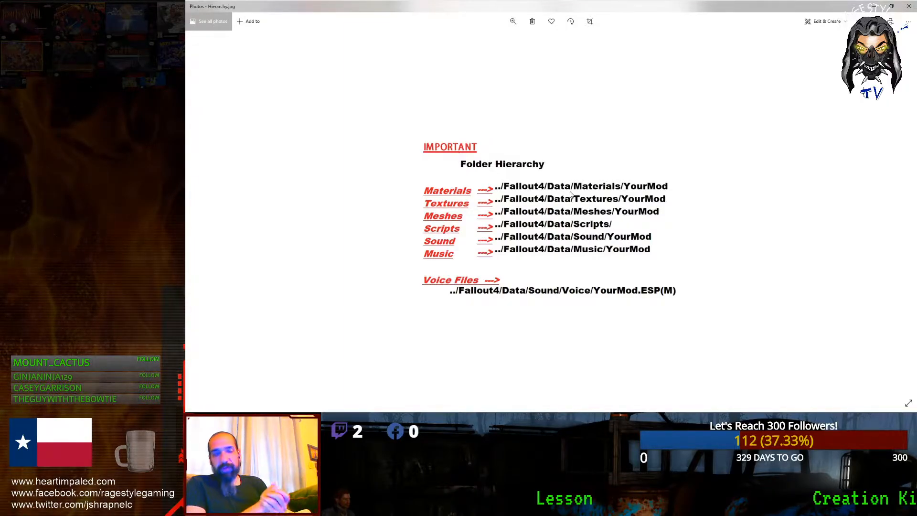
Step: Bring the Creation Kit window back in front of the Photos folder-hierarchy image
{"action": "mouse_move", "coordinate": [563, 13]}
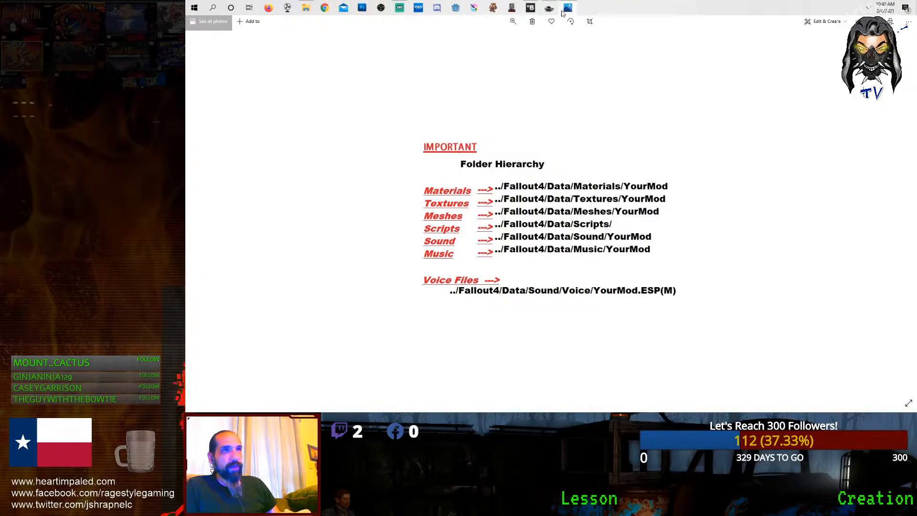
{"action": "left_click", "coordinate": [549, 10]}
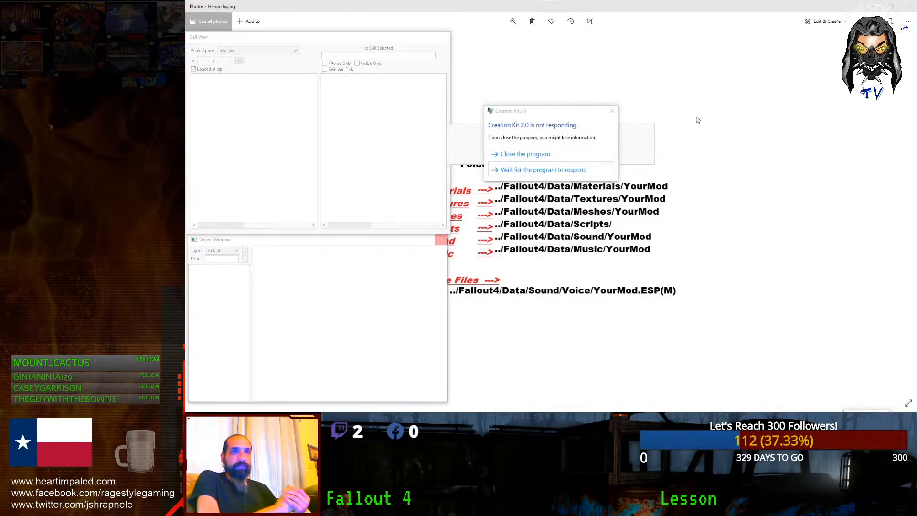
Step: Close the frozen Creation Kit and switch to the relaunched session with the stream tutorial plugin
{"action": "left_click", "coordinate": [554, 155]}
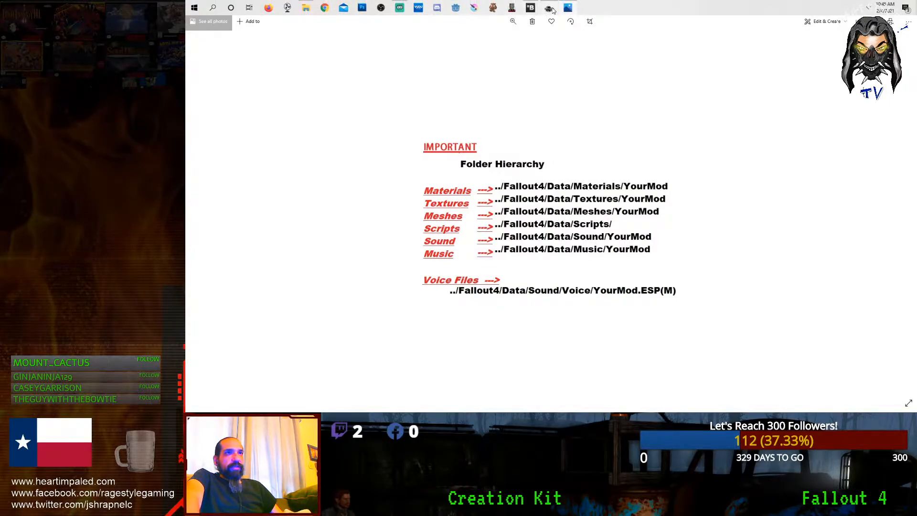
{"action": "left_click", "coordinate": [550, 9]}
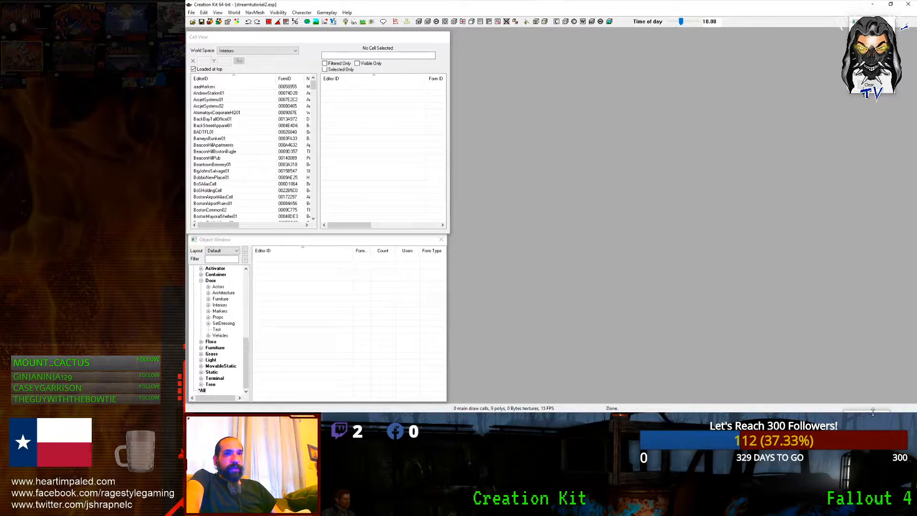
Step: Restore the Render Window and arrange it, widened to the screen edge, beside Cell View and Object Window
{"action": "left_click_drag", "start_coordinate": [850, 410], "coordinate": [454, 63]}
{"action": "left_click_drag", "start_coordinate": [347, 38], "coordinate": [347, 34]}
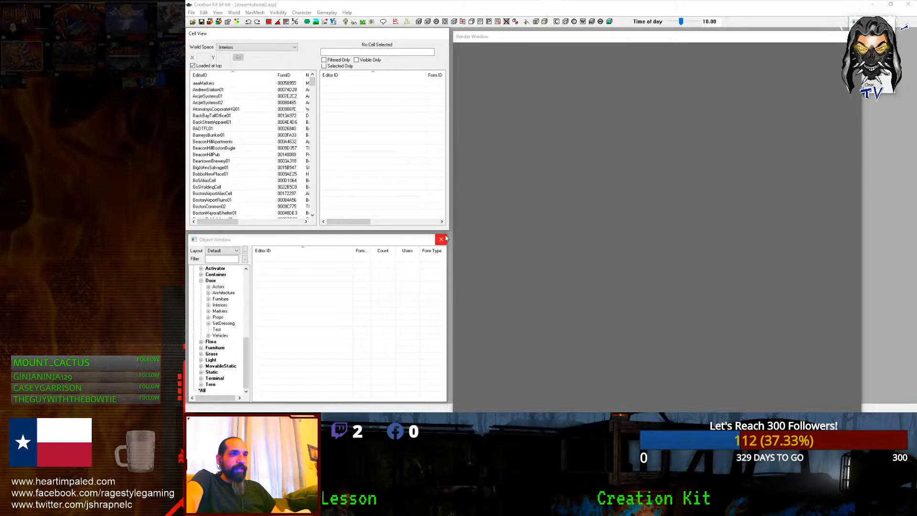
{"action": "left_click_drag", "start_coordinate": [447, 238], "coordinate": [452, 232]}
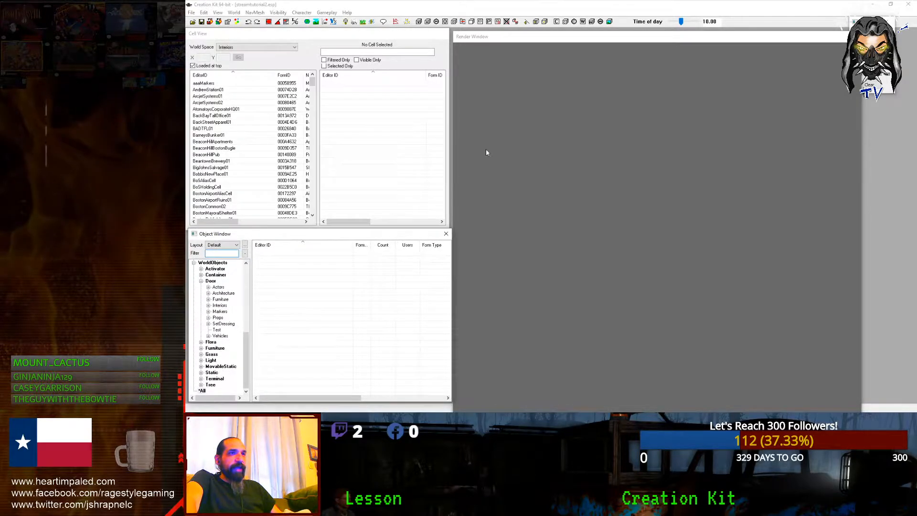
{"action": "left_click_drag", "start_coordinate": [477, 38], "coordinate": [475, 34]}
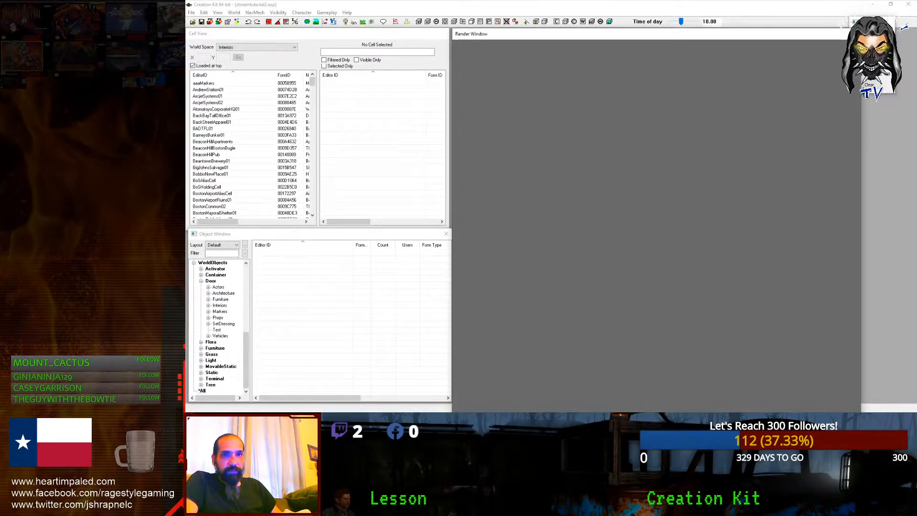
{"action": "left_click_drag", "start_coordinate": [861, 28], "coordinate": [825, 21]}
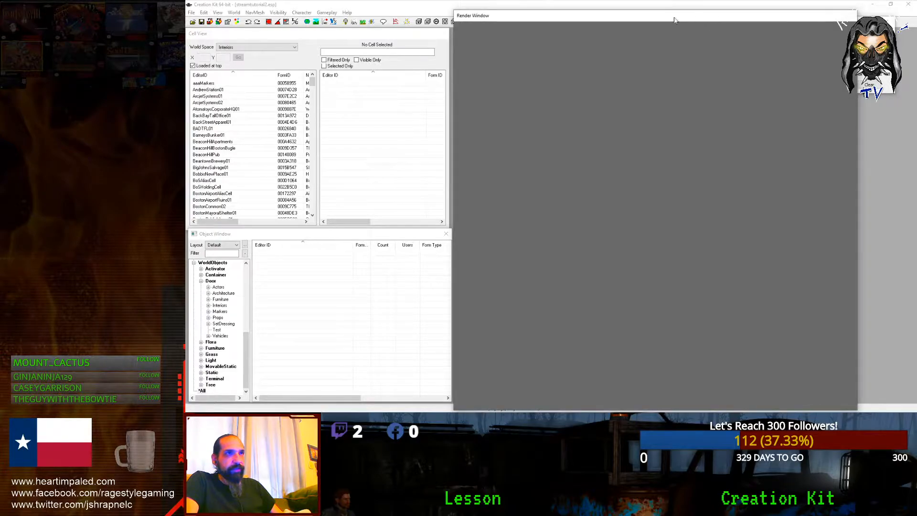
{"action": "left_click_drag", "start_coordinate": [451, 8], "coordinate": [451, 28]}
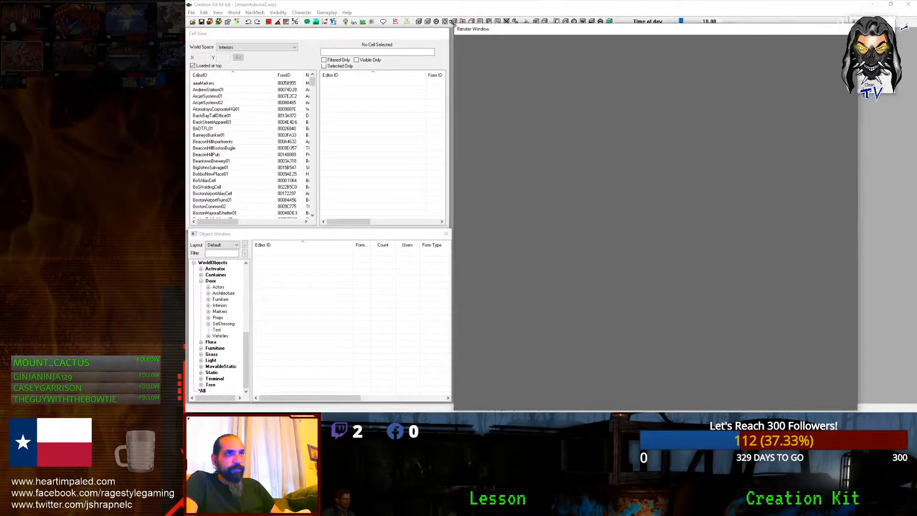
{"action": "left_click_drag", "start_coordinate": [858, 28], "coordinate": [916, 28]}
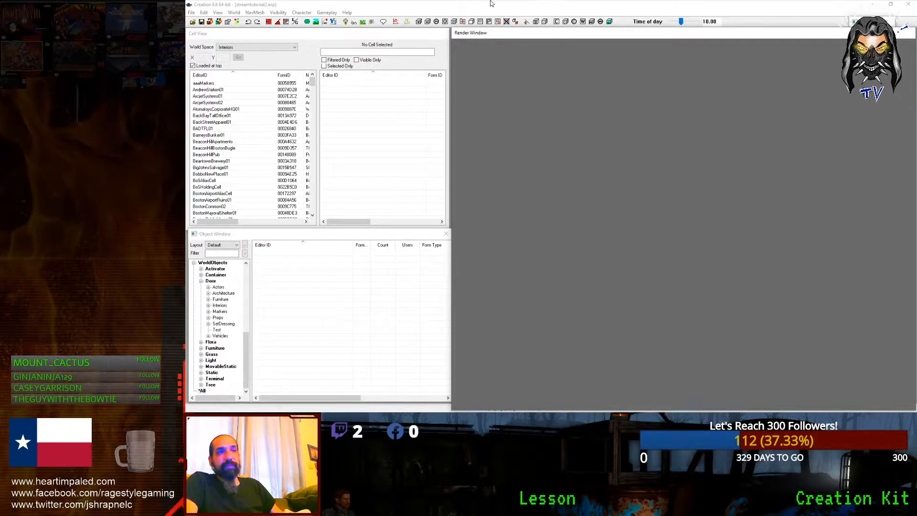
Step: Close the Photos viewer from its taskbar menu
{"action": "mouse_move", "coordinate": [494, 0]}
{"action": "left_click", "coordinate": [565, 9]}
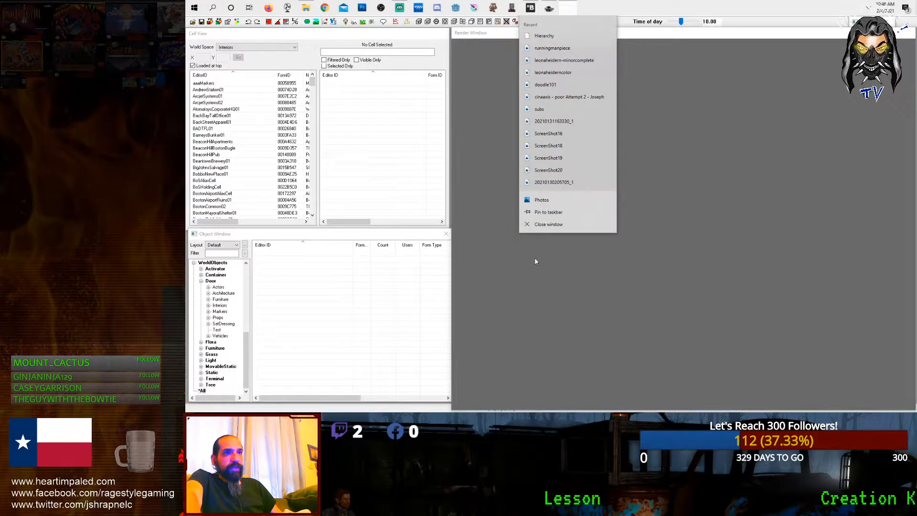
{"action": "left_click", "coordinate": [542, 225]}
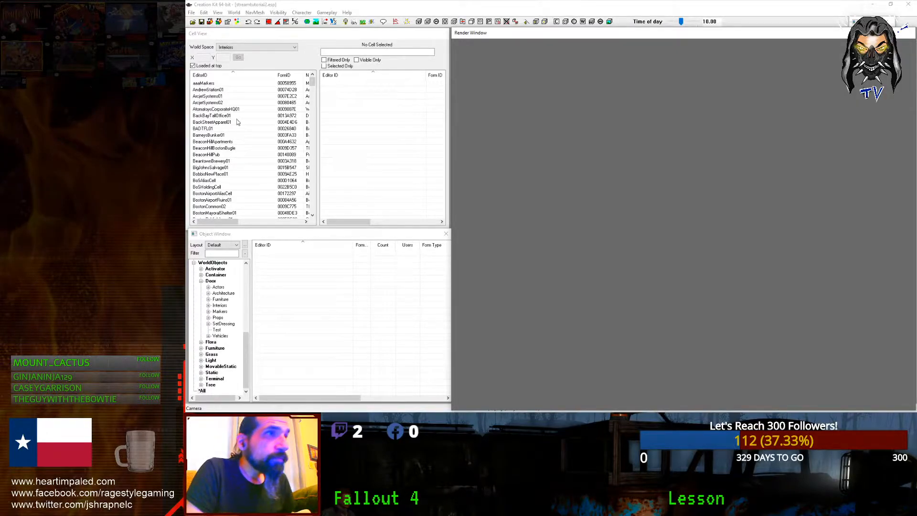
Step: Filter Cell View to Recent Cells and load CenterRegionExt2 into the Render Window
{"action": "left_click", "coordinate": [244, 46]}
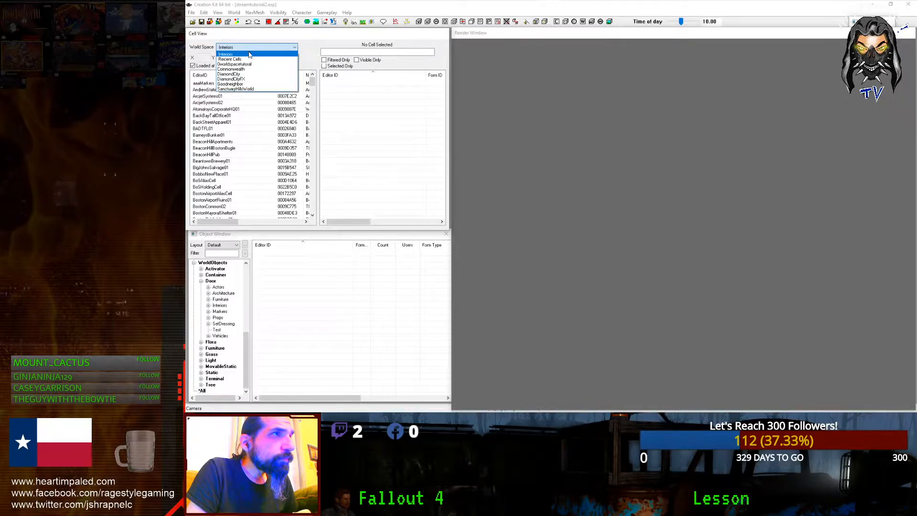
{"action": "left_click", "coordinate": [244, 59]}
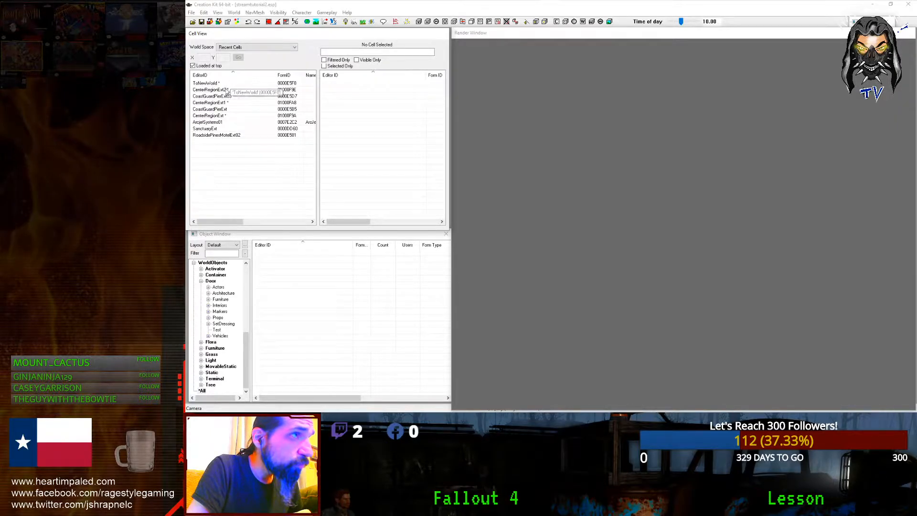
{"action": "left_click", "coordinate": [241, 90]}
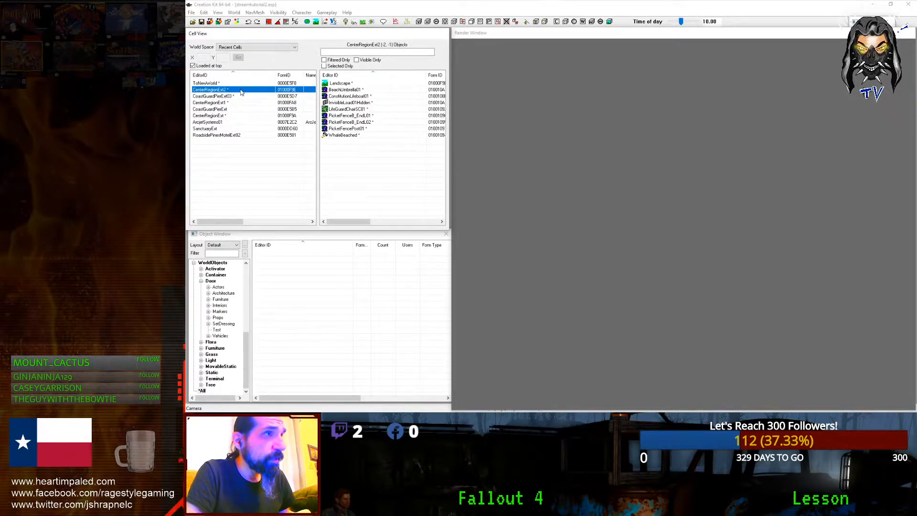
{"action": "left_click", "coordinate": [237, 96]}
{"action": "left_click", "coordinate": [242, 91]}
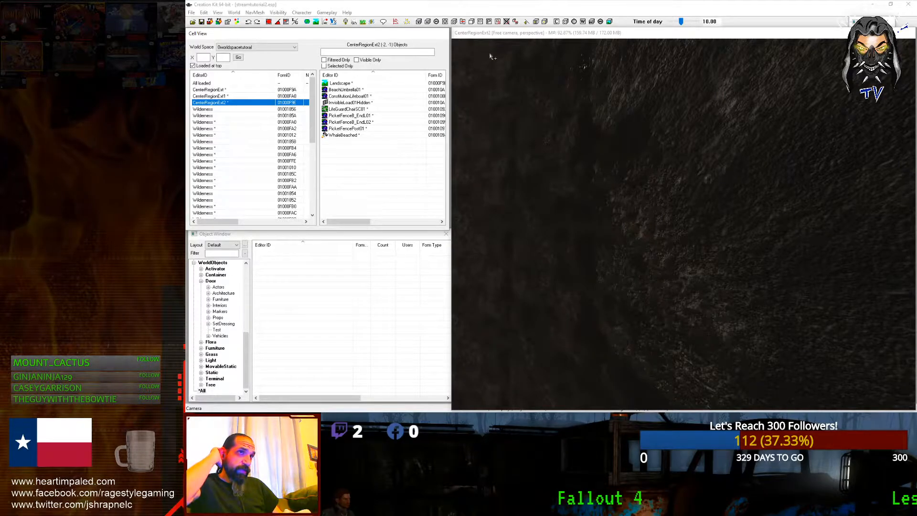
Step: Preview the island with the sky turned on and weather-shadowed lighting, orbiting over the beach
{"action": "left_click", "coordinate": [561, 139]}
{"action": "middle_click_drag", "start_coordinate": [617, 195], "coordinate": [721, 305], "text": "shift"}
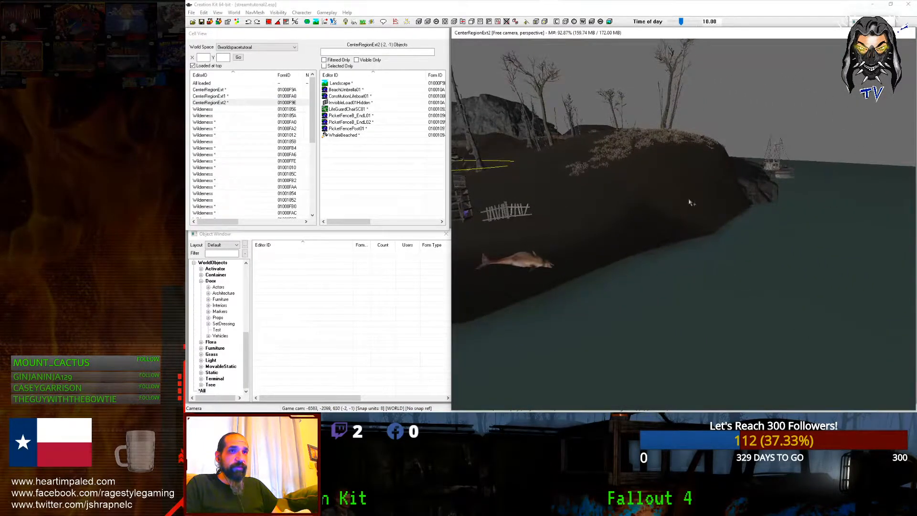
{"action": "mouse_move", "coordinate": [689, 203]}
{"action": "middle_mouse_down", "text": "shift"}
{"action": "mouse_move", "coordinate": [758, 280]}
{"action": "mouse_move", "coordinate": [741, 264]}
{"action": "mouse_move", "coordinate": [722, 273]}
{"action": "middle_mouse_up", "text": "shift"}
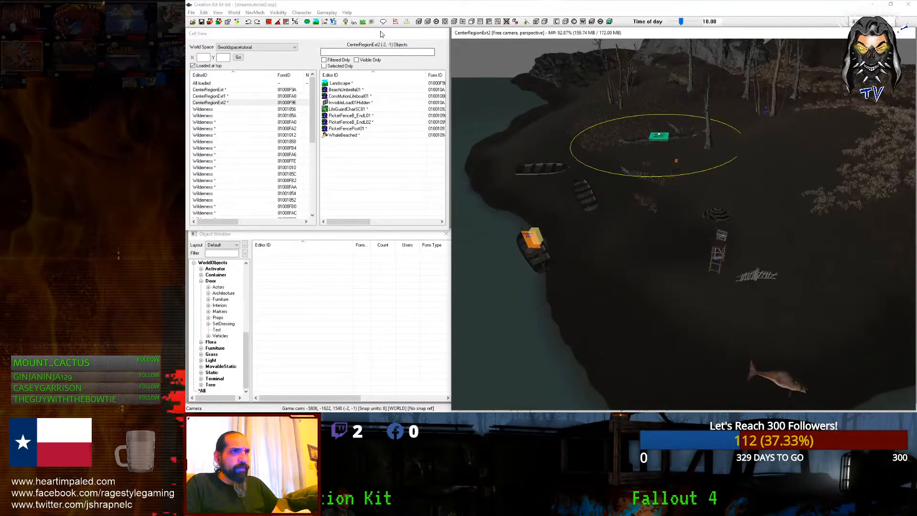
{"action": "left_click", "coordinate": [346, 22]}
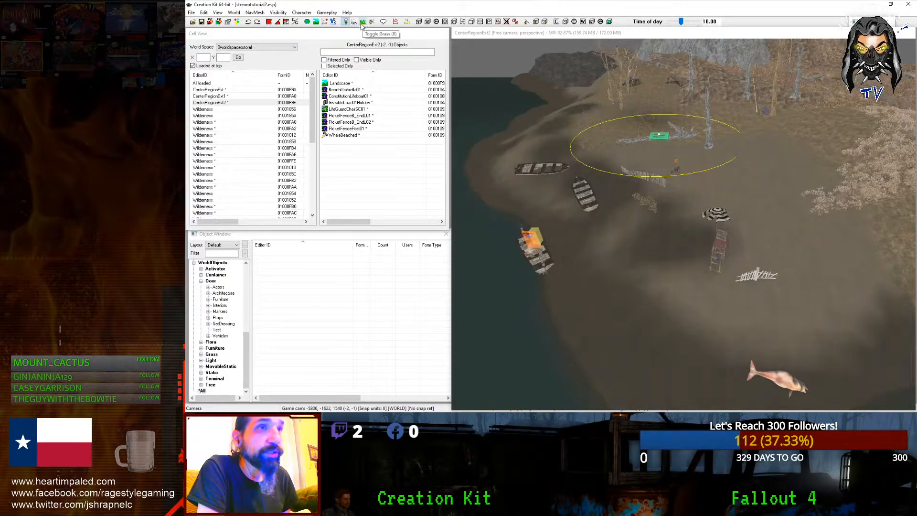
{"action": "left_click", "coordinate": [355, 23]}
{"action": "scroll", "coordinate": [535, 144], "scroll_direction": "down", "scroll_amount": 4}
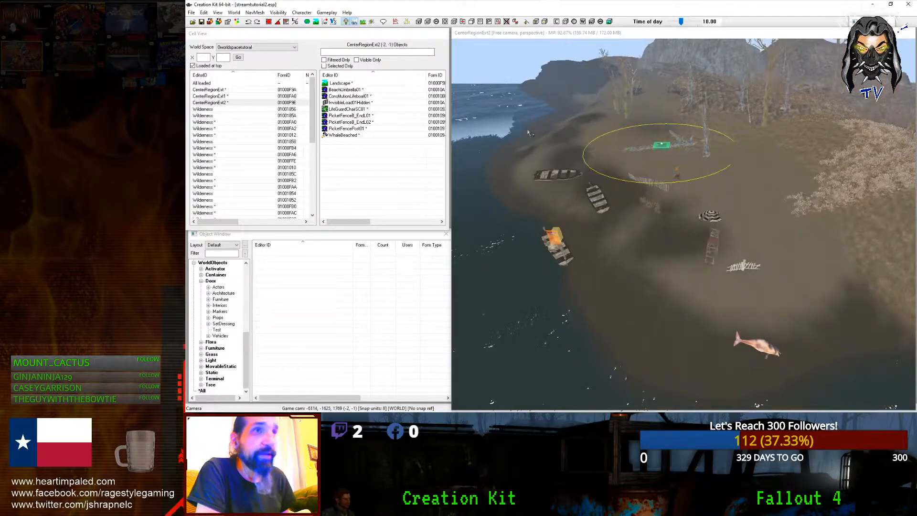
{"action": "middle_click_drag", "start_coordinate": [535, 158], "coordinate": [586, 135], "text": "shift"}
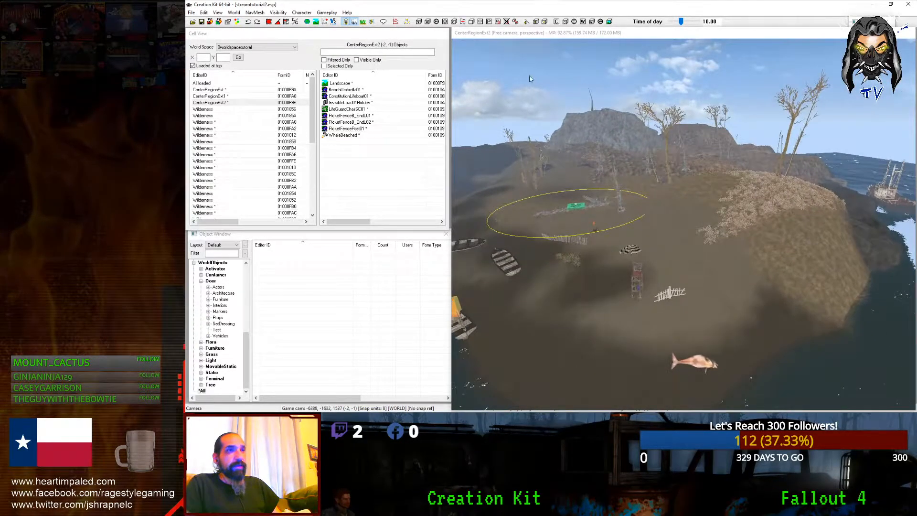
{"action": "scroll", "coordinate": [737, 164], "scroll_direction": "up", "scroll_amount": 3}
{"action": "middle_click_drag", "start_coordinate": [669, 143], "coordinate": [850, 177], "text": "shift"}
{"action": "scroll", "coordinate": [758, 156], "scroll_direction": "up", "scroll_amount": 2}
{"action": "left_click", "coordinate": [346, 23]}
{"action": "middle_click_drag", "start_coordinate": [471, 95], "coordinate": [688, 231]}
{"action": "scroll", "coordinate": [688, 231], "scroll_direction": "down", "scroll_amount": 5}
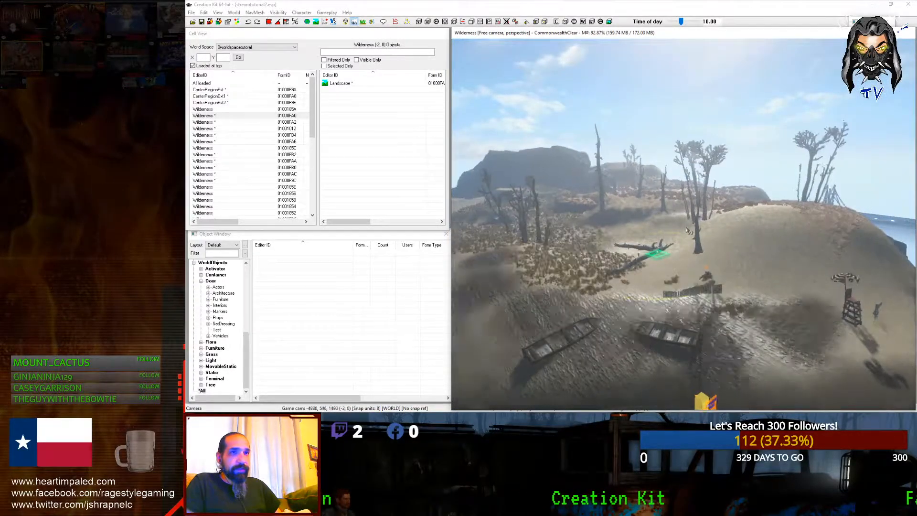
{"action": "scroll", "coordinate": [681, 227], "scroll_direction": "up", "scroll_amount": 4}
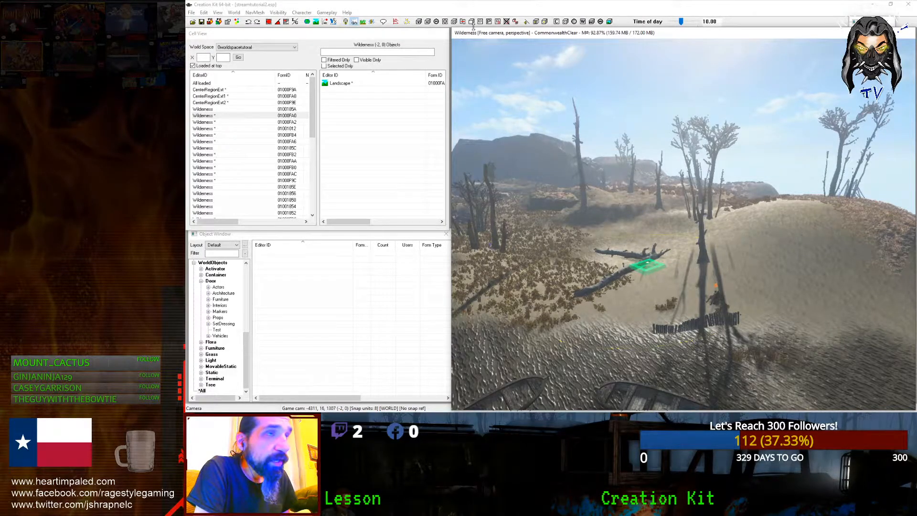
Step: Set the time of day to 15.75 and fly the camera toward the rocky cave entrance
{"action": "mouse_move", "coordinate": [681, 23]}
{"action": "left_mouse_down"}
{"action": "mouse_move", "coordinate": [697, 24]}
{"action": "mouse_move", "coordinate": [689, 25]}
{"action": "left_mouse_up"}
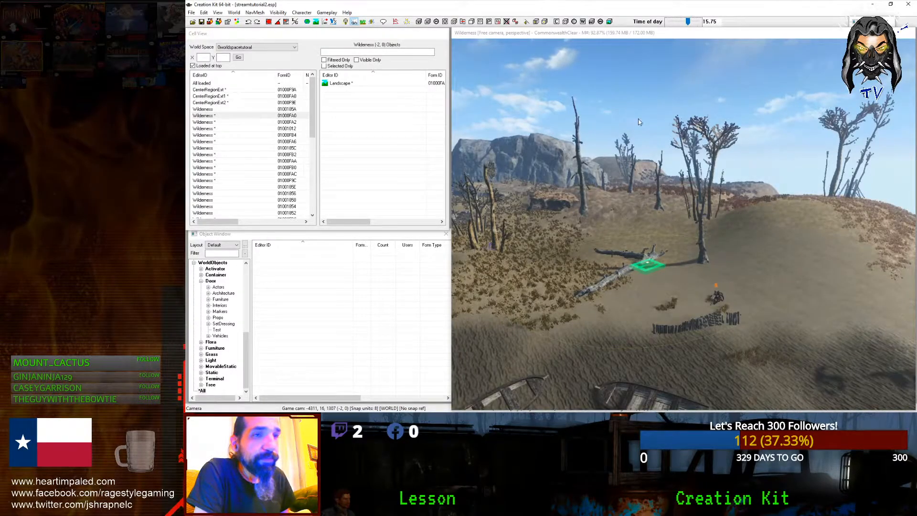
{"action": "scroll", "coordinate": [668, 218], "scroll_direction": "down", "scroll_amount": 5}
{"action": "middle_click_drag", "start_coordinate": [683, 239], "coordinate": [716, 197], "text": "shift"}
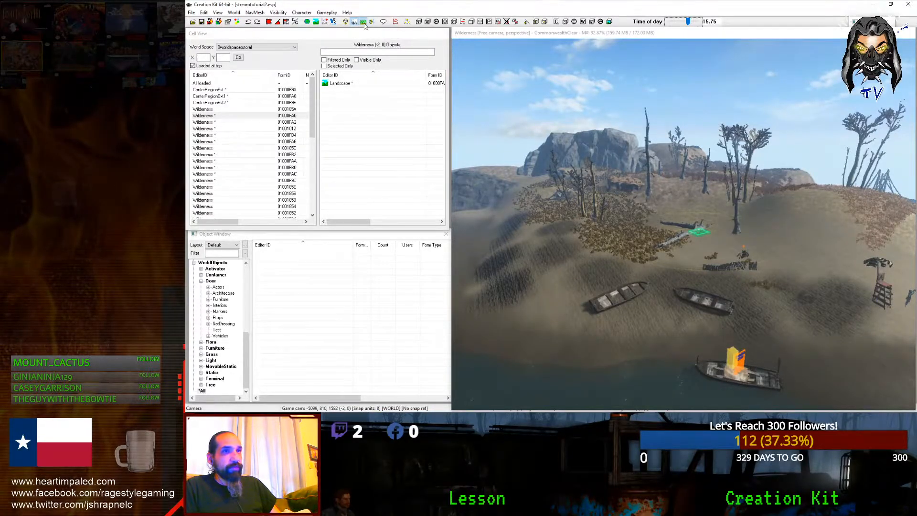
{"action": "scroll", "coordinate": [607, 248], "scroll_direction": "up", "scroll_amount": 6}
{"action": "mouse_move", "coordinate": [605, 247]}
{"action": "middle_mouse_down"}
{"action": "mouse_move", "coordinate": [656, 184]}
{"action": "mouse_move", "coordinate": [686, 193]}
{"action": "mouse_move", "coordinate": [577, 211]}
{"action": "mouse_move", "coordinate": [638, 199]}
{"action": "mouse_move", "coordinate": [625, 173]}
{"action": "mouse_move", "coordinate": [642, 203]}
{"action": "mouse_move", "coordinate": [716, 209]}
{"action": "mouse_move", "coordinate": [688, 224]}
{"action": "mouse_move", "coordinate": [678, 248]}
{"action": "middle_mouse_up"}
{"action": "scroll", "coordinate": [630, 217], "scroll_direction": "down", "scroll_amount": 3}
{"action": "scroll", "coordinate": [642, 203], "scroll_direction": "down", "scroll_amount": 5}
{"action": "scroll", "coordinate": [686, 193], "scroll_direction": "down", "scroll_amount": 4}
{"action": "scroll", "coordinate": [574, 212], "scroll_direction": "up", "scroll_amount": 4}
{"action": "scroll", "coordinate": [575, 213], "scroll_direction": "up", "scroll_amount": 4}
{"action": "scroll", "coordinate": [626, 173], "scroll_direction": "up", "scroll_amount": 3}
{"action": "scroll", "coordinate": [692, 210], "scroll_direction": "up", "scroll_amount": 4}
{"action": "scroll", "coordinate": [688, 225], "scroll_direction": "up", "scroll_amount": 4}
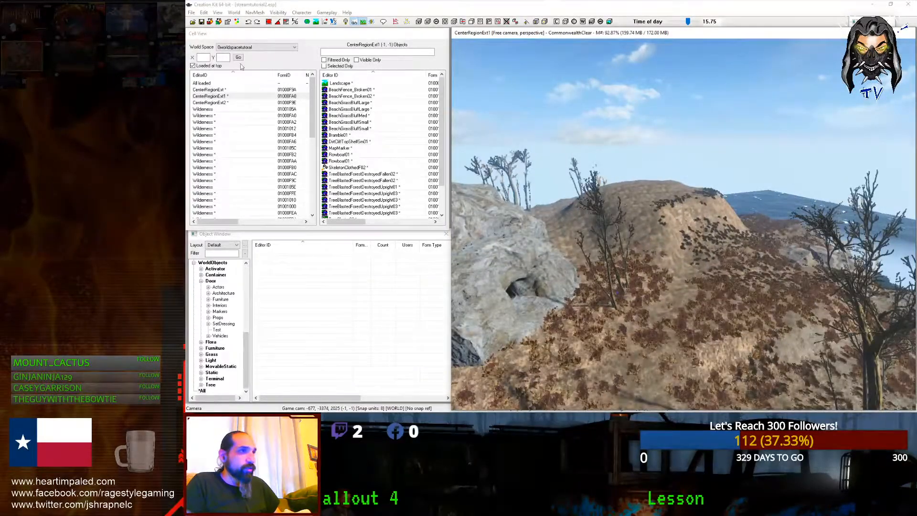
Step: Open the Region Editor for the tutorial worldspace and select the AudioIntIndustrial region
{"action": "left_click", "coordinate": [301, 12]}
{"action": "mouse_move", "coordinate": [270, 12]}
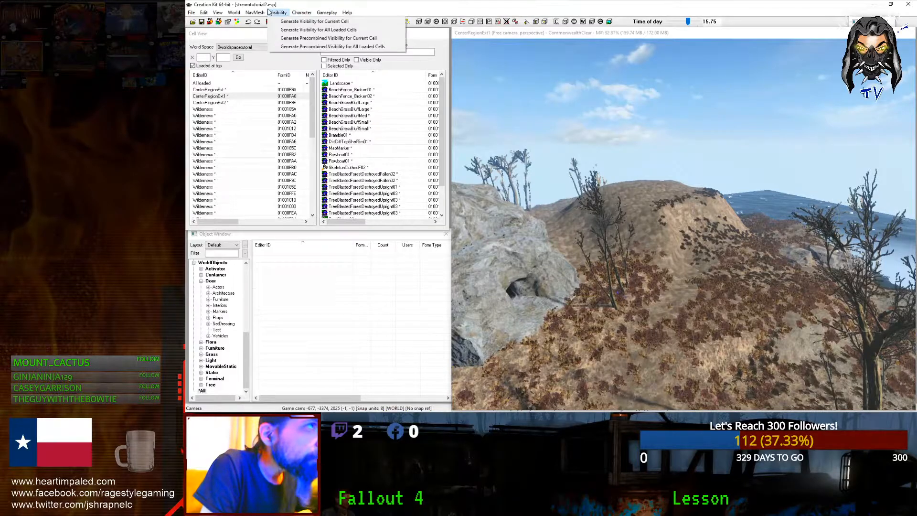
{"action": "mouse_move", "coordinate": [233, 12]}
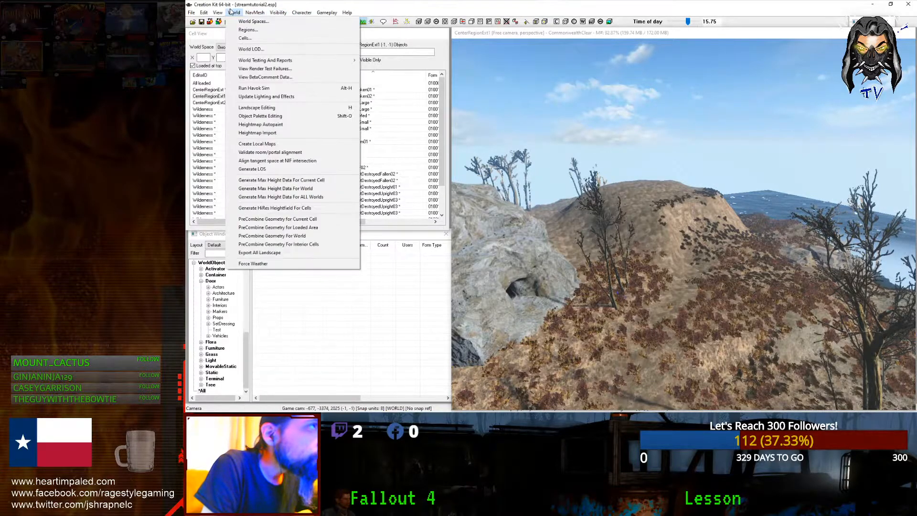
{"action": "left_click", "coordinate": [245, 29]}
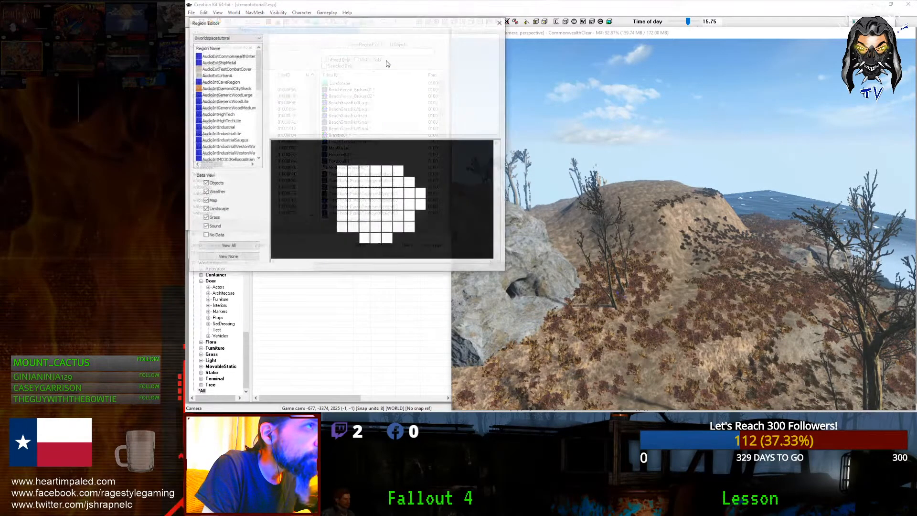
{"action": "left_click_drag", "start_coordinate": [300, 23], "coordinate": [527, 113]}
{"action": "left_click_drag", "start_coordinate": [485, 159], "coordinate": [488, 248]}
{"action": "left_click", "coordinate": [480, 178]}
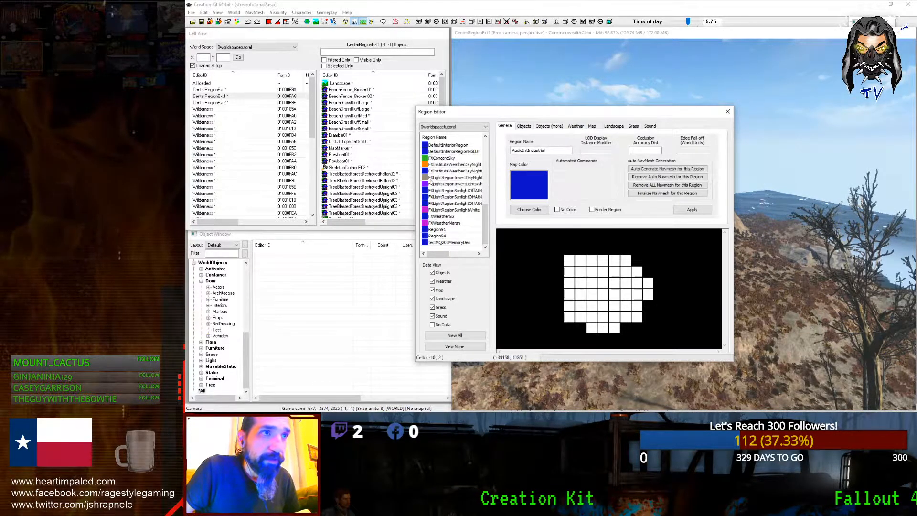
{"action": "left_click_drag", "start_coordinate": [487, 236], "coordinate": [486, 169]}
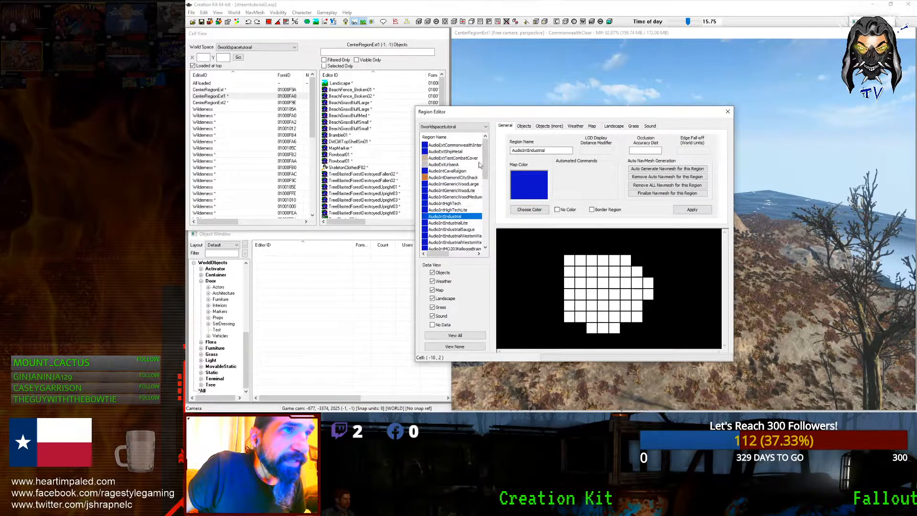
Step: Add a New Region named TutorialRegion, mark it as a Border Region, and apply it
{"action": "right_click", "coordinate": [444, 159]}
{"action": "left_click", "coordinate": [456, 166]}
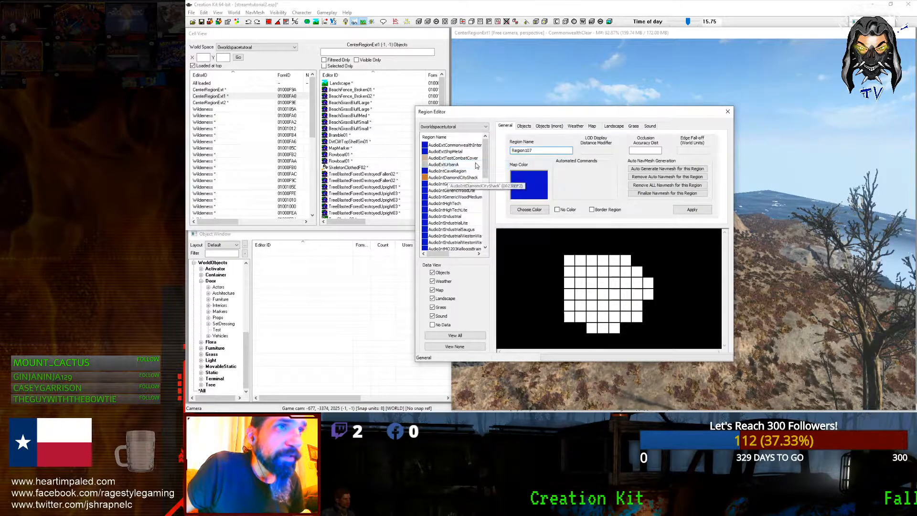
{"action": "scroll", "coordinate": [487, 245], "scroll_direction": "down", "scroll_amount": 10}
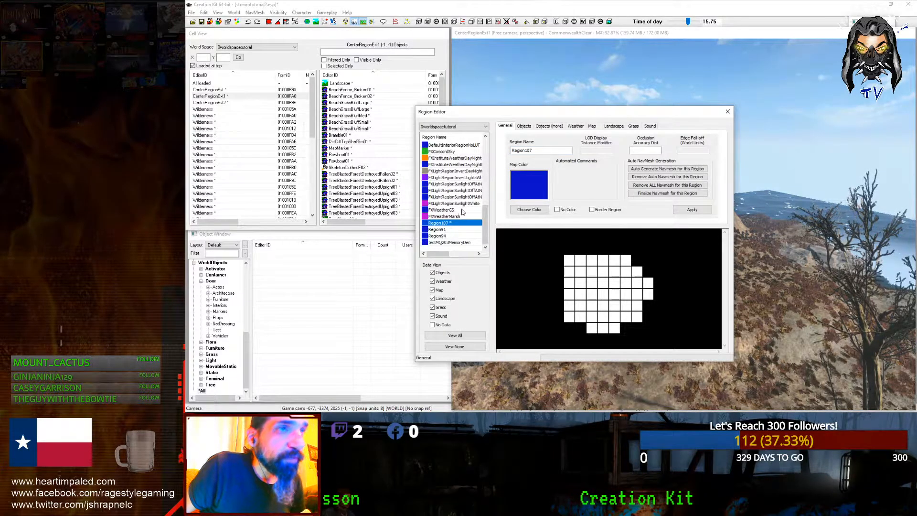
{"action": "key", "text": "Tab"}
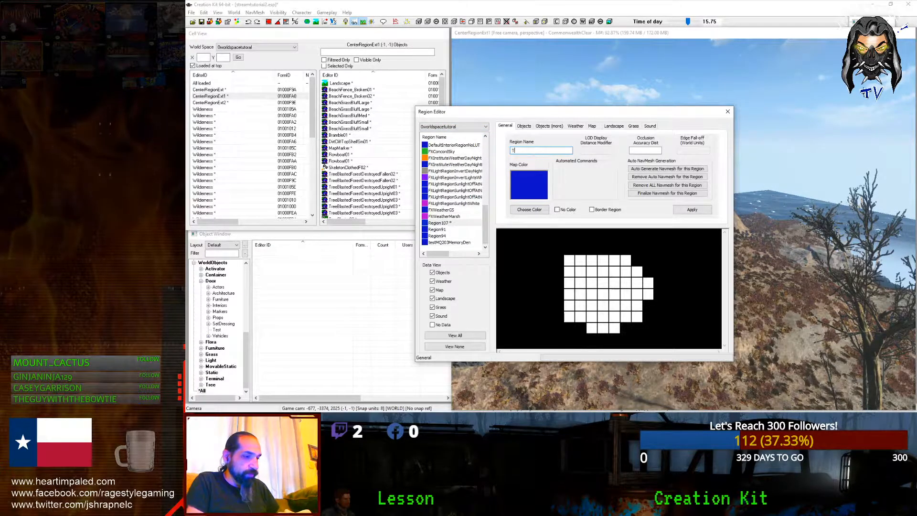
{"action": "type", "text": "Tutorial Region"}
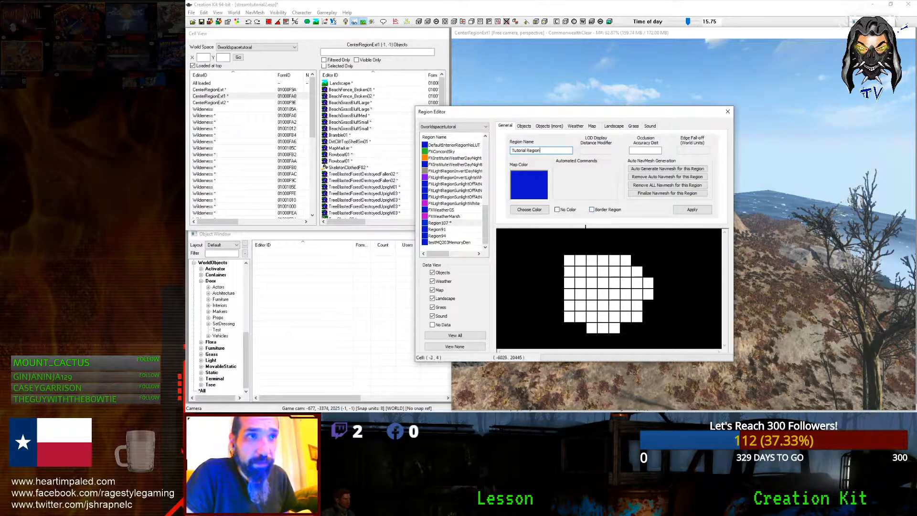
{"action": "key", "text": "Left"}
{"action": "key", "text": "Left"}
{"action": "key", "text": "Left"}
{"action": "key", "text": "Left"}
{"action": "key", "text": "Left"}
{"action": "key", "text": "Left"}
{"action": "key", "text": "BackSpace"}
{"action": "left_click", "coordinate": [592, 209]}
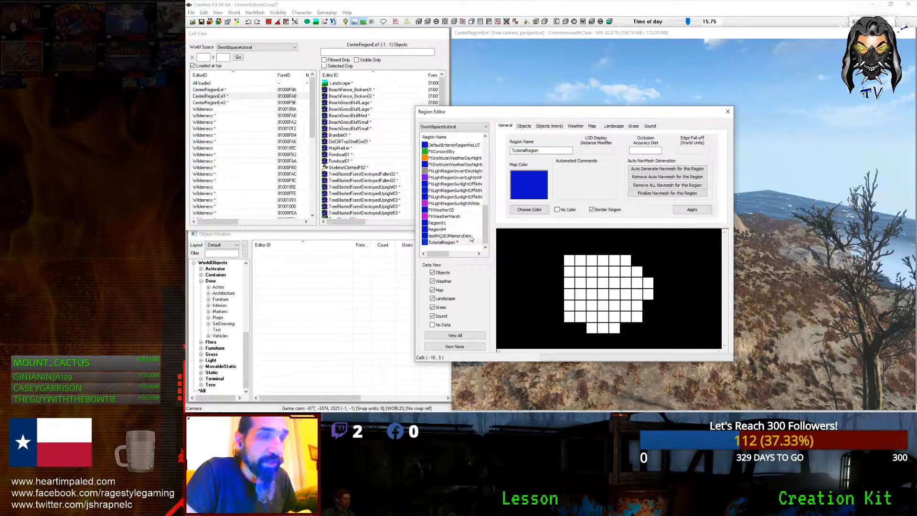
{"action": "mouse_move", "coordinate": [485, 231]}
{"action": "left_mouse_down"}
{"action": "mouse_move", "coordinate": [482, 166]}
{"action": "mouse_move", "coordinate": [481, 236]}
{"action": "left_mouse_up"}
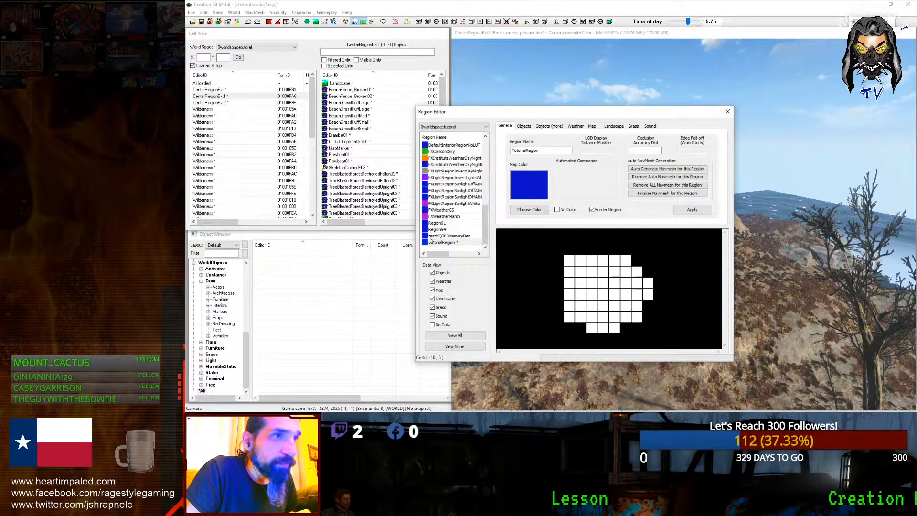
{"action": "left_click", "coordinate": [692, 210]}
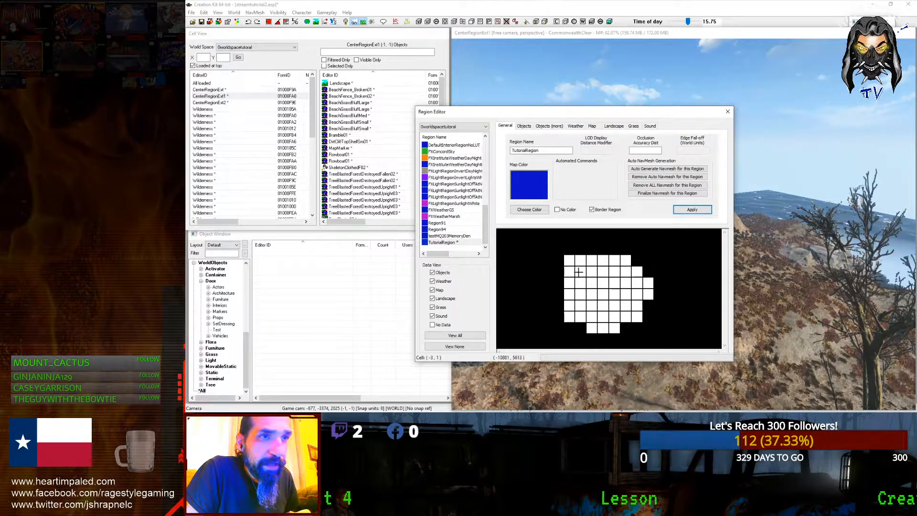
{"action": "middle_click_drag", "start_coordinate": [826, 146], "coordinate": [764, 137]}
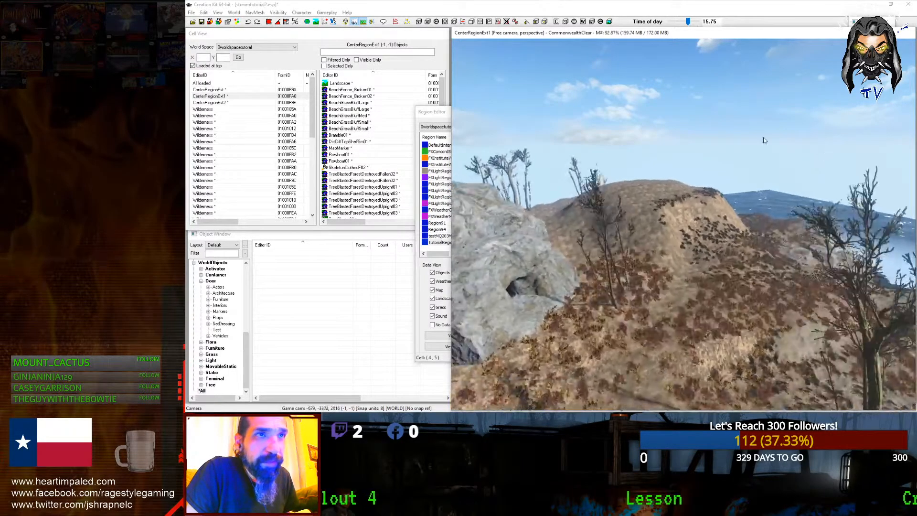
Step: Jump the 3D view to an island cell with View World Here and frame the island on the cell map
{"action": "left_click_drag", "start_coordinate": [445, 112], "coordinate": [308, 122]}
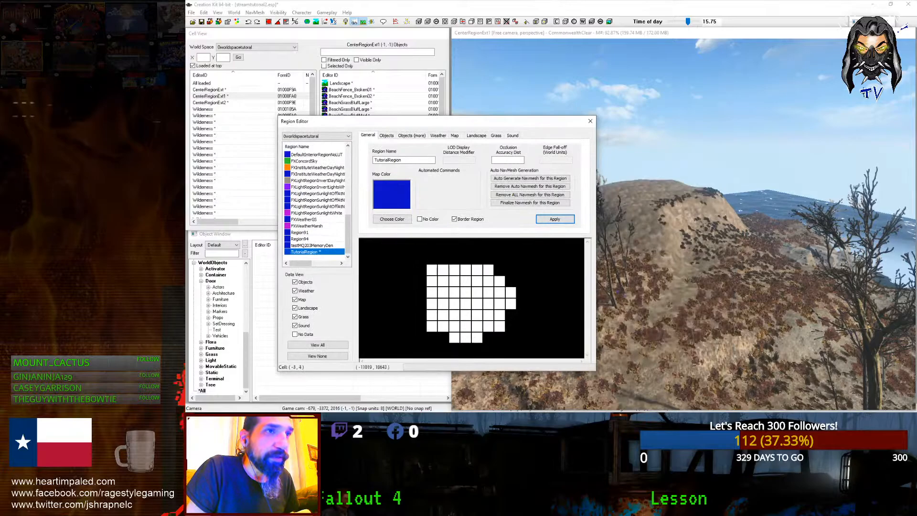
{"action": "right_click", "coordinate": [496, 282]}
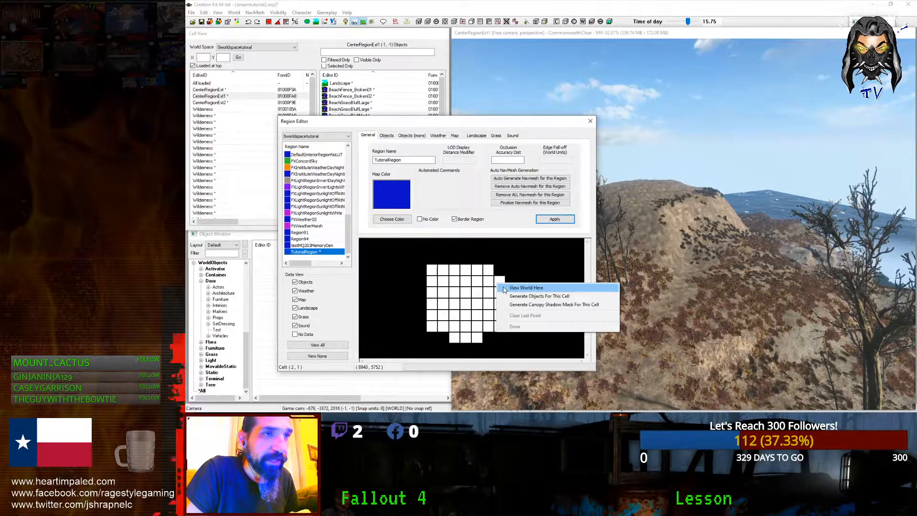
{"action": "right_click", "coordinate": [499, 283]}
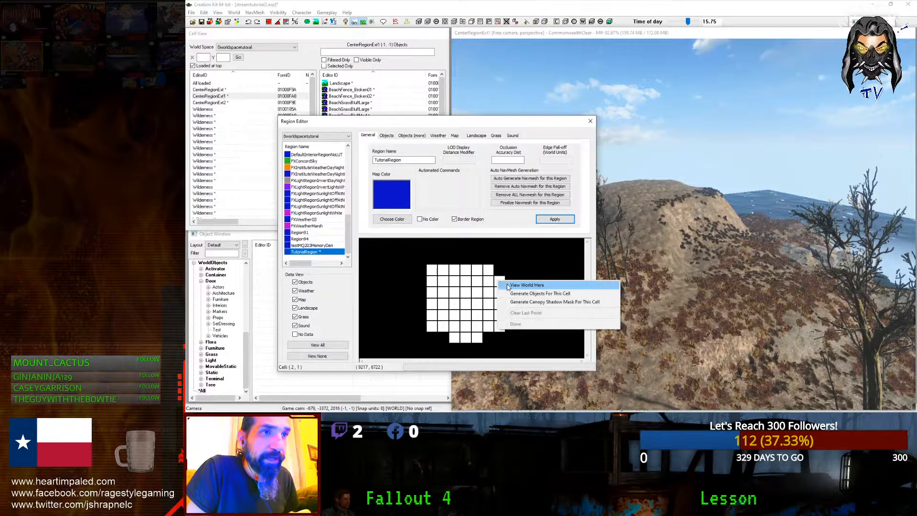
{"action": "left_click", "coordinate": [525, 285]}
{"action": "middle_click_drag", "start_coordinate": [588, 240], "coordinate": [579, 312], "text": "shift"}
{"action": "left_click", "coordinate": [438, 281]}
{"action": "middle_click_drag", "start_coordinate": [438, 280], "coordinate": [458, 270]}
{"action": "scroll", "coordinate": [404, 269], "scroll_direction": "down", "scroll_amount": 2}
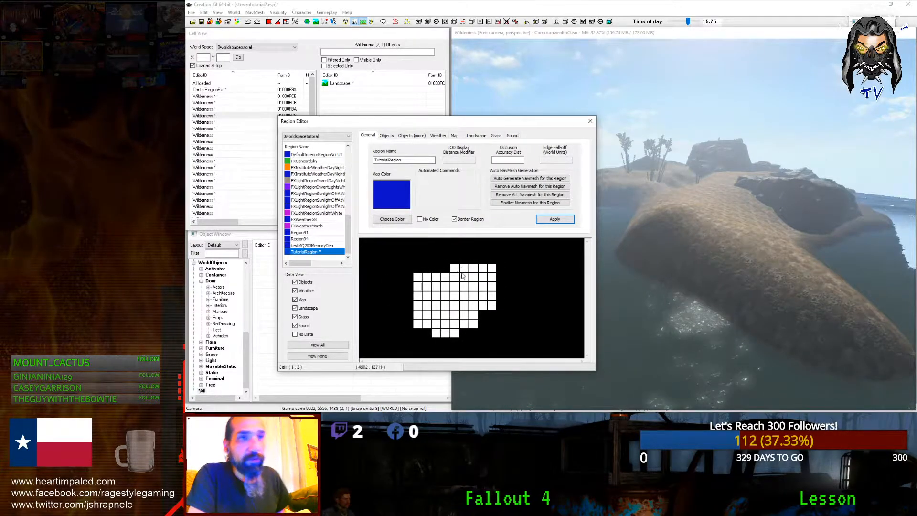
{"action": "scroll", "coordinate": [455, 274], "scroll_direction": "down", "scroll_amount": 2}
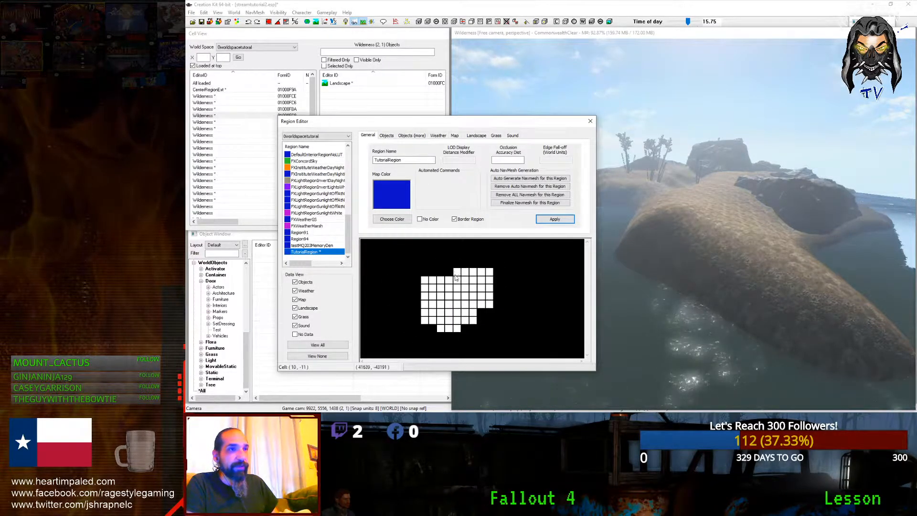
Step: Place border points around the island, finish the outline with Done, and apply it
{"action": "right_click", "coordinate": [463, 275]}
{"action": "left_click", "coordinate": [459, 273]}
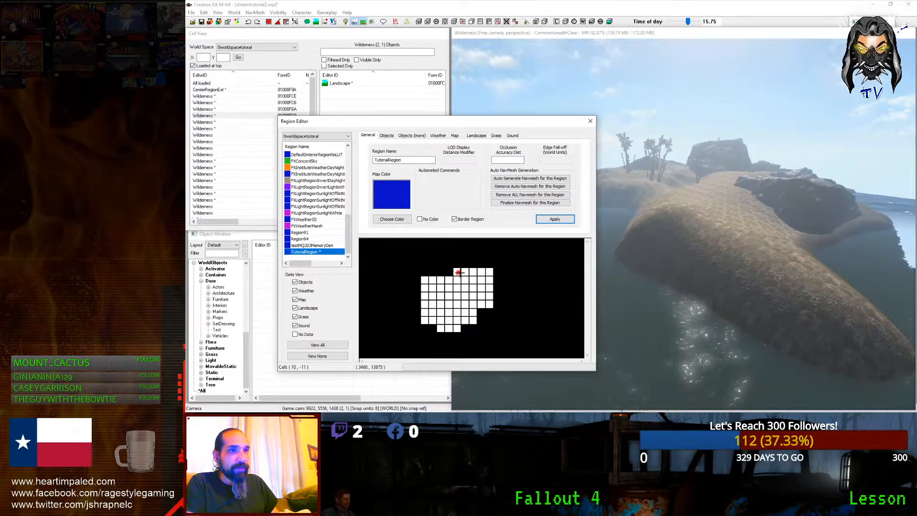
{"action": "left_click", "coordinate": [491, 273]}
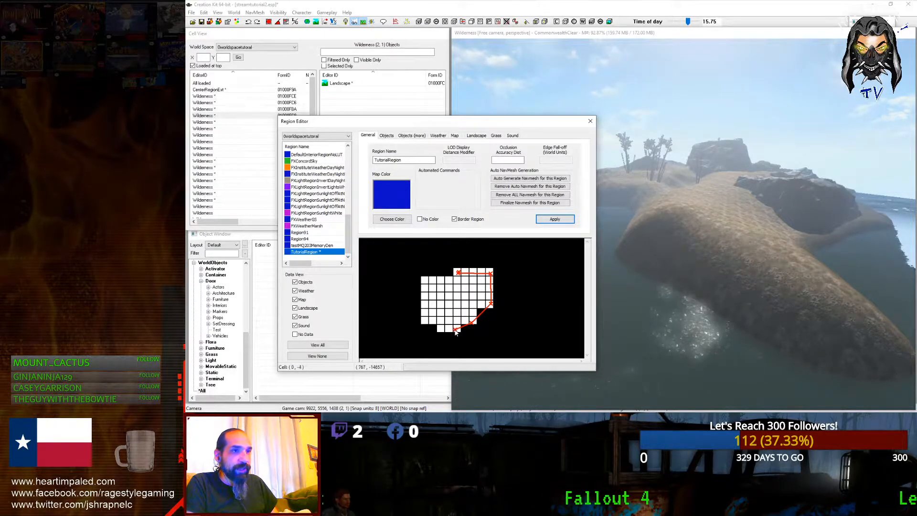
{"action": "left_click", "coordinate": [424, 301]}
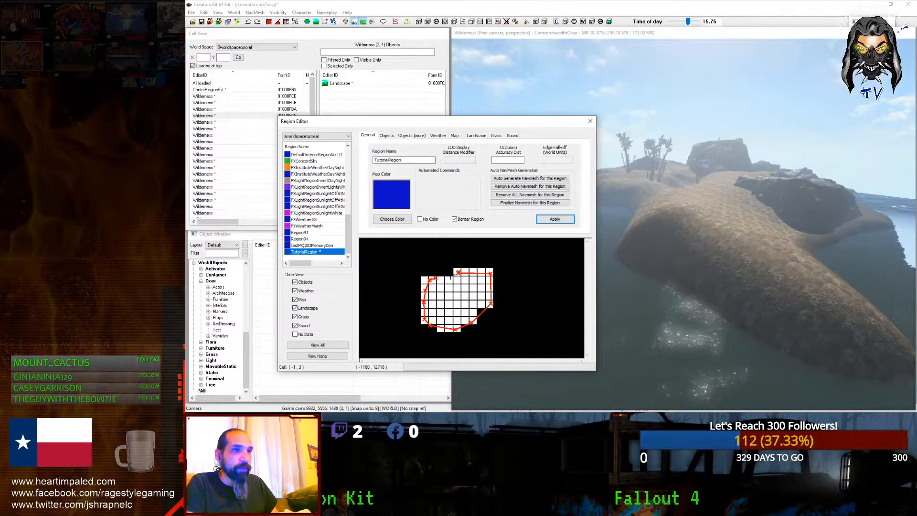
{"action": "right_click", "coordinate": [458, 273]}
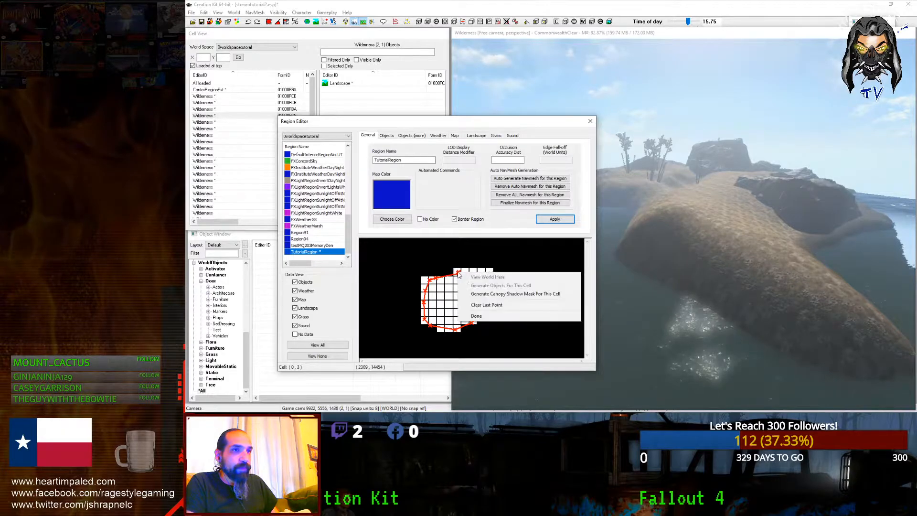
{"action": "left_click", "coordinate": [548, 223]}
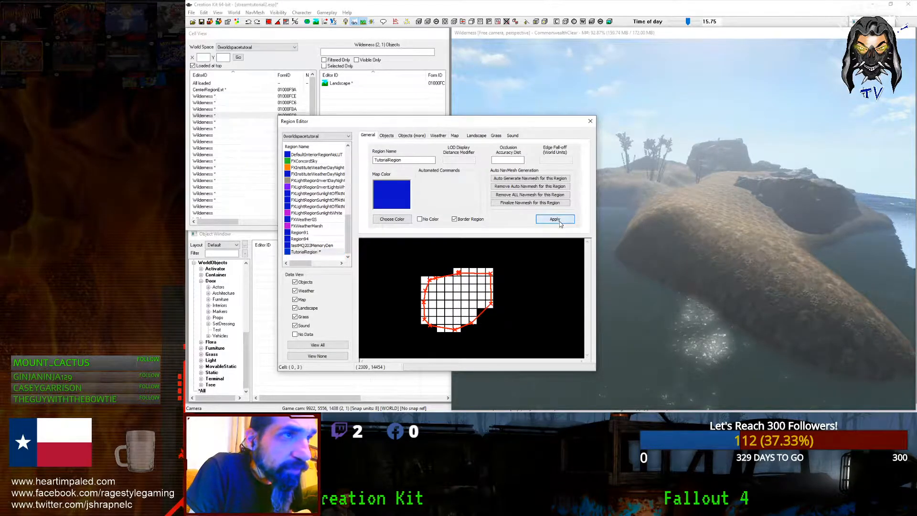
{"action": "left_click", "coordinate": [701, 163]}
{"action": "scroll", "coordinate": [701, 163], "scroll_direction": "down", "scroll_amount": 3}
Step: Toggle cell borders on with B and fly the camera from the island out over the water
{"action": "key", "text": "b"}
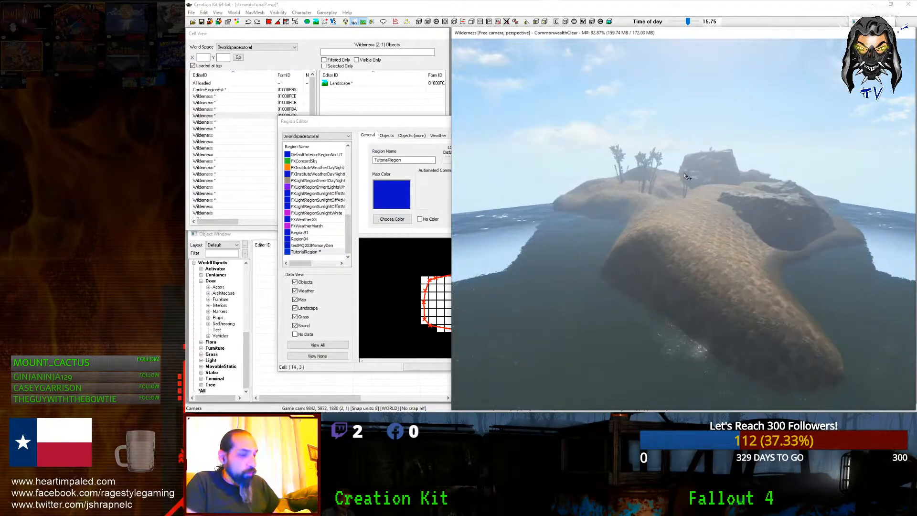
{"action": "middle_click_drag", "start_coordinate": [701, 164], "coordinate": [816, 162], "text": "shift"}
{"action": "scroll", "coordinate": [798, 190], "scroll_direction": "up", "scroll_amount": 3}
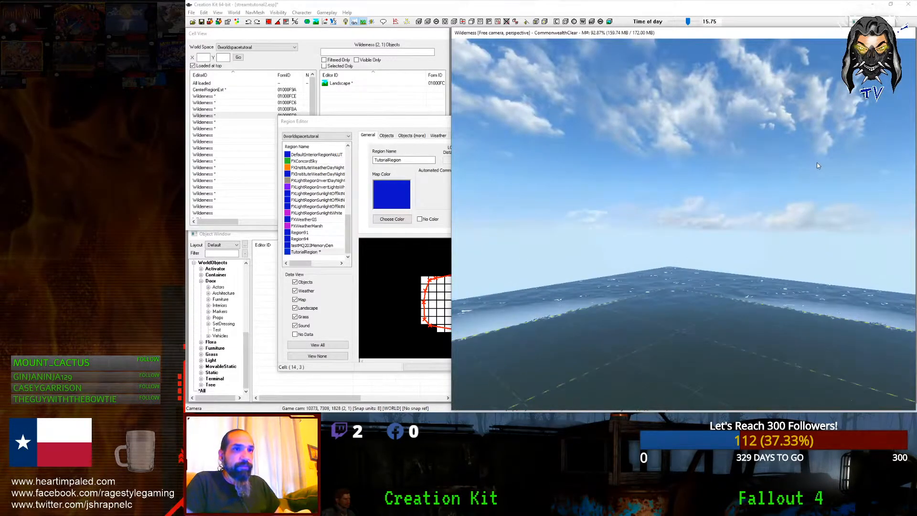
{"action": "scroll", "coordinate": [816, 165], "scroll_direction": "up", "scroll_amount": 5}
{"action": "scroll", "coordinate": [817, 165], "scroll_direction": "up", "scroll_amount": 5}
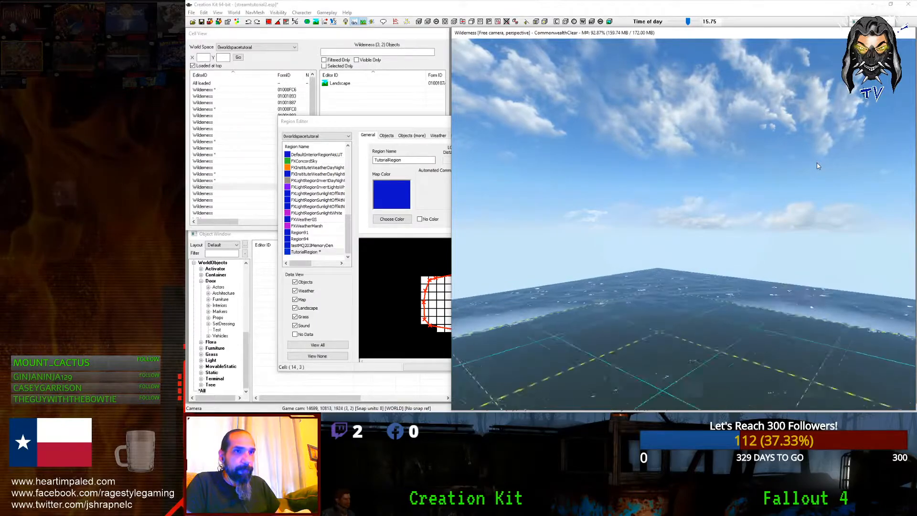
{"action": "middle_click_drag", "start_coordinate": [818, 166], "coordinate": [623, 155], "text": "shift"}
{"action": "scroll", "coordinate": [623, 155], "scroll_direction": "up", "scroll_amount": 5}
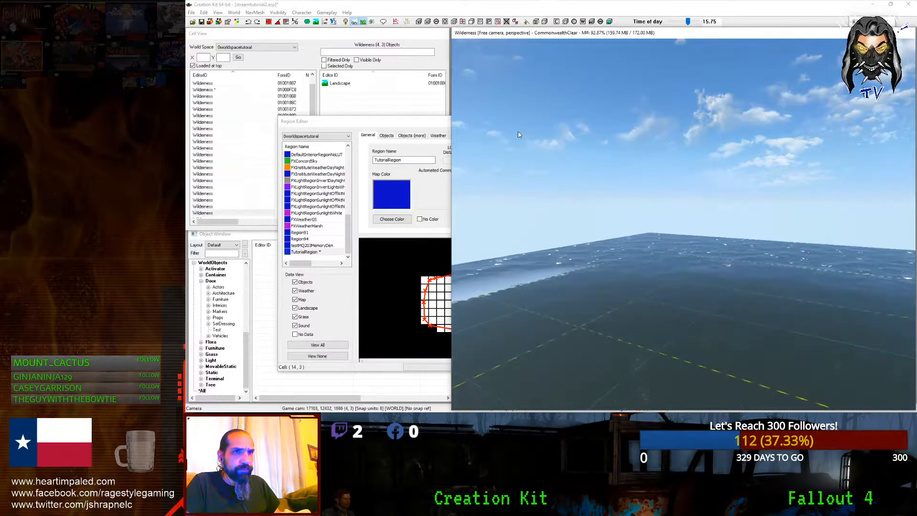
{"action": "scroll", "coordinate": [723, 192], "scroll_direction": "up", "scroll_amount": 5}
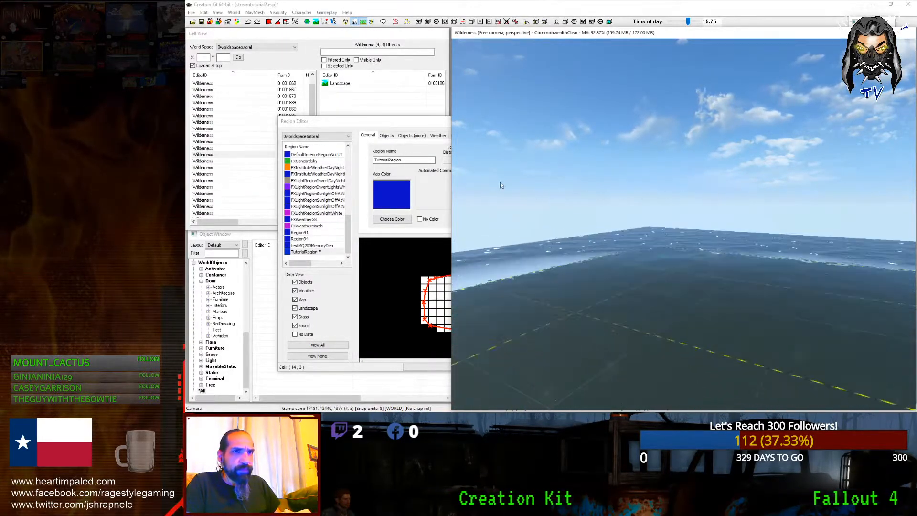
{"action": "scroll", "coordinate": [606, 269], "scroll_direction": "up", "scroll_amount": 5}
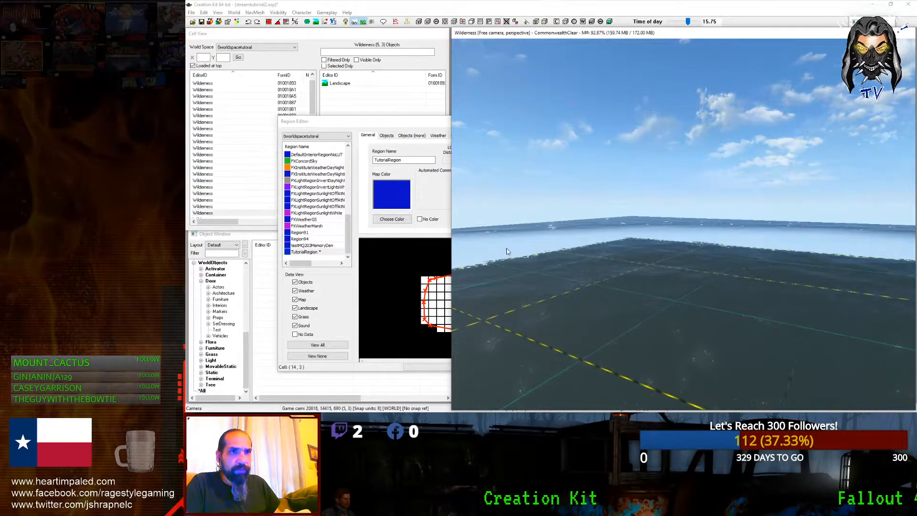
Step: Open and then close the Render Window's Show/Hide settings
{"action": "left_click", "coordinate": [234, 13]}
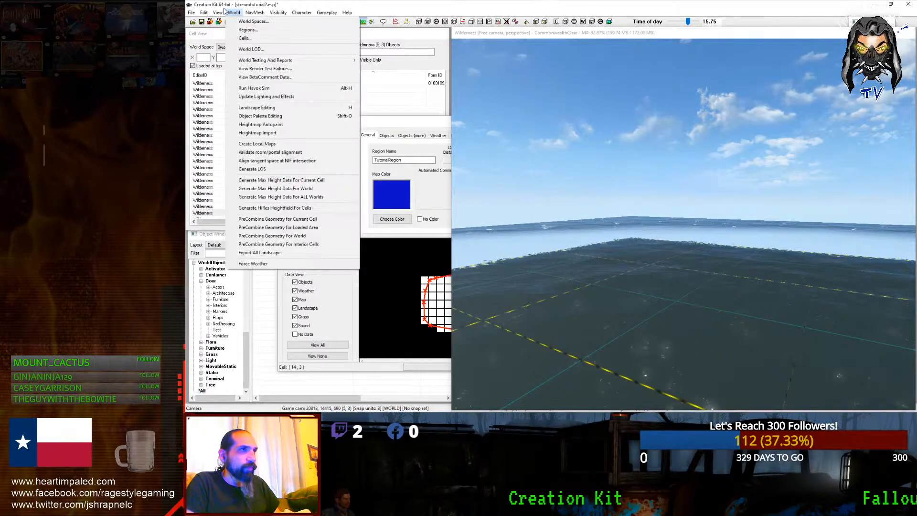
{"action": "mouse_move", "coordinate": [217, 12]}
{"action": "left_click", "coordinate": [231, 80]}
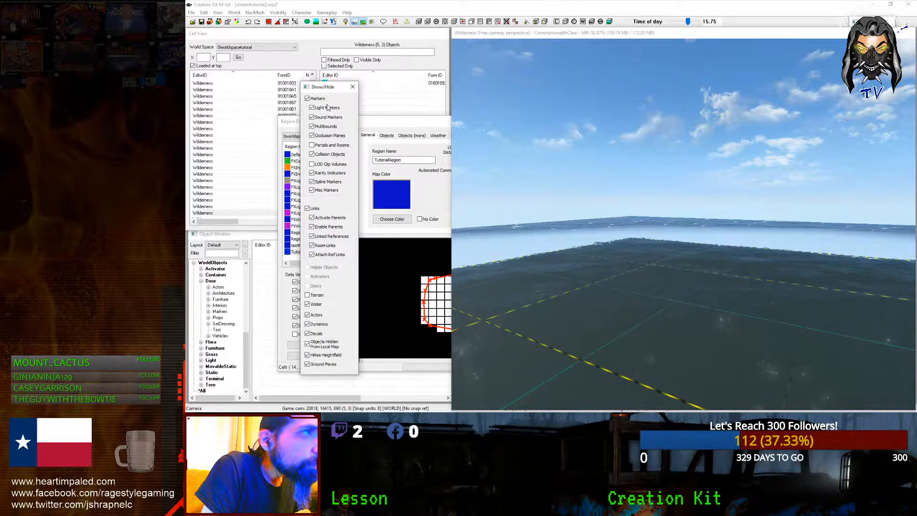
{"action": "left_click", "coordinate": [353, 87]}
Step: Keep TutorialRegion when closing the Region Editor, then reposition the editor and apply the drawn boundary
{"action": "left_click_drag", "start_coordinate": [445, 125], "coordinate": [339, 124]}
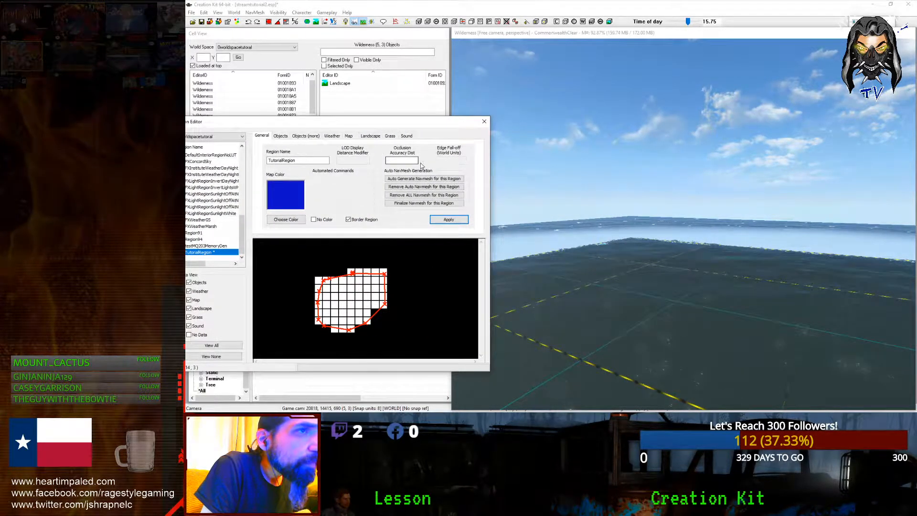
{"action": "left_click", "coordinate": [483, 121]}
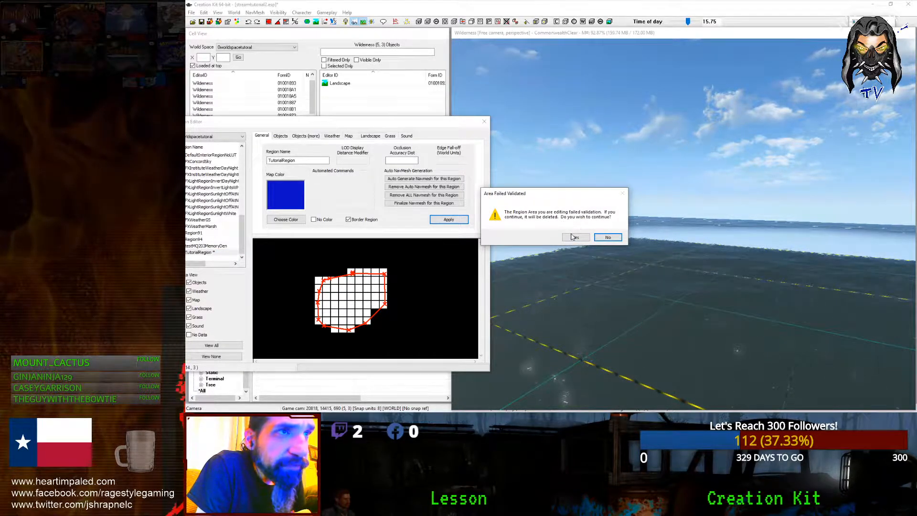
{"action": "left_click", "coordinate": [606, 238]}
{"action": "left_click_drag", "start_coordinate": [335, 121], "coordinate": [612, 96]}
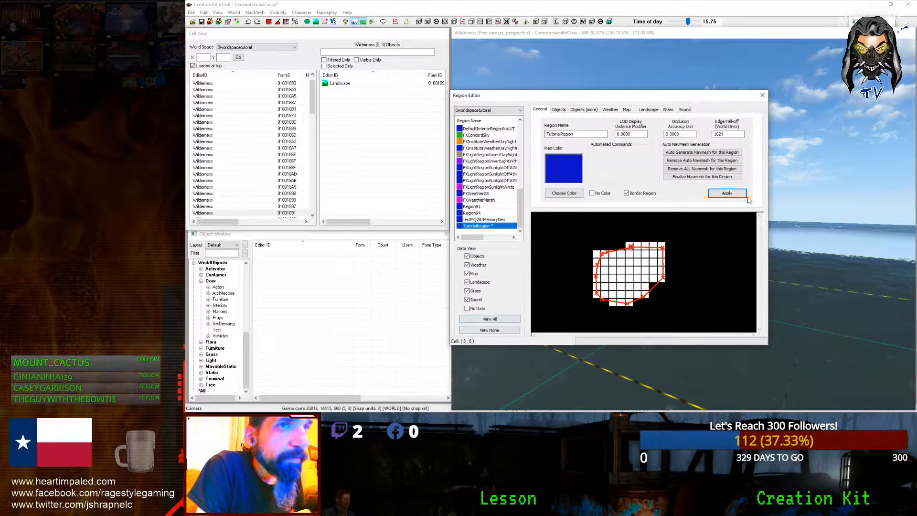
{"action": "left_click", "coordinate": [726, 193]}
Step: Set TutorialRegion's map colour to red, then check its Objects (more) and Map data pages
{"action": "left_click", "coordinate": [491, 226]}
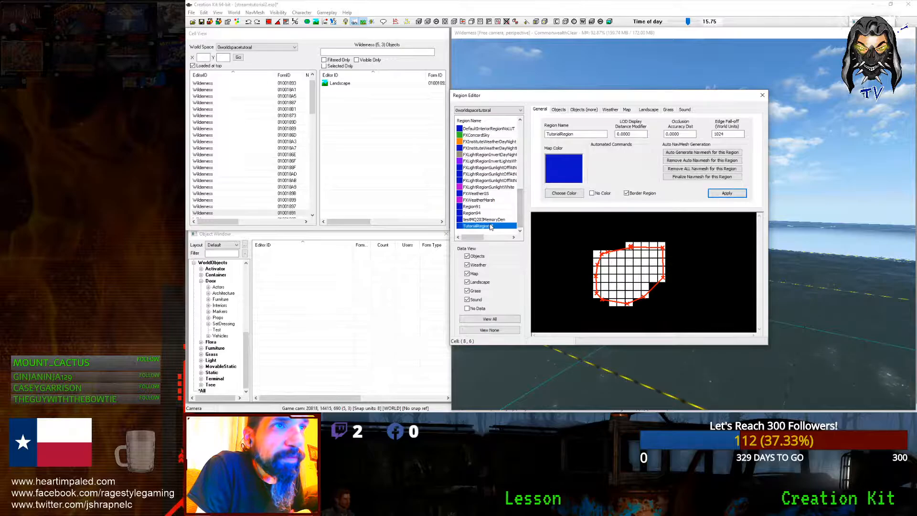
{"action": "left_click", "coordinate": [564, 193]}
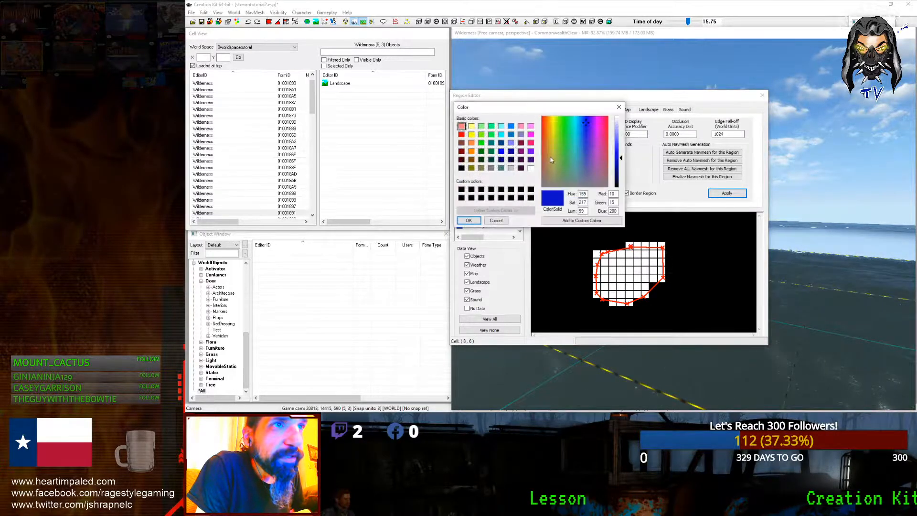
{"action": "left_click", "coordinate": [469, 220]}
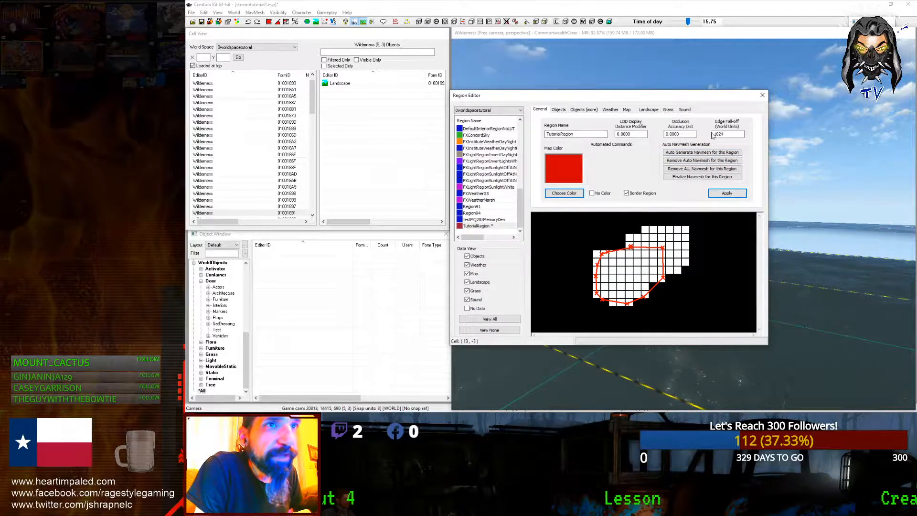
{"action": "left_click", "coordinate": [573, 109]}
{"action": "left_click", "coordinate": [626, 109]}
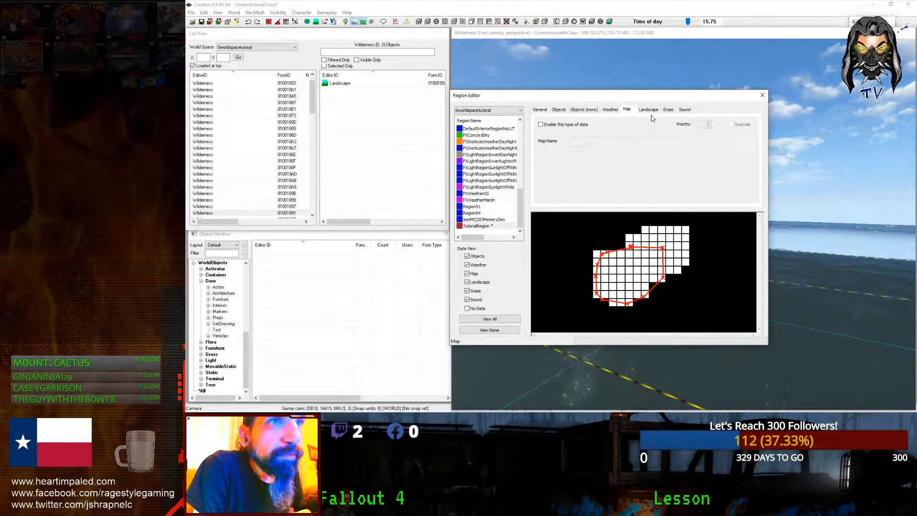
Step: Enable sound data for TutorialRegion, keeping the music type at DEFAULT
{"action": "left_click", "coordinate": [669, 109]}
{"action": "left_click", "coordinate": [684, 109]}
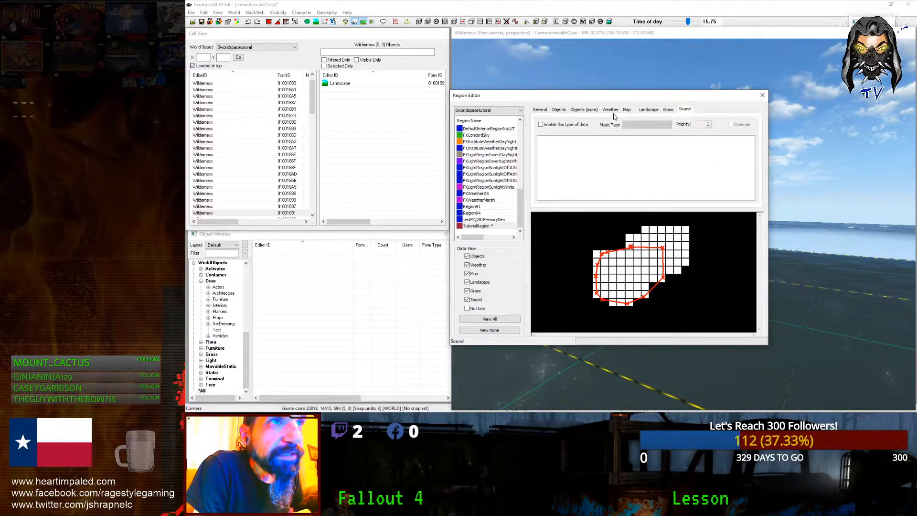
{"action": "left_click", "coordinate": [668, 111]}
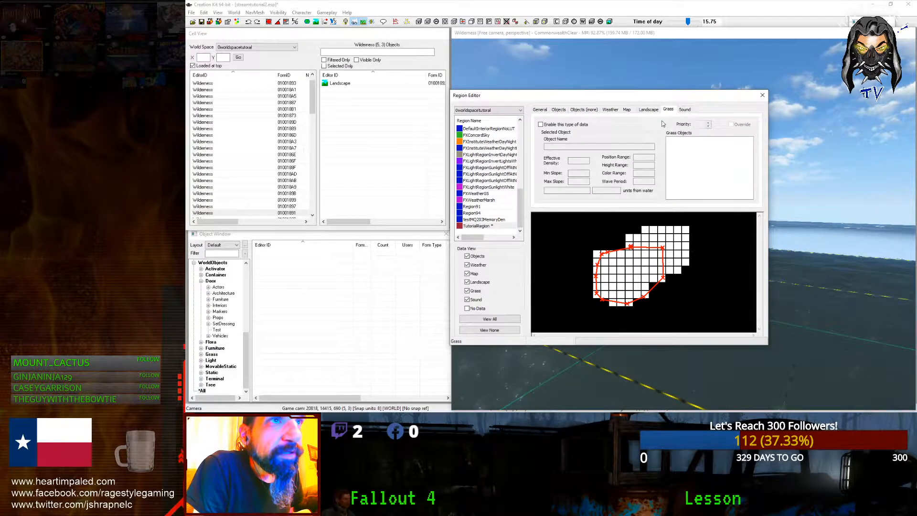
{"action": "left_click", "coordinate": [684, 110]}
{"action": "left_click", "coordinate": [541, 125]}
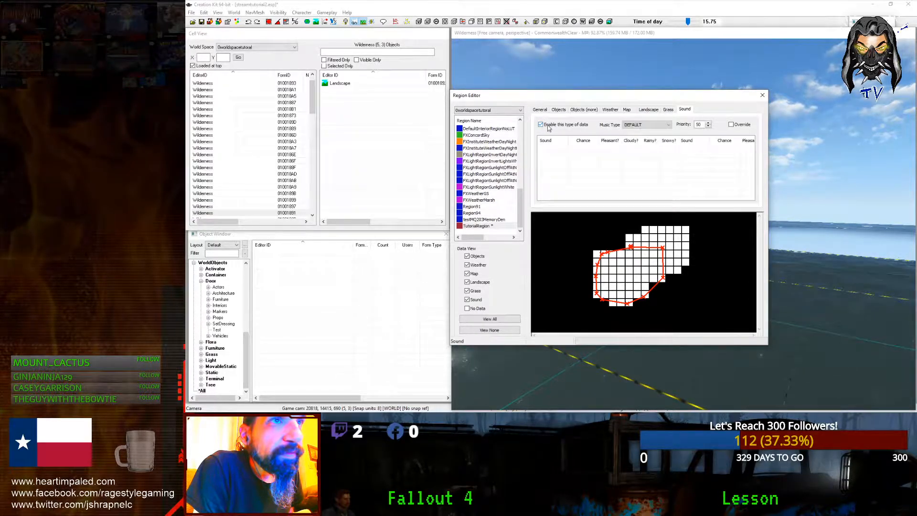
{"action": "left_click", "coordinate": [648, 129]}
{"action": "left_click_drag", "start_coordinate": [725, 146], "coordinate": [725, 171]}
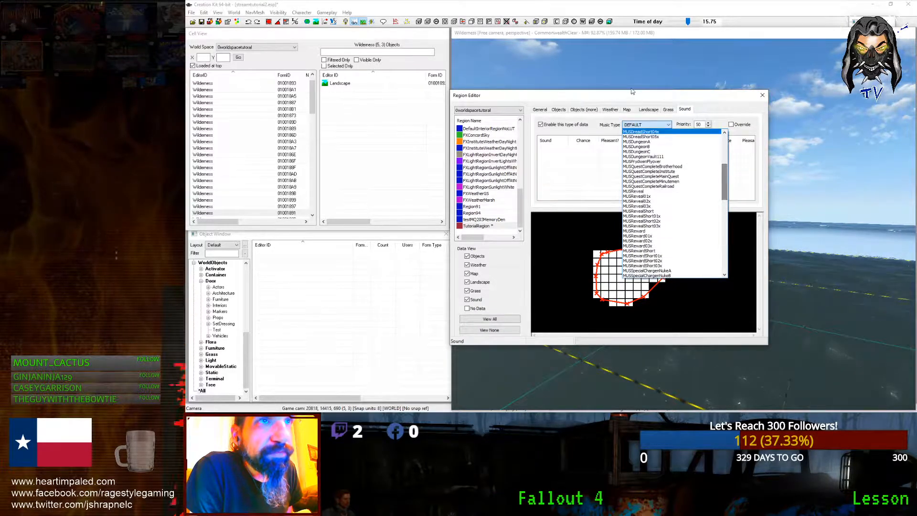
{"action": "left_click", "coordinate": [627, 97]}
{"action": "scroll", "coordinate": [519, 225], "scroll_direction": "up", "scroll_amount": 2}
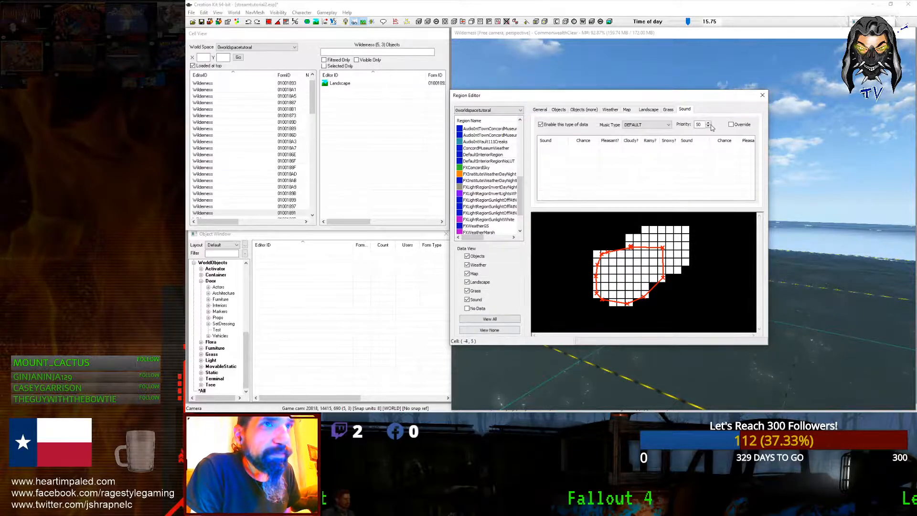
Step: Cancel closing the Region Editor to keep the area, then reselect TutorialRegion's General settings
{"action": "left_click", "coordinate": [761, 97]}
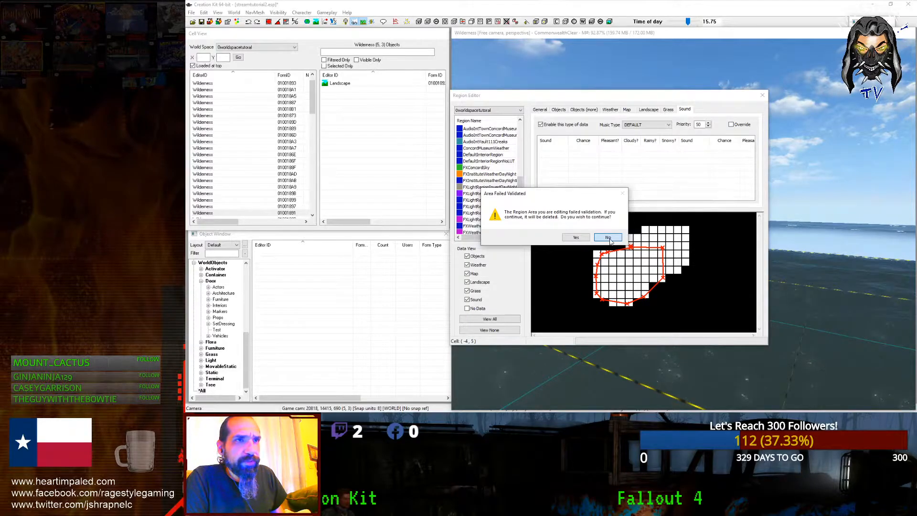
{"action": "left_click", "coordinate": [608, 238]}
{"action": "scroll", "coordinate": [522, 193], "scroll_direction": "down", "scroll_amount": 2}
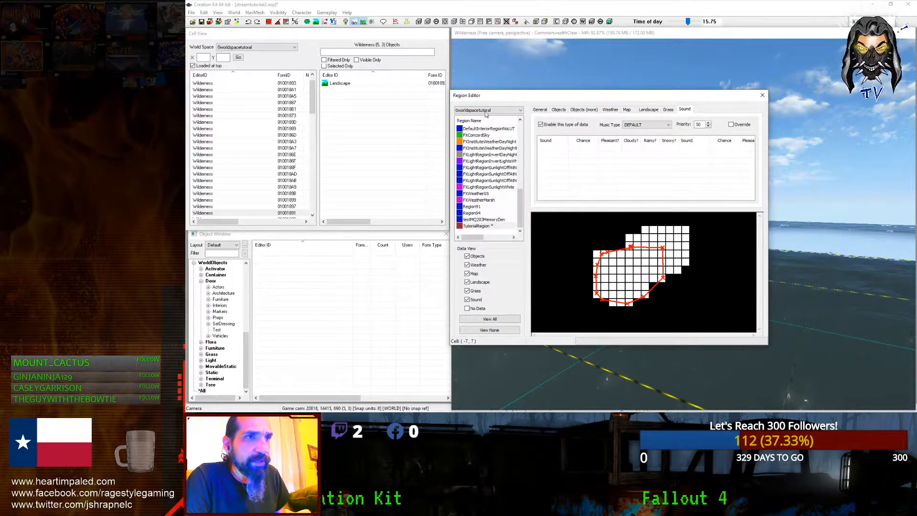
{"action": "left_click_drag", "start_coordinate": [482, 97], "coordinate": [554, 116]}
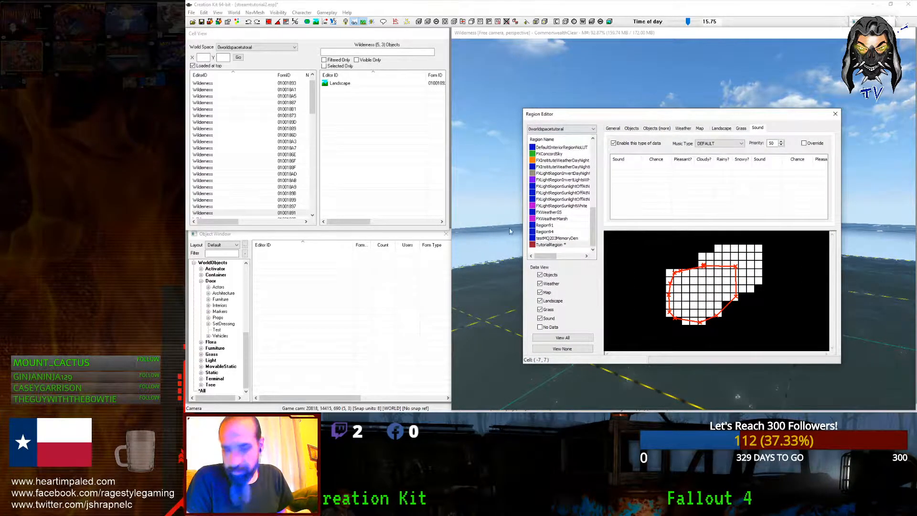
{"action": "left_click", "coordinate": [546, 245]}
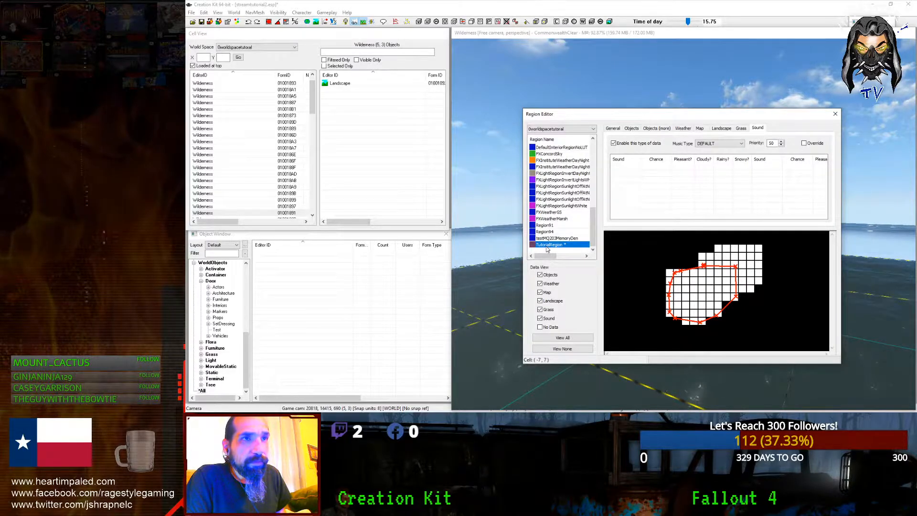
{"action": "left_click", "coordinate": [613, 128]}
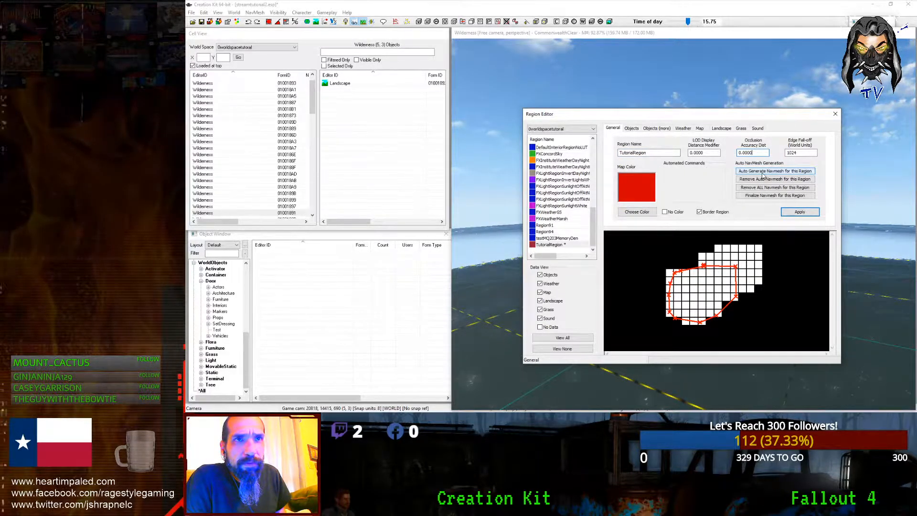
Step: Cancel navmesh auto-generation and close the Region Editor, accepting deletion of the invalid region area
{"action": "left_click", "coordinate": [763, 173]}
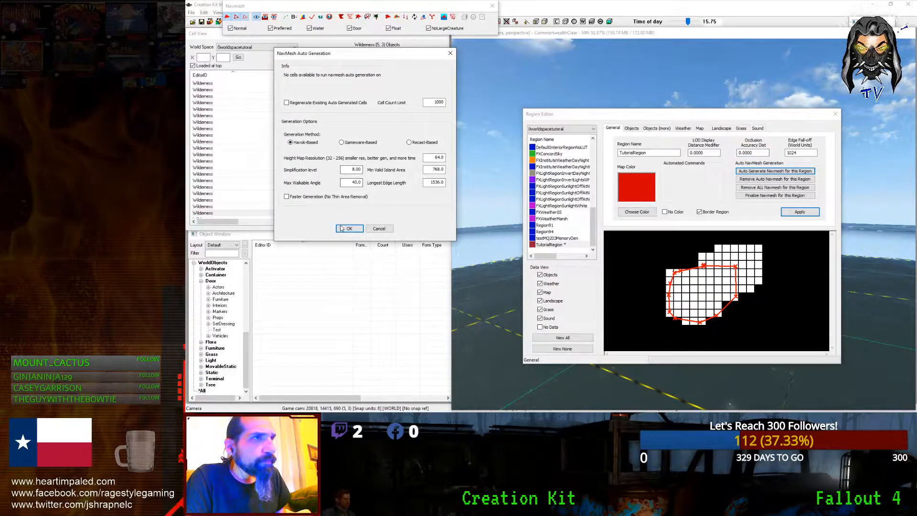
{"action": "left_click", "coordinate": [378, 229]}
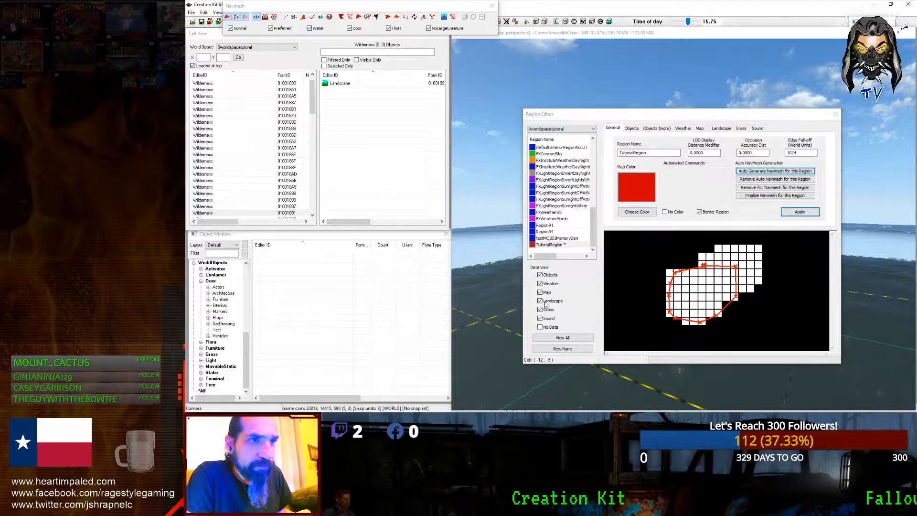
{"action": "left_click", "coordinate": [836, 114]}
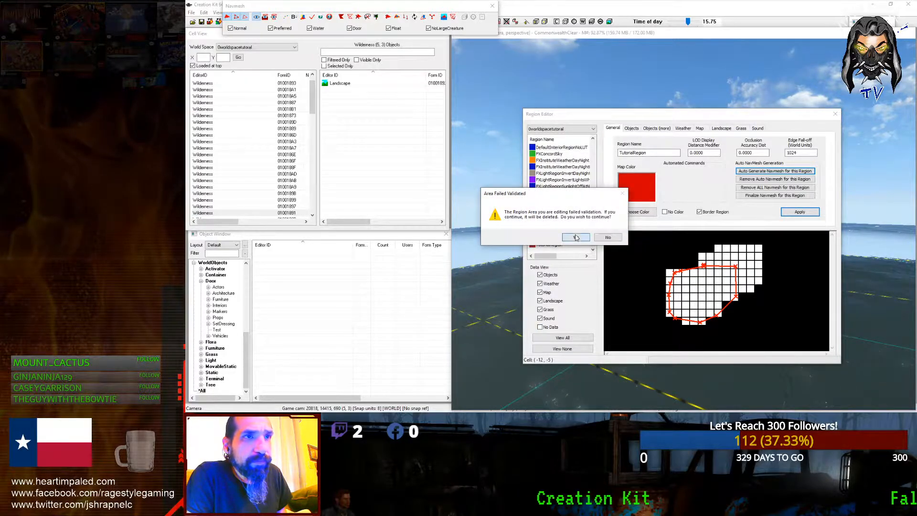
{"action": "left_click", "coordinate": [576, 237]}
{"action": "left_click_drag", "start_coordinate": [398, 8], "coordinate": [409, 37]}
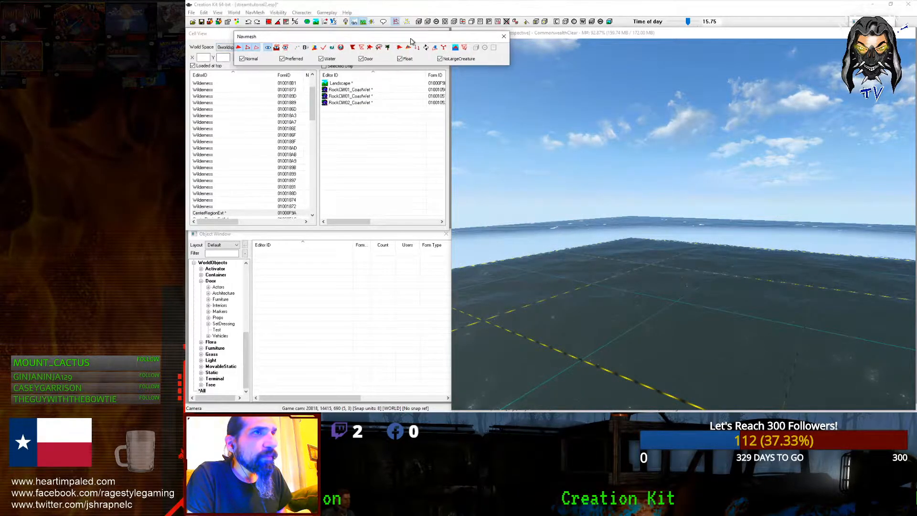
Step: Jump to the CenterRegionExt cell, frame the cave entrance rock, and open World > Regions
{"action": "left_click", "coordinate": [504, 34]}
{"action": "middle_click_drag", "start_coordinate": [657, 209], "coordinate": [492, 262]}
{"action": "key", "text": "Right"}
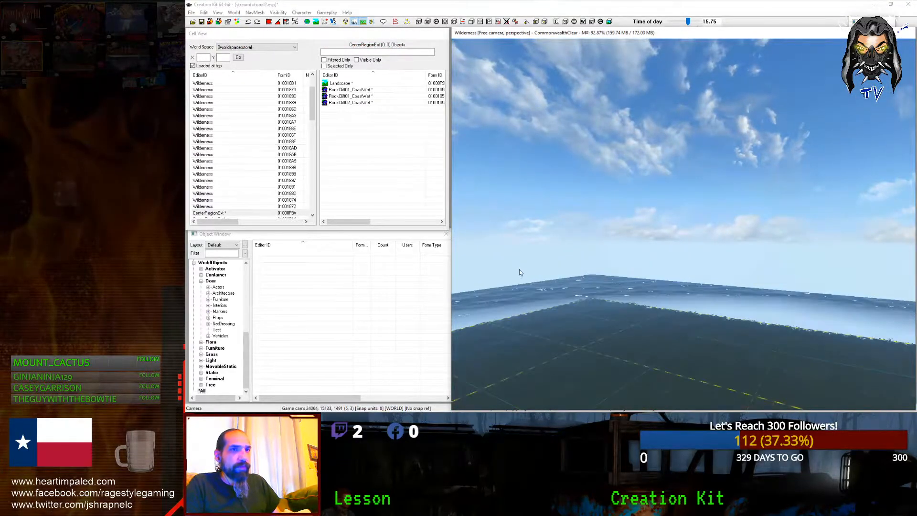
{"action": "key", "text": "Down"}
{"action": "key", "text": "Down"}
{"action": "key", "text": "Down"}
{"action": "key", "text": "Down"}
{"action": "key", "text": "Up"}
{"action": "key", "text": "Up"}
{"action": "key", "text": "Up"}
{"action": "key", "text": "Up"}
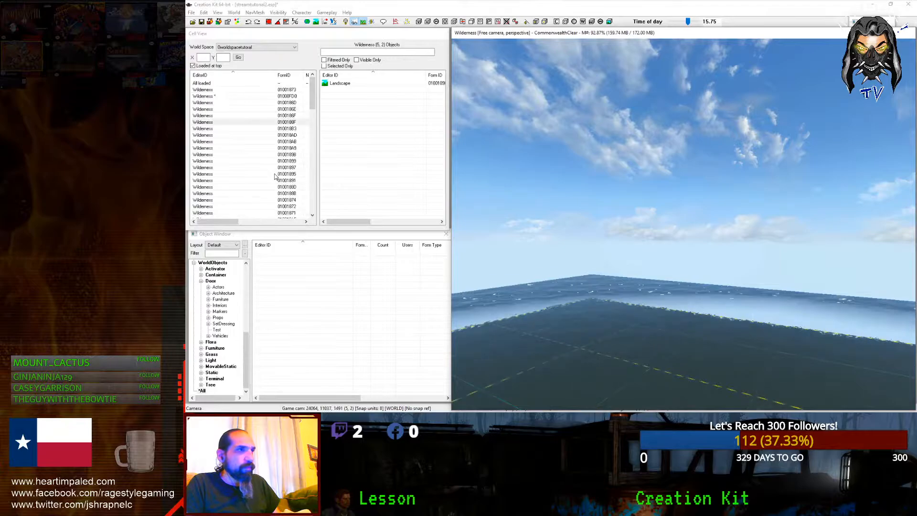
{"action": "left_click", "coordinate": [212, 85]}
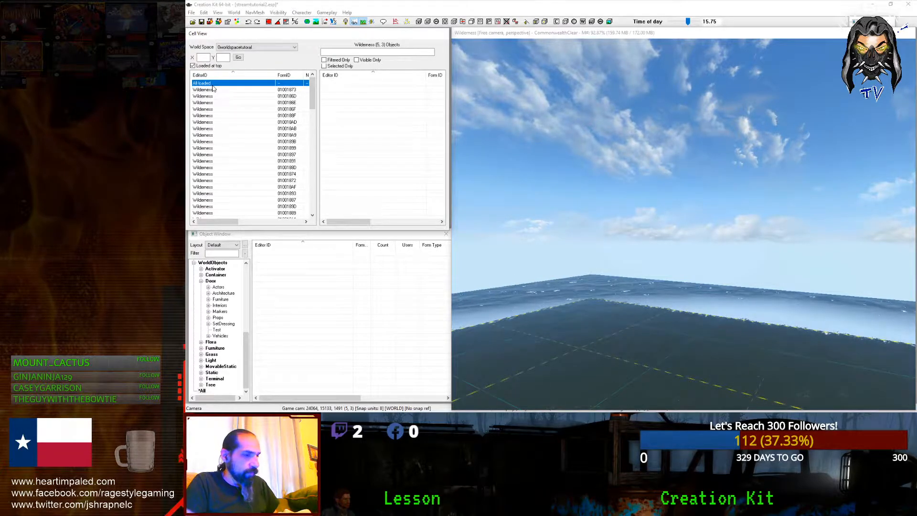
{"action": "double_click", "coordinate": [213, 86]}
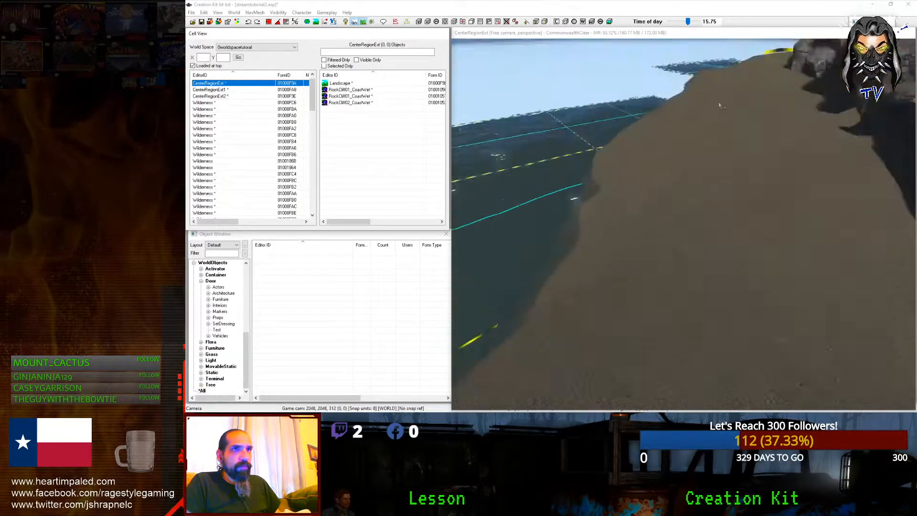
{"action": "scroll", "coordinate": [683, 191], "scroll_direction": "down", "scroll_amount": 10}
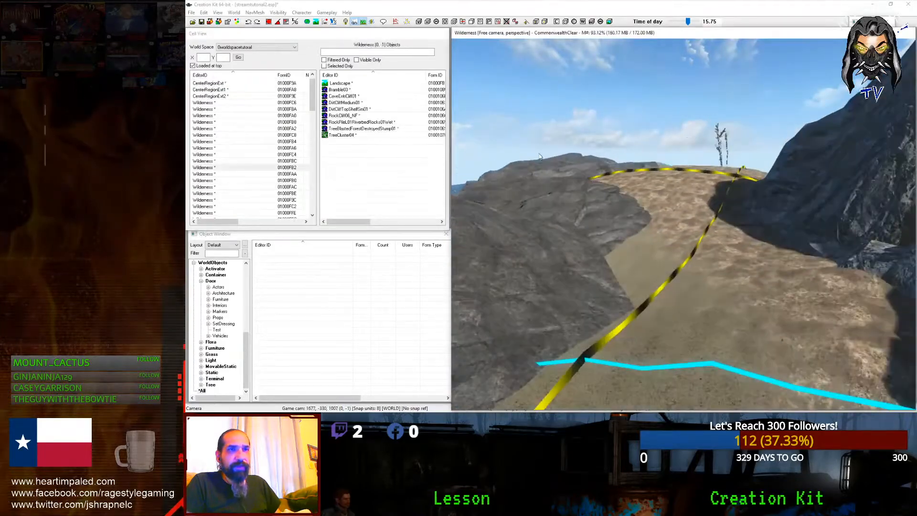
{"action": "scroll", "coordinate": [518, 249], "scroll_direction": "down", "scroll_amount": 5}
{"action": "middle_click_drag", "start_coordinate": [519, 248], "coordinate": [557, 166]}
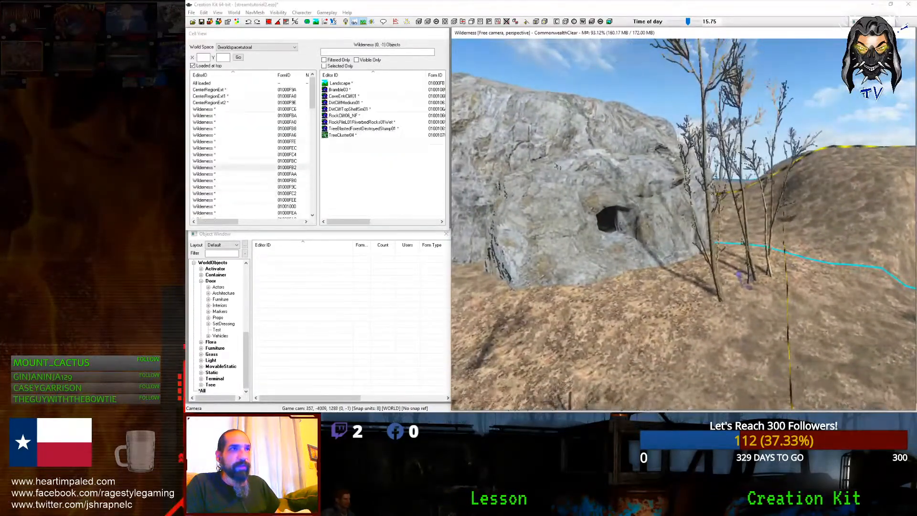
{"action": "left_click", "coordinate": [235, 12]}
{"action": "left_click", "coordinate": [254, 27]}
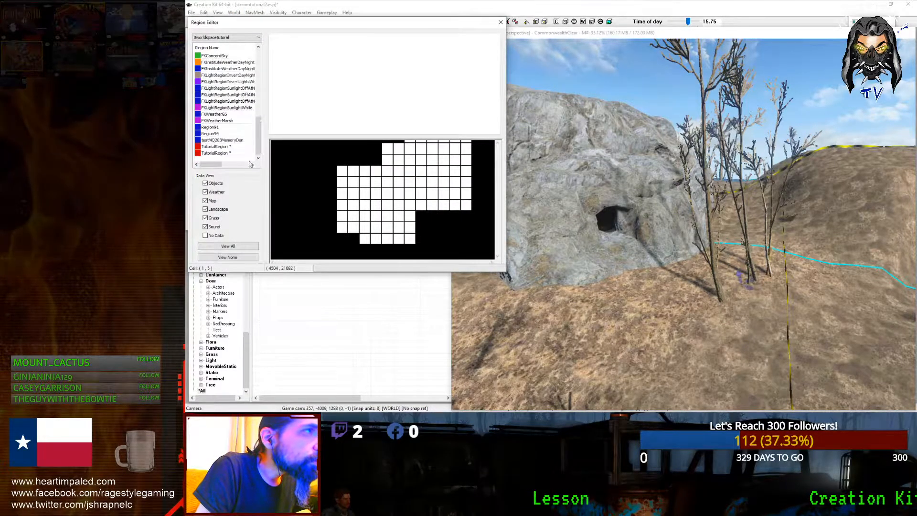
Step: Redraw TutorialRegion's boundary points on the zoomed map, finish with Done, and close the Region Editor
{"action": "left_click", "coordinate": [220, 152]}
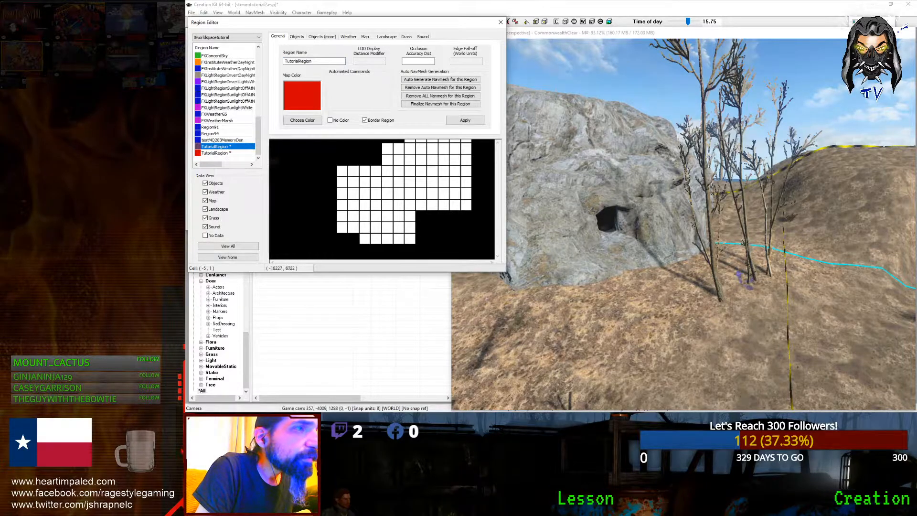
{"action": "scroll", "coordinate": [346, 196], "scroll_direction": "down", "scroll_amount": 1}
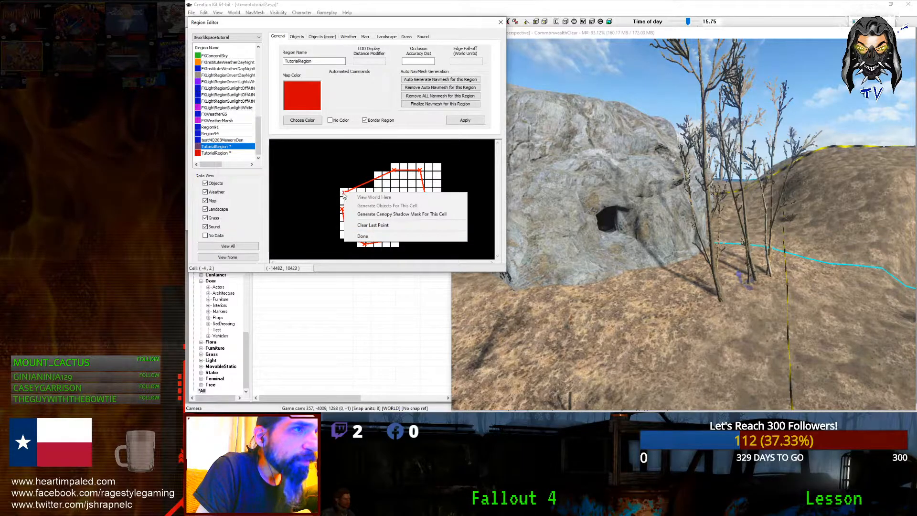
{"action": "left_click", "coordinate": [364, 237]}
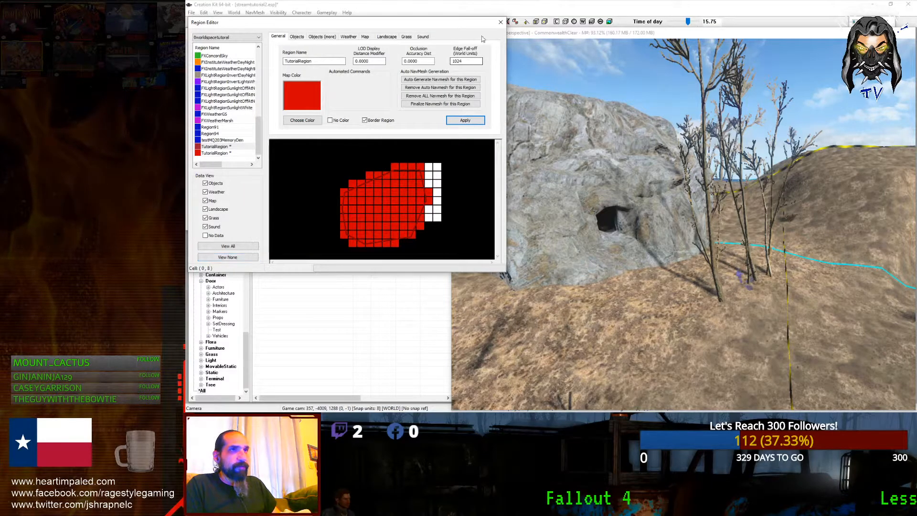
{"action": "left_click", "coordinate": [500, 22]}
{"action": "scroll", "coordinate": [560, 153], "scroll_direction": "down", "scroll_amount": 10}
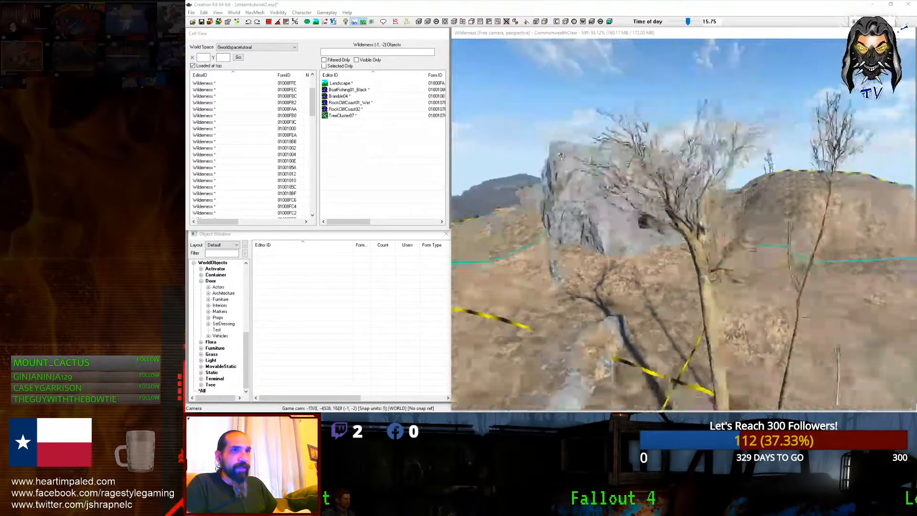
{"action": "scroll", "coordinate": [561, 155], "scroll_direction": "down", "scroll_amount": 10}
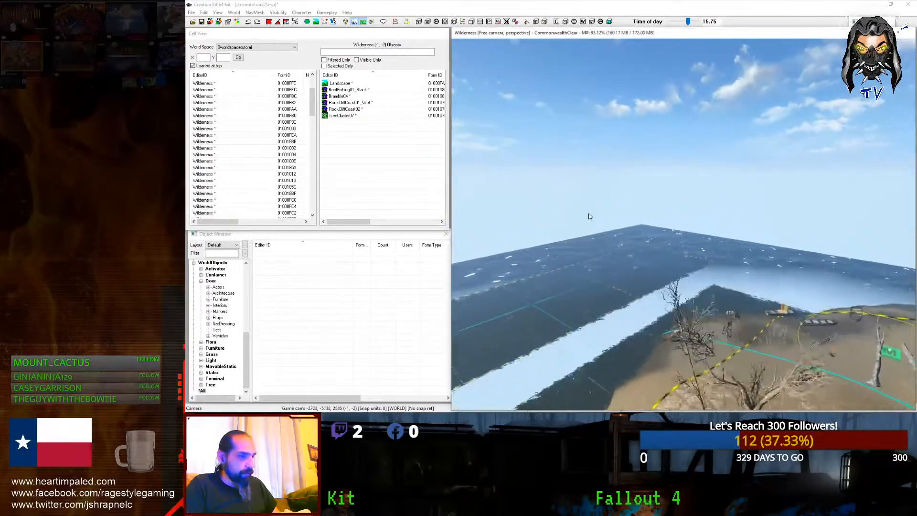
Step: Fly the camera from the rocky island to water level in Wilderness cell (-3,-2)
{"action": "scroll", "coordinate": [592, 217], "scroll_direction": "up", "scroll_amount": 10}
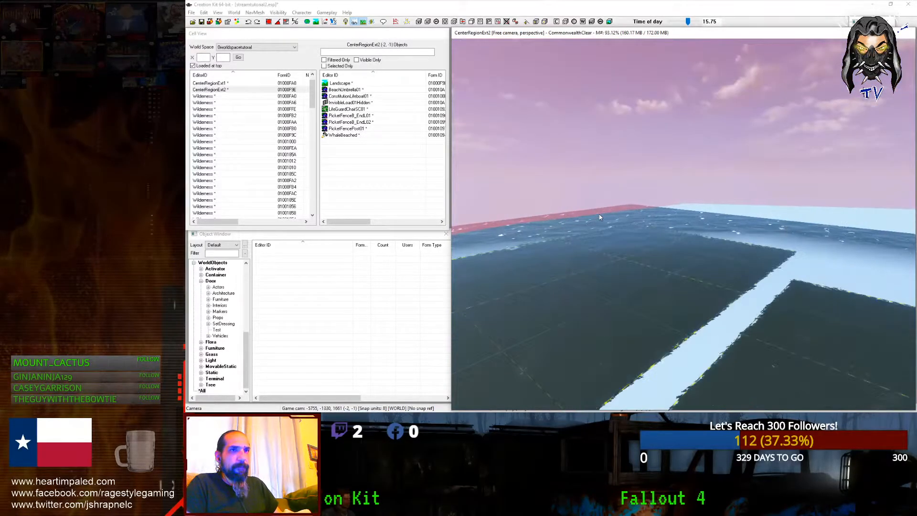
{"action": "middle_click_drag", "start_coordinate": [643, 190], "coordinate": [620, 262], "text": "shift"}
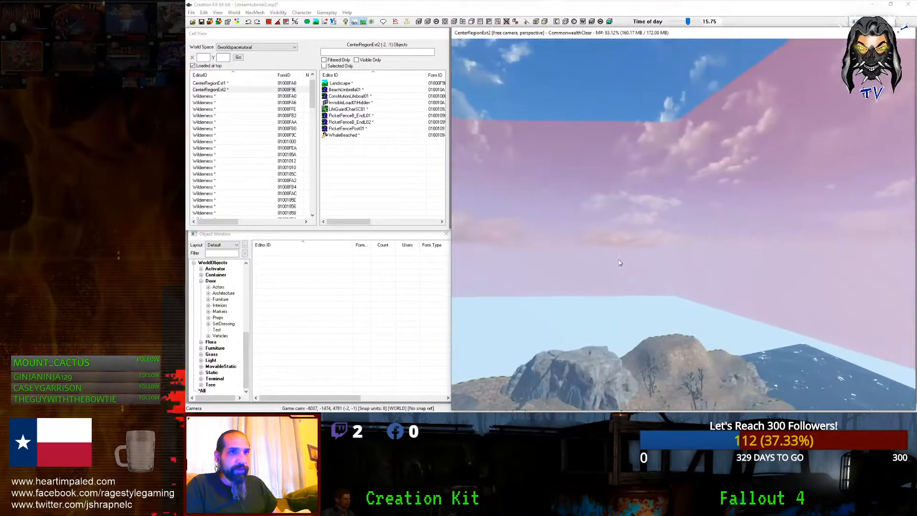
{"action": "scroll", "coordinate": [619, 258], "scroll_direction": "up", "scroll_amount": 5}
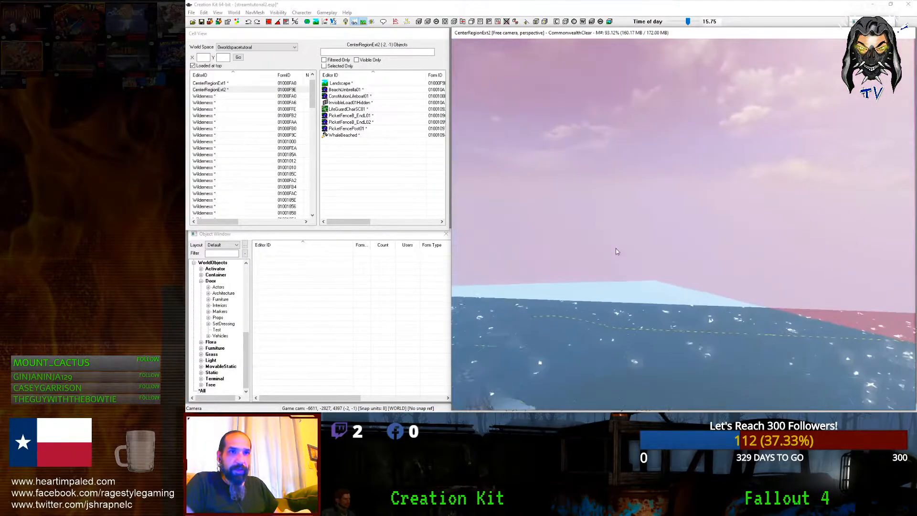
{"action": "scroll", "coordinate": [617, 251], "scroll_direction": "up", "scroll_amount": 4}
{"action": "middle_click_drag", "start_coordinate": [617, 249], "coordinate": [539, 95], "text": "shift"}
{"action": "scroll", "coordinate": [645, 254], "scroll_direction": "up", "scroll_amount": 4}
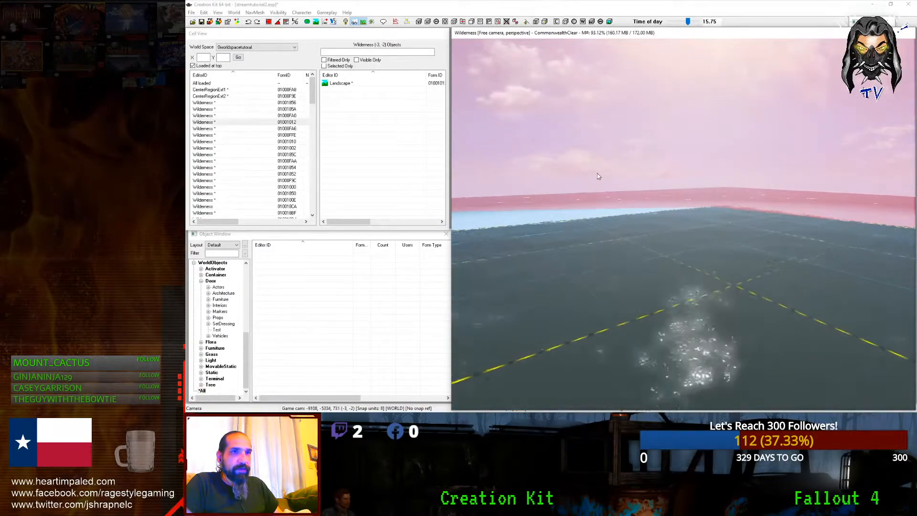
{"action": "middle_click_drag", "start_coordinate": [598, 174], "coordinate": [538, 177], "text": "shift"}
{"action": "scroll", "coordinate": [549, 191], "scroll_direction": "down", "scroll_amount": 5}
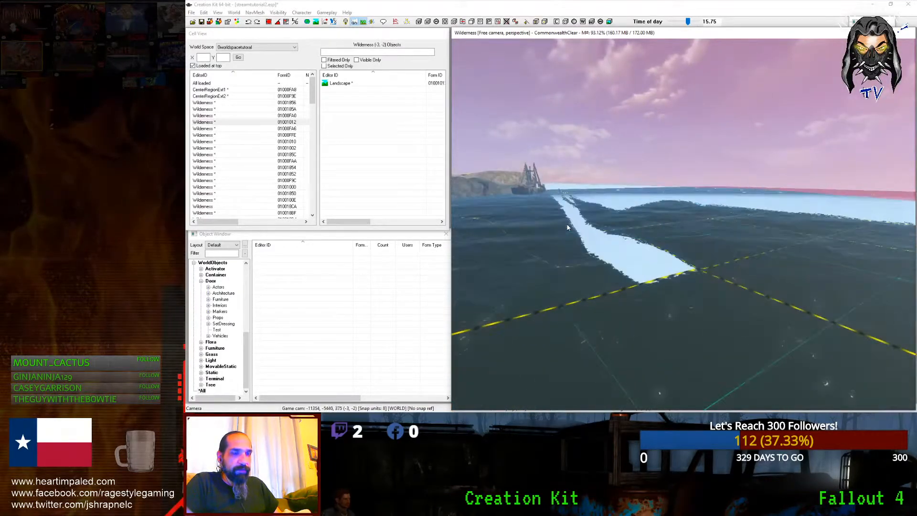
Step: Open Landscape Edit Settings with H and hide the water to expose the bare seabed
{"action": "middle_click_drag", "start_coordinate": [569, 225], "coordinate": [548, 340]}
{"action": "key", "text": "h"}
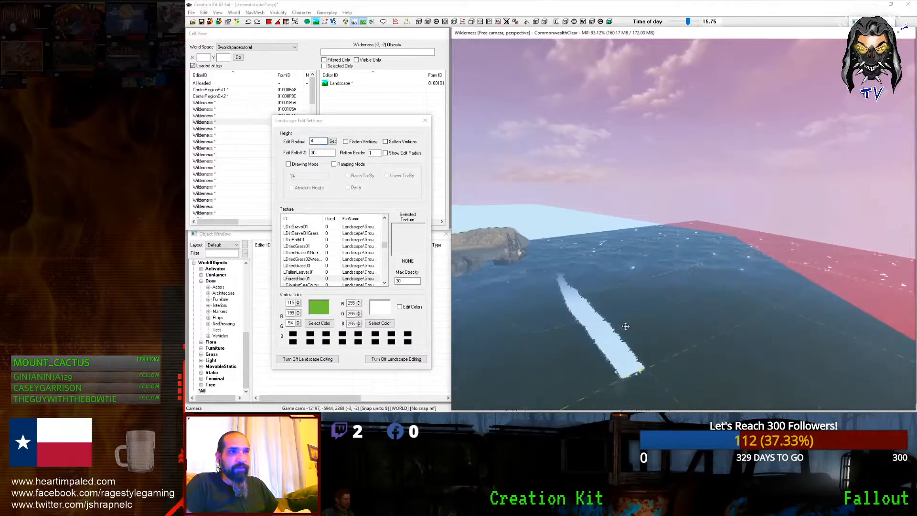
{"action": "middle_click_drag", "start_coordinate": [674, 336], "coordinate": [697, 355]}
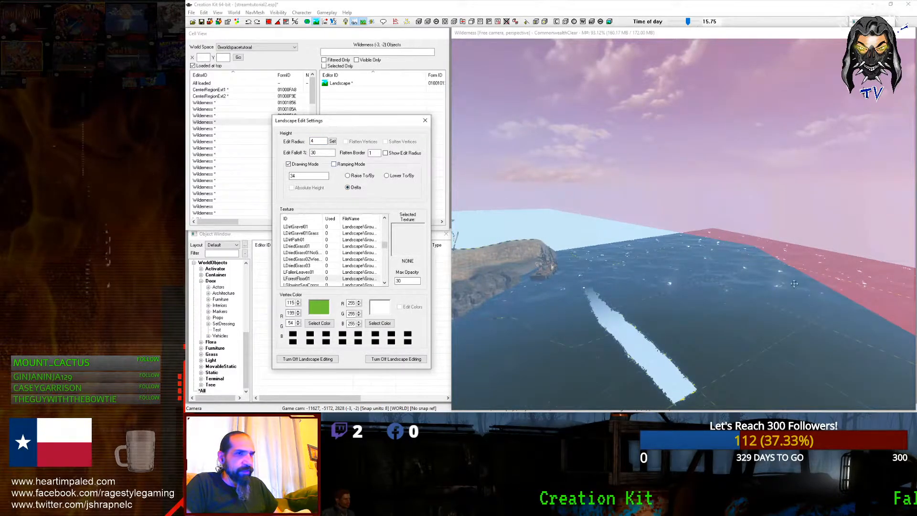
{"action": "middle_click_drag", "start_coordinate": [835, 315], "coordinate": [650, 200], "text": "shift"}
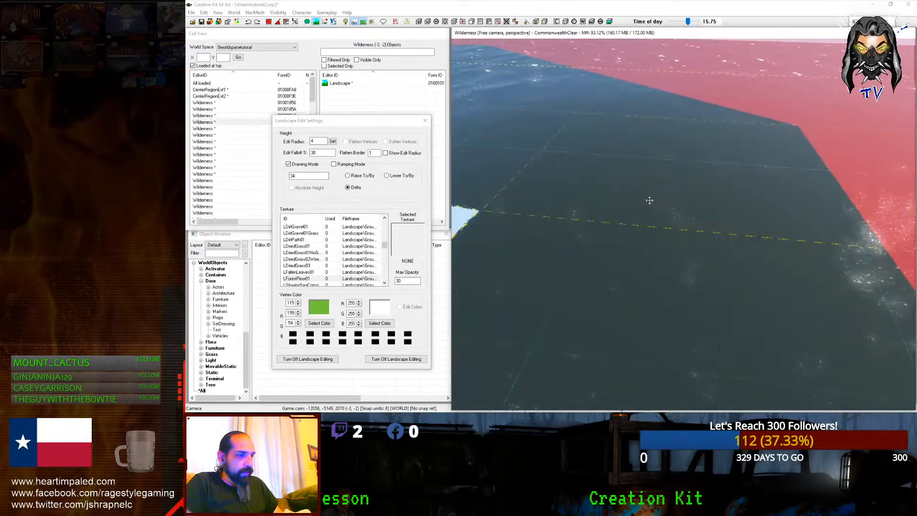
{"action": "scroll", "coordinate": [649, 200], "scroll_direction": "down", "scroll_amount": 2}
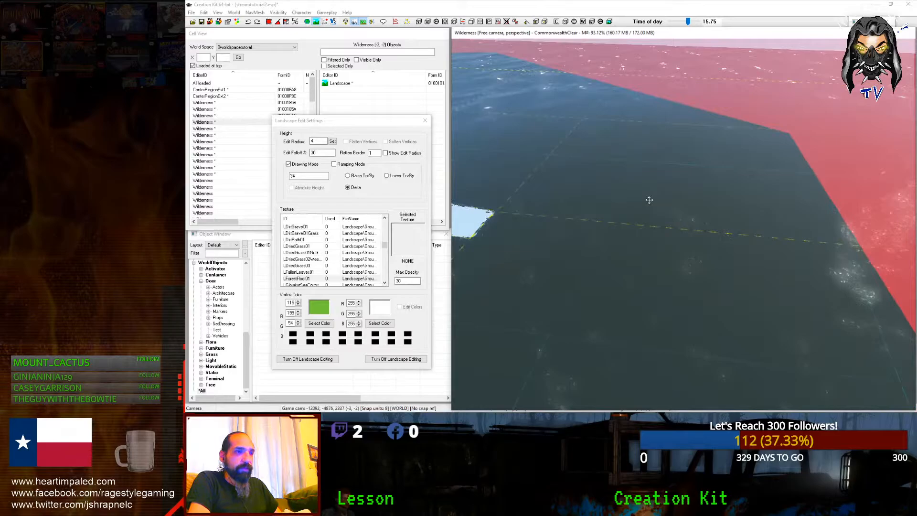
{"action": "key", "text": "shift+w"}
{"action": "key", "text": "shift+w"}
{"action": "key", "text": "shift+w"}
{"action": "key", "text": "shift+w"}
{"action": "key", "text": "shift+w"}
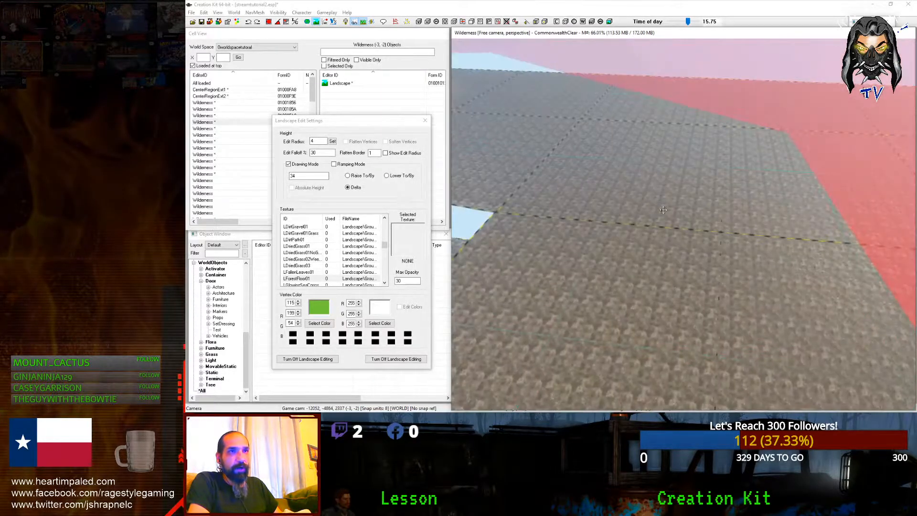
{"action": "middle_click_drag", "start_coordinate": [685, 232], "coordinate": [672, 316]}
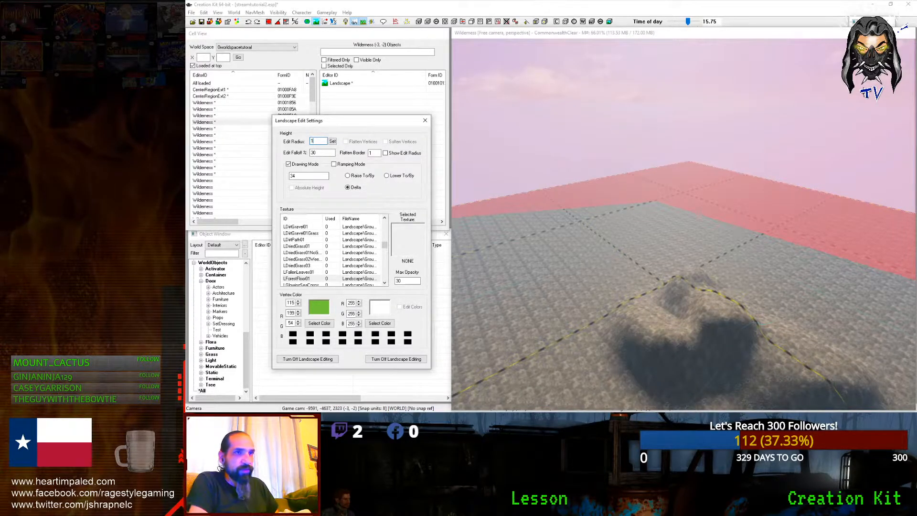
Step: Raise the seabed into a broad hill, heightening and reshaping it from several angles
{"action": "mouse_move", "coordinate": [602, 310]}
{"action": "left_mouse_down"}
{"action": "mouse_move", "coordinate": [593, 320]}
{"action": "mouse_move", "coordinate": [807, 320]}
{"action": "mouse_move", "coordinate": [746, 279]}
{"action": "mouse_move", "coordinate": [731, 285]}
{"action": "mouse_move", "coordinate": [668, 246]}
{"action": "mouse_move", "coordinate": [629, 243]}
{"action": "mouse_move", "coordinate": [643, 227]}
{"action": "left_mouse_up"}
{"action": "mouse_move", "coordinate": [668, 254]}
{"action": "middle_mouse_down", "text": "shift"}
{"action": "mouse_move", "coordinate": [805, 318]}
{"action": "mouse_move", "coordinate": [601, 275]}
{"action": "middle_mouse_up", "text": "shift"}
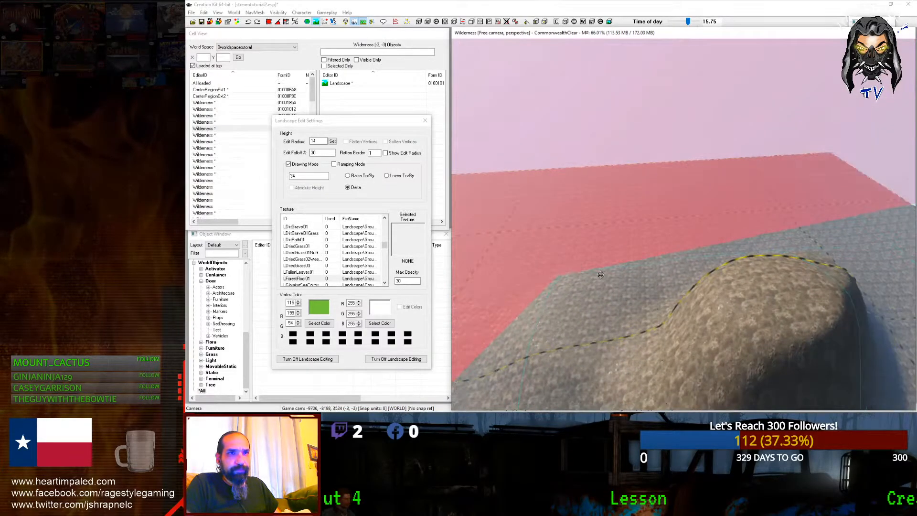
{"action": "mouse_move", "coordinate": [606, 266]}
{"action": "left_mouse_down"}
{"action": "mouse_move", "coordinate": [596, 254]}
{"action": "mouse_move", "coordinate": [599, 273]}
{"action": "left_mouse_up"}
{"action": "middle_click_drag", "start_coordinate": [599, 273], "coordinate": [633, 238]}
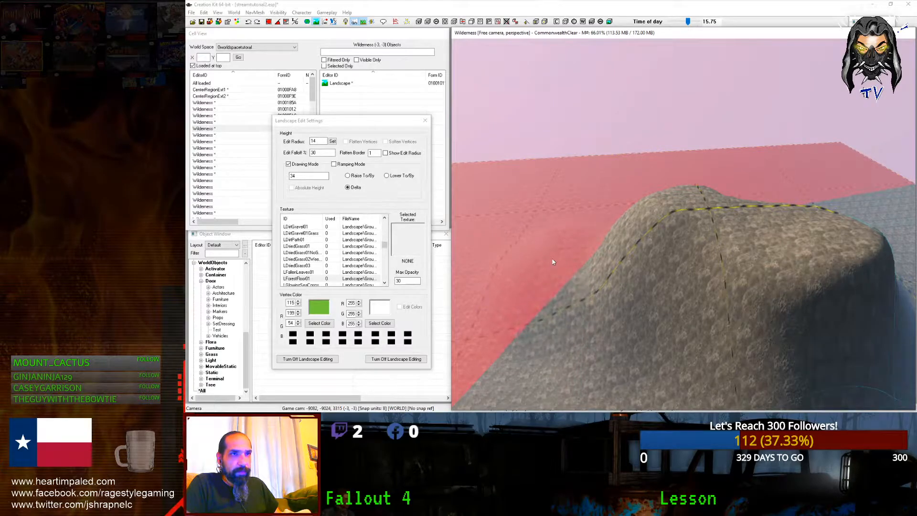
{"action": "mouse_move", "coordinate": [573, 254]}
{"action": "left_mouse_down"}
{"action": "mouse_move", "coordinate": [557, 252]}
{"action": "mouse_move", "coordinate": [583, 244]}
{"action": "mouse_move", "coordinate": [567, 321]}
{"action": "left_mouse_up"}
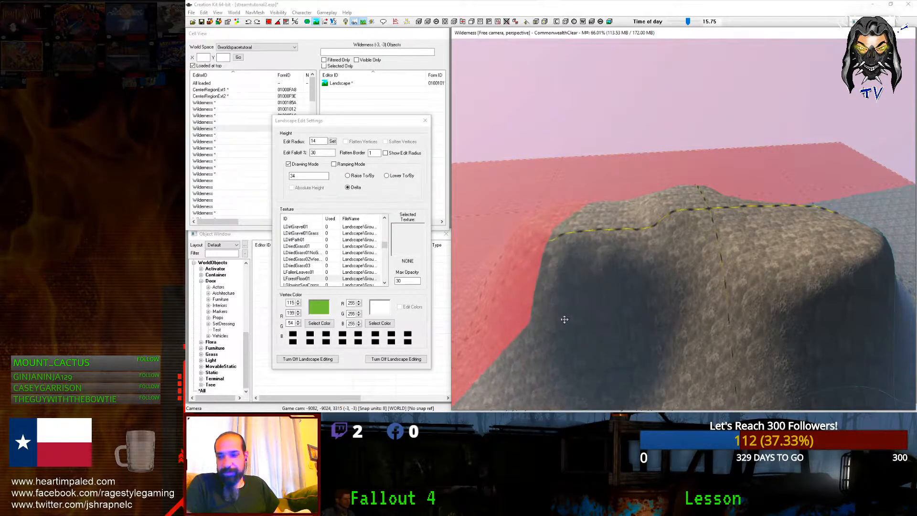
{"action": "scroll", "coordinate": [574, 319], "scroll_direction": "down", "scroll_amount": 2}
{"action": "middle_click_drag", "start_coordinate": [574, 319], "coordinate": [581, 300], "text": "shift"}
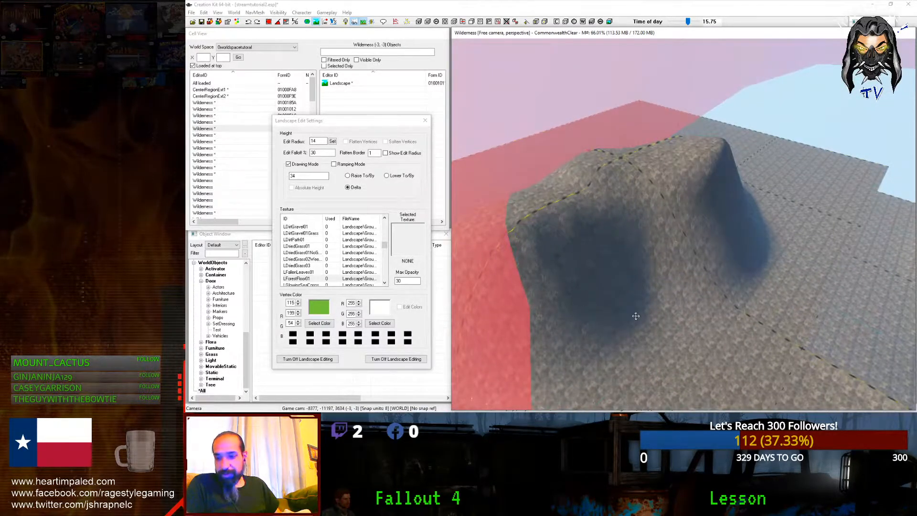
{"action": "mouse_move", "coordinate": [641, 299]}
{"action": "left_mouse_down"}
{"action": "mouse_move", "coordinate": [584, 302]}
{"action": "mouse_move", "coordinate": [504, 279]}
{"action": "mouse_move", "coordinate": [604, 305]}
{"action": "mouse_move", "coordinate": [649, 301]}
{"action": "mouse_move", "coordinate": [643, 287]}
{"action": "left_mouse_up"}
Step: Show the water again and extend the raised terrain across the gaps and down the slope
{"action": "key", "text": "shift+w"}
{"action": "middle_click_drag", "start_coordinate": [642, 287], "coordinate": [454, 224]}
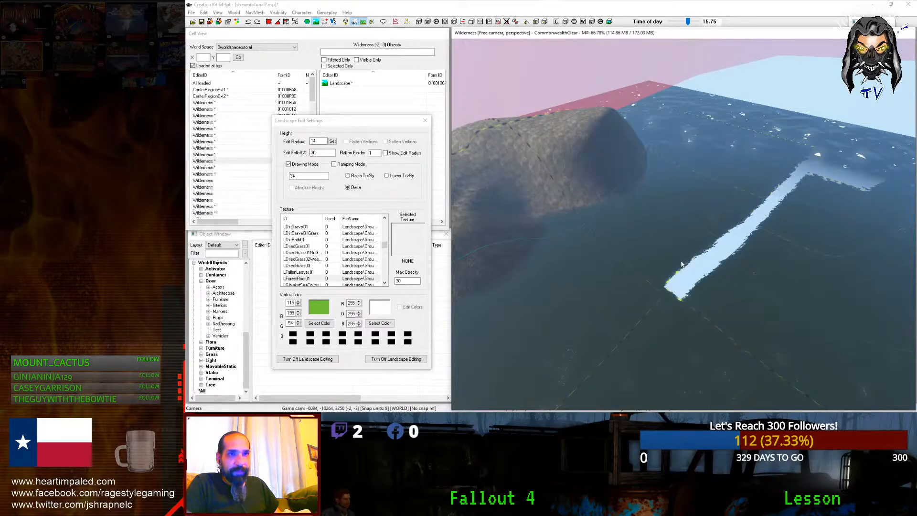
{"action": "left_click_drag", "start_coordinate": [640, 274], "coordinate": [642, 259]}
{"action": "middle_click_drag", "start_coordinate": [766, 333], "coordinate": [685, 275]}
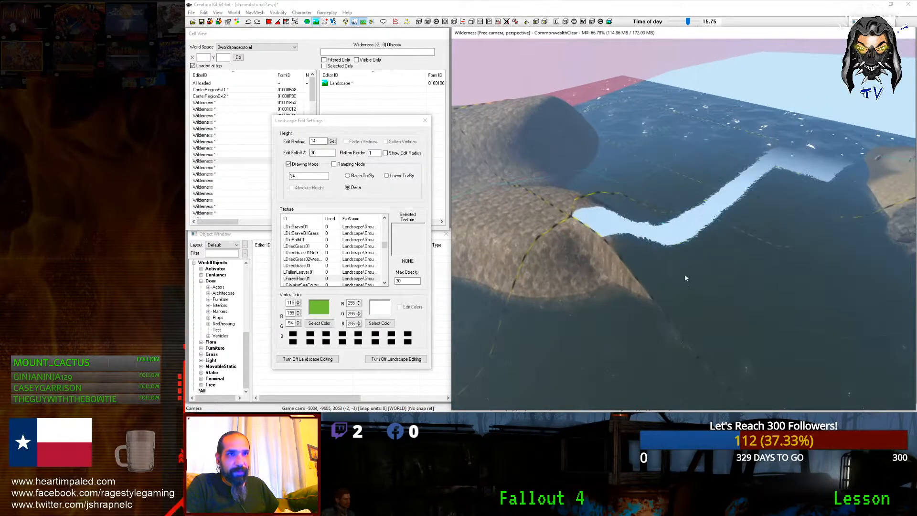
{"action": "mouse_move", "coordinate": [574, 230]}
{"action": "left_mouse_down"}
{"action": "mouse_move", "coordinate": [580, 265]}
{"action": "mouse_move", "coordinate": [571, 294]}
{"action": "left_mouse_up"}
{"action": "mouse_move", "coordinate": [570, 294]}
{"action": "middle_mouse_down"}
{"action": "mouse_move", "coordinate": [678, 306]}
{"action": "mouse_move", "coordinate": [739, 236]}
{"action": "mouse_move", "coordinate": [626, 299]}
{"action": "mouse_move", "coordinate": [581, 340]}
{"action": "mouse_move", "coordinate": [554, 344]}
{"action": "mouse_move", "coordinate": [548, 322]}
{"action": "mouse_move", "coordinate": [674, 412]}
{"action": "mouse_move", "coordinate": [640, 363]}
{"action": "mouse_move", "coordinate": [525, 249]}
{"action": "mouse_move", "coordinate": [363, 123]}
{"action": "middle_mouse_up"}
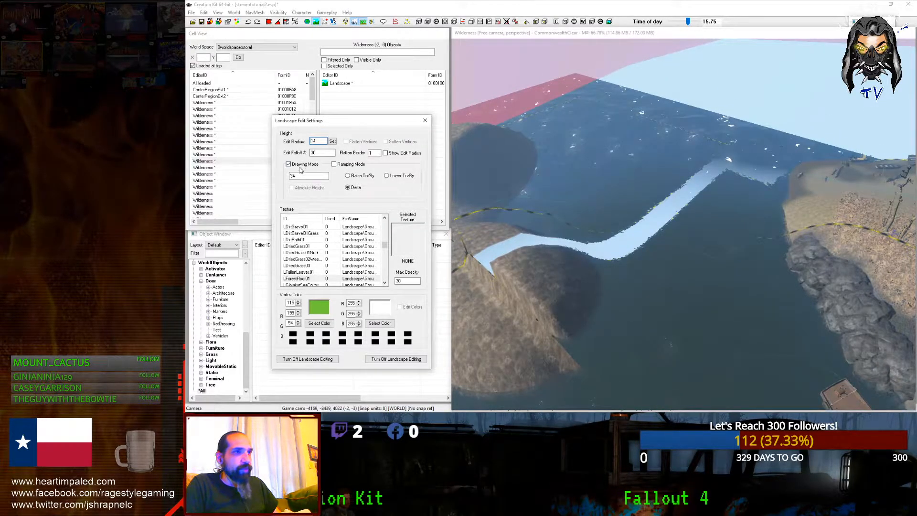
Step: Switch the brush to Soften Vertices and smooth the left gap and the shore notch into a slope
{"action": "left_click", "coordinate": [386, 142]}
{"action": "left_click_drag", "start_coordinate": [497, 225], "coordinate": [530, 258]}
{"action": "middle_click_drag", "start_coordinate": [536, 264], "coordinate": [527, 278]}
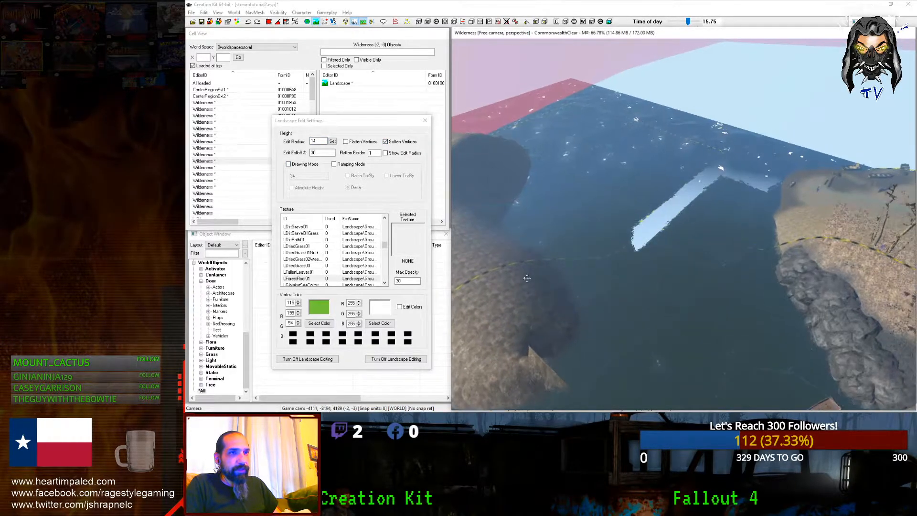
{"action": "middle_click_drag", "start_coordinate": [556, 372], "coordinate": [568, 347]}
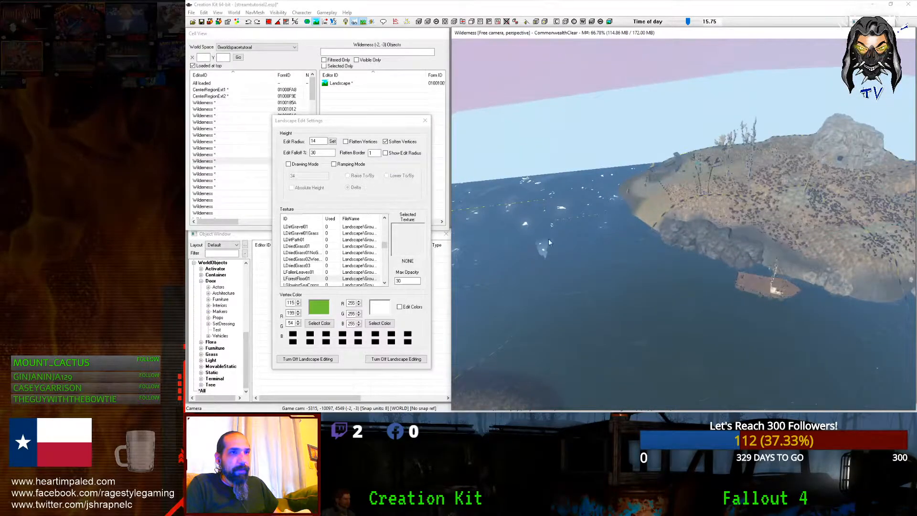
{"action": "middle_click_drag", "start_coordinate": [533, 244], "coordinate": [518, 252]}
{"action": "scroll", "coordinate": [663, 212], "scroll_direction": "up", "scroll_amount": 10}
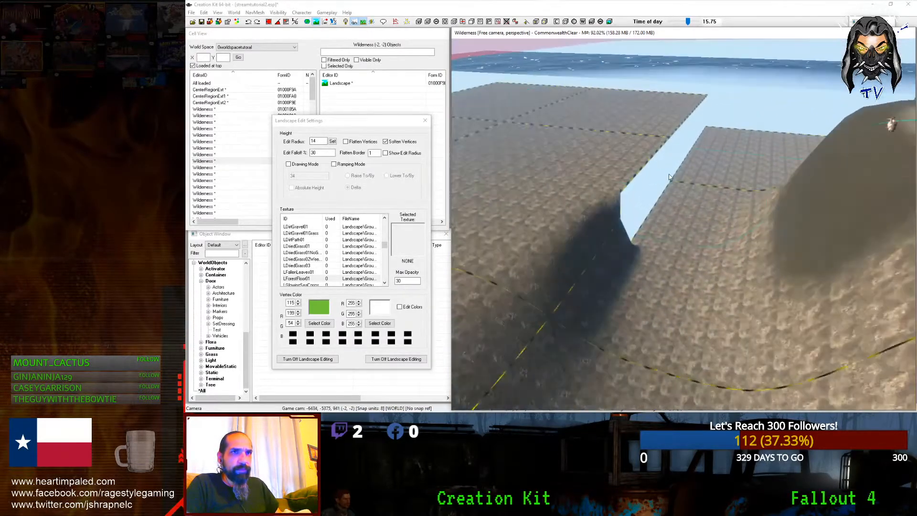
{"action": "scroll", "coordinate": [652, 202], "scroll_direction": "up", "scroll_amount": 3}
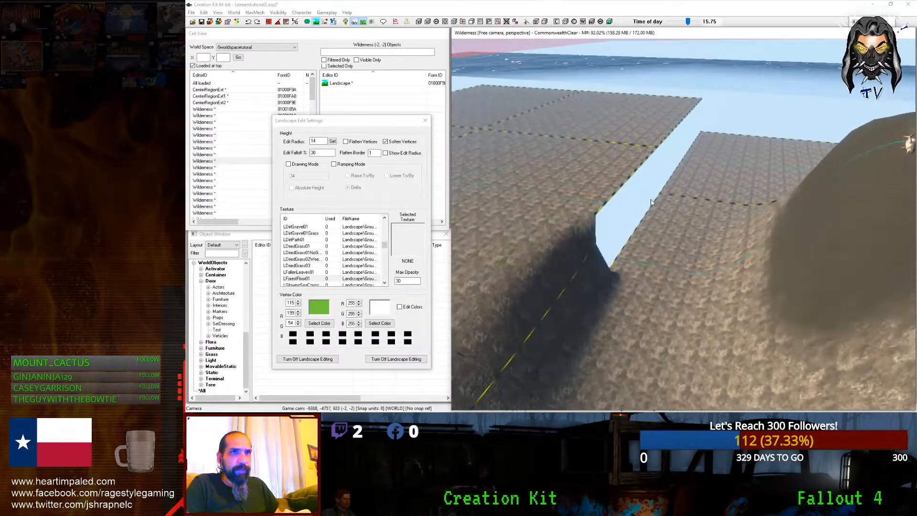
{"action": "scroll", "coordinate": [654, 176], "scroll_direction": "up", "scroll_amount": 5}
{"action": "middle_click_drag", "start_coordinate": [619, 204], "coordinate": [646, 192]}
{"action": "mouse_move", "coordinate": [657, 189]}
{"action": "left_mouse_down"}
{"action": "mouse_move", "coordinate": [713, 103]}
{"action": "mouse_move", "coordinate": [751, 68]}
{"action": "left_mouse_up"}
Step: Smooth along the cell edge to merge the terrain and close the successive gaps
{"action": "middle_click_drag", "start_coordinate": [737, 72], "coordinate": [630, 230]}
{"action": "scroll", "coordinate": [626, 238], "scroll_direction": "up", "scroll_amount": 5}
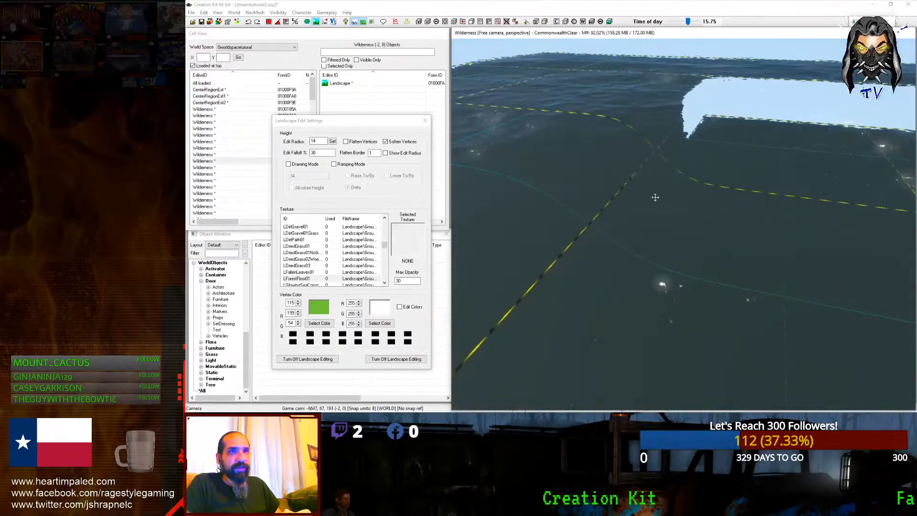
{"action": "scroll", "coordinate": [655, 197], "scroll_direction": "up", "scroll_amount": 3}
{"action": "middle_click_drag", "start_coordinate": [656, 197], "coordinate": [528, 302]}
{"action": "scroll", "coordinate": [546, 309], "scroll_direction": "up", "scroll_amount": 3}
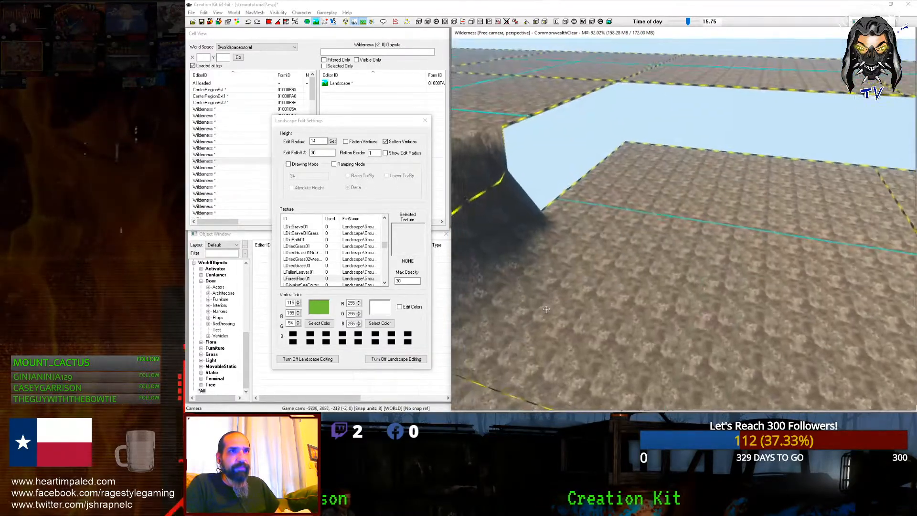
{"action": "middle_click_drag", "start_coordinate": [540, 196], "coordinate": [594, 242]}
{"action": "scroll", "coordinate": [594, 242], "scroll_direction": "up", "scroll_amount": 3}
{"action": "left_click_drag", "start_coordinate": [558, 102], "coordinate": [721, 104]}
{"action": "middle_click_drag", "start_coordinate": [721, 105], "coordinate": [584, 121]}
{"action": "left_click_drag", "start_coordinate": [724, 113], "coordinate": [802, 118]}
{"action": "middle_click_drag", "start_coordinate": [802, 118], "coordinate": [668, 134]}
{"action": "left_click_drag", "start_coordinate": [707, 134], "coordinate": [783, 136]}
{"action": "middle_click_drag", "start_coordinate": [783, 136], "coordinate": [658, 142]}
{"action": "left_click_drag", "start_coordinate": [658, 143], "coordinate": [815, 161]}
{"action": "mouse_move", "coordinate": [815, 160]}
{"action": "middle_mouse_down"}
{"action": "mouse_move", "coordinate": [682, 170]}
{"action": "mouse_move", "coordinate": [607, 233]}
{"action": "middle_mouse_up"}
Step: Fill the remaining light-blue gaps along the yellow cell borders in cells (2, 2) and (1, 2)
{"action": "scroll", "coordinate": [680, 169], "scroll_direction": "up", "scroll_amount": 2}
{"action": "scroll", "coordinate": [608, 233], "scroll_direction": "down", "scroll_amount": 4}
{"action": "scroll", "coordinate": [607, 231], "scroll_direction": "up", "scroll_amount": 6}
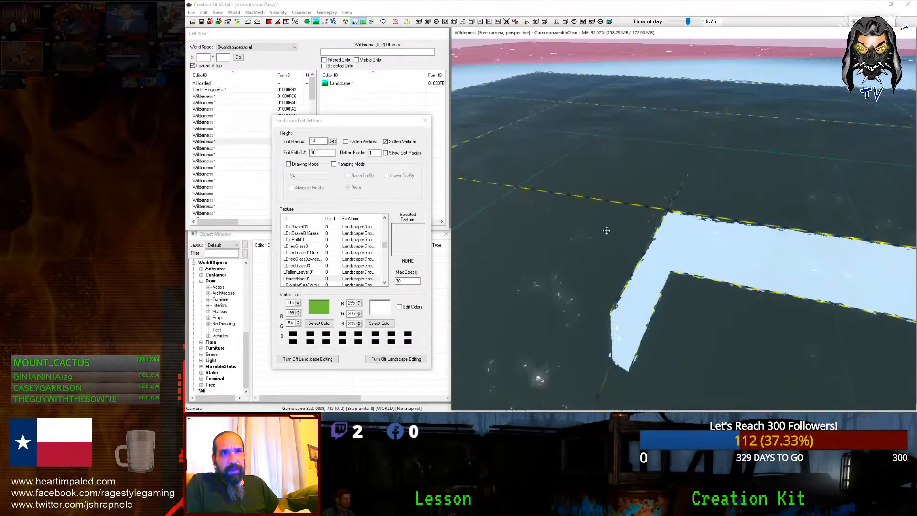
{"action": "middle_click_drag", "start_coordinate": [606, 230], "coordinate": [558, 159]}
{"action": "middle_click_drag", "start_coordinate": [731, 155], "coordinate": [629, 150]}
{"action": "mouse_move", "coordinate": [630, 150]}
{"action": "left_mouse_down"}
{"action": "mouse_move", "coordinate": [624, 174]}
{"action": "mouse_move", "coordinate": [736, 187]}
{"action": "left_mouse_up"}
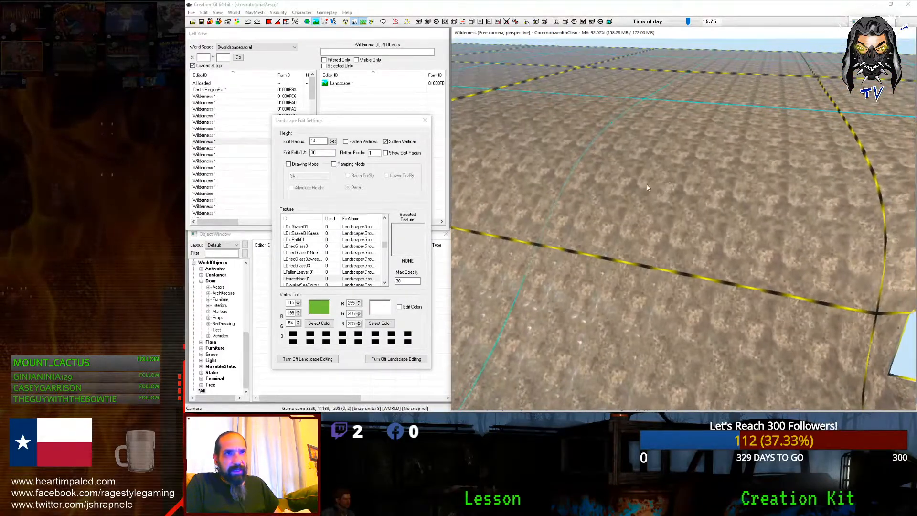
{"action": "middle_click_drag", "start_coordinate": [736, 187], "coordinate": [635, 184]}
{"action": "left_click_drag", "start_coordinate": [635, 184], "coordinate": [777, 190]}
{"action": "middle_click_drag", "start_coordinate": [822, 196], "coordinate": [701, 181]}
{"action": "left_click_drag", "start_coordinate": [702, 180], "coordinate": [704, 178]}
{"action": "middle_click_drag", "start_coordinate": [704, 177], "coordinate": [799, 307]}
Step: Fly the camera up over the water and along the terrain edge toward the island
{"action": "middle_click_drag", "start_coordinate": [533, 133], "coordinate": [639, 204]}
{"action": "scroll", "coordinate": [597, 286], "scroll_direction": "up", "scroll_amount": 2}
{"action": "scroll", "coordinate": [597, 285], "scroll_direction": "up", "scroll_amount": 3}
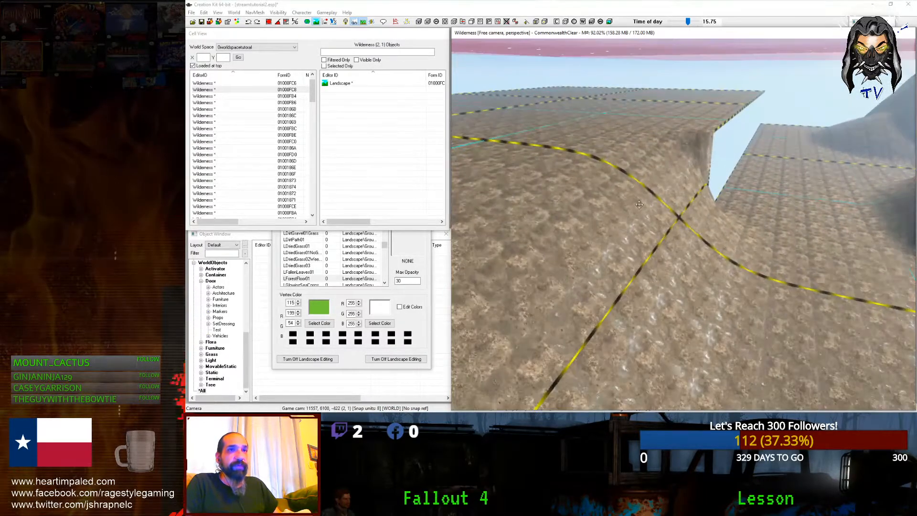
{"action": "scroll", "coordinate": [612, 255], "scroll_direction": "down", "scroll_amount": 4}
{"action": "scroll", "coordinate": [611, 255], "scroll_direction": "up", "scroll_amount": 2}
{"action": "middle_click_drag", "start_coordinate": [611, 255], "coordinate": [737, 127]}
{"action": "scroll", "coordinate": [512, 361], "scroll_direction": "down", "scroll_amount": 4}
{"action": "scroll", "coordinate": [512, 361], "scroll_direction": "up", "scroll_amount": 3}
{"action": "scroll", "coordinate": [512, 361], "scroll_direction": "up", "scroll_amount": 5}
{"action": "left_click_drag", "start_coordinate": [585, 245], "coordinate": [690, 168]}
{"action": "scroll", "coordinate": [729, 148], "scroll_direction": "up", "scroll_amount": 3}
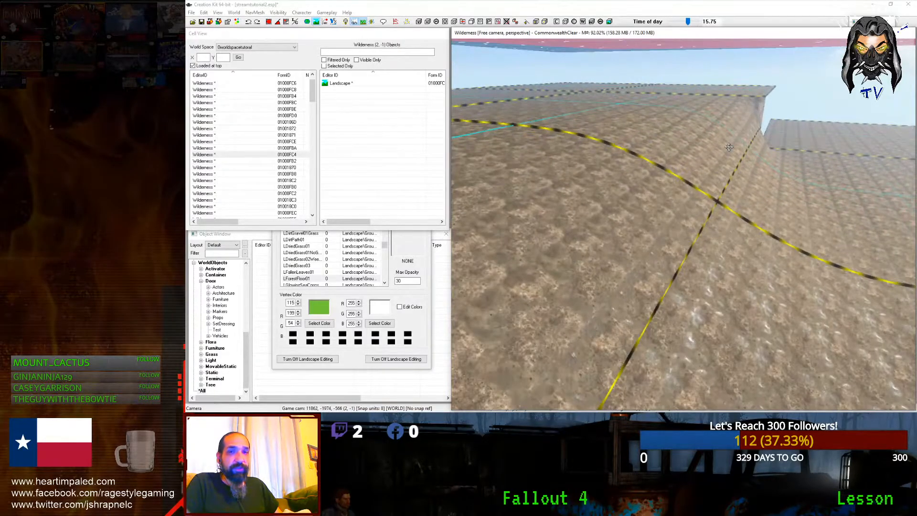
{"action": "middle_click_drag", "start_coordinate": [761, 70], "coordinate": [541, 329]}
{"action": "scroll", "coordinate": [665, 353], "scroll_direction": "up", "scroll_amount": 5}
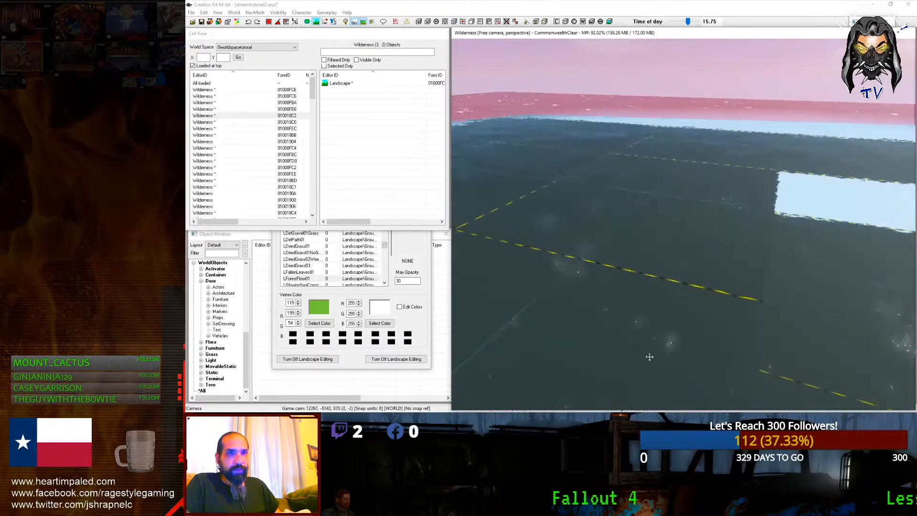
{"action": "scroll", "coordinate": [540, 326], "scroll_direction": "up", "scroll_amount": 4}
{"action": "mouse_move", "coordinate": [558, 304]}
{"action": "left_mouse_down"}
{"action": "mouse_move", "coordinate": [596, 209]}
{"action": "mouse_move", "coordinate": [727, 156]}
{"action": "mouse_move", "coordinate": [769, 178]}
{"action": "left_mouse_up"}
{"action": "middle_click_drag", "start_coordinate": [769, 178], "coordinate": [606, 281]}
{"action": "scroll", "coordinate": [628, 277], "scroll_direction": "up", "scroll_amount": 3}
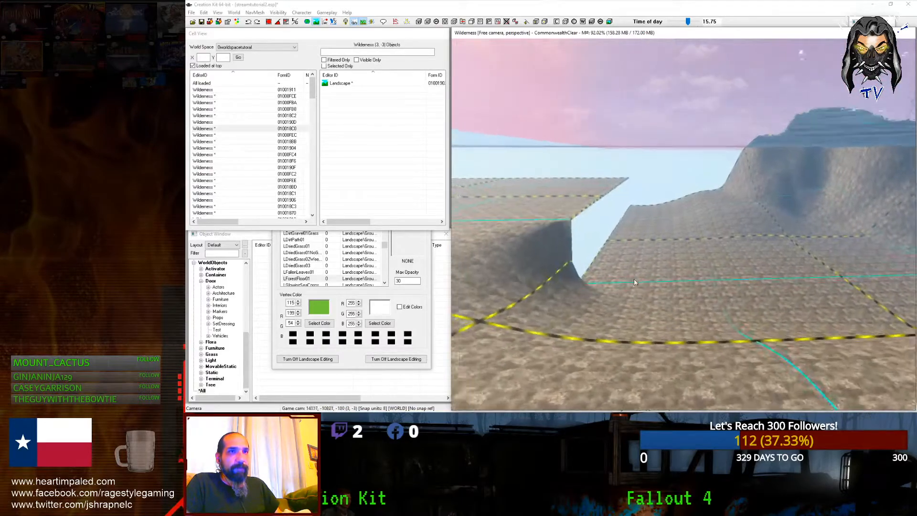
{"action": "left_click_drag", "start_coordinate": [523, 220], "coordinate": [607, 191]}
{"action": "scroll", "coordinate": [607, 191], "scroll_direction": "up", "scroll_amount": 5}
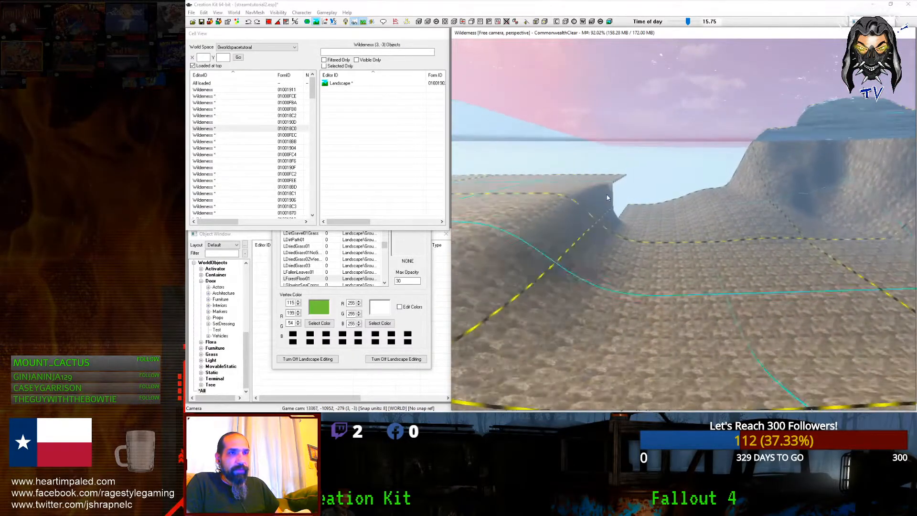
{"action": "middle_click_drag", "start_coordinate": [605, 194], "coordinate": [685, 313]}
{"action": "scroll", "coordinate": [663, 266], "scroll_direction": "up", "scroll_amount": 6}
Step: Continue past the terrain gap, then swing the view toward the dark cliff and the far island
{"action": "left_click_drag", "start_coordinate": [685, 312], "coordinate": [689, 201]}
{"action": "scroll", "coordinate": [690, 201], "scroll_direction": "up", "scroll_amount": 5}
{"action": "middle_click_drag", "start_coordinate": [690, 200], "coordinate": [624, 256]}
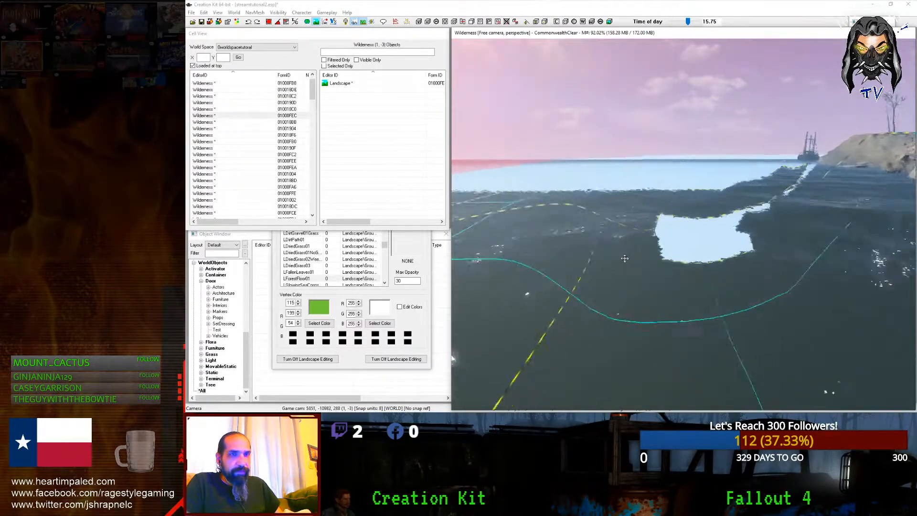
{"action": "scroll", "coordinate": [624, 256], "scroll_direction": "up", "scroll_amount": 5}
{"action": "mouse_move", "coordinate": [651, 230]}
{"action": "left_mouse_down"}
{"action": "mouse_move", "coordinate": [687, 204]}
{"action": "mouse_move", "coordinate": [757, 204]}
{"action": "left_mouse_up"}
{"action": "scroll", "coordinate": [758, 205], "scroll_direction": "down", "scroll_amount": 6}
{"action": "middle_click_drag", "start_coordinate": [757, 204], "coordinate": [687, 191], "text": "shift"}
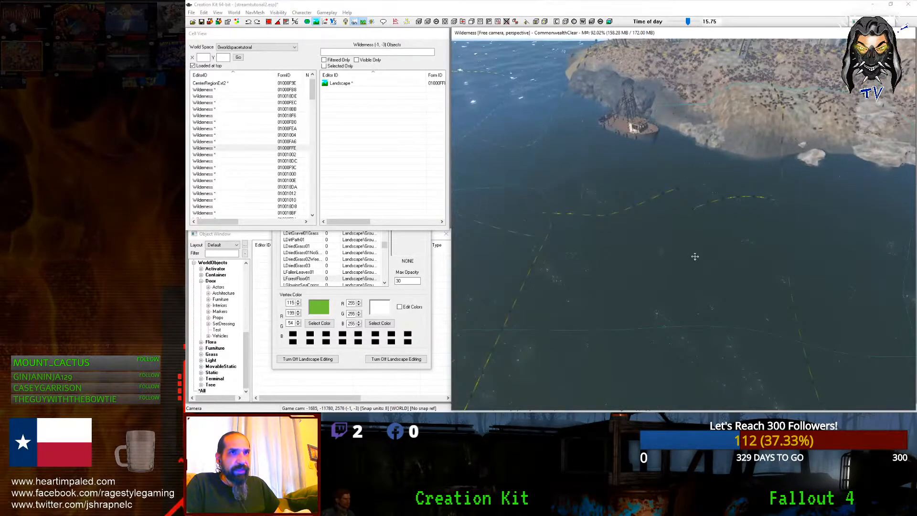
{"action": "scroll", "coordinate": [716, 217], "scroll_direction": "up", "scroll_amount": 8}
{"action": "scroll", "coordinate": [736, 223], "scroll_direction": "down", "scroll_amount": 3}
{"action": "middle_click_drag", "start_coordinate": [718, 229], "coordinate": [760, 344]}
{"action": "scroll", "coordinate": [628, 286], "scroll_direction": "up", "scroll_amount": 4}
{"action": "scroll", "coordinate": [608, 287], "scroll_direction": "down", "scroll_amount": 4}
{"action": "scroll", "coordinate": [645, 305], "scroll_direction": "up", "scroll_amount": 5}
{"action": "scroll", "coordinate": [652, 282], "scroll_direction": "up", "scroll_amount": 5}
{"action": "scroll", "coordinate": [760, 344], "scroll_direction": "up", "scroll_amount": 10}
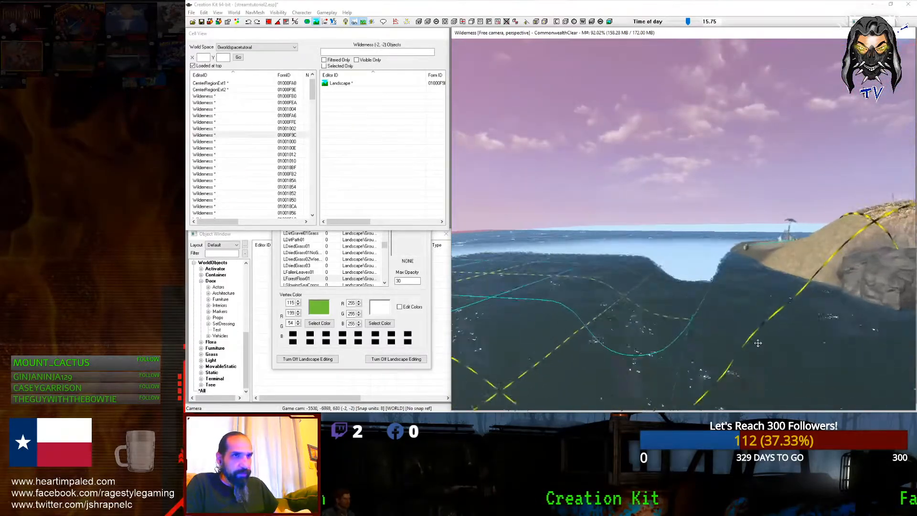
{"action": "scroll", "coordinate": [758, 343], "scroll_direction": "up", "scroll_amount": 10}
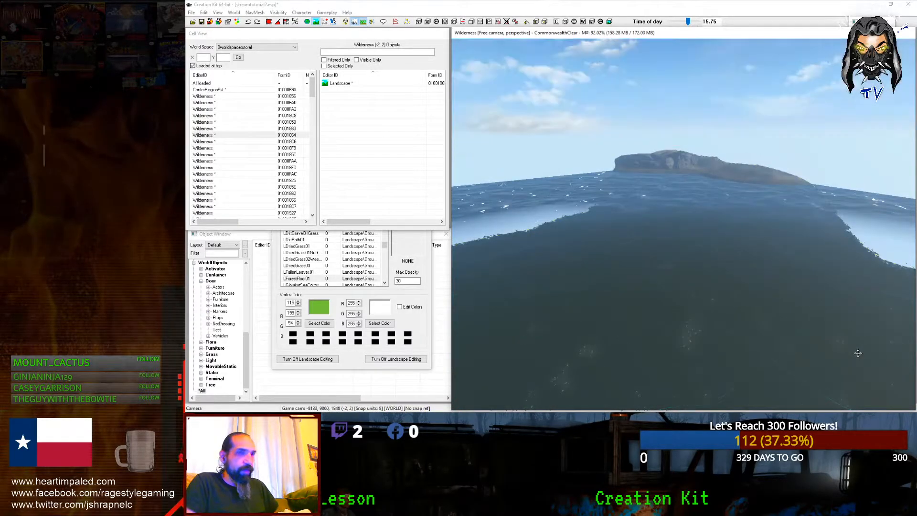
{"action": "scroll", "coordinate": [858, 353], "scroll_direction": "up", "scroll_amount": 10}
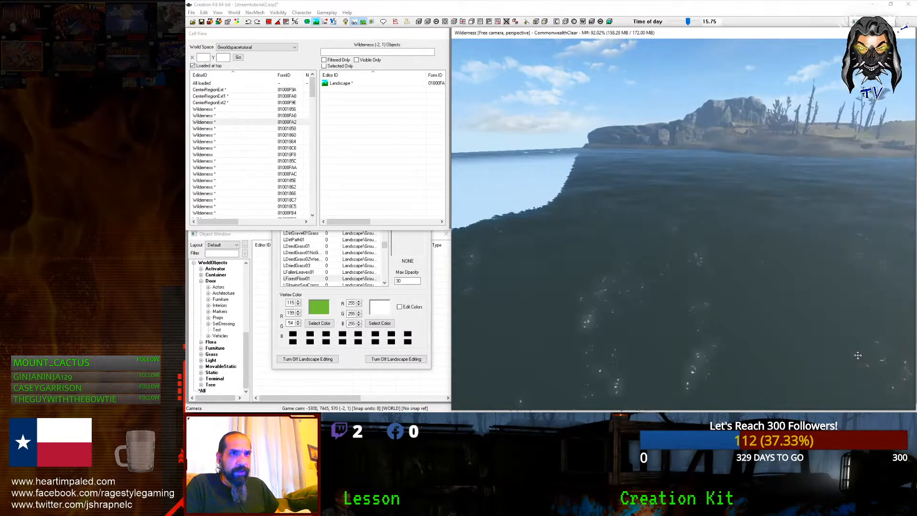
{"action": "scroll", "coordinate": [858, 356], "scroll_direction": "up", "scroll_amount": 10}
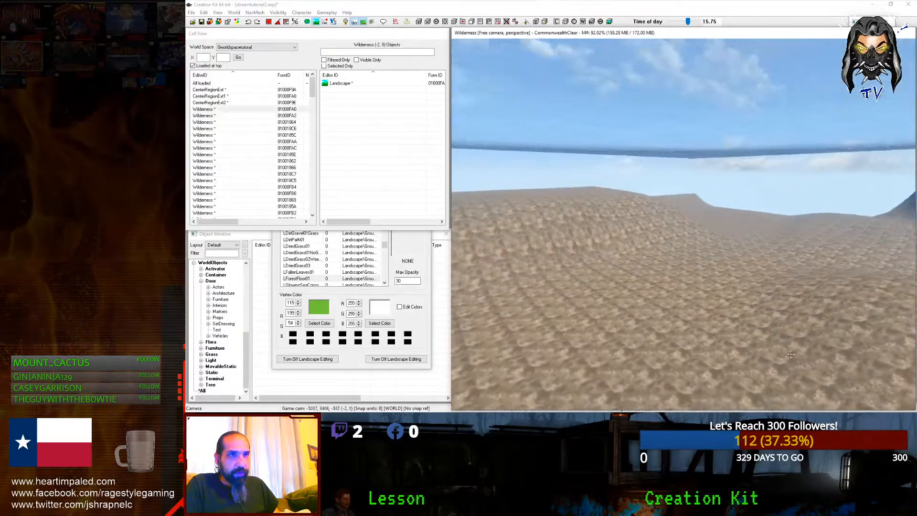
{"action": "scroll", "coordinate": [818, 387], "scroll_direction": "up", "scroll_amount": 3}
{"action": "middle_click_drag", "start_coordinate": [818, 387], "coordinate": [326, 415], "text": "shift"}
{"action": "middle_click_drag", "start_coordinate": [669, 244], "coordinate": [627, 281], "text": "shift"}
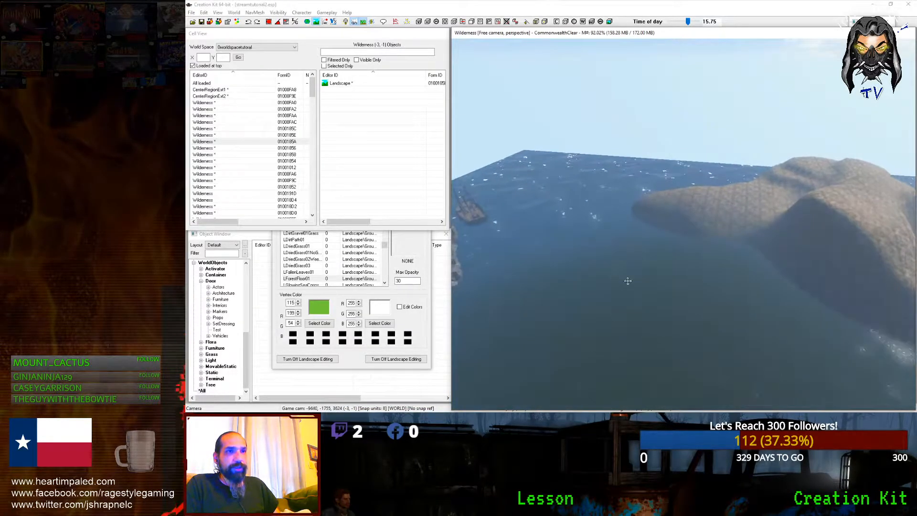
Step: Turn on Drawing Mode in Landscape Edit Settings and raise the terrain into a tall hill
{"action": "key", "text": "h"}
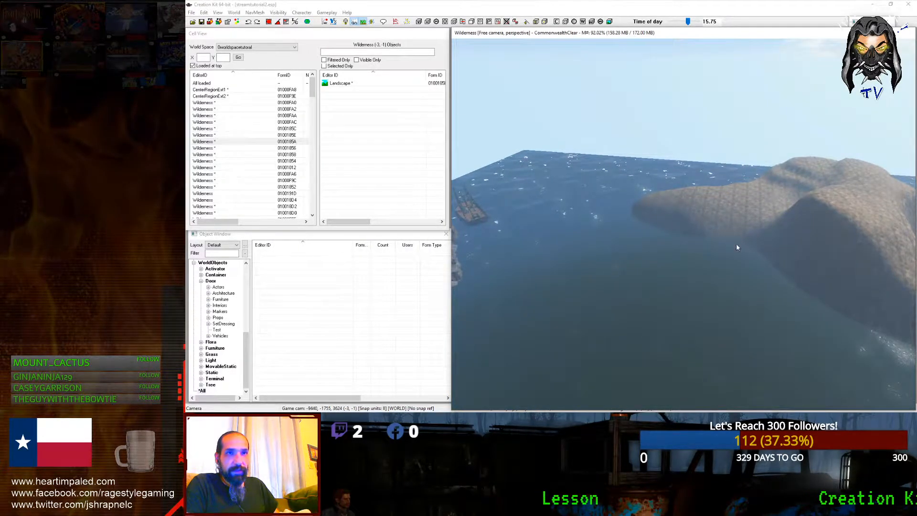
{"action": "key", "text": "h"}
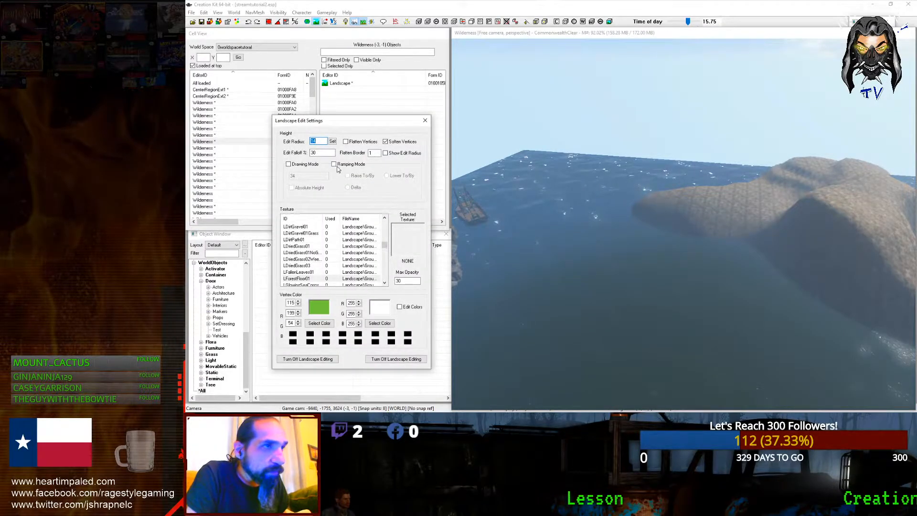
{"action": "left_click", "coordinate": [289, 164]}
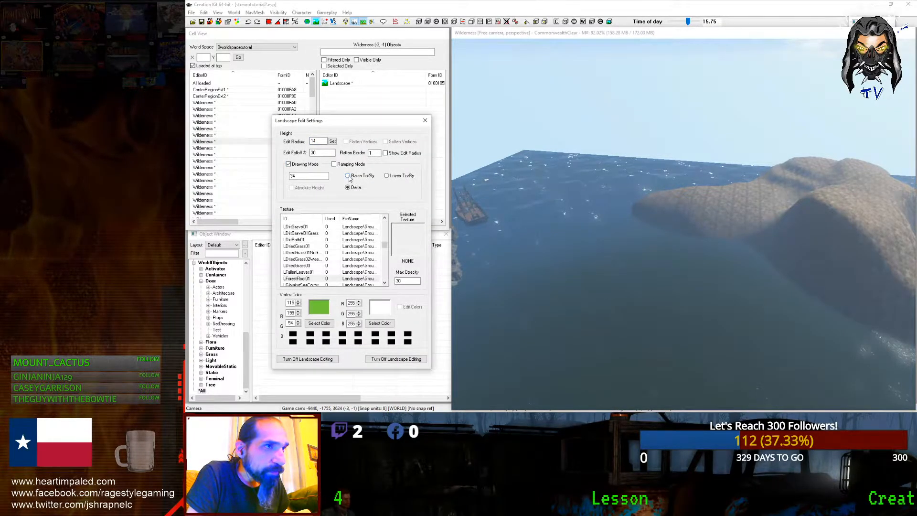
{"action": "mouse_move", "coordinate": [743, 270]}
{"action": "left_mouse_down"}
{"action": "mouse_move", "coordinate": [748, 245]}
{"action": "mouse_move", "coordinate": [749, 310]}
{"action": "mouse_move", "coordinate": [783, 311]}
{"action": "mouse_move", "coordinate": [778, 342]}
{"action": "mouse_move", "coordinate": [733, 311]}
{"action": "mouse_move", "coordinate": [747, 268]}
{"action": "left_mouse_up"}
{"action": "middle_click_drag", "start_coordinate": [707, 294], "coordinate": [728, 316]}
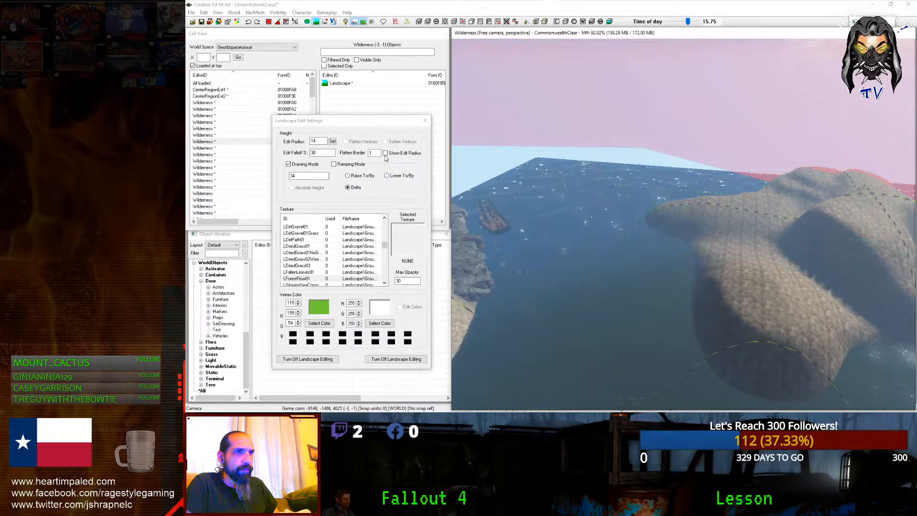
Step: Untick Drawing Mode, raise the ground near the island's edge, and close the landscape settings
{"action": "left_click", "coordinate": [288, 164]}
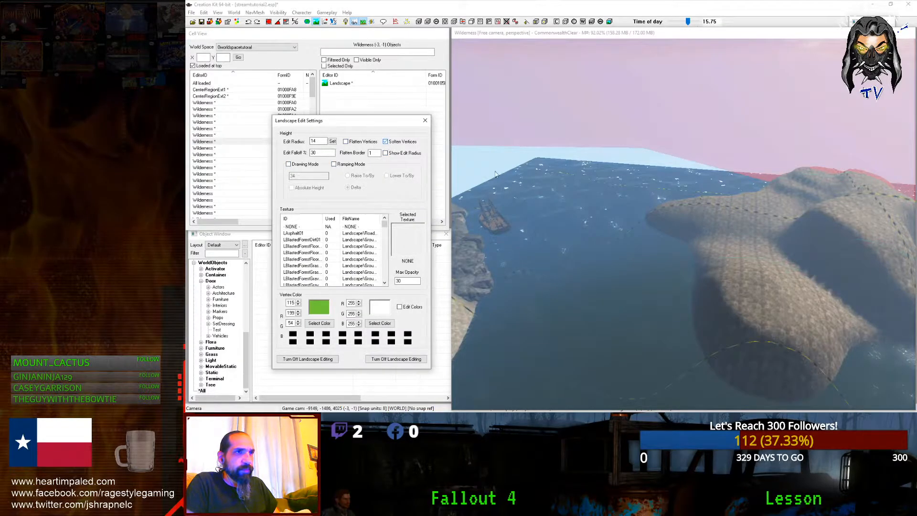
{"action": "left_click", "coordinate": [759, 357]}
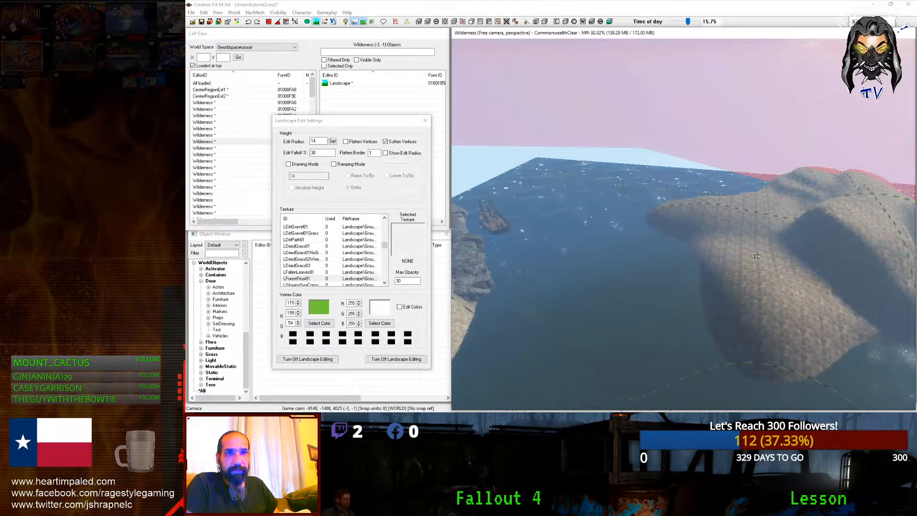
{"action": "middle_click_drag", "start_coordinate": [829, 276], "coordinate": [686, 386]}
{"action": "scroll", "coordinate": [702, 343], "scroll_direction": "down", "scroll_amount": 3}
{"action": "scroll", "coordinate": [702, 343], "scroll_direction": "up", "scroll_amount": 2}
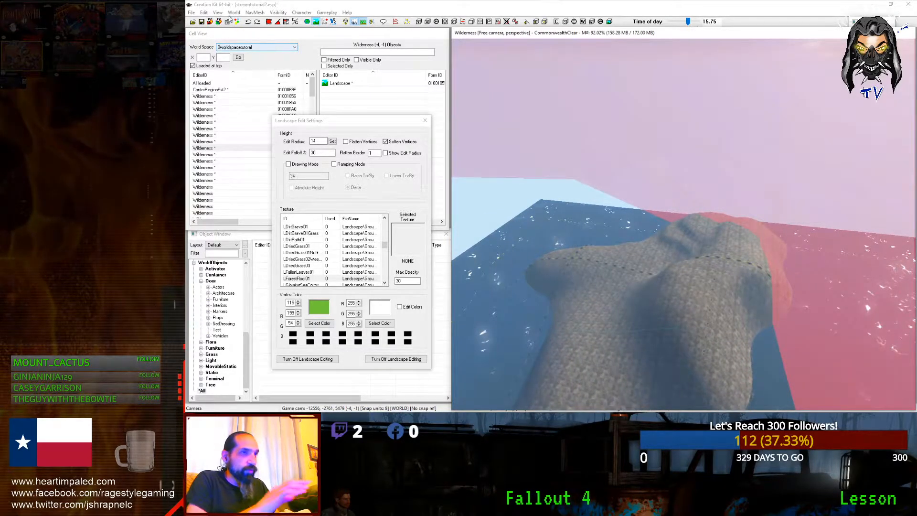
{"action": "left_click", "coordinate": [425, 120]}
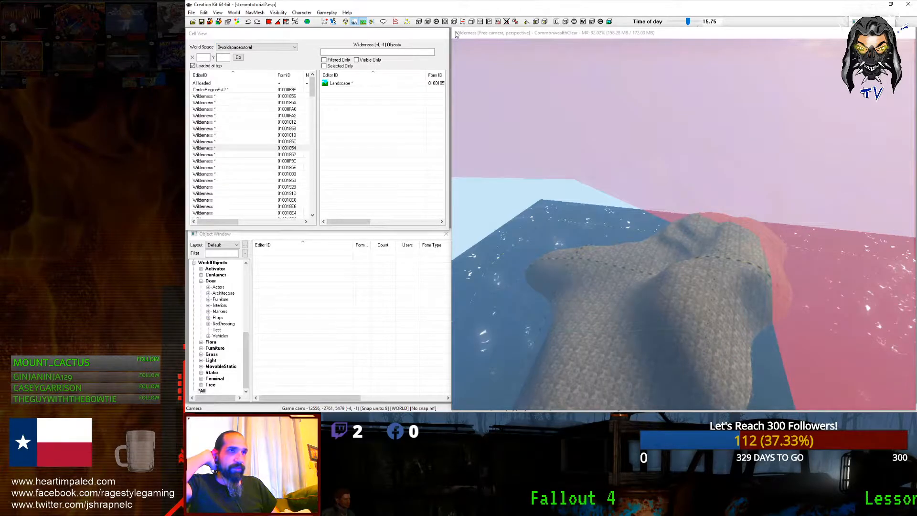
Step: Shrink the Render Window and launch Fallout 4 from the Steam tray menu
{"action": "left_click_drag", "start_coordinate": [453, 30], "coordinate": [876, 402]}
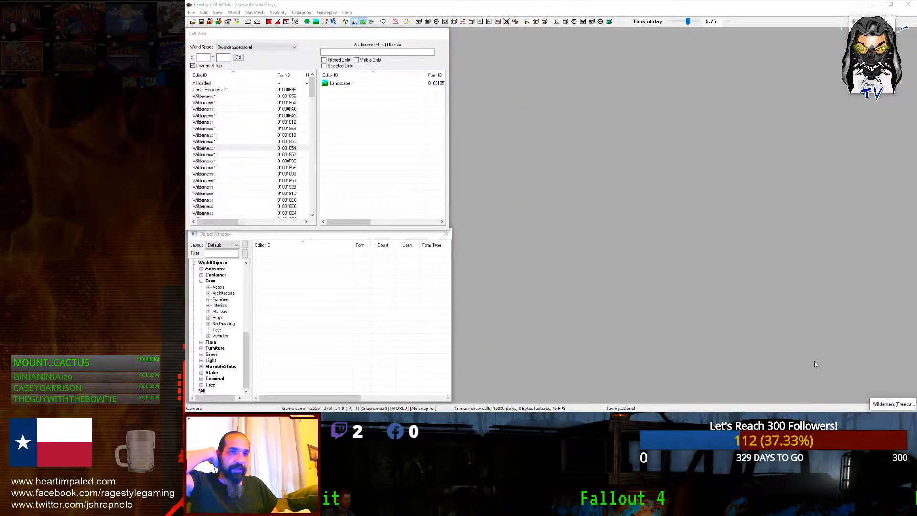
{"action": "left_click", "coordinate": [353, 22]}
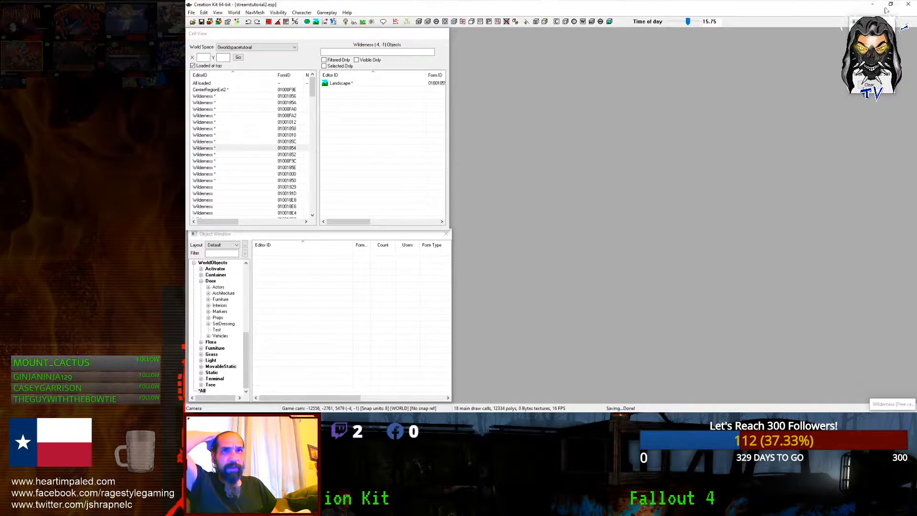
{"action": "right_click", "coordinate": [895, 22]}
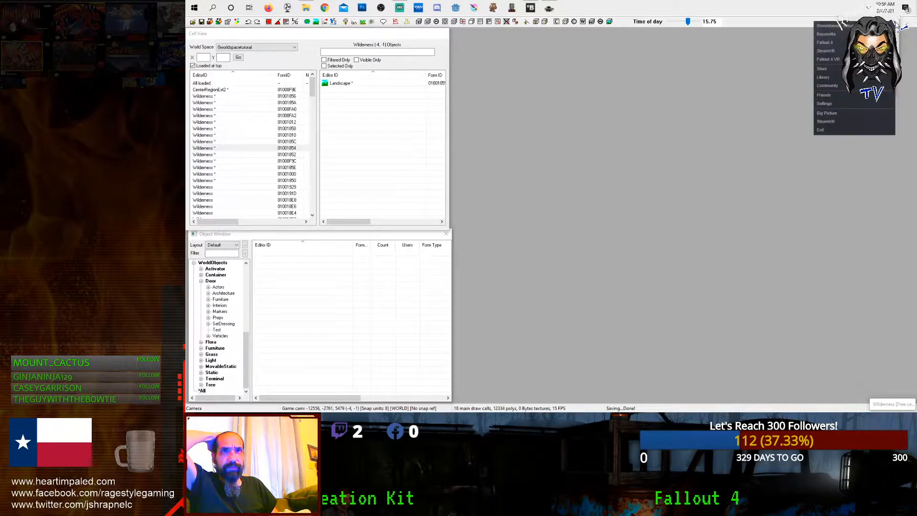
{"action": "left_click", "coordinate": [825, 43]}
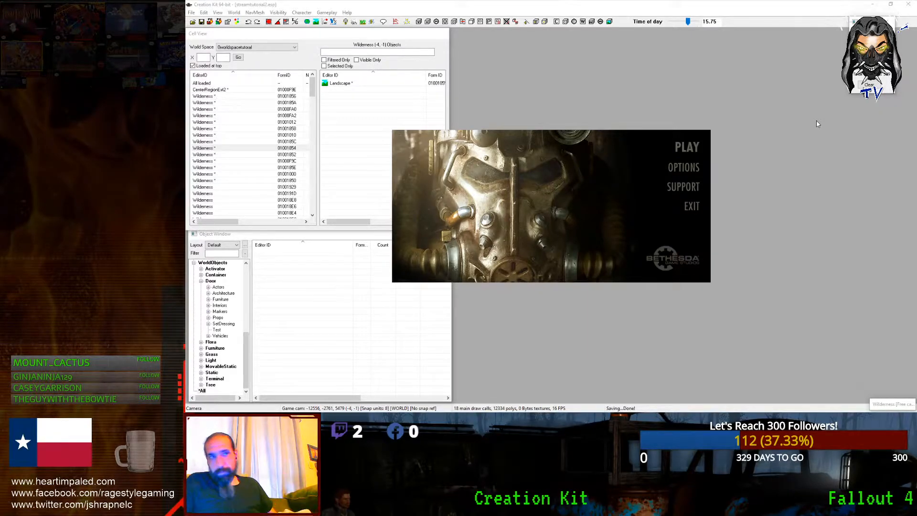
Step: Start the game with the launcher's PLAY button
{"action": "left_click", "coordinate": [680, 148]}
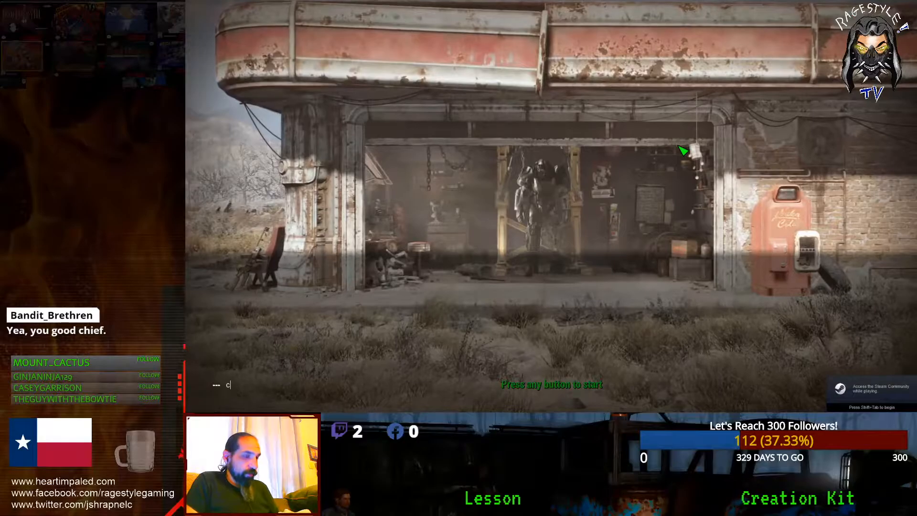
Step: Skip the title screen and run the console command 'coc centerregionext'
{"action": "left_click", "coordinate": [683, 149]}
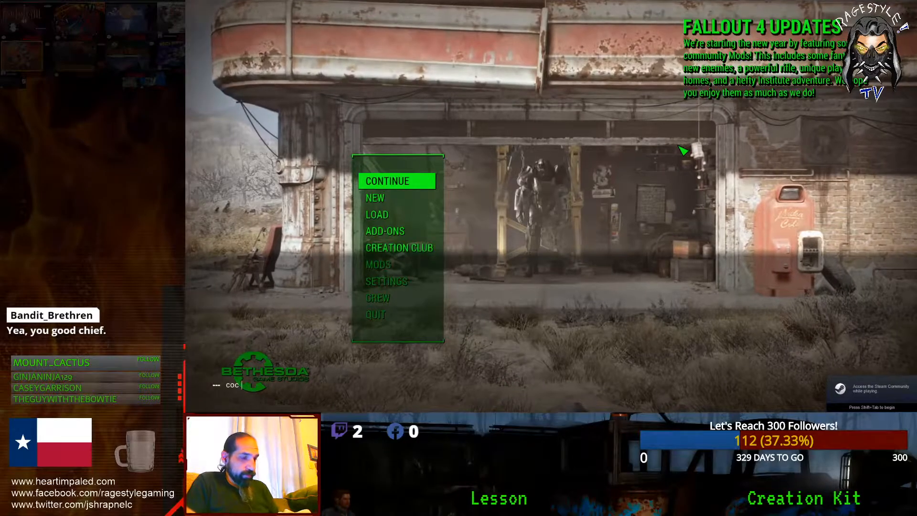
{"action": "type", "text": "coc center"}
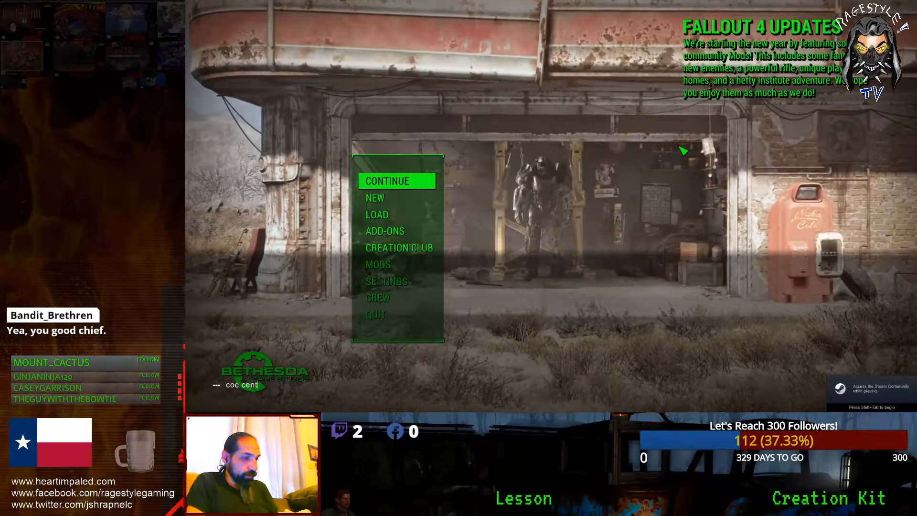
{"action": "type", "text": "regionext"}
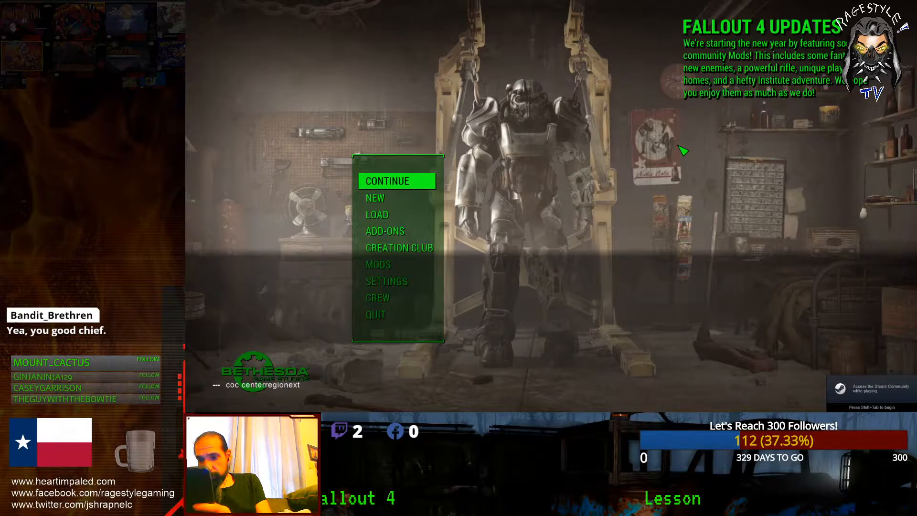
{"action": "key", "text": "Return"}
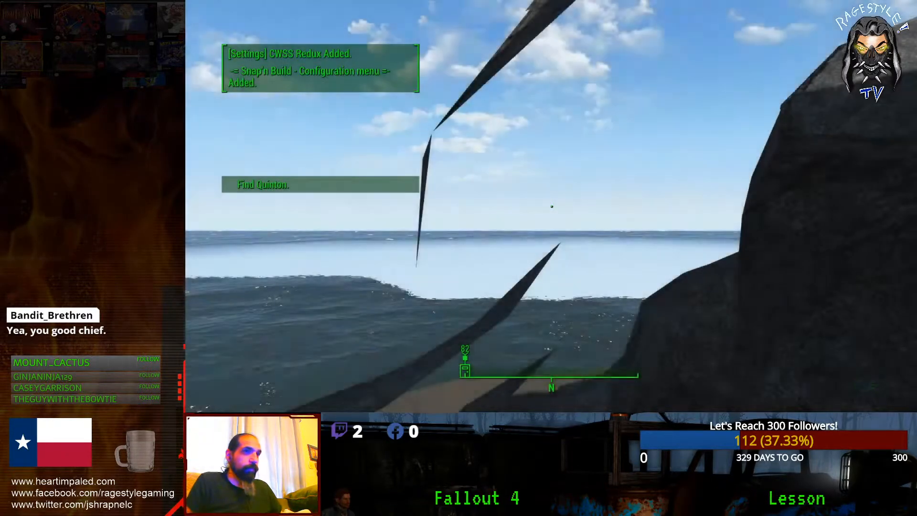
Step: Walk along the shore past the lifeguard chair and into the water
{"action": "key", "text": "w"}
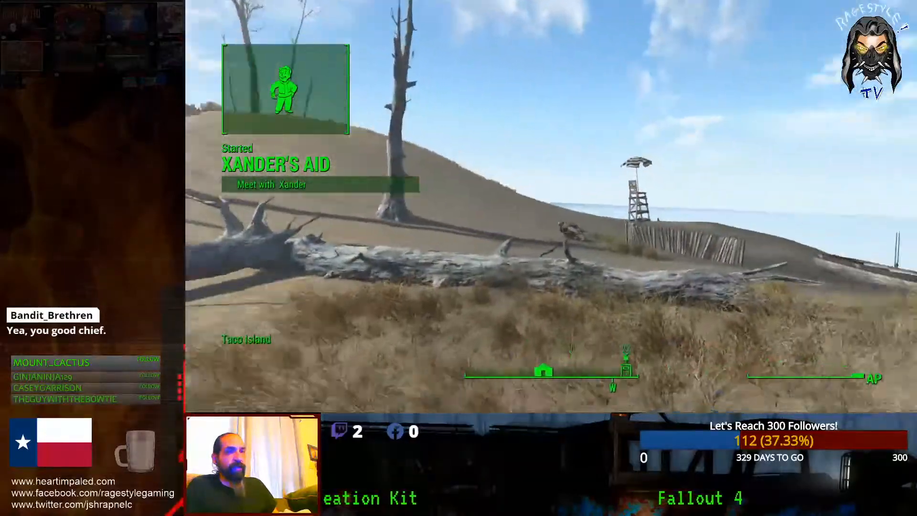
{"action": "key", "text": "w"}
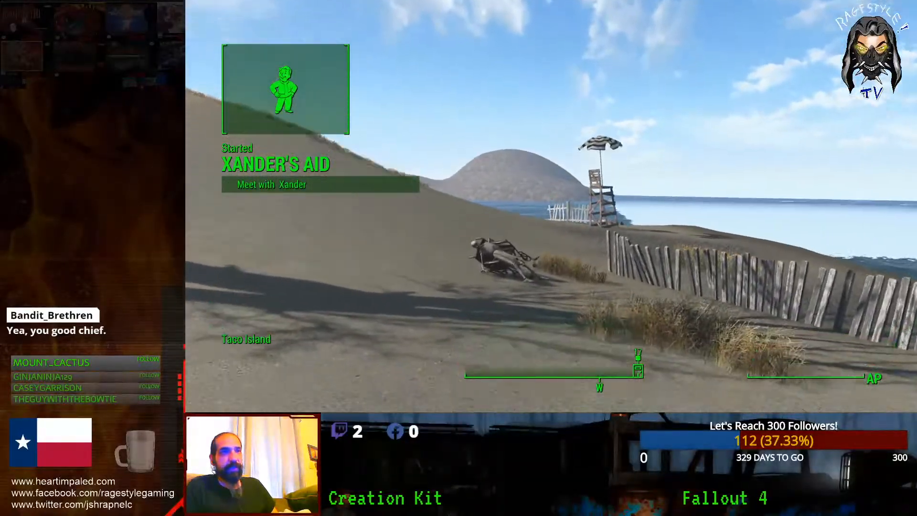
{"action": "key", "text": "w"}
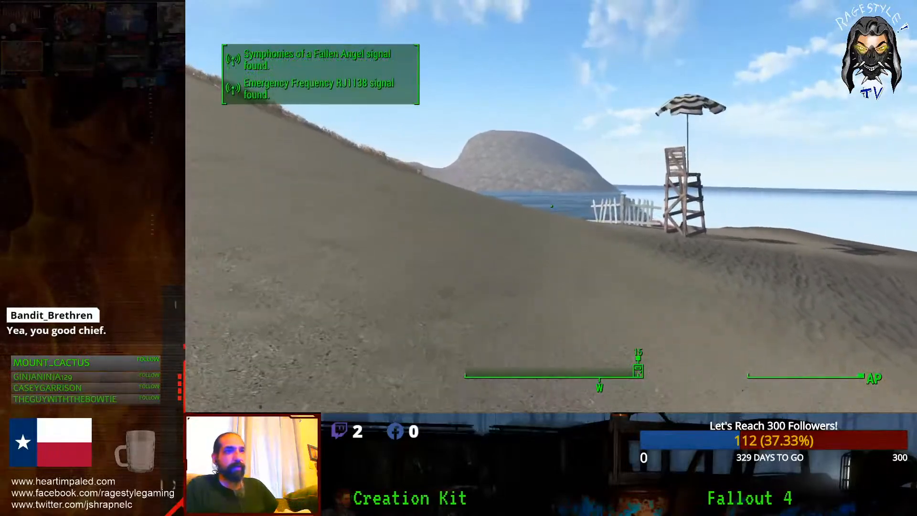
{"action": "key", "text": "w"}
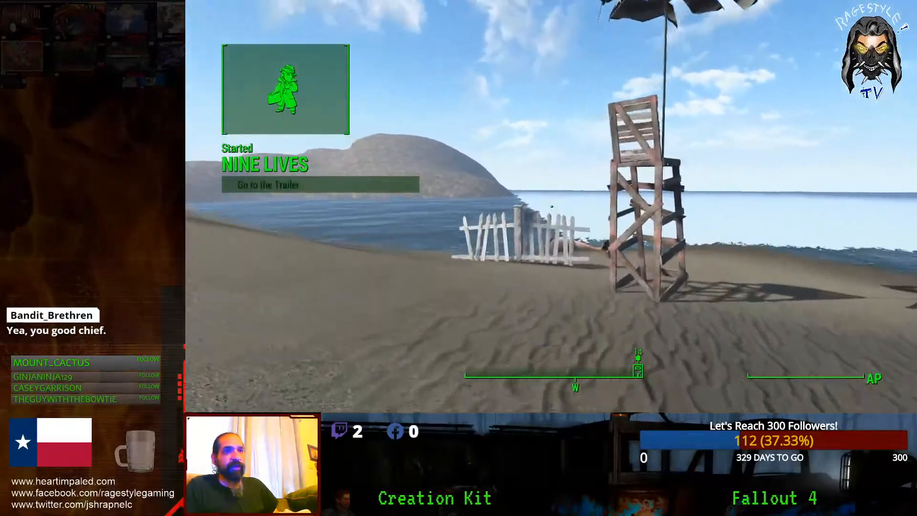
{"action": "key", "text": "w"}
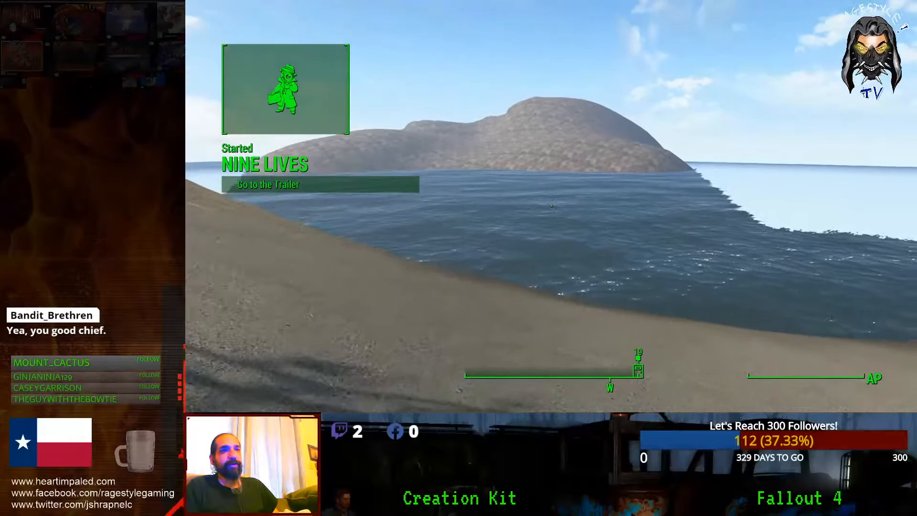
{"action": "key", "text": "w"}
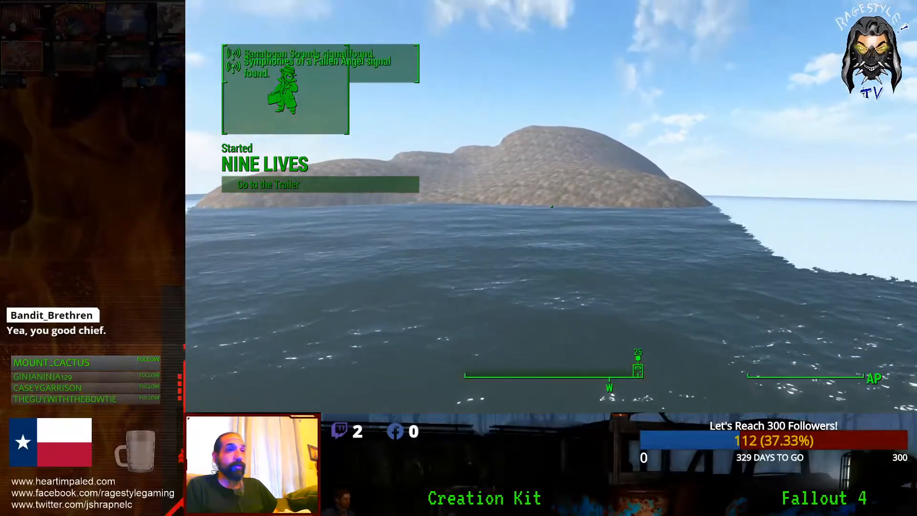
Step: Swim across the sea to the island
{"action": "key", "text": "w"}
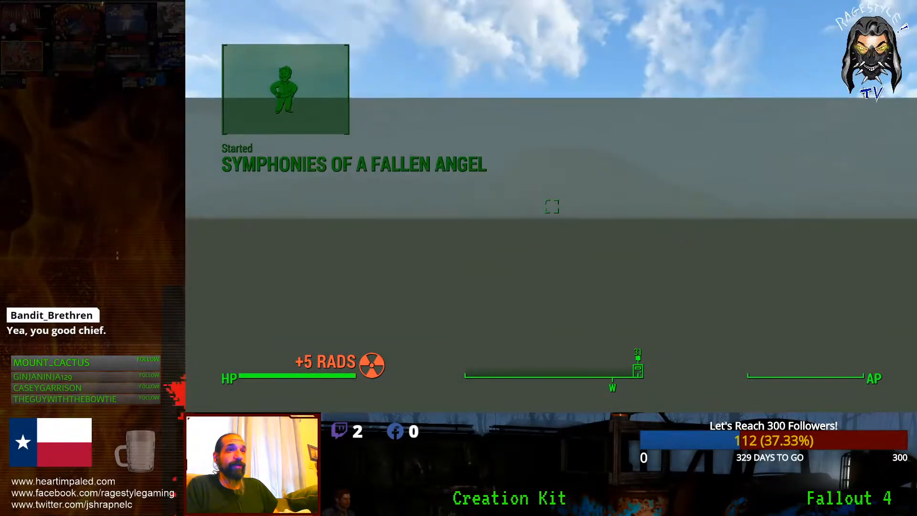
{"action": "key", "text": "w"}
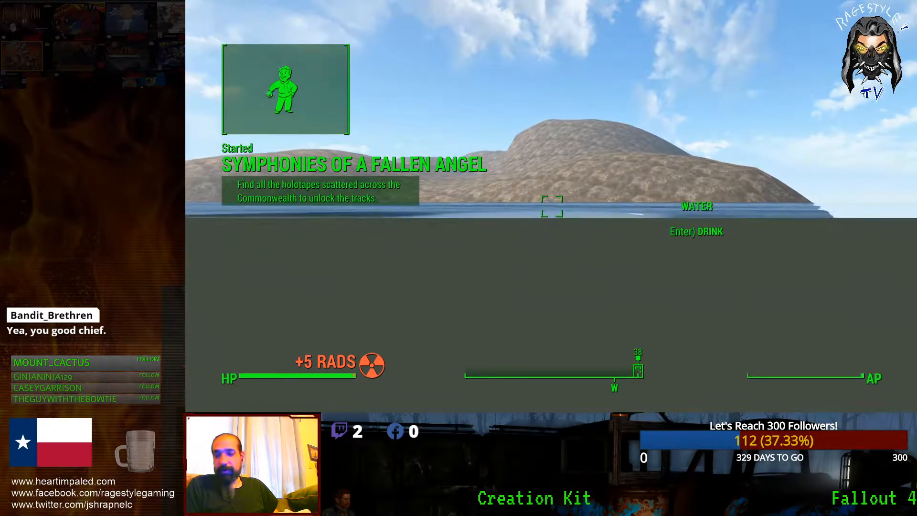
{"action": "key", "text": "w"}
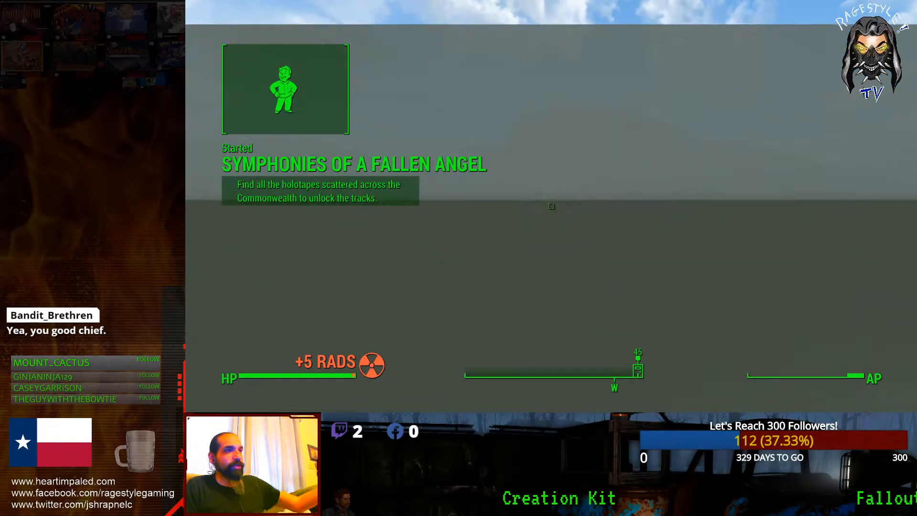
{"action": "key", "text": "w"}
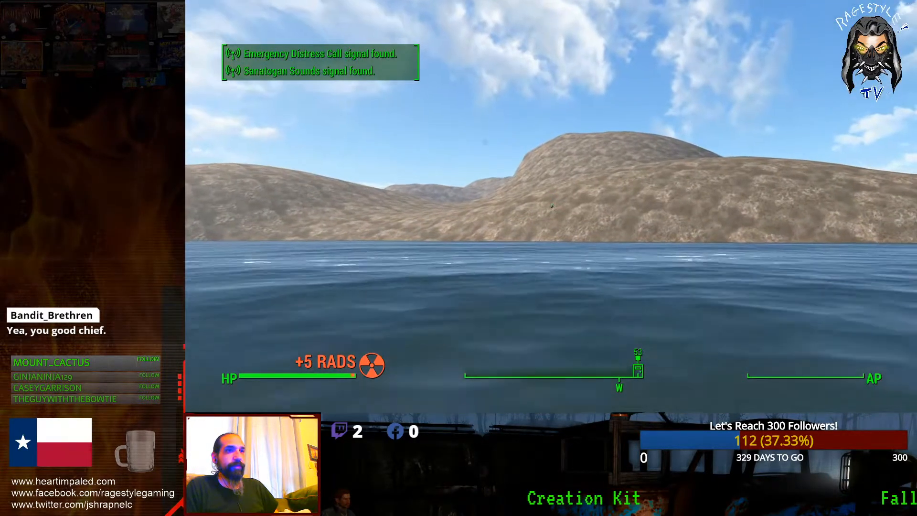
{"action": "key", "text": "w"}
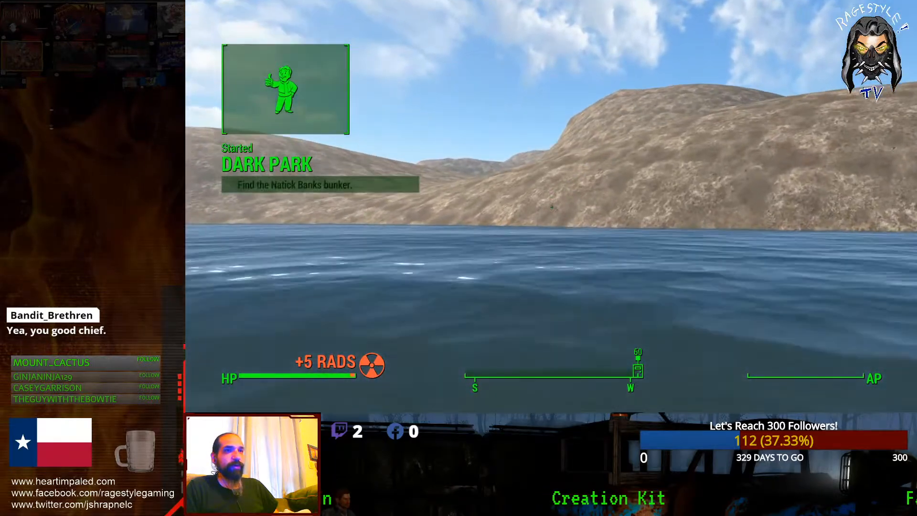
{"action": "key", "text": "w"}
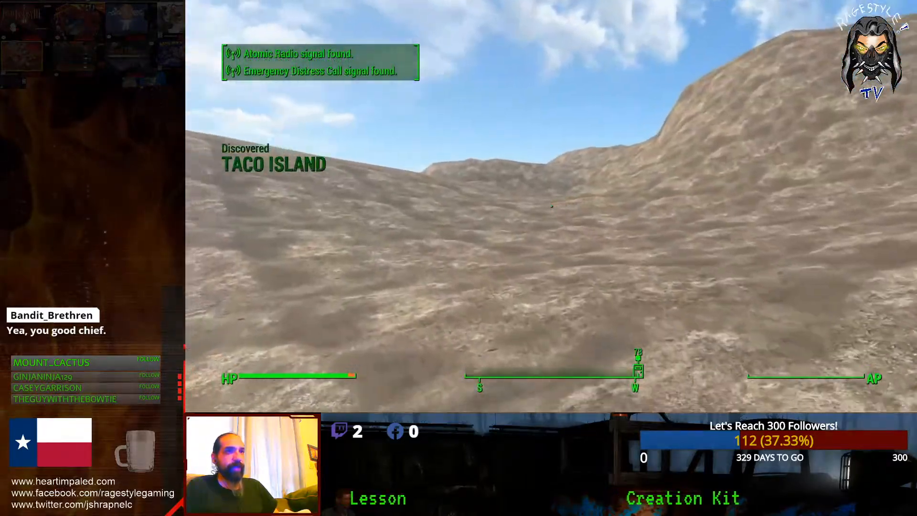
Step: Climb up the island's rocky hills
{"action": "key", "text": "w"}
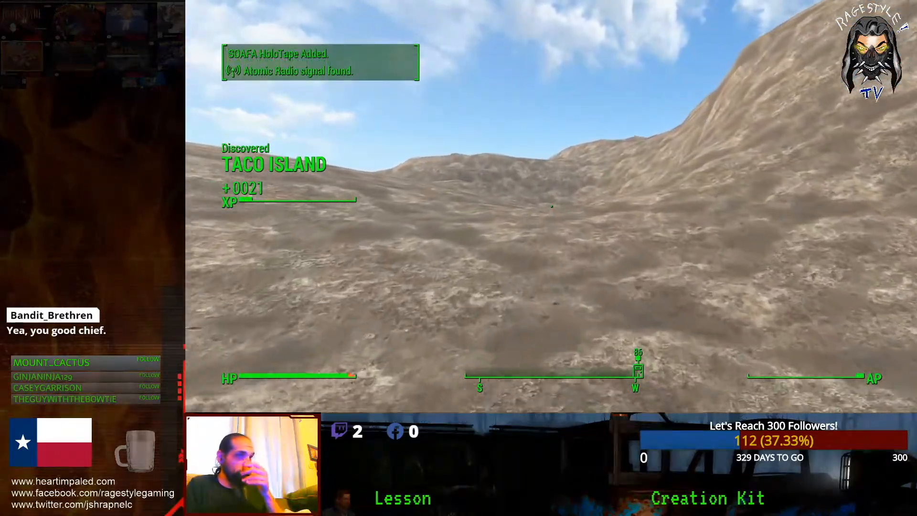
{"action": "key", "text": "w"}
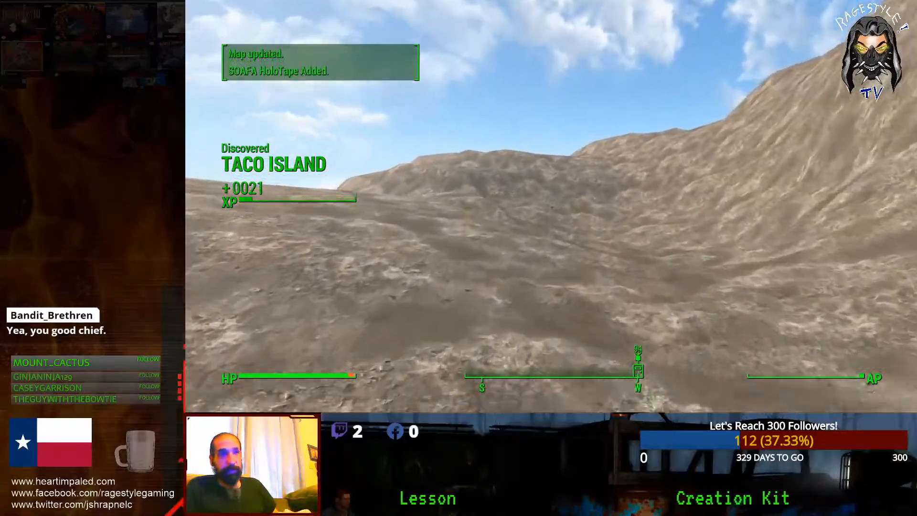
{"action": "key", "text": "w"}
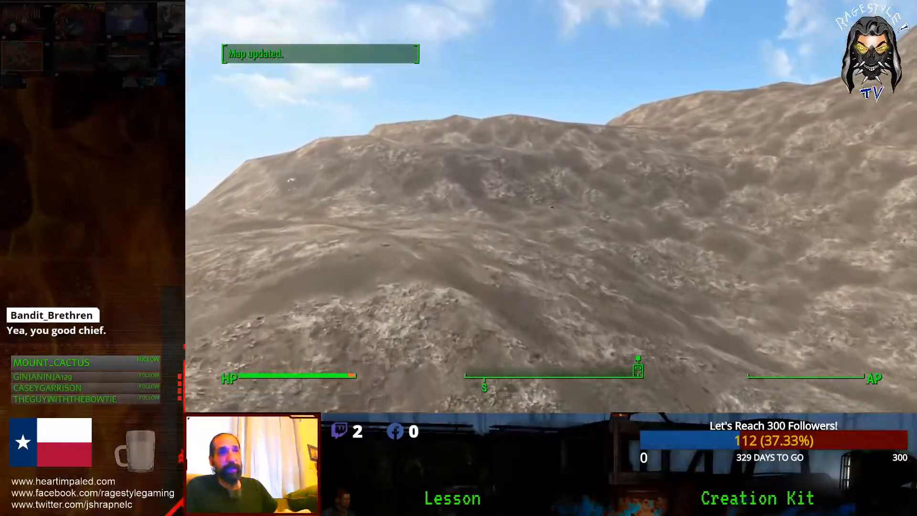
{"action": "key", "text": "w"}
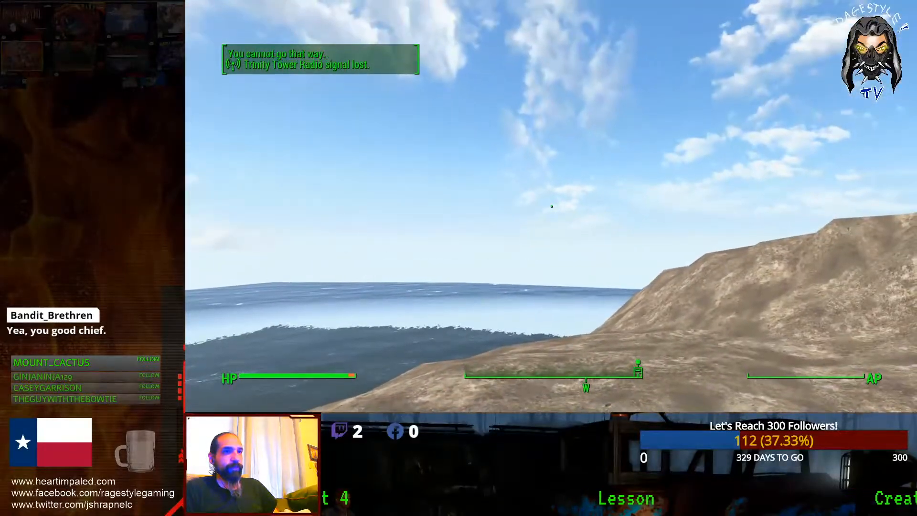
Step: Walk the rocky and sandy shoreline until 'You cannot go that way' appears
{"action": "key", "text": "w"}
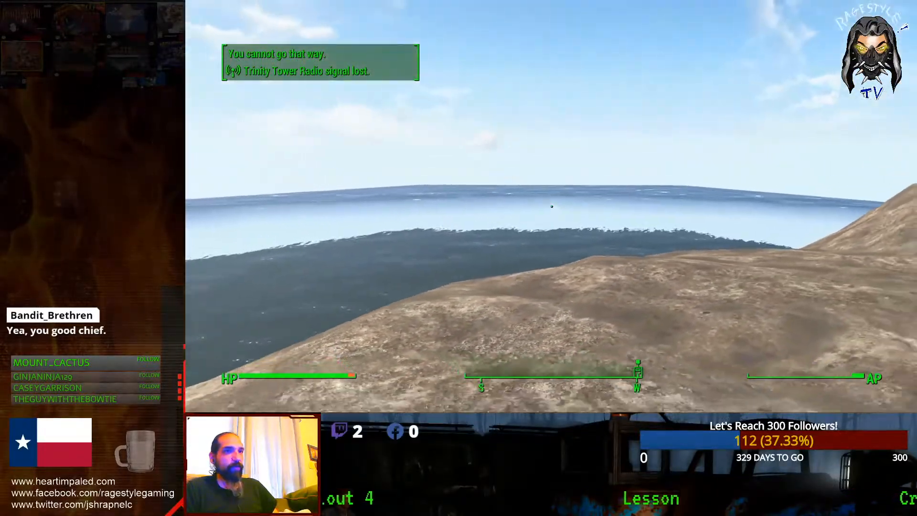
{"action": "key", "text": "w"}
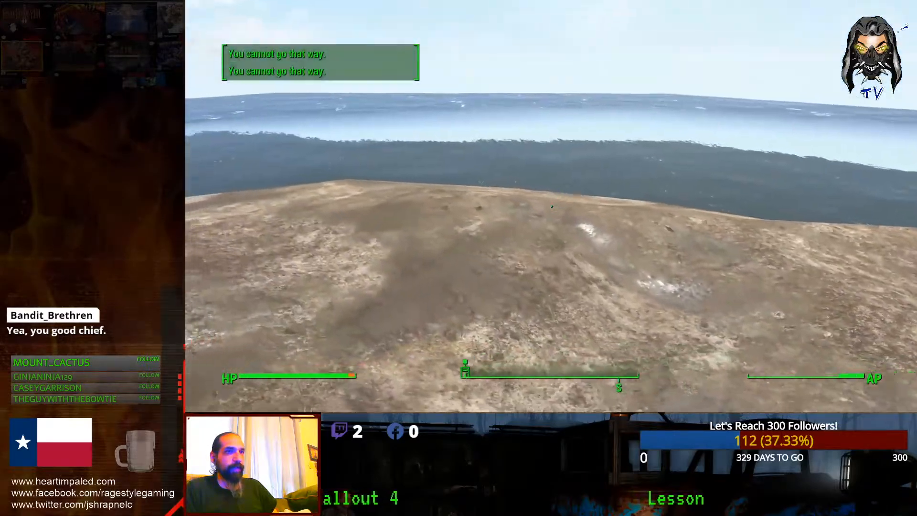
{"action": "key", "text": "w"}
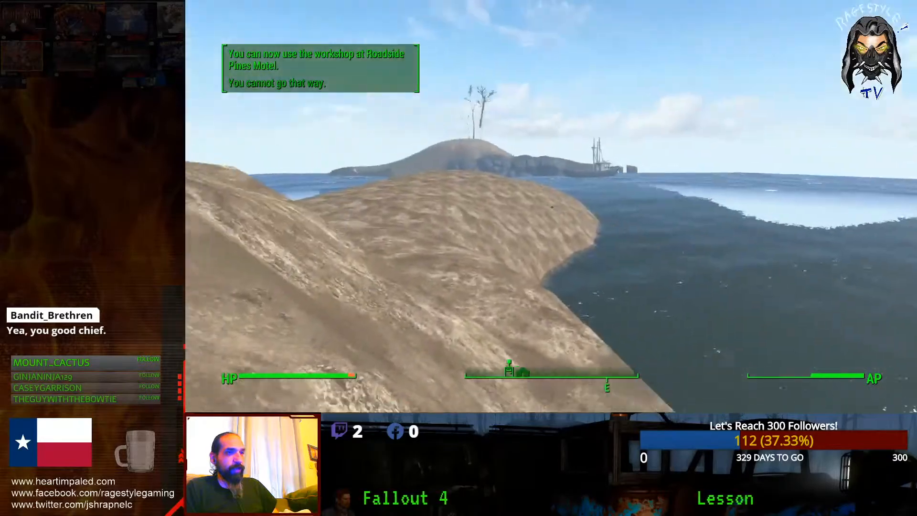
{"action": "key", "text": "w"}
{"action": "key", "text": "w"}
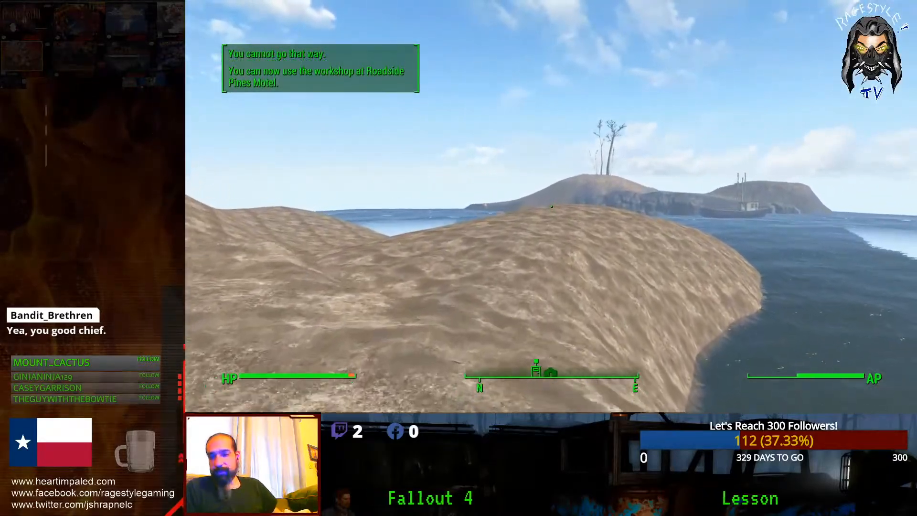
{"action": "key", "text": "w"}
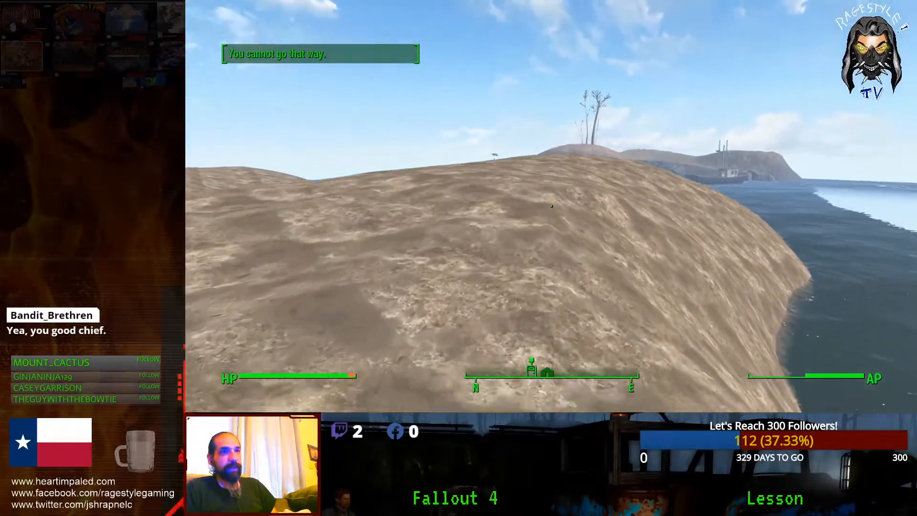
{"action": "key", "text": "w"}
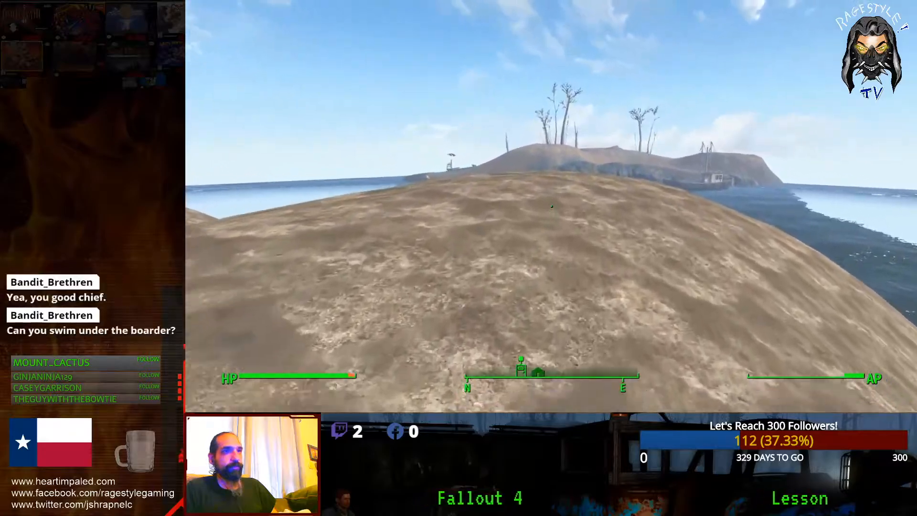
{"action": "key", "text": "w"}
Step: Exit the game with the console command 'quitgame'
{"action": "key", "text": "grave"}
{"action": "type", "text": "quitgame"}
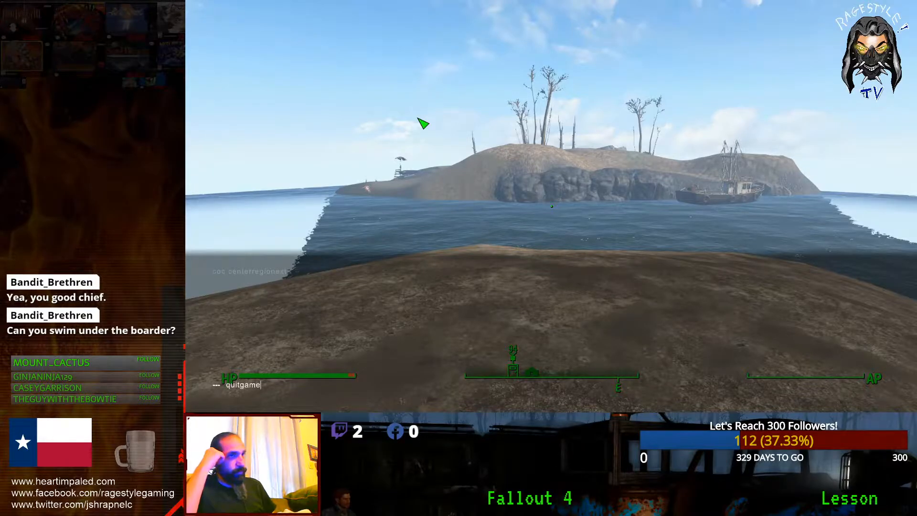
{"action": "key", "text": "Return"}
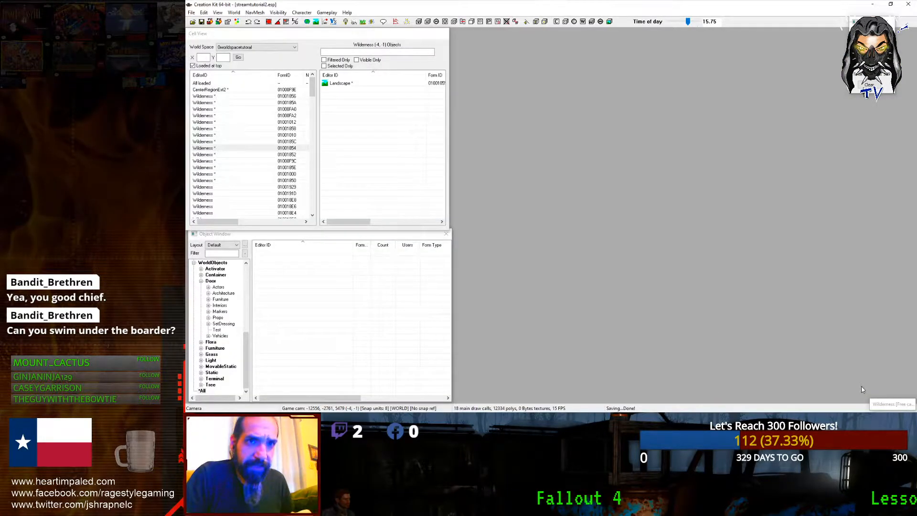
Step: Enlarge the Render Window, hide cell borders, load CenterRegionExt2 with lighting on, and pan to the rock
{"action": "left_click_drag", "start_coordinate": [871, 399], "coordinate": [470, 35]}
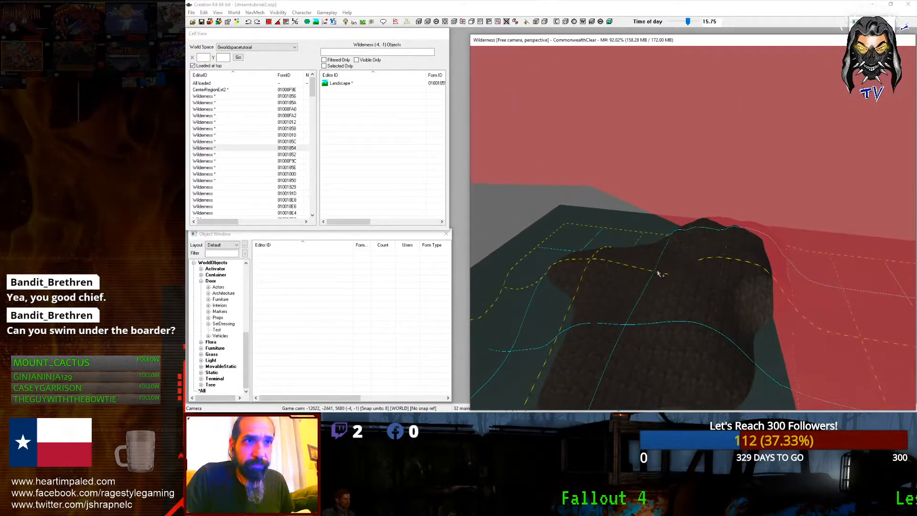
{"action": "key", "text": "b"}
{"action": "mouse_move", "coordinate": [696, 280]}
{"action": "middle_mouse_down"}
{"action": "mouse_move", "coordinate": [595, 253]}
{"action": "mouse_move", "coordinate": [638, 286]}
{"action": "mouse_move", "coordinate": [694, 280]}
{"action": "middle_mouse_up"}
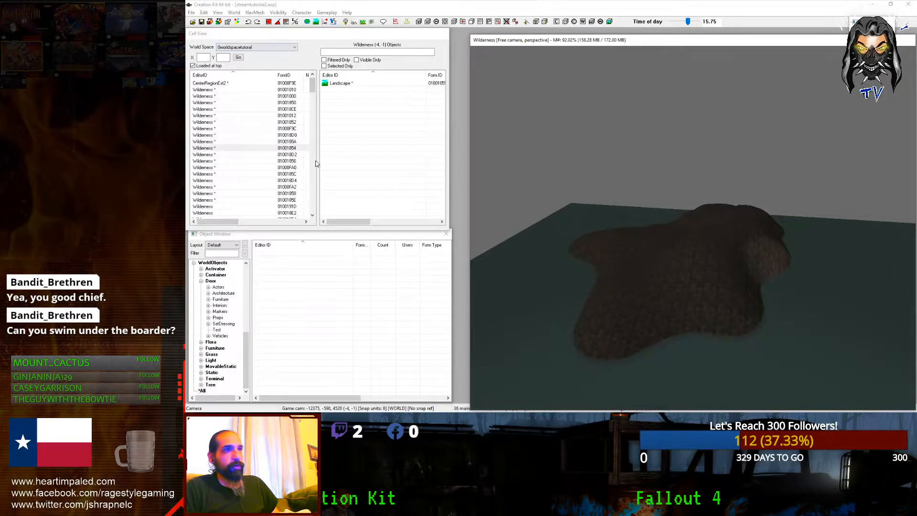
{"action": "double_click", "coordinate": [194, 83]}
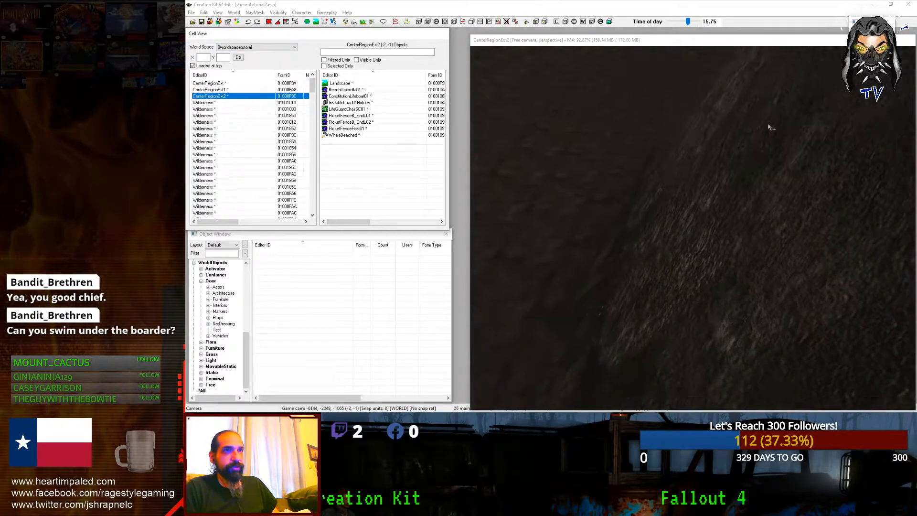
{"action": "left_click", "coordinate": [345, 22]}
{"action": "mouse_move", "coordinate": [638, 256]}
{"action": "middle_mouse_down"}
{"action": "mouse_move", "coordinate": [689, 376]}
{"action": "mouse_move", "coordinate": [709, 372]}
{"action": "mouse_move", "coordinate": [645, 316]}
{"action": "mouse_move", "coordinate": [492, 306]}
{"action": "middle_mouse_up"}
{"action": "mouse_move", "coordinate": [693, 368]}
{"action": "middle_mouse_down"}
{"action": "mouse_move", "coordinate": [589, 351]}
{"action": "mouse_move", "coordinate": [604, 328]}
{"action": "mouse_move", "coordinate": [748, 363]}
{"action": "middle_mouse_up"}
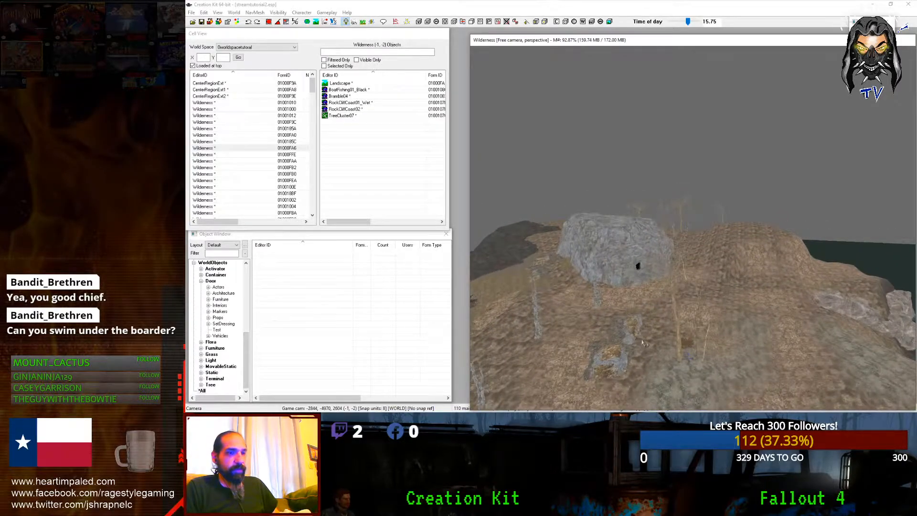
Step: Zoom and orbit around the island rock to inspect its cave entrance and nearby trees
{"action": "mouse_move", "coordinate": [585, 172]}
{"action": "middle_mouse_down"}
{"action": "mouse_move", "coordinate": [573, 172]}
{"action": "mouse_move", "coordinate": [617, 170]}
{"action": "mouse_move", "coordinate": [565, 173]}
{"action": "mouse_move", "coordinate": [671, 182]}
{"action": "mouse_move", "coordinate": [562, 190]}
{"action": "mouse_move", "coordinate": [592, 197]}
{"action": "mouse_move", "coordinate": [664, 286]}
{"action": "mouse_move", "coordinate": [590, 253]}
{"action": "mouse_move", "coordinate": [621, 217]}
{"action": "mouse_move", "coordinate": [669, 253]}
{"action": "mouse_move", "coordinate": [578, 215]}
{"action": "mouse_move", "coordinate": [879, 209]}
{"action": "mouse_move", "coordinate": [813, 227]}
{"action": "mouse_move", "coordinate": [905, 208]}
{"action": "mouse_move", "coordinate": [745, 210]}
{"action": "mouse_move", "coordinate": [480, 161]}
{"action": "mouse_move", "coordinate": [623, 143]}
{"action": "mouse_move", "coordinate": [669, 171]}
{"action": "mouse_move", "coordinate": [673, 186]}
{"action": "middle_mouse_up"}
{"action": "scroll", "coordinate": [481, 161], "scroll_direction": "up", "scroll_amount": 7}
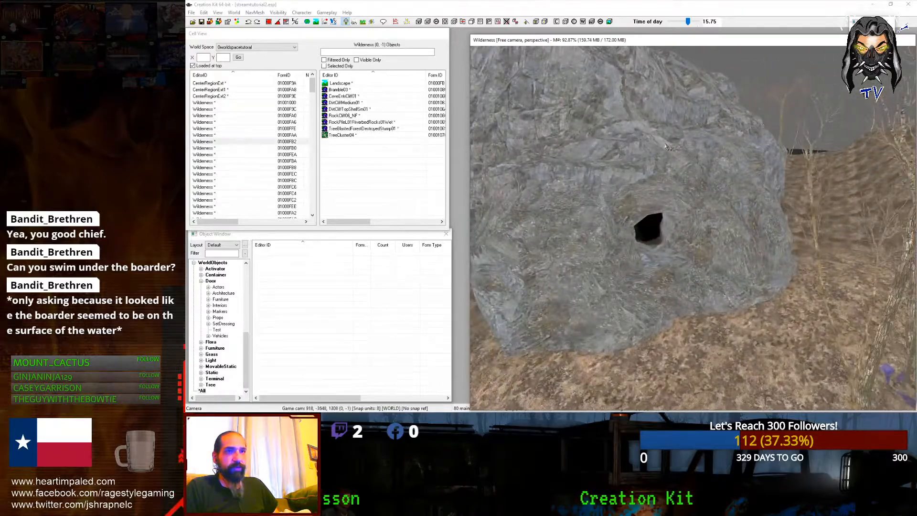
{"action": "scroll", "coordinate": [674, 186], "scroll_direction": "up", "scroll_amount": 4}
{"action": "scroll", "coordinate": [669, 167], "scroll_direction": "down", "scroll_amount": 6}
{"action": "scroll", "coordinate": [667, 147], "scroll_direction": "up", "scroll_amount": 5}
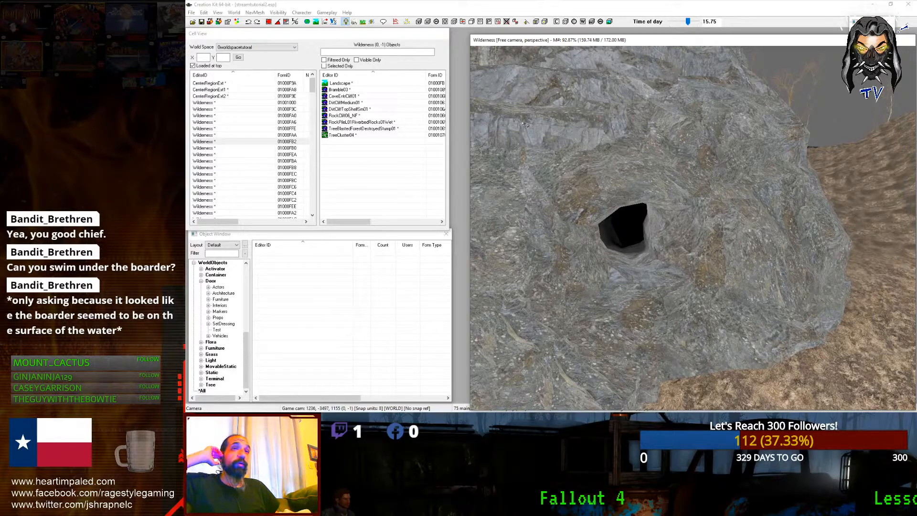
{"action": "scroll", "coordinate": [579, 130], "scroll_direction": "down", "scroll_amount": 4}
{"action": "middle_click_drag", "start_coordinate": [579, 130], "coordinate": [668, 180], "text": "shift"}
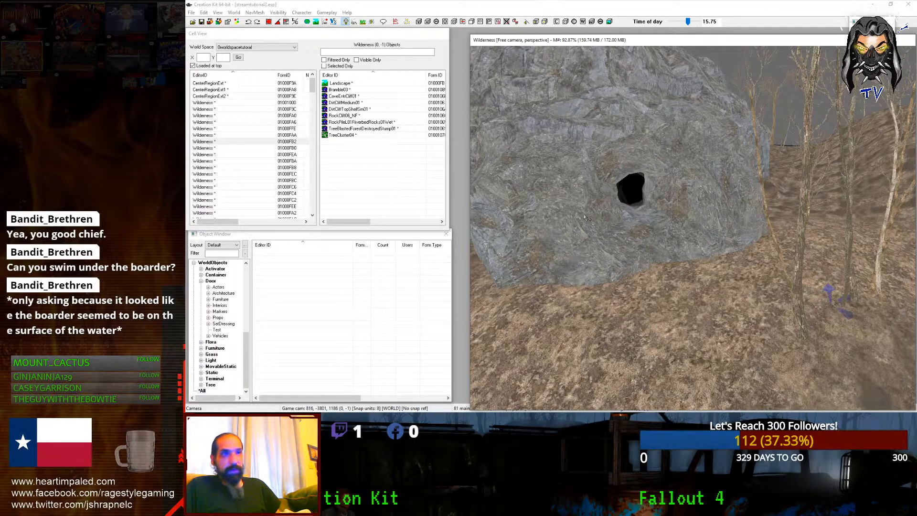
Step: Switch Cell View's World Space to Interiors and inspect cells ArcjetSystems02 and BackBayTallOffice01
{"action": "left_click", "coordinate": [280, 49]}
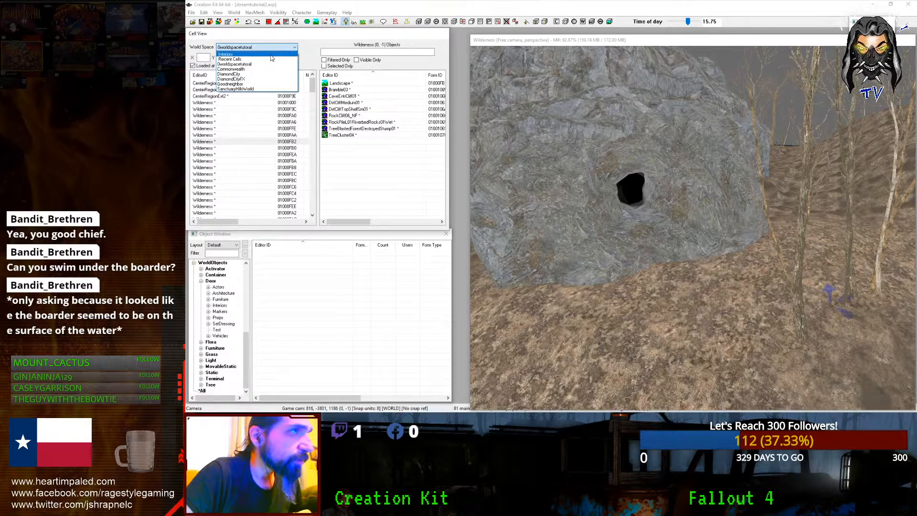
{"action": "left_click", "coordinate": [271, 58]}
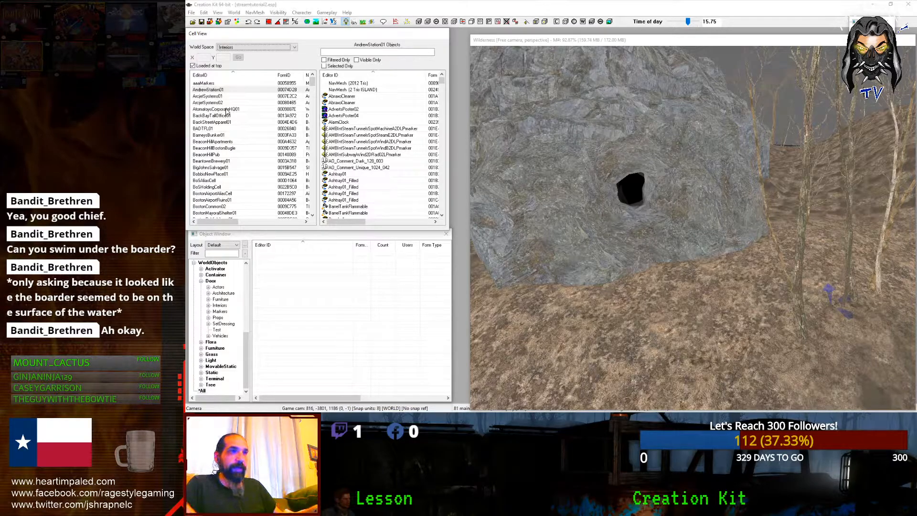
{"action": "left_click", "coordinate": [228, 103]}
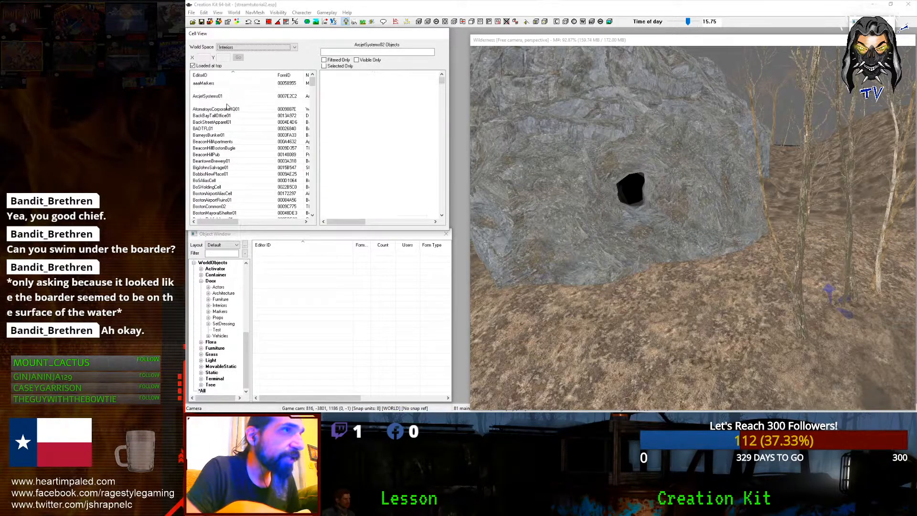
{"action": "right_click", "coordinate": [240, 111]}
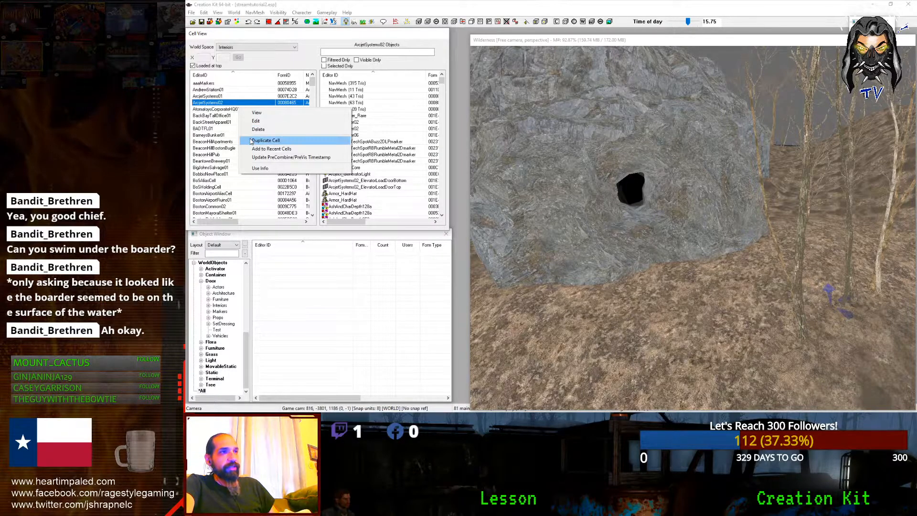
{"action": "left_click", "coordinate": [213, 115]}
{"action": "left_click", "coordinate": [255, 12]}
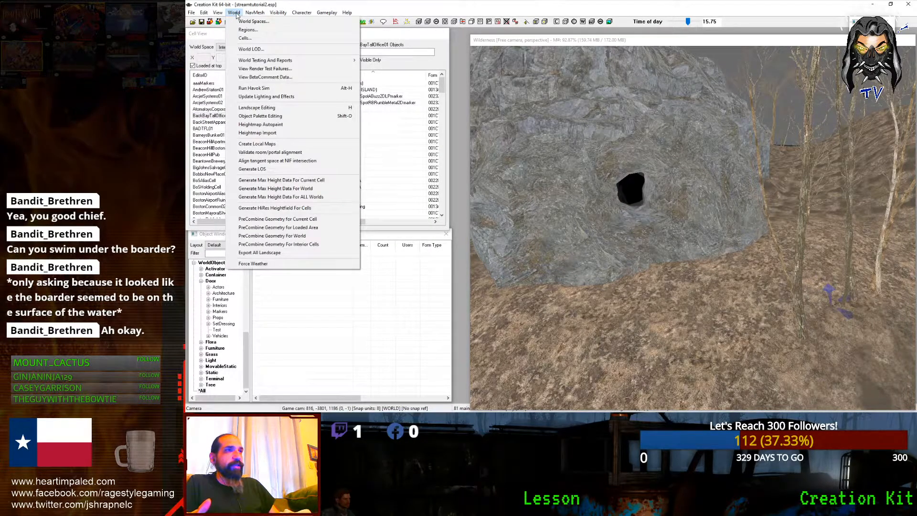
Step: In the Cell dialog's Interiors list, create a new cell with ID TacoIslandCell01
{"action": "left_click", "coordinate": [244, 38]}
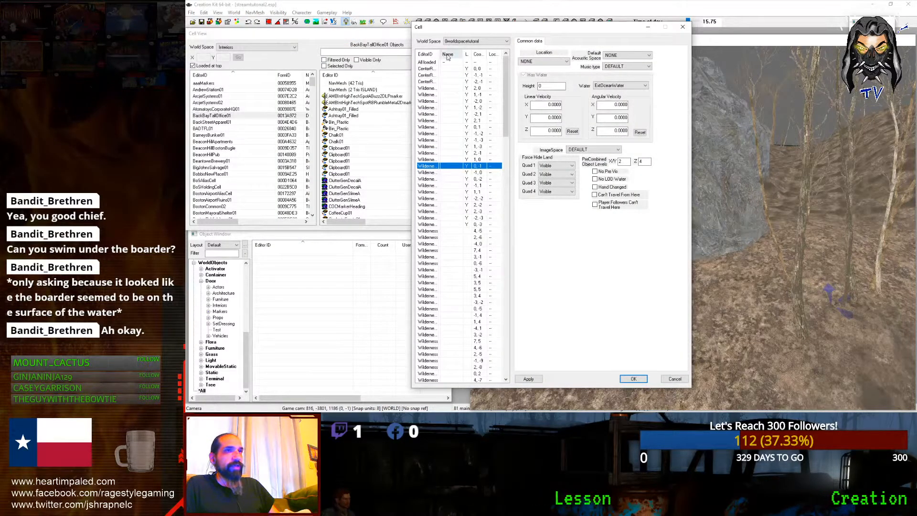
{"action": "left_click", "coordinate": [450, 43]}
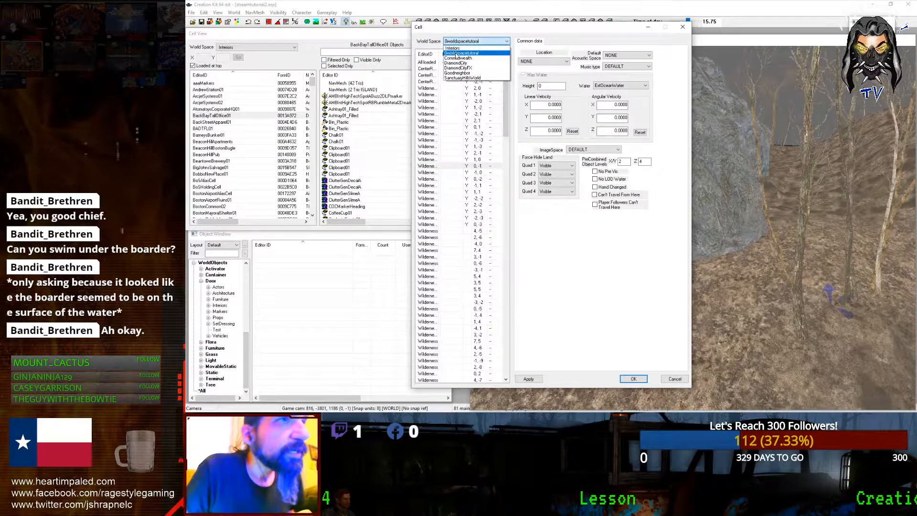
{"action": "left_click", "coordinate": [456, 58]}
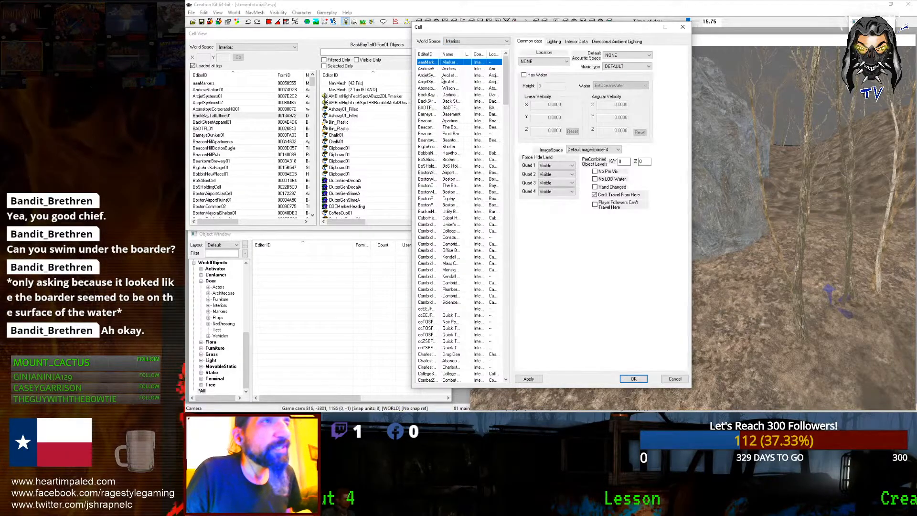
{"action": "left_click", "coordinate": [441, 94]}
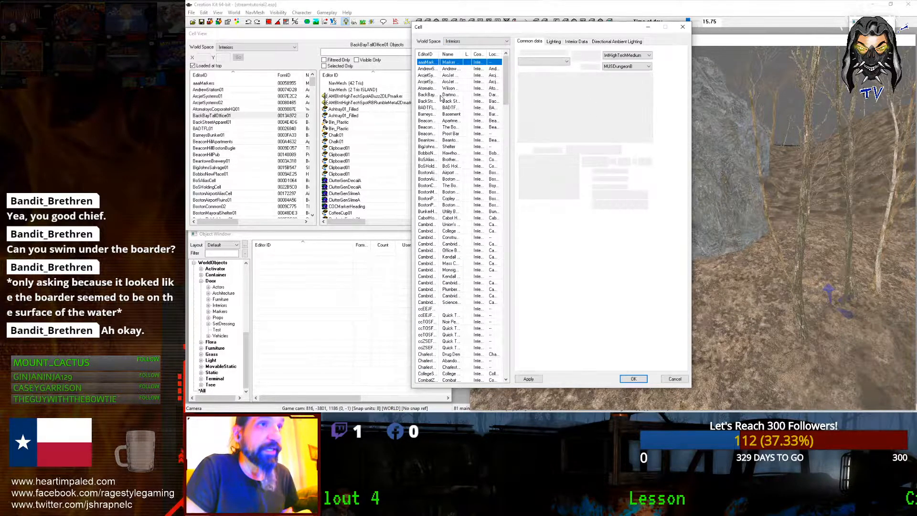
{"action": "right_click", "coordinate": [442, 95]}
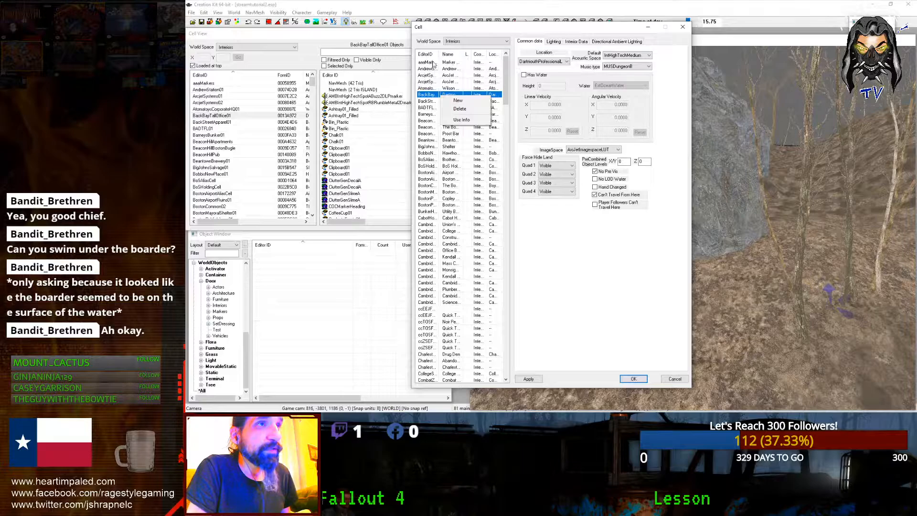
{"action": "left_click", "coordinate": [457, 100]}
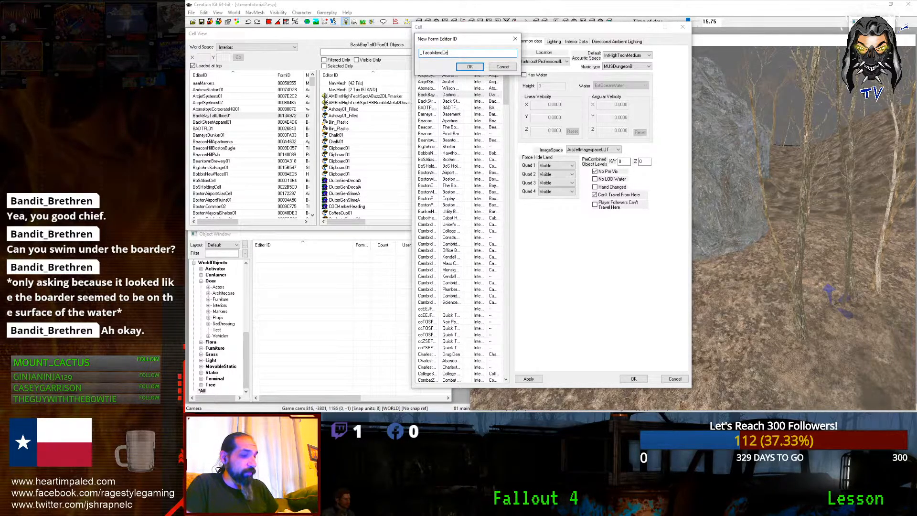
{"action": "key", "text": "BackSpace"}
{"action": "type", "text": "1"}
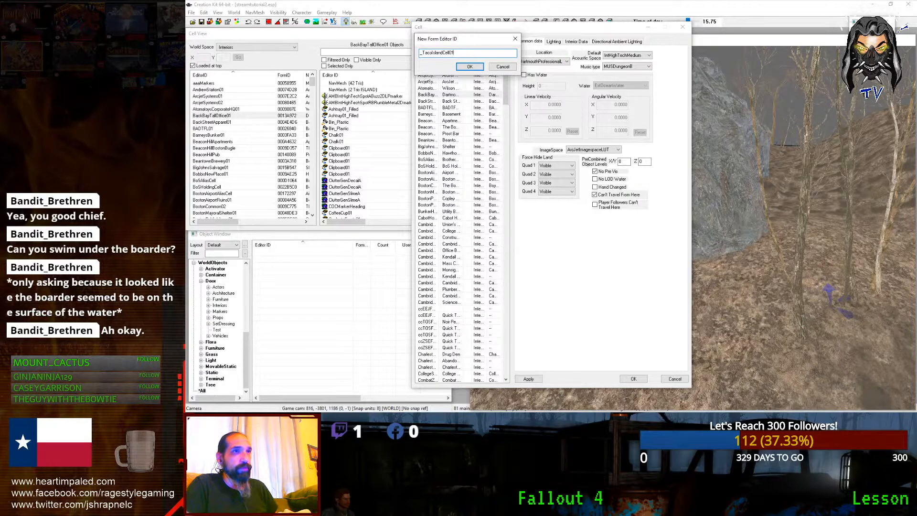
{"action": "key", "text": "Return"}
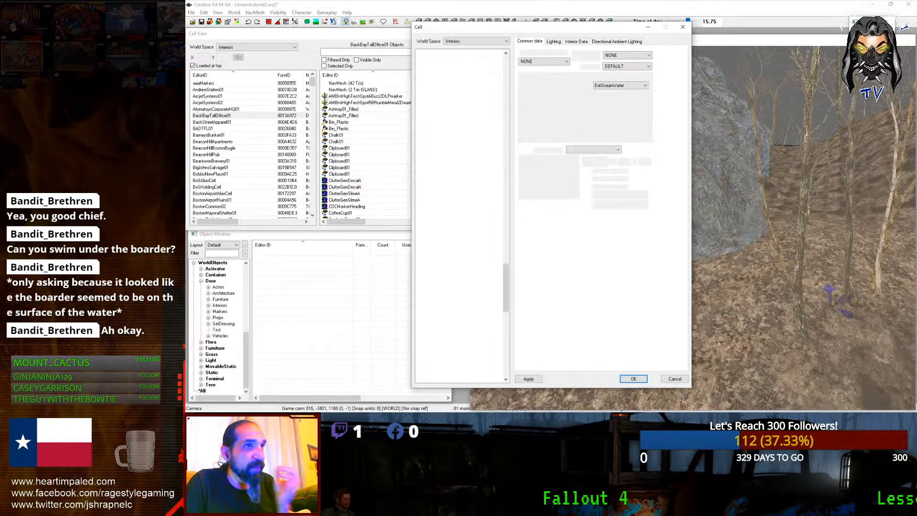
Step: Confirm the new TacoIslandCell01 cell's settings with OK
{"action": "scroll", "coordinate": [505, 301], "scroll_direction": "down", "scroll_amount": 3}
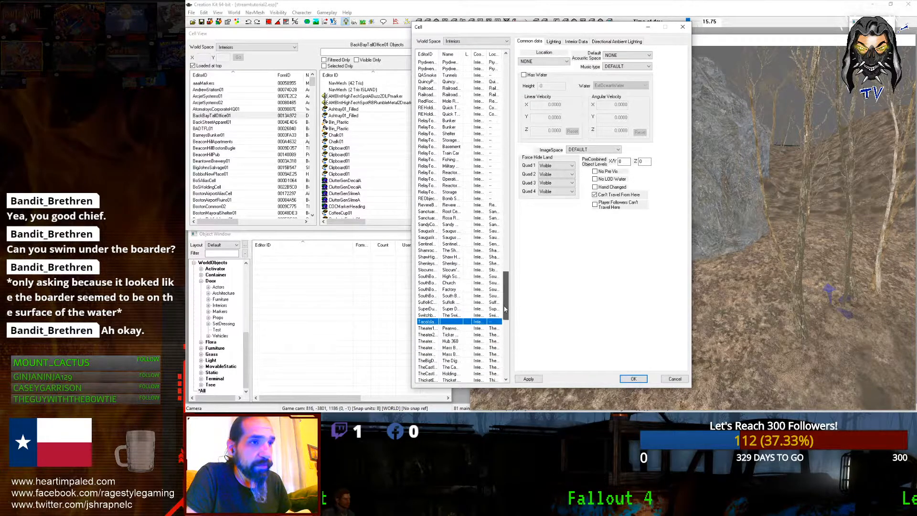
{"action": "right_click", "coordinate": [433, 317]}
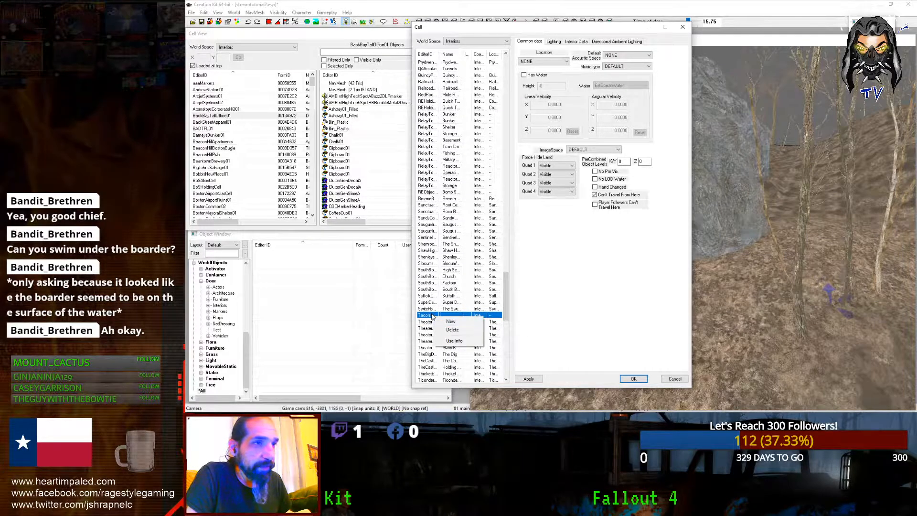
{"action": "left_click", "coordinate": [433, 315]}
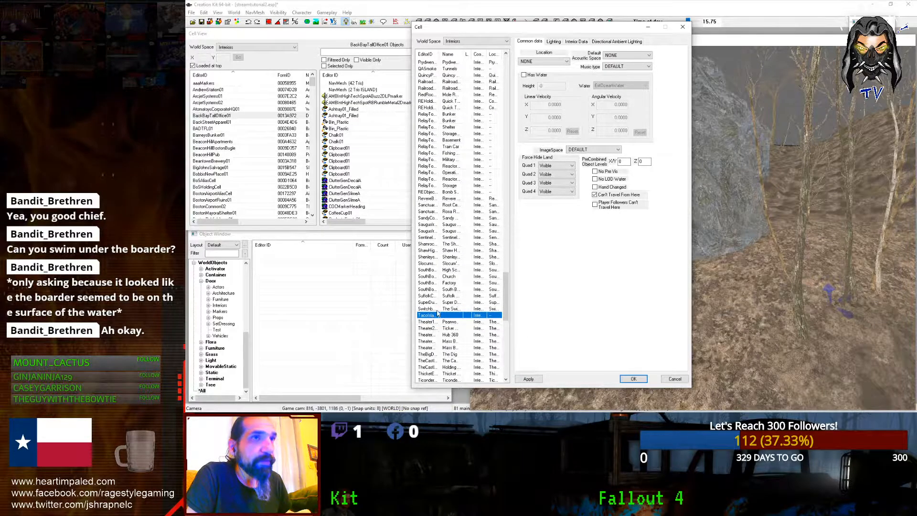
{"action": "right_click", "coordinate": [423, 317]}
{"action": "left_click", "coordinate": [420, 318]}
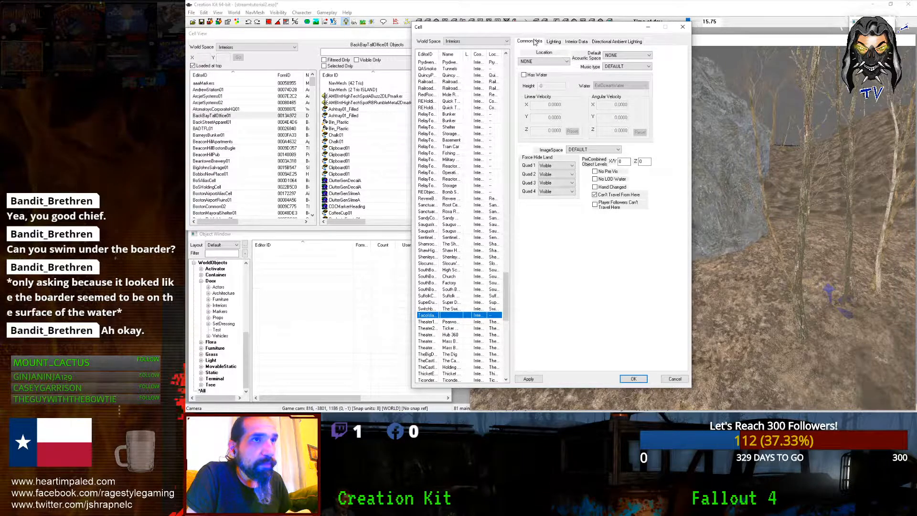
{"action": "left_click", "coordinate": [633, 379]}
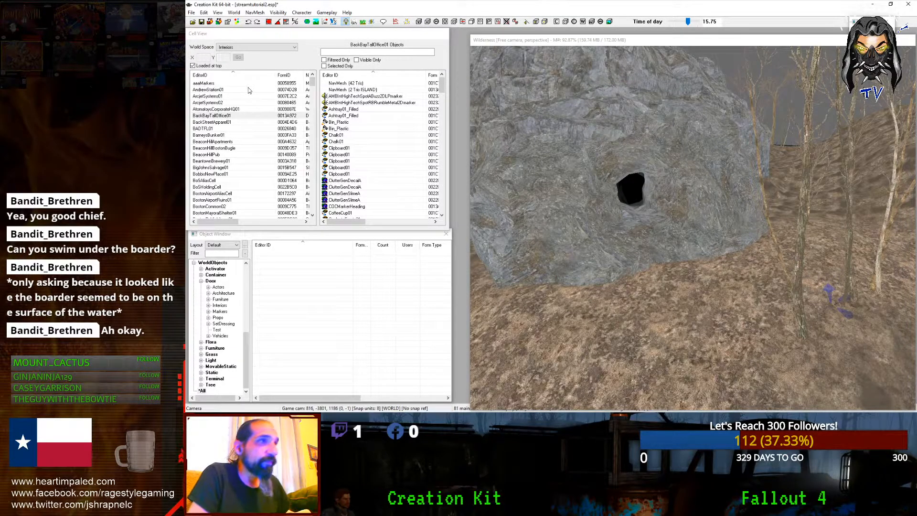
Step: Find TacoIslandCell01 among Cell View interiors and open it for editing
{"action": "left_click", "coordinate": [250, 48]}
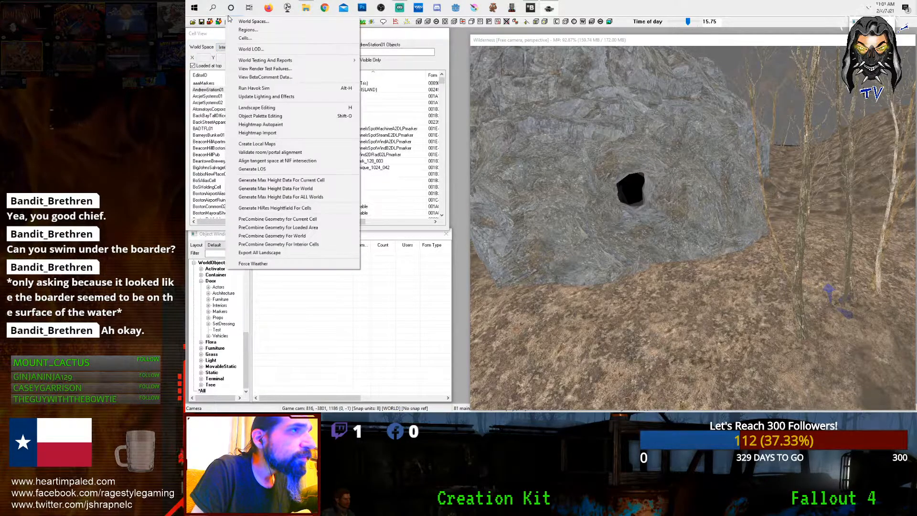
{"action": "left_click", "coordinate": [210, 143]}
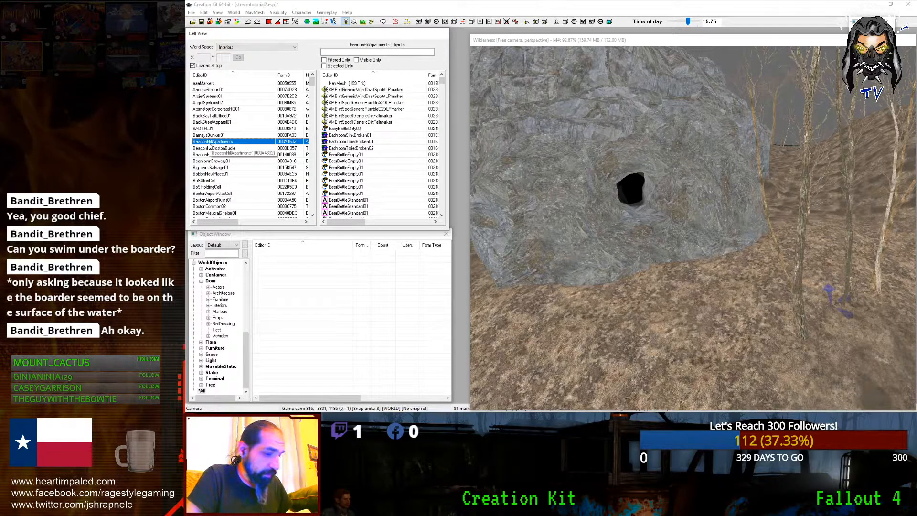
{"action": "key", "text": "t"}
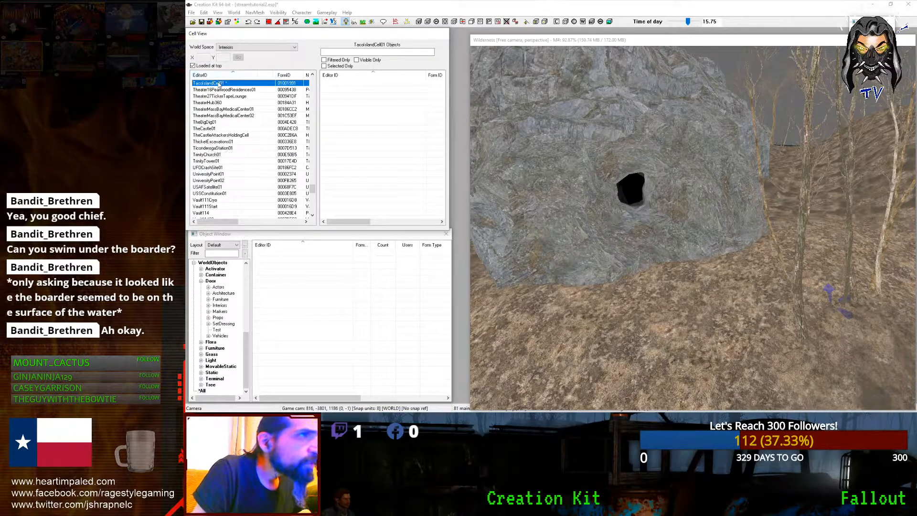
{"action": "right_click", "coordinate": [219, 83]}
{"action": "left_click", "coordinate": [229, 96]}
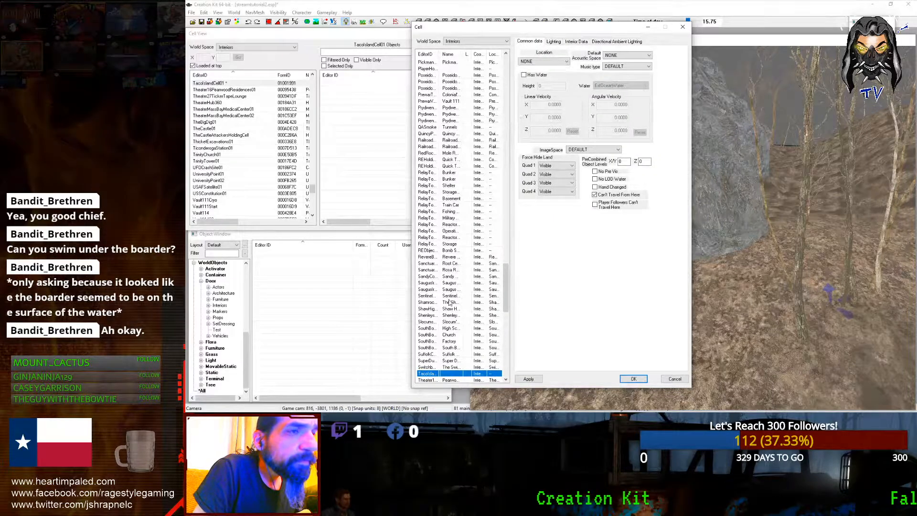
Step: Name the cell 'Inner Cave', leaving Encounter Zone and Location as NONE
{"action": "right_click", "coordinate": [431, 377]}
{"action": "left_click", "coordinate": [424, 375]}
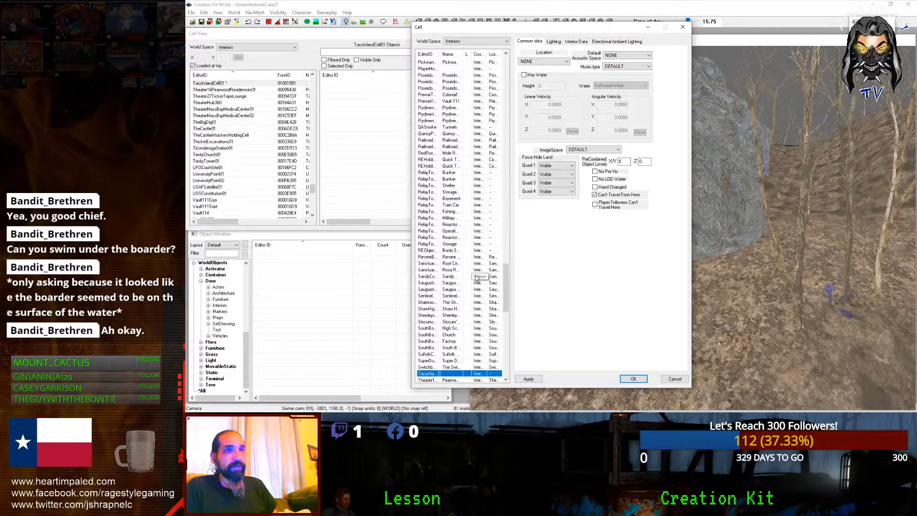
{"action": "left_click", "coordinate": [553, 42]}
{"action": "left_click", "coordinate": [573, 41]}
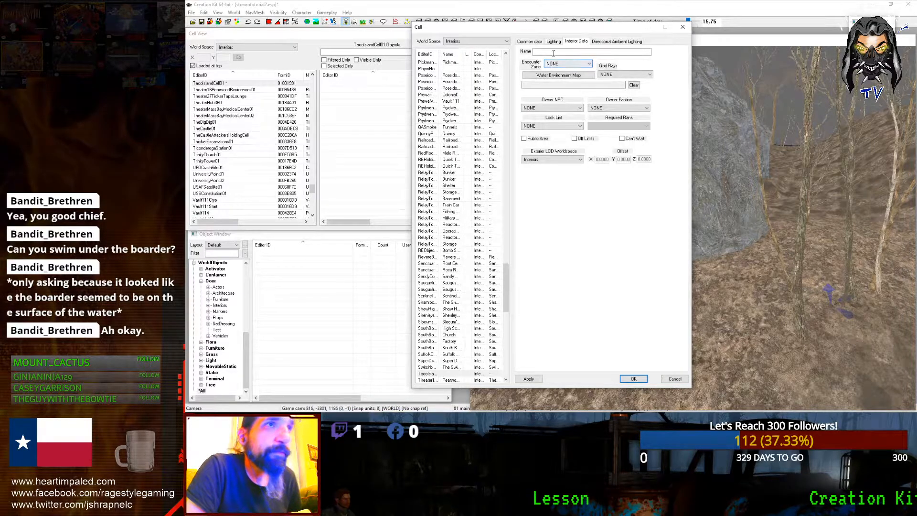
{"action": "left_click", "coordinate": [553, 52]}
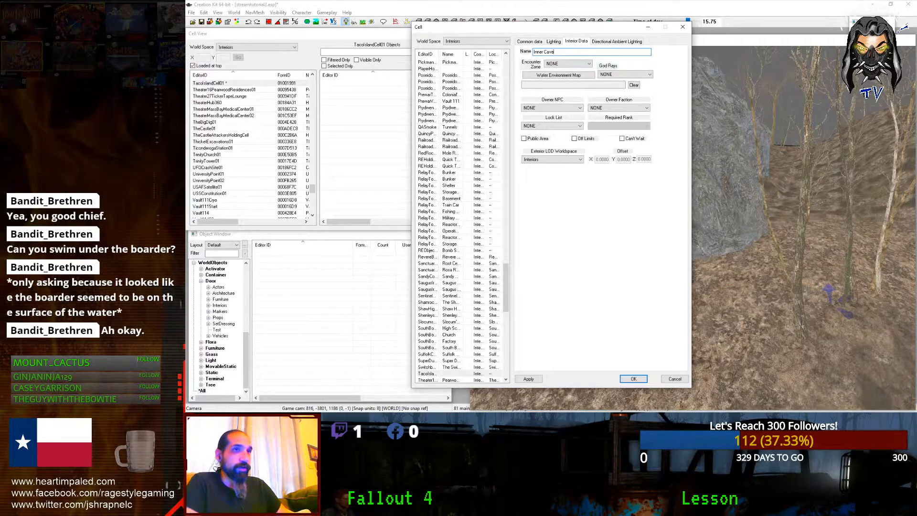
{"action": "left_click", "coordinate": [556, 64]}
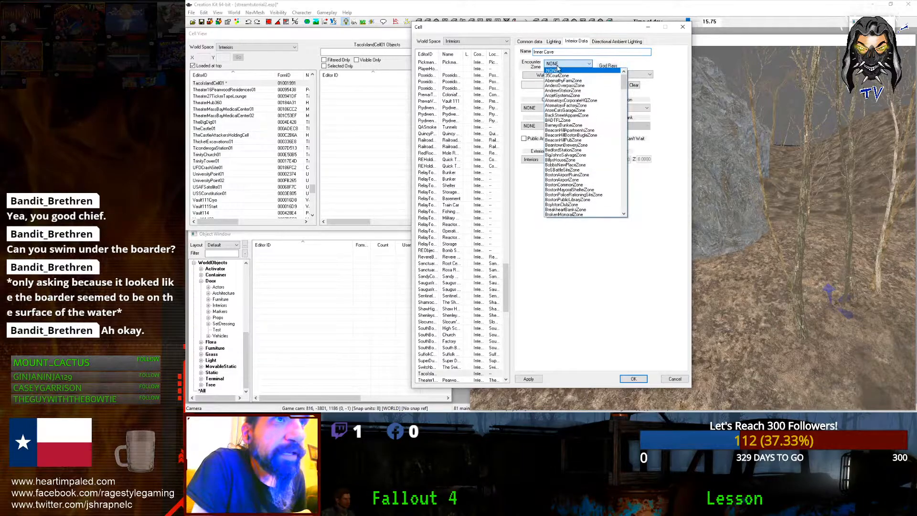
{"action": "left_click", "coordinate": [554, 70]}
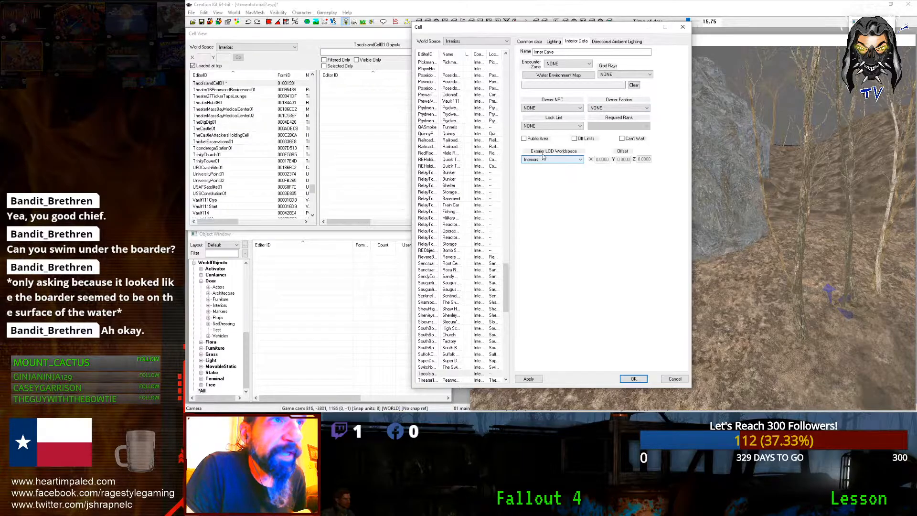
{"action": "left_click", "coordinate": [613, 42]}
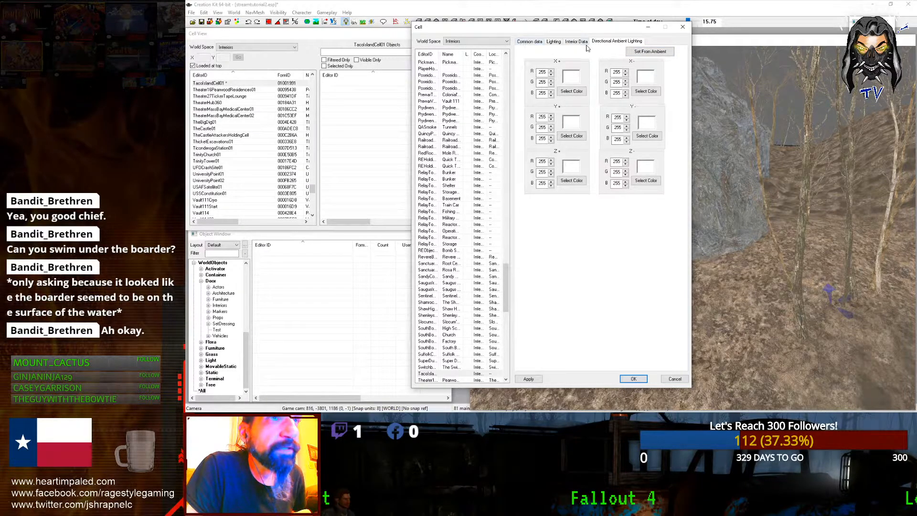
{"action": "left_click", "coordinate": [537, 42]}
{"action": "left_click", "coordinate": [561, 62]}
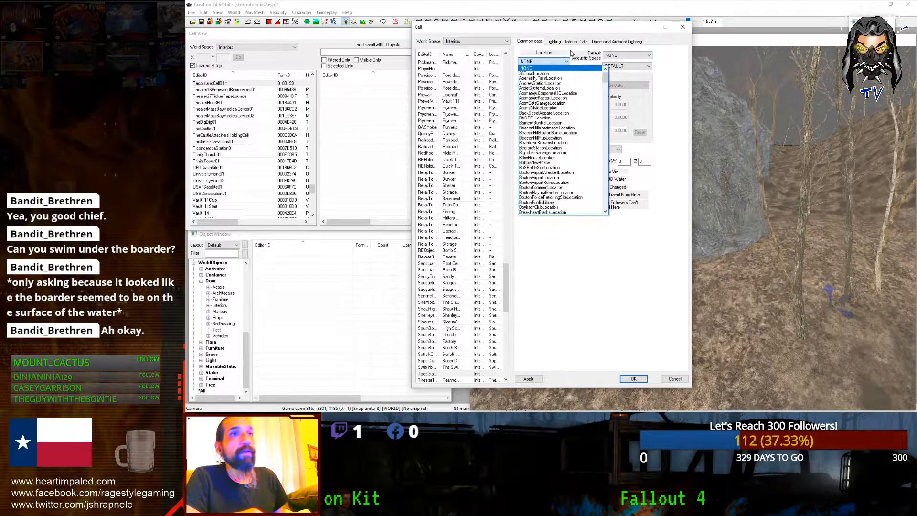
{"action": "left_click", "coordinate": [570, 52]}
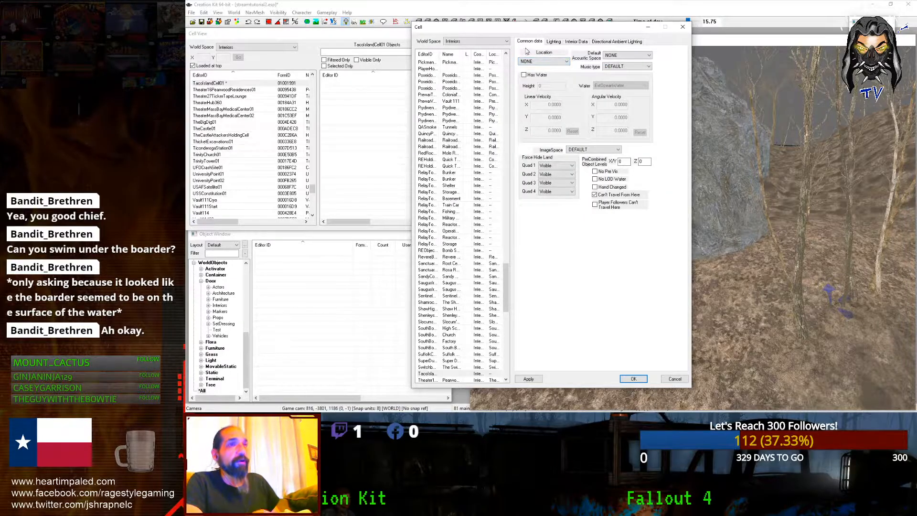
Step: Expand the WorldData category in the Object Window
{"action": "left_click", "coordinate": [263, 142]}
{"action": "left_click", "coordinate": [258, 288]}
{"action": "left_click", "coordinate": [201, 281]}
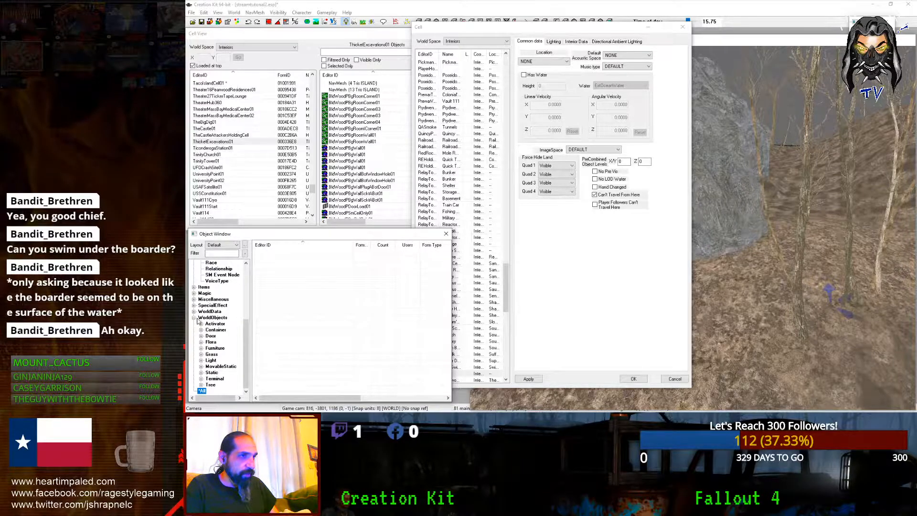
{"action": "left_click", "coordinate": [194, 311]}
Step: Create a new location with ID TacoIsland and name 'Taco Island'
{"action": "left_click", "coordinate": [215, 336]}
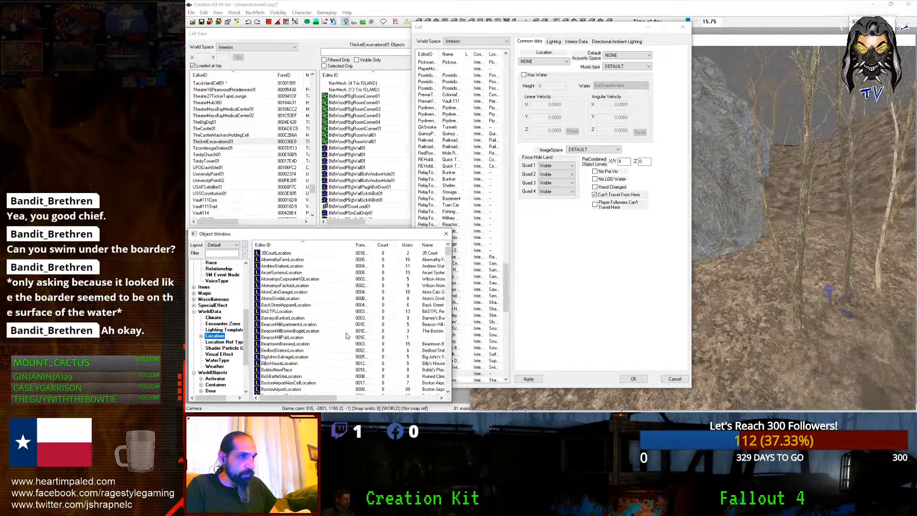
{"action": "right_click", "coordinate": [347, 333]}
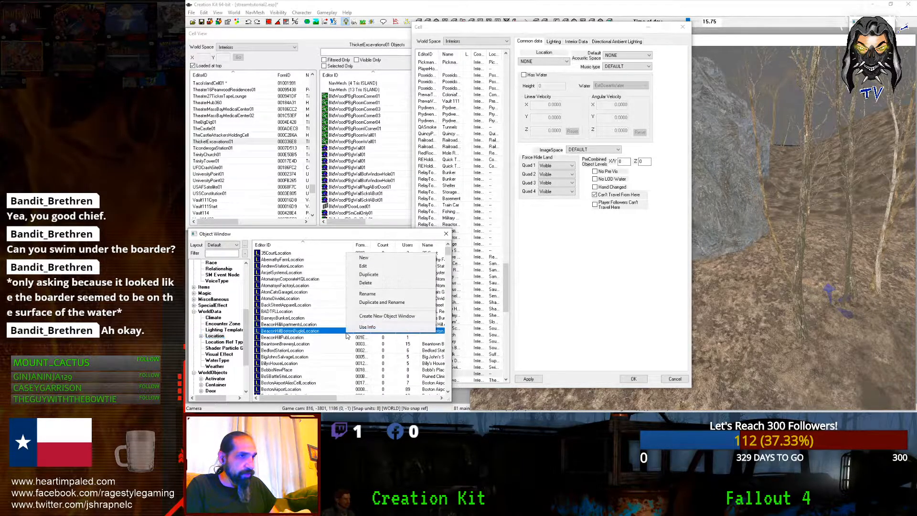
{"action": "left_click", "coordinate": [363, 258]}
{"action": "type", "text": "TacoIsland"}
{"action": "key", "text": "BackSpace"}
{"action": "key", "text": "BackSpace"}
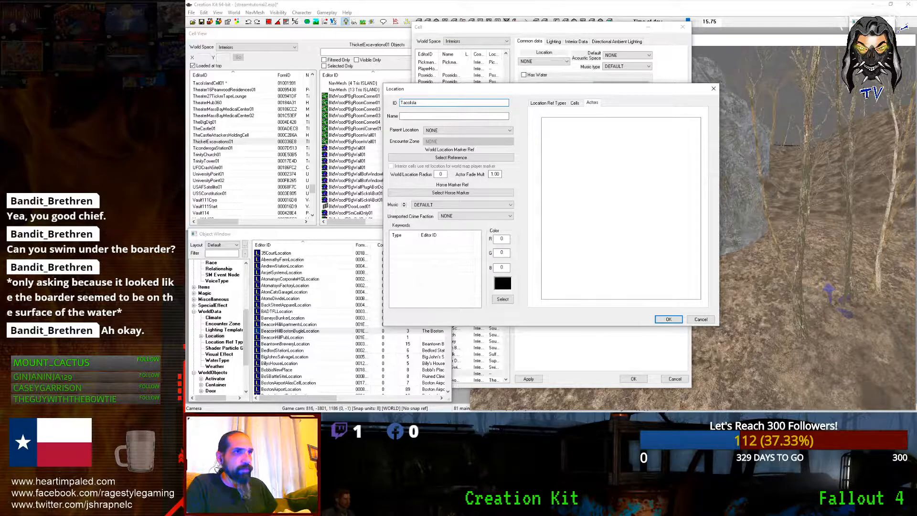
{"action": "type", "text": "nd"}
{"action": "left_click", "coordinate": [447, 119]}
{"action": "type", "text": "Taco Is"}
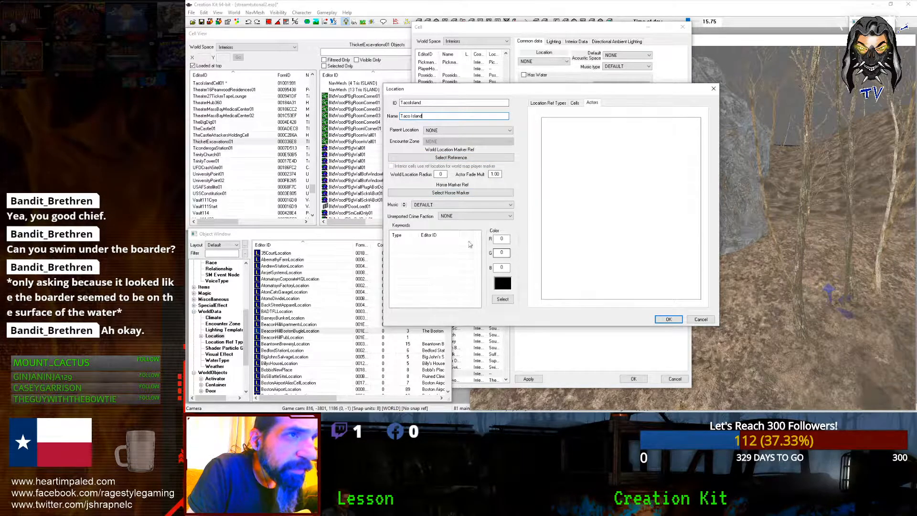
Step: Set the Taco Island location's music to MUSDiscoveryRailroad
{"action": "right_click", "coordinate": [443, 266]}
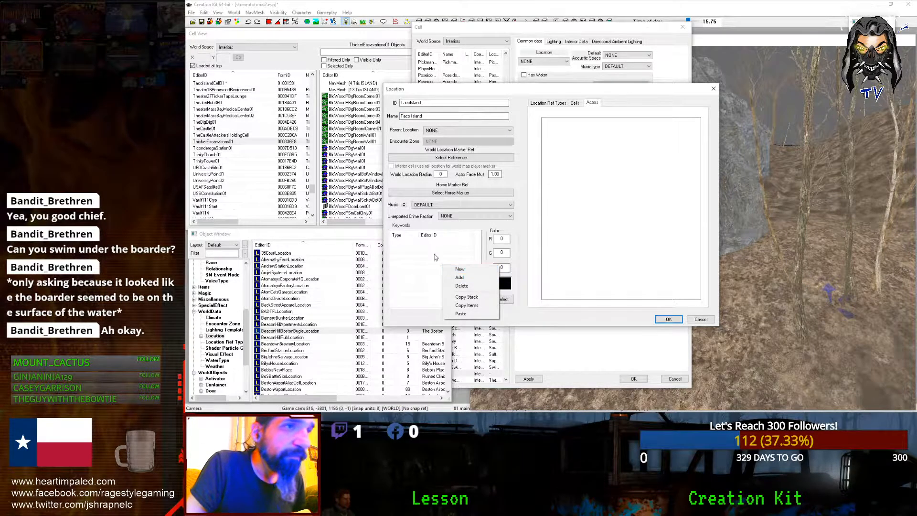
{"action": "left_click", "coordinate": [436, 257]}
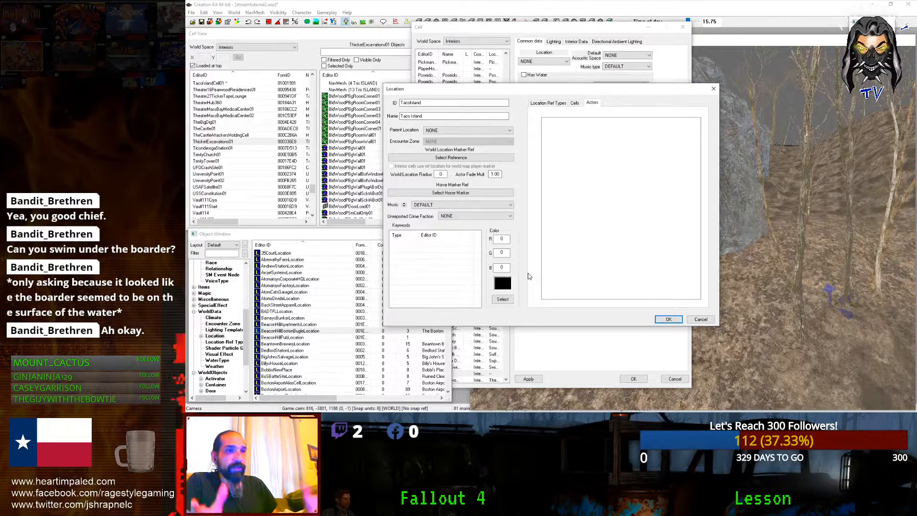
{"action": "left_click", "coordinate": [428, 205]}
{"action": "mouse_move", "coordinate": [514, 230]}
{"action": "left_mouse_down"}
{"action": "mouse_move", "coordinate": [519, 316]}
{"action": "mouse_move", "coordinate": [509, 233]}
{"action": "left_mouse_up"}
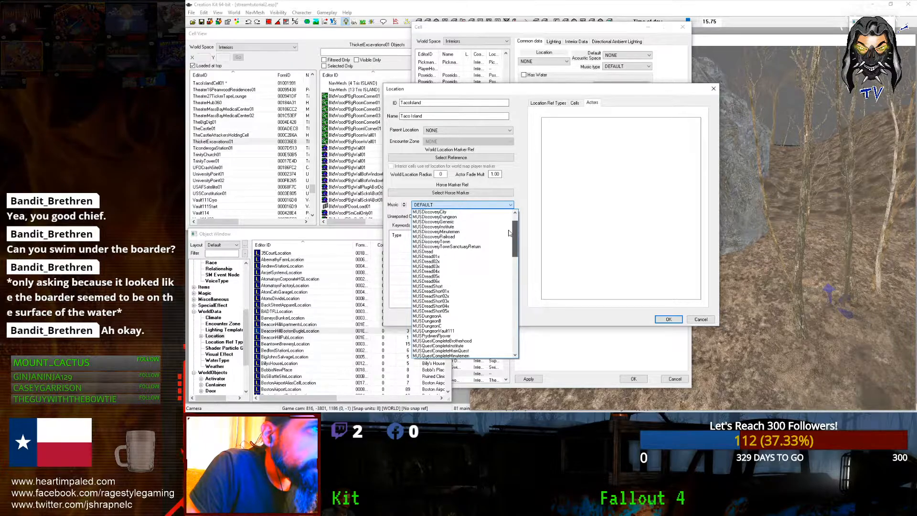
{"action": "left_click", "coordinate": [467, 237]}
Step: Save the TacoIsland location and close the cell settings with location NONE
{"action": "left_click", "coordinate": [667, 319]}
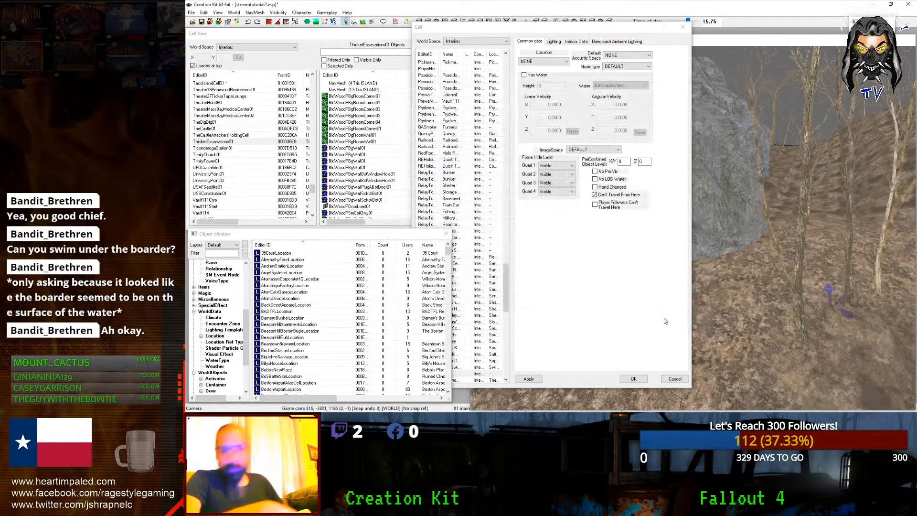
{"action": "left_click", "coordinate": [560, 314]}
{"action": "left_click", "coordinate": [545, 61]}
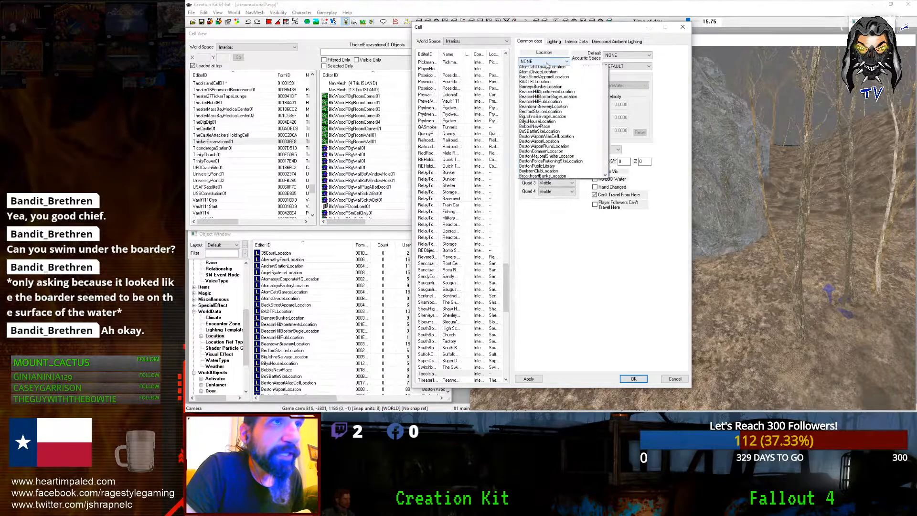
{"action": "left_click", "coordinate": [545, 69]}
{"action": "left_click", "coordinate": [633, 378]}
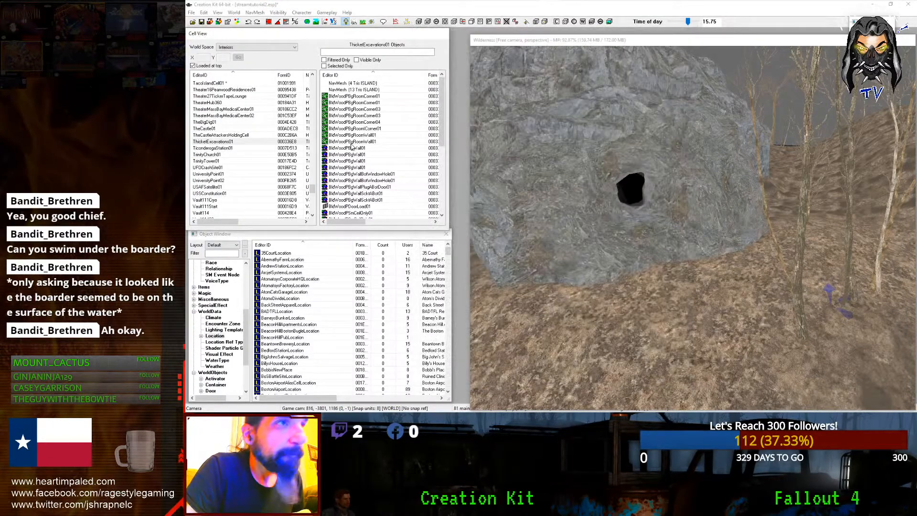
Step: Review the worldspace's parent, Location and Music settings, then cancel without changes
{"action": "left_click", "coordinate": [234, 13]}
{"action": "left_click", "coordinate": [250, 21]}
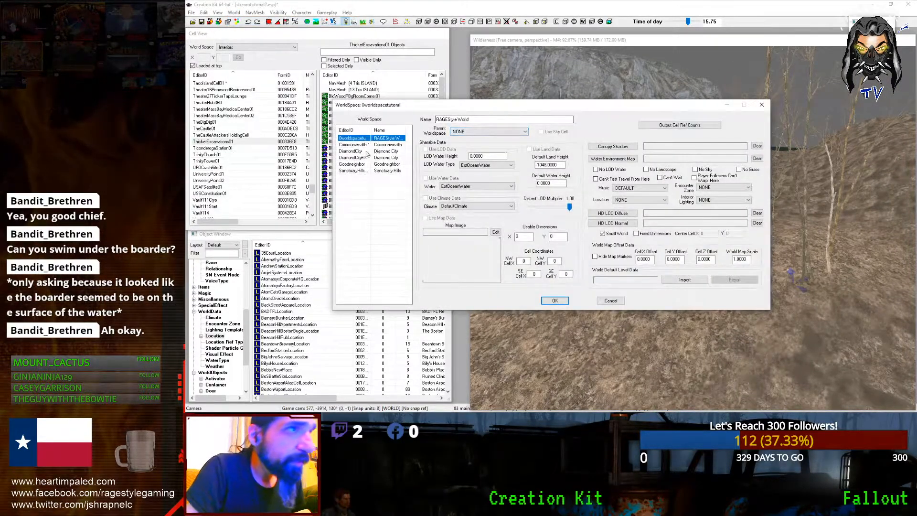
{"action": "left_click", "coordinate": [451, 132]}
{"action": "left_click", "coordinate": [449, 132]}
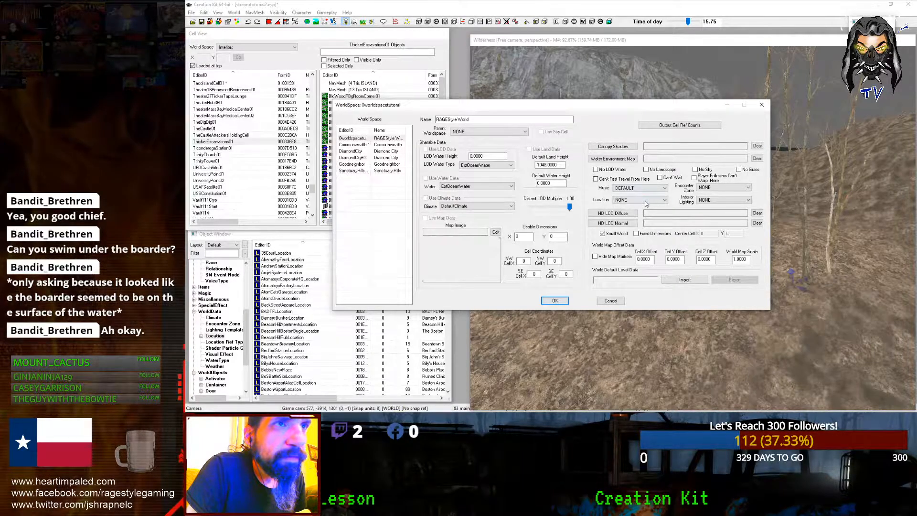
{"action": "left_click", "coordinate": [663, 200]}
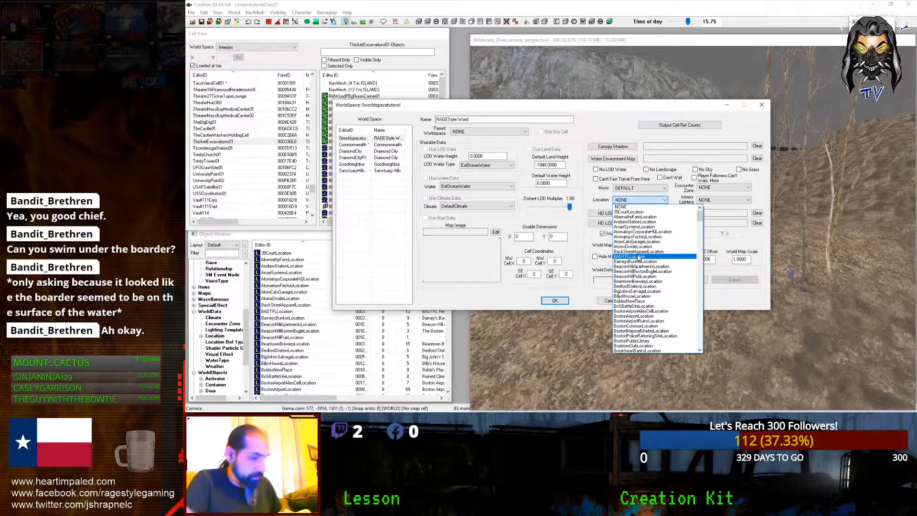
{"action": "key", "text": "t"}
{"action": "key", "text": "Return"}
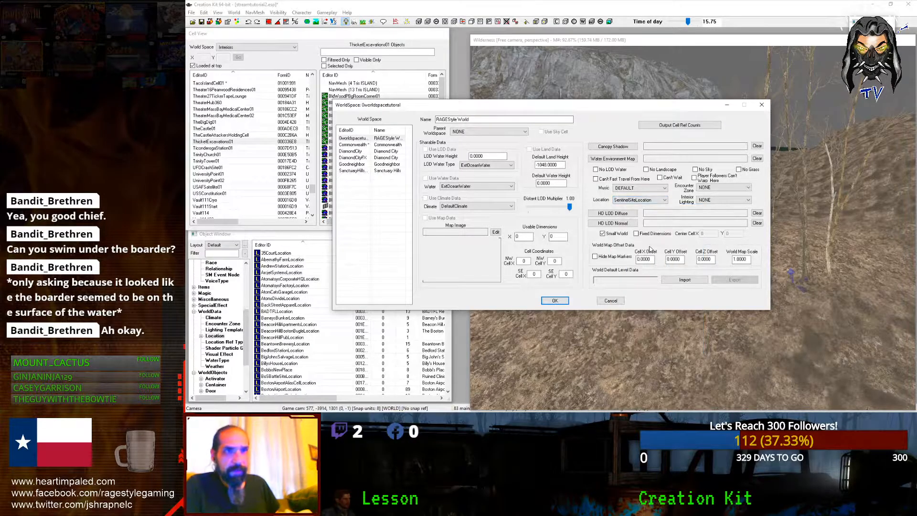
{"action": "left_click", "coordinate": [638, 188]}
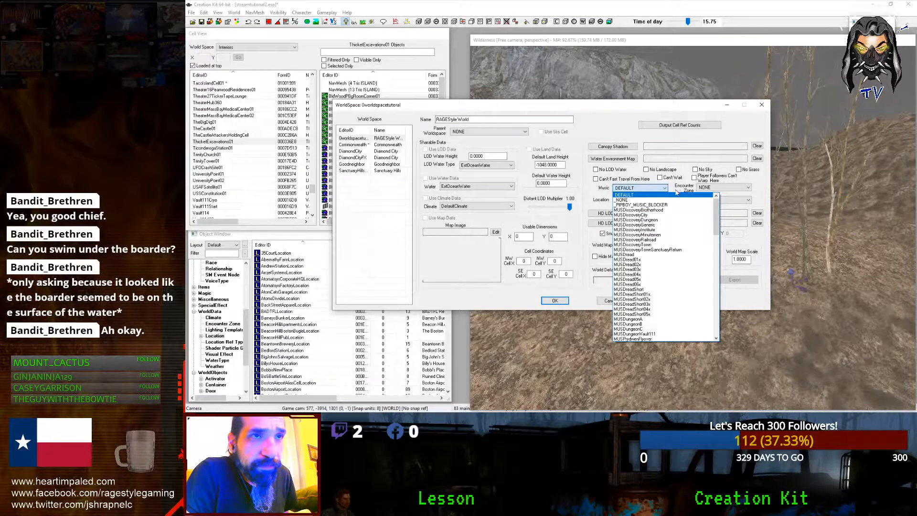
{"action": "left_click", "coordinate": [655, 189]}
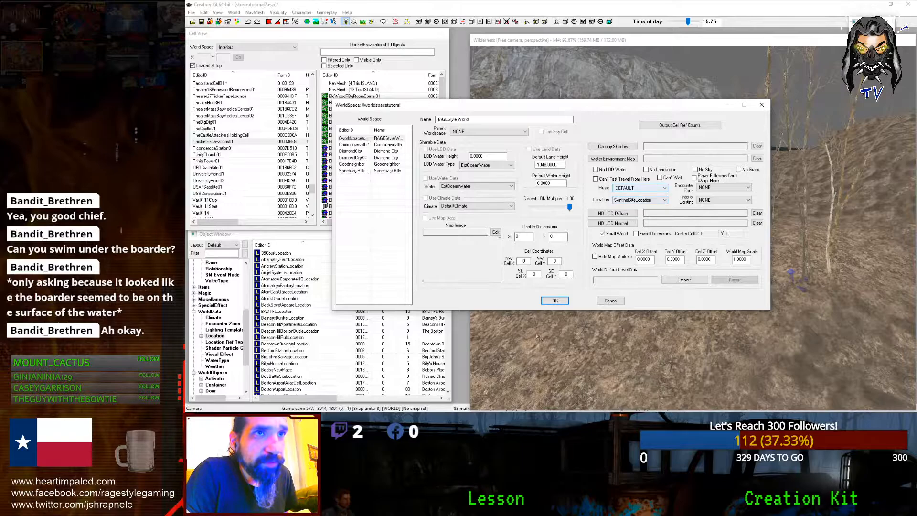
{"action": "left_click", "coordinate": [598, 300]}
{"action": "scroll", "coordinate": [606, 235], "scroll_direction": "down", "scroll_amount": 7}
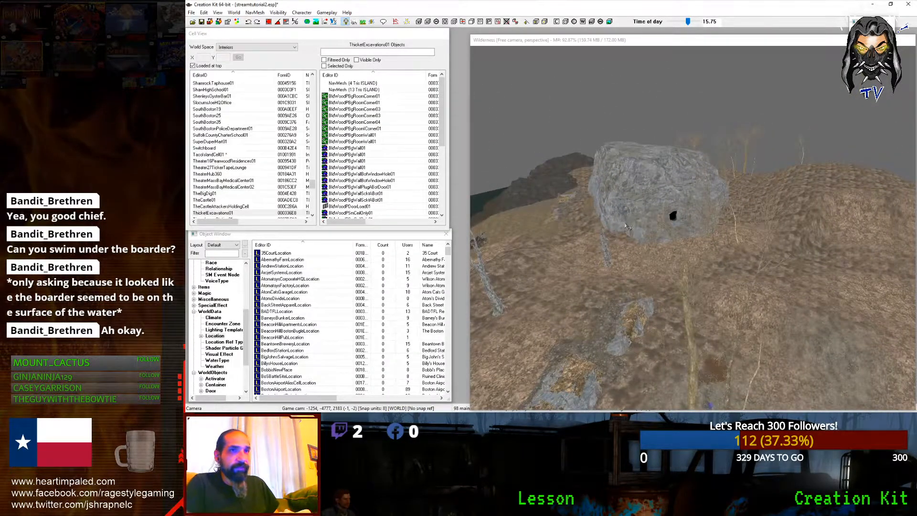
Step: Load the empty TacoIslandCell01 interior into the render window
{"action": "scroll", "coordinate": [612, 234], "scroll_direction": "down", "scroll_amount": 3}
{"action": "scroll", "coordinate": [618, 233], "scroll_direction": "up", "scroll_amount": 10}
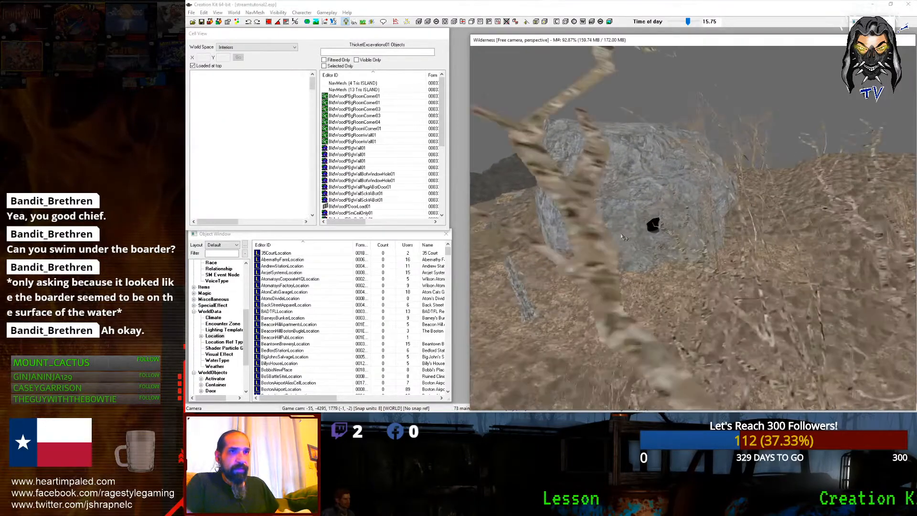
{"action": "left_click", "coordinate": [238, 47]}
{"action": "left_click", "coordinate": [234, 53]}
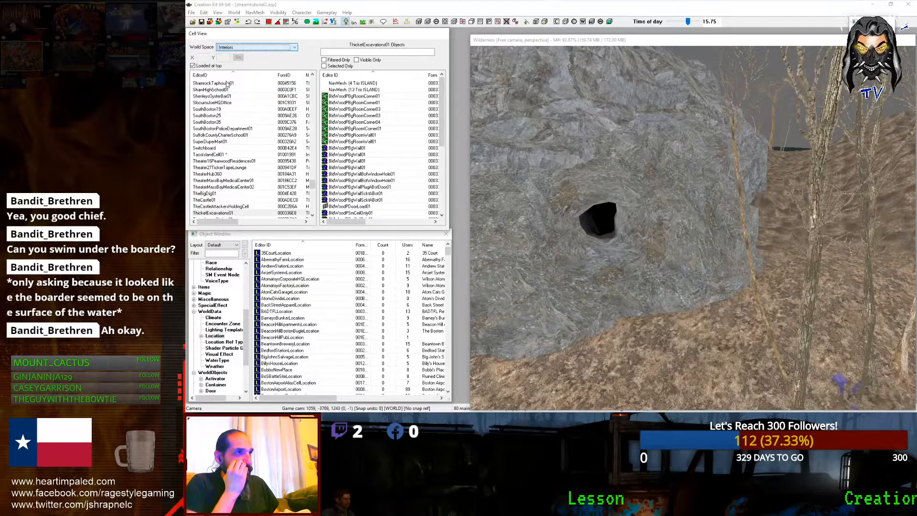
{"action": "left_click", "coordinate": [221, 110]}
{"action": "key", "text": "t"}
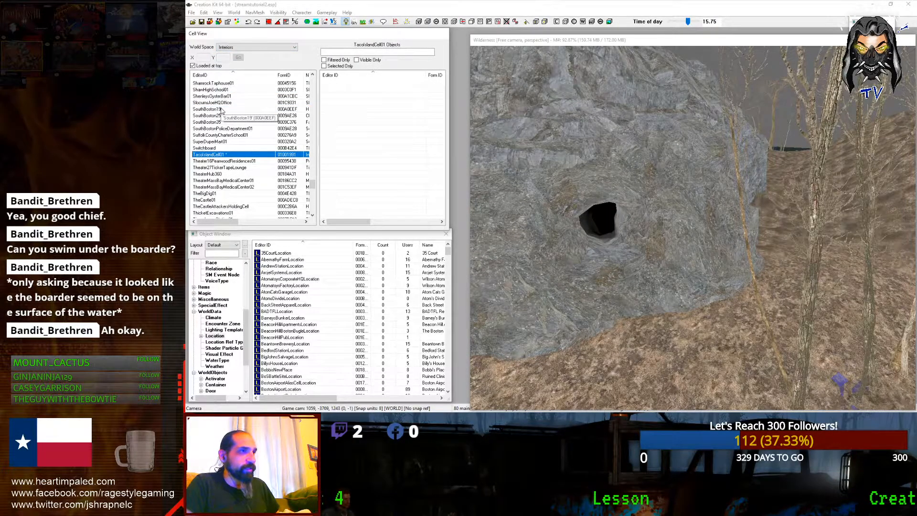
{"action": "double_click", "coordinate": [210, 154]}
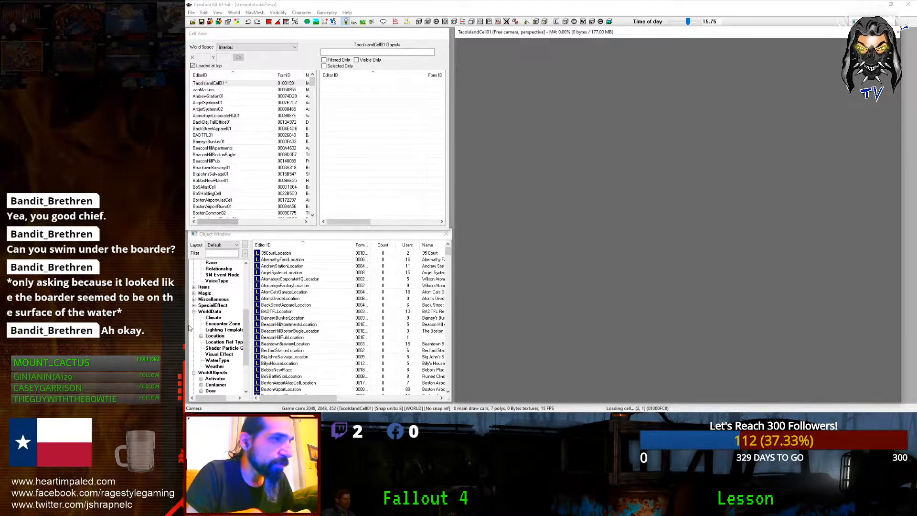
Step: Expand WorldObjects > Static in the Object Window
{"action": "left_click", "coordinate": [211, 372]}
{"action": "scroll", "coordinate": [214, 363], "scroll_direction": "down", "scroll_amount": 3}
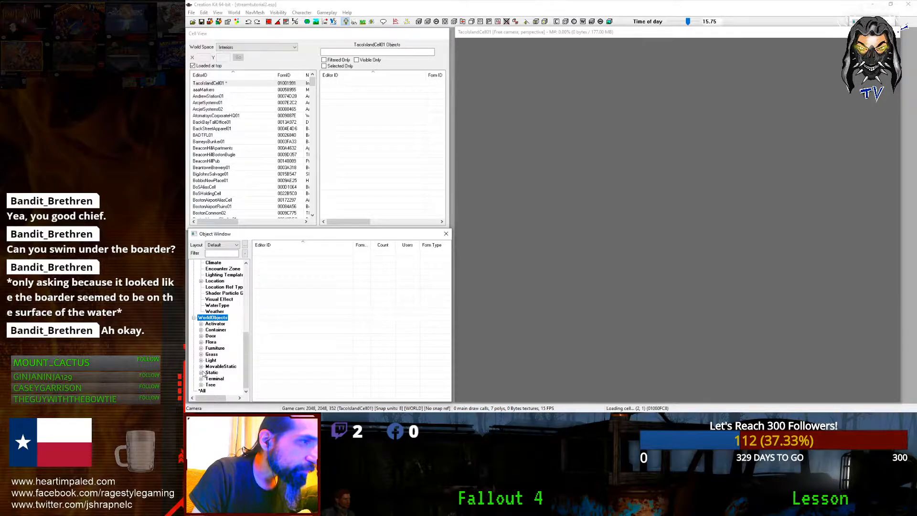
{"action": "left_click", "coordinate": [201, 373]}
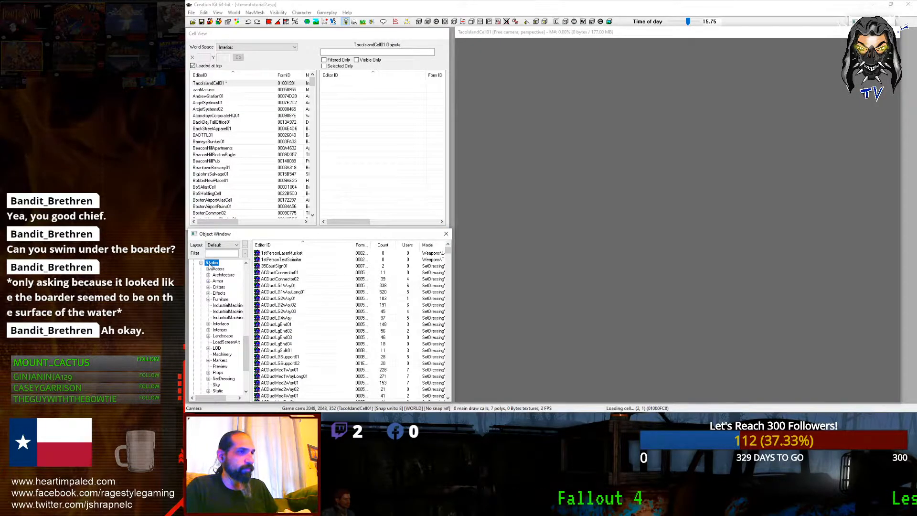
Step: Filter the Object Window to 'cave' to list cave wall and floor statics
{"action": "left_click", "coordinate": [256, 287]}
{"action": "left_click", "coordinate": [228, 253]}
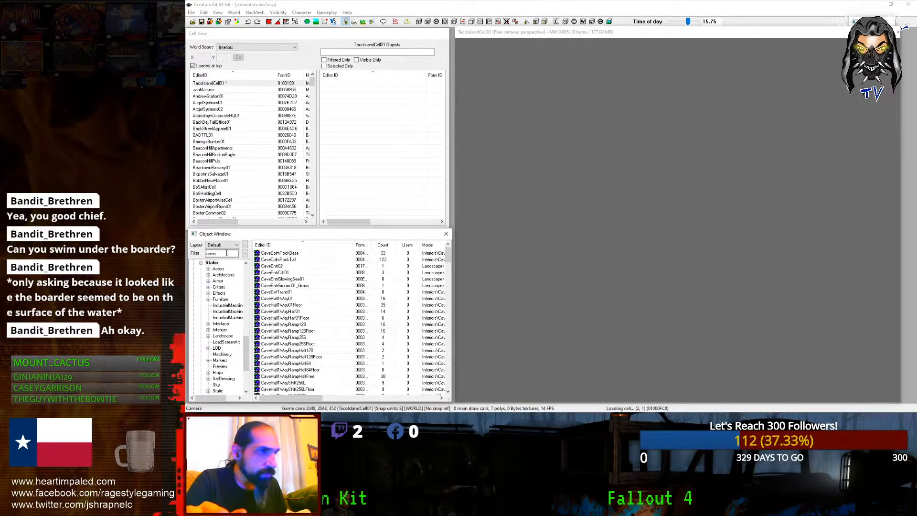
{"action": "scroll", "coordinate": [409, 294], "scroll_direction": "down", "scroll_amount": 6}
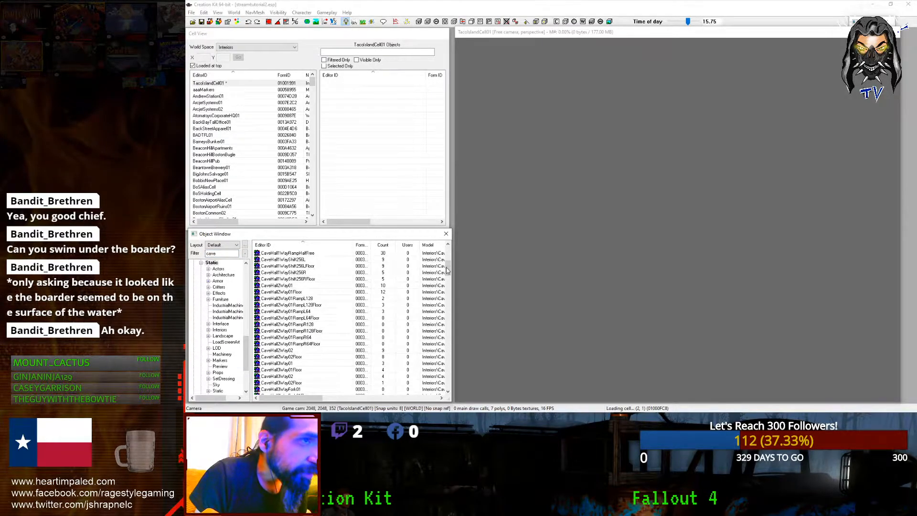
{"action": "left_click_drag", "start_coordinate": [447, 271], "coordinate": [448, 342]}
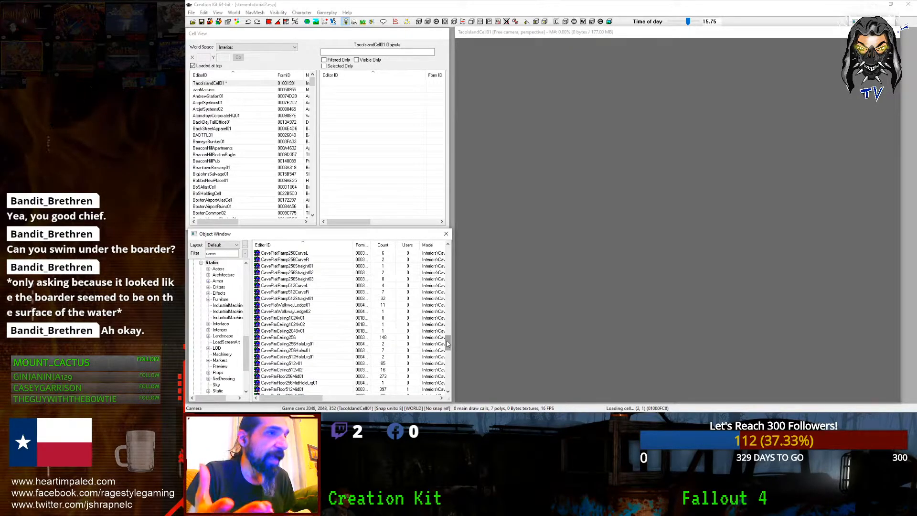
{"action": "scroll", "coordinate": [387, 336], "scroll_direction": "down", "scroll_amount": 10}
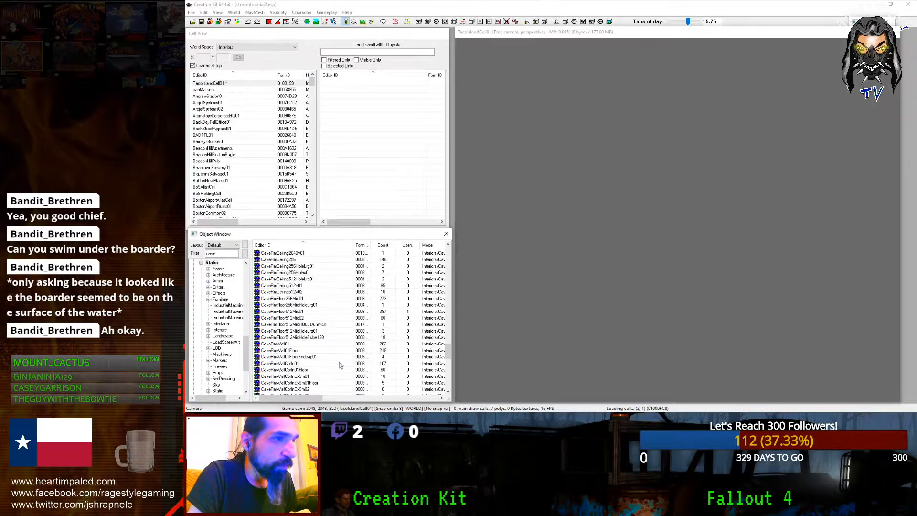
{"action": "scroll", "coordinate": [296, 362], "scroll_direction": "up", "scroll_amount": 2}
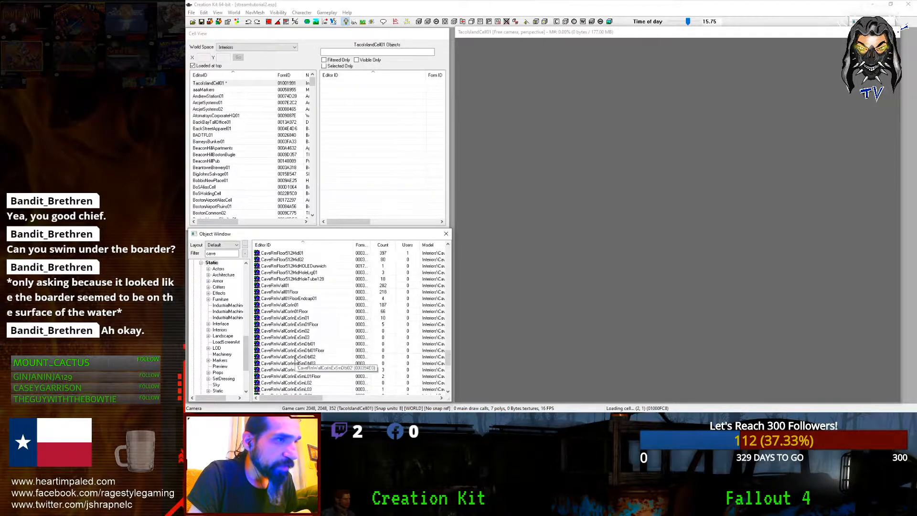
Step: Drag a CaveRmWall01 wall piece into the cell and orbit around it
{"action": "left_click", "coordinate": [282, 286]}
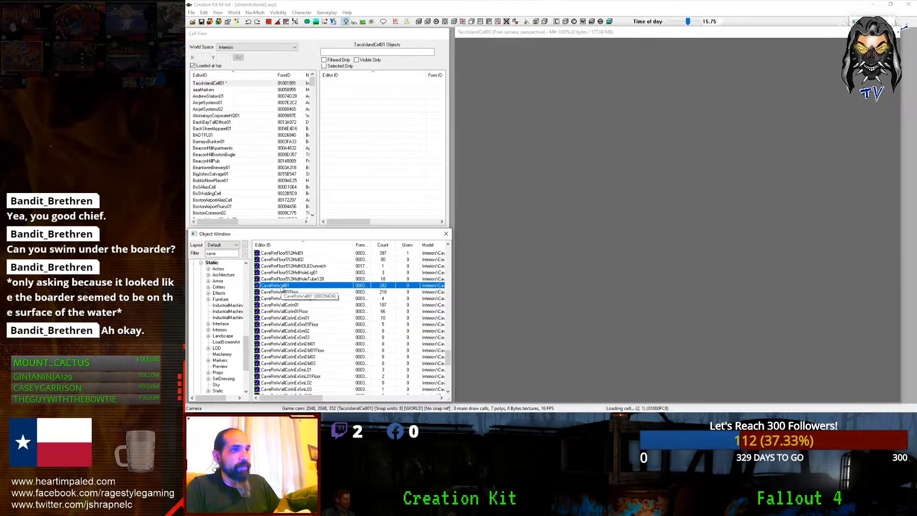
{"action": "left_click_drag", "start_coordinate": [650, 279], "coordinate": [649, 277]}
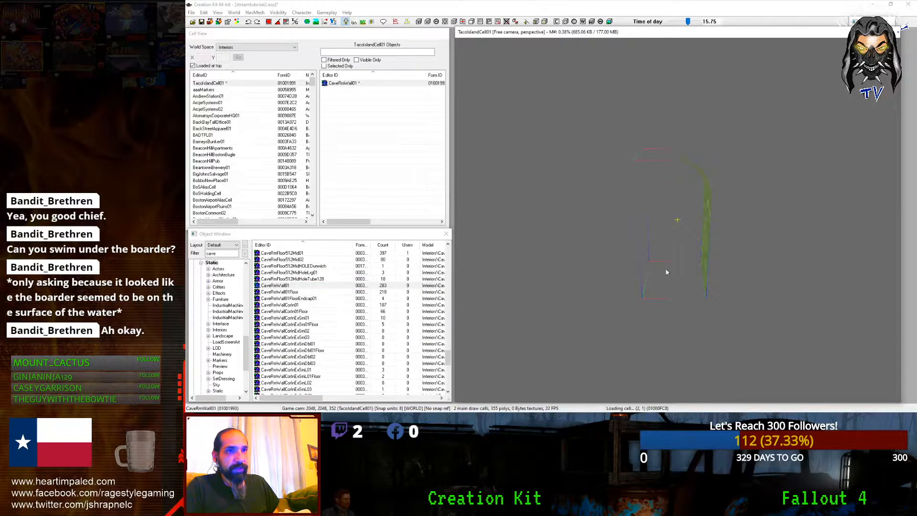
{"action": "key", "text": "shift"}
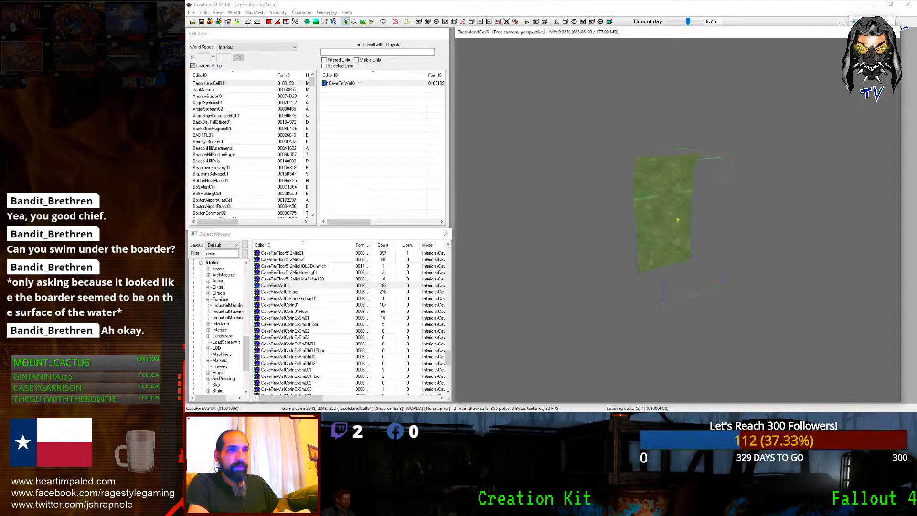
{"action": "key", "text": "Delete"}
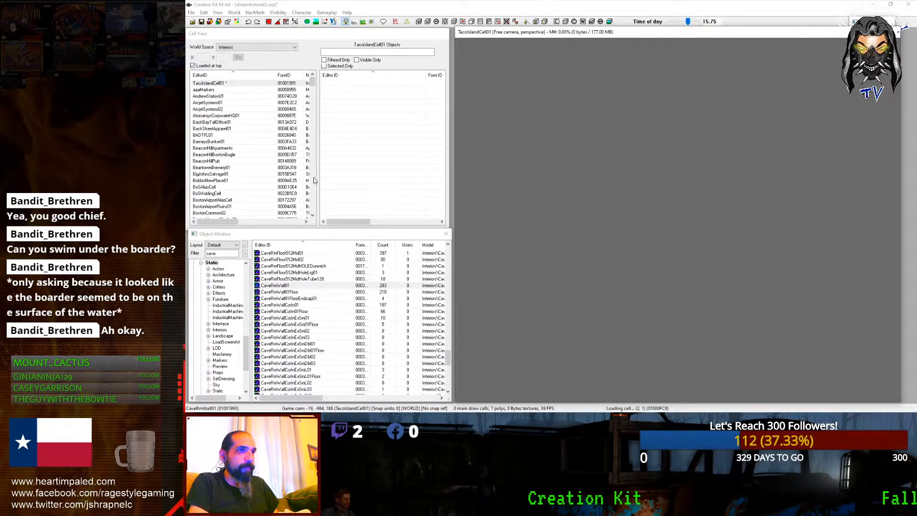
{"action": "left_click", "coordinate": [222, 83]}
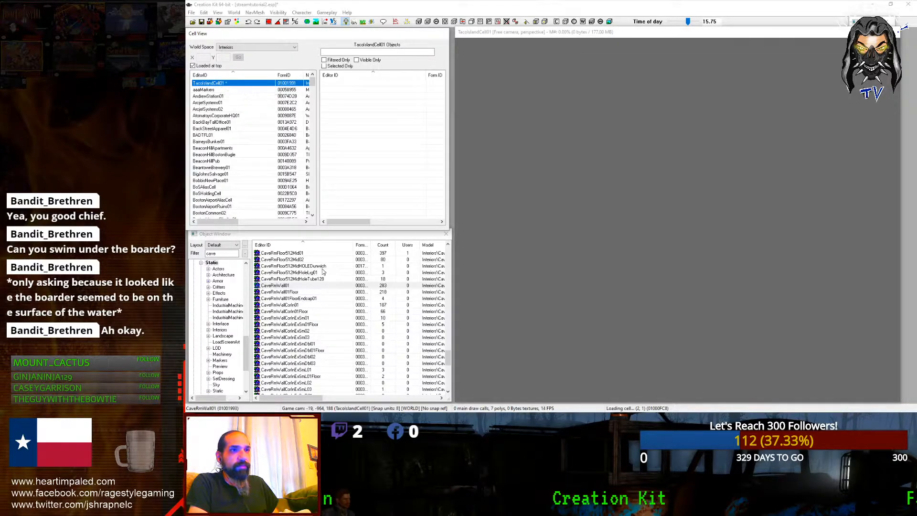
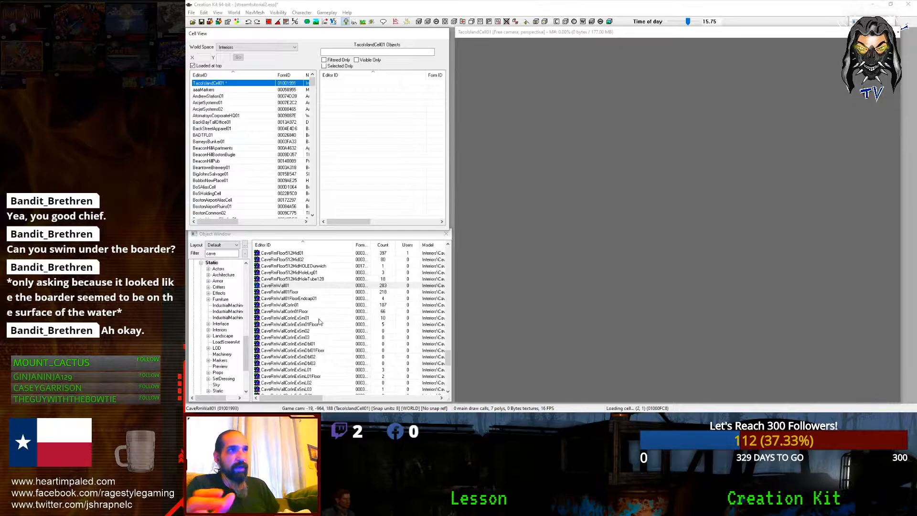
Step: Try a CaveEntr02 cave entrance piece in the cell, then delete it
{"action": "left_click", "coordinate": [279, 24]}
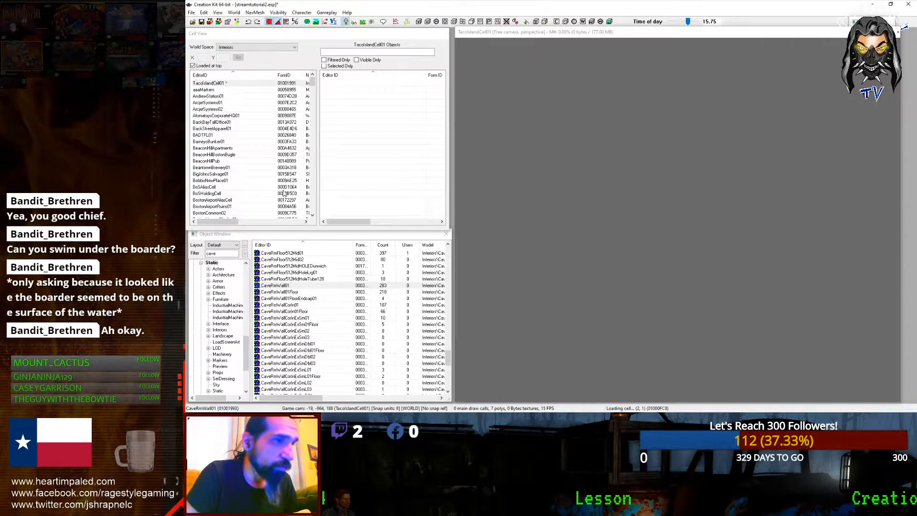
{"action": "scroll", "coordinate": [405, 354], "scroll_direction": "down", "scroll_amount": 2}
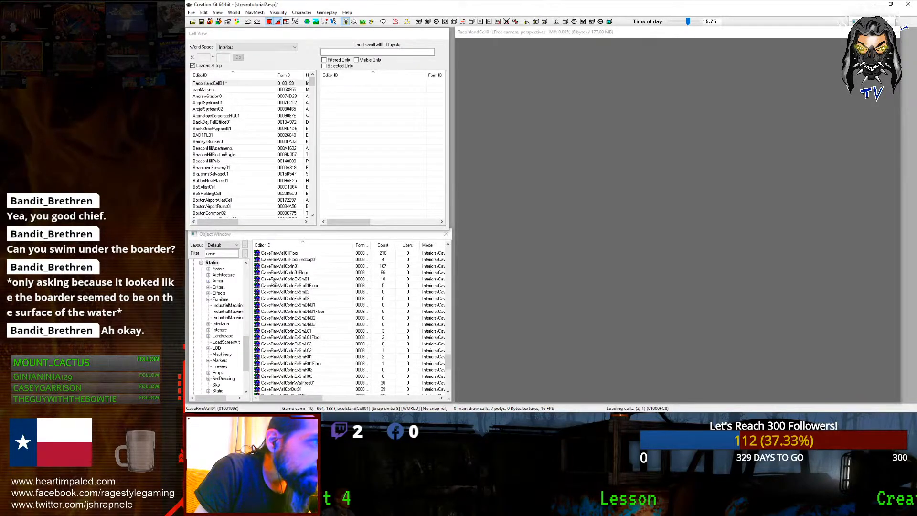
{"action": "left_click", "coordinate": [276, 280]}
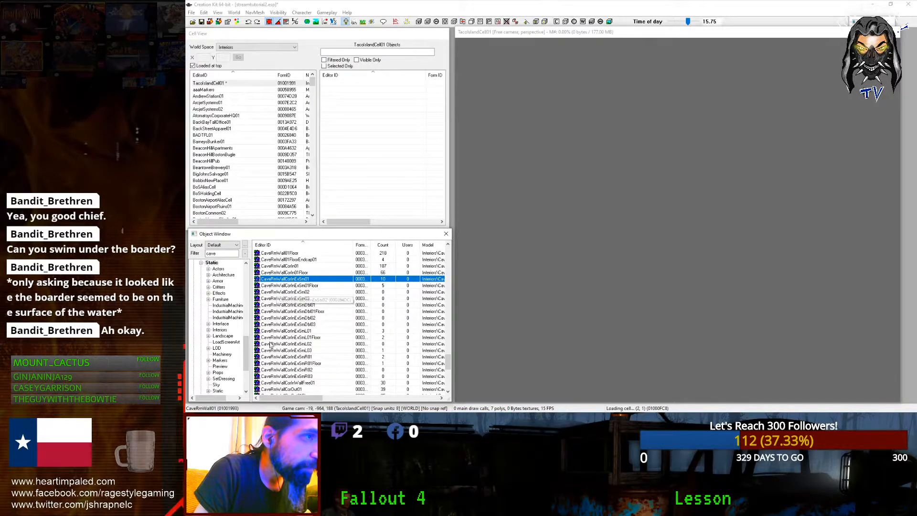
{"action": "scroll", "coordinate": [301, 334], "scroll_direction": "down", "scroll_amount": 8}
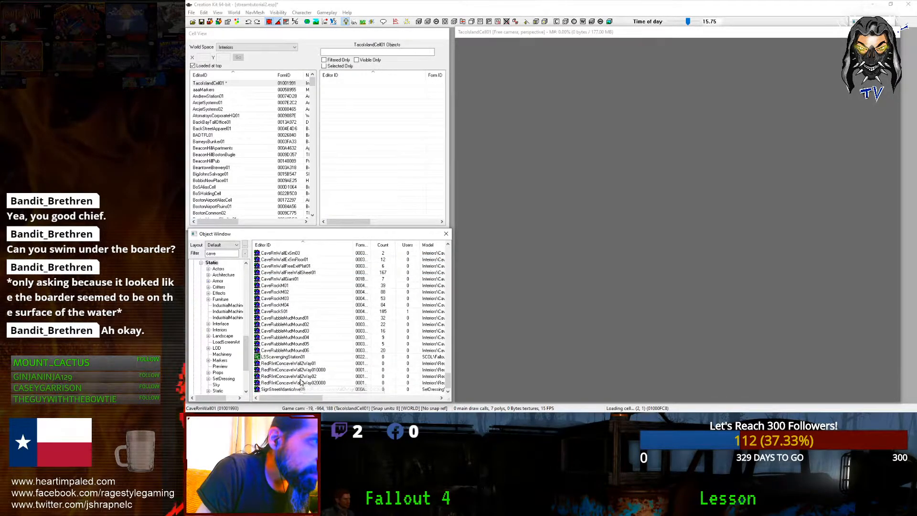
{"action": "scroll", "coordinate": [270, 380], "scroll_direction": "up", "scroll_amount": 8}
{"action": "scroll", "coordinate": [270, 380], "scroll_direction": "up", "scroll_amount": 1}
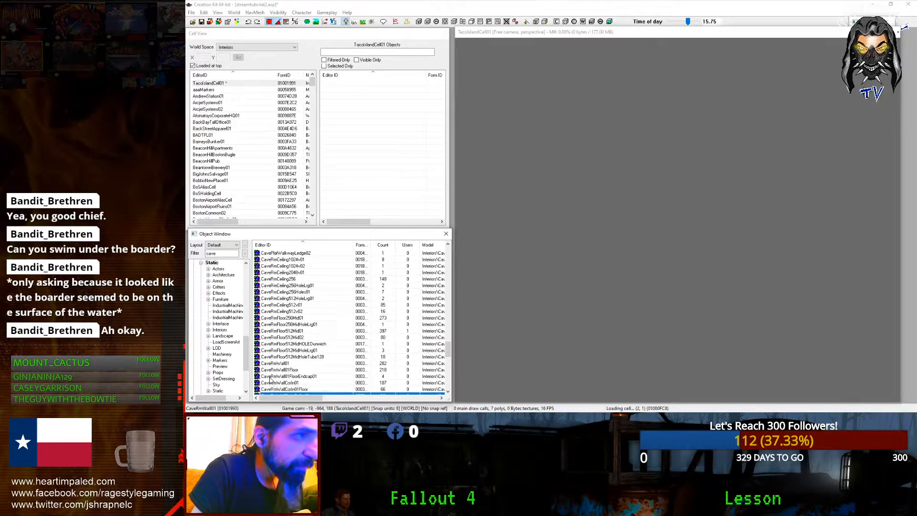
{"action": "scroll", "coordinate": [270, 379], "scroll_direction": "up", "scroll_amount": 8}
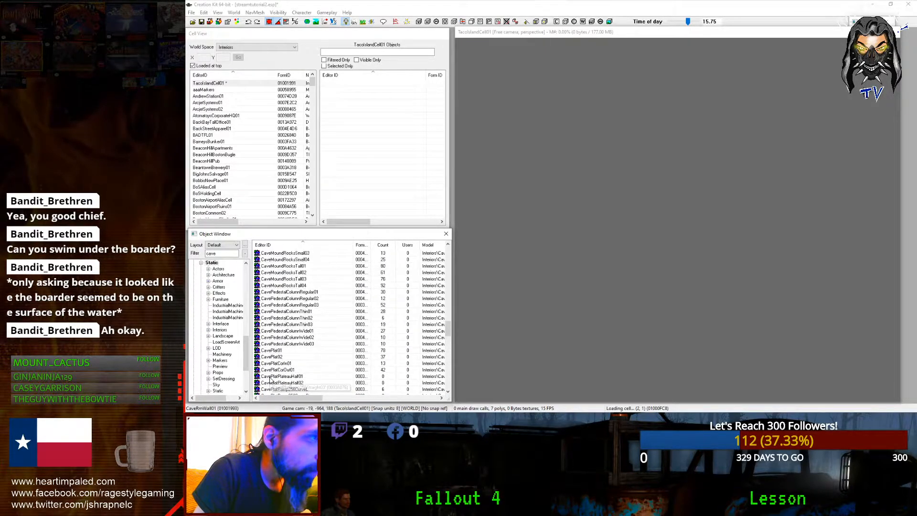
{"action": "scroll", "coordinate": [271, 379], "scroll_direction": "up", "scroll_amount": 8}
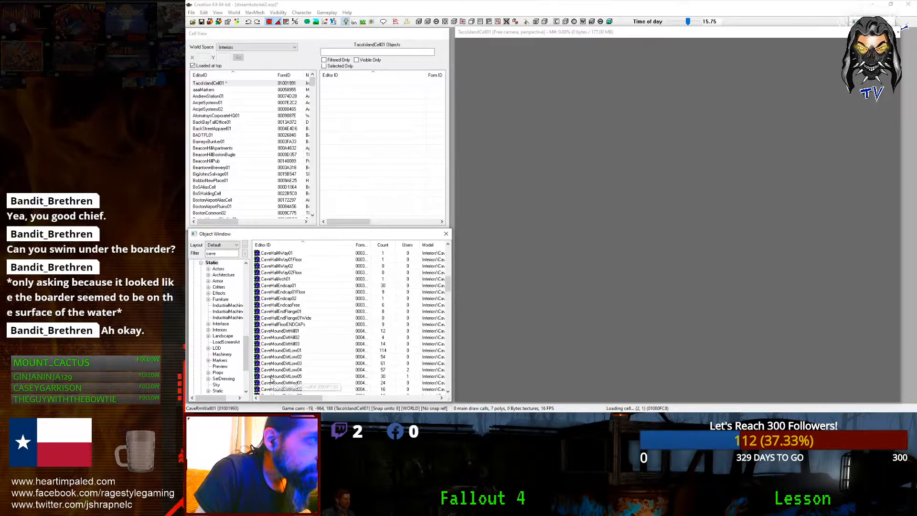
{"action": "scroll", "coordinate": [270, 379], "scroll_direction": "up", "scroll_amount": 7}
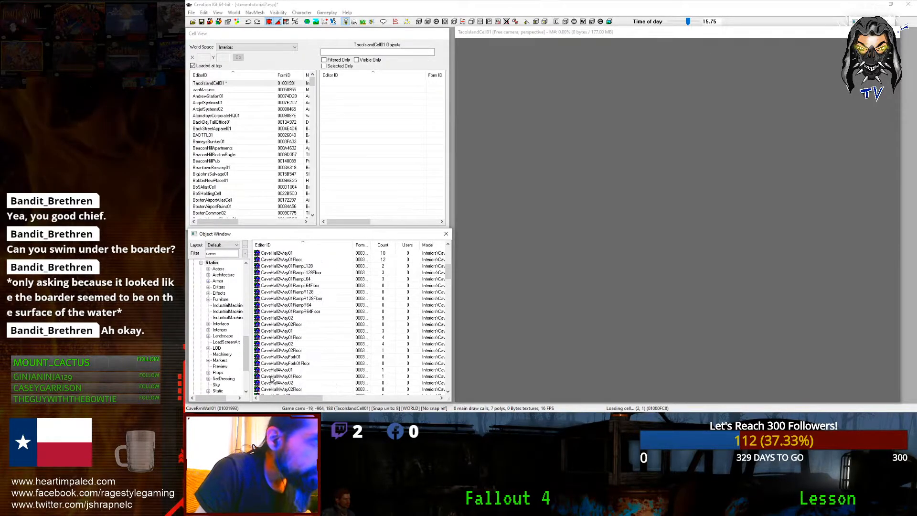
{"action": "scroll", "coordinate": [271, 380], "scroll_direction": "up", "scroll_amount": 4}
{"action": "scroll", "coordinate": [271, 379], "scroll_direction": "up", "scroll_amount": 1}
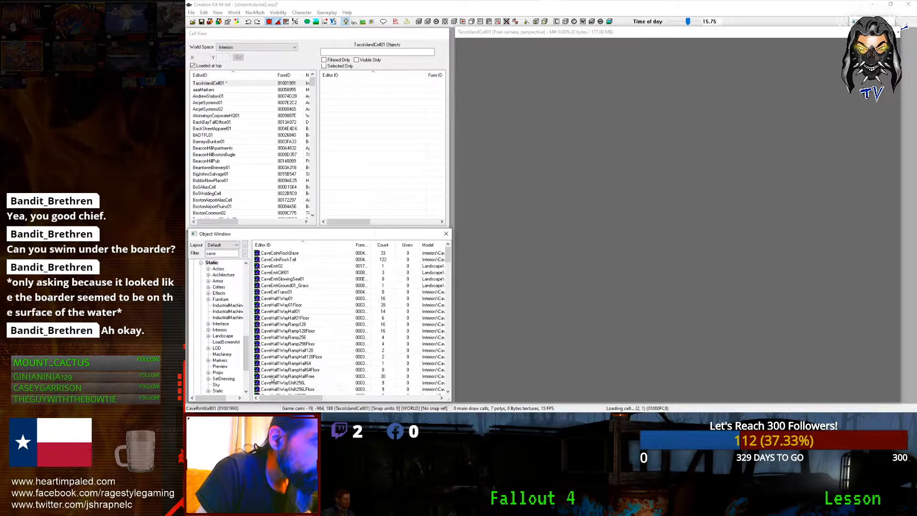
{"action": "left_click", "coordinate": [272, 268]}
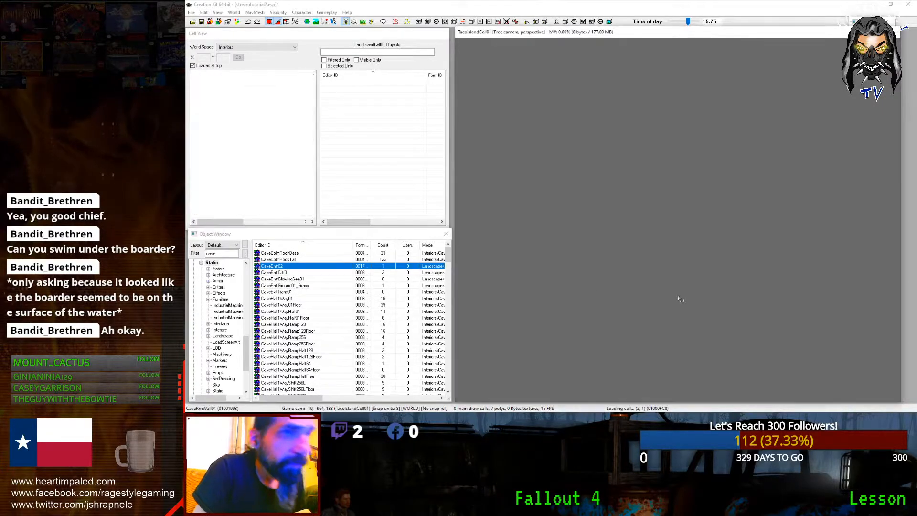
{"action": "left_click_drag", "start_coordinate": [678, 299], "coordinate": [678, 299]}
{"action": "scroll", "coordinate": [678, 299], "scroll_direction": "up", "scroll_amount": 1}
{"action": "key", "text": "Delete"}
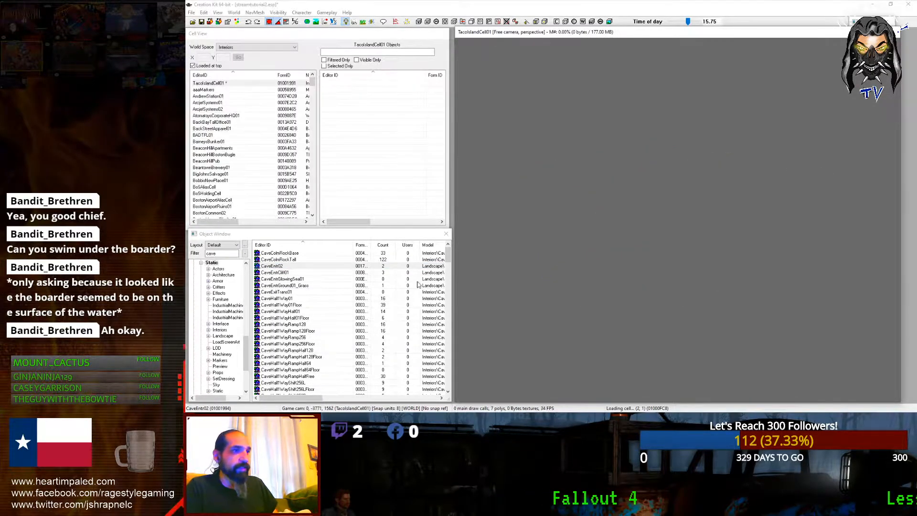
Step: Place a CaveRmWall01Floor piece, inspect it, and delete it
{"action": "left_click", "coordinate": [299, 292]}
{"action": "scroll", "coordinate": [299, 292], "scroll_direction": "down", "scroll_amount": 10}
{"action": "scroll", "coordinate": [299, 292], "scroll_direction": "down", "scroll_amount": 10}
{"action": "scroll", "coordinate": [299, 292], "scroll_direction": "down", "scroll_amount": 10}
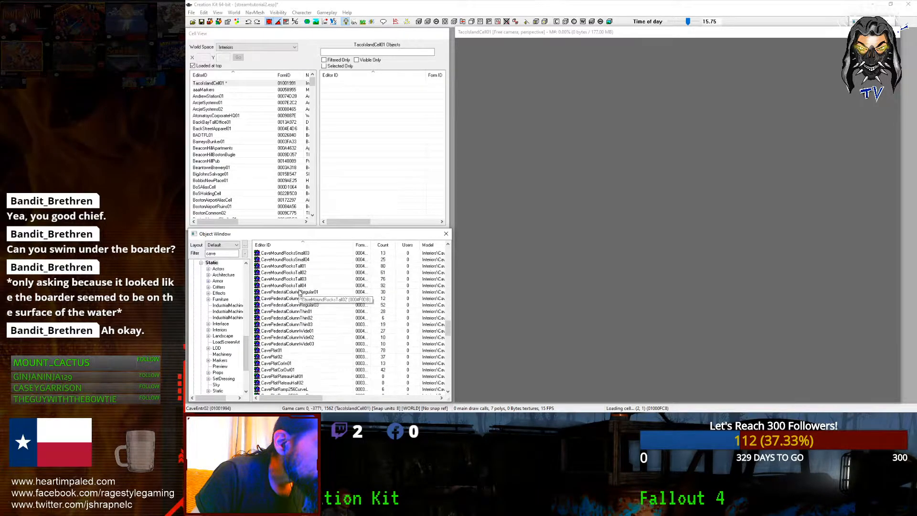
{"action": "scroll", "coordinate": [299, 292], "scroll_direction": "down", "scroll_amount": 10}
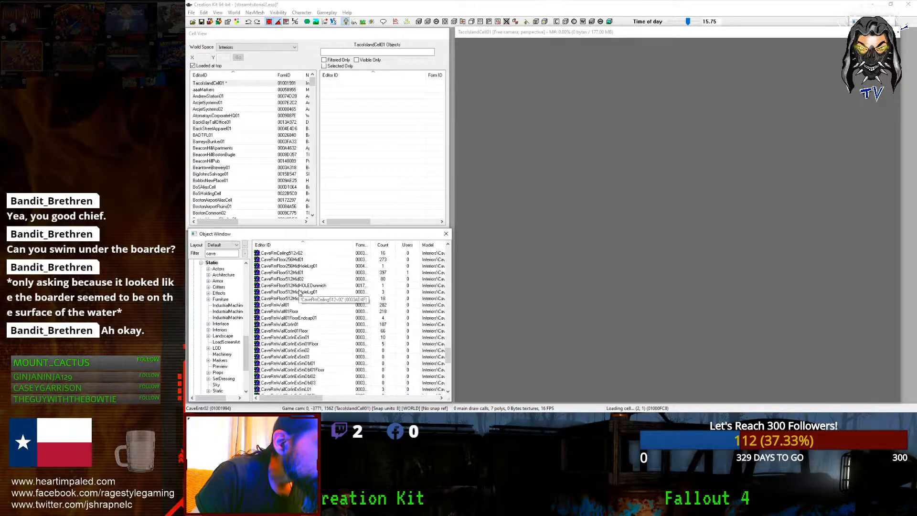
{"action": "scroll", "coordinate": [300, 292], "scroll_direction": "down", "scroll_amount": 1}
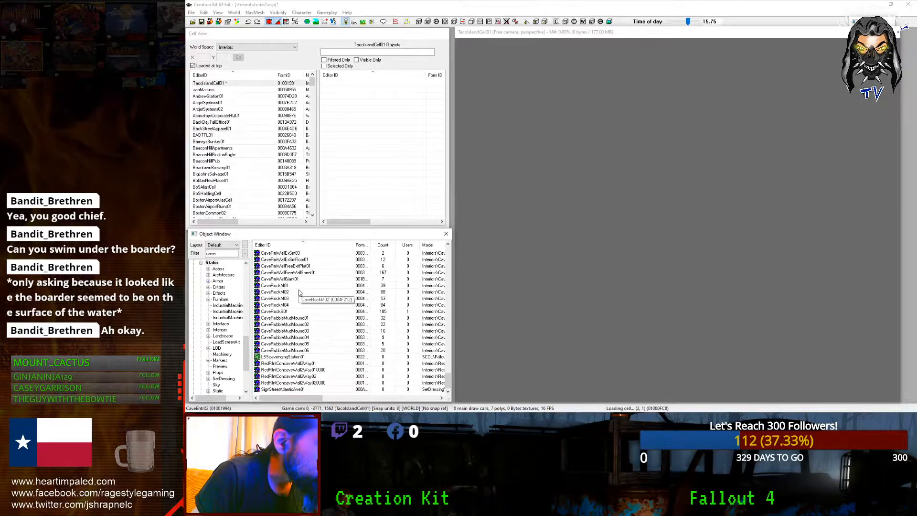
{"action": "scroll", "coordinate": [287, 308], "scroll_direction": "up", "scroll_amount": 4}
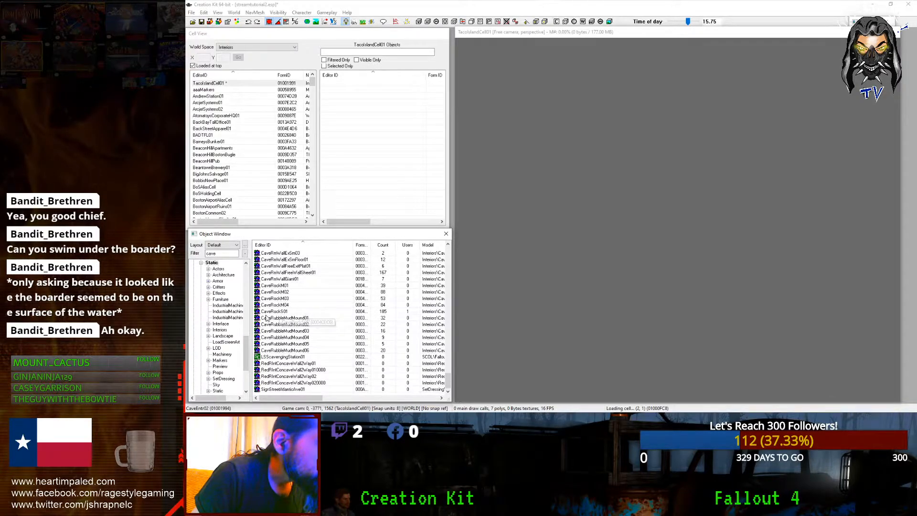
{"action": "scroll", "coordinate": [282, 319], "scroll_direction": "up", "scroll_amount": 8}
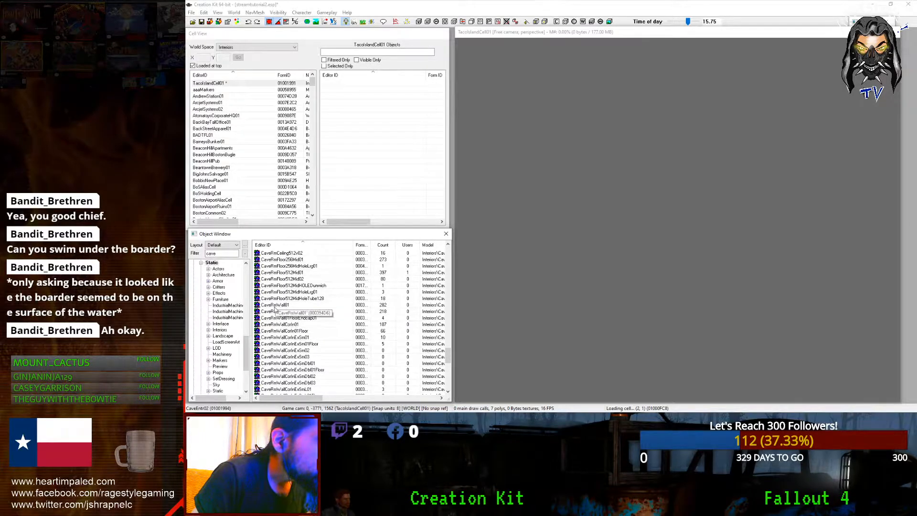
{"action": "left_click_drag", "start_coordinate": [277, 311], "coordinate": [716, 329]}
{"action": "scroll", "coordinate": [716, 328], "scroll_direction": "up", "scroll_amount": 5}
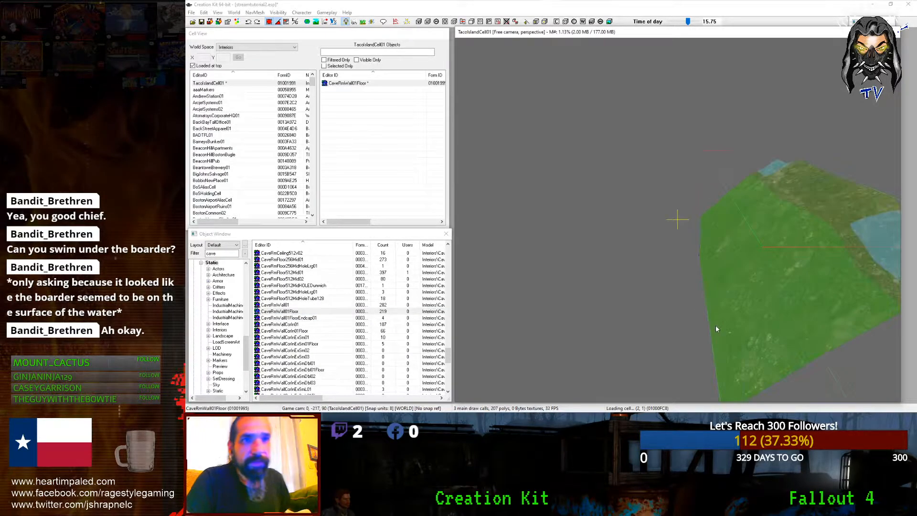
{"action": "mouse_move", "coordinate": [716, 329]}
{"action": "middle_mouse_down", "text": "shift"}
{"action": "mouse_move", "coordinate": [701, 310]}
{"action": "mouse_move", "coordinate": [709, 328]}
{"action": "mouse_move", "coordinate": [744, 337]}
{"action": "mouse_move", "coordinate": [712, 336]}
{"action": "middle_mouse_up", "text": "shift"}
{"action": "scroll", "coordinate": [744, 337], "scroll_direction": "down", "scroll_amount": 4}
{"action": "key", "text": "Delete"}
Step: Test a CaveHall4Way02Floor piece in the cell and remove it
{"action": "scroll", "coordinate": [326, 343], "scroll_direction": "up", "scroll_amount": 1}
{"action": "scroll", "coordinate": [327, 343], "scroll_direction": "up", "scroll_amount": 3}
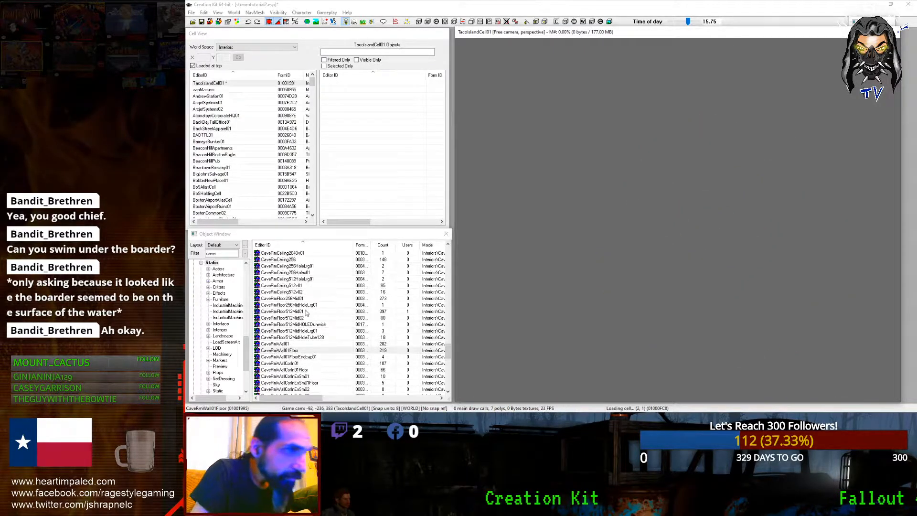
{"action": "scroll", "coordinate": [282, 342], "scroll_direction": "up", "scroll_amount": 5}
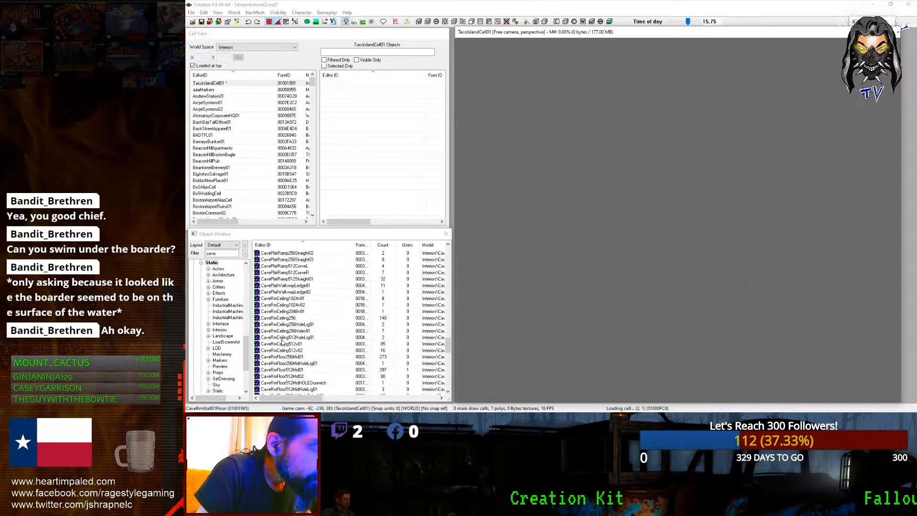
{"action": "scroll", "coordinate": [282, 342], "scroll_direction": "up", "scroll_amount": 8}
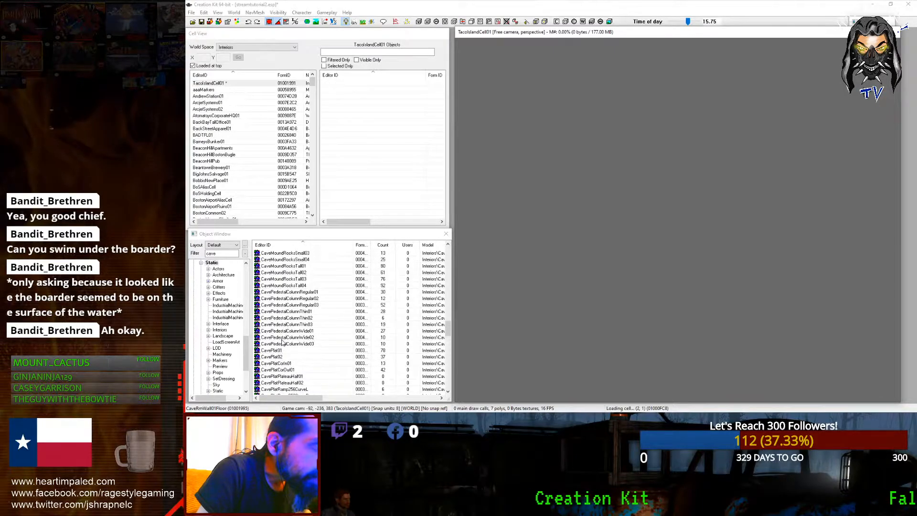
{"action": "scroll", "coordinate": [282, 342], "scroll_direction": "up", "scroll_amount": 11}
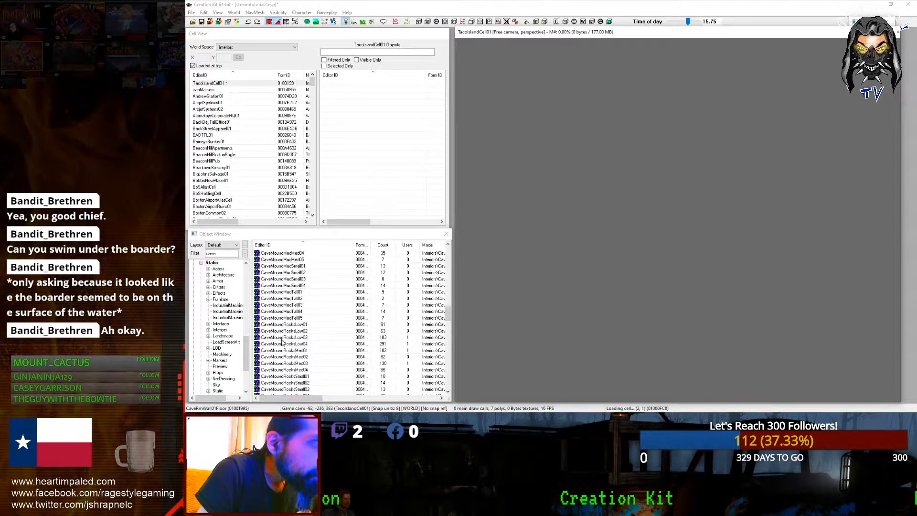
{"action": "scroll", "coordinate": [282, 342], "scroll_direction": "up", "scroll_amount": 5}
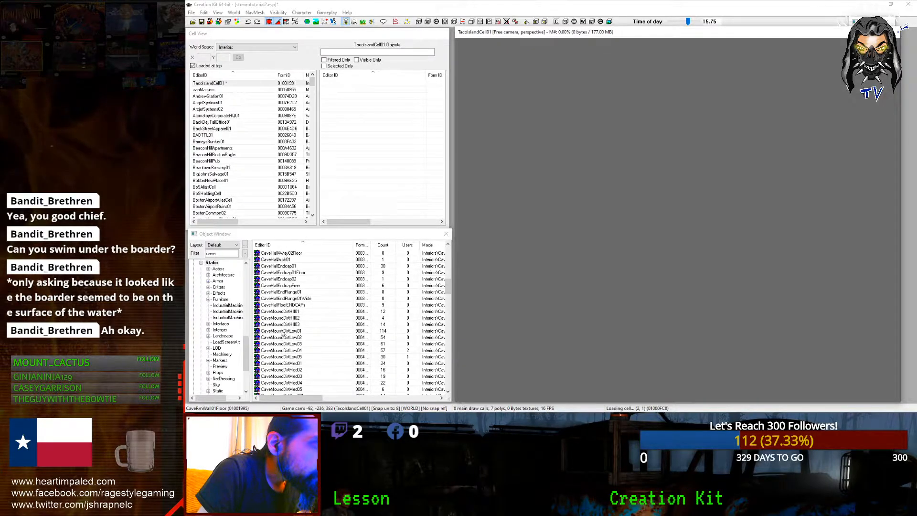
{"action": "left_click", "coordinate": [274, 266]}
{"action": "left_click", "coordinate": [271, 260]}
{"action": "left_click_drag", "start_coordinate": [271, 253], "coordinate": [677, 218]}
{"action": "middle_click_drag", "start_coordinate": [723, 259], "coordinate": [756, 265], "text": "shift"}
{"action": "key", "text": "Delete"}
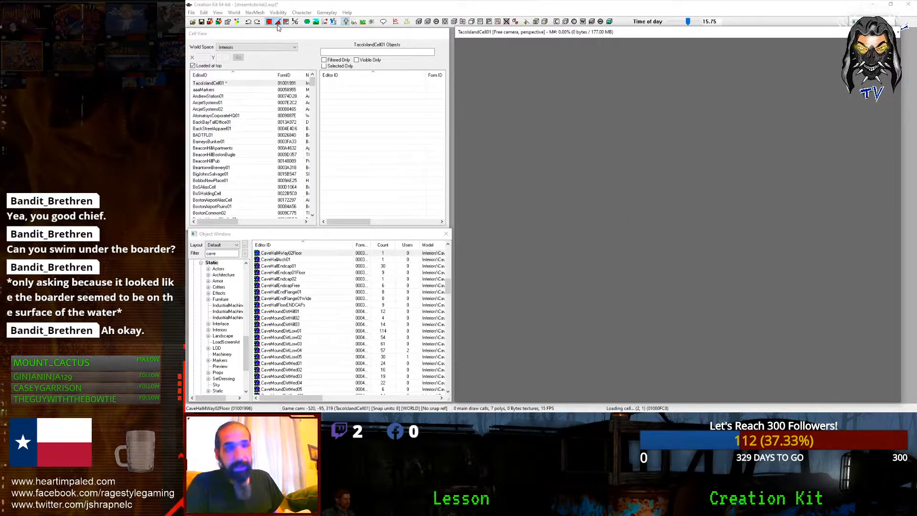
Step: Place a CaveHall1Way01Floor piece in the cell and duplicate it with Ctrl+D
{"action": "left_click", "coordinate": [274, 292]}
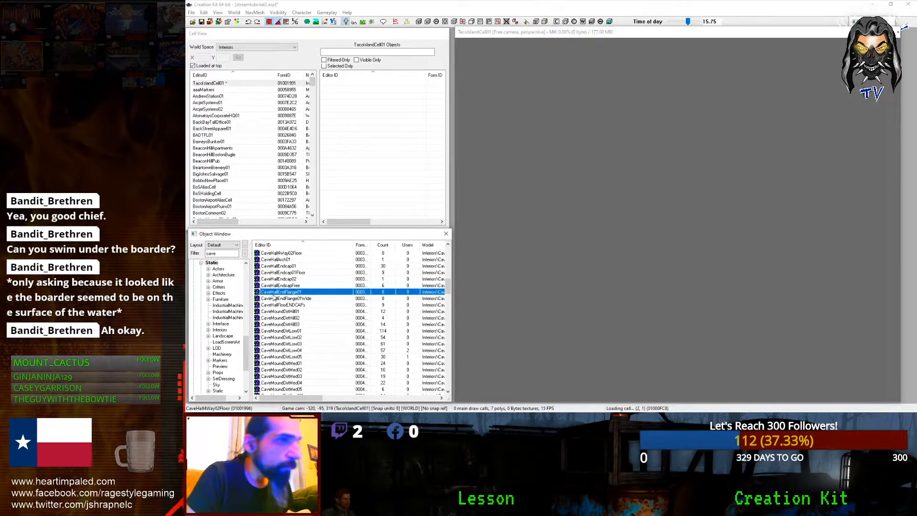
{"action": "scroll", "coordinate": [268, 332], "scroll_direction": "up", "scroll_amount": 2}
{"action": "scroll", "coordinate": [268, 335], "scroll_direction": "up", "scroll_amount": 6}
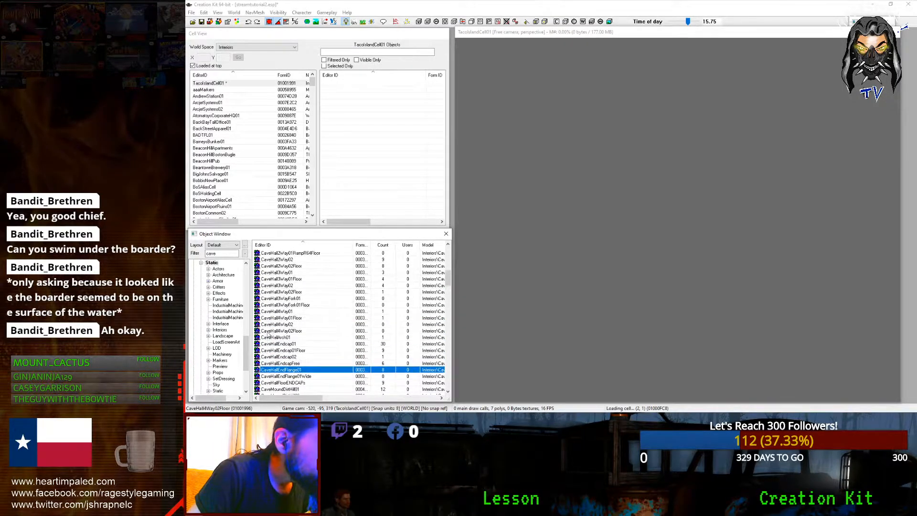
{"action": "scroll", "coordinate": [268, 334], "scroll_direction": "up", "scroll_amount": 6}
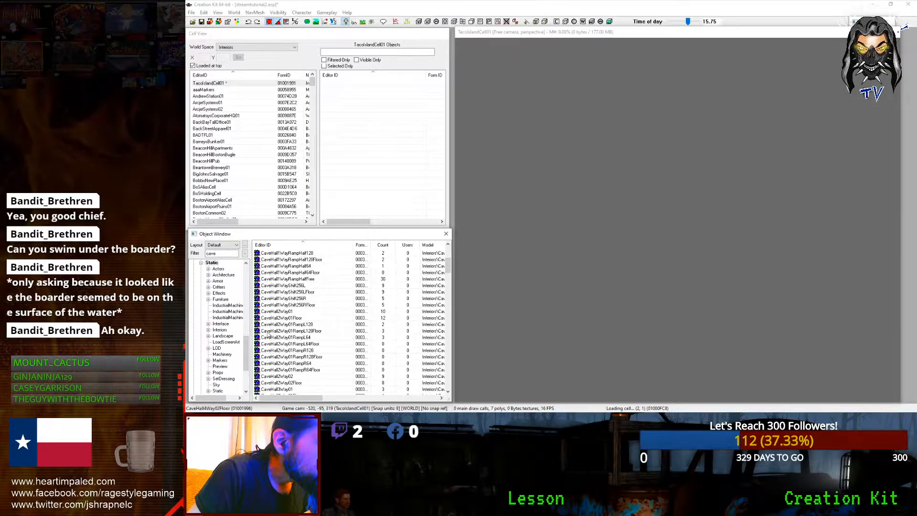
{"action": "left_click_drag", "start_coordinate": [282, 285], "coordinate": [641, 322]}
{"action": "middle_click_drag", "start_coordinate": [641, 326], "coordinate": [580, 351], "text": "shift"}
{"action": "scroll", "coordinate": [560, 347], "scroll_direction": "up", "scroll_amount": 2}
{"action": "scroll", "coordinate": [579, 351], "scroll_direction": "down", "scroll_amount": 1}
{"action": "key", "text": "ctrl+d"}
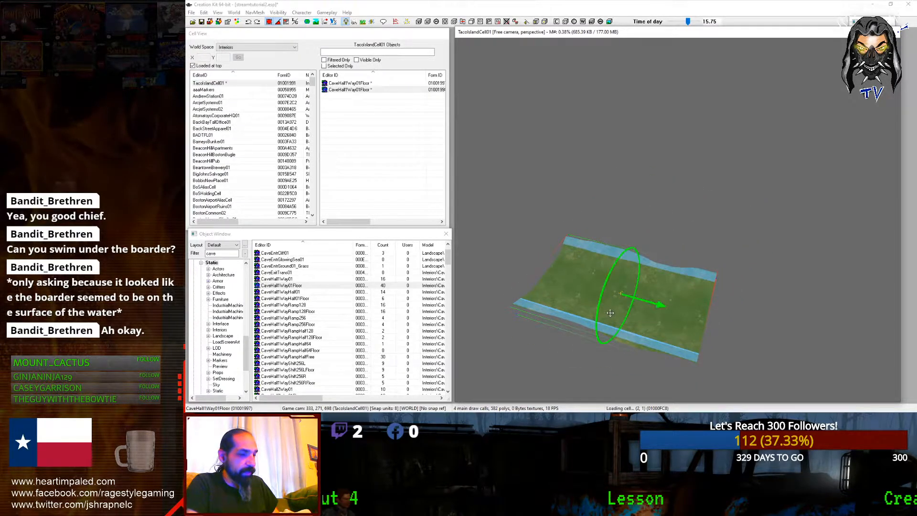
Step: Line up four CaveHall1Way01Floor pieces end to end, then bring up Preferences
{"action": "left_click_drag", "start_coordinate": [609, 302], "coordinate": [807, 347]}
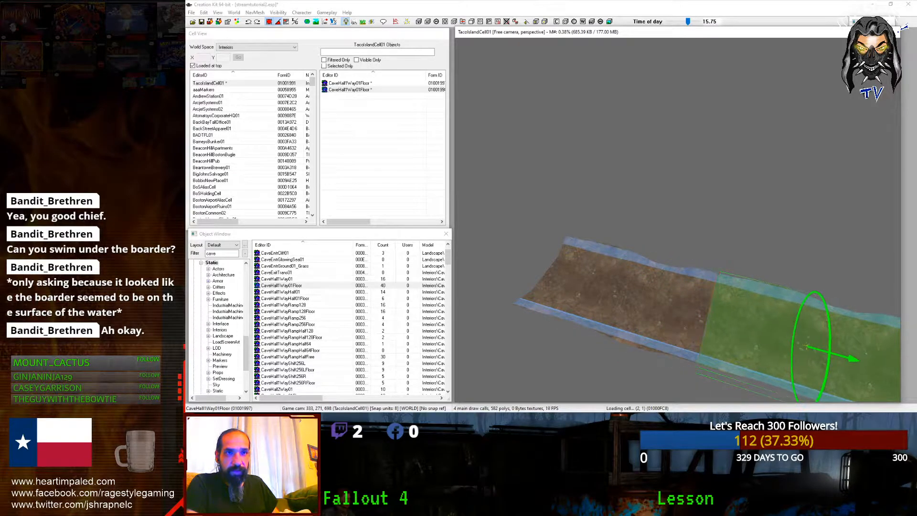
{"action": "scroll", "coordinate": [543, 268], "scroll_direction": "down", "scroll_amount": 2}
{"action": "left_click", "coordinate": [599, 274]}
{"action": "middle_click_drag", "start_coordinate": [600, 274], "coordinate": [680, 305], "text": "shift"}
{"action": "left_click", "coordinate": [717, 303], "text": "ctrl"}
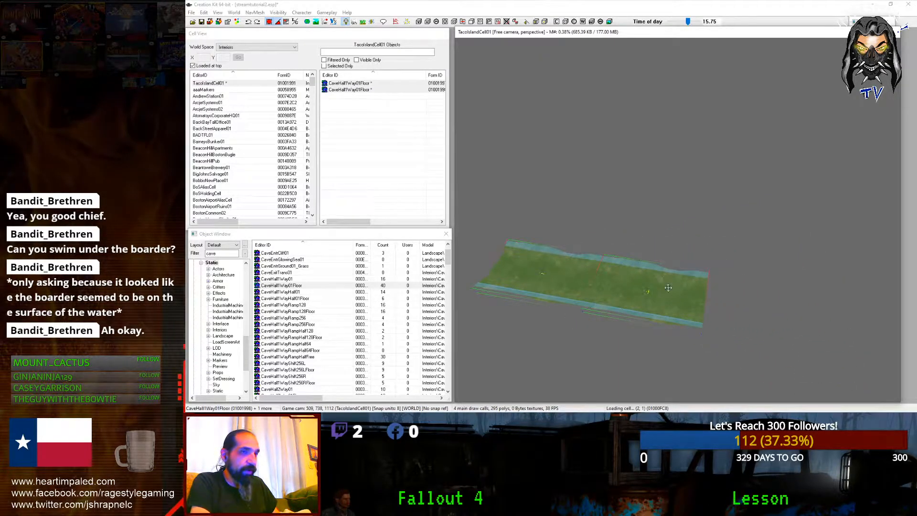
{"action": "key", "text": "ctrl+d"}
{"action": "left_click_drag", "start_coordinate": [669, 287], "coordinate": [762, 312]}
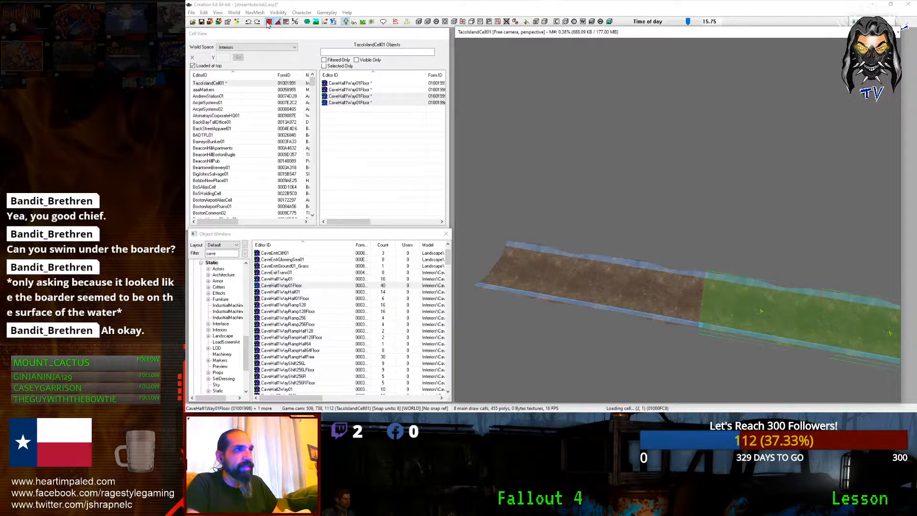
{"action": "left_click", "coordinate": [227, 23]}
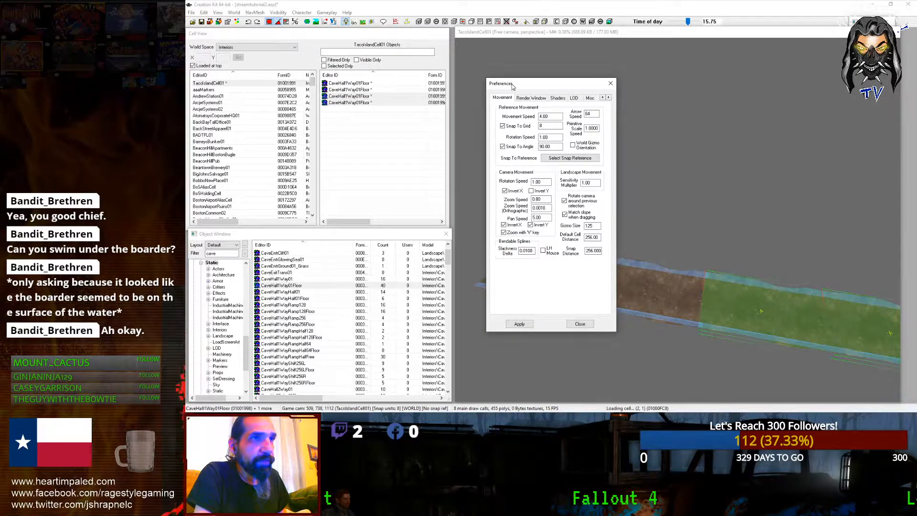
Step: Apply Movement snapping of 32 grid units and 90-degree angles, then close Preferences
{"action": "left_click_drag", "start_coordinate": [512, 86], "coordinate": [521, 108]}
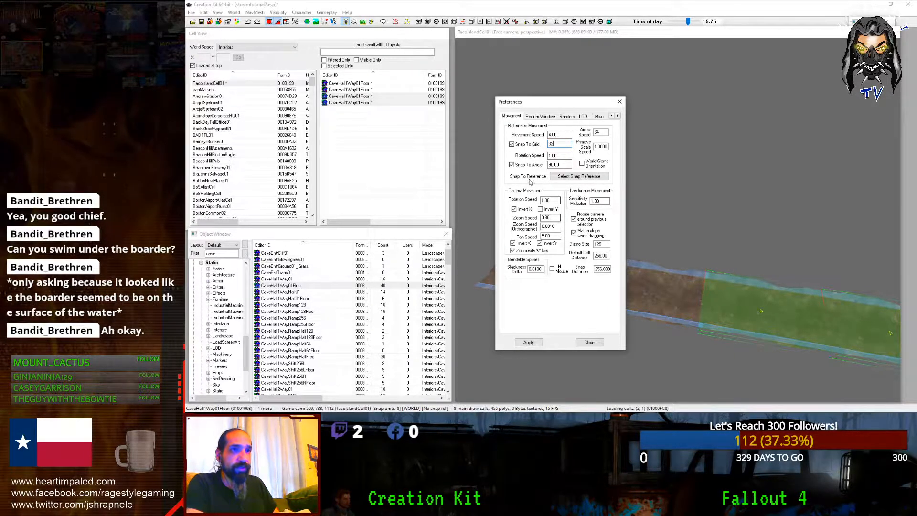
{"action": "double_click", "coordinate": [561, 166]}
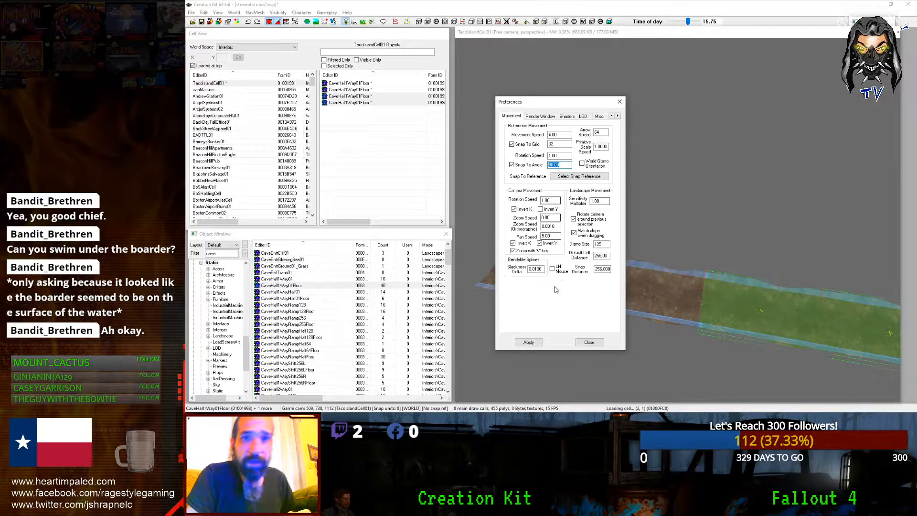
{"action": "left_click", "coordinate": [533, 342]}
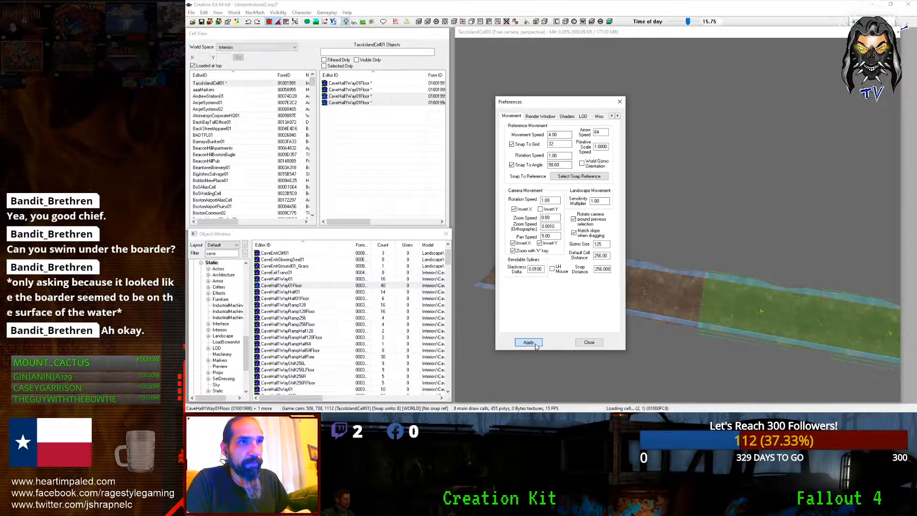
{"action": "left_click", "coordinate": [590, 342]}
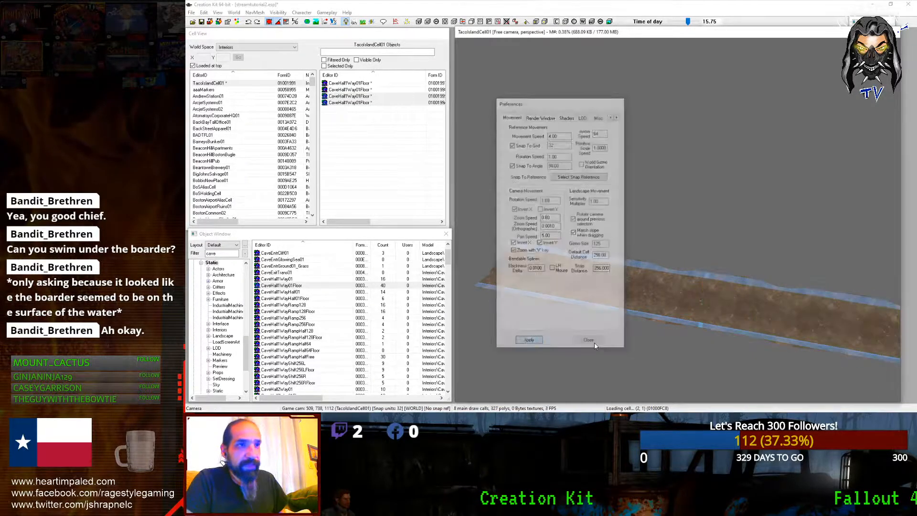
Step: Delete the extra floor pieces and snap the remaining two together
{"action": "left_click", "coordinate": [646, 296]}
{"action": "scroll", "coordinate": [646, 296], "scroll_direction": "down", "scroll_amount": 2}
{"action": "middle_click_drag", "start_coordinate": [647, 296], "coordinate": [555, 321]}
{"action": "key", "text": "Delete"}
{"action": "left_click", "coordinate": [621, 302]}
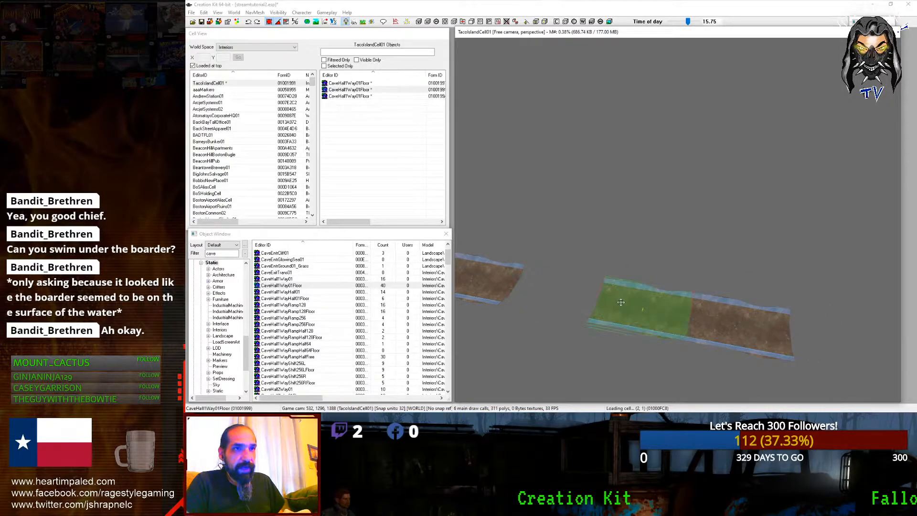
{"action": "left_click_drag", "start_coordinate": [627, 307], "coordinate": [555, 293]}
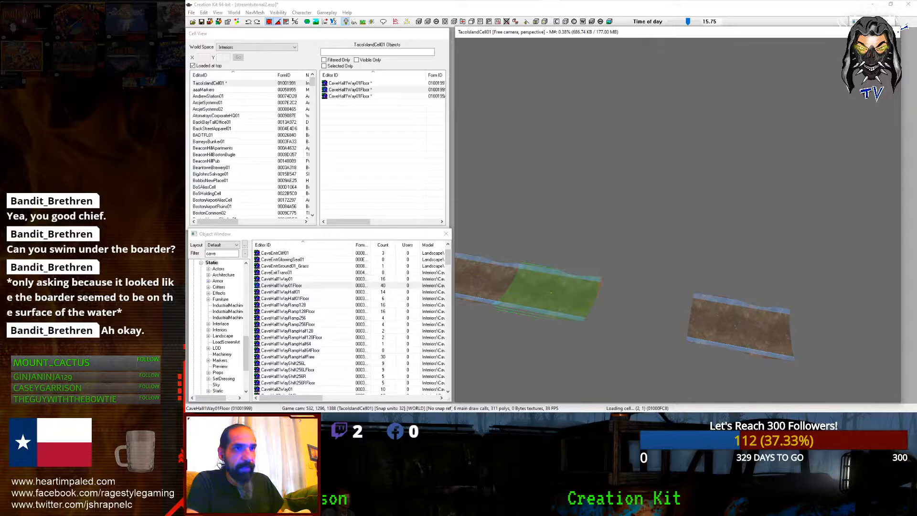
{"action": "left_click", "coordinate": [624, 312]}
{"action": "left_click", "coordinate": [738, 329]}
{"action": "left_click_drag", "start_coordinate": [738, 329], "coordinate": [639, 311]}
{"action": "scroll", "coordinate": [650, 316], "scroll_direction": "down", "scroll_amount": 4}
{"action": "middle_click_drag", "start_coordinate": [652, 319], "coordinate": [683, 316], "text": "shift"}
{"action": "key", "text": "Delete"}
{"action": "middle_click_drag", "start_coordinate": [631, 286], "coordinate": [639, 286], "text": "shift"}
{"action": "scroll", "coordinate": [639, 285], "scroll_direction": "up", "scroll_amount": 3}
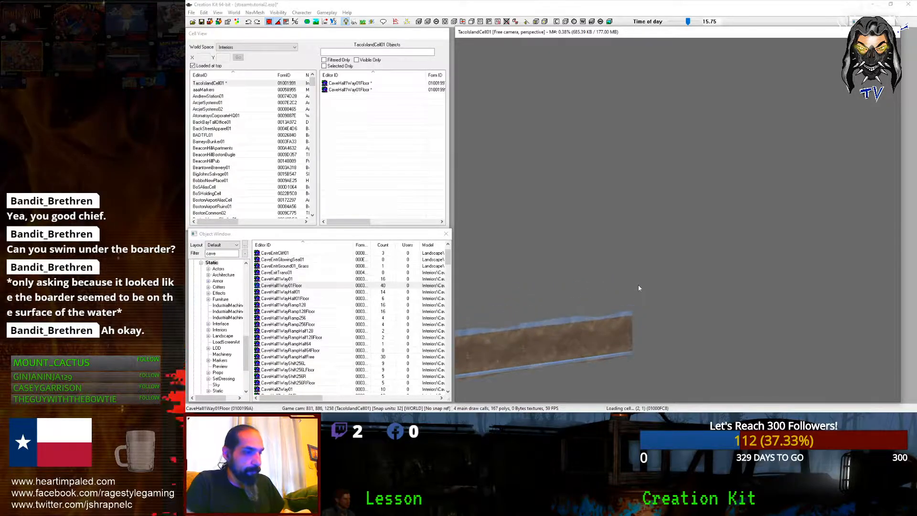
{"action": "left_click", "coordinate": [543, 350]}
{"action": "middle_click_drag", "start_coordinate": [542, 350], "coordinate": [654, 310], "text": "shift"}
{"action": "scroll", "coordinate": [645, 331], "scroll_direction": "up", "scroll_amount": 3}
Step: Duplicate a floor piece and cycle the copy to the CaveHall1Way01 hall section
{"action": "key", "text": "ctrl+d"}
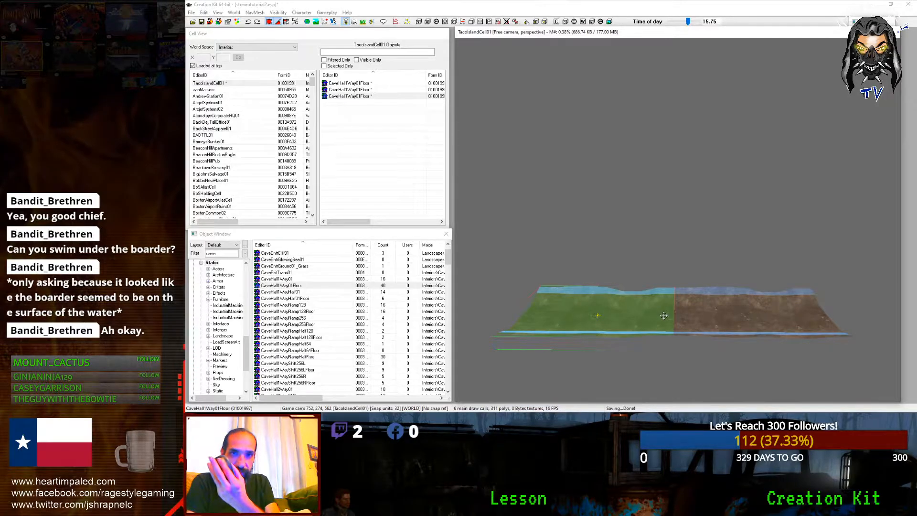
{"action": "key", "text": "KP_Add"}
{"action": "key", "text": "KP_Add"}
{"action": "key", "text": "KP_Add"}
{"action": "key", "text": "KP_Add"}
{"action": "key", "text": "KP_Add"}
{"action": "key", "text": "KP_Add"}
{"action": "key", "text": "KP_Add"}
{"action": "key", "text": "KP_Add"}
{"action": "key", "text": "KP_Add"}
{"action": "key", "text": "KP_Add"}
{"action": "key", "text": "KP_Add"}
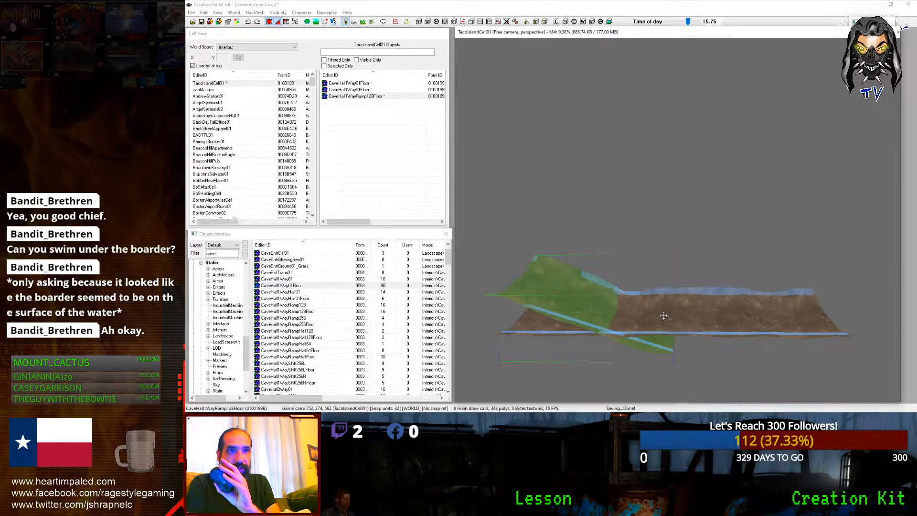
{"action": "key", "text": "KP_Add"}
{"action": "key", "text": "KP_Add"}
{"action": "key", "text": "KP_Add"}
{"action": "key", "text": "KP_Add"}
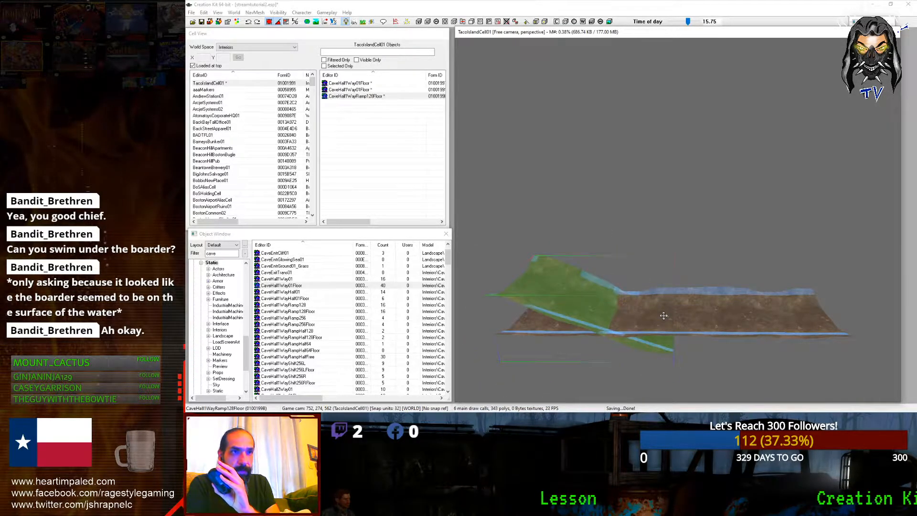
{"action": "key", "text": "KP_Add"}
{"action": "key", "text": "KP_Add"}
{"action": "key", "text": "KP_Add"}
{"action": "key", "text": "KP_Add"}
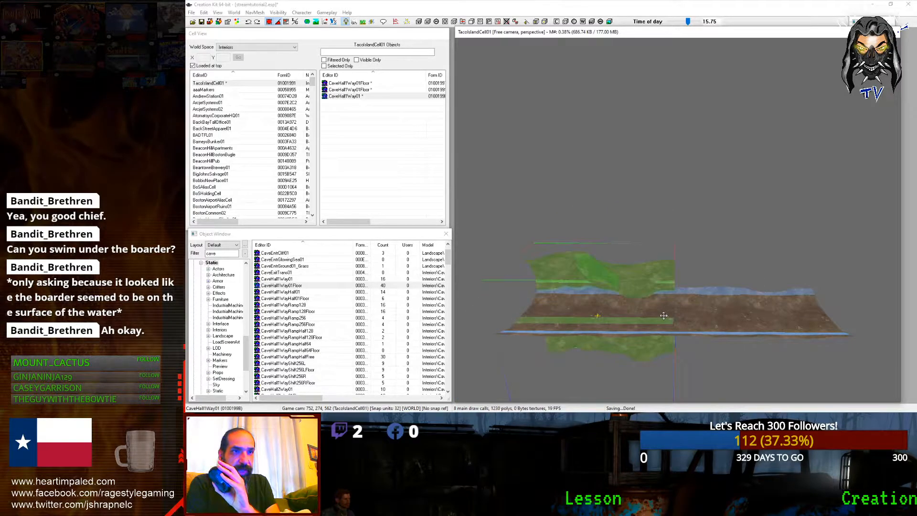
{"action": "key", "text": "KP_Add"}
{"action": "key", "text": "KP_Add"}
{"action": "key", "text": "KP_Add"}
{"action": "key", "text": "KP_Add"}
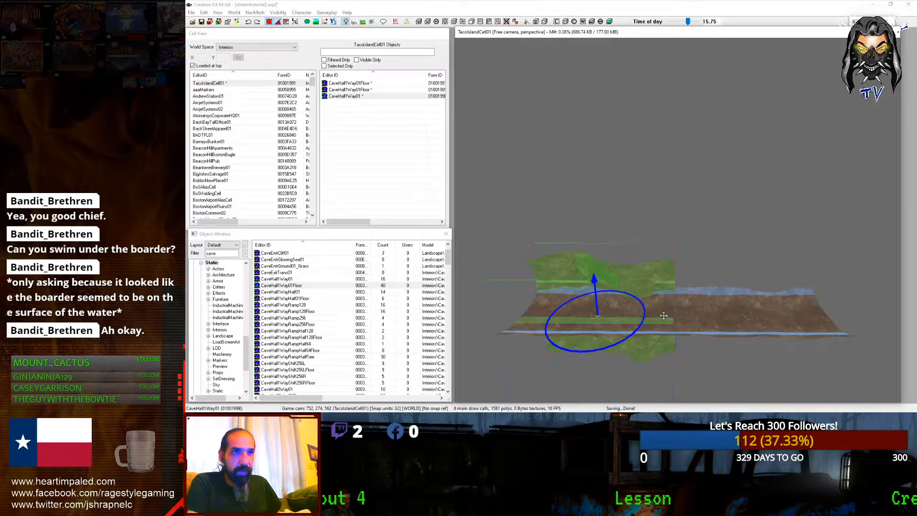
{"action": "key", "text": "KP_Add"}
Step: Lower the CaveHall1Way01 section onto the floor and slide it over the strip
{"action": "middle_click_drag", "start_coordinate": [680, 244], "coordinate": [636, 222], "text": "shift"}
{"action": "key", "text": "z"}
{"action": "left_click_drag", "start_coordinate": [636, 223], "coordinate": [636, 238]}
{"action": "middle_click_drag", "start_coordinate": [620, 191], "coordinate": [697, 236], "text": "shift"}
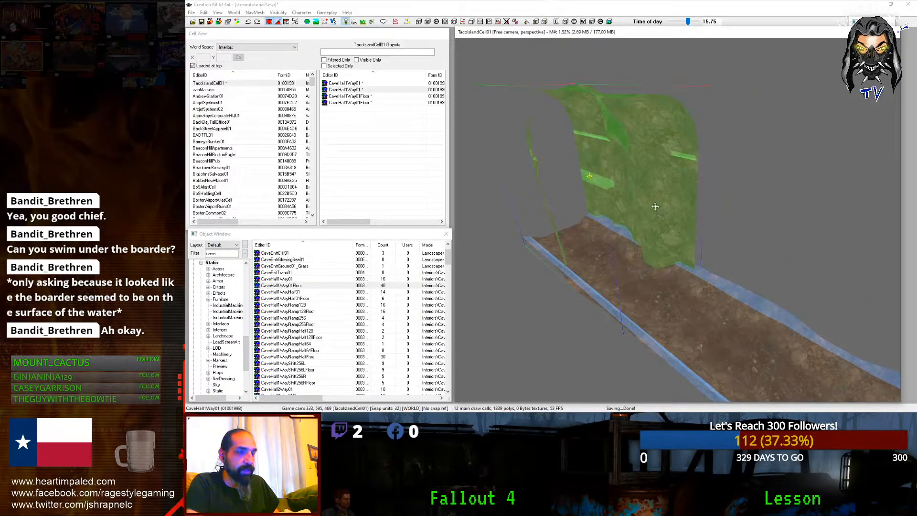
{"action": "left_click_drag", "start_coordinate": [589, 176], "coordinate": [619, 189]}
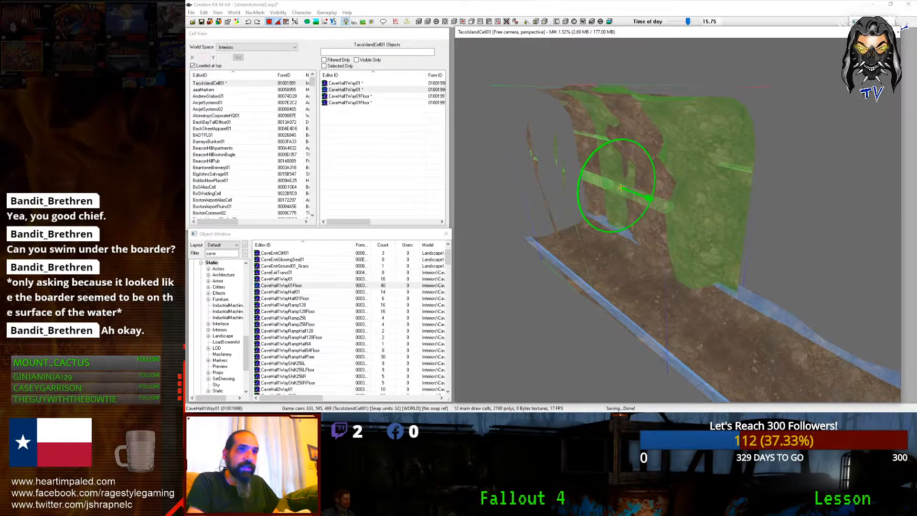
{"action": "left_click_drag", "start_coordinate": [620, 188], "coordinate": [789, 253]}
Step: Inspect the closed passage from both ends and select the cave floor piece
{"action": "scroll", "coordinate": [789, 254], "scroll_direction": "down", "scroll_amount": 5}
{"action": "middle_click_drag", "start_coordinate": [789, 253], "coordinate": [767, 188], "text": "shift"}
{"action": "scroll", "coordinate": [750, 184], "scroll_direction": "up", "scroll_amount": 5}
{"action": "scroll", "coordinate": [766, 188], "scroll_direction": "down", "scroll_amount": 5}
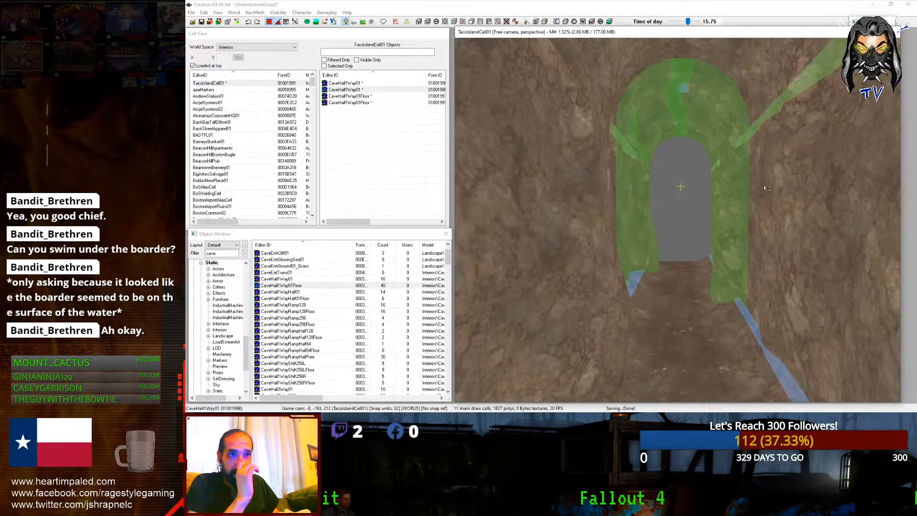
{"action": "middle_click_drag", "start_coordinate": [751, 221], "coordinate": [637, 243], "text": "shift"}
{"action": "scroll", "coordinate": [637, 243], "scroll_direction": "up", "scroll_amount": 4}
{"action": "scroll", "coordinate": [640, 249], "scroll_direction": "up", "scroll_amount": 3}
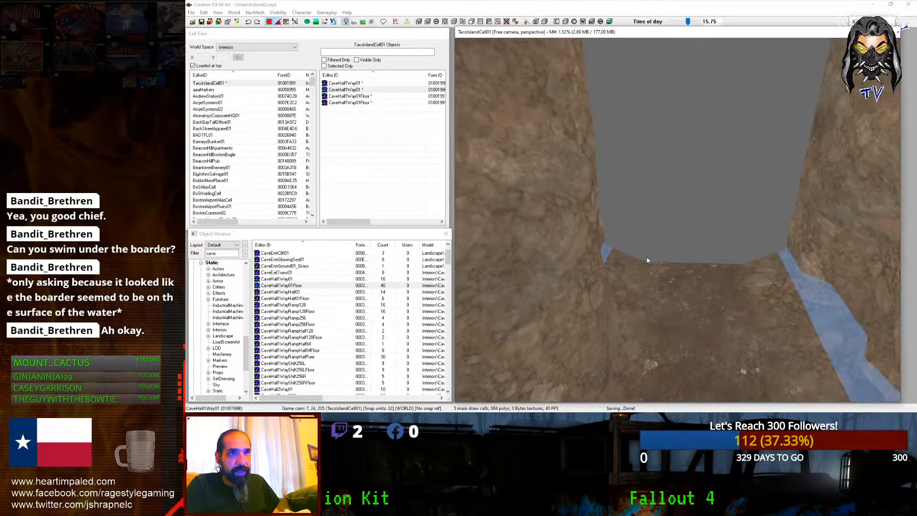
{"action": "left_click", "coordinate": [648, 280]}
{"action": "scroll", "coordinate": [648, 280], "scroll_direction": "down", "scroll_amount": 4}
{"action": "middle_click_drag", "start_coordinate": [648, 280], "coordinate": [578, 270], "text": "shift"}
Step: Move the floor piece to the hall end and raise it as a CaveHall1WayRamp128Floor ramp
{"action": "scroll", "coordinate": [579, 270], "scroll_direction": "up", "scroll_amount": 1}
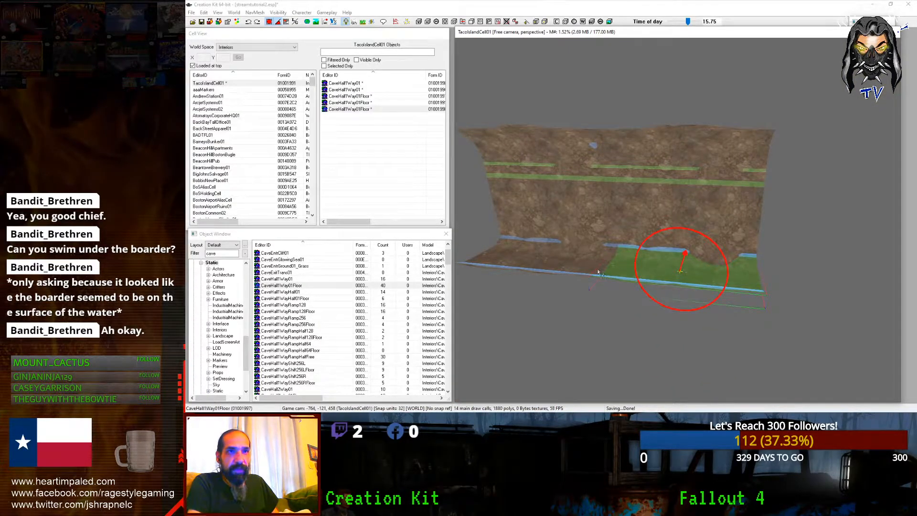
{"action": "left_click_drag", "start_coordinate": [599, 273], "coordinate": [760, 283]}
{"action": "middle_click_drag", "start_coordinate": [597, 269], "coordinate": [561, 274], "text": "shift"}
{"action": "scroll", "coordinate": [560, 274], "scroll_direction": "down", "scroll_amount": 3, "text": "alt"}
{"action": "scroll", "coordinate": [561, 273], "scroll_direction": "down", "scroll_amount": 4, "text": "alt"}
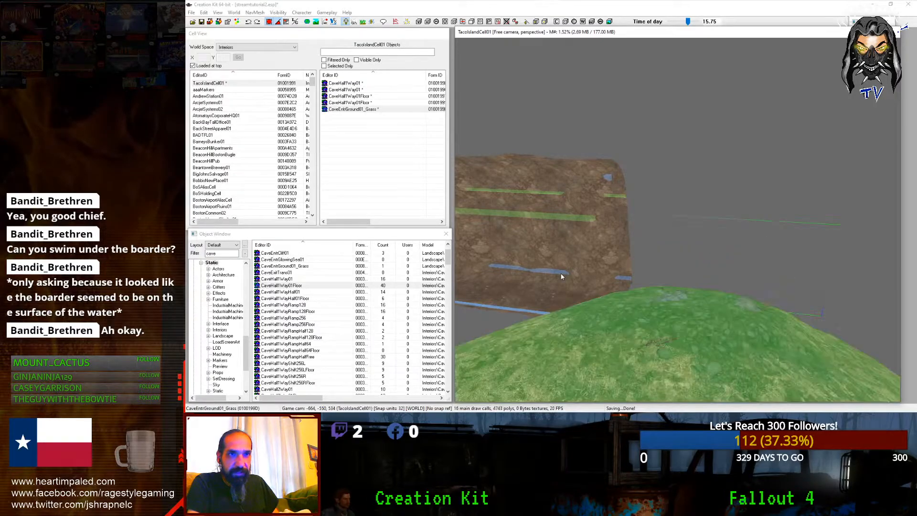
{"action": "scroll", "coordinate": [562, 277], "scroll_direction": "down", "scroll_amount": 4, "text": "alt"}
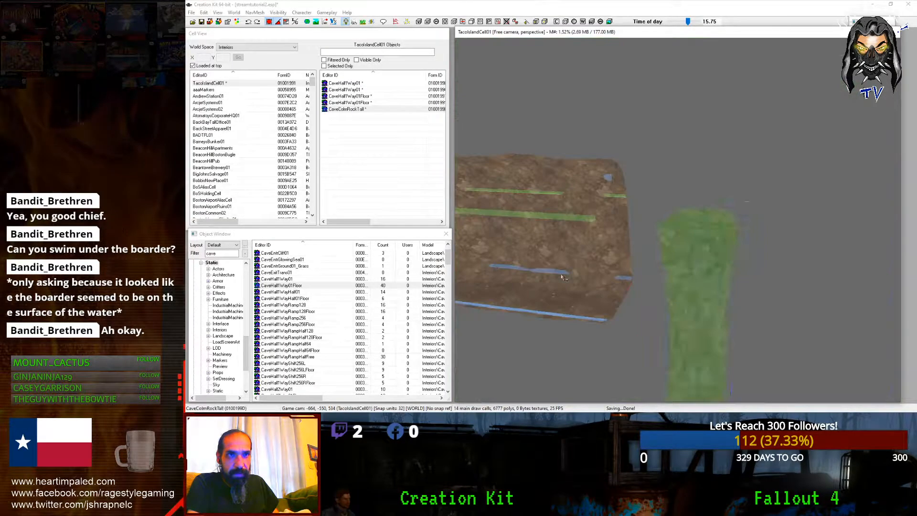
{"action": "scroll", "coordinate": [562, 277], "scroll_direction": "down", "scroll_amount": 2, "text": "alt"}
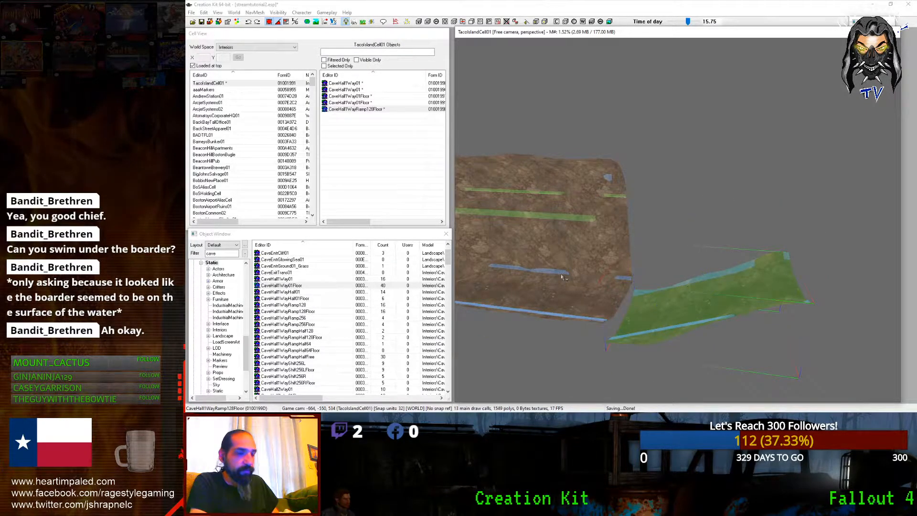
{"action": "left_click_drag", "start_coordinate": [562, 277], "coordinate": [563, 259]}
{"action": "scroll", "coordinate": [562, 277], "scroll_direction": "up", "scroll_amount": 3}
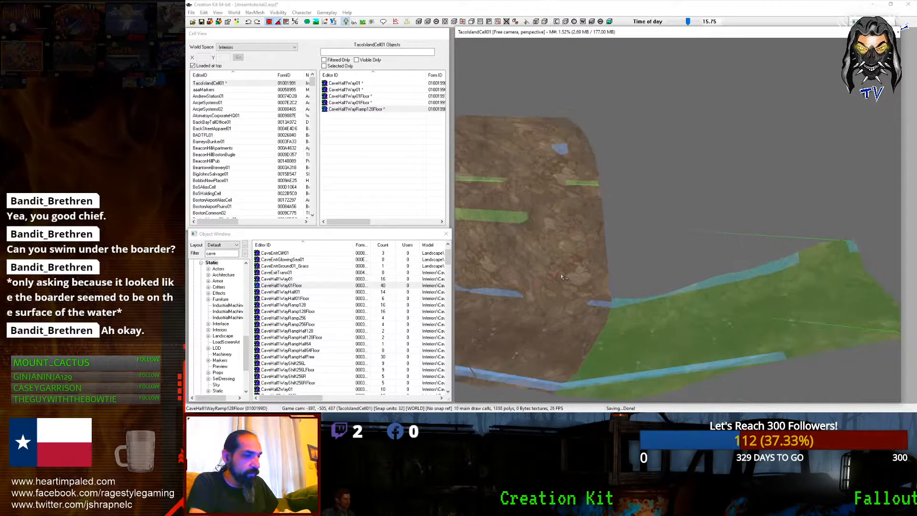
{"action": "scroll", "coordinate": [562, 277], "scroll_direction": "down", "scroll_amount": 2}
{"action": "scroll", "coordinate": [572, 277], "scroll_direction": "up", "scroll_amount": 2}
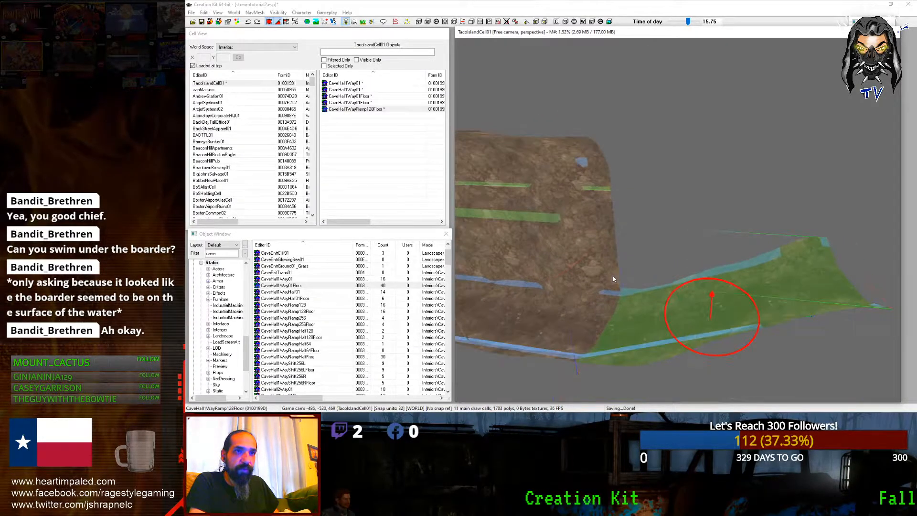
Step: Duplicate the ramp floor to create the matching CaveHall1WayRamp128 hall piece
{"action": "key", "text": "ctrl+d"}
{"action": "middle_click_drag", "start_coordinate": [646, 293], "coordinate": [651, 296], "text": "shift"}
{"action": "scroll", "coordinate": [650, 295], "scroll_direction": "down", "scroll_amount": 2}
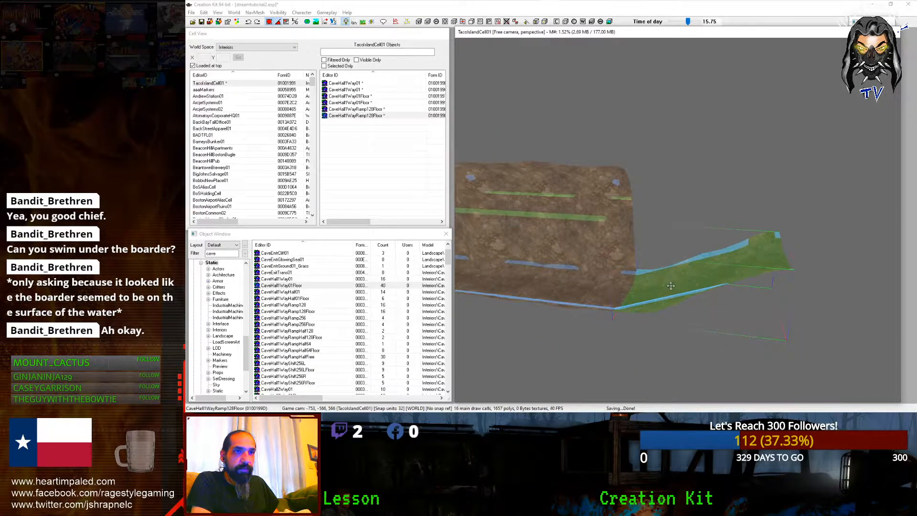
{"action": "scroll", "coordinate": [684, 288], "scroll_direction": "up", "scroll_amount": 2}
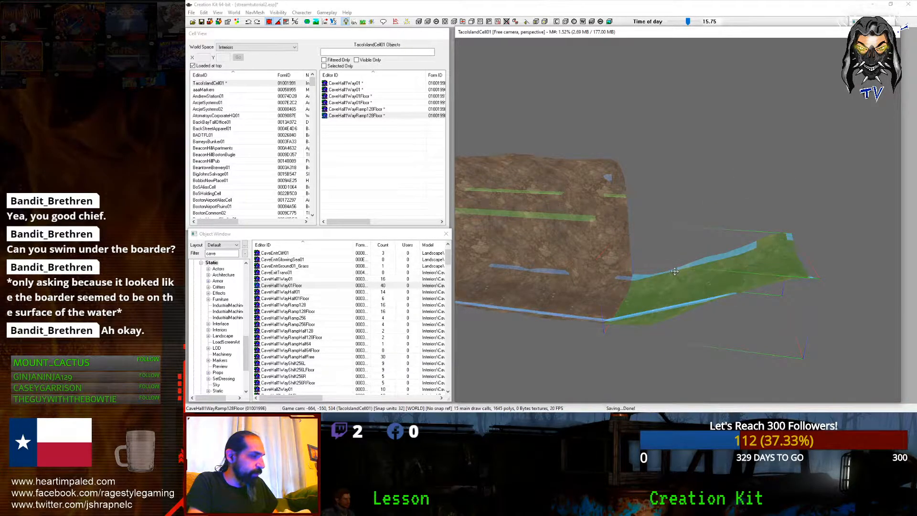
{"action": "scroll", "coordinate": [675, 271], "scroll_direction": "up", "scroll_amount": 2, "text": "alt"}
{"action": "scroll", "coordinate": [674, 268], "scroll_direction": "down", "scroll_amount": 2, "text": "alt"}
Step: Raise the ramp piece in snapped steps and look down the tunnel
{"action": "scroll", "coordinate": [672, 266], "scroll_direction": "up", "scroll_amount": 1, "text": "alt"}
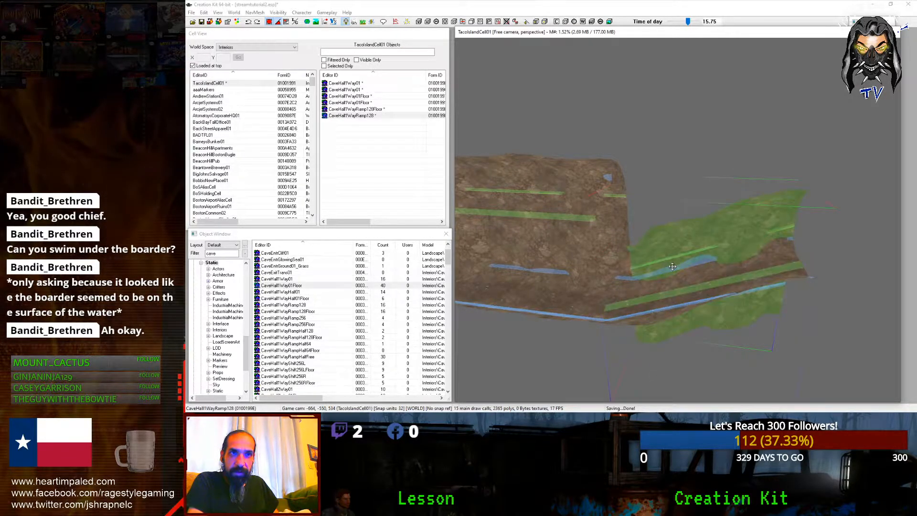
{"action": "left_click_drag", "start_coordinate": [673, 267], "coordinate": [673, 184]}
{"action": "mouse_move", "coordinate": [672, 266]}
{"action": "middle_mouse_down", "text": "shift"}
{"action": "mouse_move", "coordinate": [575, 270]}
{"action": "mouse_move", "coordinate": [784, 257]}
{"action": "mouse_move", "coordinate": [791, 214]}
{"action": "mouse_move", "coordinate": [744, 291]}
{"action": "mouse_move", "coordinate": [763, 290]}
{"action": "mouse_move", "coordinate": [681, 281]}
{"action": "middle_mouse_up", "text": "shift"}
{"action": "scroll", "coordinate": [593, 274], "scroll_direction": "up", "scroll_amount": 4}
{"action": "scroll", "coordinate": [575, 271], "scroll_direction": "up", "scroll_amount": 3}
{"action": "scroll", "coordinate": [575, 271], "scroll_direction": "down", "scroll_amount": 3}
{"action": "scroll", "coordinate": [744, 291], "scroll_direction": "up", "scroll_amount": 3}
{"action": "scroll", "coordinate": [740, 291], "scroll_direction": "down", "scroll_amount": 3}
{"action": "scroll", "coordinate": [739, 291], "scroll_direction": "down", "scroll_amount": 4}
Step: Duplicate the ramp hall piece, slide the copy away, swap it to CaveHall1WayRamp256 and raise it
{"action": "key", "text": "ctrl+d"}
{"action": "key", "text": "z"}
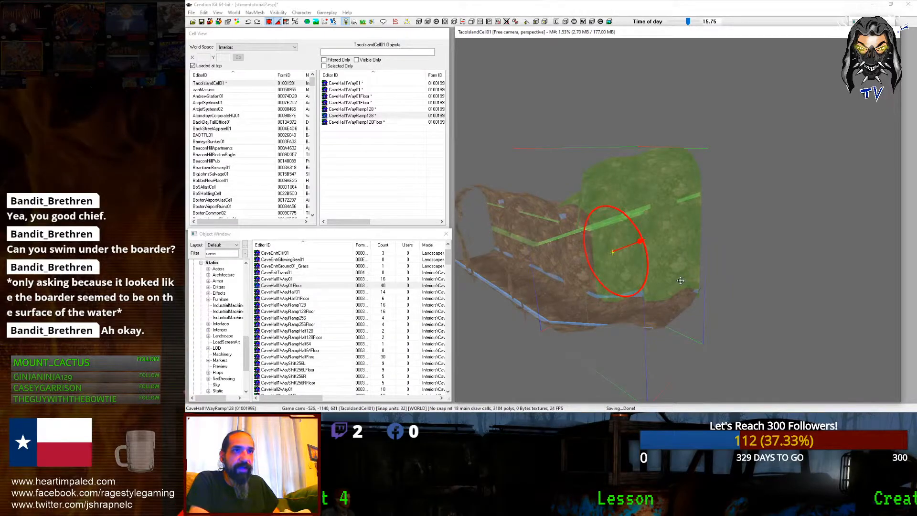
{"action": "left_click_drag", "start_coordinate": [681, 281], "coordinate": [712, 287]}
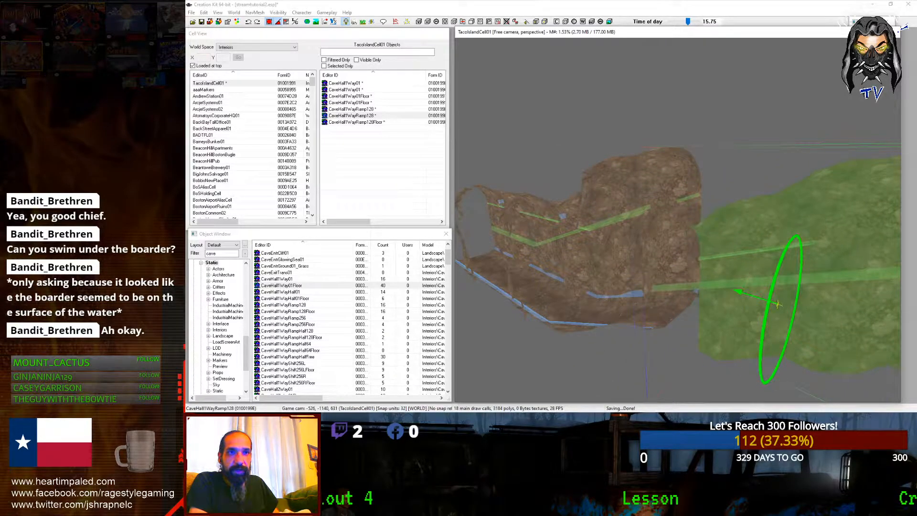
{"action": "scroll", "coordinate": [681, 281], "scroll_direction": "down", "scroll_amount": 2}
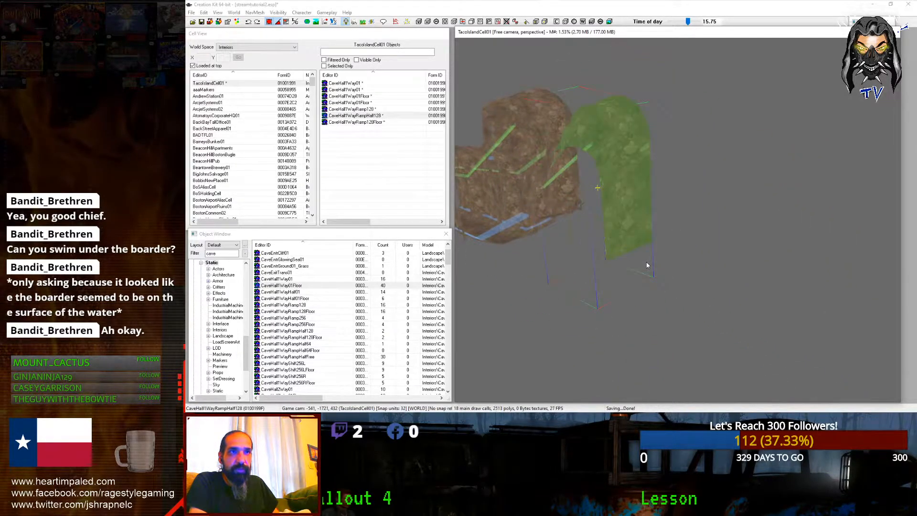
{"action": "key", "text": "ctrl+Left"}
{"action": "key", "text": "ctrl+Left"}
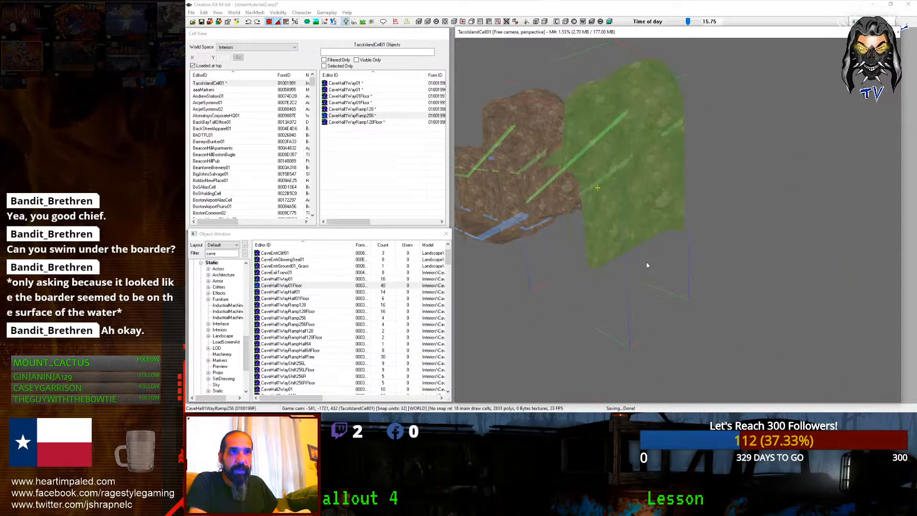
{"action": "middle_click_drag", "start_coordinate": [660, 274], "coordinate": [792, 291], "text": "shift"}
{"action": "key", "text": "f"}
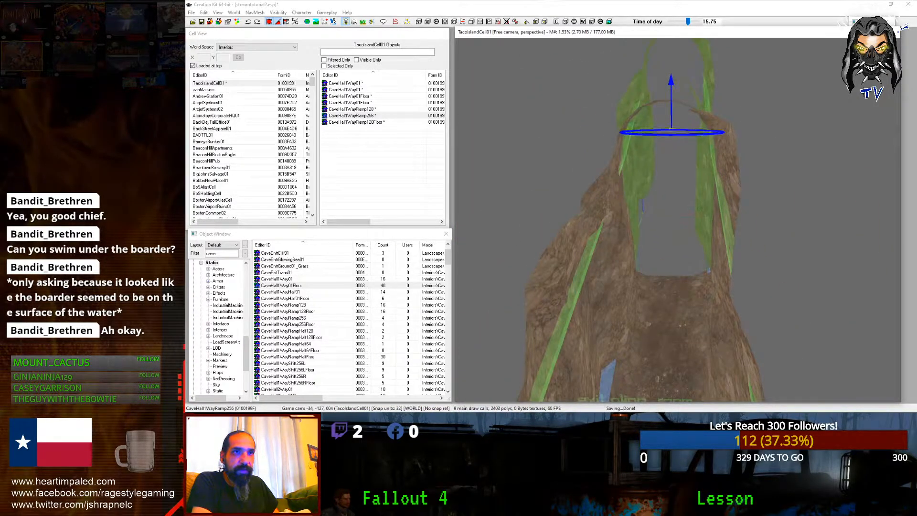
{"action": "middle_click_drag", "start_coordinate": [784, 288], "coordinate": [668, 276], "text": "shift"}
{"action": "key", "text": "z"}
{"action": "left_click_drag", "start_coordinate": [668, 277], "coordinate": [668, 198]}
{"action": "mouse_move", "coordinate": [668, 281]}
{"action": "middle_mouse_down", "text": "shift"}
{"action": "mouse_move", "coordinate": [607, 268]}
{"action": "mouse_move", "coordinate": [620, 253]}
{"action": "mouse_move", "coordinate": [660, 286]}
{"action": "middle_mouse_up", "text": "shift"}
Step: Cycle the copy through cave kit parts until it becomes CaveRmFloor512Mid02
{"action": "key", "text": "minus"}
{"action": "key", "text": "minus"}
{"action": "key", "text": "minus"}
{"action": "key", "text": "minus"}
{"action": "key", "text": "minus"}
{"action": "key", "text": "minus"}
{"action": "key", "text": "minus"}
{"action": "key", "text": "minus"}
{"action": "key", "text": "minus"}
{"action": "key", "text": "minus"}
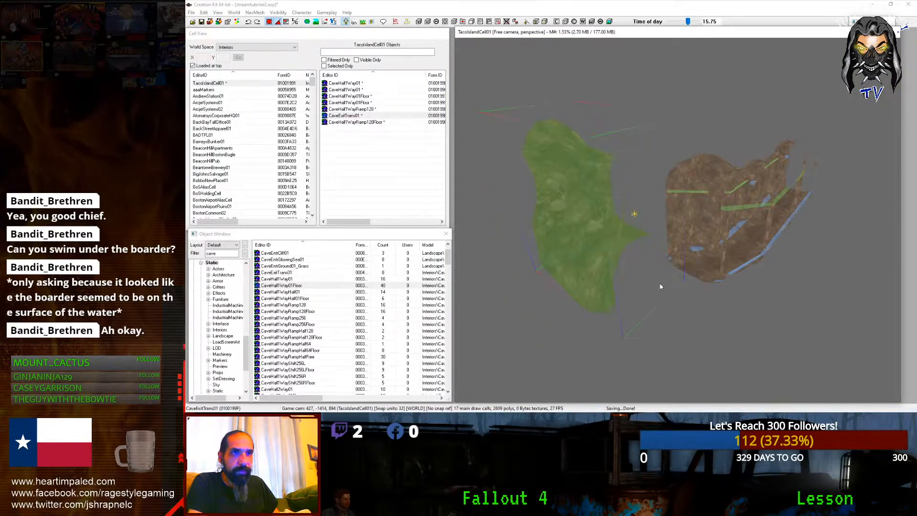
{"action": "scroll", "coordinate": [660, 282], "scroll_direction": "down", "scroll_amount": 5}
{"action": "middle_click_drag", "start_coordinate": [660, 282], "coordinate": [634, 273], "text": "shift"}
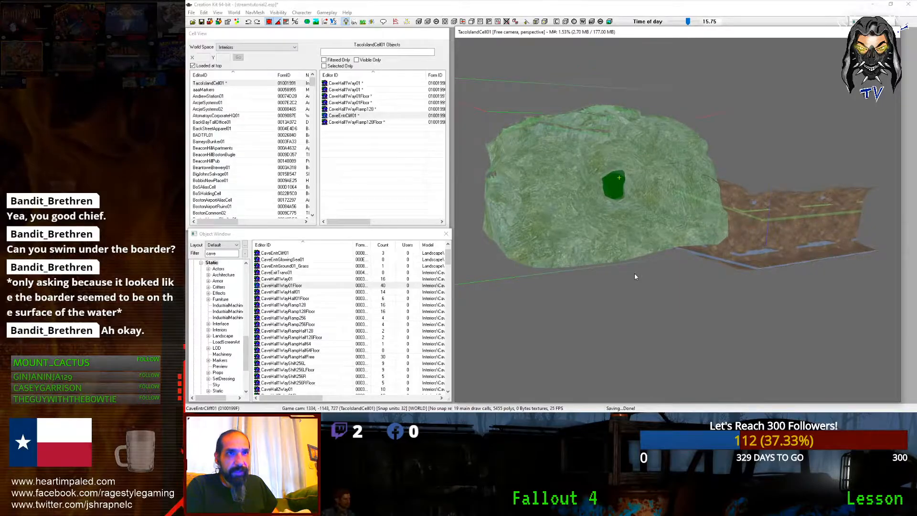
{"action": "key", "text": "plus"}
{"action": "key", "text": "plus"}
{"action": "key", "text": "plus"}
{"action": "key", "text": "plus"}
{"action": "key", "text": "plus"}
{"action": "key", "text": "plus"}
{"action": "key", "text": "plus"}
{"action": "key", "text": "plus"}
{"action": "key", "text": "plus"}
{"action": "key", "text": "plus"}
{"action": "key", "text": "plus"}
{"action": "key", "text": "plus"}
{"action": "key", "text": "plus"}
{"action": "key", "text": "plus"}
{"action": "key", "text": "plus"}
{"action": "key", "text": "plus"}
{"action": "key", "text": "plus"}
{"action": "key", "text": "plus"}
{"action": "key", "text": "plus"}
{"action": "key", "text": "minus"}
{"action": "middle_click_drag", "start_coordinate": [659, 280], "coordinate": [692, 286], "text": "shift"}
{"action": "key", "text": "plus"}
{"action": "key", "text": "plus"}
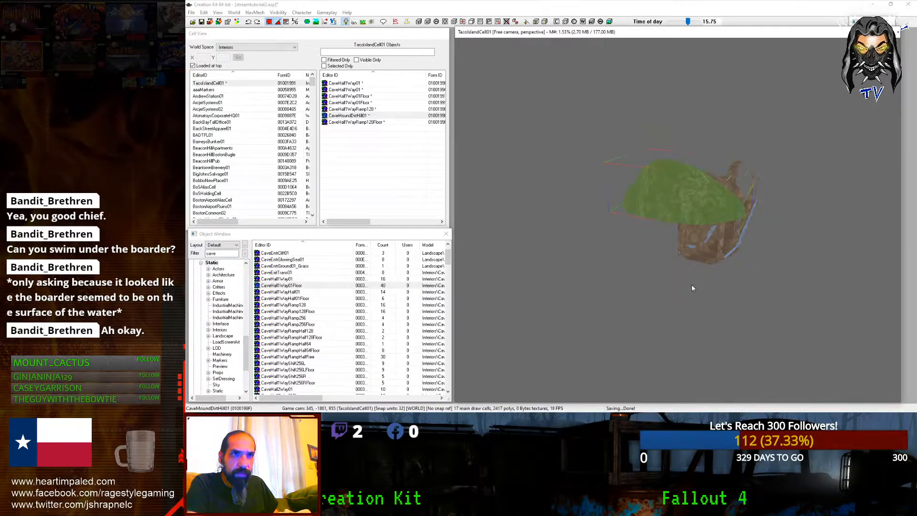
{"action": "key", "text": "plus"}
{"action": "key", "text": "plus"}
{"action": "key", "text": "plus"}
{"action": "key", "text": "plus"}
{"action": "key", "text": "plus"}
{"action": "key", "text": "plus"}
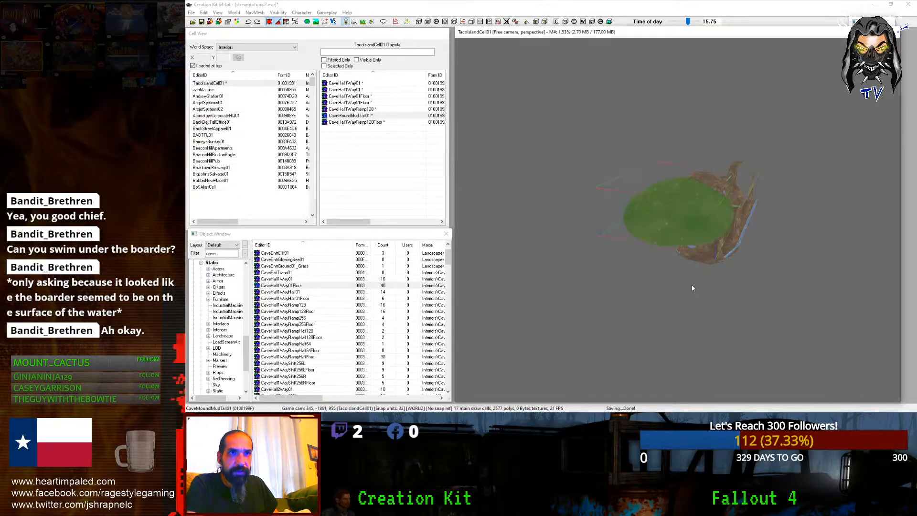
{"action": "key", "text": "plus"}
{"action": "key", "text": "plus"}
{"action": "key", "text": "plus"}
{"action": "key", "text": "plus"}
{"action": "key", "text": "plus"}
{"action": "key", "text": "plus"}
{"action": "key", "text": "plus"}
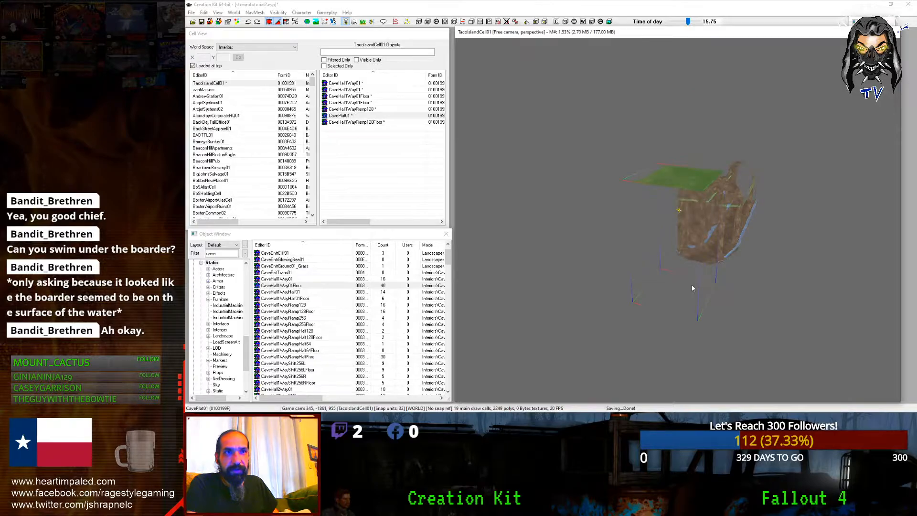
{"action": "key", "text": "plus"}
{"action": "key", "text": "plus"}
{"action": "key", "text": "plus"}
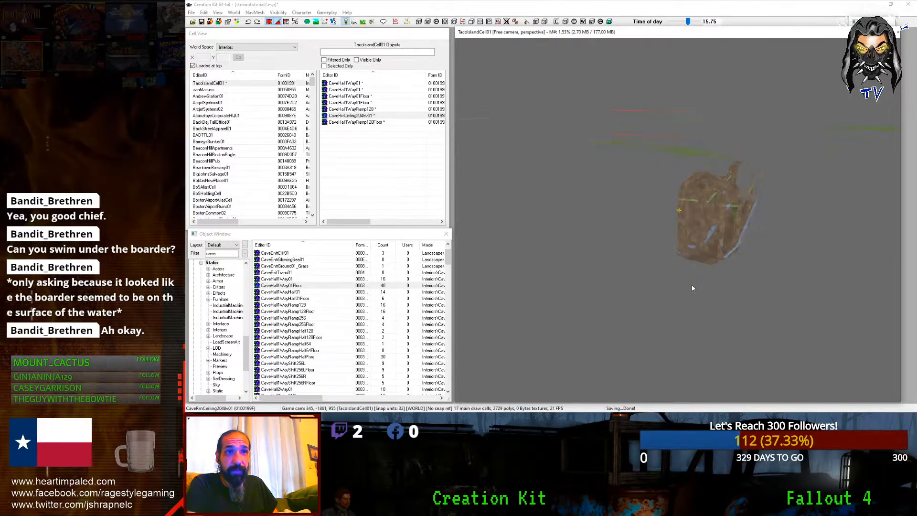
{"action": "key", "text": "plus"}
{"action": "key", "text": "plus"}
{"action": "key", "text": "plus"}
{"action": "key", "text": "plus"}
{"action": "key", "text": "plus"}
{"action": "key", "text": "plus"}
{"action": "key", "text": "plus"}
{"action": "middle_click_drag", "start_coordinate": [623, 319], "coordinate": [622, 250], "text": "shift"}
Step: Move the floor slab into place and set one copy flush against it
{"action": "left_click_drag", "start_coordinate": [647, 224], "coordinate": [703, 193]}
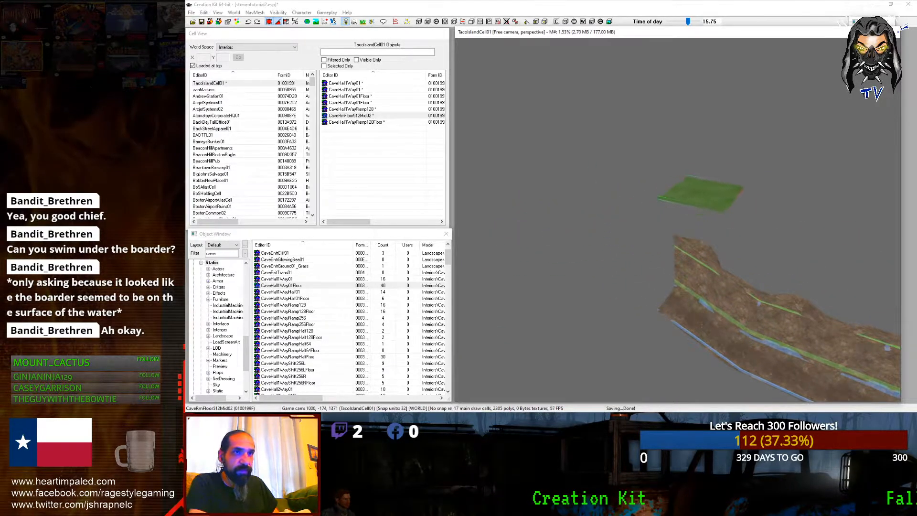
{"action": "scroll", "coordinate": [710, 195], "scroll_direction": "up", "scroll_amount": 5}
{"action": "middle_click_drag", "start_coordinate": [710, 194], "coordinate": [585, 267]}
{"action": "key", "text": "ctrl+d"}
{"action": "left_click_drag", "start_coordinate": [622, 256], "coordinate": [724, 284]}
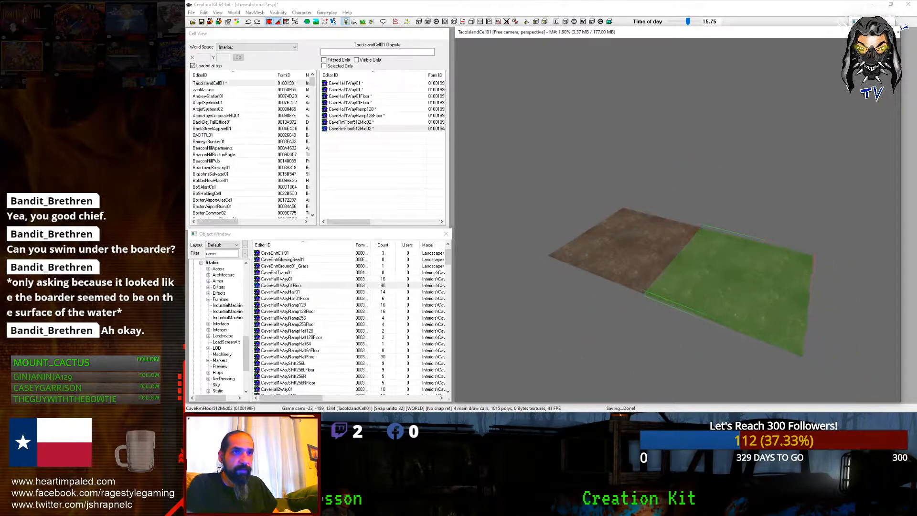
{"action": "middle_click_drag", "start_coordinate": [723, 284], "coordinate": [650, 270], "text": "shift"}
Step: Duplicate both slabs and slide the copies along X flush beside the originals
{"action": "left_click", "coordinate": [640, 253], "text": "ctrl"}
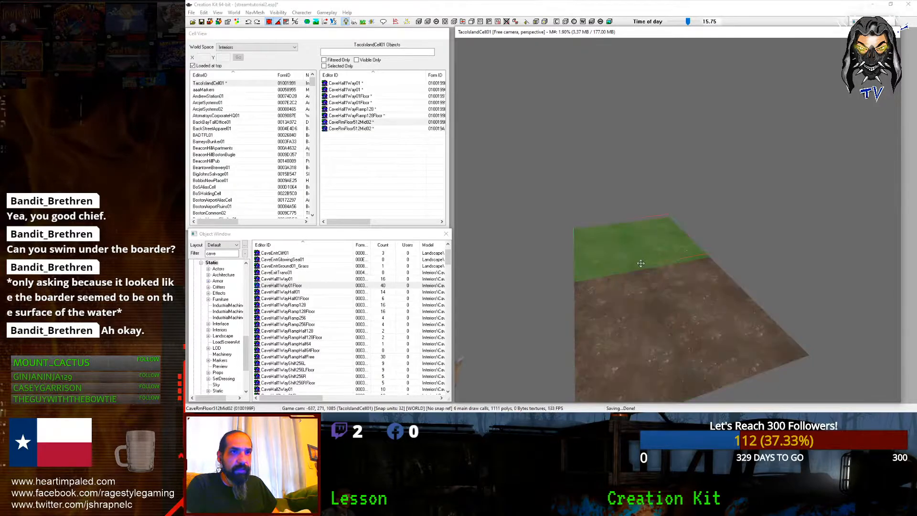
{"action": "key", "text": "ctrl+d"}
{"action": "key", "text": "x"}
{"action": "left_click_drag", "start_coordinate": [633, 252], "coordinate": [746, 238]}
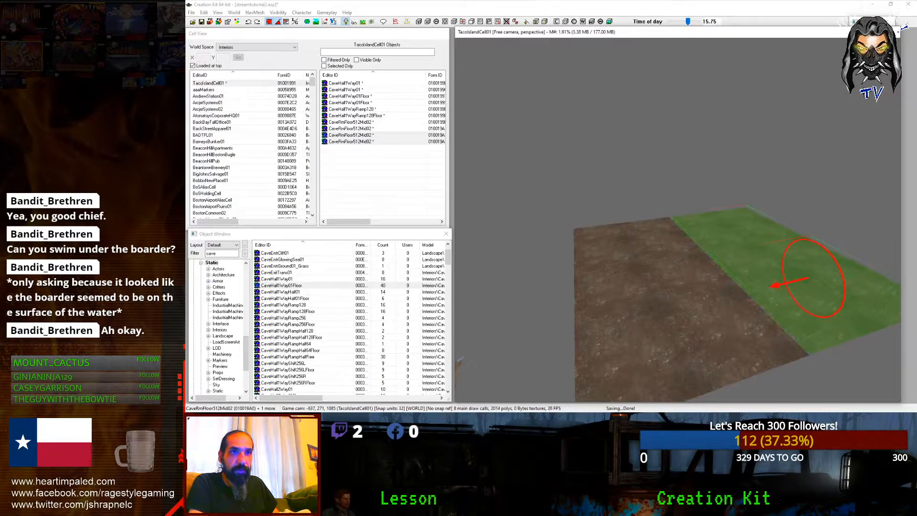
{"action": "scroll", "coordinate": [746, 241], "scroll_direction": "down", "scroll_amount": 5}
{"action": "middle_click_drag", "start_coordinate": [749, 248], "coordinate": [727, 276], "text": "shift"}
{"action": "scroll", "coordinate": [726, 275], "scroll_direction": "down", "scroll_amount": 2}
Step: Duplicate all four slabs and slide the copies along X beside the existing floor
{"action": "left_click", "coordinate": [678, 277], "text": "ctrl"}
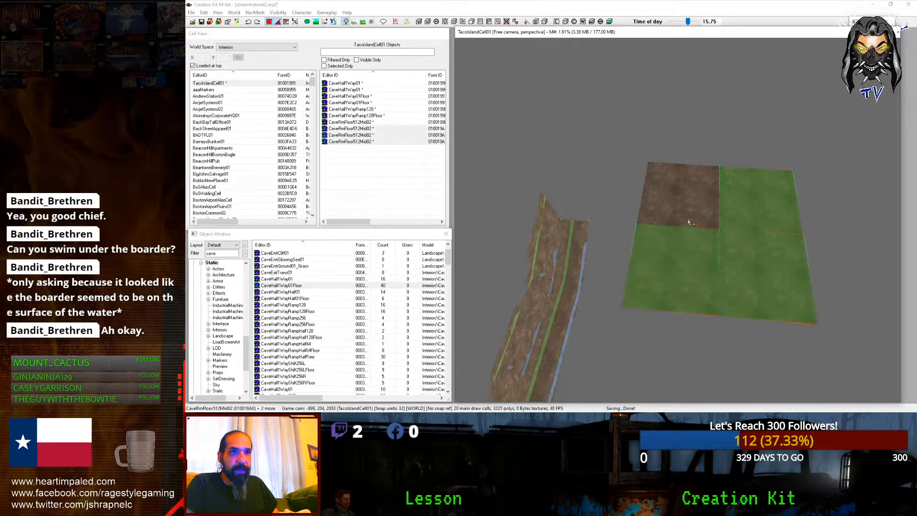
{"action": "left_click", "coordinate": [687, 225], "text": "ctrl"}
{"action": "key", "text": "ctrl+d"}
{"action": "key", "text": "x"}
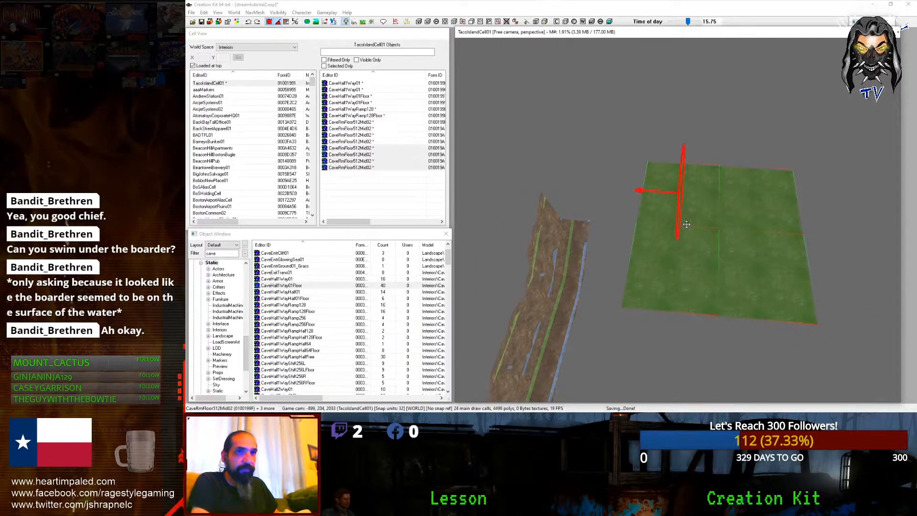
{"action": "left_click_drag", "start_coordinate": [687, 225], "coordinate": [843, 203]}
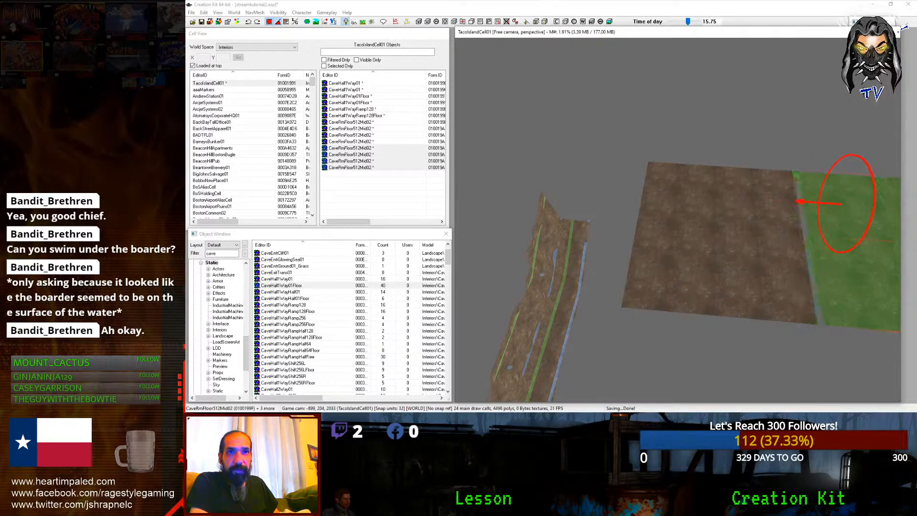
Step: Select all eight floor slabs, duplicate them, and slide the copies out to extend the floor
{"action": "left_click", "coordinate": [769, 205]}
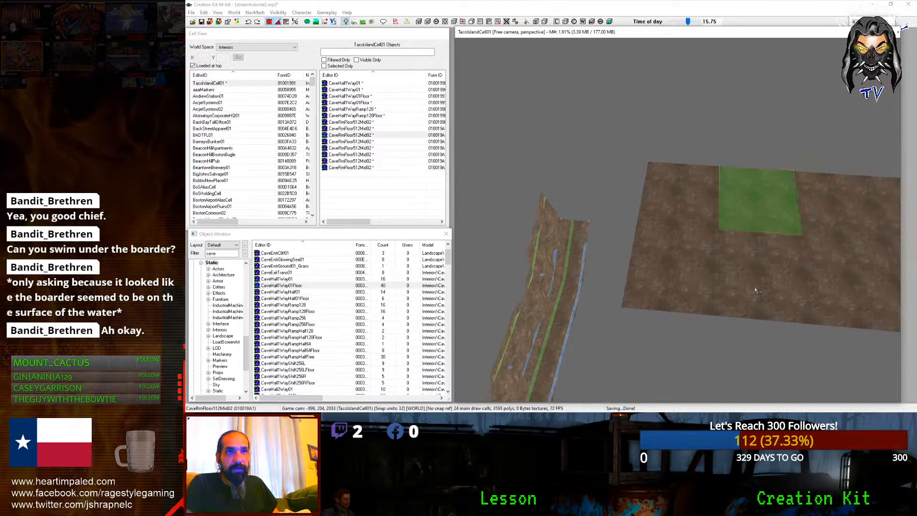
{"action": "left_click", "coordinate": [742, 276], "text": "ctrl"}
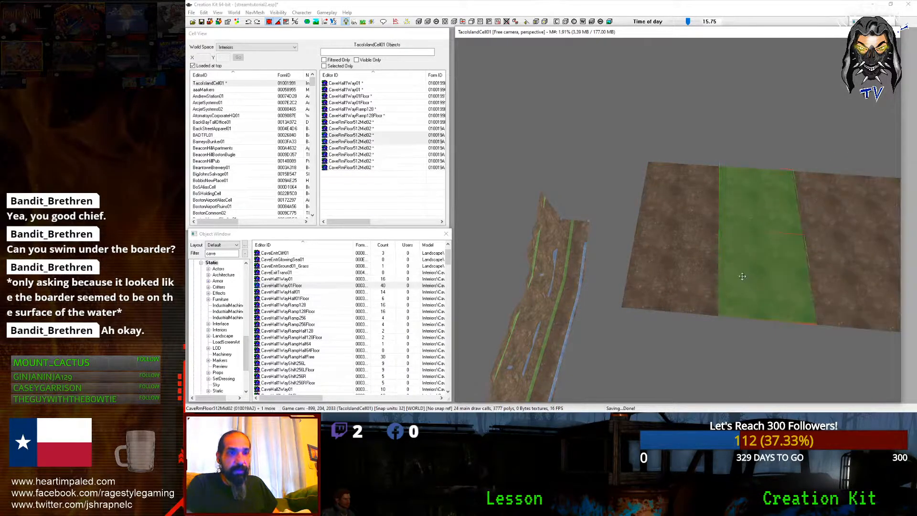
{"action": "left_click", "coordinate": [693, 253], "text": "ctrl"}
{"action": "left_click", "coordinate": [665, 202], "text": "ctrl"}
{"action": "middle_click_drag", "start_coordinate": [665, 202], "coordinate": [640, 227], "text": "shift"}
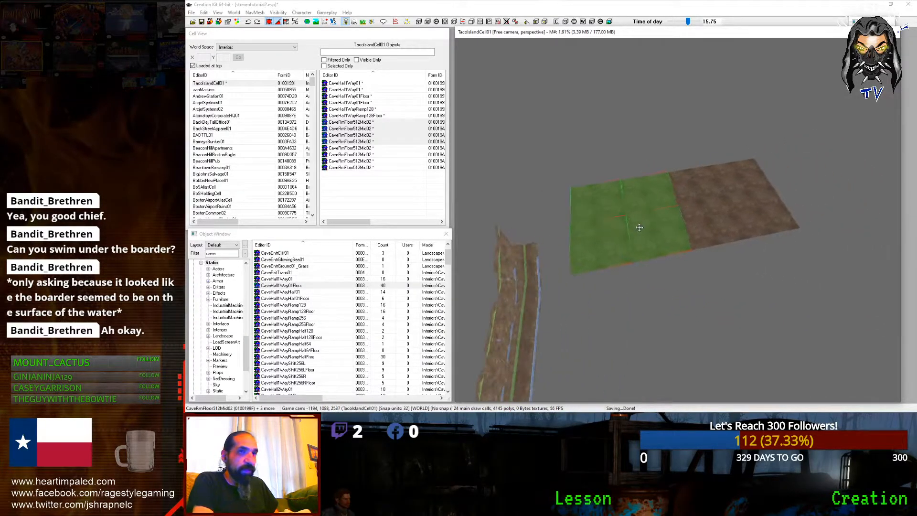
{"action": "left_click", "coordinate": [692, 223], "text": "ctrl"}
{"action": "left_click", "coordinate": [687, 189], "text": "ctrl"}
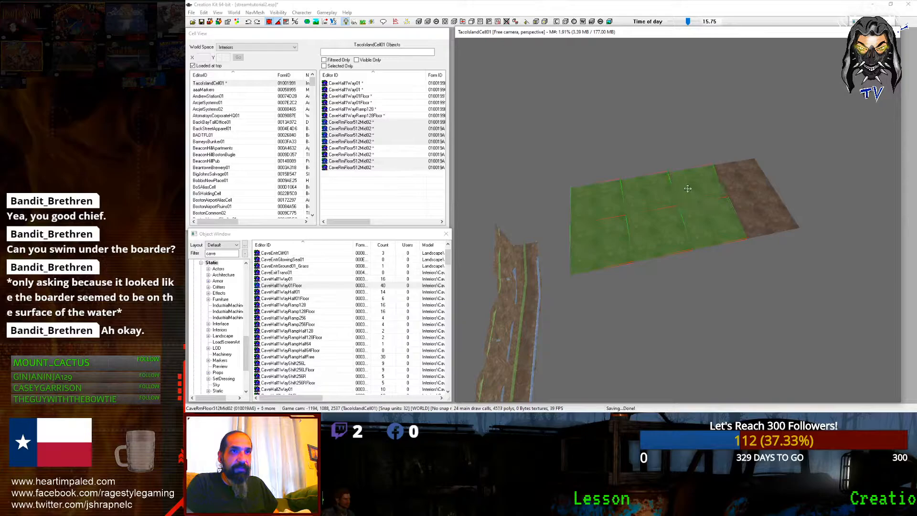
{"action": "left_click", "coordinate": [735, 183], "text": "ctrl"}
{"action": "left_click", "coordinate": [749, 213], "text": "ctrl"}
{"action": "key", "text": "ctrl+d"}
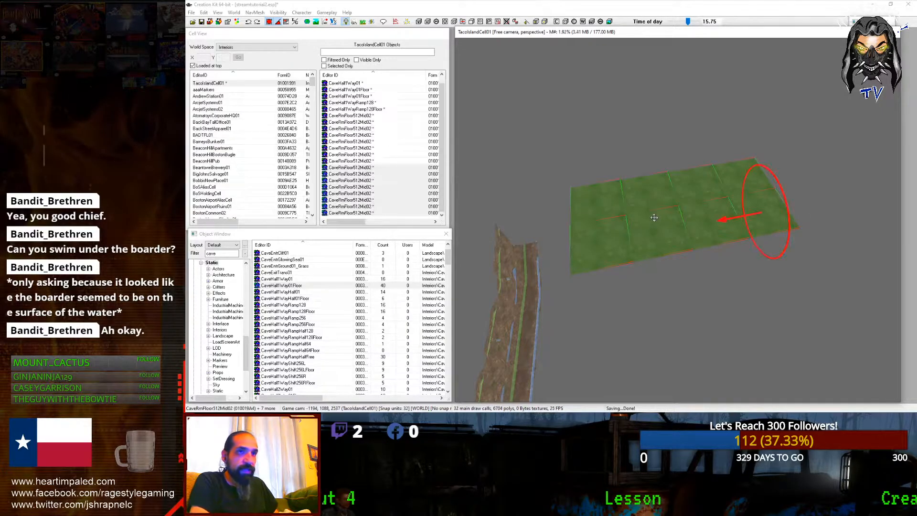
{"action": "left_click_drag", "start_coordinate": [653, 218], "coordinate": [717, 325]}
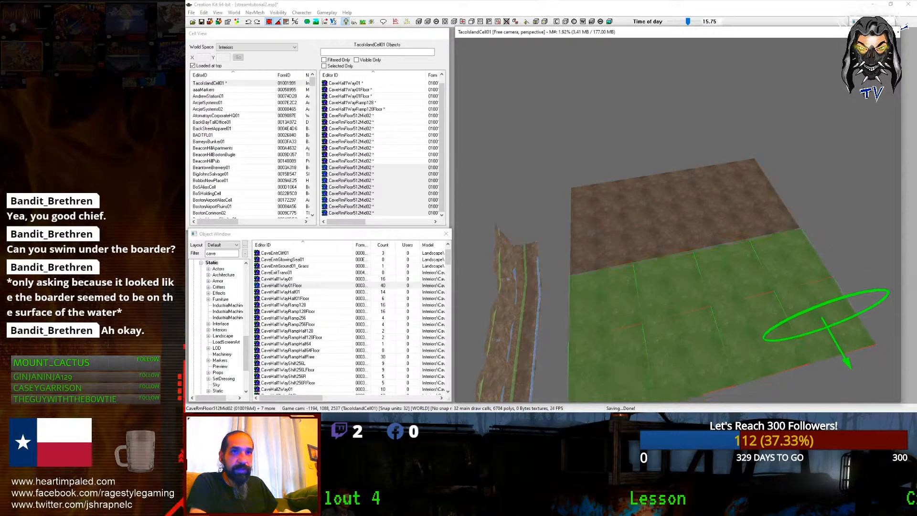
{"action": "middle_click_drag", "start_coordinate": [651, 216], "coordinate": [597, 202], "text": "shift"}
Step: Duplicate the CaveHall1WayRamp128 piece and slide the copy along X into place
{"action": "middle_click_drag", "start_coordinate": [795, 168], "coordinate": [622, 127]}
{"action": "scroll", "coordinate": [727, 117], "scroll_direction": "up", "scroll_amount": 4}
{"action": "scroll", "coordinate": [623, 139], "scroll_direction": "up", "scroll_amount": 4}
{"action": "scroll", "coordinate": [622, 126], "scroll_direction": "down", "scroll_amount": 3}
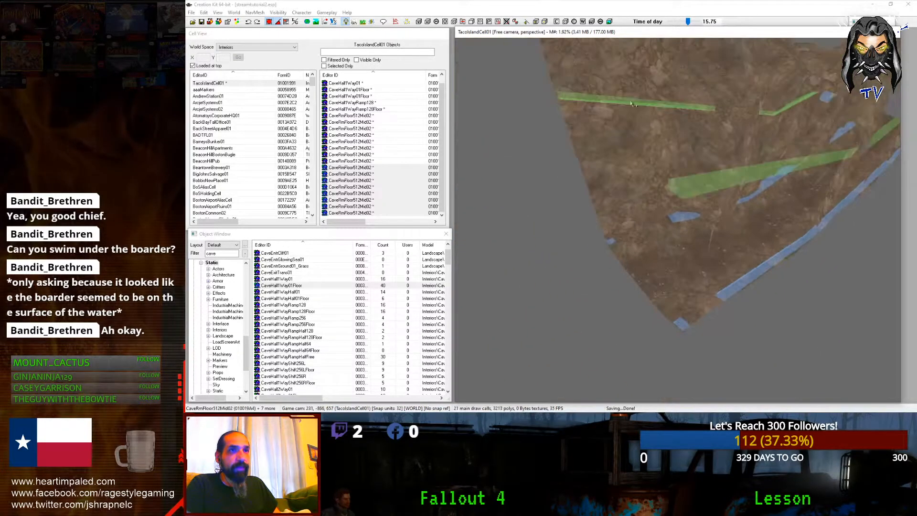
{"action": "left_click", "coordinate": [622, 126]}
{"action": "scroll", "coordinate": [621, 126], "scroll_direction": "down", "scroll_amount": 4}
{"action": "scroll", "coordinate": [622, 126], "scroll_direction": "down", "scroll_amount": 2}
{"action": "key", "text": "ctrl+d"}
{"action": "key", "text": "x"}
{"action": "left_click_drag", "start_coordinate": [653, 199], "coordinate": [519, 267]}
{"action": "middle_click_drag", "start_coordinate": [518, 268], "coordinate": [495, 292], "text": "shift"}
Step: Cycle the copy's base object with the mouse wheel until it becomes CaveHallEndFlange01Wide
{"action": "scroll", "coordinate": [495, 293], "scroll_direction": "down", "scroll_amount": 3, "text": "ctrl"}
{"action": "scroll", "coordinate": [496, 293], "scroll_direction": "down", "scroll_amount": 14, "text": "ctrl"}
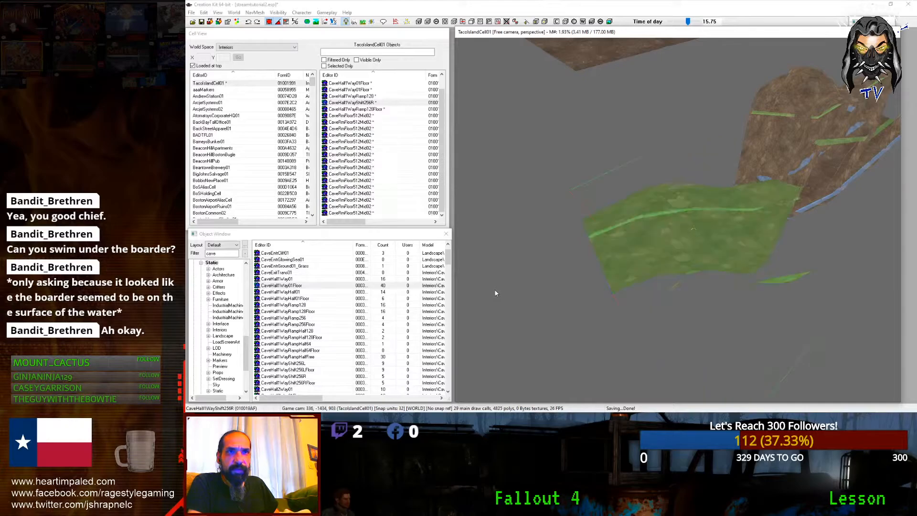
{"action": "scroll", "coordinate": [495, 293], "scroll_direction": "down", "scroll_amount": 8, "text": "ctrl"}
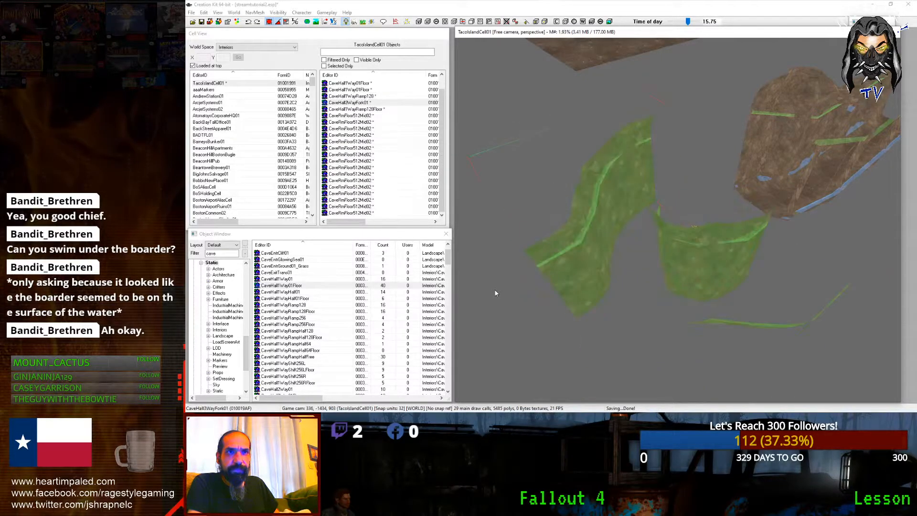
{"action": "scroll", "coordinate": [495, 292], "scroll_direction": "down", "scroll_amount": 4, "text": "ctrl"}
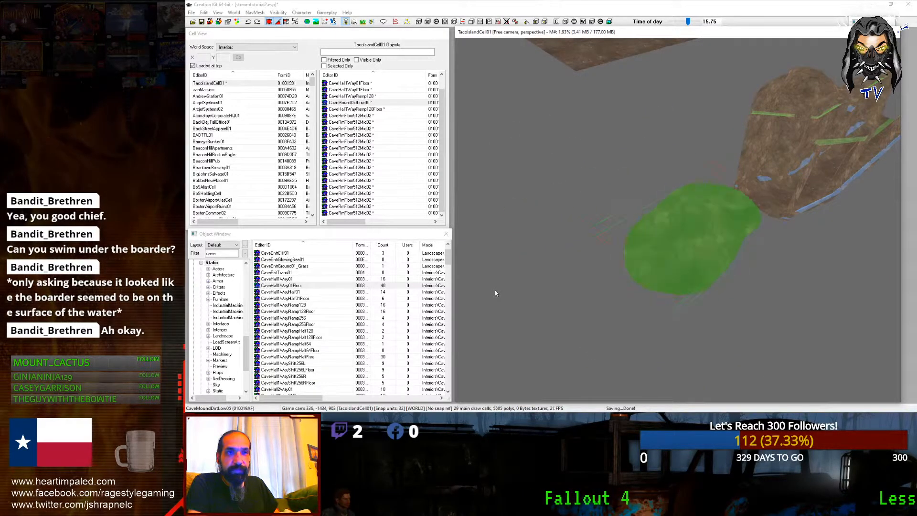
{"action": "scroll", "coordinate": [496, 292], "scroll_direction": "down", "scroll_amount": 1, "text": "ctrl"}
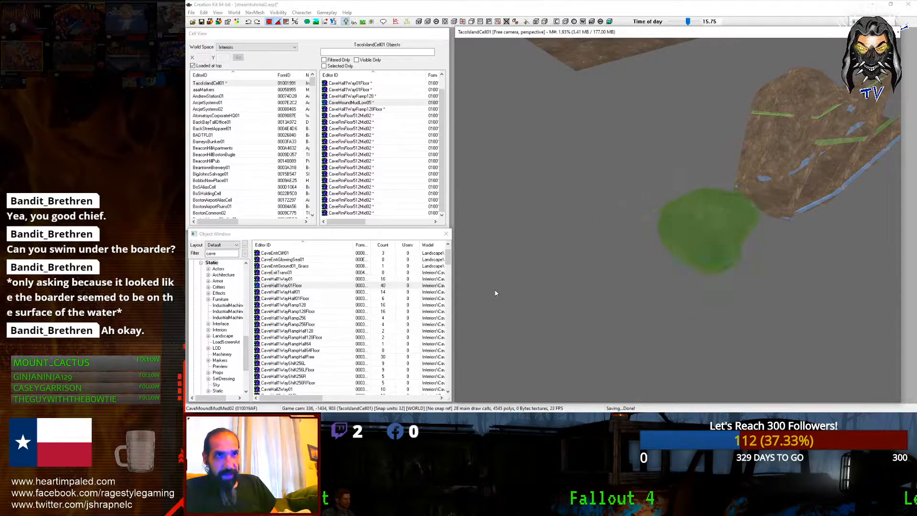
{"action": "scroll", "coordinate": [495, 293], "scroll_direction": "down", "scroll_amount": 2, "text": "ctrl"}
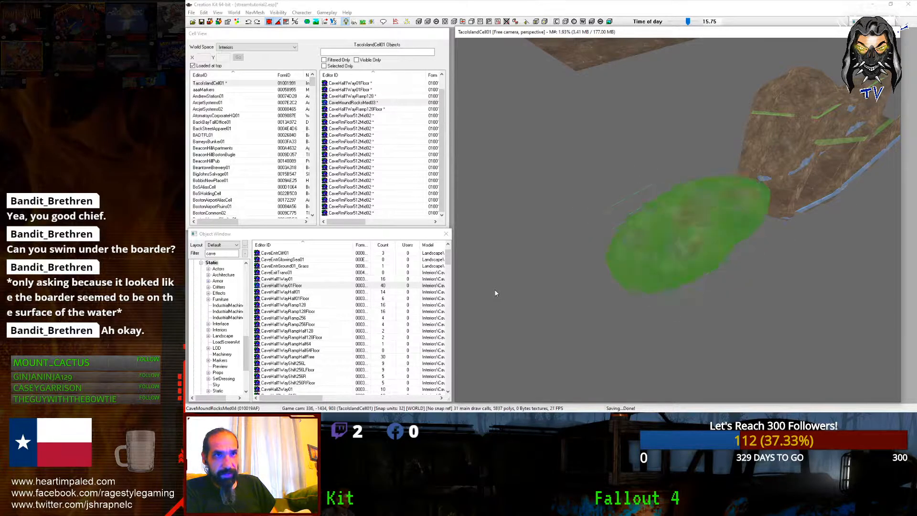
{"action": "scroll", "coordinate": [495, 293], "scroll_direction": "down", "scroll_amount": 4, "text": "ctrl"}
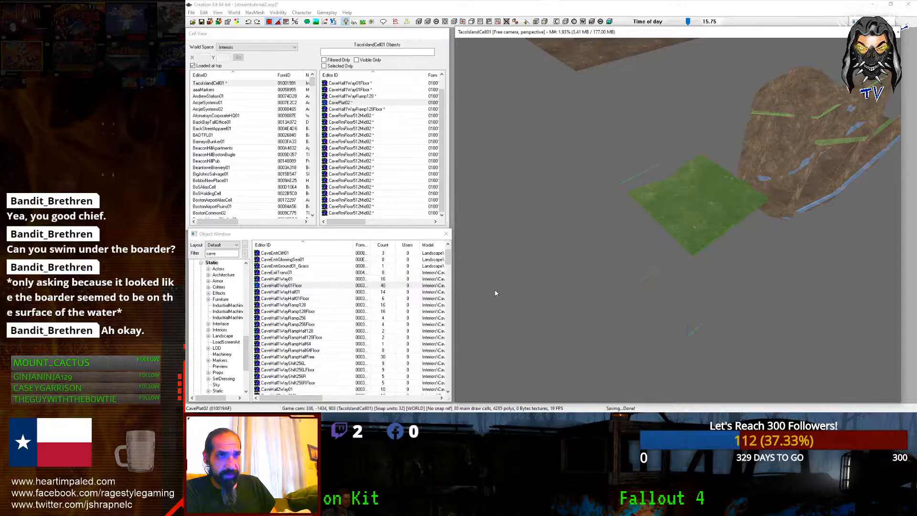
{"action": "scroll", "coordinate": [495, 293], "scroll_direction": "down", "scroll_amount": 3, "text": "ctrl"}
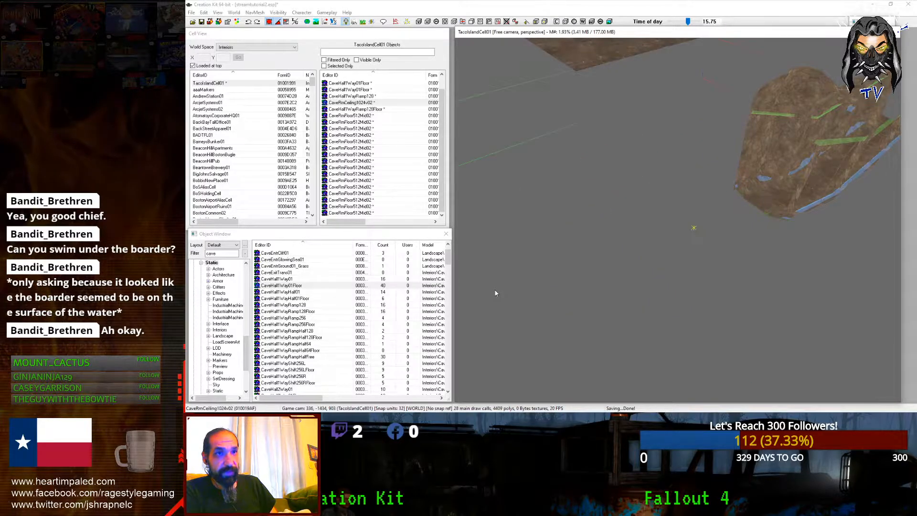
{"action": "scroll", "coordinate": [495, 293], "scroll_direction": "down", "scroll_amount": 1, "text": "ctrl"}
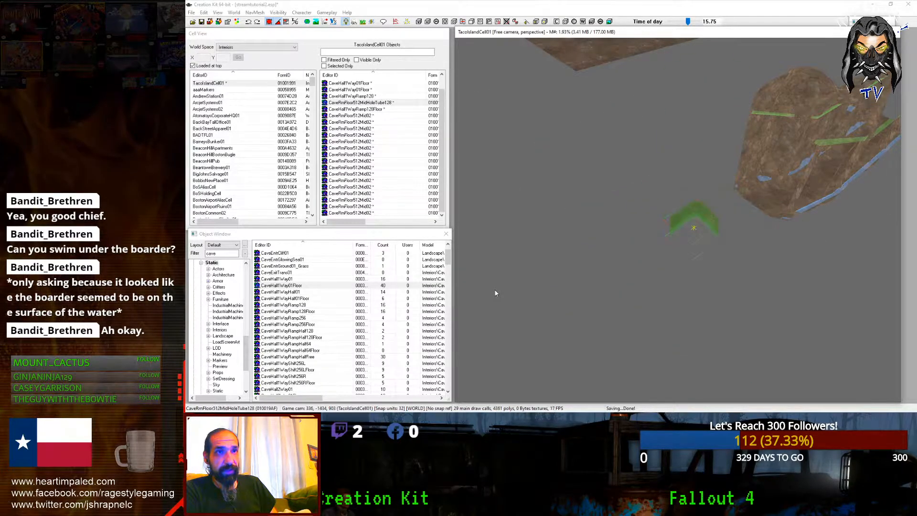
{"action": "scroll", "coordinate": [496, 293], "scroll_direction": "down", "scroll_amount": 1, "text": "ctrl"}
{"action": "scroll", "coordinate": [496, 293], "scroll_direction": "down", "scroll_amount": 1, "text": "ctrl"}
{"action": "scroll", "coordinate": [495, 293], "scroll_direction": "down", "scroll_amount": 1, "text": "ctrl"}
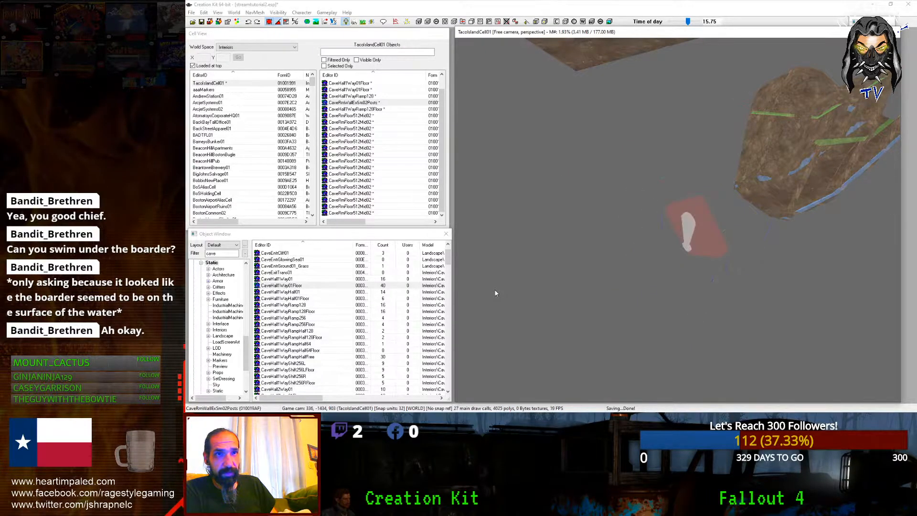
{"action": "scroll", "coordinate": [495, 293], "scroll_direction": "down", "scroll_amount": 2, "text": "ctrl"}
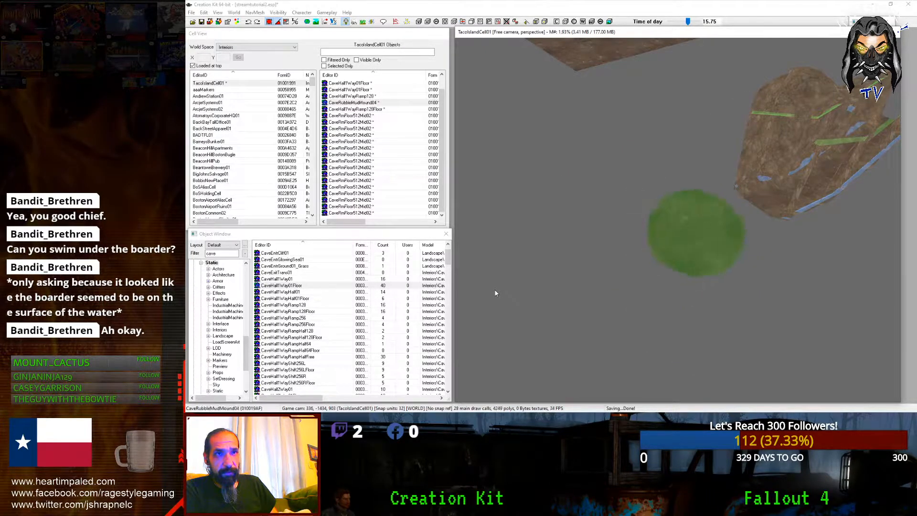
{"action": "scroll", "coordinate": [495, 292], "scroll_direction": "down", "scroll_amount": 3, "text": "ctrl"}
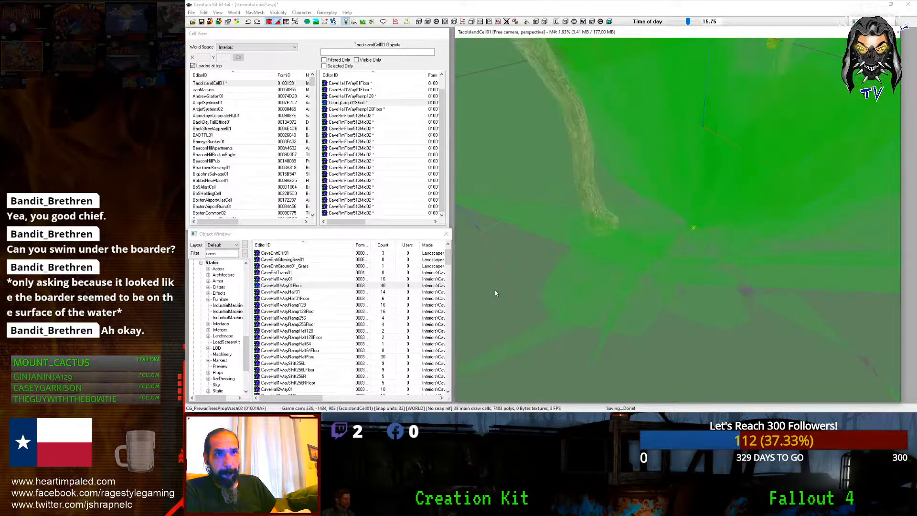
{"action": "scroll", "coordinate": [495, 291], "scroll_direction": "down", "scroll_amount": 4, "text": "ctrl"}
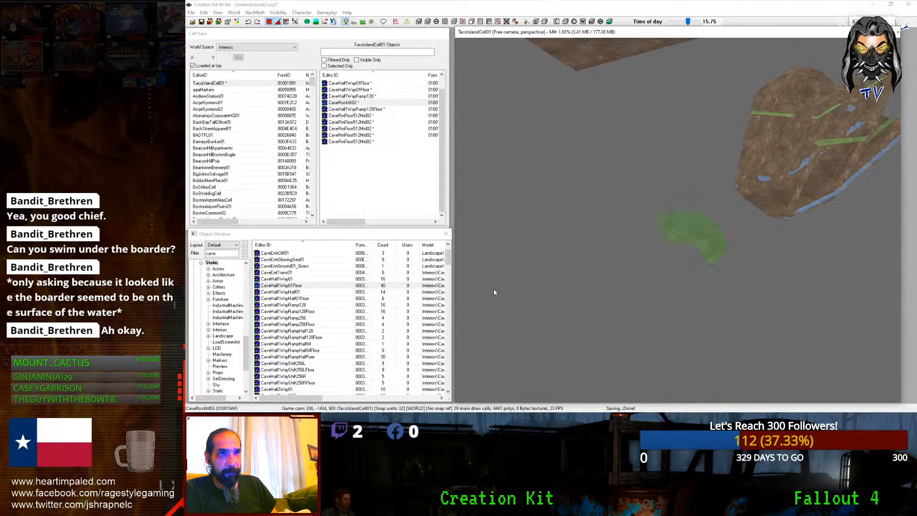
{"action": "scroll", "coordinate": [495, 291], "scroll_direction": "down", "scroll_amount": 1, "text": "ctrl"}
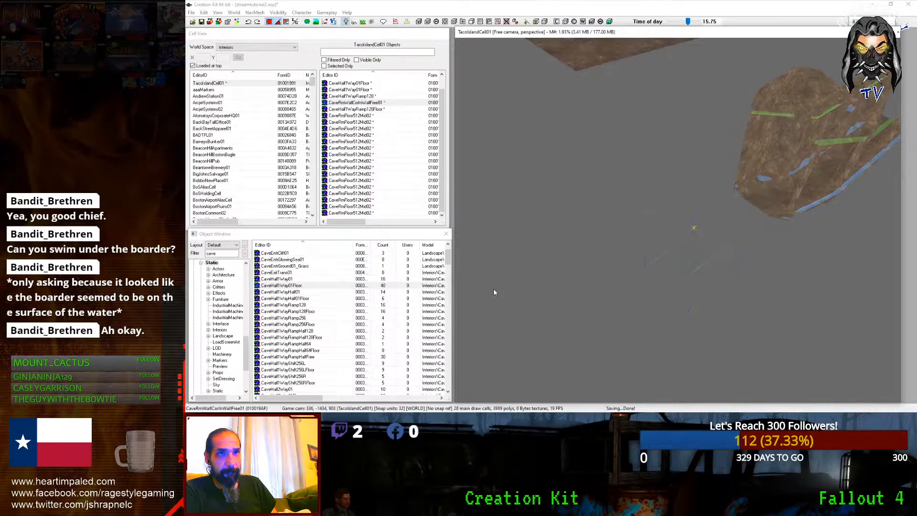
{"action": "scroll", "coordinate": [494, 291], "scroll_direction": "down", "scroll_amount": 1, "text": "ctrl"}
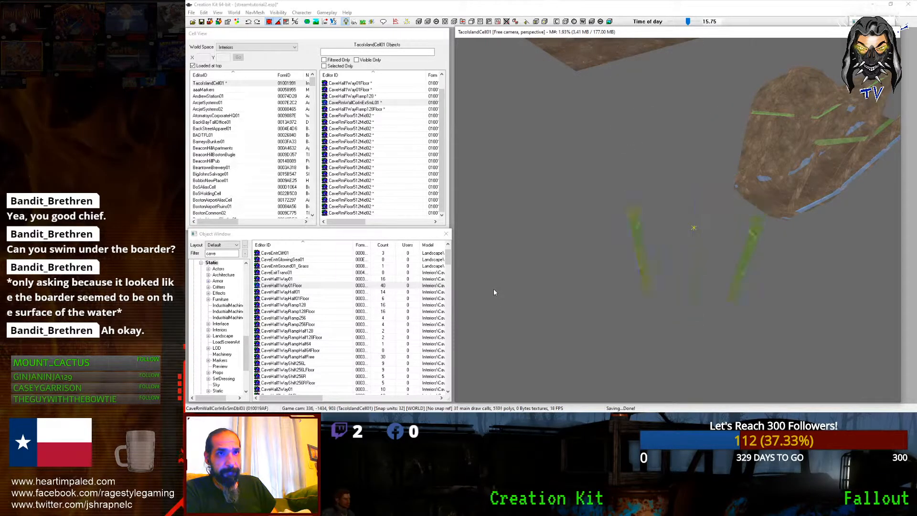
{"action": "scroll", "coordinate": [495, 292], "scroll_direction": "down", "scroll_amount": 3, "text": "ctrl"}
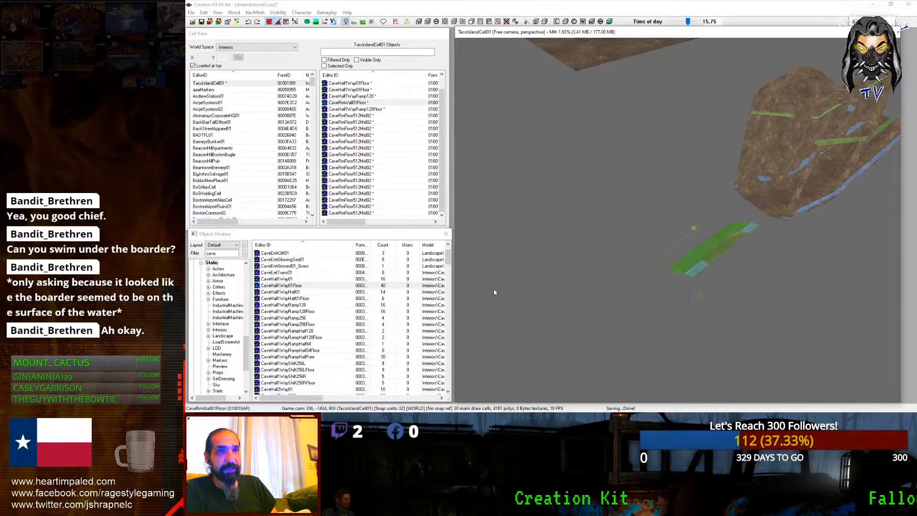
{"action": "scroll", "coordinate": [494, 292], "scroll_direction": "down", "scroll_amount": 2, "text": "ctrl"}
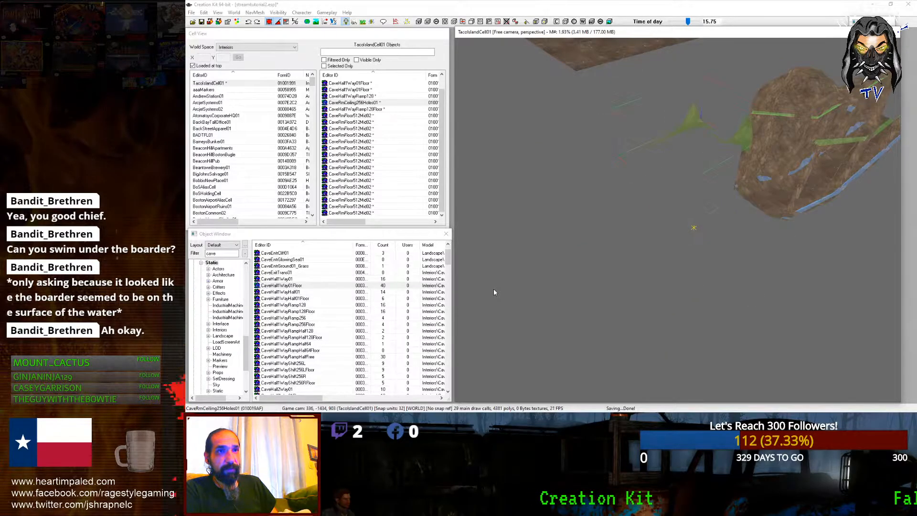
{"action": "scroll", "coordinate": [495, 292], "scroll_direction": "down", "scroll_amount": 2, "text": "ctrl"}
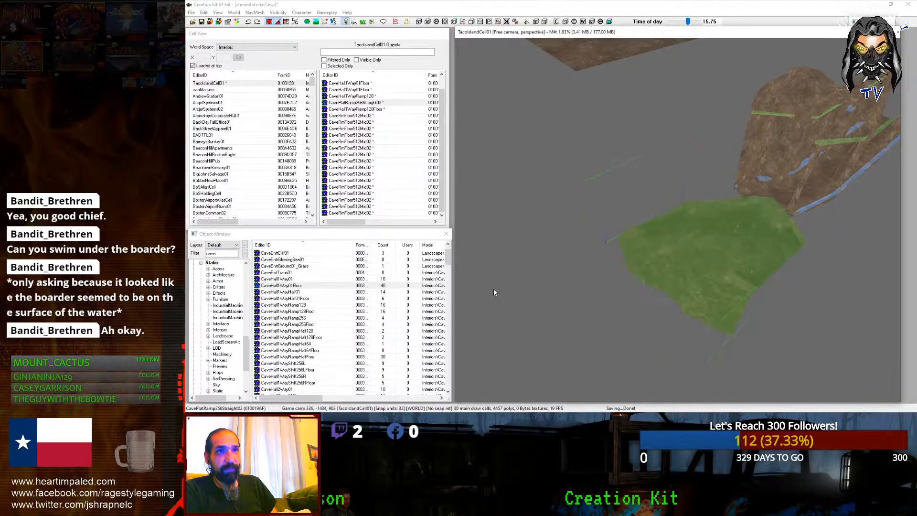
{"action": "scroll", "coordinate": [495, 291], "scroll_direction": "down", "scroll_amount": 3, "text": "ctrl"}
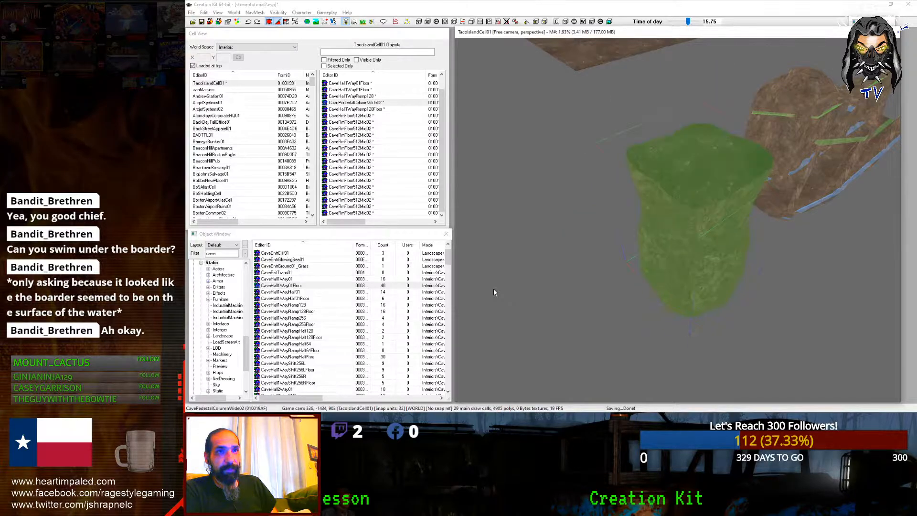
{"action": "scroll", "coordinate": [495, 292], "scroll_direction": "down", "scroll_amount": 3, "text": "ctrl"}
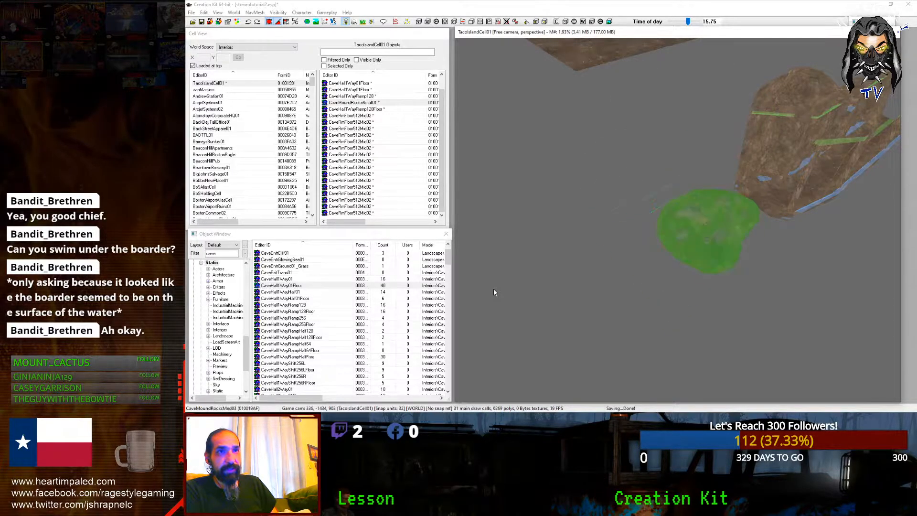
{"action": "scroll", "coordinate": [495, 292], "scroll_direction": "down", "scroll_amount": 4, "text": "ctrl"}
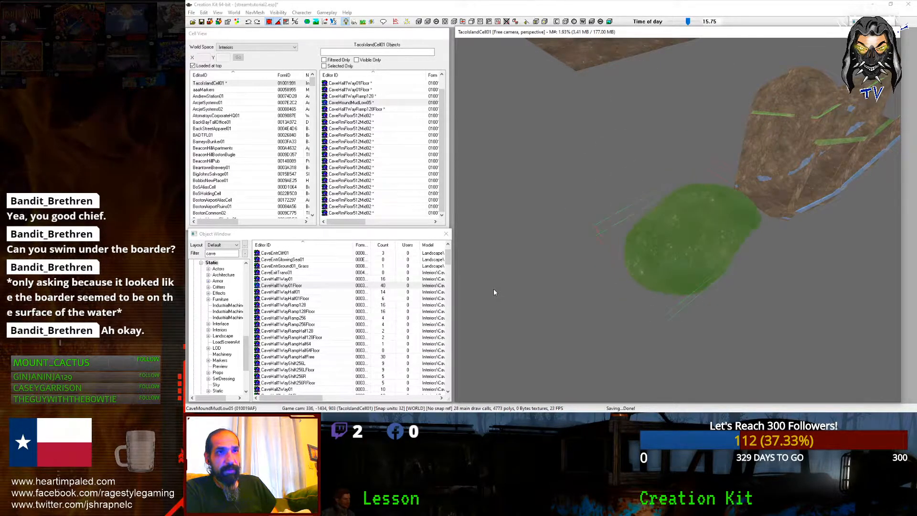
{"action": "scroll", "coordinate": [494, 292], "scroll_direction": "down", "scroll_amount": 4, "text": "ctrl"}
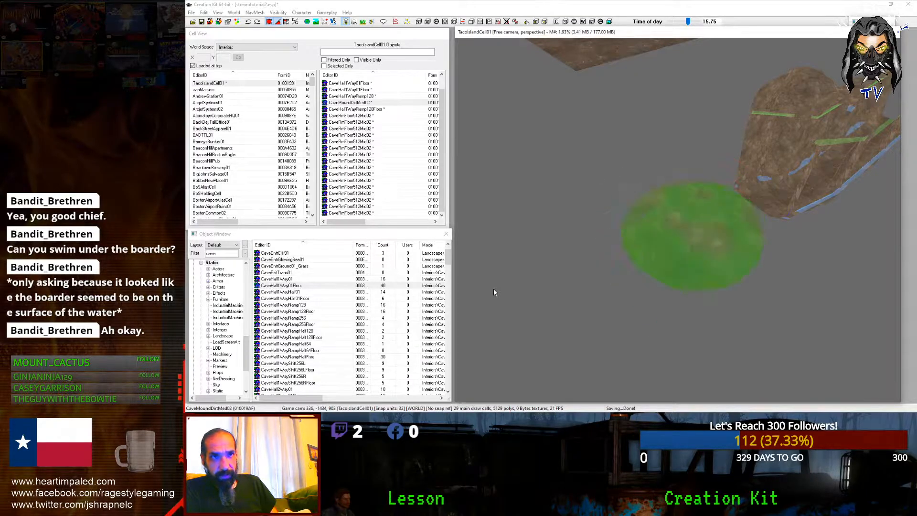
{"action": "scroll", "coordinate": [494, 292], "scroll_direction": "down", "scroll_amount": 4, "text": "ctrl"}
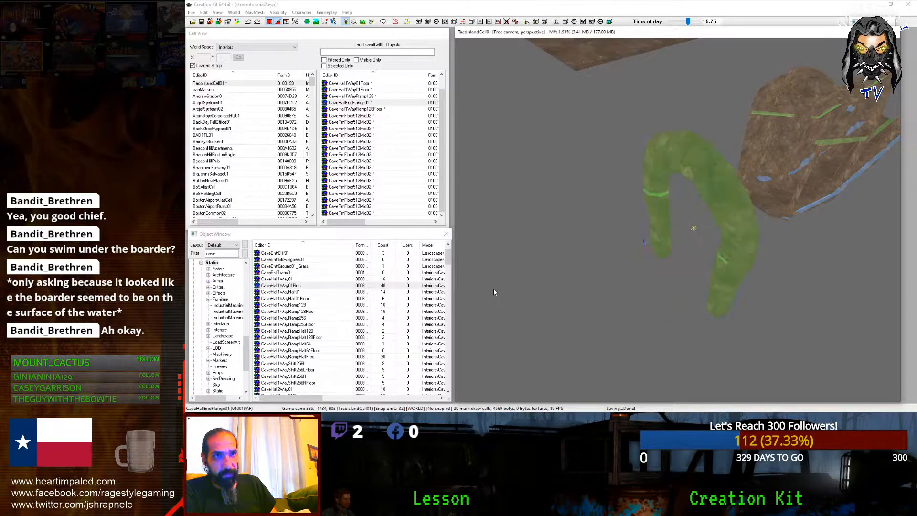
Step: Turn the arch to face the hall and move it against the hall's open end
{"action": "middle_click_drag", "start_coordinate": [494, 290], "coordinate": [556, 222], "text": "shift"}
{"action": "right_click_drag", "start_coordinate": [559, 210], "coordinate": [688, 214]}
{"action": "middle_click_drag", "start_coordinate": [548, 205], "coordinate": [523, 236], "text": "shift"}
{"action": "left_click_drag", "start_coordinate": [543, 213], "coordinate": [639, 206]}
{"action": "middle_click_drag", "start_coordinate": [662, 191], "coordinate": [582, 161], "text": "shift"}
{"action": "scroll", "coordinate": [606, 165], "scroll_direction": "up", "scroll_amount": 4}
{"action": "left_click_drag", "start_coordinate": [616, 187], "coordinate": [585, 129]}
Step: Turn off grid snapping and push the flange deeper into the opening
{"action": "left_click", "coordinate": [654, 166]}
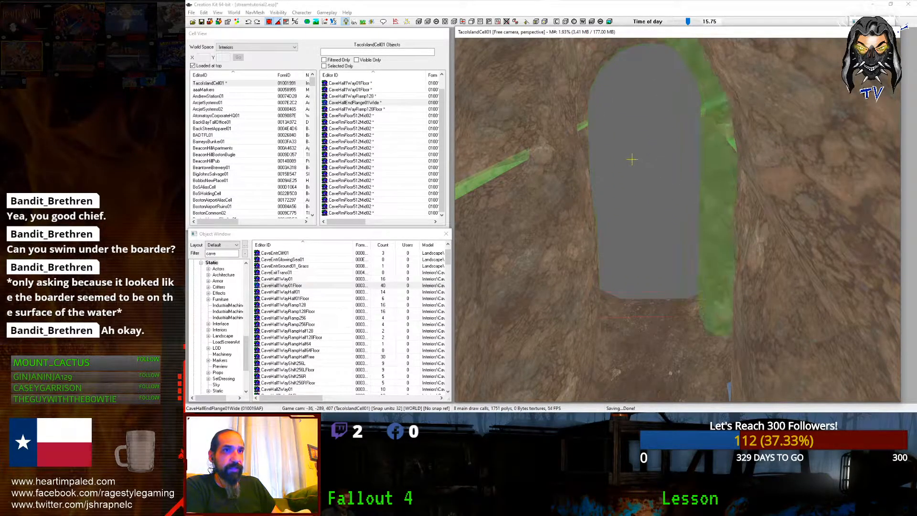
{"action": "left_click_drag", "start_coordinate": [654, 162], "coordinate": [649, 157]}
{"action": "left_click", "coordinate": [269, 23]}
{"action": "left_click_drag", "start_coordinate": [583, 144], "coordinate": [590, 142]}
{"action": "left_click_drag", "start_coordinate": [656, 156], "coordinate": [652, 164]}
Step: Centre the flange on the opening and fine-tune its height along the Z axis
{"action": "middle_click_drag", "start_coordinate": [652, 165], "coordinate": [580, 105], "text": "shift"}
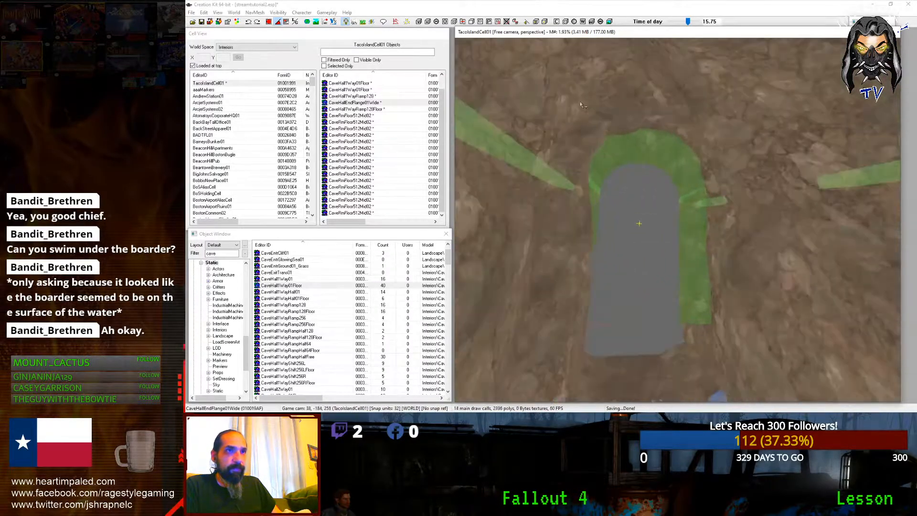
{"action": "scroll", "coordinate": [581, 105], "scroll_direction": "up", "scroll_amount": 2}
{"action": "left_click_drag", "start_coordinate": [591, 141], "coordinate": [542, 119]}
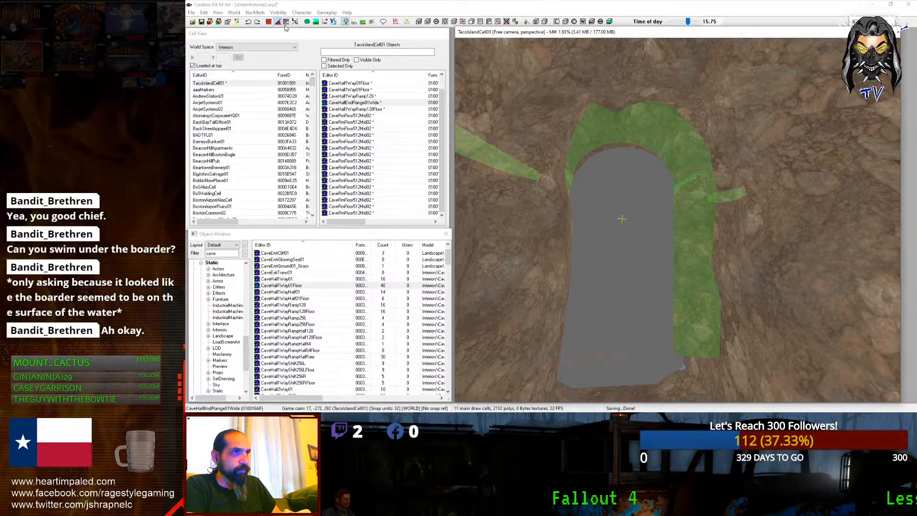
{"action": "left_click_drag", "start_coordinate": [575, 119], "coordinate": [585, 132]}
{"action": "key", "text": "z"}
{"action": "mouse_move", "coordinate": [632, 233]}
{"action": "left_mouse_down"}
{"action": "mouse_move", "coordinate": [630, 267]}
{"action": "mouse_move", "coordinate": [630, 247]}
{"action": "left_mouse_up"}
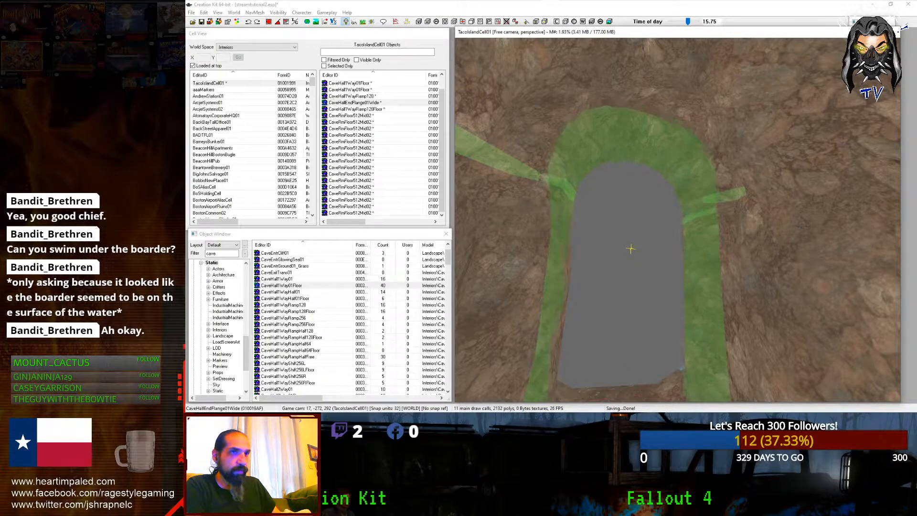
{"action": "key", "text": "d"}
{"action": "middle_click_drag", "start_coordinate": [630, 248], "coordinate": [506, 122], "text": "shift"}
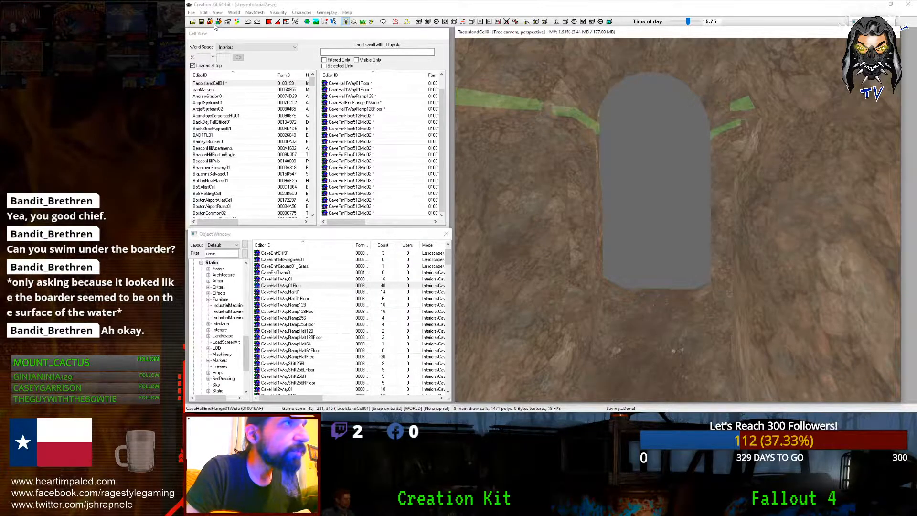
Step: Open the cell settings editor via World > Cells
{"action": "left_click", "coordinate": [250, 13]}
{"action": "mouse_move", "coordinate": [235, 13]}
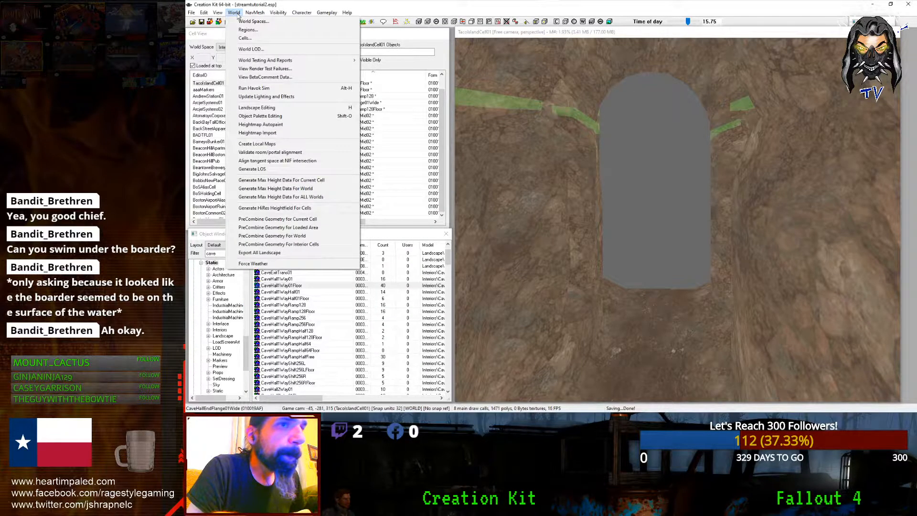
{"action": "left_click", "coordinate": [235, 13]}
{"action": "left_click", "coordinate": [234, 13]}
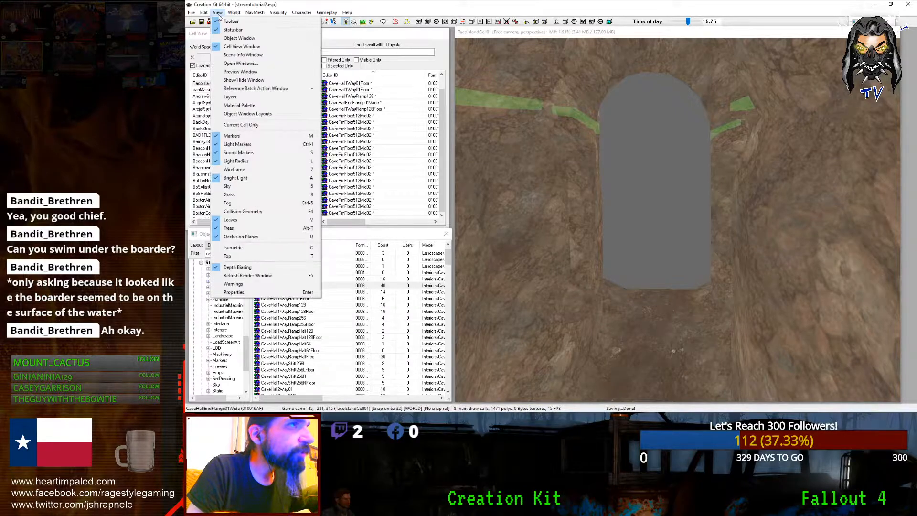
{"action": "left_click", "coordinate": [245, 38]}
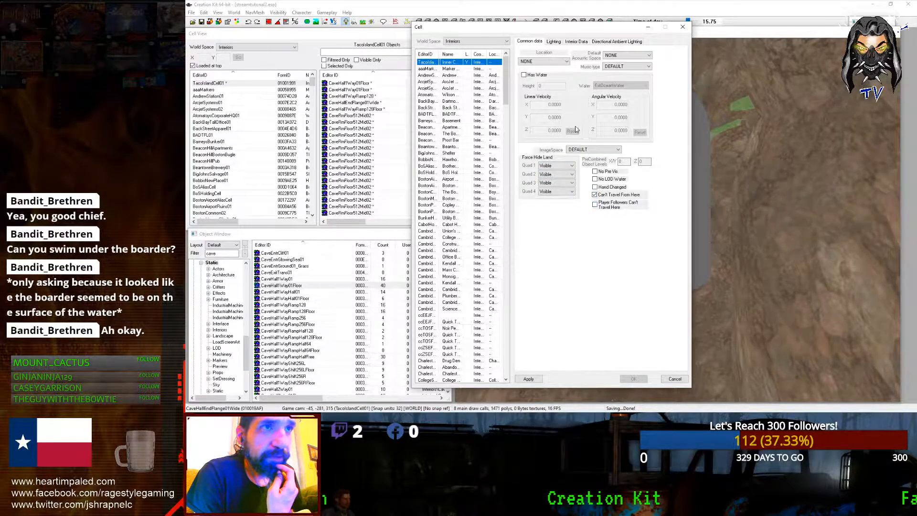
Step: On the Lighting tab enable Show Sky, set Region to TutorialRegion, apply and close
{"action": "left_click", "coordinate": [554, 42]}
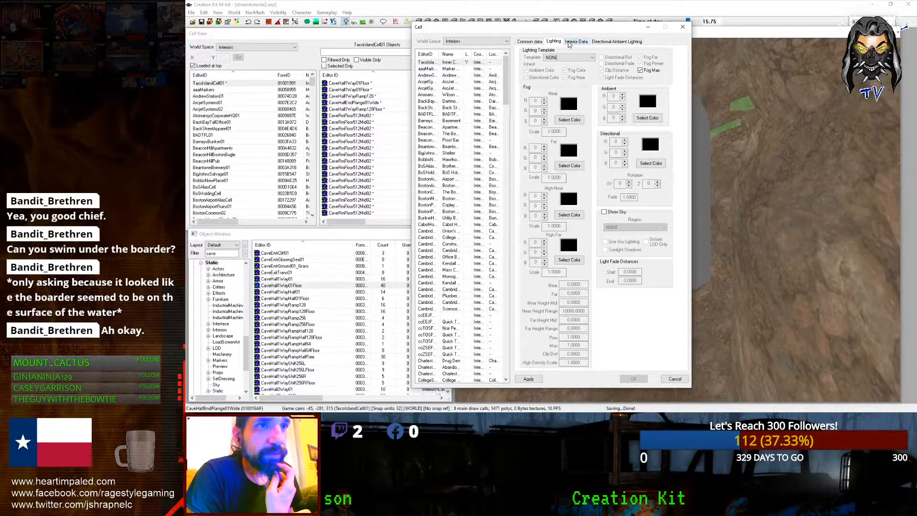
{"action": "left_click", "coordinate": [605, 212]}
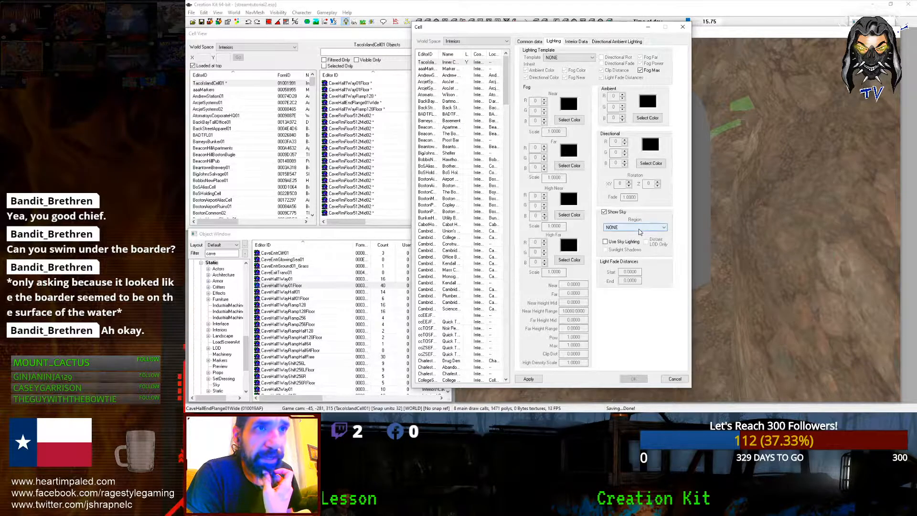
{"action": "left_click", "coordinate": [639, 229]}
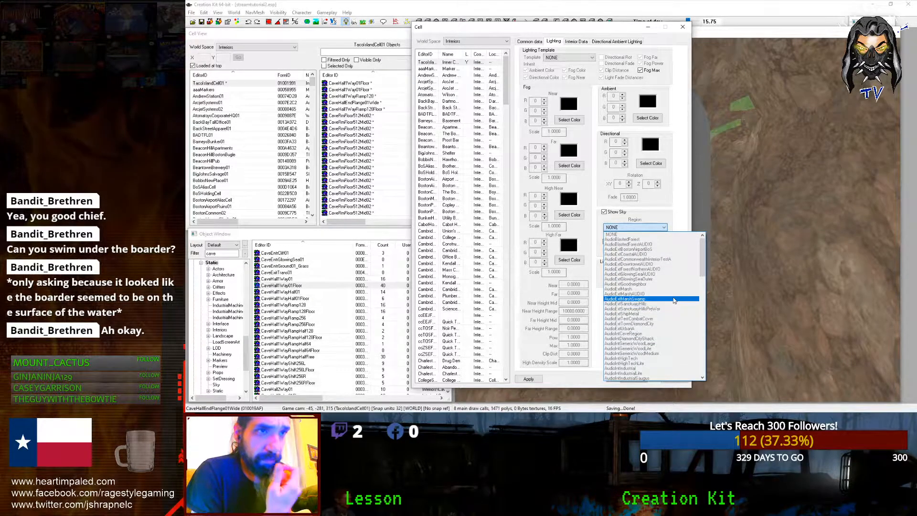
{"action": "key", "text": "t"}
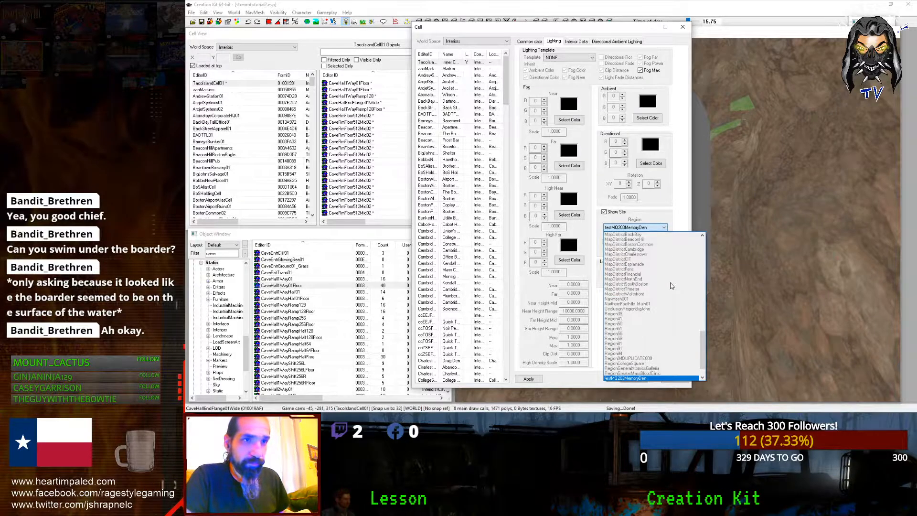
{"action": "scroll", "coordinate": [645, 367], "scroll_direction": "down", "scroll_amount": 1}
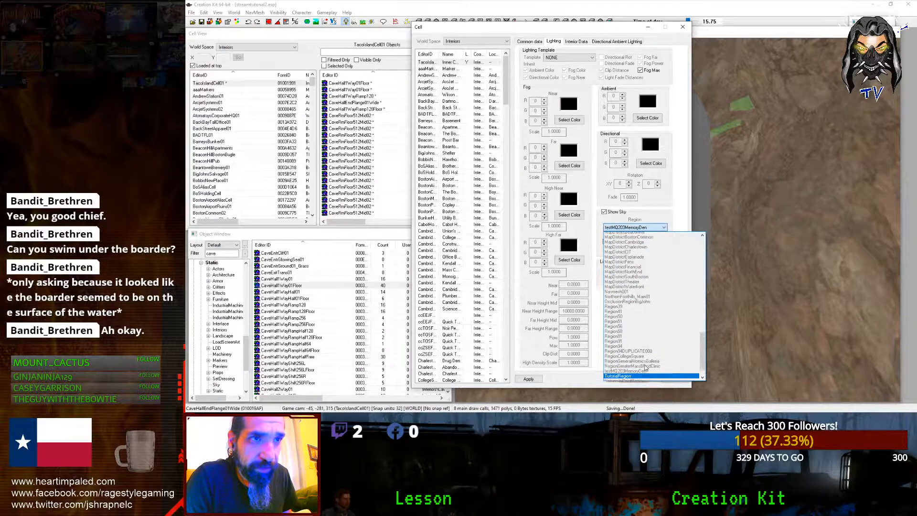
{"action": "left_click", "coordinate": [639, 366]}
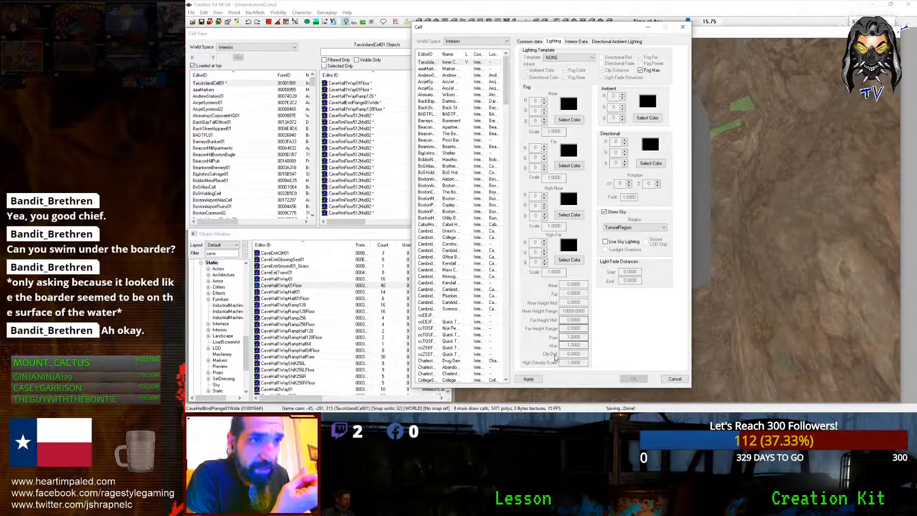
{"action": "left_click", "coordinate": [528, 379]}
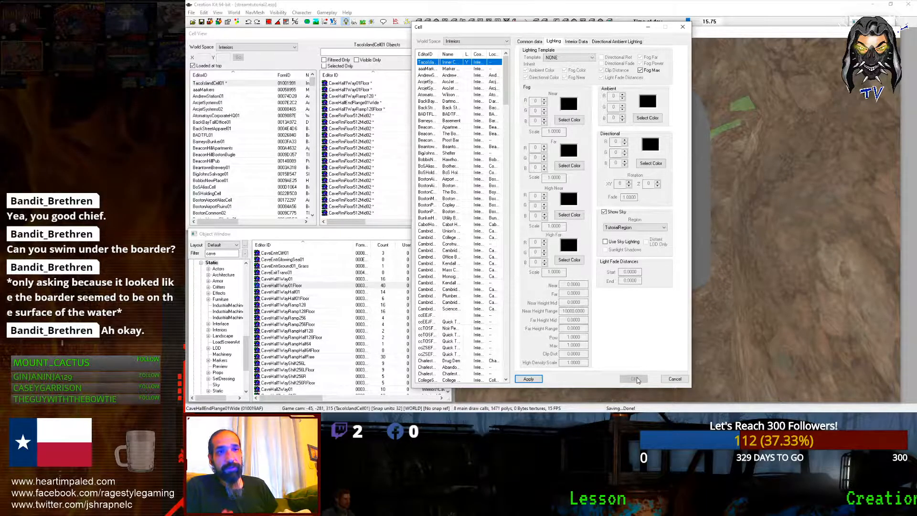
{"action": "left_click", "coordinate": [674, 379]}
Step: Fly the camera over and back into the tunnel, then select the Object Window Filter box
{"action": "scroll", "coordinate": [676, 381], "scroll_direction": "down", "scroll_amount": 6}
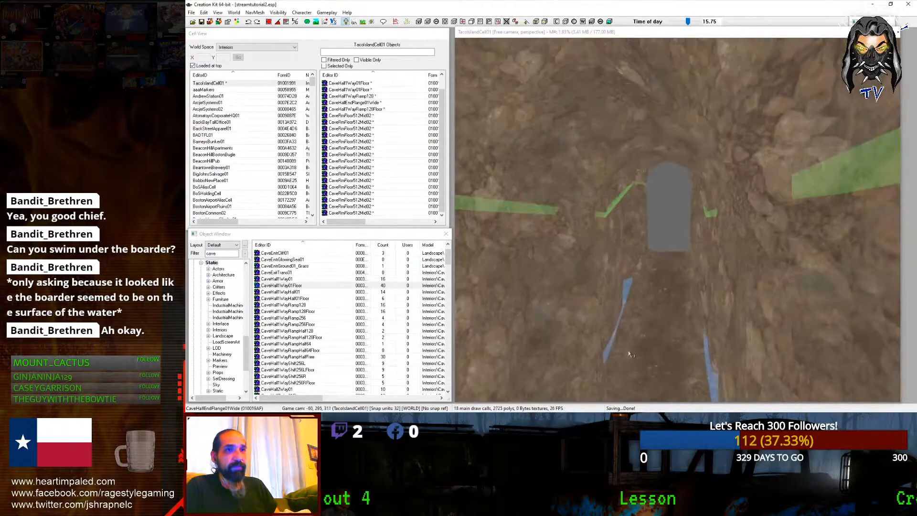
{"action": "scroll", "coordinate": [628, 350], "scroll_direction": "up", "scroll_amount": 2}
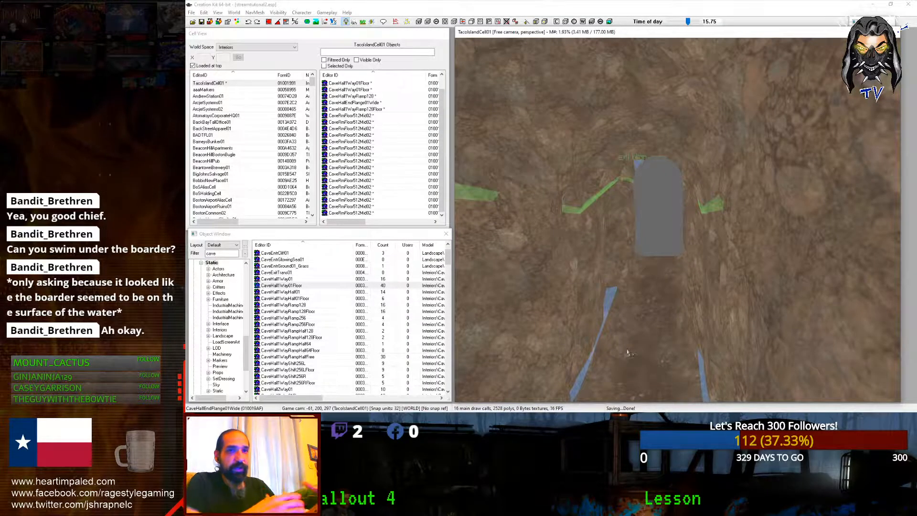
{"action": "scroll", "coordinate": [628, 352], "scroll_direction": "down", "scroll_amount": 3}
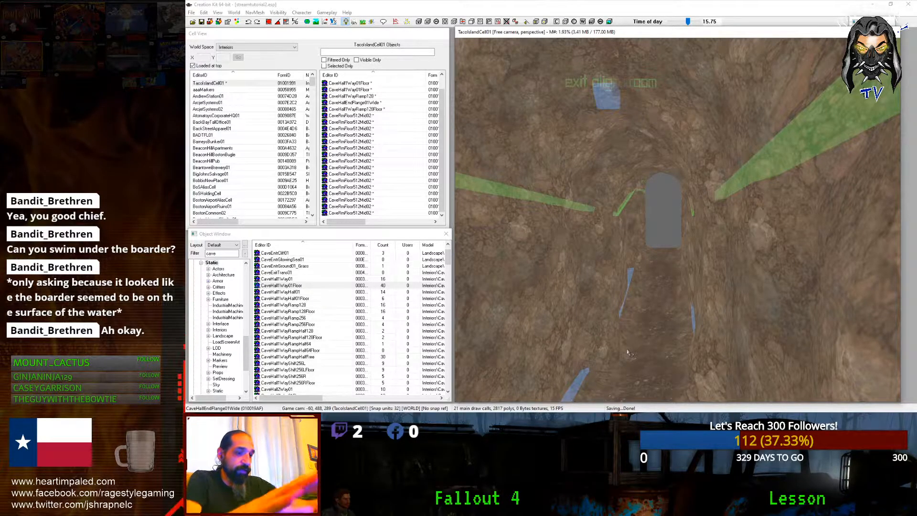
{"action": "mouse_move", "coordinate": [628, 351]}
{"action": "middle_mouse_down"}
{"action": "mouse_move", "coordinate": [629, 361]}
{"action": "mouse_move", "coordinate": [614, 324]}
{"action": "mouse_move", "coordinate": [632, 330]}
{"action": "mouse_move", "coordinate": [644, 352]}
{"action": "mouse_move", "coordinate": [630, 351]}
{"action": "middle_mouse_up"}
{"action": "scroll", "coordinate": [631, 352], "scroll_direction": "down", "scroll_amount": 1}
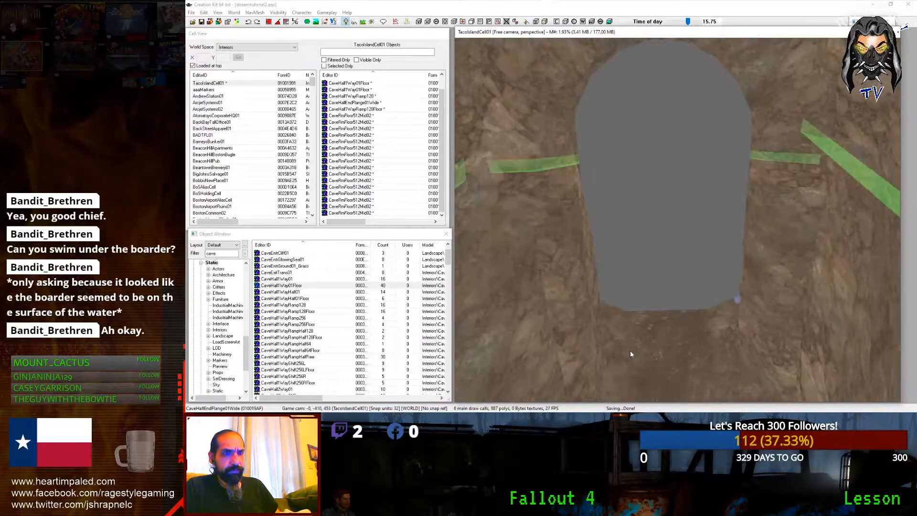
{"action": "scroll", "coordinate": [631, 352], "scroll_direction": "down", "scroll_amount": 1}
{"action": "left_click", "coordinate": [230, 254]}
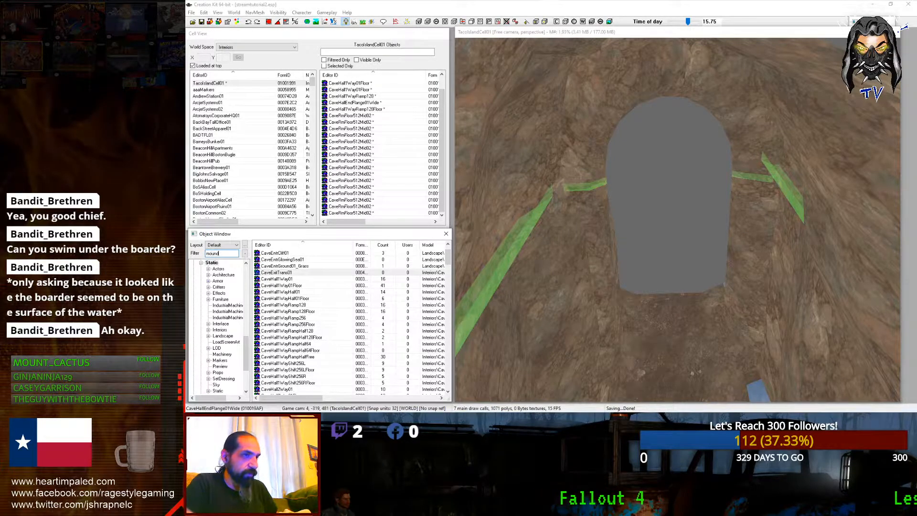
Step: Place a CaveMoundDirtTall04 mound from the mound list, then slide, lower and spin it into position
{"action": "left_click", "coordinate": [267, 319]}
{"action": "scroll", "coordinate": [267, 321], "scroll_direction": "down", "scroll_amount": 3}
{"action": "left_click_drag", "start_coordinate": [275, 305], "coordinate": [680, 313]}
{"action": "scroll", "coordinate": [680, 312], "scroll_direction": "down", "scroll_amount": 3}
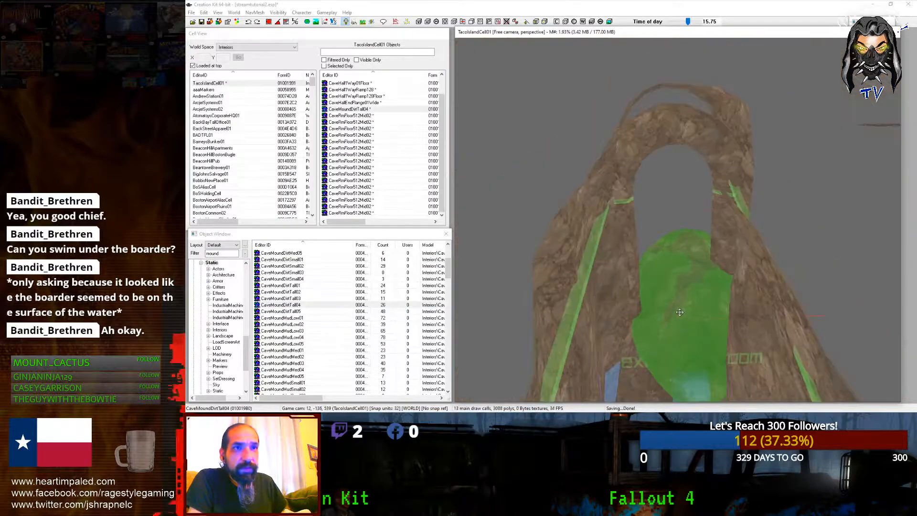
{"action": "scroll", "coordinate": [680, 312], "scroll_direction": "up", "scroll_amount": 3}
{"action": "left_click_drag", "start_coordinate": [640, 234], "coordinate": [621, 275]}
{"action": "key", "text": "z"}
{"action": "key", "text": "x"}
{"action": "right_click_drag", "start_coordinate": [621, 275], "coordinate": [605, 321]}
{"action": "key", "text": "z"}
{"action": "middle_click_drag", "start_coordinate": [605, 321], "coordinate": [600, 310], "text": "shift"}
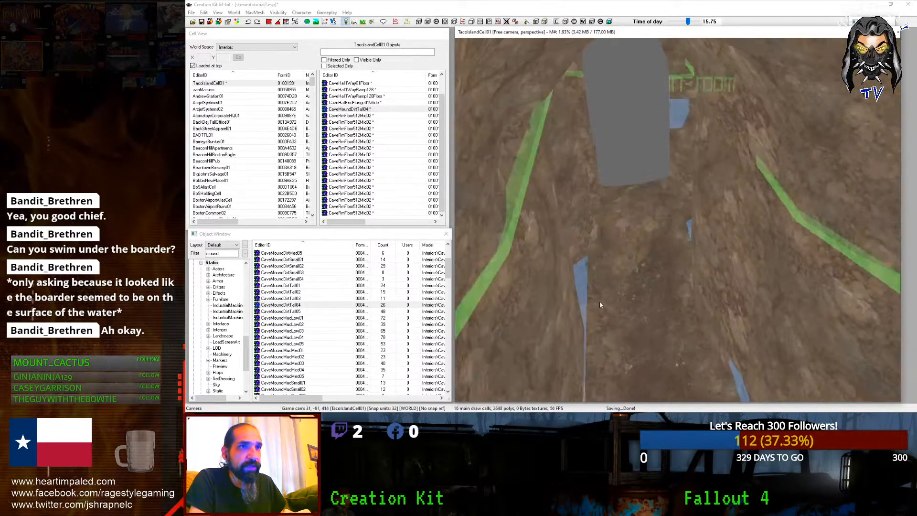
Step: Reselect the CaveMoundDirtTall04 mound, raise it, turn it, settle it slightly lower, and deselect it
{"action": "left_click", "coordinate": [623, 243]}
{"action": "scroll", "coordinate": [623, 243], "scroll_direction": "up", "scroll_amount": 3}
{"action": "key", "text": "z"}
{"action": "left_click_drag", "start_coordinate": [616, 263], "coordinate": [617, 234]}
{"action": "mouse_move", "coordinate": [594, 195]}
{"action": "right_mouse_down"}
{"action": "mouse_move", "coordinate": [614, 195]}
{"action": "mouse_move", "coordinate": [575, 195]}
{"action": "mouse_move", "coordinate": [612, 195]}
{"action": "right_mouse_up"}
{"action": "key", "text": "z"}
{"action": "mouse_move", "coordinate": [611, 195]}
{"action": "left_mouse_down"}
{"action": "mouse_move", "coordinate": [611, 171]}
{"action": "mouse_move", "coordinate": [611, 186]}
{"action": "left_mouse_up"}
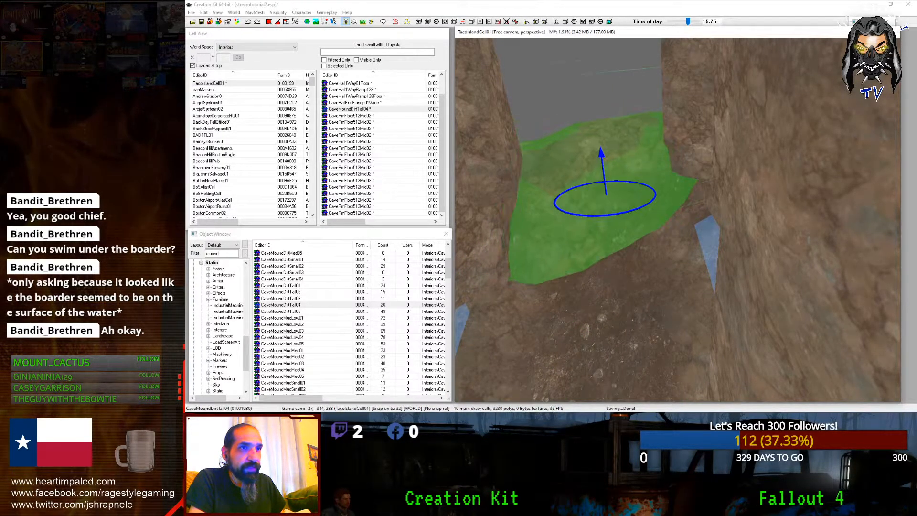
{"action": "key", "text": "d"}
Step: Place a CaveMoundDirtTall02 mound in the cave hallway and turn it across the wall seam
{"action": "scroll", "coordinate": [629, 131], "scroll_direction": "down", "scroll_amount": 4}
{"action": "middle_click_drag", "start_coordinate": [629, 131], "coordinate": [631, 251], "text": "shift"}
{"action": "scroll", "coordinate": [629, 119], "scroll_direction": "down", "scroll_amount": 3}
{"action": "scroll", "coordinate": [629, 122], "scroll_direction": "up", "scroll_amount": 5}
{"action": "scroll", "coordinate": [629, 121], "scroll_direction": "down", "scroll_amount": 4}
{"action": "scroll", "coordinate": [631, 251], "scroll_direction": "down", "scroll_amount": 3}
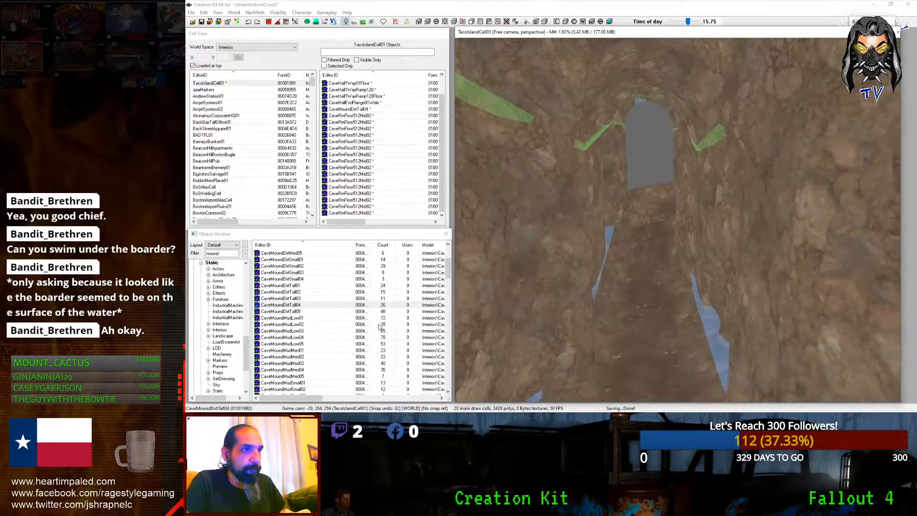
{"action": "left_click_drag", "start_coordinate": [283, 291], "coordinate": [656, 282]}
{"action": "scroll", "coordinate": [656, 281], "scroll_direction": "up", "scroll_amount": 3}
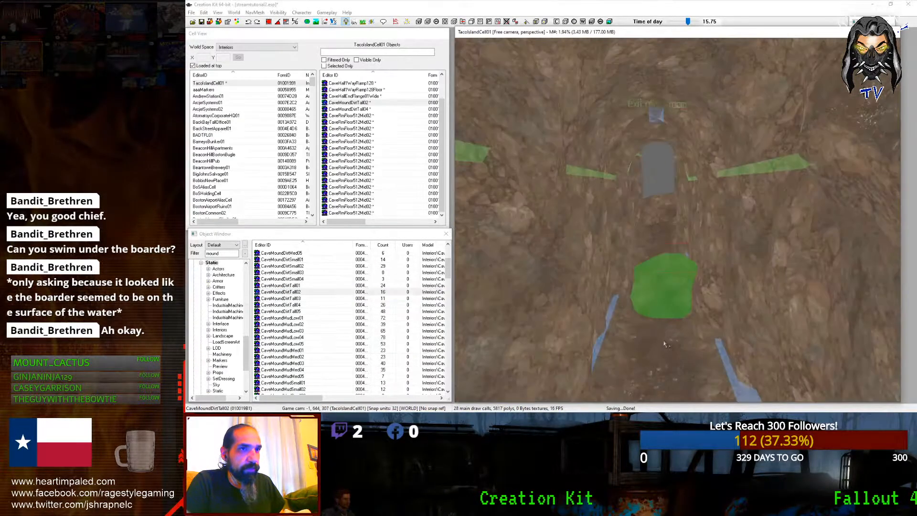
{"action": "middle_click_drag", "start_coordinate": [657, 282], "coordinate": [640, 291], "text": "shift"}
{"action": "right_click_drag", "start_coordinate": [640, 292], "coordinate": [683, 292]}
Step: Move the CaveMoundDirtTall02 mound forward-right, turn it narrower against the wall, and open its reference properties
{"action": "left_click_drag", "start_coordinate": [678, 224], "coordinate": [693, 282]}
{"action": "scroll", "coordinate": [669, 239], "scroll_direction": "down", "scroll_amount": 5}
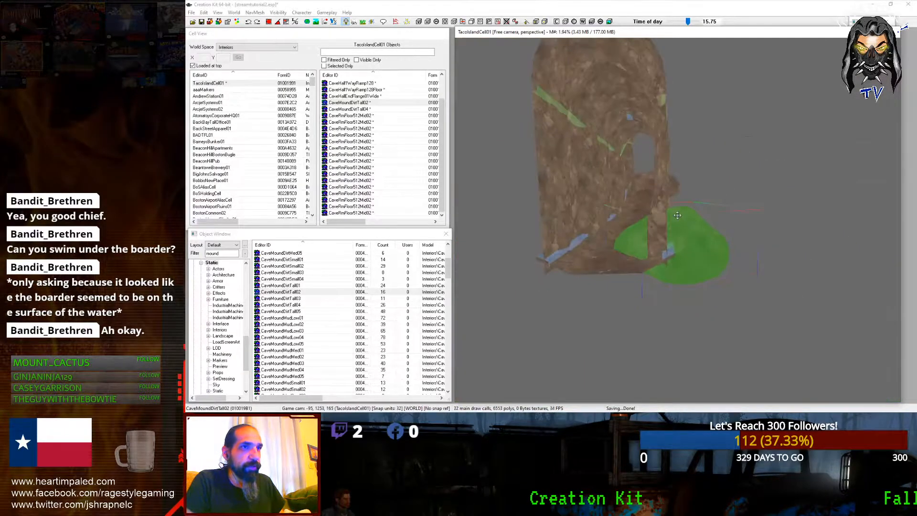
{"action": "middle_click_drag", "start_coordinate": [654, 230], "coordinate": [678, 262], "text": "shift"}
{"action": "right_click_drag", "start_coordinate": [678, 263], "coordinate": [710, 264]}
{"action": "scroll", "coordinate": [681, 224], "scroll_direction": "up", "scroll_amount": 6}
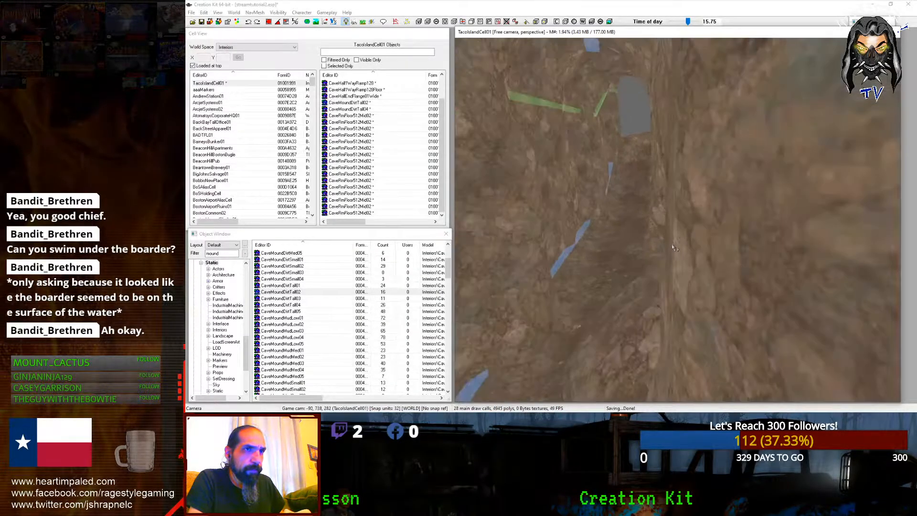
{"action": "left_click", "coordinate": [668, 256]}
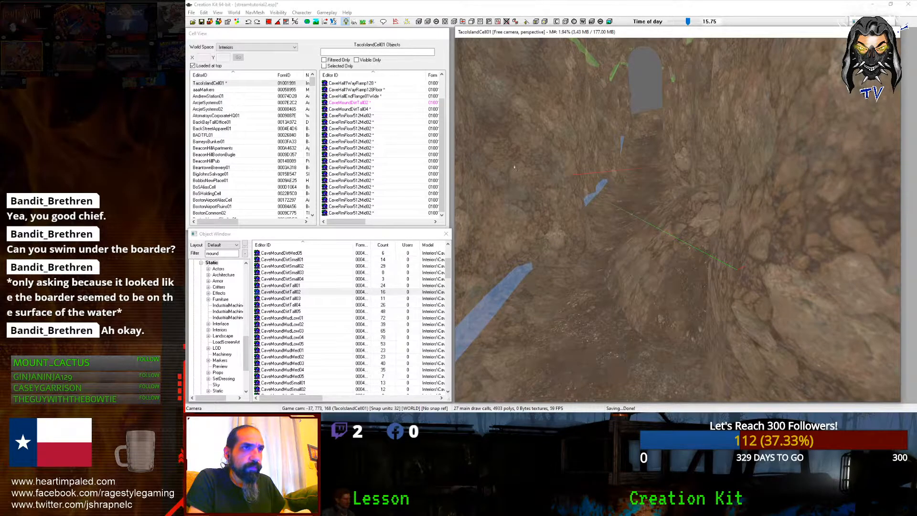
{"action": "left_click_drag", "start_coordinate": [465, 36], "coordinate": [540, 56]}
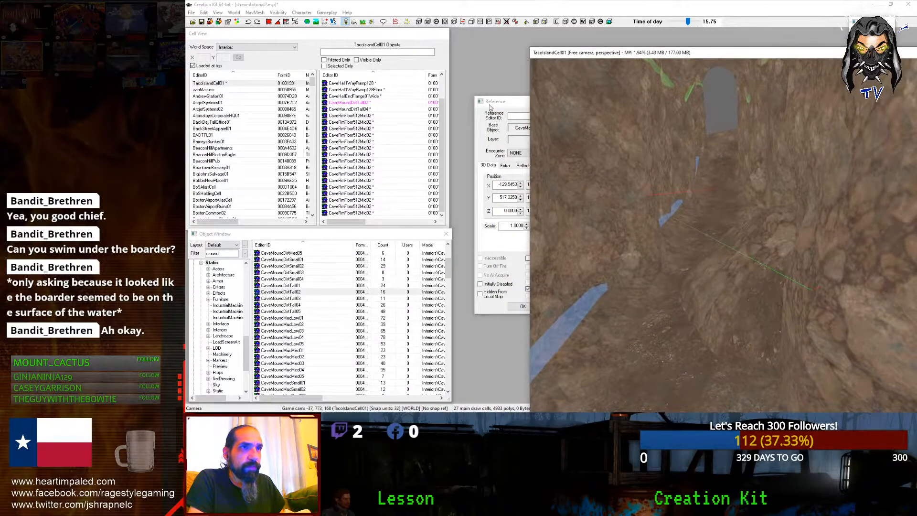
Step: Confirm the mound's Reference window with OK and push the mound farther back toward the wall
{"action": "left_click", "coordinate": [505, 102]}
{"action": "left_click", "coordinate": [534, 309]}
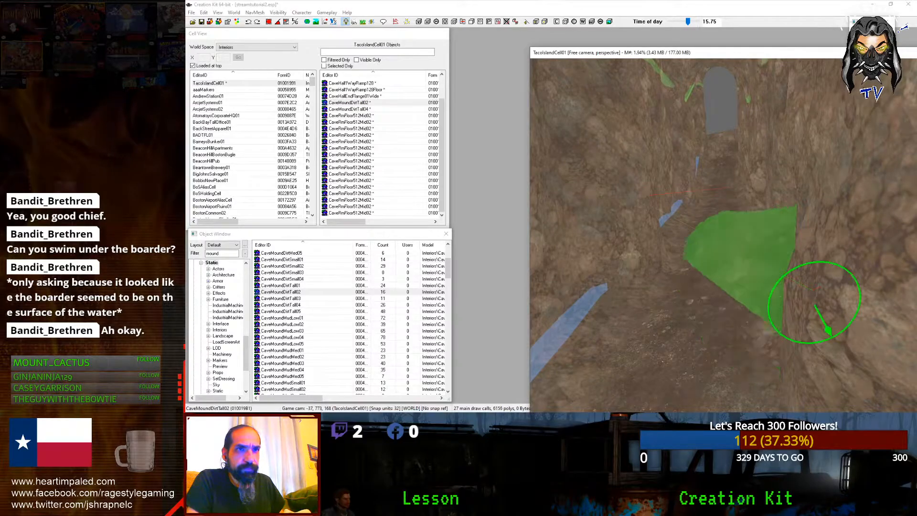
{"action": "left_click_drag", "start_coordinate": [814, 300], "coordinate": [825, 266]}
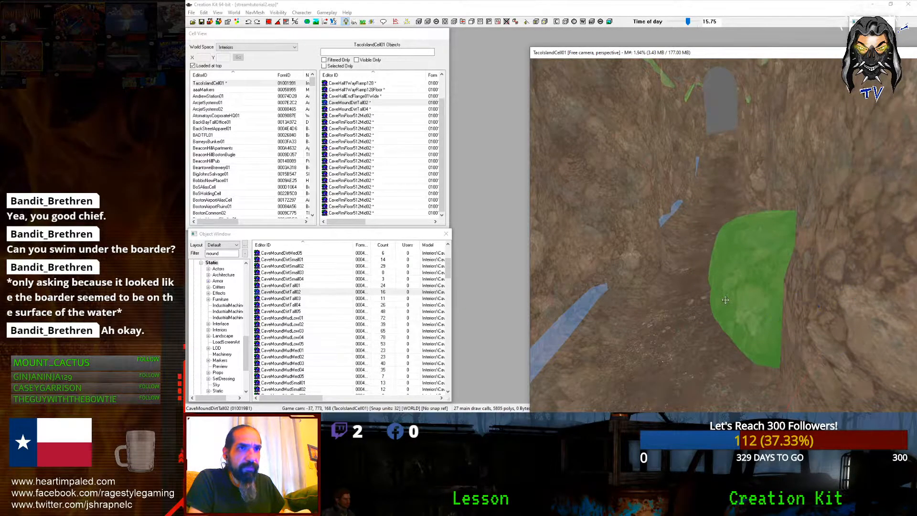
{"action": "scroll", "coordinate": [725, 305], "scroll_direction": "down", "scroll_amount": 4}
{"action": "scroll", "coordinate": [725, 305], "scroll_direction": "up", "scroll_amount": 2}
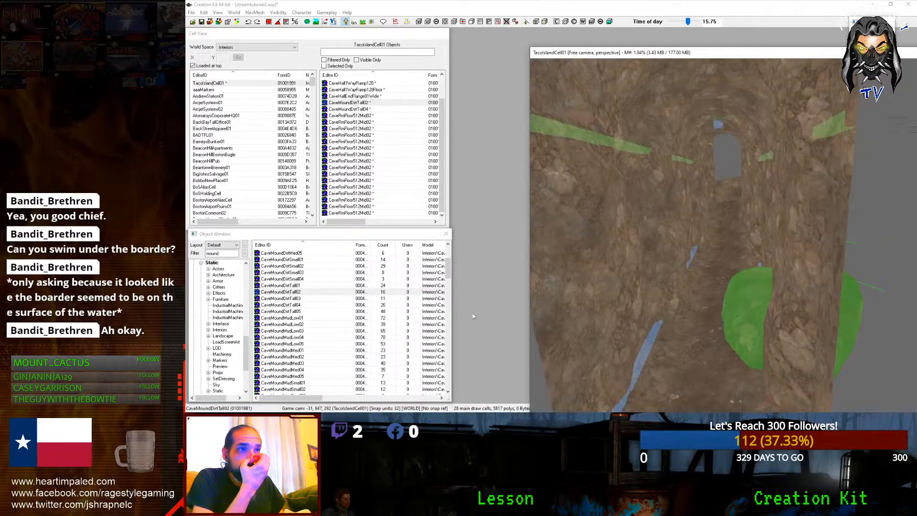
Step: Place a CaveMoundDirtTall05 mound and tilt it on the X and Y axes into a dome
{"action": "left_click", "coordinate": [301, 311]}
{"action": "left_click_drag", "start_coordinate": [772, 342], "coordinate": [716, 191]}
{"action": "key", "text": "z"}
{"action": "key", "text": "x"}
{"action": "right_click_drag", "start_coordinate": [717, 191], "coordinate": [793, 191]}
{"action": "key", "text": "c"}
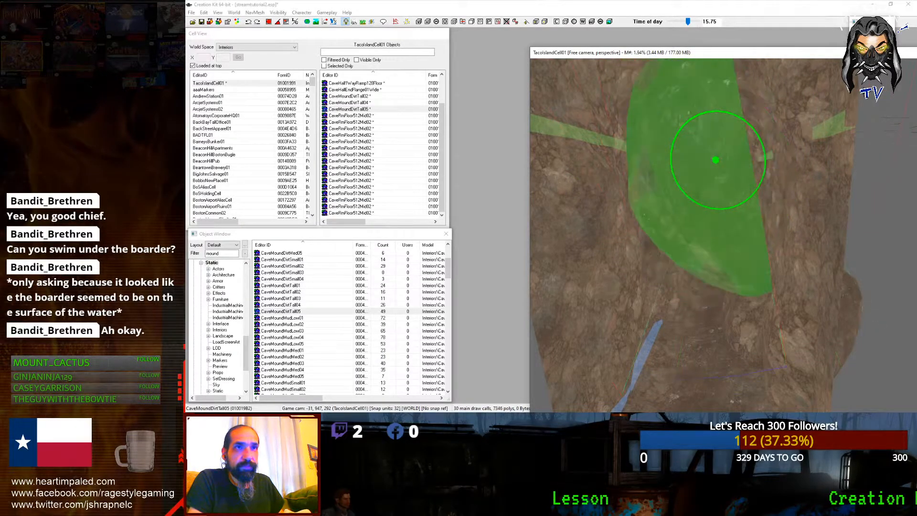
{"action": "right_click_drag", "start_coordinate": [712, 320], "coordinate": [735, 320]}
Step: Flip the CaveMoundDirtTall05 dome downward and adjust its height along the cave wall
{"action": "key", "text": "z"}
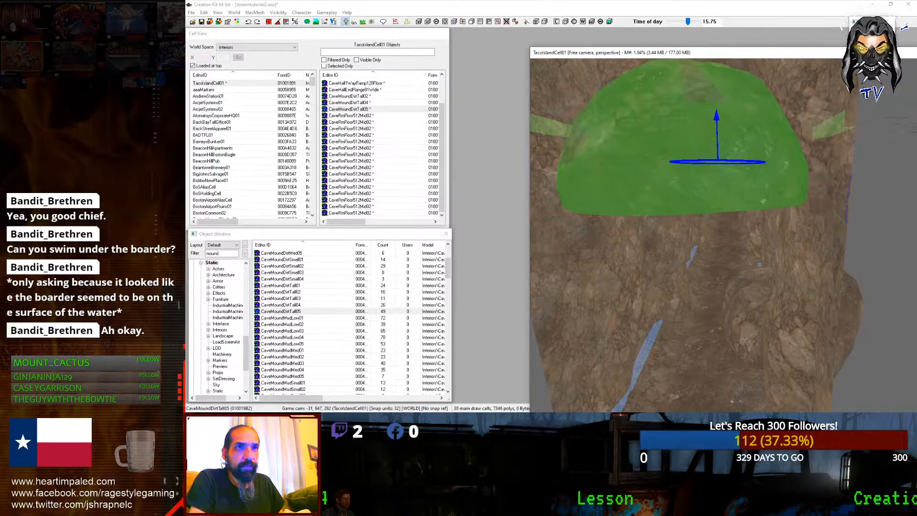
{"action": "key", "text": "x"}
{"action": "right_click_drag", "start_coordinate": [716, 191], "coordinate": [764, 191]}
{"action": "left_click_drag", "start_coordinate": [695, 262], "coordinate": [695, 201]}
{"action": "middle_click_drag", "start_coordinate": [695, 201], "coordinate": [707, 182], "text": "shift"}
{"action": "key", "text": "z"}
{"action": "mouse_move", "coordinate": [707, 182]}
{"action": "left_mouse_down"}
{"action": "mouse_move", "coordinate": [707, 195]}
{"action": "mouse_move", "coordinate": [707, 182]}
{"action": "left_mouse_up"}
{"action": "middle_click_drag", "start_coordinate": [707, 183], "coordinate": [580, 252], "text": "shift"}
{"action": "scroll", "coordinate": [314, 289], "scroll_direction": "down", "scroll_amount": 5}
Step: Place a CaveMoundRocksTall02 rock mound, rotate it, set it back-left against the wall, and enlarge it
{"action": "left_click_drag", "start_coordinate": [305, 310], "coordinate": [695, 282]}
{"action": "key", "text": "x"}
{"action": "mouse_move", "coordinate": [678, 215]}
{"action": "right_mouse_down"}
{"action": "mouse_move", "coordinate": [716, 215]}
{"action": "mouse_move", "coordinate": [669, 215]}
{"action": "right_mouse_up"}
{"action": "key", "text": "c"}
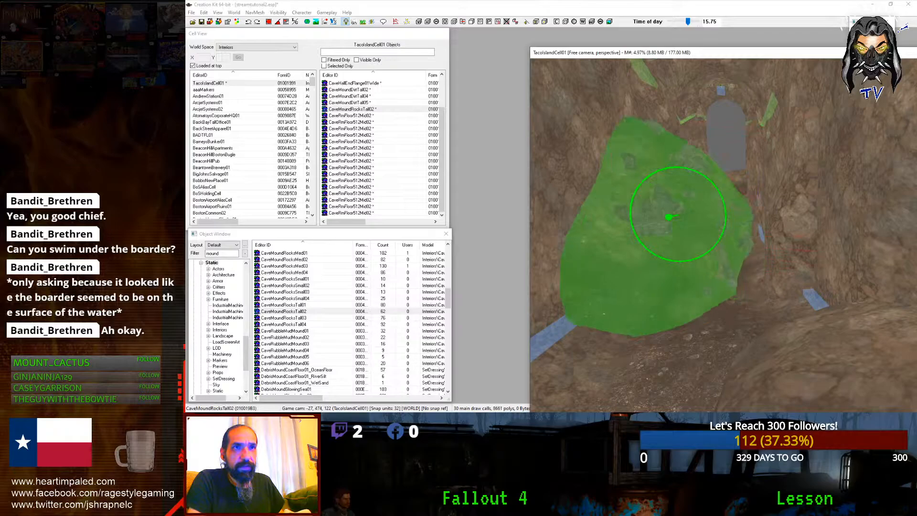
{"action": "left_click_drag", "start_coordinate": [669, 215], "coordinate": [626, 217]}
{"action": "key", "text": "z"}
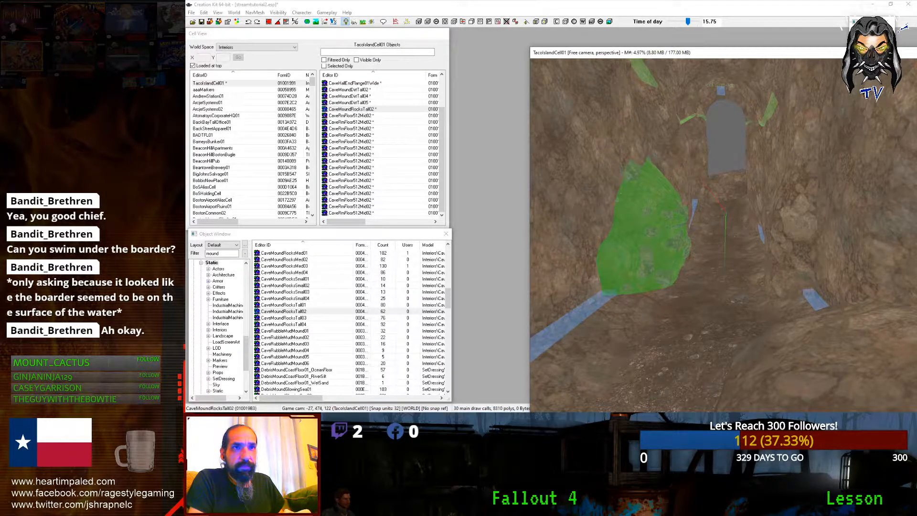
{"action": "key", "text": "s"}
{"action": "left_click_drag", "start_coordinate": [598, 257], "coordinate": [689, 221]}
{"action": "scroll", "coordinate": [665, 226], "scroll_direction": "down", "scroll_amount": 15}
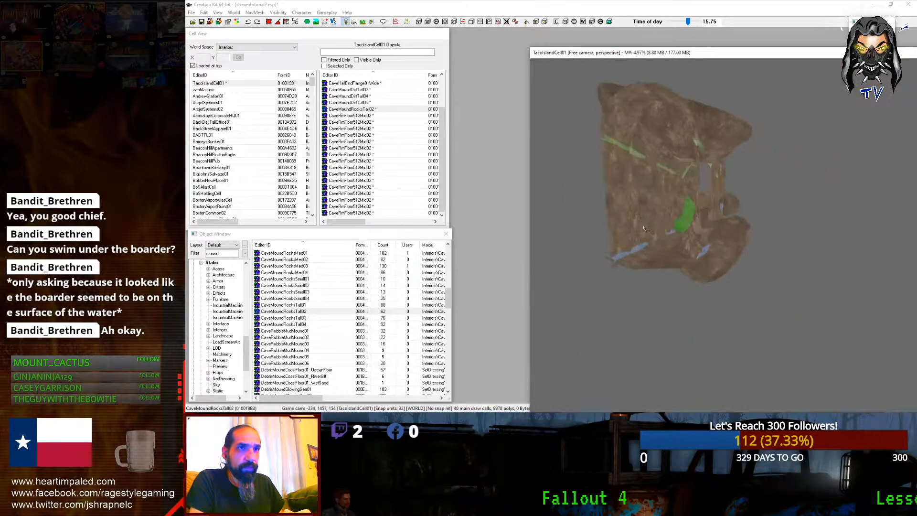
Step: Box-select all the rim floor tiles, lower them, and turn on grid snapping
{"action": "middle_click_drag", "start_coordinate": [768, 270], "coordinate": [711, 327], "text": "shift"}
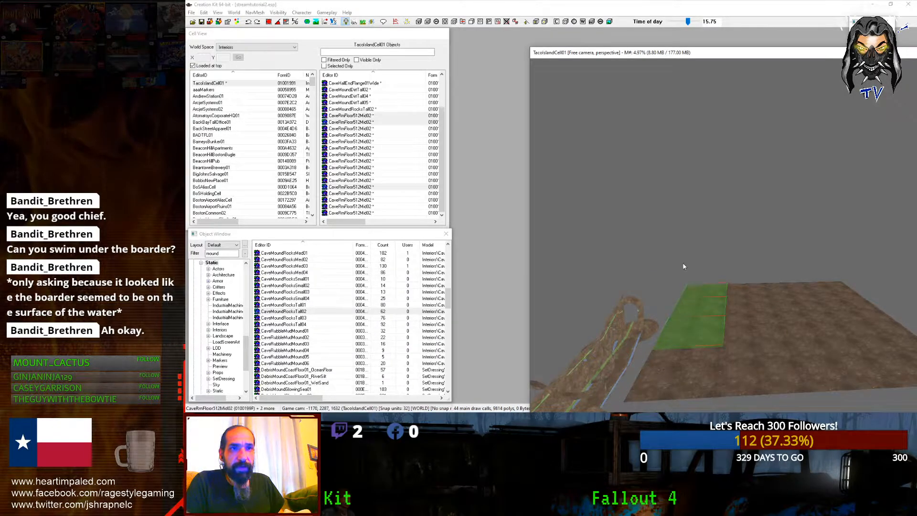
{"action": "scroll", "coordinate": [685, 266], "scroll_direction": "down", "scroll_amount": 5}
{"action": "middle_click_drag", "start_coordinate": [689, 268], "coordinate": [694, 238], "text": "shift"}
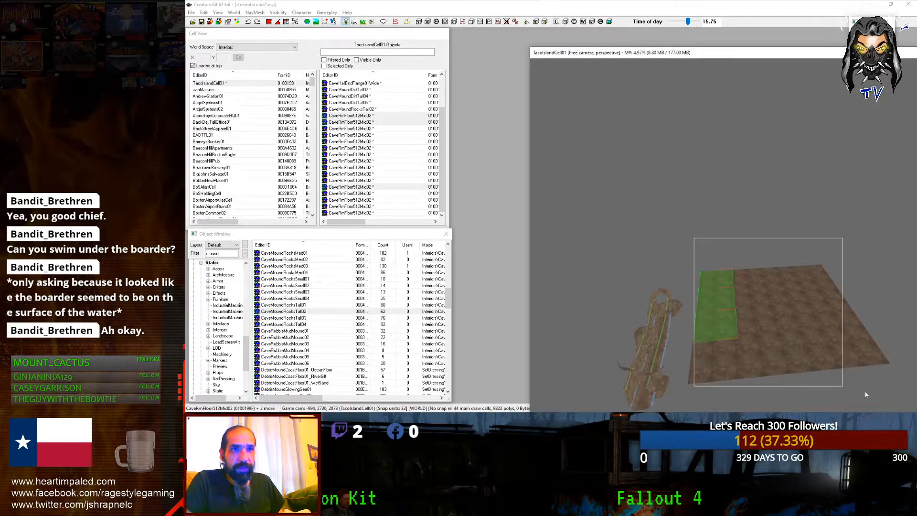
{"action": "left_click_drag", "start_coordinate": [881, 395], "coordinate": [892, 411]}
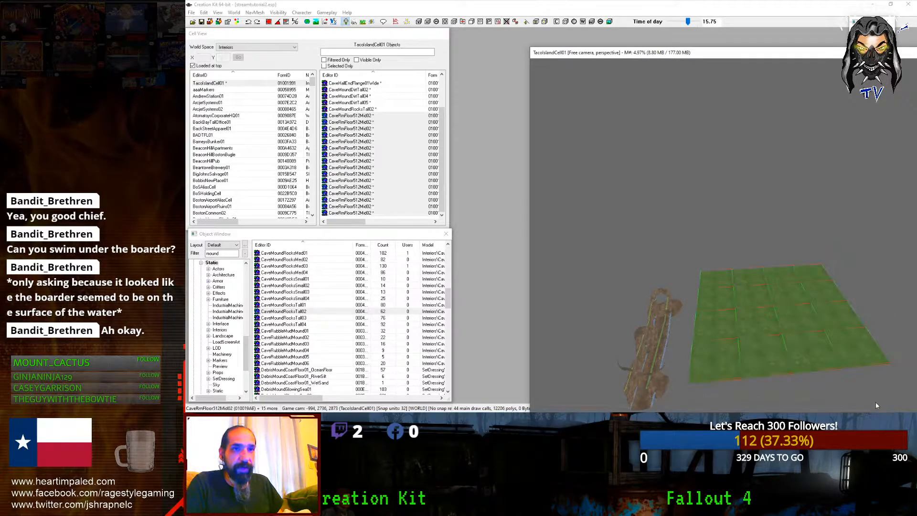
{"action": "middle_click_drag", "start_coordinate": [875, 402], "coordinate": [887, 363]}
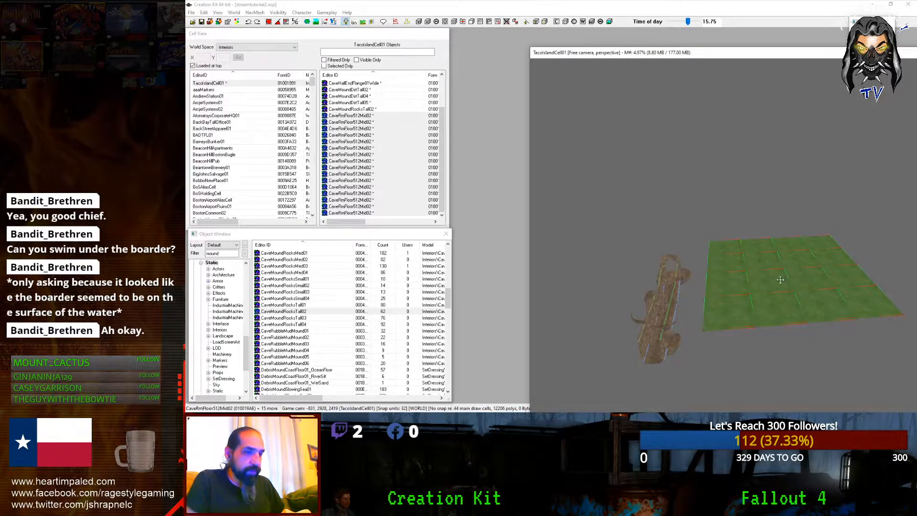
{"action": "middle_click_drag", "start_coordinate": [780, 280], "coordinate": [782, 262]}
{"action": "key", "text": "z"}
{"action": "left_click_drag", "start_coordinate": [782, 262], "coordinate": [692, 373]}
{"action": "left_click", "coordinate": [268, 22]}
Step: Raise the snapped floor tiles and slide them forward against the cave hall piece
{"action": "middle_click_drag", "start_coordinate": [807, 361], "coordinate": [725, 175], "text": "shift"}
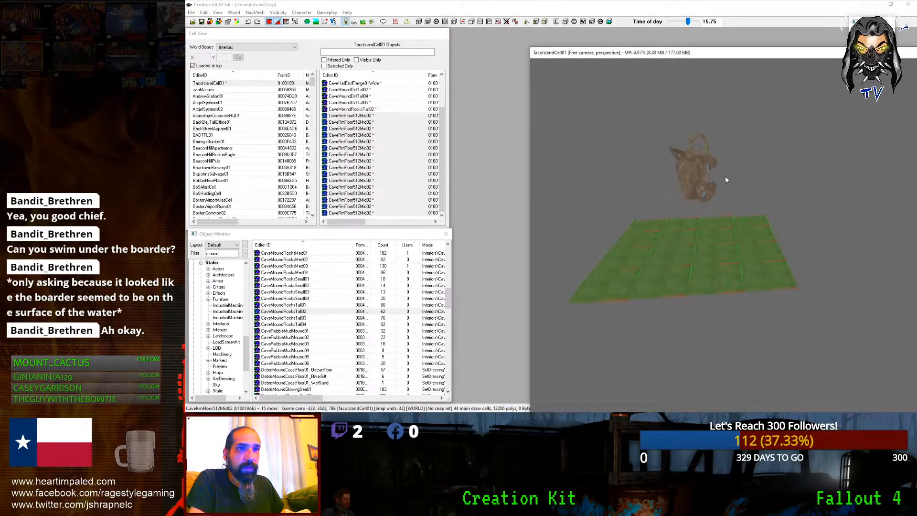
{"action": "scroll", "coordinate": [725, 176], "scroll_direction": "up", "scroll_amount": 2}
{"action": "key", "text": "z"}
{"action": "left_click_drag", "start_coordinate": [725, 176], "coordinate": [724, 138]}
{"action": "left_click_drag", "start_coordinate": [773, 243], "coordinate": [832, 310]}
{"action": "key", "text": "z"}
{"action": "key", "text": "z"}
{"action": "key", "text": "z"}
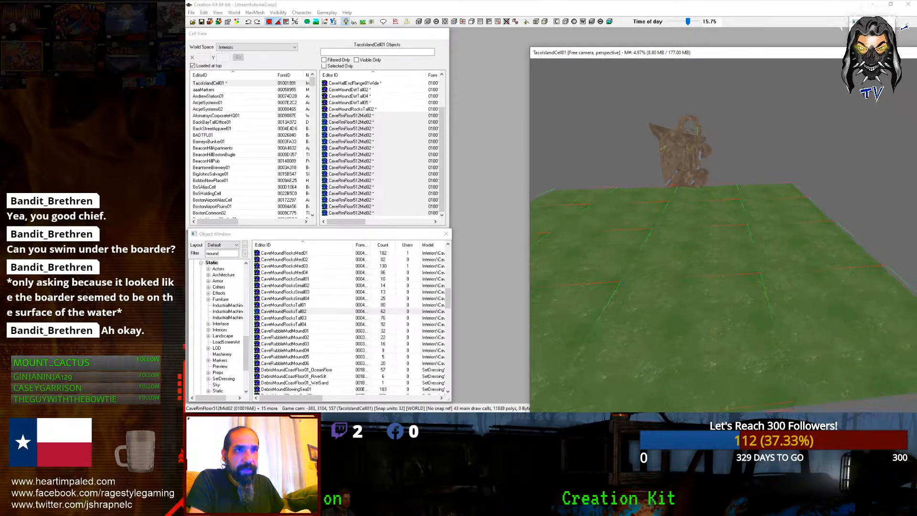
{"action": "middle_click_drag", "start_coordinate": [581, 264], "coordinate": [571, 209], "text": "shift"}
{"action": "left_click_drag", "start_coordinate": [689, 319], "coordinate": [724, 297]}
{"action": "middle_click_drag", "start_coordinate": [724, 298], "coordinate": [694, 277], "text": "shift"}
{"action": "scroll", "coordinate": [716, 282], "scroll_direction": "down", "scroll_amount": 3}
Step: Check a single tile and the CaveHall1Way01Floor piece, then select the floor tile to copy
{"action": "left_click", "coordinate": [737, 282]}
{"action": "scroll", "coordinate": [737, 282], "scroll_direction": "up", "scroll_amount": 3}
{"action": "left_click", "coordinate": [668, 236]}
{"action": "scroll", "coordinate": [668, 237], "scroll_direction": "up", "scroll_amount": 3}
{"action": "middle_click_drag", "start_coordinate": [669, 236], "coordinate": [689, 244], "text": "shift"}
{"action": "left_click", "coordinate": [689, 243]}
Step: Duplicate the selected floor tile in place
{"action": "key", "text": "ctrl+d"}
{"action": "key", "text": "z"}
{"action": "scroll", "coordinate": [687, 251], "scroll_direction": "down", "scroll_amount": 3}
{"action": "scroll", "coordinate": [685, 252], "scroll_direction": "up", "scroll_amount": 2}
{"action": "key", "text": "z"}
{"action": "scroll", "coordinate": [685, 253], "scroll_direction": "down", "scroll_amount": 3}
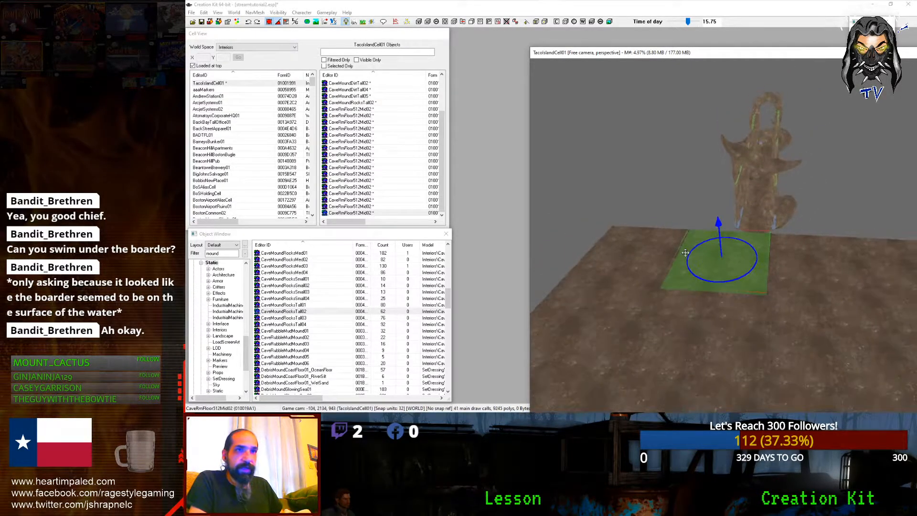
{"action": "scroll", "coordinate": [685, 252], "scroll_direction": "up", "scroll_amount": 1}
{"action": "scroll", "coordinate": [686, 253], "scroll_direction": "up", "scroll_amount": 1}
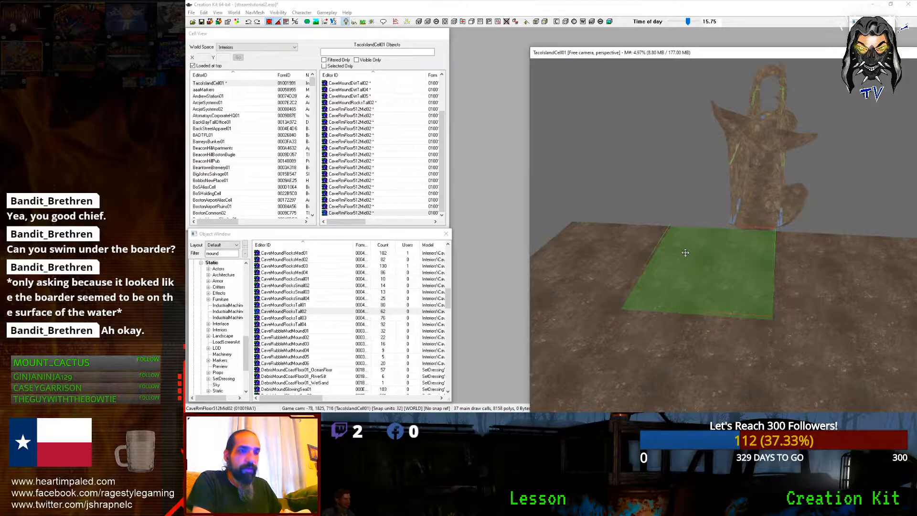
Step: Cycle the copied tile's base object through variants until it becomes CaveRmWallCorIn01
{"action": "key", "text": "Page_Down"}
{"action": "key", "text": "Page_Down"}
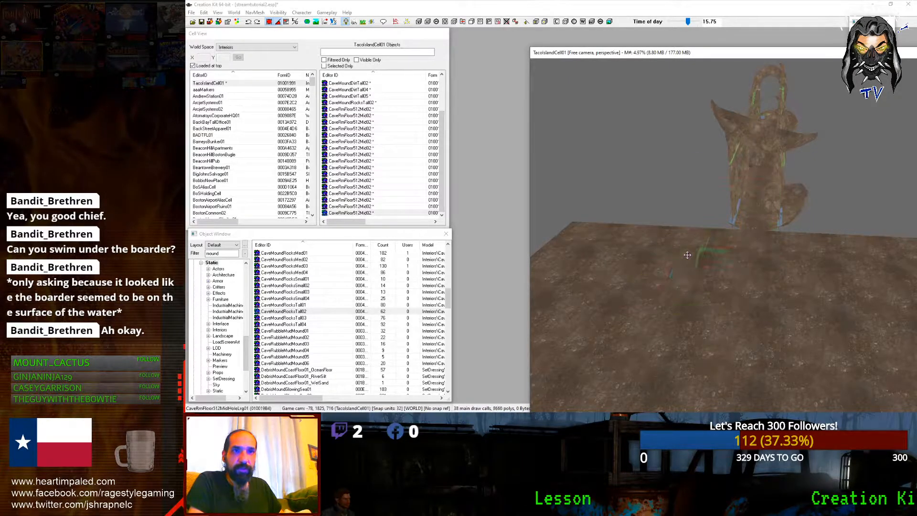
{"action": "key", "text": "Page_Down"}
{"action": "key", "text": "Page_Down"}
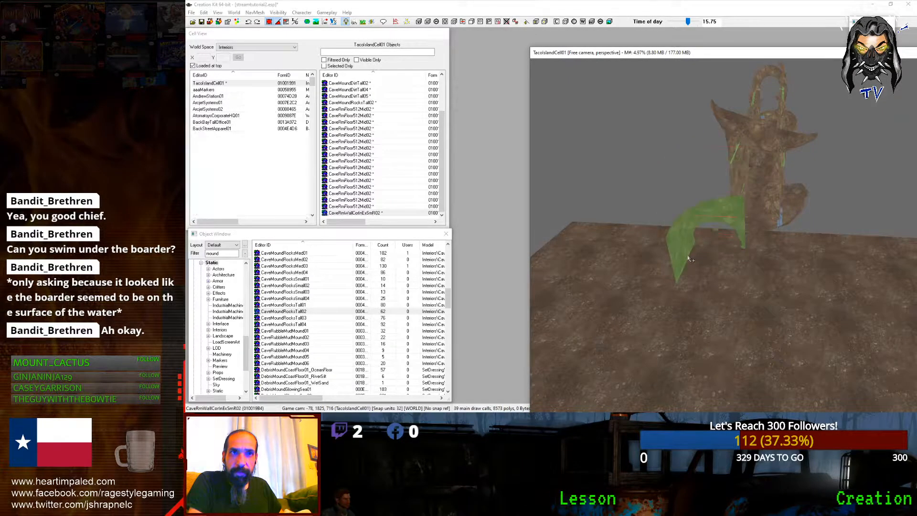
{"action": "key", "text": "Page_Down"}
{"action": "key", "text": "Page_Down"}
{"action": "key", "text": "Page_Down"}
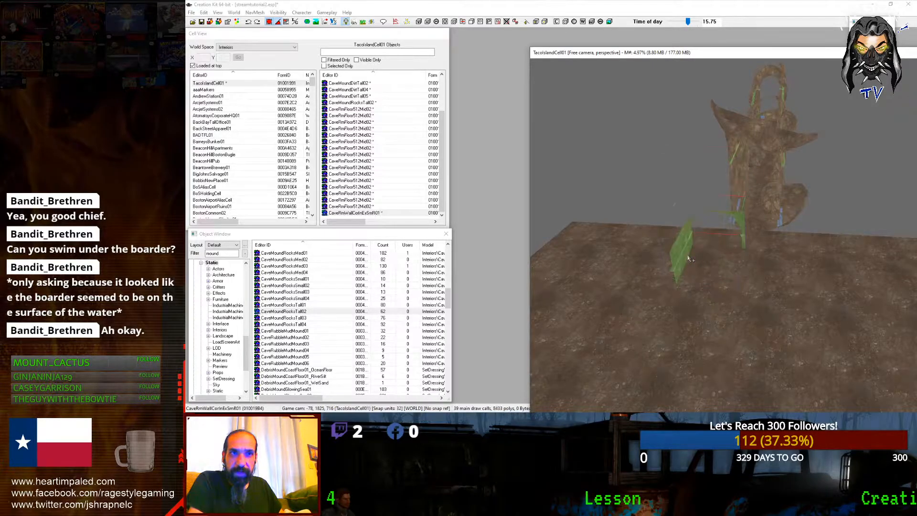
{"action": "key", "text": "Page_Down"}
{"action": "key", "text": "Page_Down"}
{"action": "key", "text": "Page_Down"}
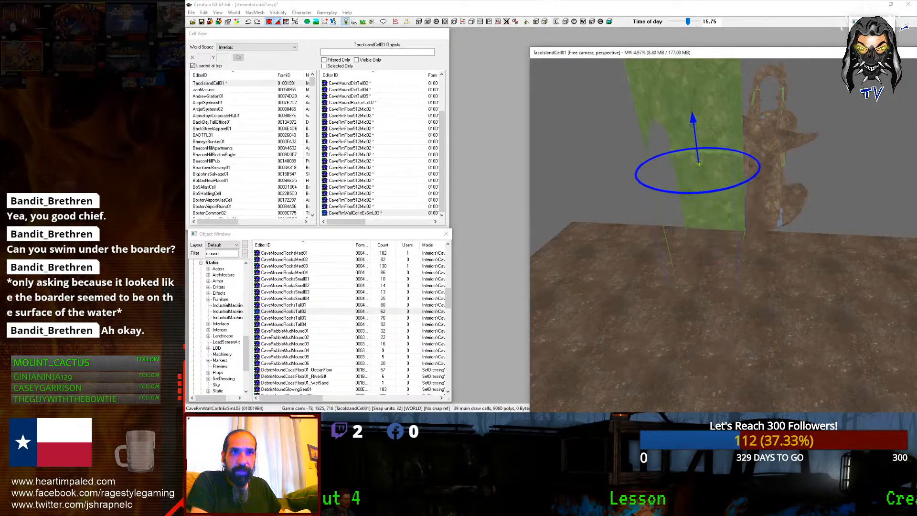
{"action": "middle_click_drag", "start_coordinate": [711, 200], "coordinate": [786, 275]}
{"action": "key", "text": "Page_Down"}
{"action": "key", "text": "Page_Down"}
{"action": "key", "text": "Page_Down"}
{"action": "key", "text": "Page_Down"}
{"action": "key", "text": "Page_Down"}
{"action": "key", "text": "Page_Down"}
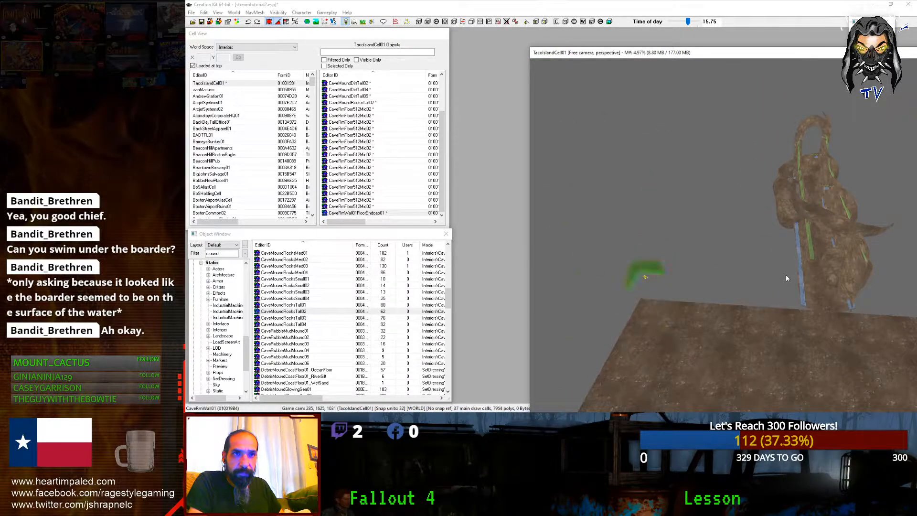
{"action": "key", "text": "Page_Down"}
{"action": "key", "text": "Page_Down"}
{"action": "key", "text": "Page_Down"}
{"action": "key", "text": "Page_Down"}
{"action": "key", "text": "Page_Down"}
{"action": "key", "text": "Page_Down"}
{"action": "key", "text": "Page_Down"}
{"action": "key", "text": "Page_Down"}
{"action": "key", "text": "Page_Down"}
{"action": "key", "text": "Page_Down"}
{"action": "key", "text": "Page_Down"}
{"action": "key", "text": "Page_Down"}
{"action": "key", "text": "Page_Down"}
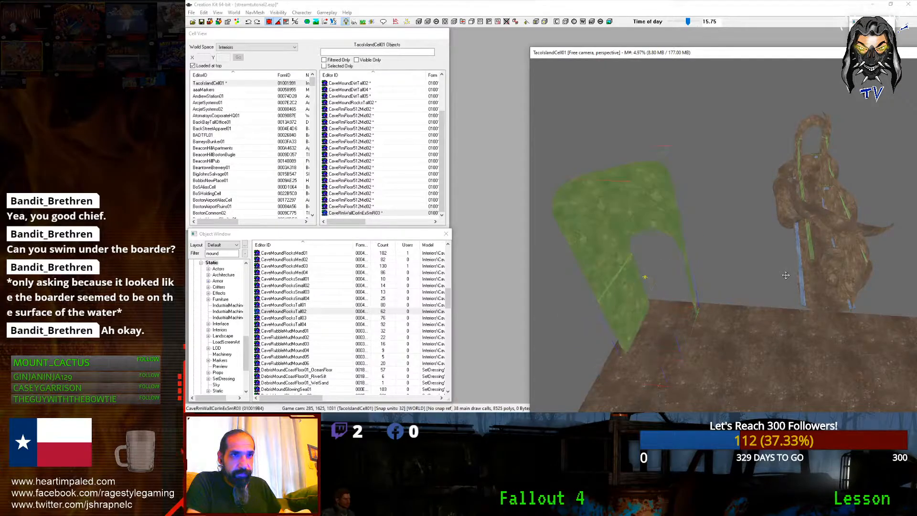
{"action": "key", "text": "Page_Up"}
{"action": "key", "text": "Page_Up"}
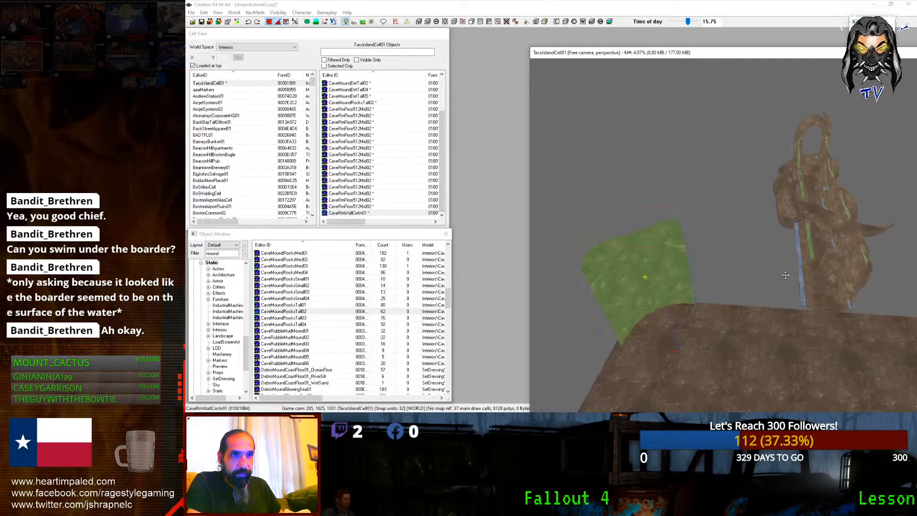
{"action": "key", "text": "Page_Up"}
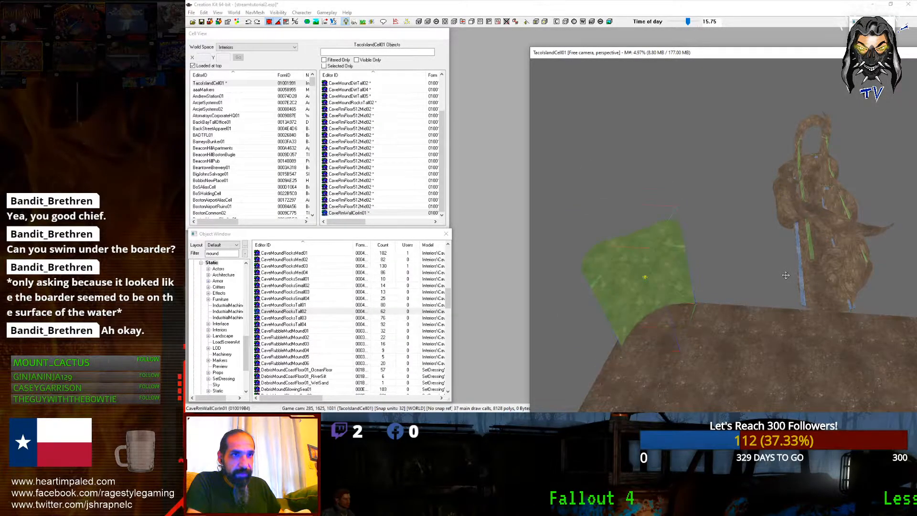
Step: Lower the CaveRmWallCorIn01 corner wall onto the room floor, shift it left, and sink it in
{"action": "middle_click_drag", "start_coordinate": [786, 274], "coordinate": [786, 215], "text": "shift"}
{"action": "scroll", "coordinate": [769, 225], "scroll_direction": "up", "scroll_amount": 2}
{"action": "scroll", "coordinate": [789, 229], "scroll_direction": "up", "scroll_amount": 3}
{"action": "left_click_drag", "start_coordinate": [786, 215], "coordinate": [786, 248]}
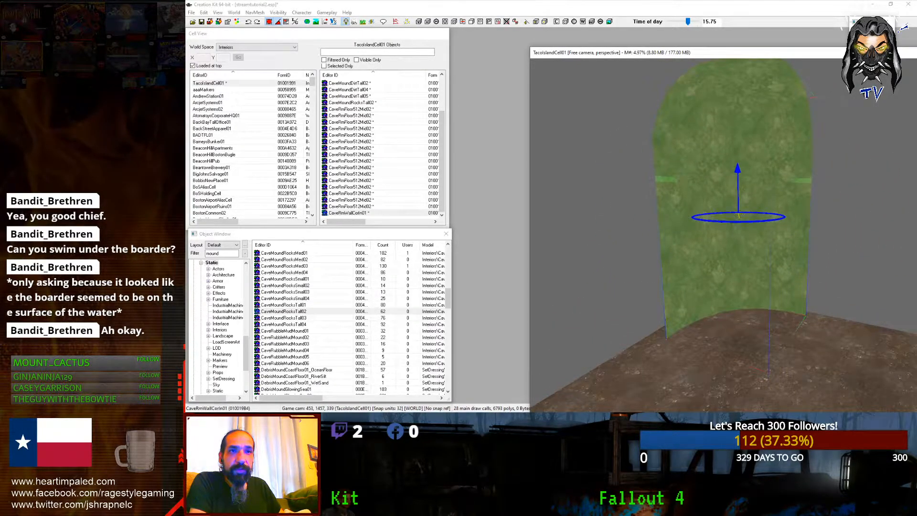
{"action": "middle_click_drag", "start_coordinate": [786, 249], "coordinate": [776, 263], "text": "shift"}
{"action": "mouse_move", "coordinate": [776, 263]}
{"action": "left_mouse_down"}
{"action": "mouse_move", "coordinate": [774, 273]}
{"action": "mouse_move", "coordinate": [773, 263]}
{"action": "left_mouse_up"}
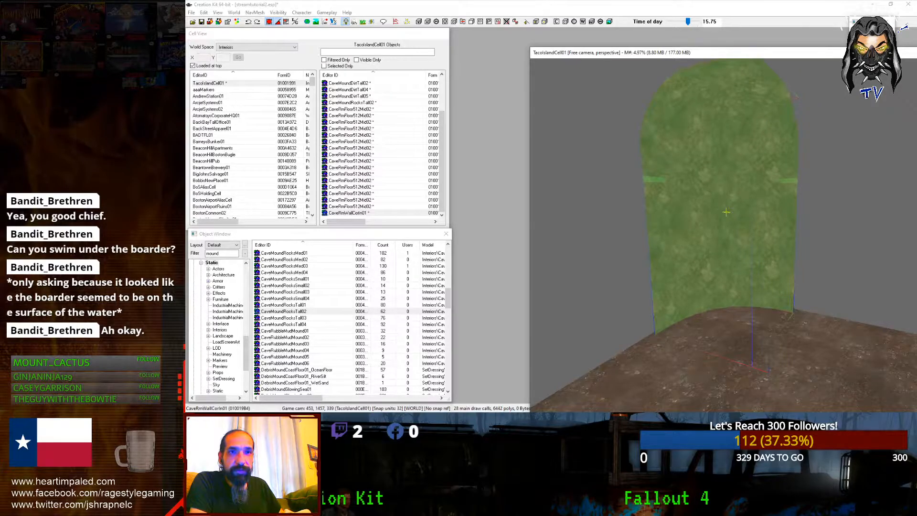
{"action": "middle_click_drag", "start_coordinate": [772, 263], "coordinate": [819, 265], "text": "shift"}
{"action": "left_click_drag", "start_coordinate": [820, 265], "coordinate": [788, 258]}
{"action": "middle_click_drag", "start_coordinate": [788, 258], "coordinate": [650, 228], "text": "shift"}
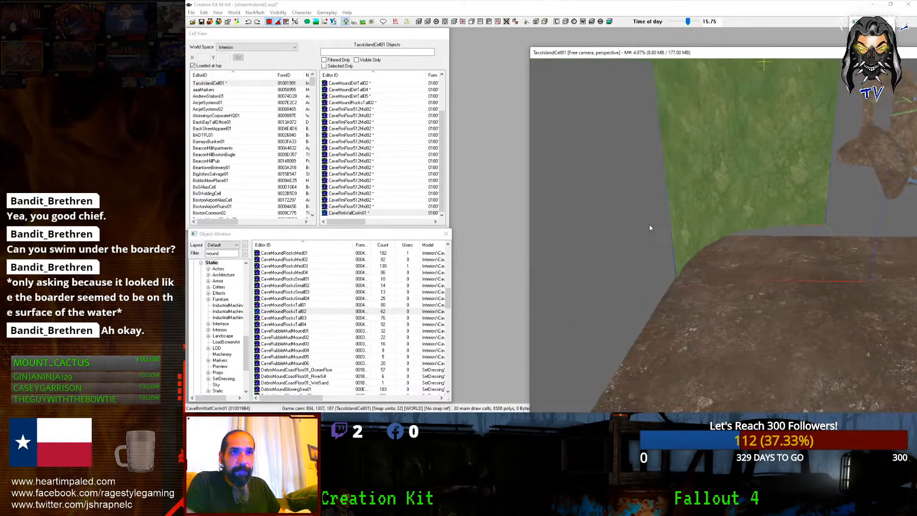
{"action": "left_click_drag", "start_coordinate": [754, 167], "coordinate": [754, 192]}
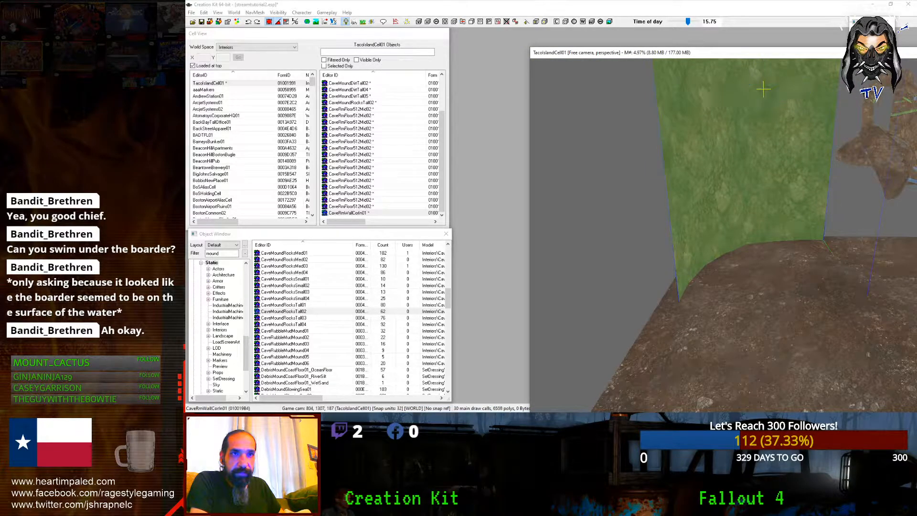
{"action": "middle_click_drag", "start_coordinate": [691, 234], "coordinate": [662, 251], "text": "shift"}
{"action": "scroll", "coordinate": [650, 261], "scroll_direction": "down", "scroll_amount": 3}
Step: Duplicate the corner wall, rotate the copy, and move it along the floor edge
{"action": "key", "text": "ctrl+d"}
{"action": "key", "text": "x"}
{"action": "left_click_drag", "start_coordinate": [650, 258], "coordinate": [664, 257]}
{"action": "right_click_drag", "start_coordinate": [663, 257], "coordinate": [681, 257]}
{"action": "middle_click_drag", "start_coordinate": [669, 257], "coordinate": [692, 287], "text": "shift"}
{"action": "left_click_drag", "start_coordinate": [662, 271], "coordinate": [807, 163]}
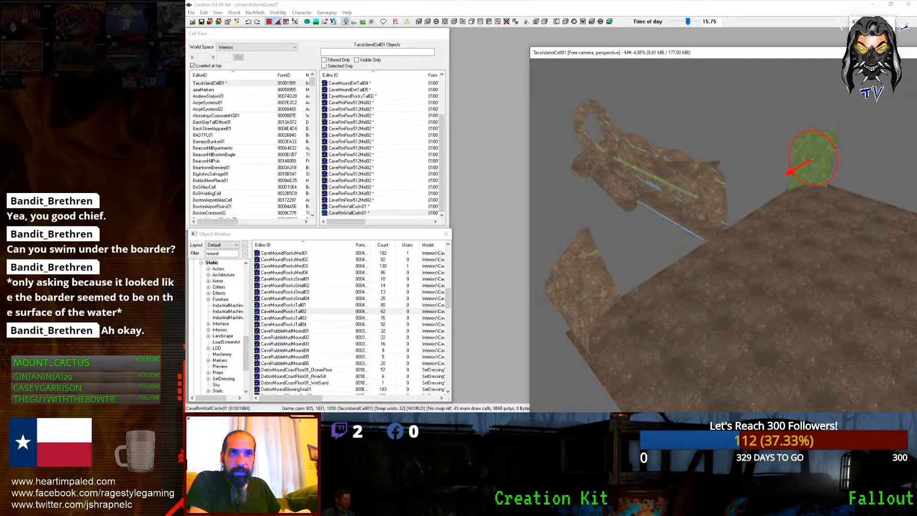
Step: Duplicate the CaveRmWallCorIn01 inner corner wall and move the copy toward the cave
{"action": "scroll", "coordinate": [641, 334], "scroll_direction": "up", "scroll_amount": 5}
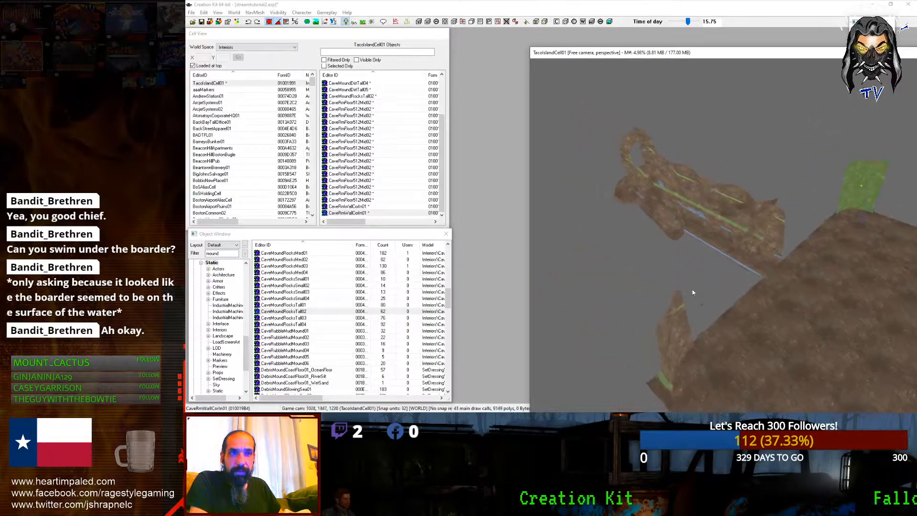
{"action": "left_click", "coordinate": [633, 325]}
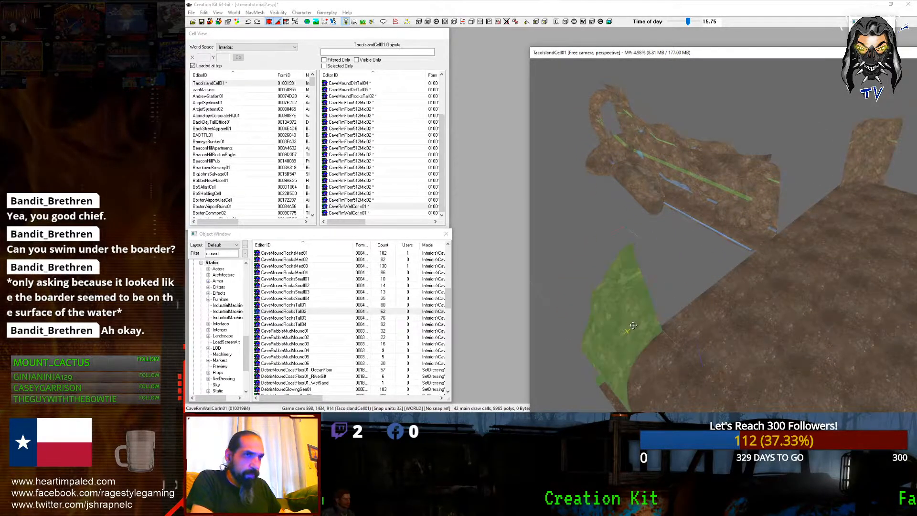
{"action": "key", "text": "ctrl+d"}
{"action": "key", "text": "z"}
{"action": "left_click_drag", "start_coordinate": [627, 322], "coordinate": [702, 260]}
{"action": "scroll", "coordinate": [703, 260], "scroll_direction": "up", "scroll_amount": 3}
{"action": "middle_click_drag", "start_coordinate": [702, 261], "coordinate": [632, 226]}
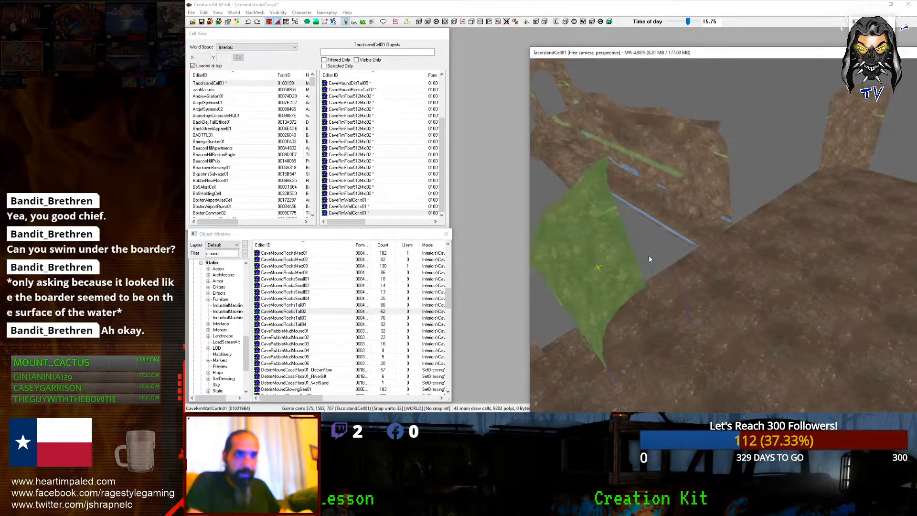
{"action": "scroll", "coordinate": [634, 226], "scroll_direction": "down", "scroll_amount": 3}
Step: Cycle the copy's base object through cave meshes until it becomes CaveHallArch01
{"action": "key", "text": "ctrl+Right"}
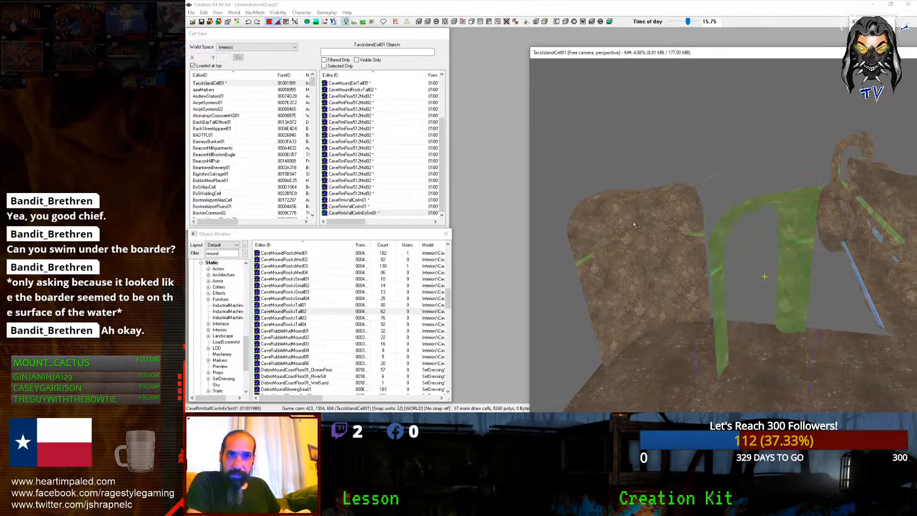
{"action": "key", "text": "ctrl+Right"}
{"action": "key", "text": "ctrl+Right"}
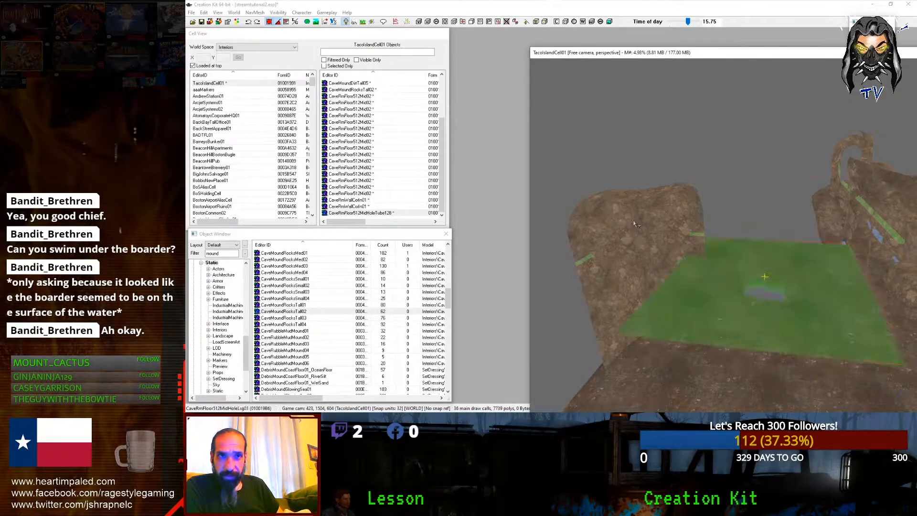
{"action": "key", "text": "ctrl+Right"}
{"action": "key", "text": "ctrl+Right"}
{"action": "key", "text": "ctrl+Right"}
{"action": "key", "text": "ctrl+Right"}
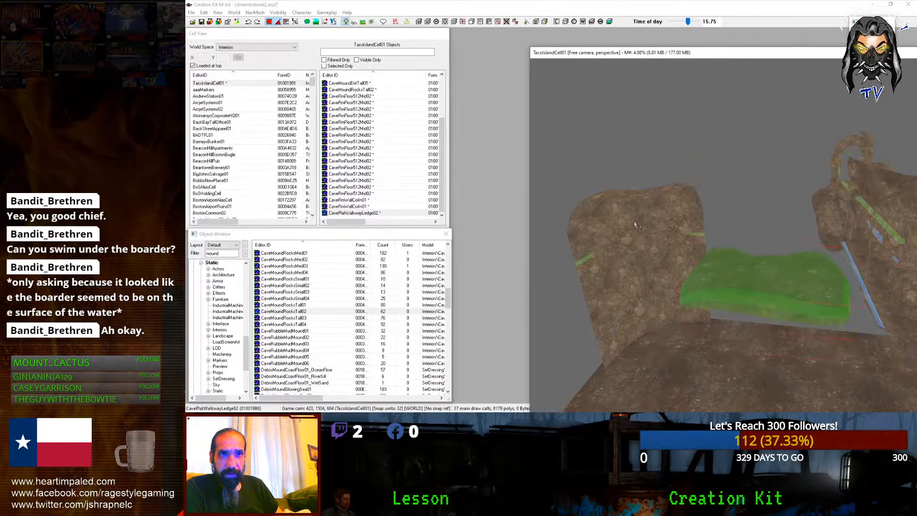
{"action": "key", "text": "ctrl+Right"}
{"action": "key", "text": "ctrl+Right"}
{"action": "key", "text": "ctrl+Right"}
{"action": "key", "text": "ctrl+Right"}
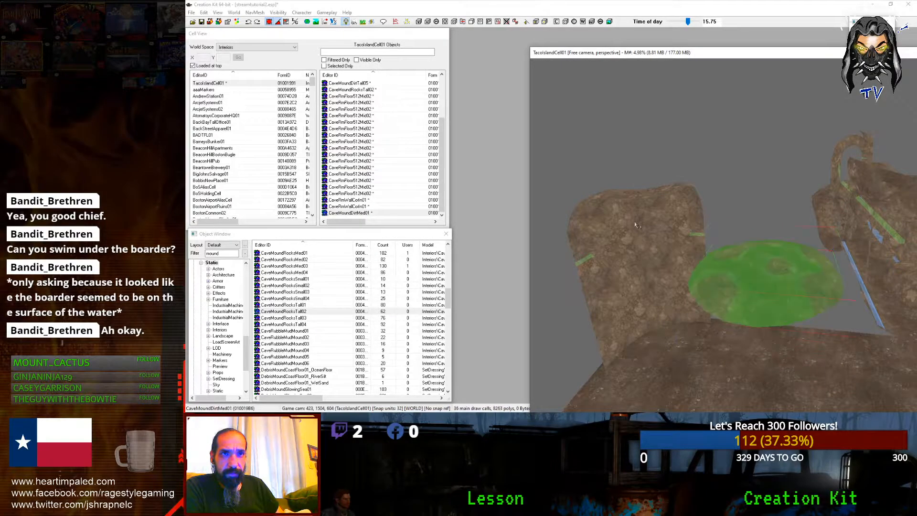
{"action": "key", "text": "ctrl+Right"}
{"action": "key", "text": "ctrl+Right"}
{"action": "key", "text": "ctrl+Right"}
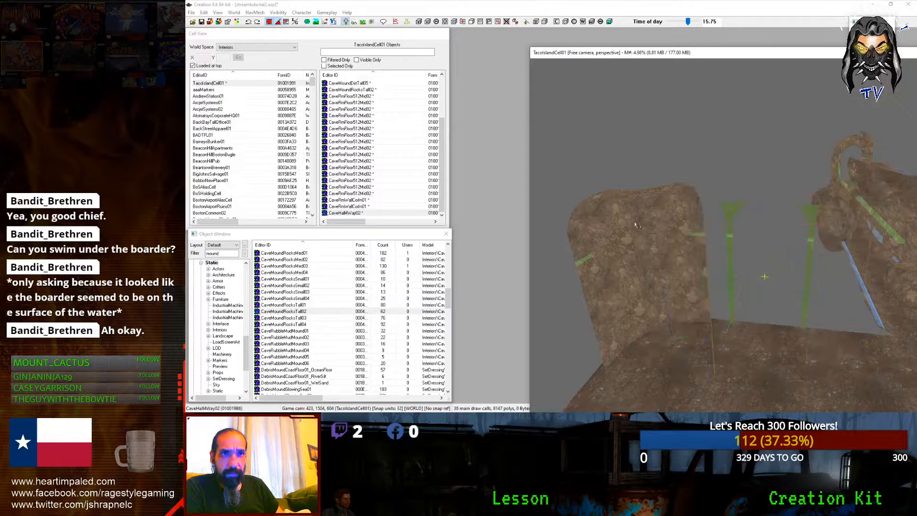
{"action": "key", "text": "ctrl+Right"}
{"action": "key", "text": "ctrl+Right"}
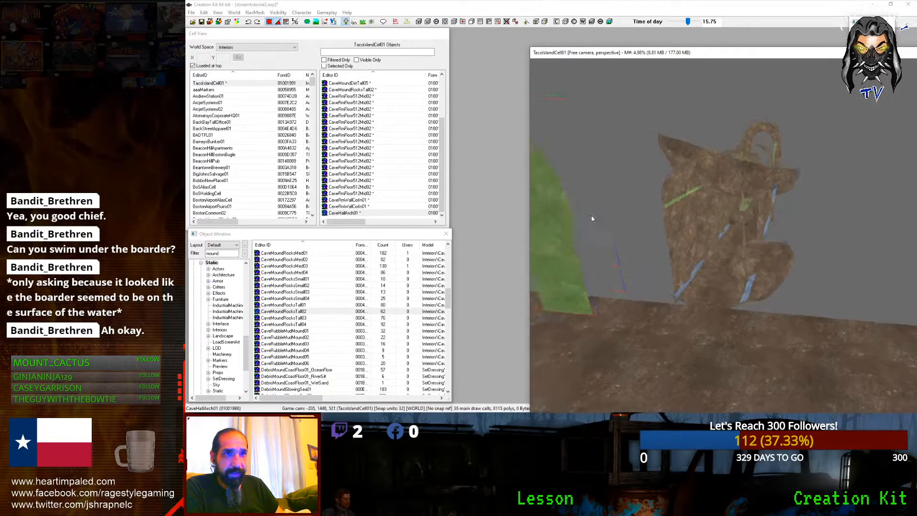
Step: Slide the CaveHallArch01 arch right, adjust its height and press its leg against the cave wall
{"action": "left_click_drag", "start_coordinate": [599, 251], "coordinate": [783, 258]}
{"action": "middle_click_drag", "start_coordinate": [747, 196], "coordinate": [769, 157], "text": "shift"}
{"action": "left_click", "coordinate": [762, 108]}
{"action": "middle_click_drag", "start_coordinate": [762, 108], "coordinate": [750, 186], "text": "shift"}
{"action": "left_click", "coordinate": [698, 167]}
{"action": "left_click_drag", "start_coordinate": [731, 191], "coordinate": [764, 198]}
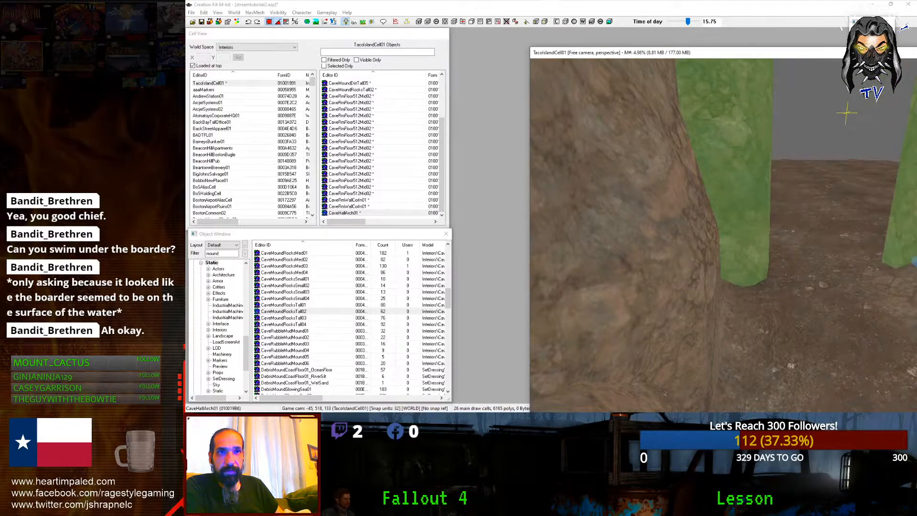
{"action": "left_click_drag", "start_coordinate": [846, 113], "coordinate": [819, 108]}
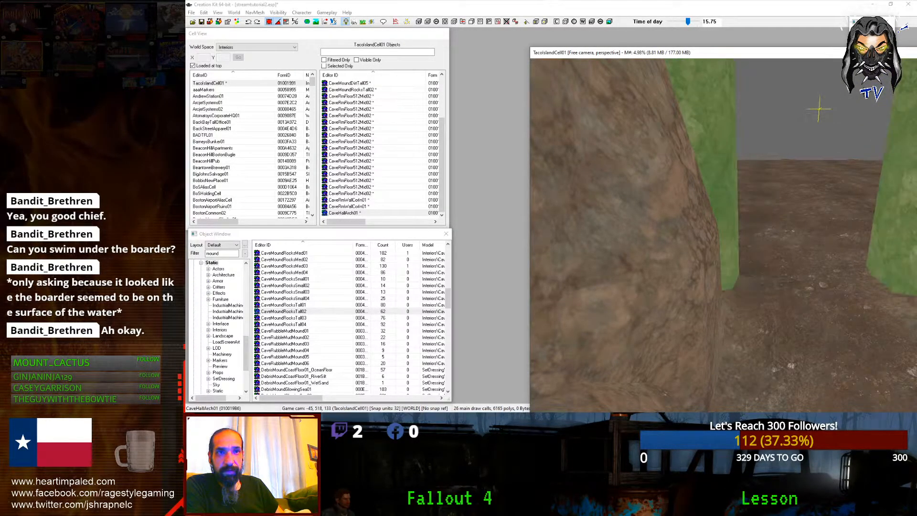
{"action": "scroll", "coordinate": [696, 311], "scroll_direction": "down", "scroll_amount": 4}
{"action": "middle_click_drag", "start_coordinate": [695, 311], "coordinate": [826, 341], "text": "shift"}
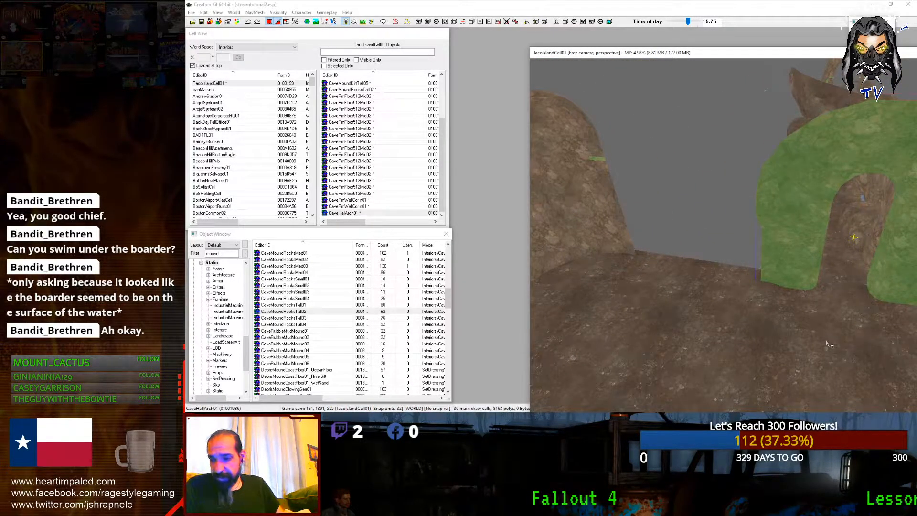
{"action": "middle_click_drag", "start_coordinate": [842, 344], "coordinate": [651, 273], "text": "shift"}
{"action": "middle_click_drag", "start_coordinate": [830, 286], "coordinate": [798, 270], "text": "shift"}
Step: Duplicate the arch, move the copy left and cycle its base object to another hall piece
{"action": "key", "text": "ctrl+d"}
{"action": "key", "text": "x"}
{"action": "left_click_drag", "start_coordinate": [798, 271], "coordinate": [631, 268]}
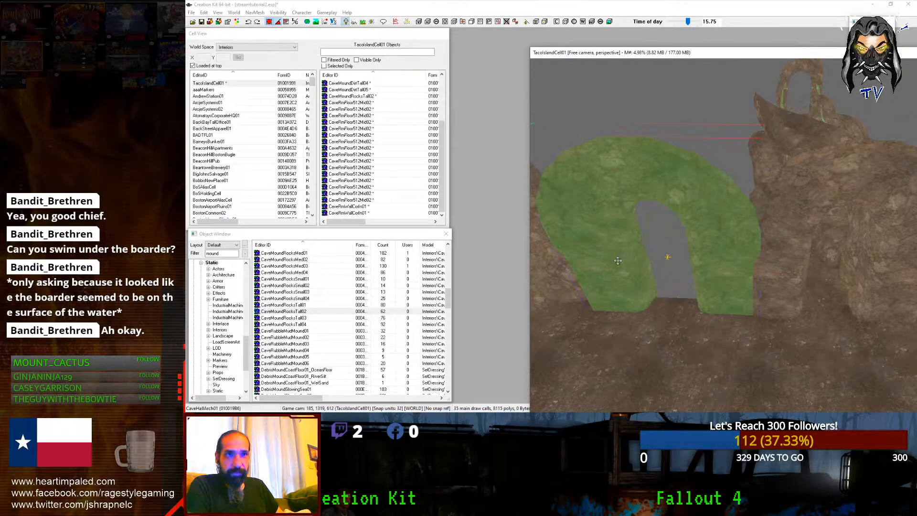
{"action": "middle_click_drag", "start_coordinate": [618, 261], "coordinate": [631, 261]}
{"action": "key", "text": "ctrl+Right"}
{"action": "key", "text": "ctrl+Left"}
{"action": "key", "text": "ctrl+Left"}
{"action": "key", "text": "ctrl+Left"}
{"action": "key", "text": "ctrl+Left"}
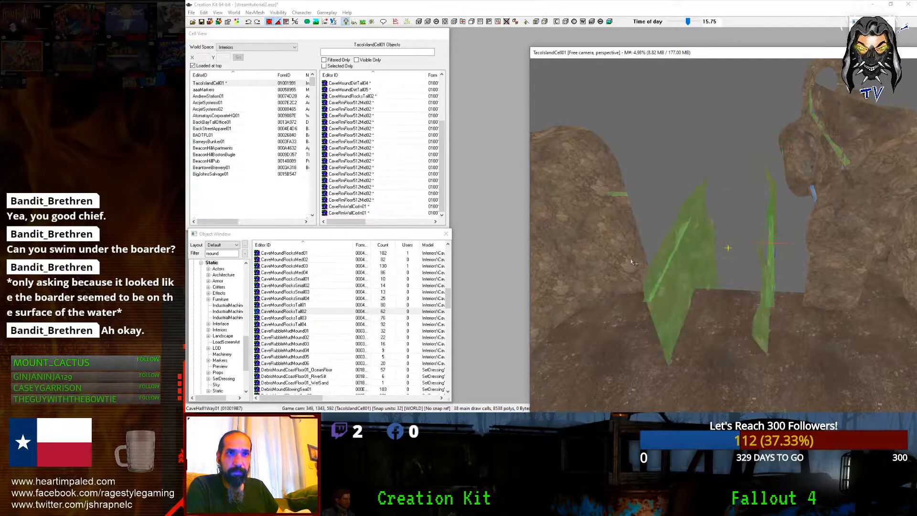
Step: Cycle the copy through rock columns, ramps, endcaps, mounds and plateaus to a ceiling piece
{"action": "key", "text": "ctrl+Left"}
{"action": "key", "text": "ctrl+Left"}
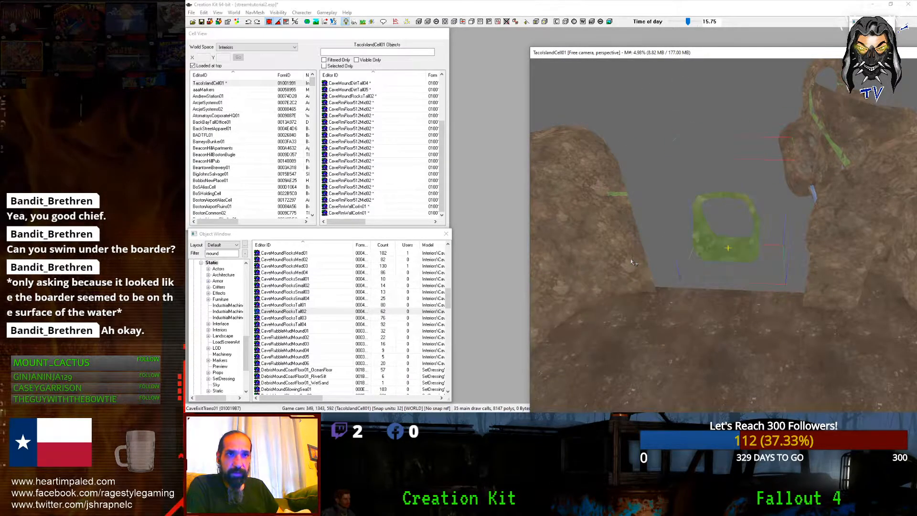
{"action": "key", "text": "ctrl+Left"}
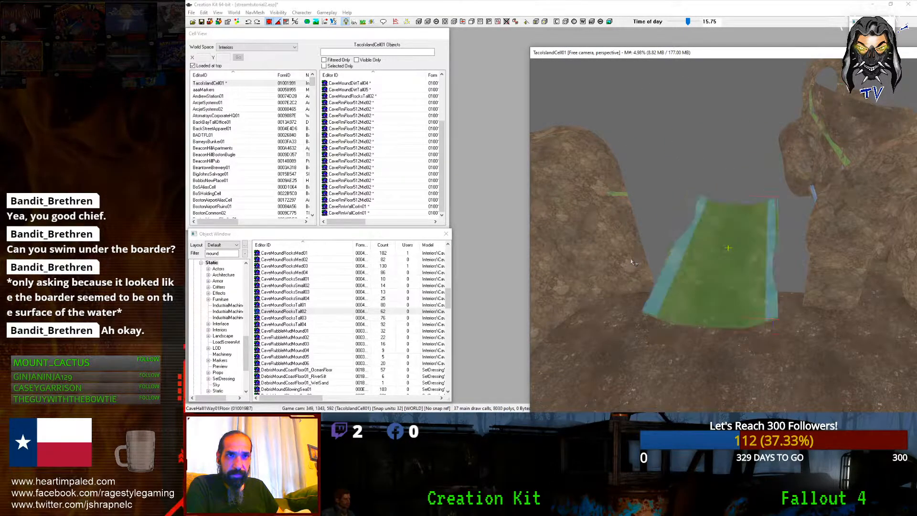
{"action": "key", "text": "ctrl+Left"}
{"action": "key", "text": "ctrl+Left"}
{"action": "key", "text": "ctrl+Left"}
{"action": "key", "text": "ctrl+Left"}
{"action": "key", "text": "ctrl+Left"}
{"action": "key", "text": "ctrl+Left"}
{"action": "key", "text": "ctrl+Left"}
{"action": "key", "text": "ctrl+Left"}
{"action": "key", "text": "ctrl+Left"}
{"action": "key", "text": "ctrl+Left"}
{"action": "key", "text": "ctrl+Left"}
{"action": "key", "text": "ctrl+Left"}
{"action": "key", "text": "ctrl+Left"}
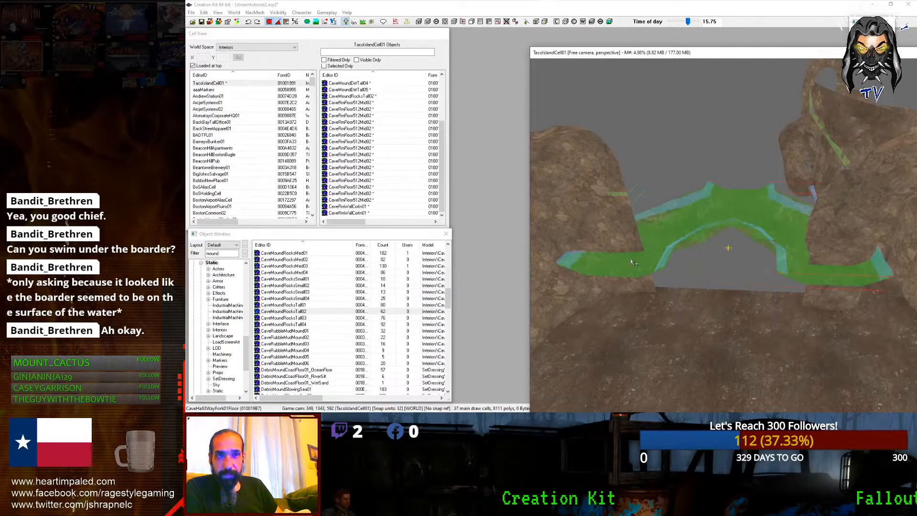
{"action": "key", "text": "ctrl+Left"}
{"action": "key", "text": "ctrl+Left"}
{"action": "key", "text": "ctrl+Left"}
{"action": "key", "text": "ctrl+Left"}
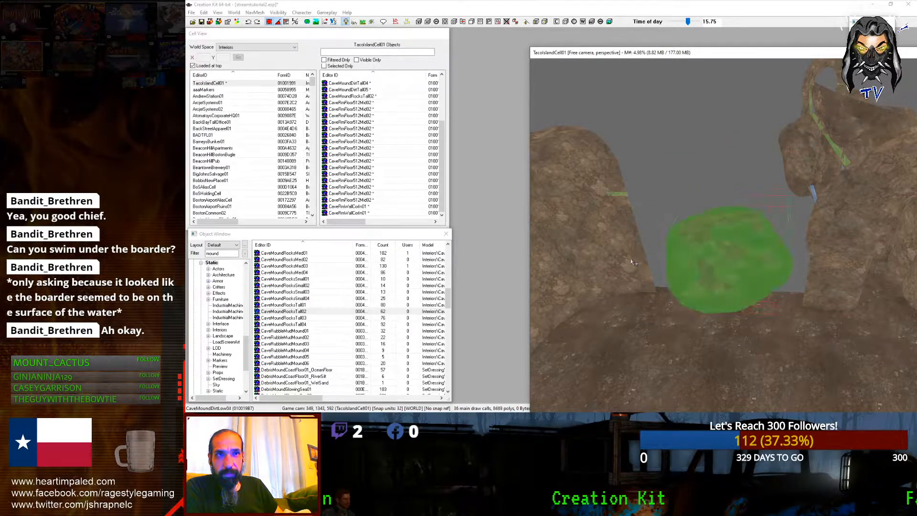
{"action": "key", "text": "ctrl+Left"}
{"action": "key", "text": "ctrl+Left"}
{"action": "key", "text": "ctrl+Left"}
{"action": "key", "text": "ctrl+Left"}
{"action": "key", "text": "ctrl+Left"}
{"action": "key", "text": "ctrl+Left"}
{"action": "key", "text": "ctrl+Left"}
{"action": "key", "text": "ctrl+Left"}
{"action": "key", "text": "ctrl+Left"}
{"action": "key", "text": "ctrl+Left"}
{"action": "key", "text": "ctrl+Left"}
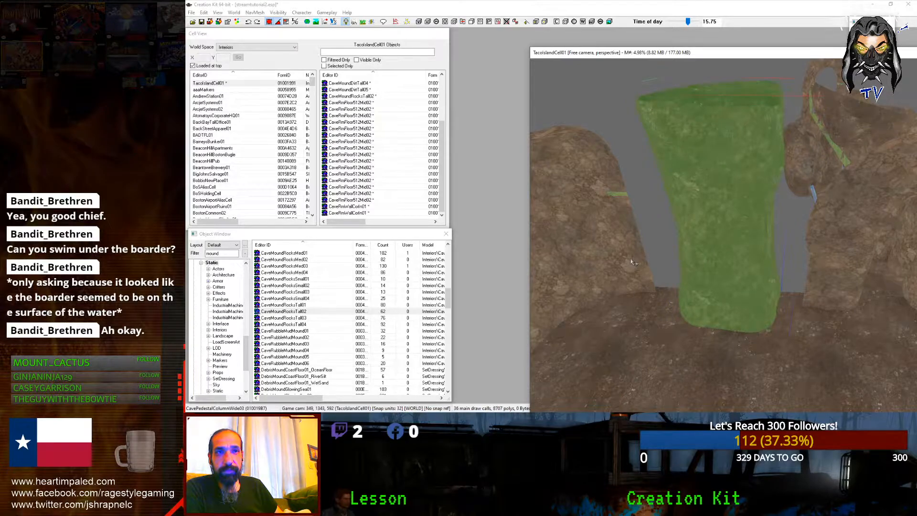
{"action": "key", "text": "ctrl+Left"}
{"action": "key", "text": "ctrl+Left"}
{"action": "key", "text": "ctrl+Left"}
{"action": "key", "text": "ctrl+Left"}
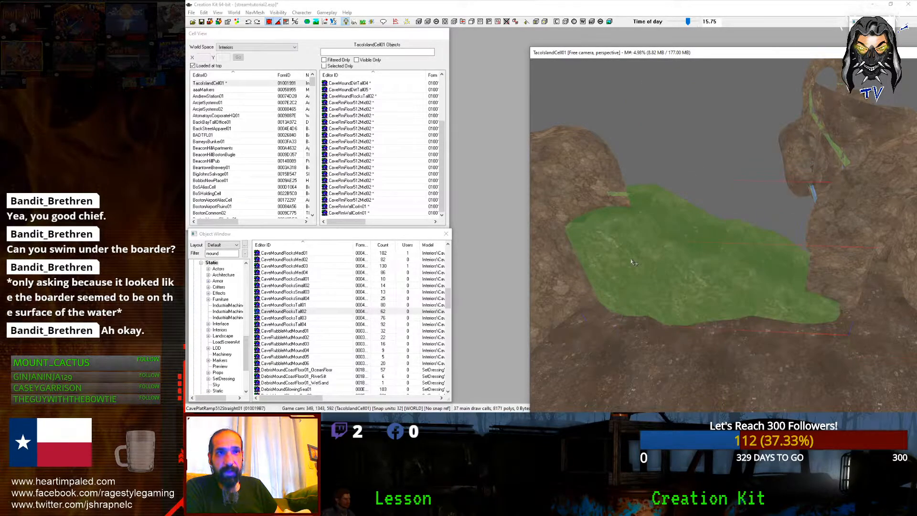
{"action": "key", "text": "ctrl+Left"}
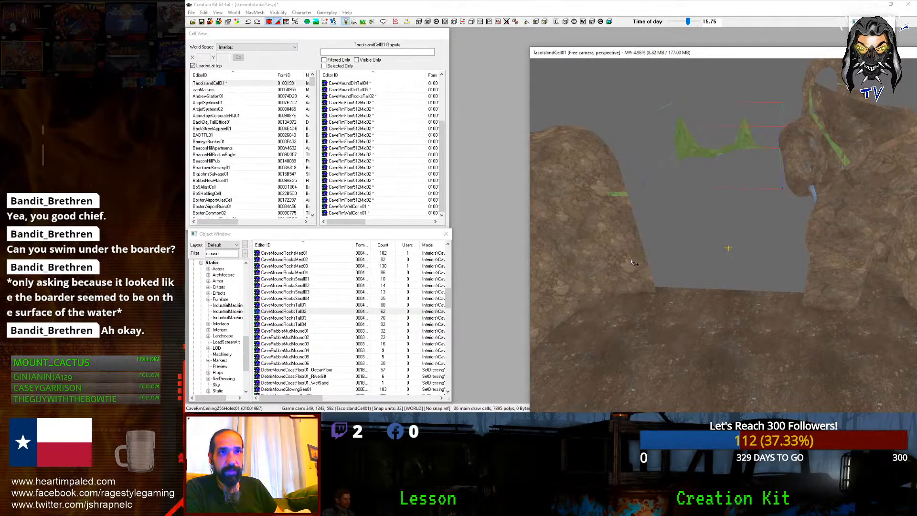
{"action": "mouse_move", "coordinate": [639, 262]}
{"action": "middle_mouse_down", "text": "shift"}
{"action": "mouse_move", "coordinate": [706, 253]}
{"action": "mouse_move", "coordinate": [626, 237]}
{"action": "mouse_move", "coordinate": [678, 227]}
{"action": "mouse_move", "coordinate": [681, 238]}
{"action": "middle_mouse_up", "text": "shift"}
Step: Keep cycling through floor, wall and corner pieces until it becomes CaveRmCeiling1024v01
{"action": "key", "text": "KP_Add"}
{"action": "key", "text": "KP_Add"}
{"action": "key", "text": "KP_Add"}
{"action": "key", "text": "KP_Add"}
{"action": "key", "text": "KP_Add"}
{"action": "key", "text": "KP_Add"}
{"action": "key", "text": "KP_Add"}
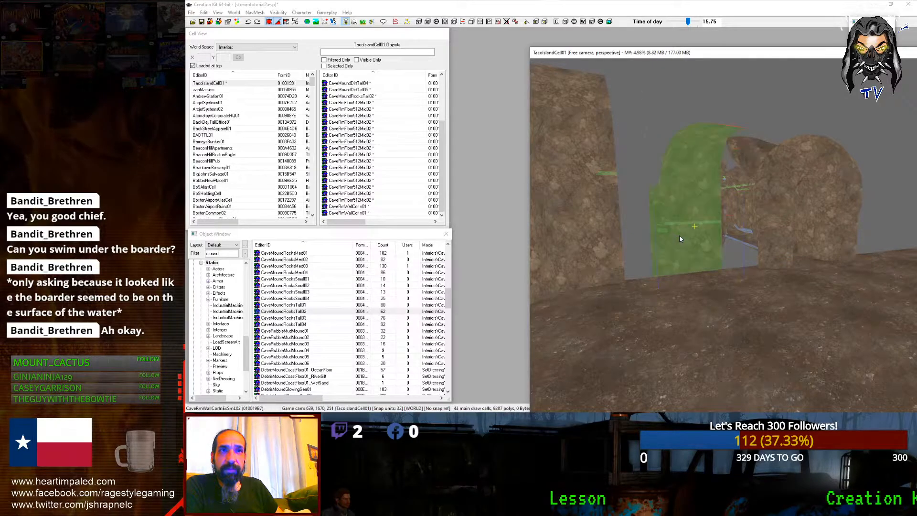
{"action": "key", "text": "KP_Add"}
{"action": "key", "text": "KP_Add"}
{"action": "key", "text": "KP_Add"}
{"action": "key", "text": "KP_Add"}
{"action": "key", "text": "KP_Add"}
{"action": "key", "text": "KP_Add"}
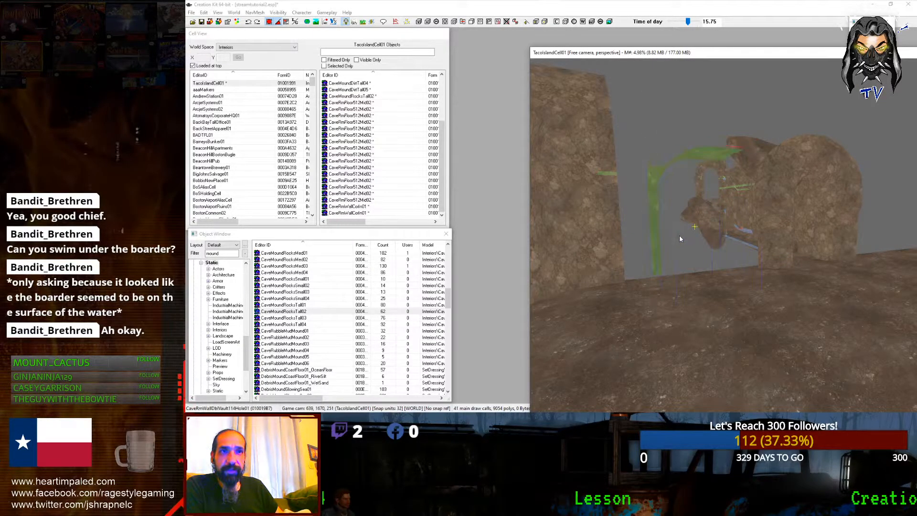
{"action": "middle_click_drag", "start_coordinate": [679, 235], "coordinate": [654, 246], "text": "shift"}
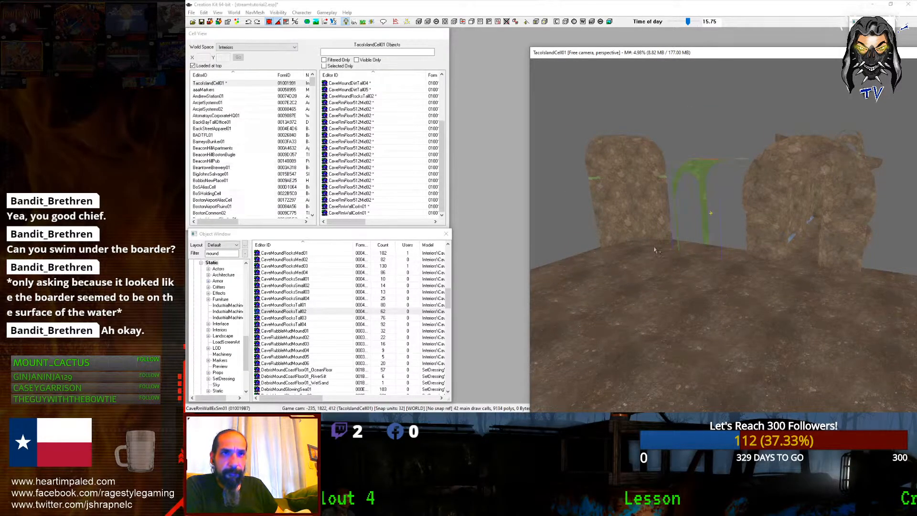
{"action": "key", "text": "KP_Add"}
{"action": "key", "text": "KP_Add"}
{"action": "key", "text": "KP_Add"}
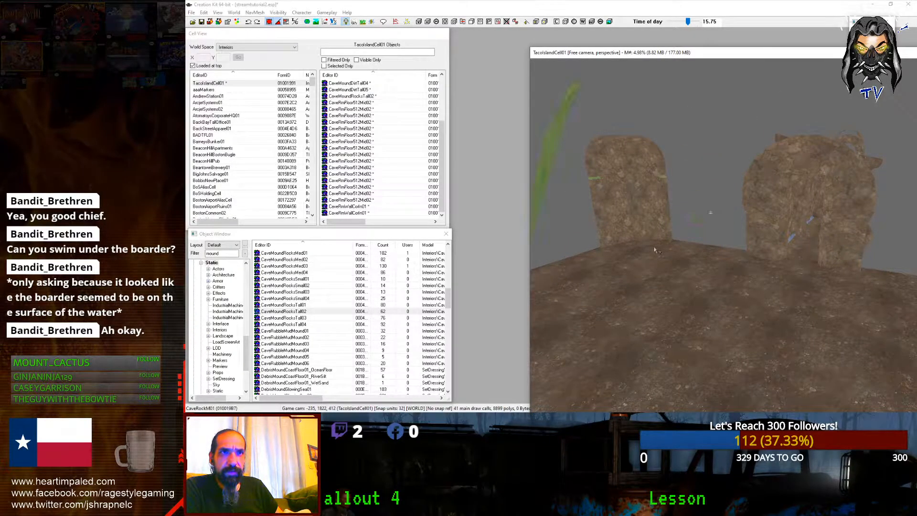
{"action": "key", "text": "KP_Add"}
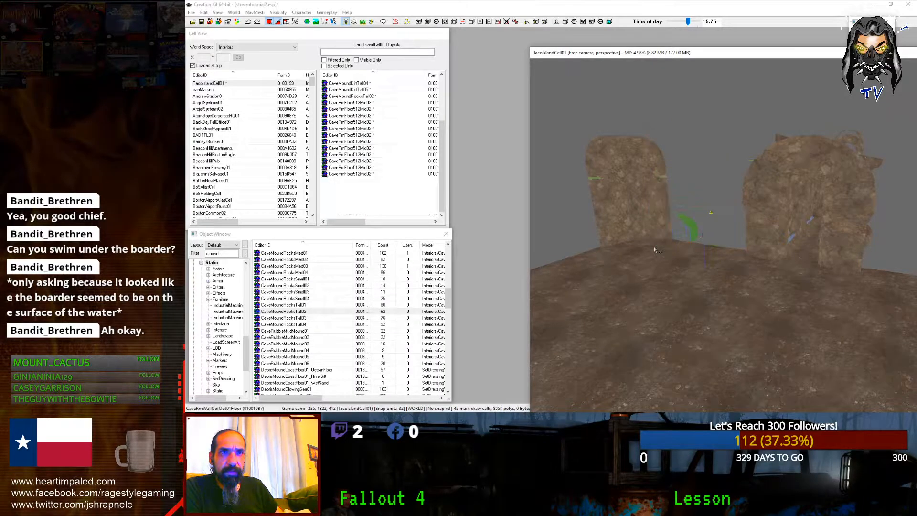
{"action": "key", "text": "KP_Add"}
{"action": "key", "text": "KP_Add"}
{"action": "key", "text": "KP_Add"}
{"action": "key", "text": "KP_Add"}
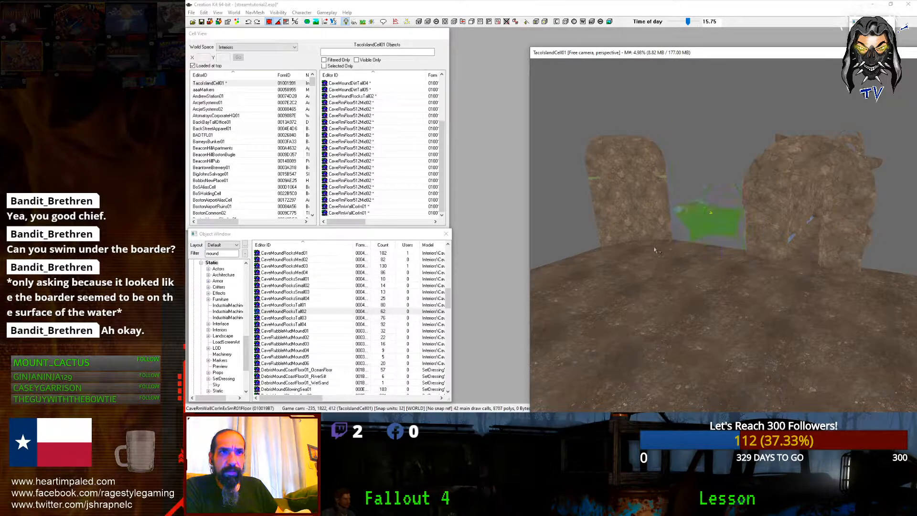
{"action": "key", "text": "KP_Add"}
{"action": "key", "text": "KP_Add"}
{"action": "key", "text": "KP_Add"}
{"action": "key", "text": "KP_Add"}
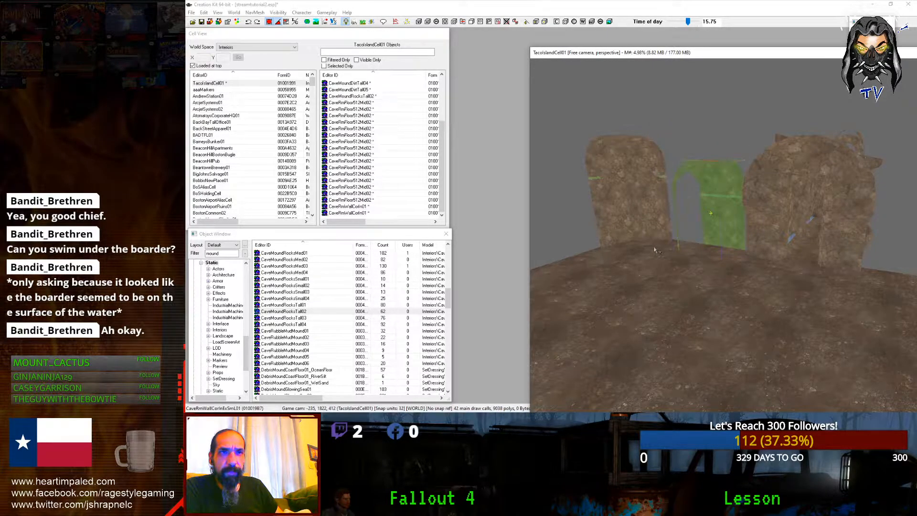
{"action": "key", "text": "KP_Add"}
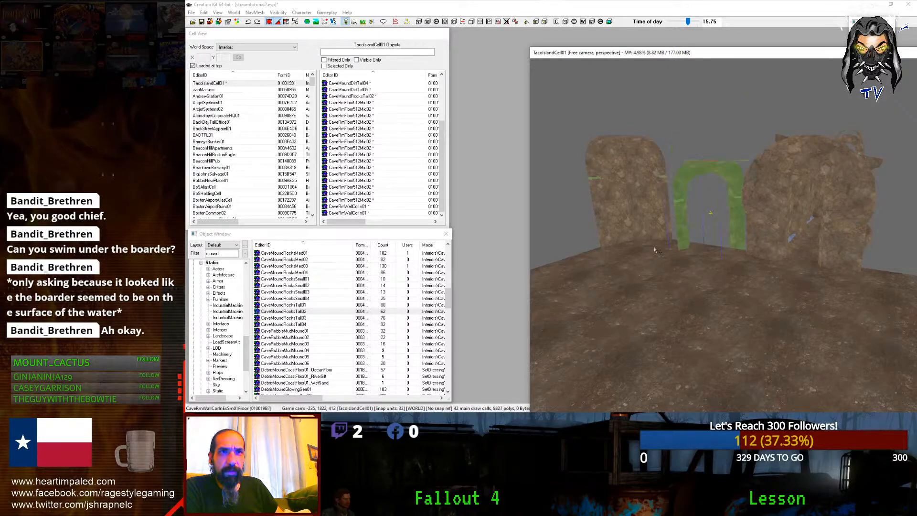
{"action": "key", "text": "KP_Add"}
{"action": "key", "text": "KP_Add"}
{"action": "key", "text": "KP_Add"}
{"action": "key", "text": "KP_Add"}
{"action": "key", "text": "KP_Add"}
{"action": "key", "text": "KP_Subtract"}
{"action": "key", "text": "KP_Subtract"}
{"action": "key", "text": "KP_Add"}
Step: Rotate the ceiling slab, shift it left along Y and lower it onto the walls
{"action": "right_click_drag", "start_coordinate": [655, 250], "coordinate": [658, 249]}
{"action": "middle_click_drag", "start_coordinate": [656, 247], "coordinate": [675, 221], "text": "shift"}
{"action": "mouse_move", "coordinate": [712, 92]}
{"action": "left_mouse_down"}
{"action": "mouse_move", "coordinate": [711, 62]}
{"action": "mouse_move", "coordinate": [711, 84]}
{"action": "left_mouse_up"}
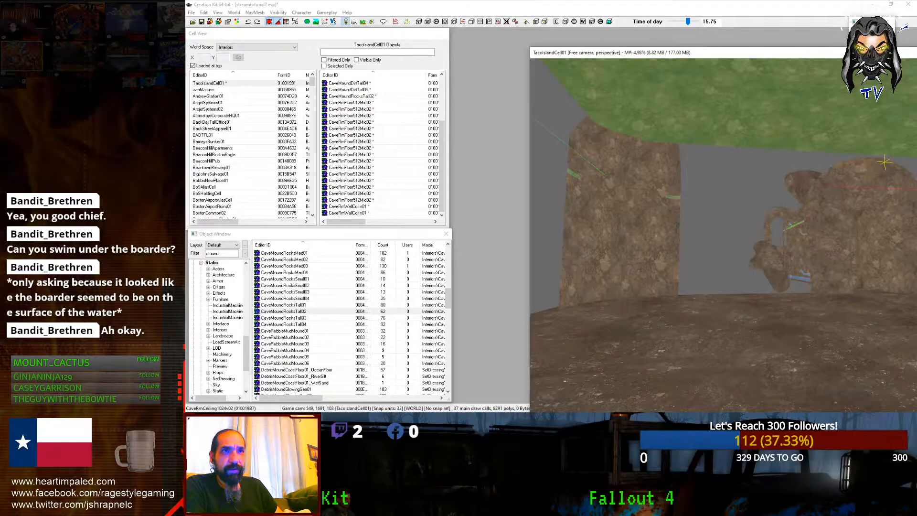
{"action": "mouse_move", "coordinate": [753, 239]}
{"action": "middle_mouse_down", "text": "shift"}
{"action": "mouse_move", "coordinate": [762, 228]}
{"action": "mouse_move", "coordinate": [749, 243]}
{"action": "middle_mouse_up", "text": "shift"}
{"action": "left_click_drag", "start_coordinate": [749, 195], "coordinate": [725, 195]}
{"action": "key", "text": "z"}
{"action": "left_click_drag", "start_coordinate": [789, 272], "coordinate": [791, 269]}
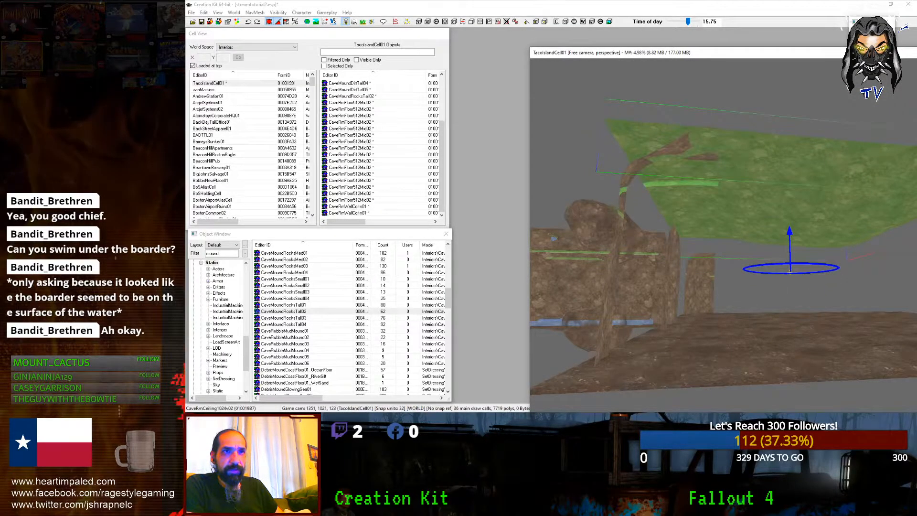
{"action": "middle_click_drag", "start_coordinate": [718, 192], "coordinate": [697, 186], "text": "shift"}
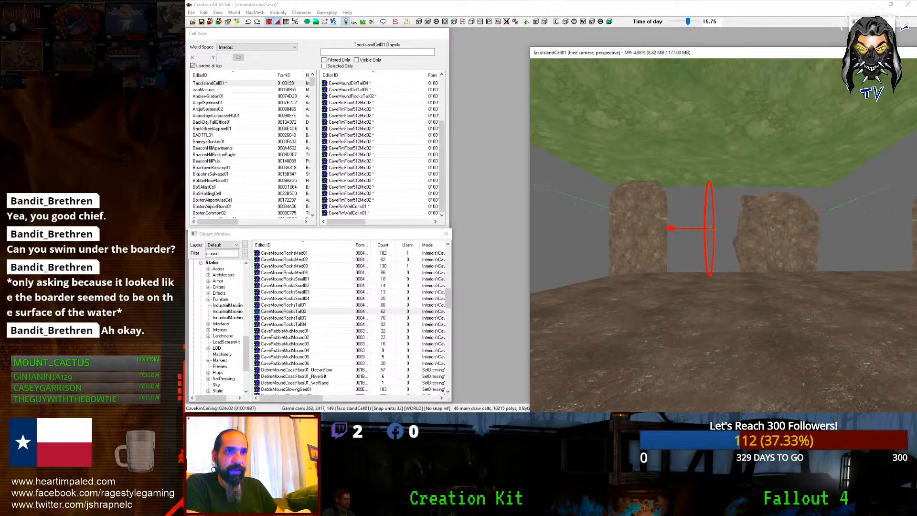
{"action": "key", "text": "z"}
{"action": "left_click_drag", "start_coordinate": [713, 229], "coordinate": [730, 259]}
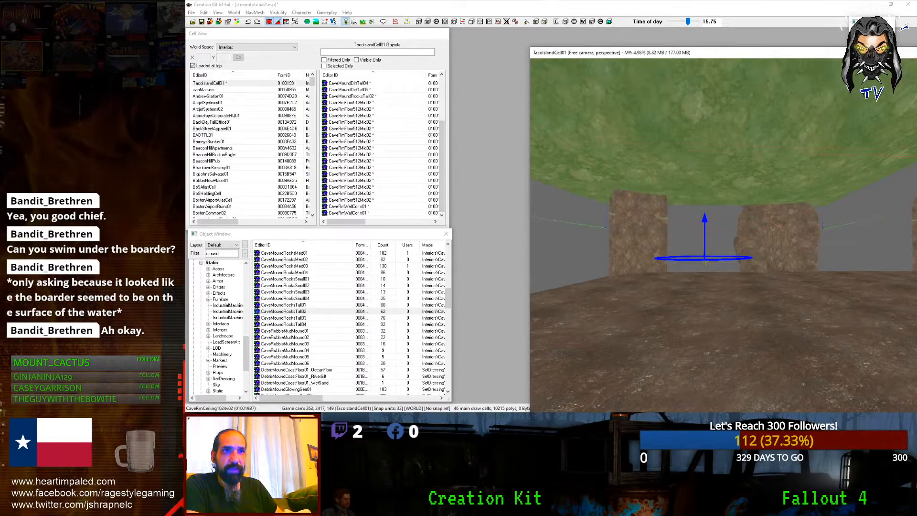
Step: Lower the right rock pillar slightly and reposition the ceiling piece over the floor
{"action": "left_click", "coordinate": [752, 260]}
{"action": "left_click_drag", "start_coordinate": [752, 260], "coordinate": [752, 264]}
{"action": "middle_click_drag", "start_coordinate": [753, 246], "coordinate": [785, 225], "text": "shift"}
{"action": "left_click_drag", "start_coordinate": [784, 225], "coordinate": [748, 244]}
{"action": "middle_click_drag", "start_coordinate": [787, 230], "coordinate": [807, 189], "text": "shift"}
{"action": "left_click_drag", "start_coordinate": [807, 190], "coordinate": [890, 207]}
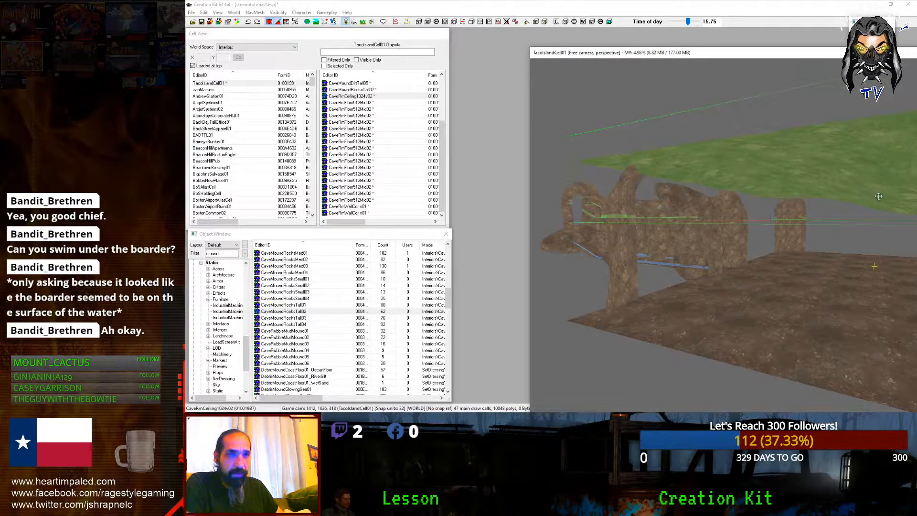
{"action": "middle_click_drag", "start_coordinate": [871, 177], "coordinate": [800, 174], "text": "shift"}
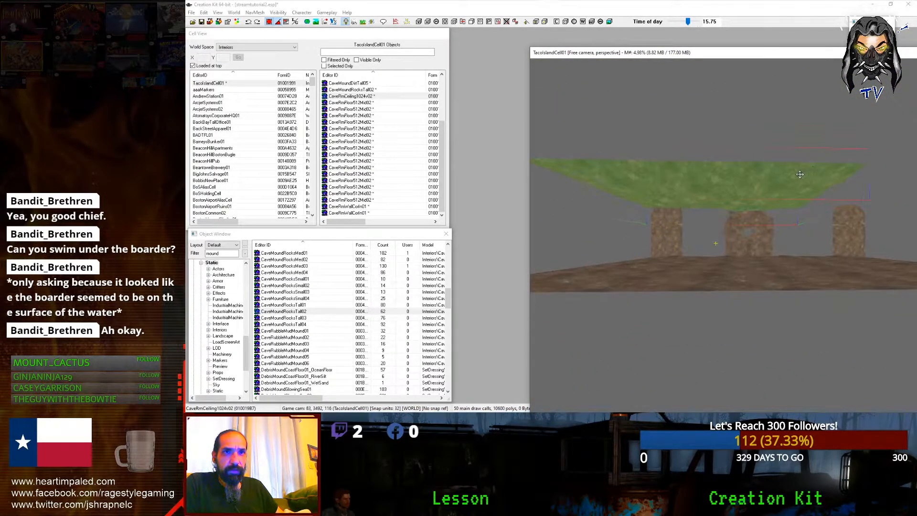
Step: Duplicate the ceiling piece and select both ceiling sections, checking them from below
{"action": "key", "text": "ctrl+d"}
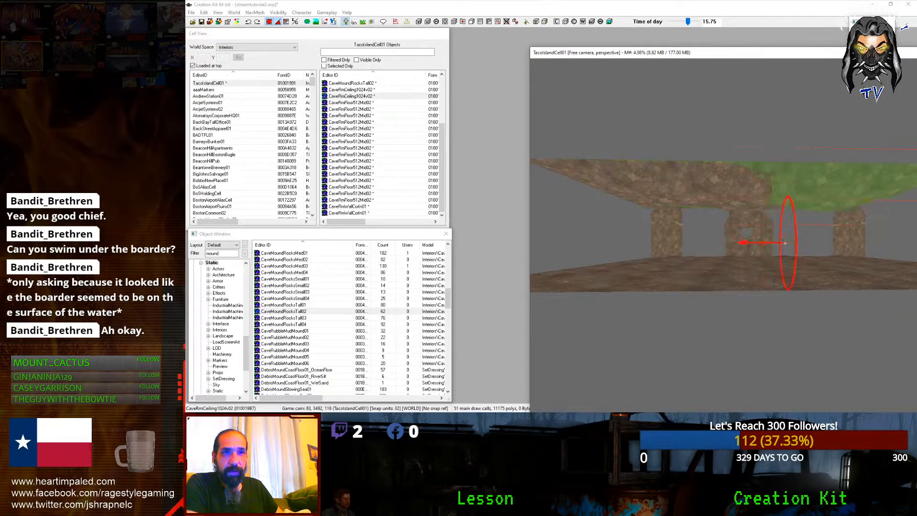
{"action": "middle_click_drag", "start_coordinate": [904, 183], "coordinate": [852, 184], "text": "shift"}
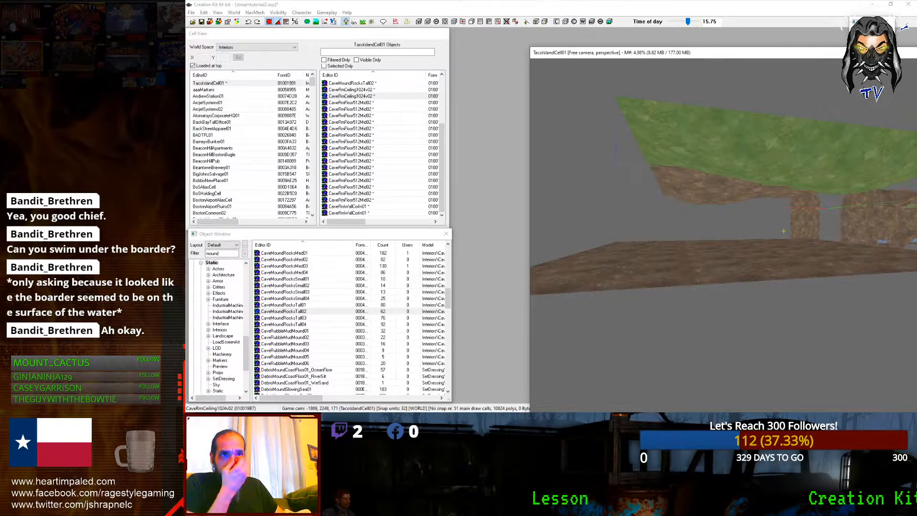
{"action": "middle_click_drag", "start_coordinate": [863, 172], "coordinate": [889, 162], "text": "shift"}
{"action": "left_click", "coordinate": [787, 164], "text": "ctrl"}
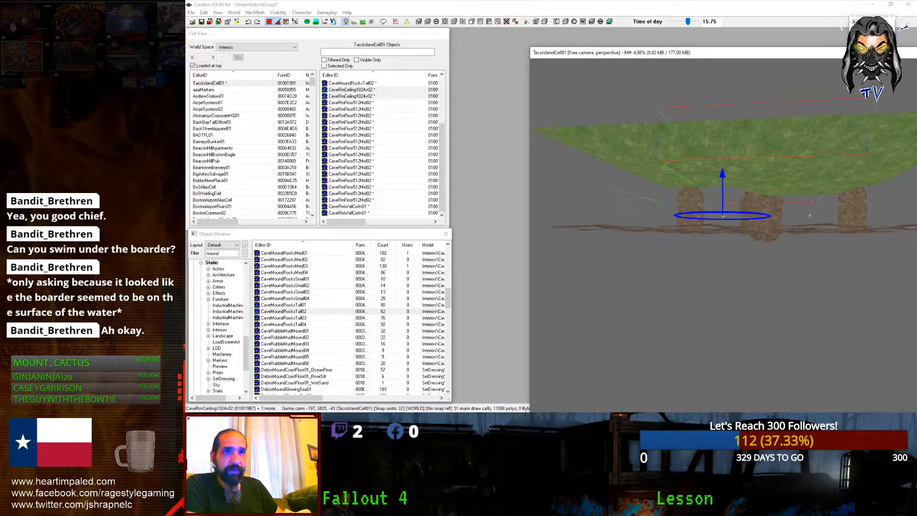
{"action": "middle_click_drag", "start_coordinate": [766, 178], "coordinate": [804, 184], "text": "shift"}
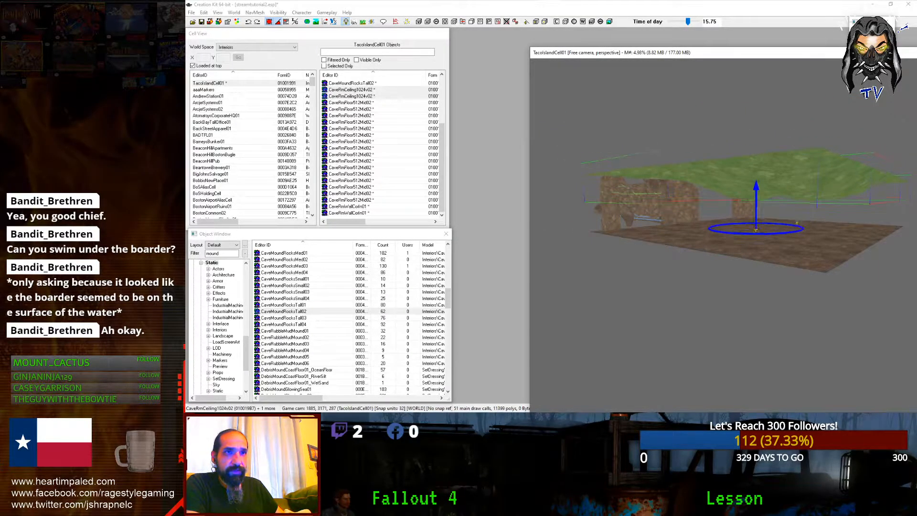
{"action": "middle_click_drag", "start_coordinate": [833, 174], "coordinate": [741, 176], "text": "shift"}
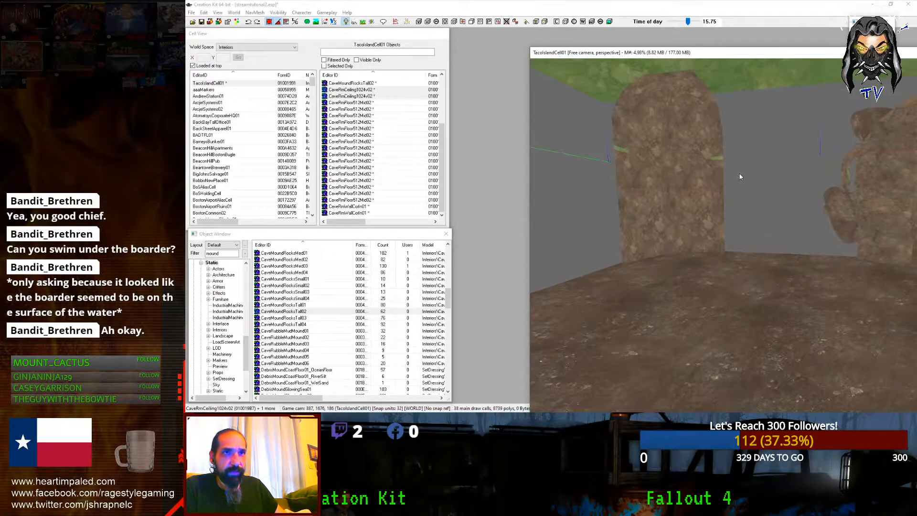
Step: Select the inner corner wall, open and cancel its reference properties, then focus the object list
{"action": "left_click", "coordinate": [688, 191]}
{"action": "middle_click_drag", "start_coordinate": [688, 191], "coordinate": [675, 200], "text": "shift"}
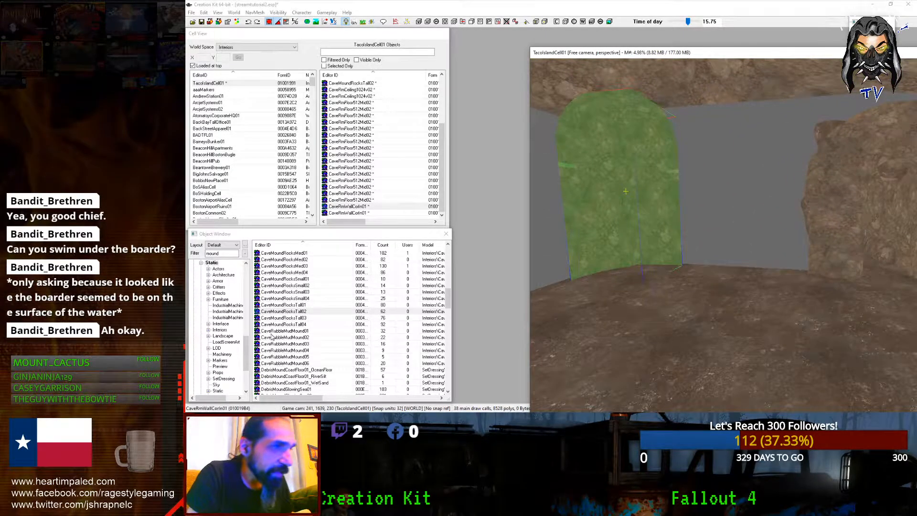
{"action": "scroll", "coordinate": [271, 336], "scroll_direction": "down", "scroll_amount": 7}
{"action": "left_click_drag", "start_coordinate": [448, 326], "coordinate": [439, 262]}
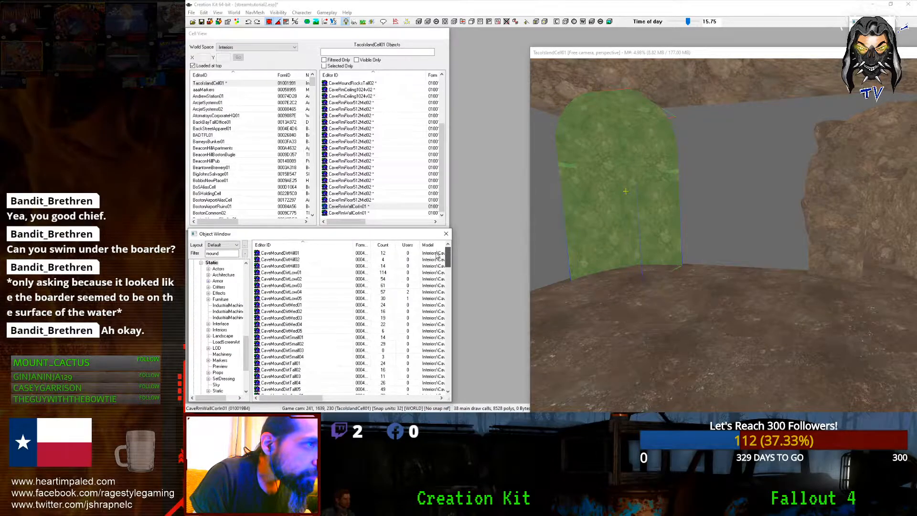
{"action": "left_click_drag", "start_coordinate": [436, 272], "coordinate": [442, 311]}
{"action": "double_click", "coordinate": [650, 203]}
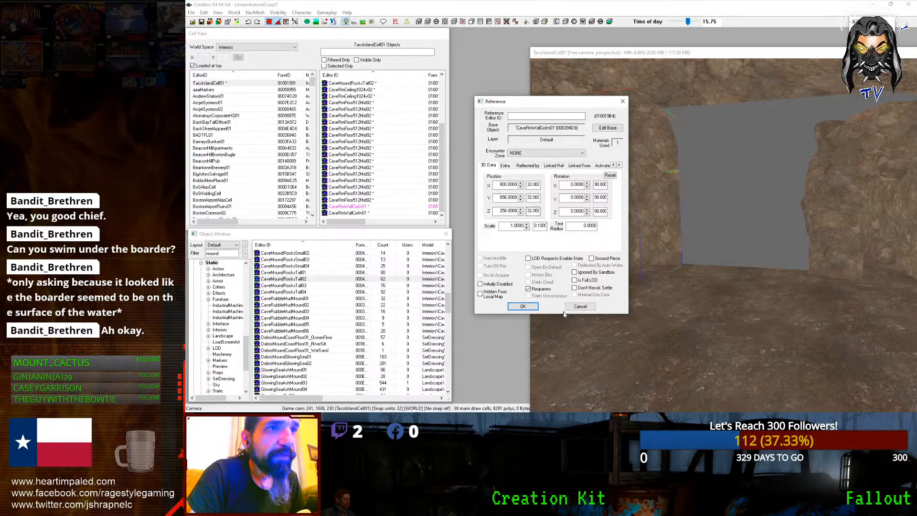
{"action": "left_click", "coordinate": [575, 308]}
{"action": "left_click", "coordinate": [223, 261]}
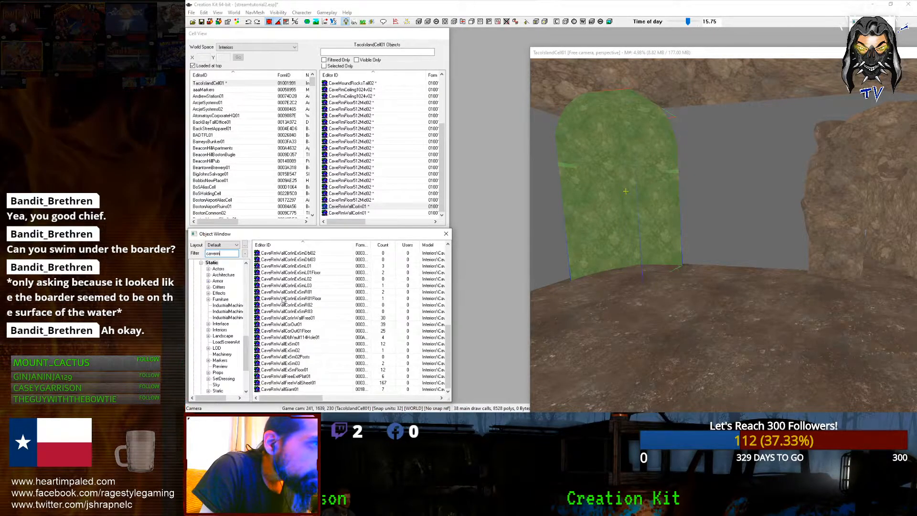
Step: Place a free wall sheet in the cave and raise it into position
{"action": "left_click_drag", "start_coordinate": [272, 383], "coordinate": [682, 329]}
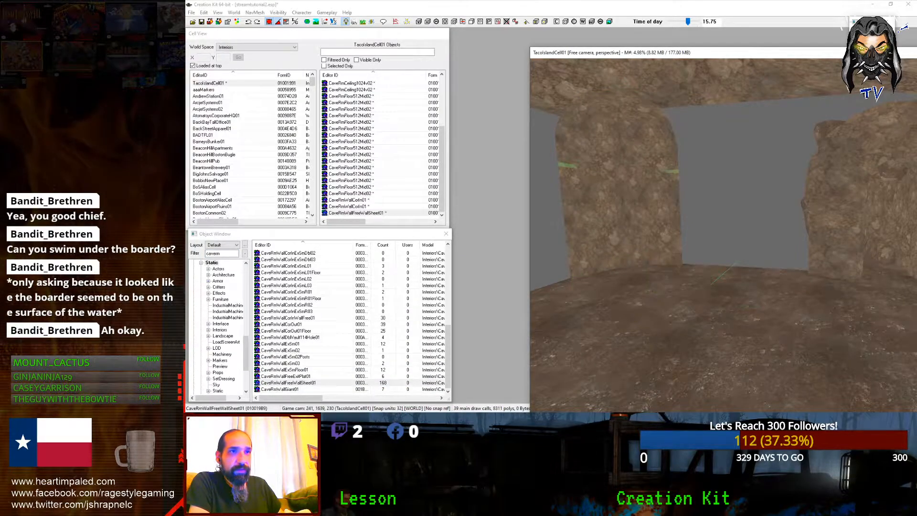
{"action": "key", "text": "z"}
{"action": "left_click_drag", "start_coordinate": [687, 286], "coordinate": [683, 164]}
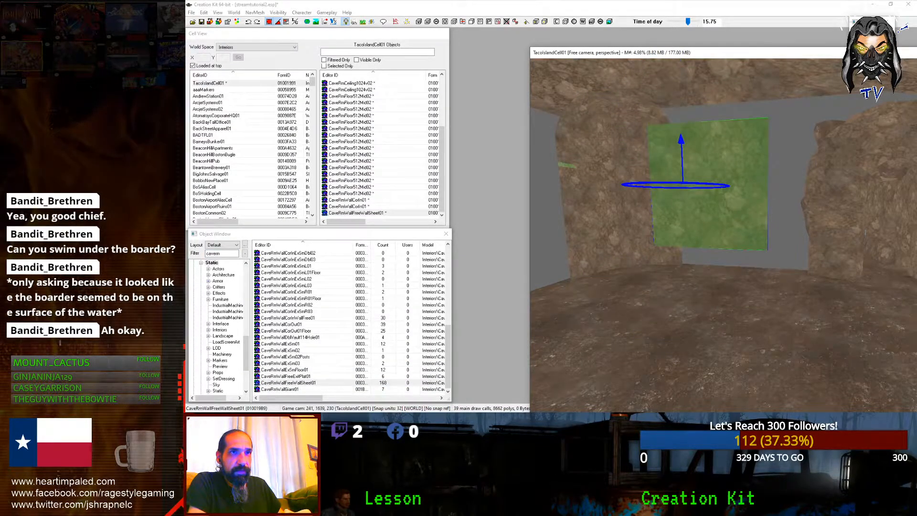
{"action": "scroll", "coordinate": [667, 187], "scroll_direction": "down", "scroll_amount": 8}
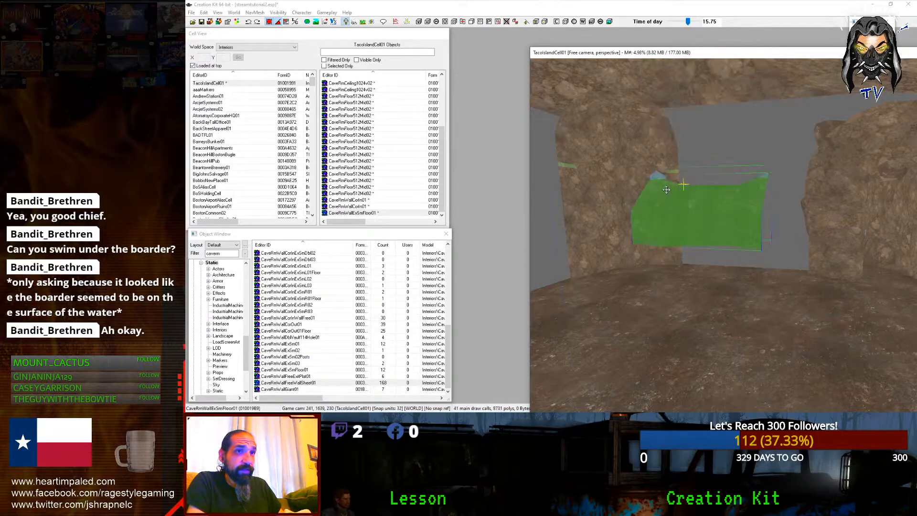
{"action": "scroll", "coordinate": [666, 190], "scroll_direction": "down", "scroll_amount": 5}
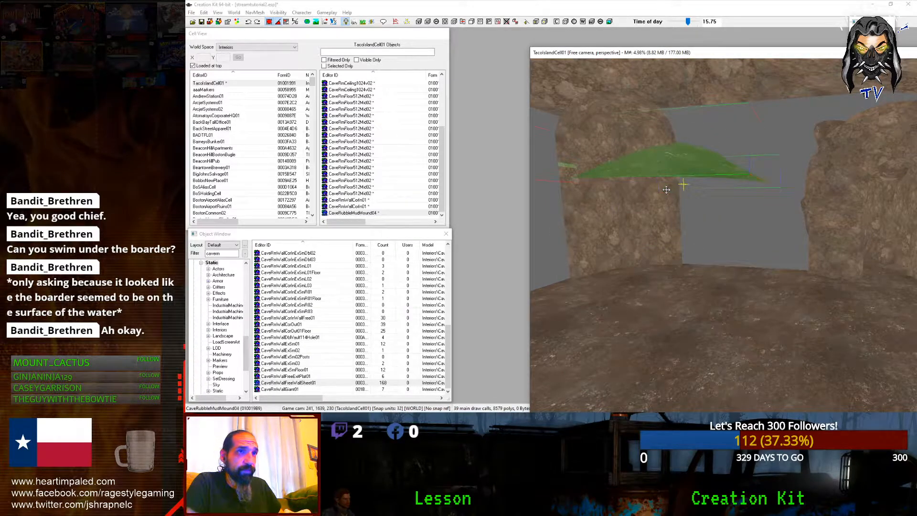
Step: Try placing and raising an exit platform wall piece, then delete it
{"action": "left_click", "coordinate": [344, 319]}
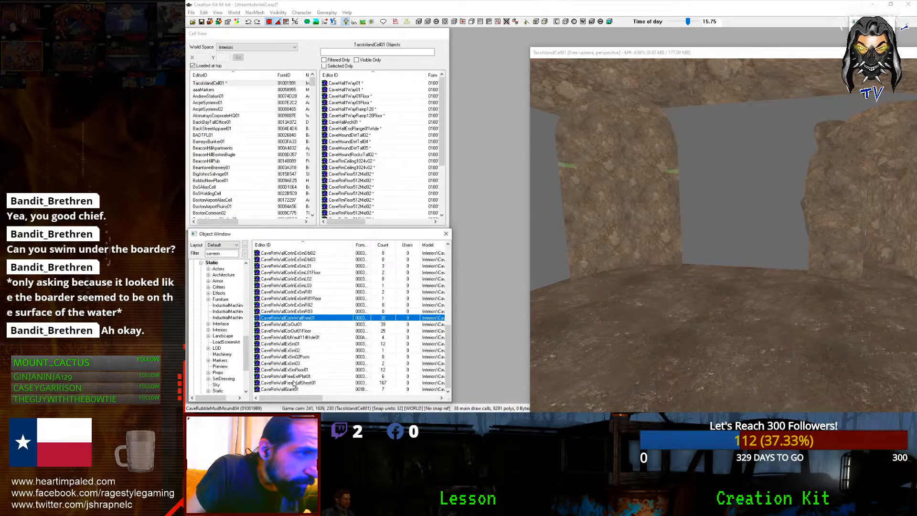
{"action": "left_click", "coordinate": [295, 377]}
{"action": "left_click_drag", "start_coordinate": [756, 337], "coordinate": [755, 335]}
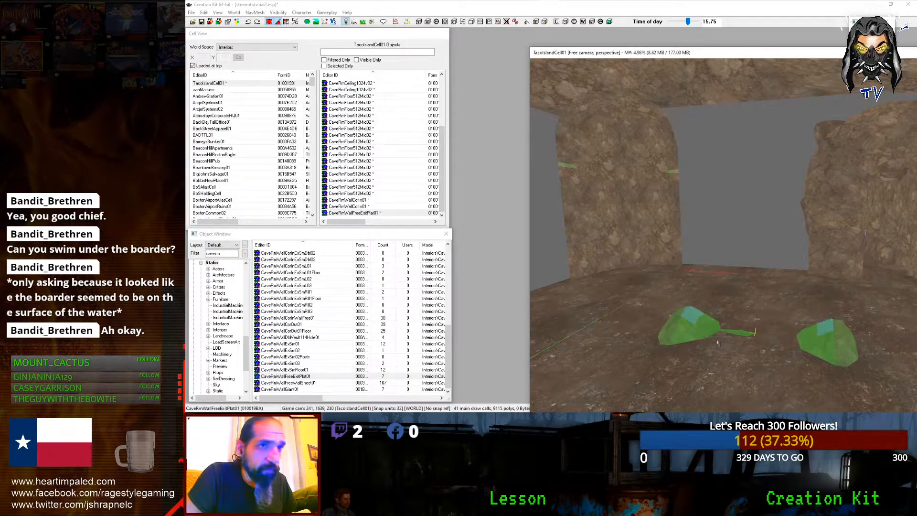
{"action": "key", "text": "z"}
{"action": "left_click_drag", "start_coordinate": [700, 335], "coordinate": [699, 244]}
{"action": "mouse_move", "coordinate": [699, 244]}
{"action": "middle_mouse_down", "text": "shift"}
{"action": "mouse_move", "coordinate": [692, 238]}
{"action": "mouse_move", "coordinate": [664, 273]}
{"action": "mouse_move", "coordinate": [683, 248]}
{"action": "middle_mouse_up", "text": "shift"}
{"action": "key", "text": "z"}
{"action": "left_click_drag", "start_coordinate": [683, 306], "coordinate": [682, 155]}
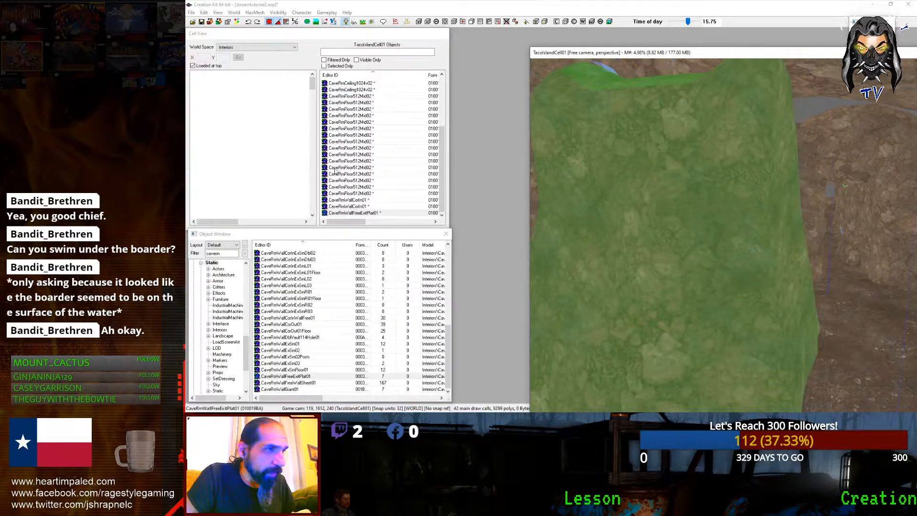
{"action": "key", "text": "Delete"}
Step: Place a CaveRmWall01 wall piece and add a copy slid right along X
{"action": "scroll", "coordinate": [279, 337], "scroll_direction": "up", "scroll_amount": 5}
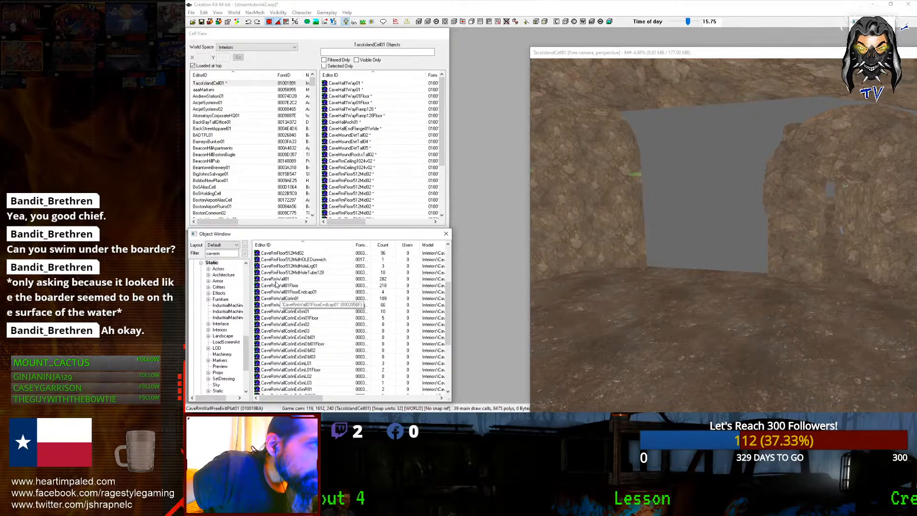
{"action": "left_click_drag", "start_coordinate": [346, 277], "coordinate": [651, 298]}
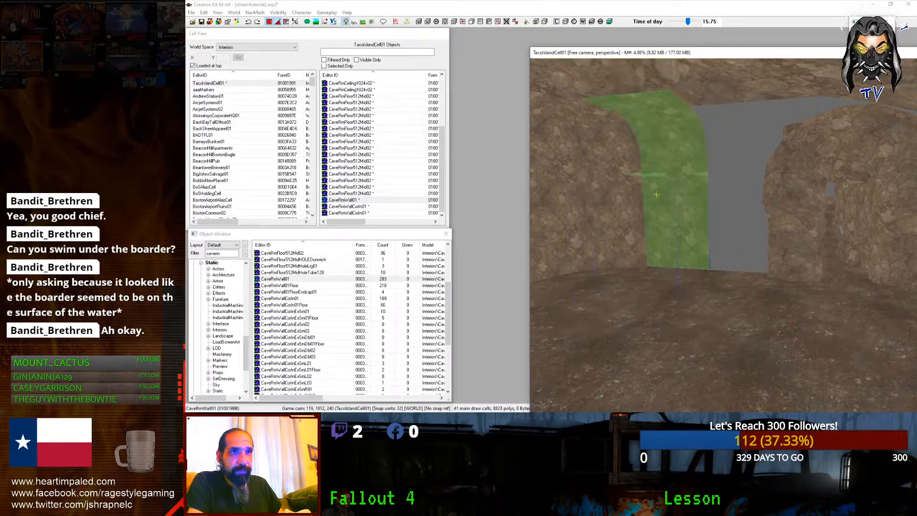
{"action": "middle_click_drag", "start_coordinate": [660, 193], "coordinate": [667, 185], "text": "shift"}
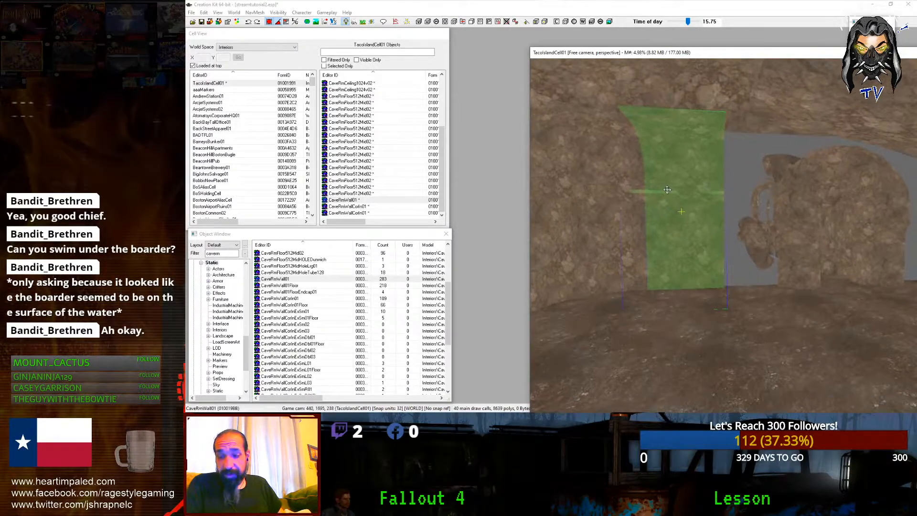
{"action": "scroll", "coordinate": [667, 192], "scroll_direction": "up", "scroll_amount": 3}
{"action": "key", "text": "ctrl+d"}
{"action": "key", "text": "x"}
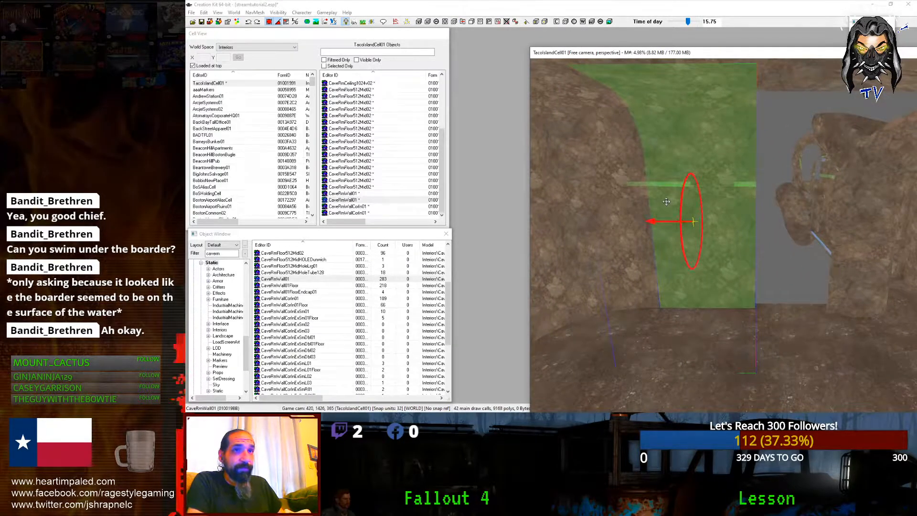
{"action": "left_click_drag", "start_coordinate": [693, 221], "coordinate": [819, 221]}
{"action": "scroll", "coordinate": [773, 195], "scroll_direction": "down", "scroll_amount": 2}
{"action": "middle_click_drag", "start_coordinate": [773, 196], "coordinate": [734, 180], "text": "shift"}
Step: Duplicate the wall with its neighbouring rock wall, then slide another wall copy left along X
{"action": "left_click", "coordinate": [708, 134]}
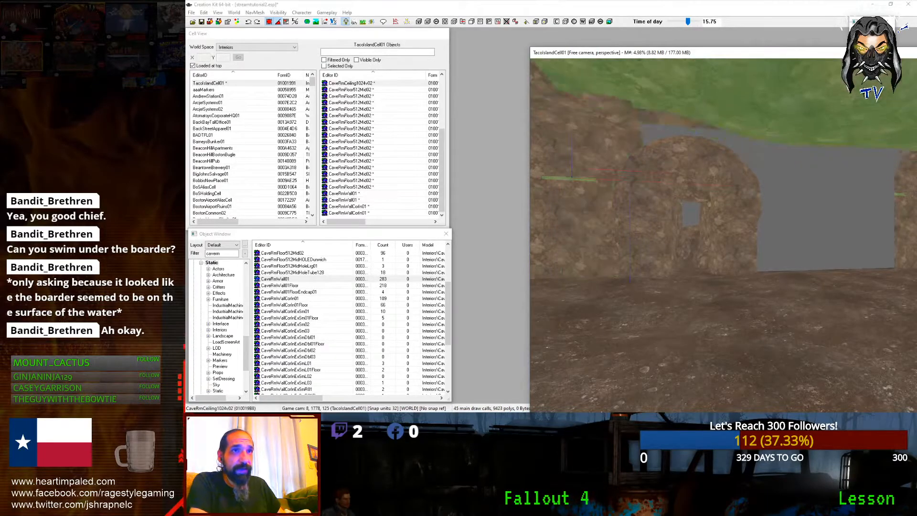
{"action": "left_click", "coordinate": [691, 129]}
{"action": "middle_click_drag", "start_coordinate": [691, 129], "coordinate": [639, 220], "text": "shift"}
{"action": "left_click", "coordinate": [650, 214], "text": "ctrl"}
{"action": "key", "text": "ctrl+d"}
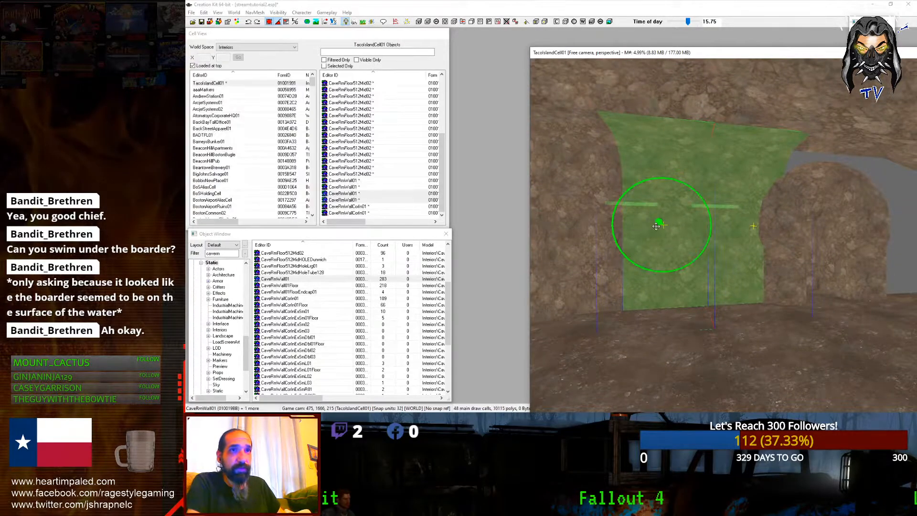
{"action": "mouse_move", "coordinate": [657, 226]}
{"action": "middle_mouse_down", "text": "shift"}
{"action": "mouse_move", "coordinate": [669, 220]}
{"action": "mouse_move", "coordinate": [651, 209]}
{"action": "middle_mouse_up", "text": "shift"}
{"action": "left_click", "coordinate": [737, 239]}
{"action": "key", "text": "ctrl+d"}
{"action": "key", "text": "x"}
{"action": "left_click_drag", "start_coordinate": [723, 240], "coordinate": [640, 239]}
{"action": "middle_click_drag", "start_coordinate": [721, 244], "coordinate": [749, 202], "text": "shift"}
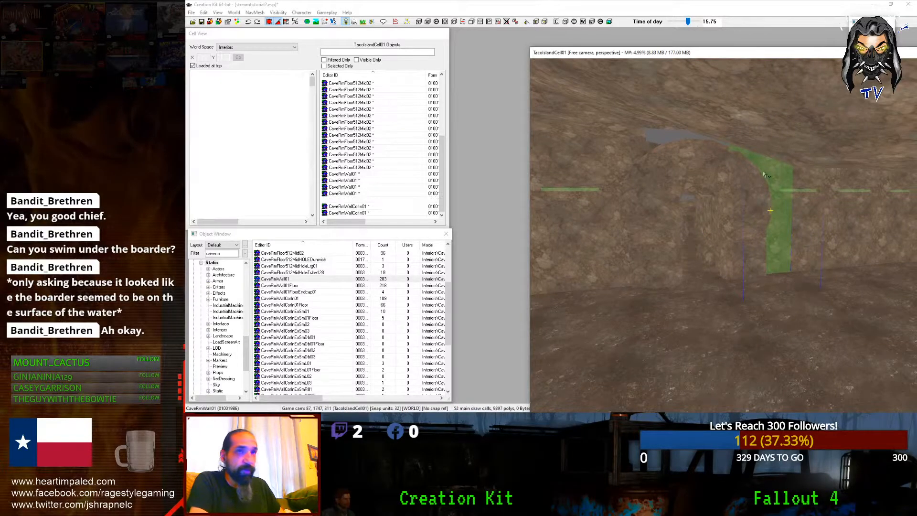
{"action": "left_click_drag", "start_coordinate": [763, 170], "coordinate": [684, 139]}
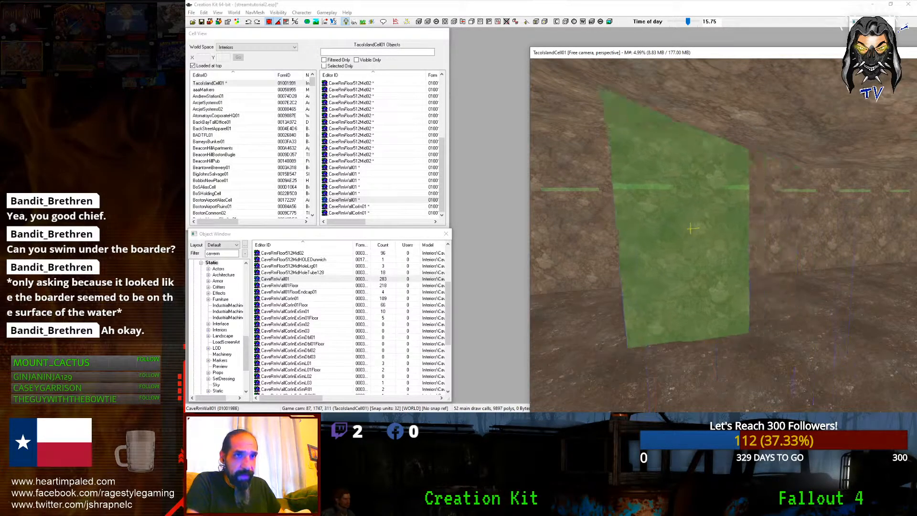
Step: Swap the wall copy for an outer corner model, duplicate it and move the copy left
{"action": "key", "text": "ctrl+Up"}
{"action": "key", "text": "ctrl+Up"}
{"action": "key", "text": "ctrl+Down"}
{"action": "key", "text": "ctrl+Down"}
{"action": "key", "text": "ctrl+Down"}
{"action": "key", "text": "ctrl+Down"}
{"action": "key", "text": "ctrl+Down"}
{"action": "key", "text": "ctrl+Down"}
{"action": "key", "text": "ctrl+Down"}
{"action": "key", "text": "ctrl+Down"}
{"action": "key", "text": "ctrl+Down"}
{"action": "key", "text": "ctrl+Down"}
{"action": "key", "text": "ctrl+Down"}
{"action": "key", "text": "ctrl+Down"}
{"action": "key", "text": "ctrl+Down"}
{"action": "key", "text": "ctrl+Down"}
{"action": "key", "text": "ctrl+Down"}
{"action": "key", "text": "ctrl+Down"}
{"action": "key", "text": "ctrl+Down"}
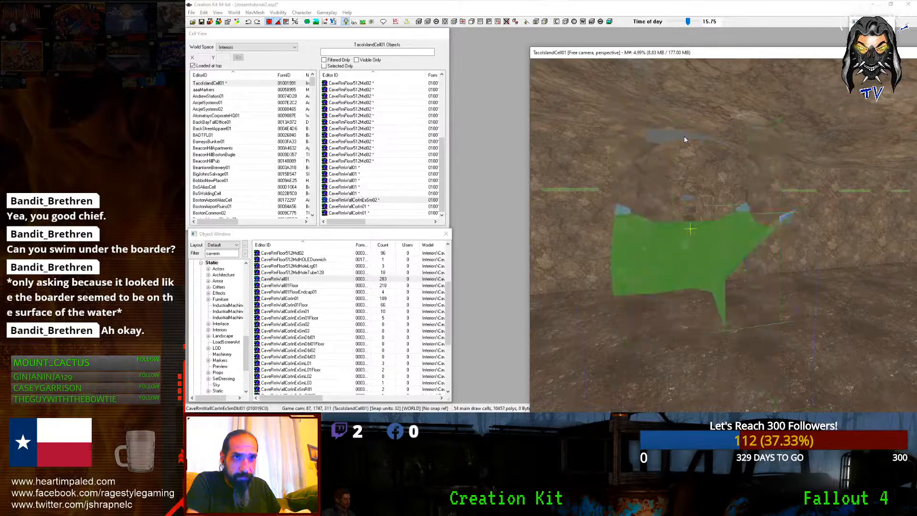
{"action": "key", "text": "ctrl+Down"}
{"action": "key", "text": "ctrl+Down"}
{"action": "key", "text": "ctrl+Down"}
{"action": "key", "text": "ctrl+Down"}
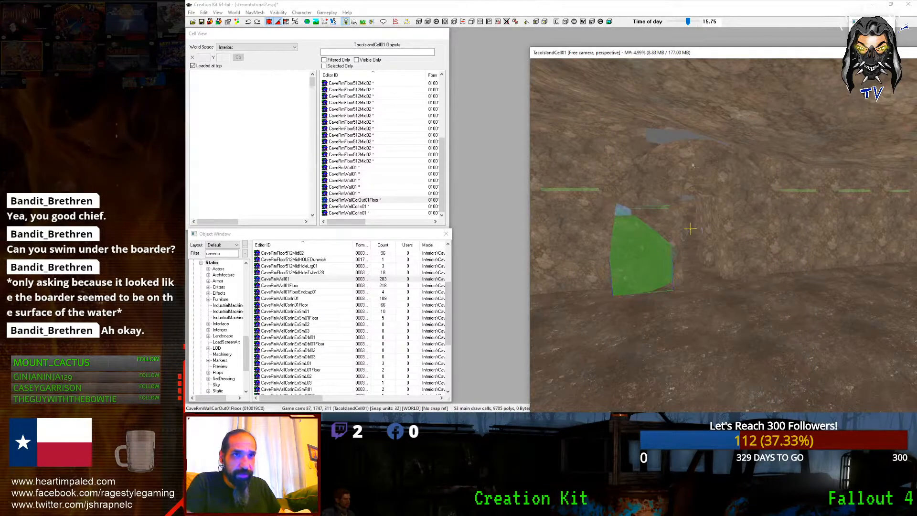
{"action": "key", "text": "ctrl+d"}
{"action": "left_click_drag", "start_coordinate": [702, 252], "coordinate": [575, 154]}
Step: Swap the piece for a dirt mound and push it against the wall base with grid snapping off
{"action": "key", "text": "x"}
{"action": "key", "text": "z"}
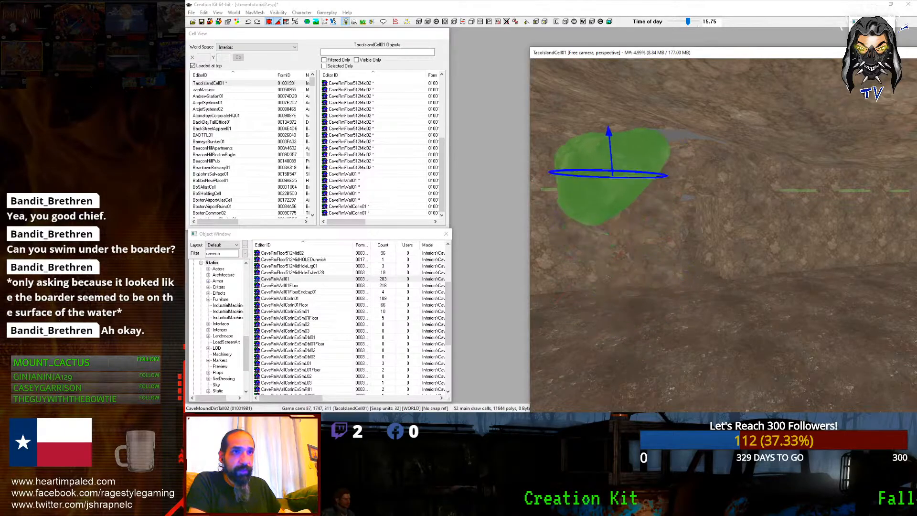
{"action": "key", "text": "c"}
{"action": "key", "text": "ctrl+Down"}
{"action": "key", "text": "ctrl+Down"}
{"action": "key", "text": "ctrl+Down"}
{"action": "key", "text": "ctrl+Down"}
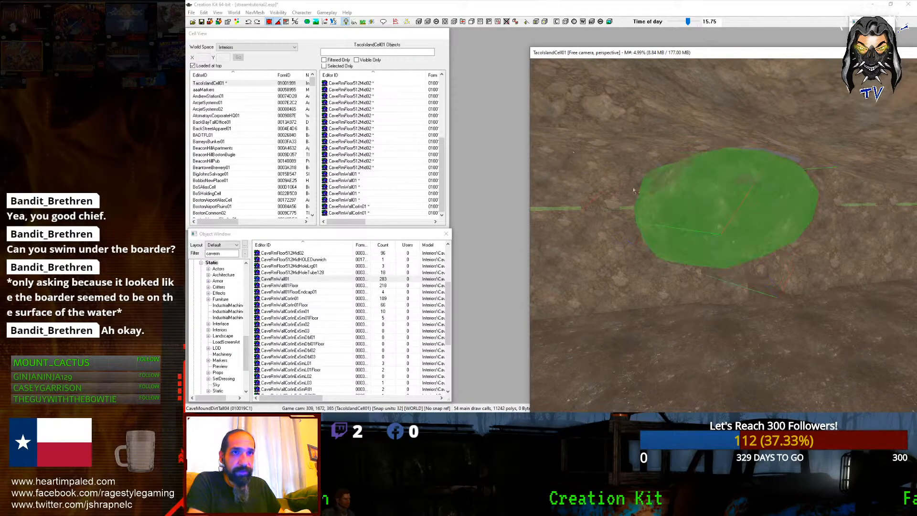
{"action": "key", "text": "z"}
{"action": "left_click_drag", "start_coordinate": [575, 153], "coordinate": [574, 106]}
{"action": "key", "text": "ctrl+Down"}
{"action": "key", "text": "z"}
{"action": "left_click_drag", "start_coordinate": [723, 174], "coordinate": [742, 160]}
{"action": "key", "text": "z"}
{"action": "left_click_drag", "start_coordinate": [585, 128], "coordinate": [564, 126]}
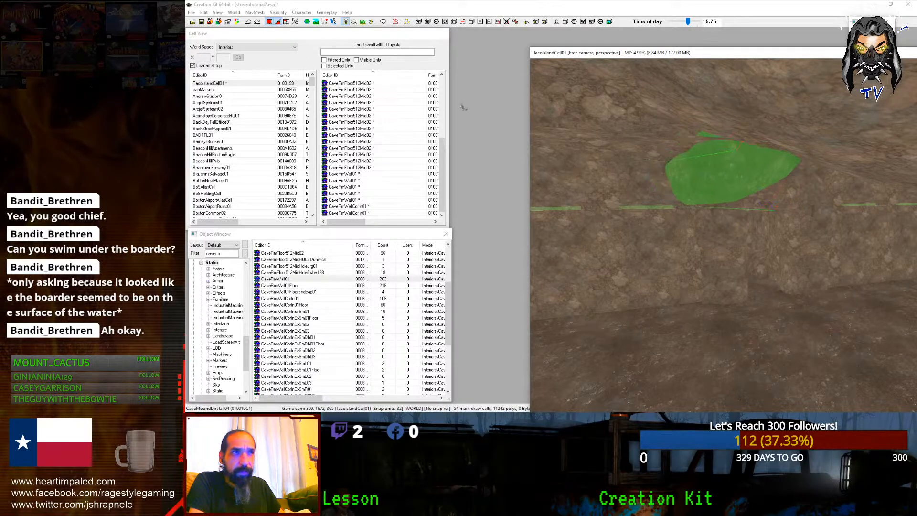
{"action": "left_click", "coordinate": [271, 22]}
{"action": "mouse_move", "coordinate": [764, 178]}
{"action": "middle_mouse_down", "text": "shift"}
{"action": "mouse_move", "coordinate": [782, 190]}
{"action": "mouse_move", "coordinate": [770, 173]}
{"action": "mouse_move", "coordinate": [777, 157]}
{"action": "mouse_move", "coordinate": [772, 191]}
{"action": "mouse_move", "coordinate": [757, 193]}
{"action": "mouse_move", "coordinate": [764, 188]}
{"action": "middle_mouse_up", "text": "shift"}
Step: Rotate the dirt mound around several axes and slide it left over the seam
{"action": "key", "text": "c"}
{"action": "mouse_move", "coordinate": [688, 119]}
{"action": "right_mouse_down"}
{"action": "mouse_move", "coordinate": [717, 124]}
{"action": "mouse_move", "coordinate": [697, 124]}
{"action": "mouse_move", "coordinate": [716, 135]}
{"action": "mouse_move", "coordinate": [693, 135]}
{"action": "right_mouse_up"}
{"action": "key", "text": "x"}
{"action": "key", "text": "c"}
{"action": "key", "text": "x"}
{"action": "key", "text": "x"}
{"action": "key", "text": "y"}
{"action": "scroll", "coordinate": [723, 234], "scroll_direction": "up", "scroll_amount": 1}
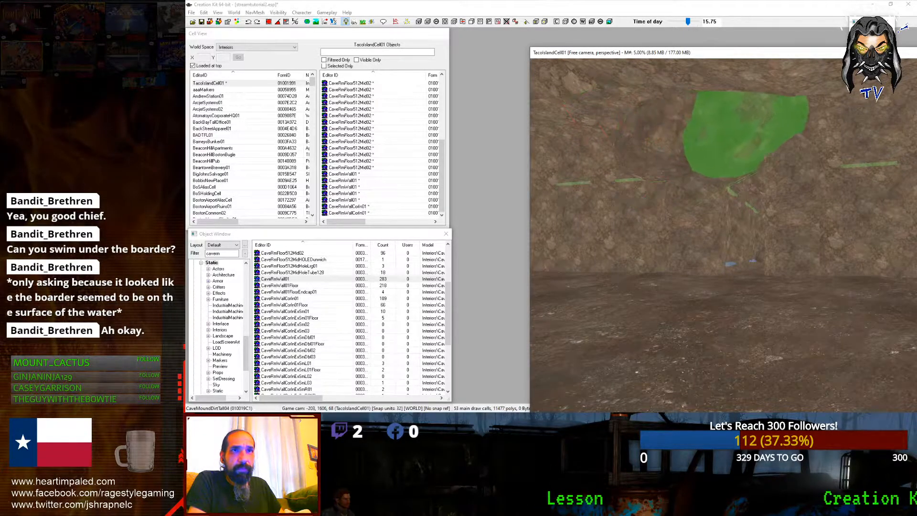
{"action": "right_click_drag", "start_coordinate": [807, 129], "coordinate": [793, 129]}
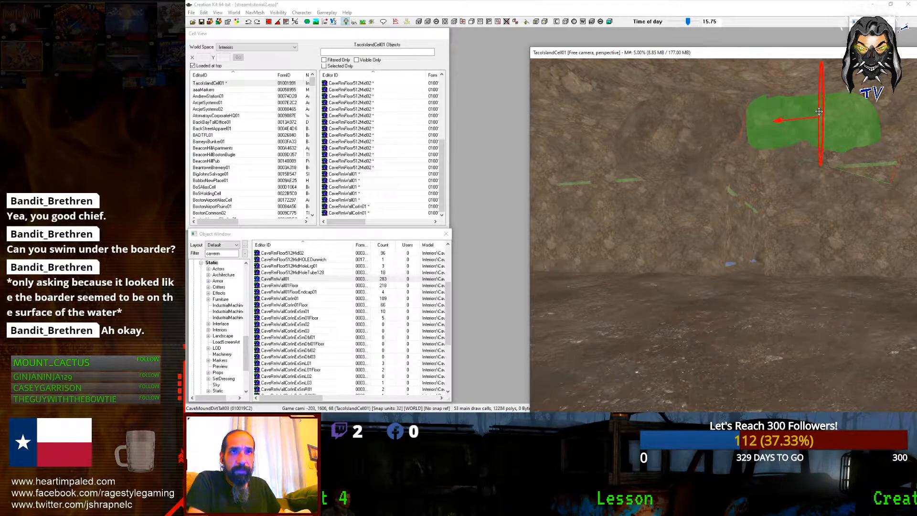
{"action": "left_click_drag", "start_coordinate": [819, 112], "coordinate": [787, 111]}
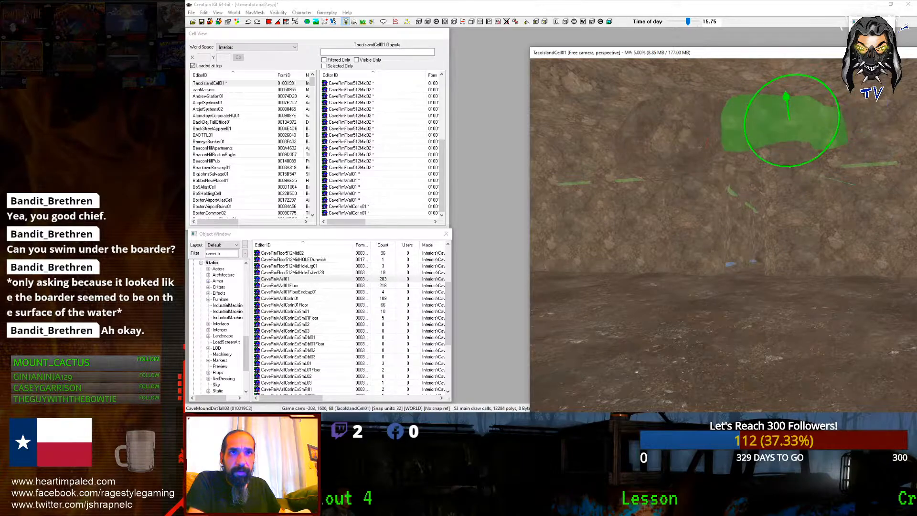
{"action": "key", "text": "x"}
{"action": "right_click_drag", "start_coordinate": [788, 119], "coordinate": [807, 119]}
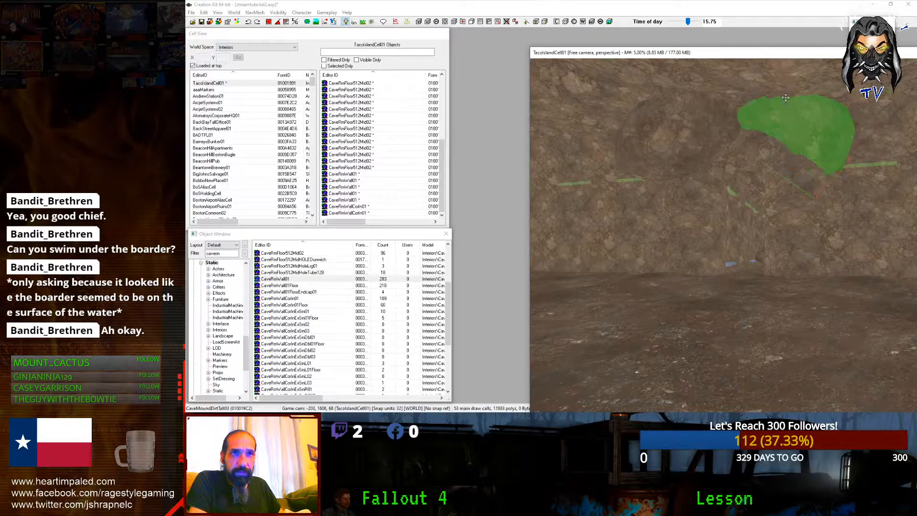
{"action": "key", "text": "d"}
Step: Replace the CaveMoundDirtTall04 mound with CaveMoundDirtSmall04 and rotate it to fit the seam
{"action": "middle_click_drag", "start_coordinate": [786, 97], "coordinate": [692, 146], "text": "shift"}
{"action": "left_click", "coordinate": [688, 148]}
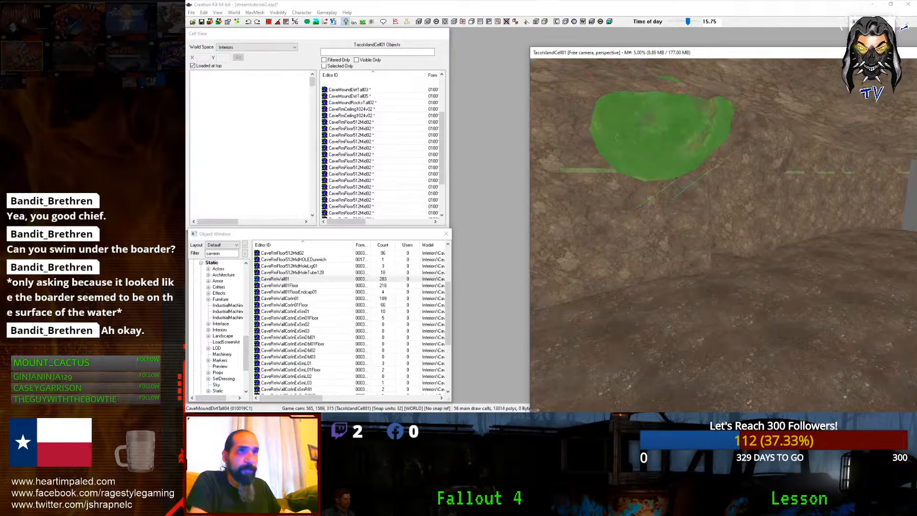
{"action": "scroll", "coordinate": [667, 160], "scroll_direction": "up", "scroll_amount": 3}
{"action": "scroll", "coordinate": [667, 160], "scroll_direction": "down", "scroll_amount": 1}
{"action": "scroll", "coordinate": [667, 162], "scroll_direction": "up", "scroll_amount": 1}
{"action": "scroll", "coordinate": [668, 162], "scroll_direction": "down", "scroll_amount": 4}
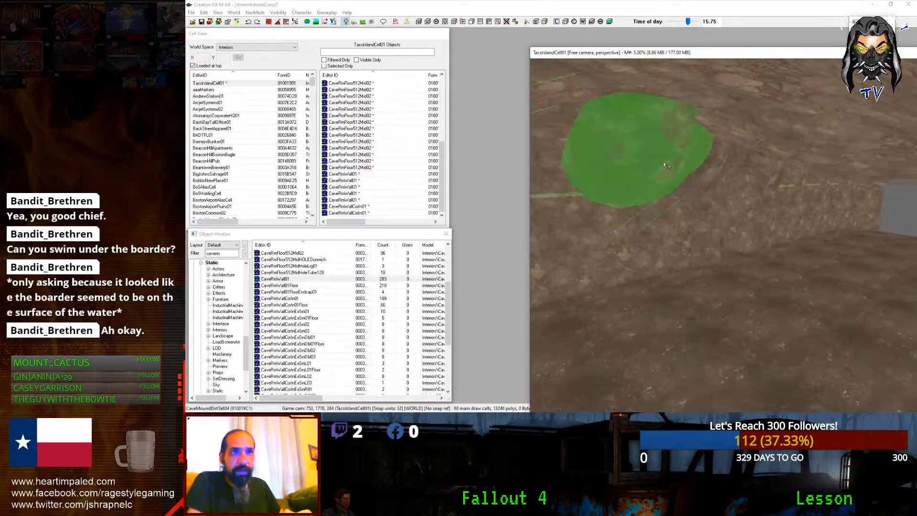
{"action": "key", "text": "w"}
{"action": "scroll", "coordinate": [665, 164], "scroll_direction": "up", "scroll_amount": 2}
{"action": "key", "text": "ctrl+Left"}
{"action": "key", "text": "ctrl+Left"}
{"action": "key", "text": "ctrl+Left"}
{"action": "key", "text": "ctrl+Left"}
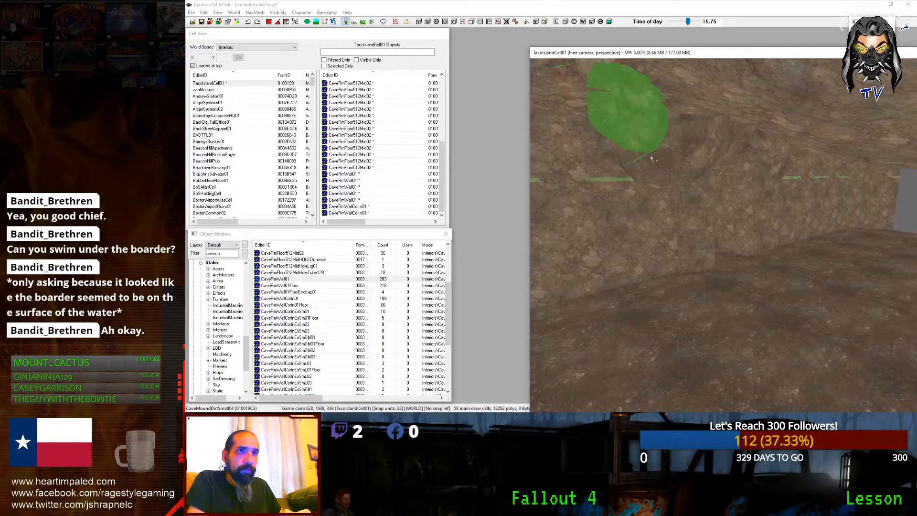
{"action": "left_click_drag", "start_coordinate": [622, 148], "coordinate": [662, 248]}
Step: Tilt the CaveMoundDirtTall02 mound around its X, Y and vertical axes
{"action": "left_click", "coordinate": [655, 250]}
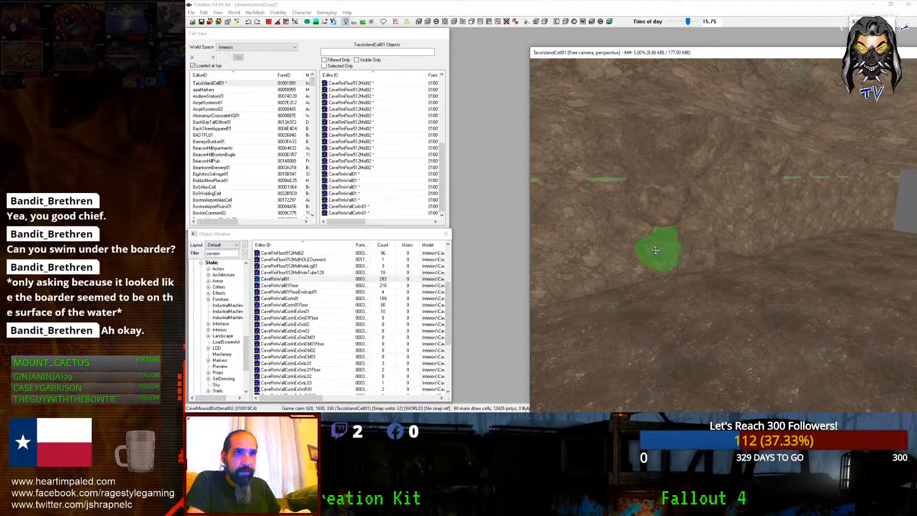
{"action": "left_click", "coordinate": [658, 250]}
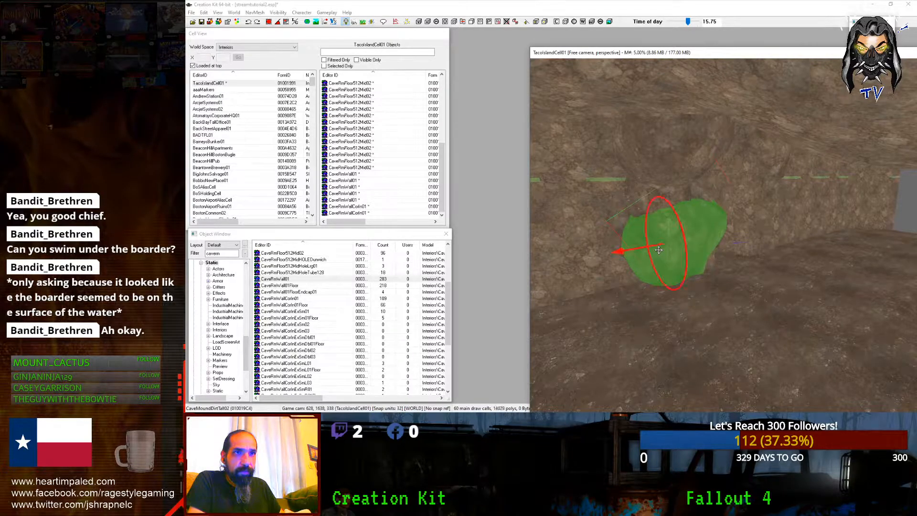
{"action": "right_click_drag", "start_coordinate": [660, 249], "coordinate": [687, 249]}
{"action": "key", "text": "c"}
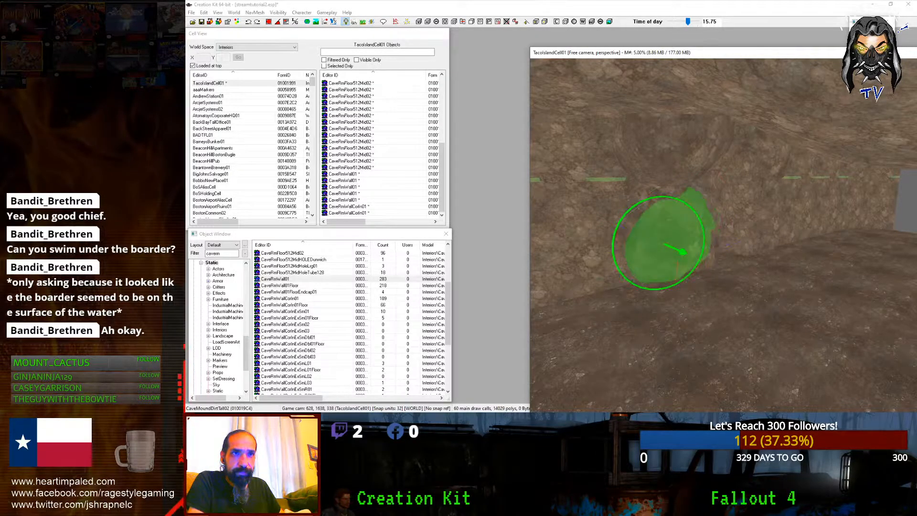
{"action": "key", "text": "c"}
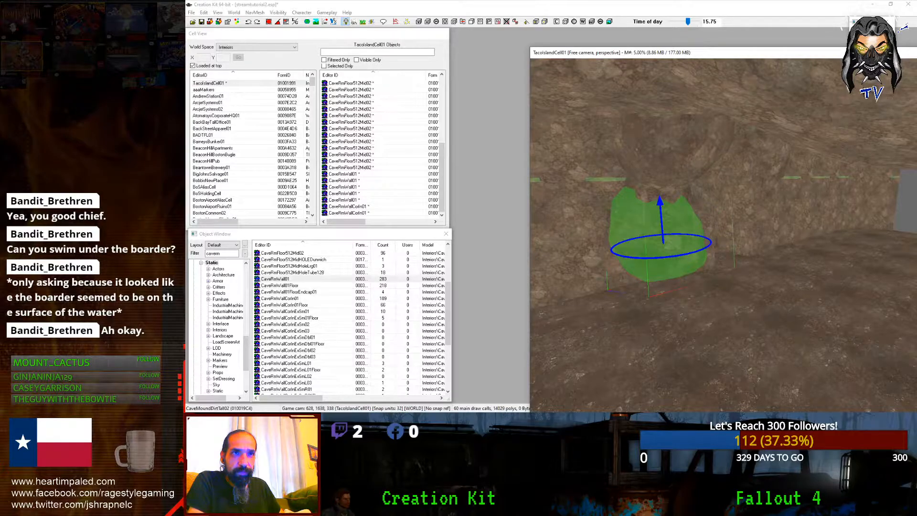
{"action": "key", "text": "d"}
{"action": "middle_click_drag", "start_coordinate": [688, 244], "coordinate": [740, 265], "text": "shift"}
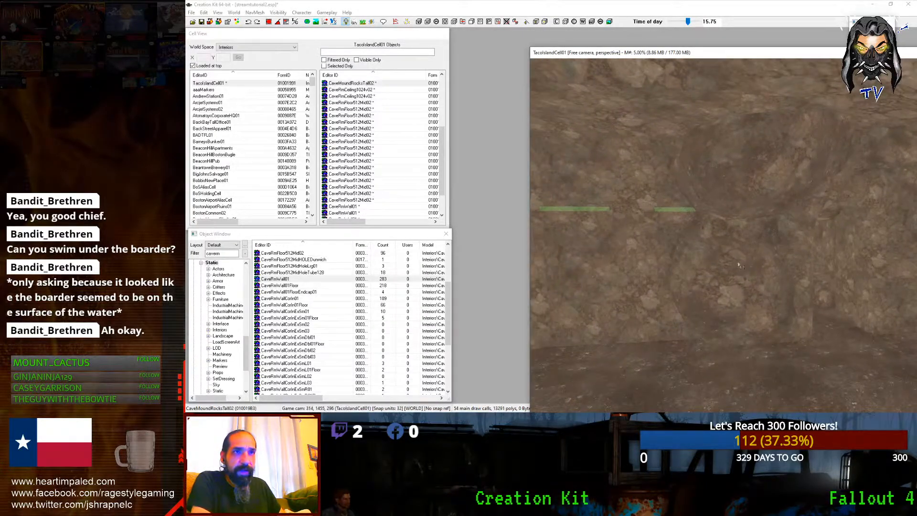
Step: Push the large rock mound into the wall, tilt it, and save the plugin
{"action": "left_click", "coordinate": [693, 193]}
{"action": "left_click_drag", "start_coordinate": [692, 191], "coordinate": [661, 200]}
{"action": "key", "text": "w"}
{"action": "left_click_drag", "start_coordinate": [700, 169], "coordinate": [668, 189]}
{"action": "scroll", "coordinate": [672, 193], "scroll_direction": "up", "scroll_amount": 1}
{"action": "key", "text": "w"}
{"action": "key", "text": "d"}
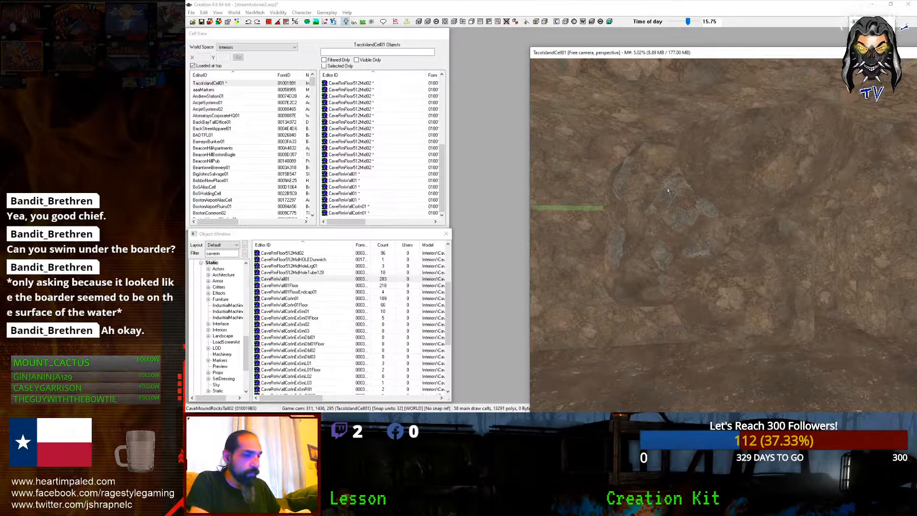
{"action": "key", "text": "ctrl+s"}
Step: Sink another CaveMoundRocksTall02 rock into the wall
{"action": "scroll", "coordinate": [668, 190], "scroll_direction": "down", "scroll_amount": 5}
{"action": "middle_click_drag", "start_coordinate": [667, 190], "coordinate": [721, 244], "text": "shift"}
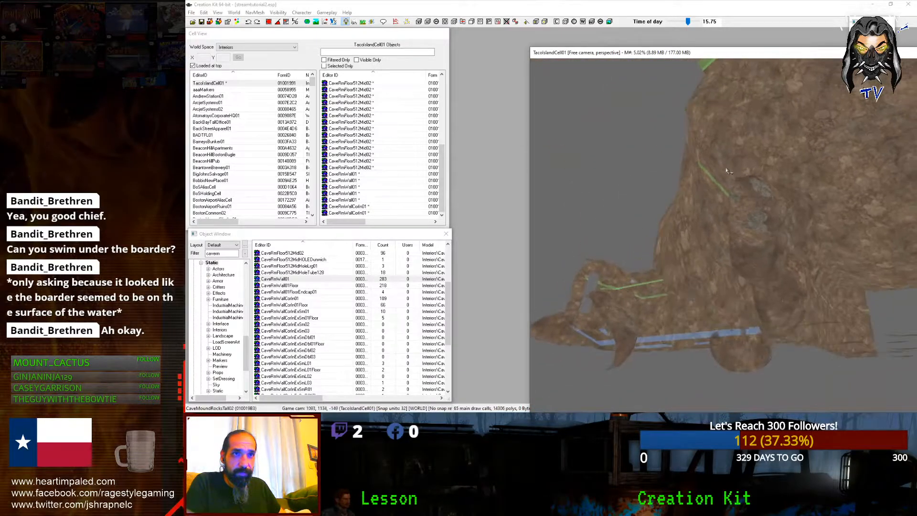
{"action": "left_click", "coordinate": [748, 241]}
{"action": "scroll", "coordinate": [721, 244], "scroll_direction": "up", "scroll_amount": 3}
{"action": "left_click_drag", "start_coordinate": [721, 246], "coordinate": [724, 237]}
{"action": "key", "text": "d"}
{"action": "scroll", "coordinate": [724, 237], "scroll_direction": "down", "scroll_amount": 5}
Step: Check the CaveRmWall01 piece and CaveMoundDirtTall02 mound, deleting then restoring the mound
{"action": "middle_click_drag", "start_coordinate": [724, 237], "coordinate": [777, 253], "text": "shift"}
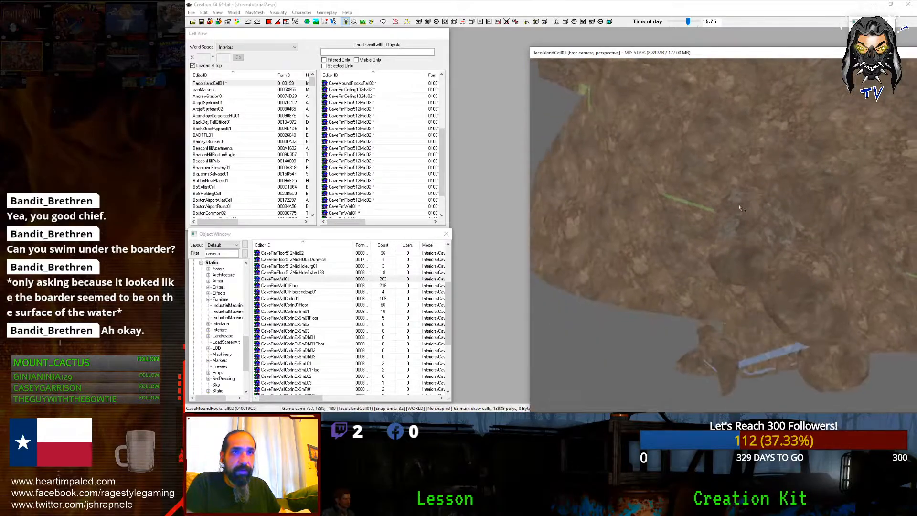
{"action": "scroll", "coordinate": [740, 208], "scroll_direction": "up", "scroll_amount": 6}
{"action": "left_click", "coordinate": [710, 225]}
{"action": "key", "text": "d"}
{"action": "left_click", "coordinate": [811, 264]}
{"action": "key", "text": "c"}
{"action": "key", "text": "Delete"}
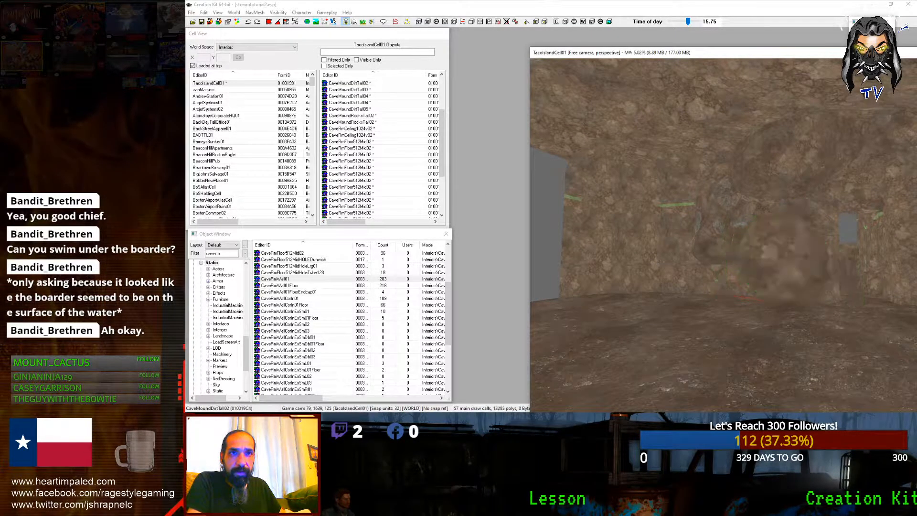
{"action": "key", "text": "ctrl+z"}
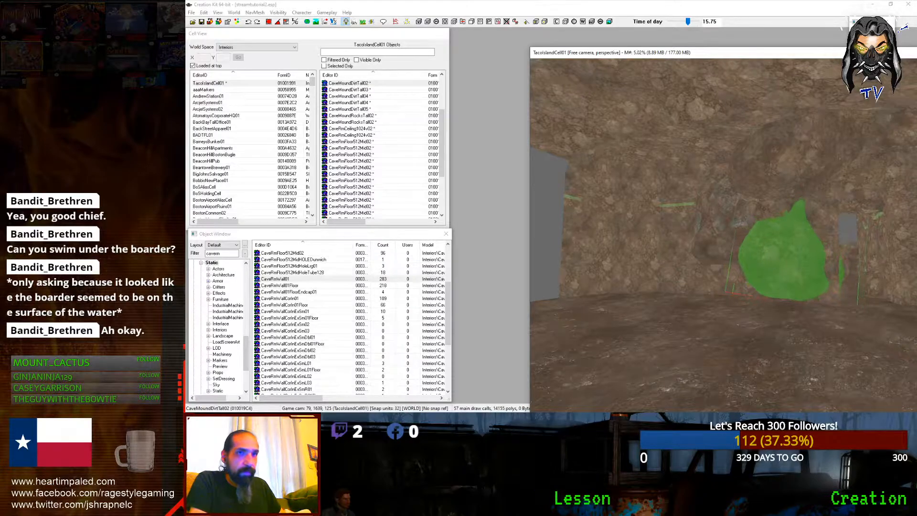
{"action": "mouse_move", "coordinate": [776, 253]}
{"action": "middle_mouse_down", "text": "shift"}
{"action": "mouse_move", "coordinate": [788, 276]}
{"action": "mouse_move", "coordinate": [769, 258]}
{"action": "middle_mouse_up", "text": "shift"}
Step: Duplicate a CaveRmWall01 piece and slide it left into the wall gap
{"action": "left_click", "coordinate": [705, 177]}
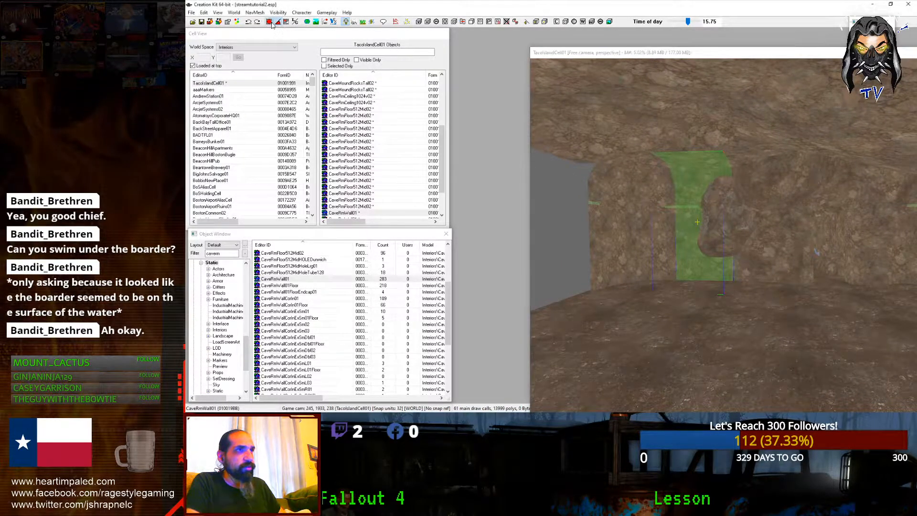
{"action": "middle_click_drag", "start_coordinate": [648, 210], "coordinate": [647, 210]}
{"action": "key", "text": "ctrl+d"}
{"action": "key", "text": "c"}
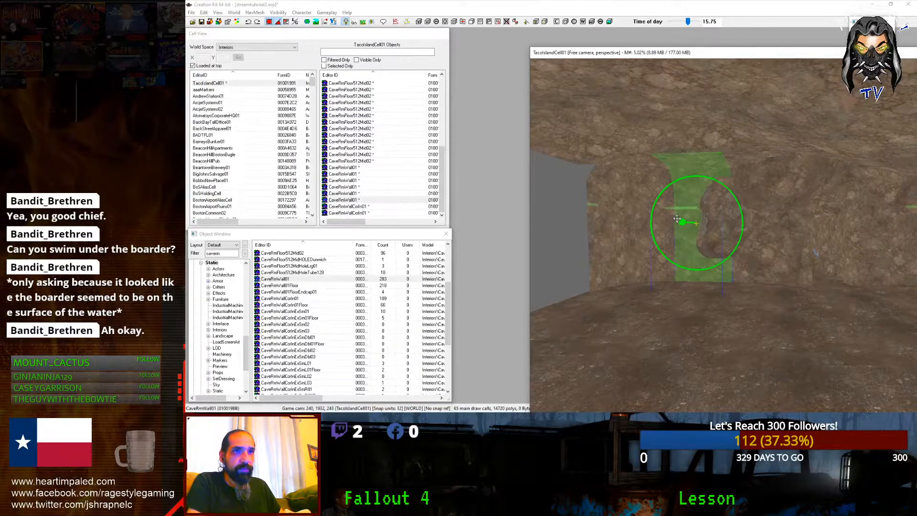
{"action": "left_click_drag", "start_coordinate": [696, 223], "coordinate": [696, 223]}
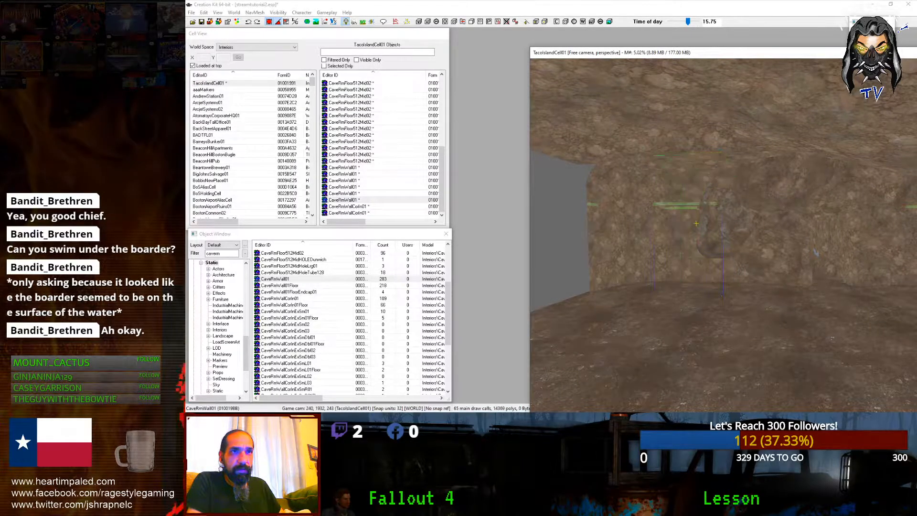
{"action": "left_click_drag", "start_coordinate": [696, 223], "coordinate": [597, 222]}
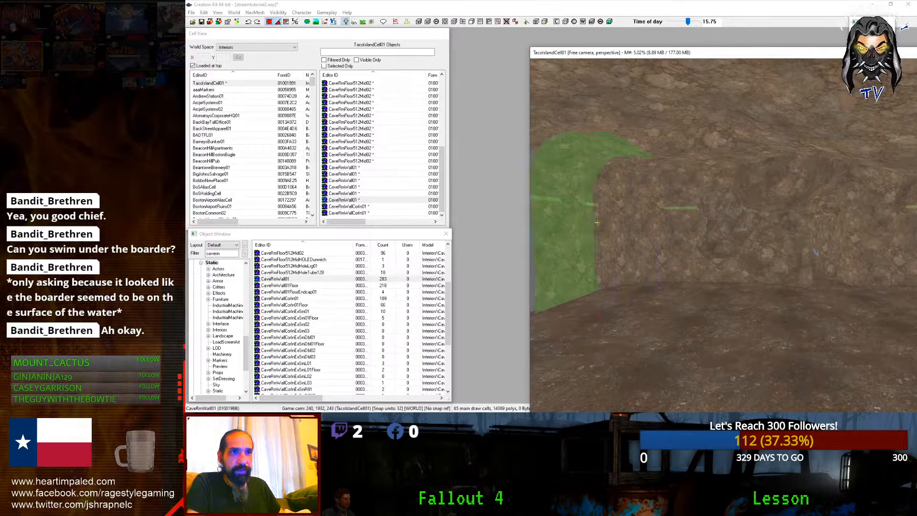
{"action": "middle_click_drag", "start_coordinate": [591, 222], "coordinate": [627, 218], "text": "shift"}
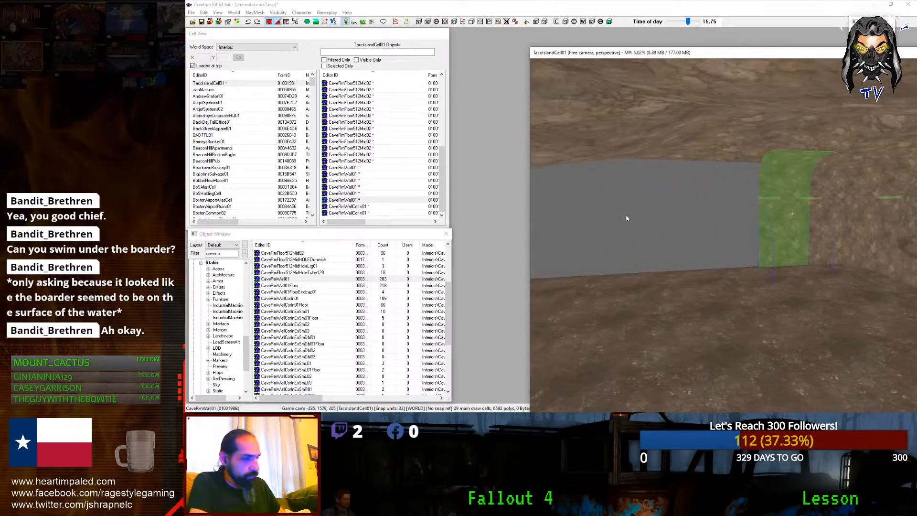
{"action": "left_click_drag", "start_coordinate": [776, 223], "coordinate": [710, 223]}
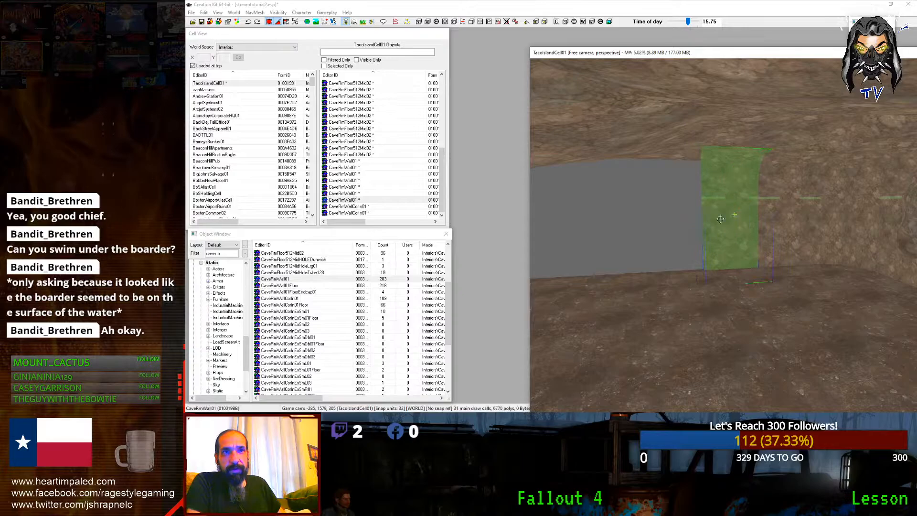
Step: Move that wall and its neighbouring piece left together to close the gap
{"action": "left_click", "coordinate": [784, 236], "text": "ctrl"}
{"action": "left_click_drag", "start_coordinate": [764, 236], "coordinate": [636, 236]}
{"action": "scroll", "coordinate": [759, 238], "scroll_direction": "down", "scroll_amount": 3}
{"action": "middle_click_drag", "start_coordinate": [759, 238], "coordinate": [717, 241], "text": "shift"}
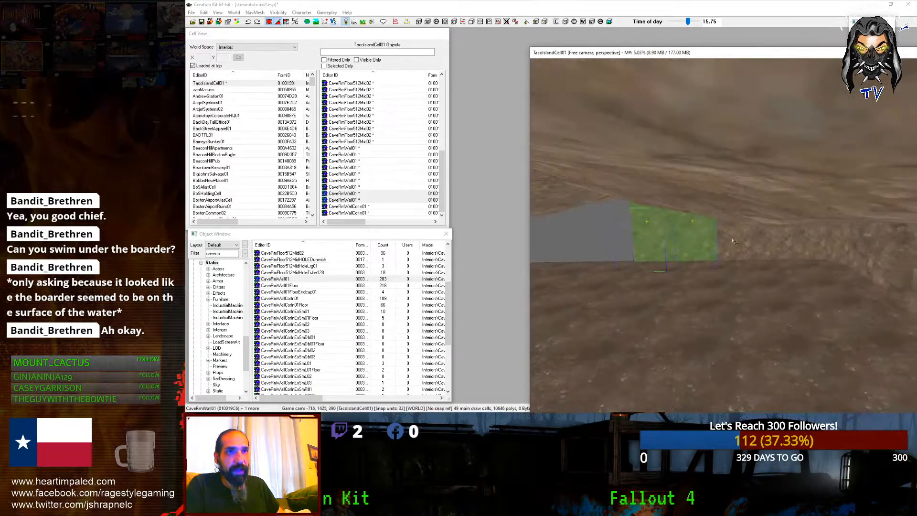
{"action": "scroll", "coordinate": [735, 241], "scroll_direction": "up", "scroll_amount": 3}
Step: Duplicate the pair of CaveRmWall01 pieces and move the copies into place
{"action": "left_click", "coordinate": [714, 240]}
{"action": "scroll", "coordinate": [702, 253], "scroll_direction": "up", "scroll_amount": 1, "text": "ctrl"}
{"action": "scroll", "coordinate": [702, 253], "scroll_direction": "down", "scroll_amount": 5, "text": "ctrl"}
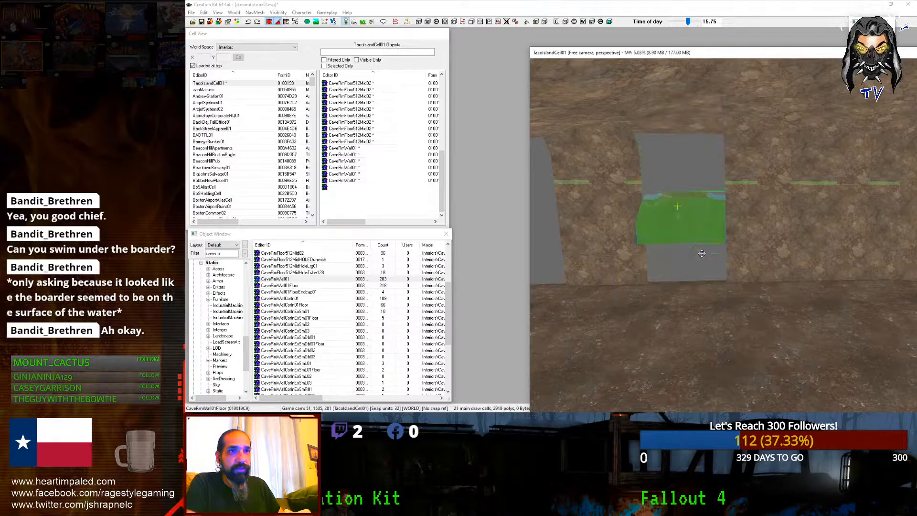
{"action": "scroll", "coordinate": [702, 253], "scroll_direction": "up", "scroll_amount": 2, "text": "ctrl"}
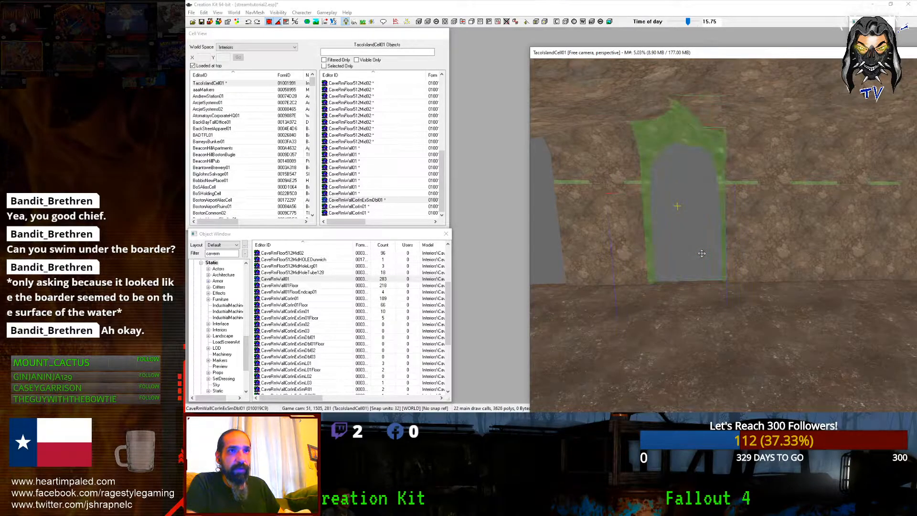
{"action": "mouse_move", "coordinate": [701, 253]}
{"action": "middle_mouse_down", "text": "shift"}
{"action": "mouse_move", "coordinate": [688, 263]}
{"action": "mouse_move", "coordinate": [739, 256]}
{"action": "mouse_move", "coordinate": [665, 253]}
{"action": "mouse_move", "coordinate": [711, 258]}
{"action": "middle_mouse_up", "text": "shift"}
{"action": "scroll", "coordinate": [701, 264], "scroll_direction": "up", "scroll_amount": 8, "text": "ctrl"}
{"action": "scroll", "coordinate": [702, 263], "scroll_direction": "down", "scroll_amount": 3}
{"action": "scroll", "coordinate": [730, 254], "scroll_direction": "up", "scroll_amount": 3}
{"action": "left_click", "coordinate": [729, 258], "text": "ctrl"}
{"action": "key", "text": "ctrl+d"}
{"action": "left_click_drag", "start_coordinate": [730, 258], "coordinate": [573, 263]}
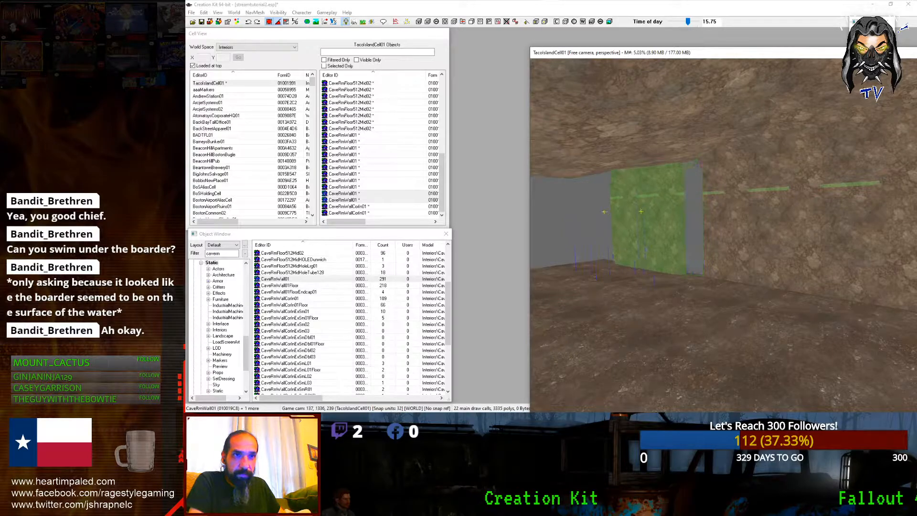
Step: Select the CaveRmWallCorIn01 inner corner piece and inspect it from above
{"action": "scroll", "coordinate": [659, 211], "scroll_direction": "up", "scroll_amount": 5}
{"action": "middle_click_drag", "start_coordinate": [659, 211], "coordinate": [663, 251], "text": "shift"}
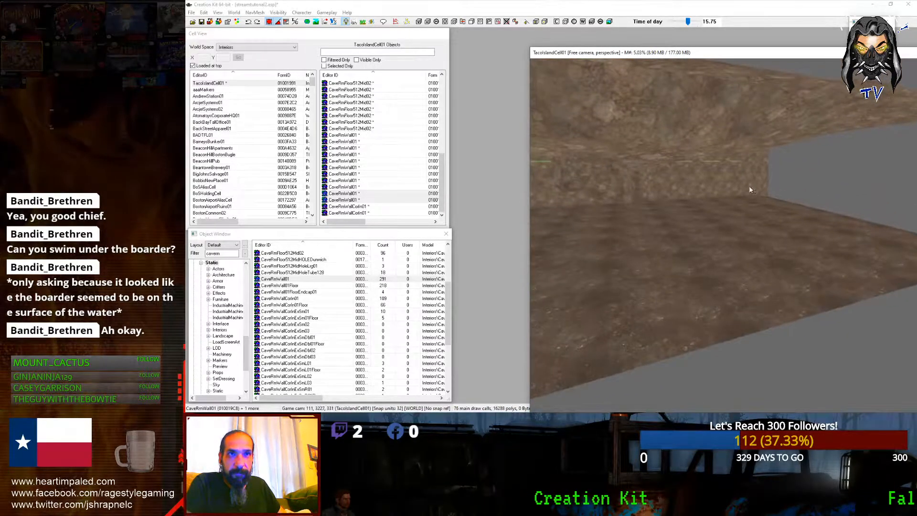
{"action": "left_click", "coordinate": [750, 190]}
{"action": "scroll", "coordinate": [749, 190], "scroll_direction": "down", "scroll_amount": 6}
{"action": "middle_click_drag", "start_coordinate": [750, 190], "coordinate": [775, 232], "text": "shift"}
{"action": "scroll", "coordinate": [776, 237], "scroll_direction": "up", "scroll_amount": 4}
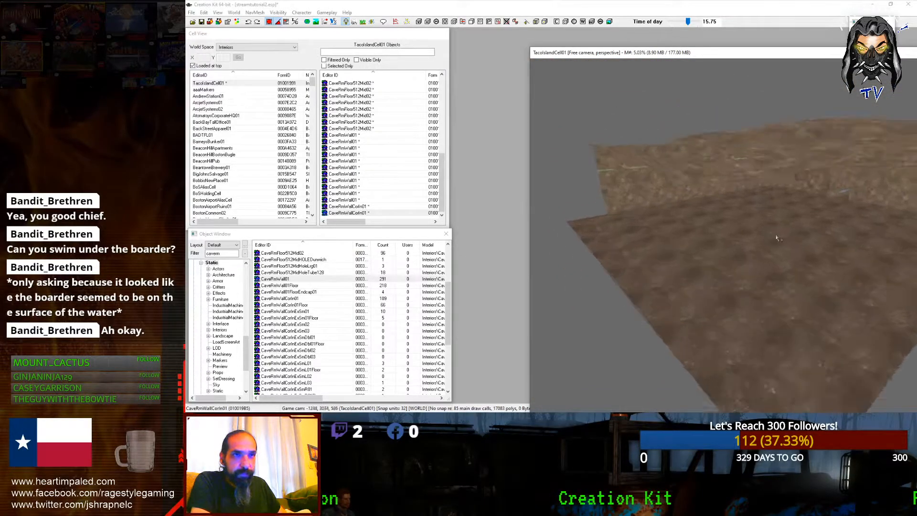
{"action": "scroll", "coordinate": [777, 237], "scroll_direction": "up", "scroll_amount": 2}
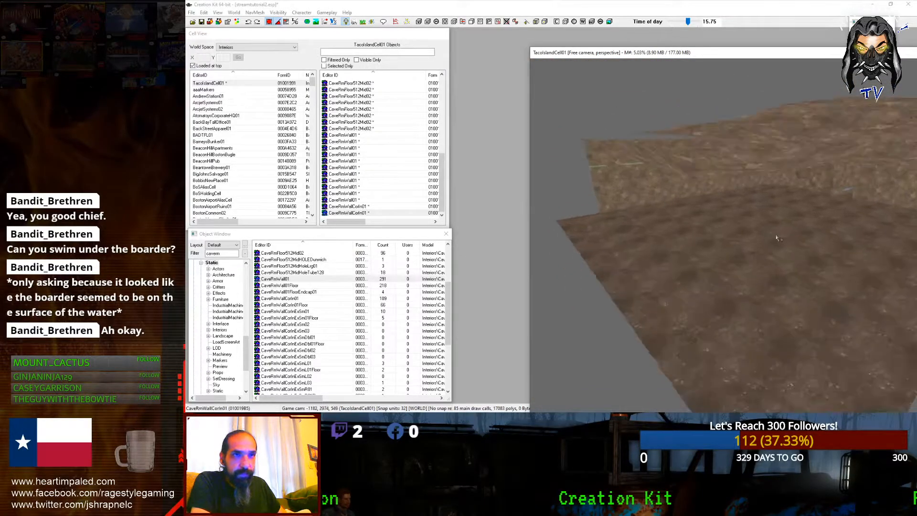
{"action": "middle_click_drag", "start_coordinate": [778, 179], "coordinate": [777, 185], "text": "shift"}
{"action": "scroll", "coordinate": [778, 179], "scroll_direction": "up", "scroll_amount": 5}
Step: Duplicate the corner piece and slide the copy left along the Y axis
{"action": "key", "text": "ctrl+d"}
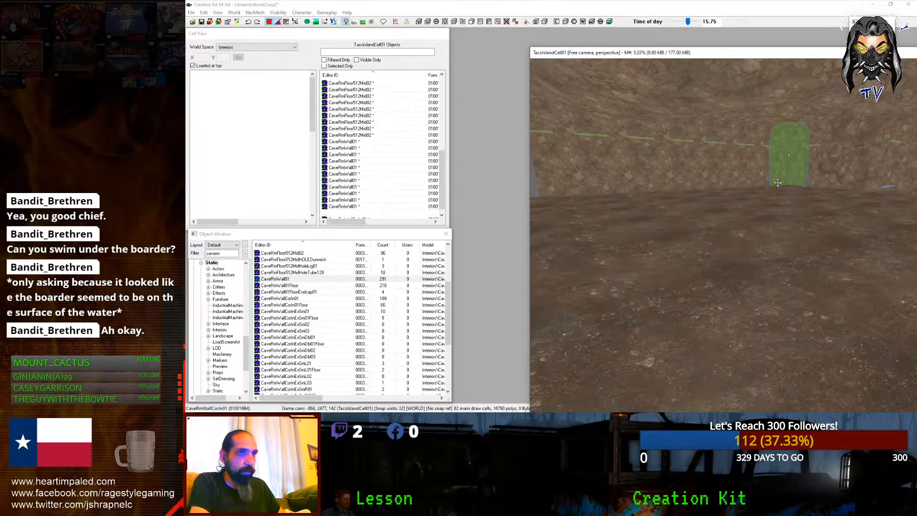
{"action": "key", "text": "y"}
{"action": "left_click_drag", "start_coordinate": [777, 183], "coordinate": [731, 183]}
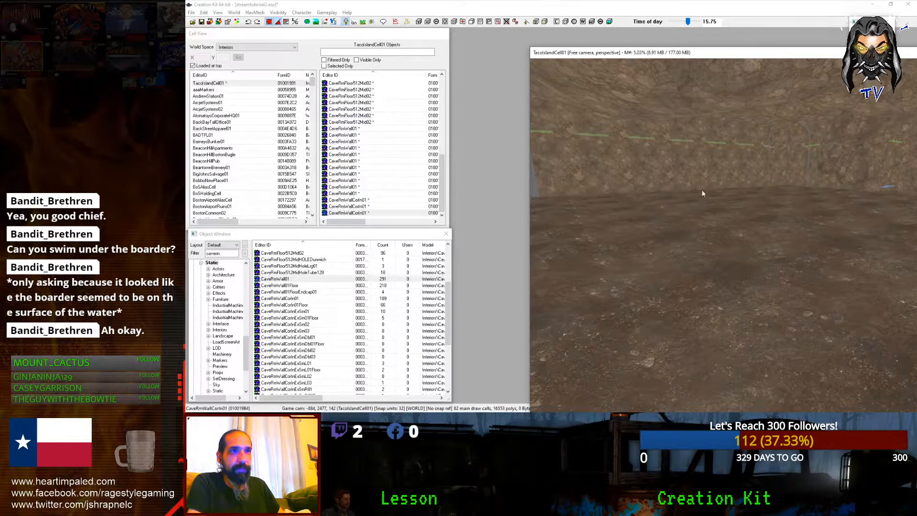
{"action": "scroll", "coordinate": [702, 193], "scroll_direction": "down", "scroll_amount": 5}
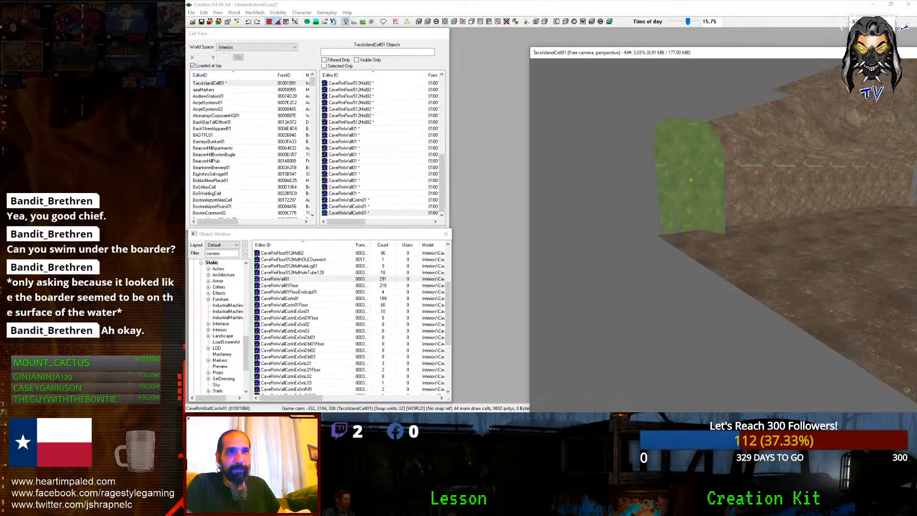
{"action": "middle_click_drag", "start_coordinate": [691, 186], "coordinate": [736, 204], "text": "shift"}
{"action": "scroll", "coordinate": [736, 189], "scroll_direction": "up", "scroll_amount": 1}
Step: Select the five CaveRmWall01 pieces along the long wall beside the corner
{"action": "left_click", "coordinate": [760, 189]}
{"action": "key", "text": "d"}
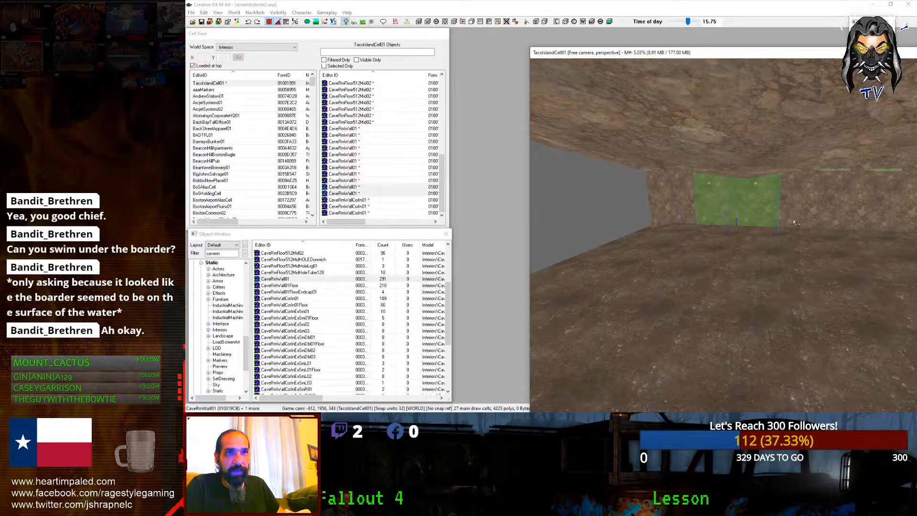
{"action": "left_click", "coordinate": [794, 219], "text": "ctrl"}
{"action": "scroll", "coordinate": [793, 219], "scroll_direction": "up", "scroll_amount": 5}
{"action": "left_click", "coordinate": [807, 206], "text": "ctrl"}
{"action": "middle_click_drag", "start_coordinate": [807, 206], "coordinate": [784, 279]}
{"action": "left_click", "coordinate": [789, 190], "text": "ctrl"}
{"action": "left_click", "coordinate": [760, 209], "text": "ctrl"}
{"action": "left_click", "coordinate": [772, 222]}
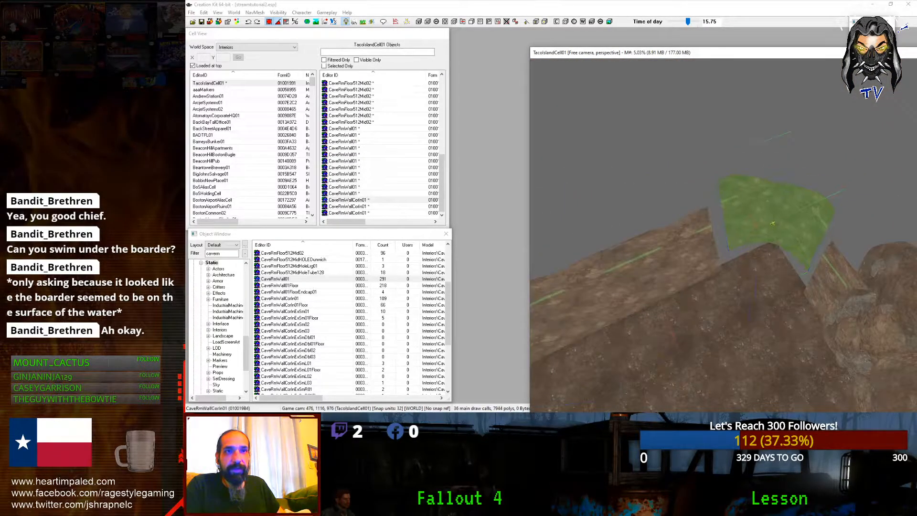
{"action": "mouse_move", "coordinate": [766, 239]}
{"action": "middle_mouse_down", "text": "shift"}
{"action": "mouse_move", "coordinate": [745, 232]}
{"action": "mouse_move", "coordinate": [764, 229]}
{"action": "middle_mouse_up", "text": "shift"}
{"action": "left_click", "coordinate": [766, 229]}
{"action": "left_click", "coordinate": [731, 237], "text": "ctrl"}
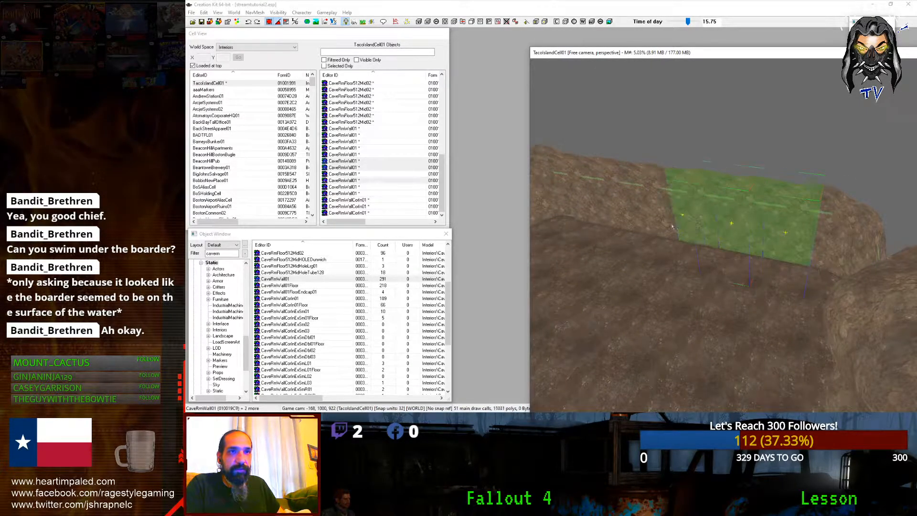
{"action": "middle_click_drag", "start_coordinate": [662, 220], "coordinate": [707, 223], "text": "shift"}
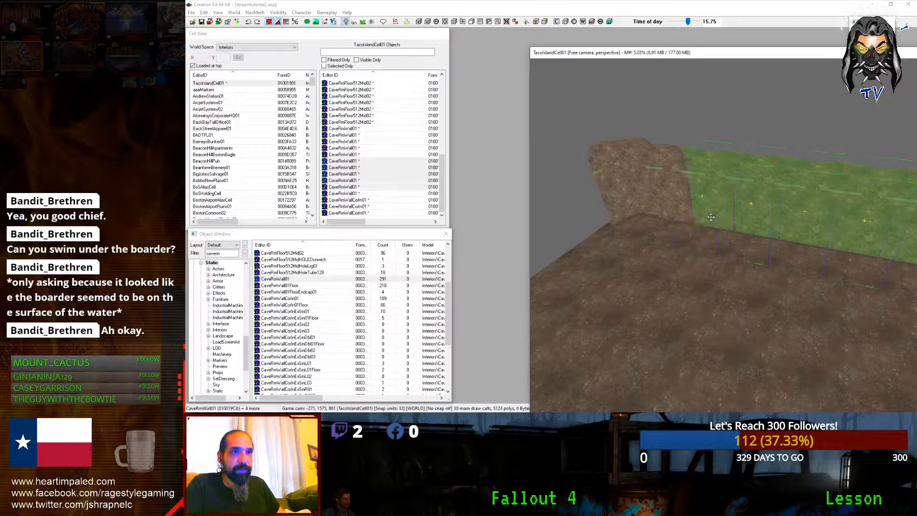
Step: Copy the five walls, rotate copies 90°, move them left, and add the inner corner
{"action": "key", "text": "ctrl+d"}
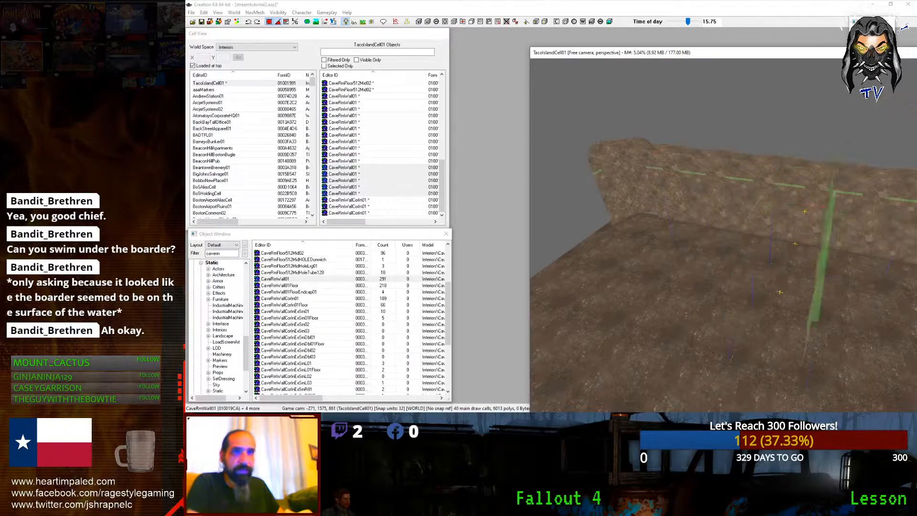
{"action": "right_click_drag", "start_coordinate": [804, 210], "coordinate": [834, 211]}
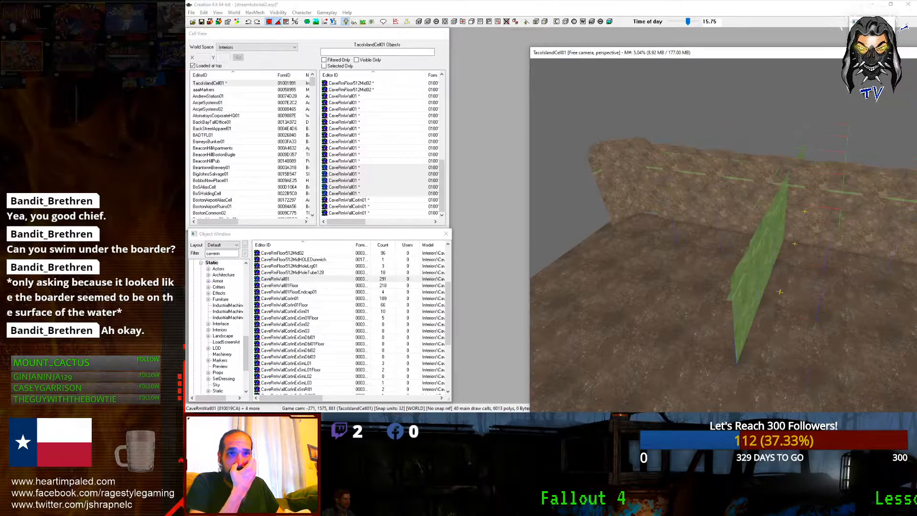
{"action": "middle_click_drag", "start_coordinate": [708, 218], "coordinate": [664, 229], "text": "shift"}
{"action": "left_click_drag", "start_coordinate": [664, 220], "coordinate": [609, 221]}
{"action": "middle_click_drag", "start_coordinate": [609, 221], "coordinate": [556, 240]}
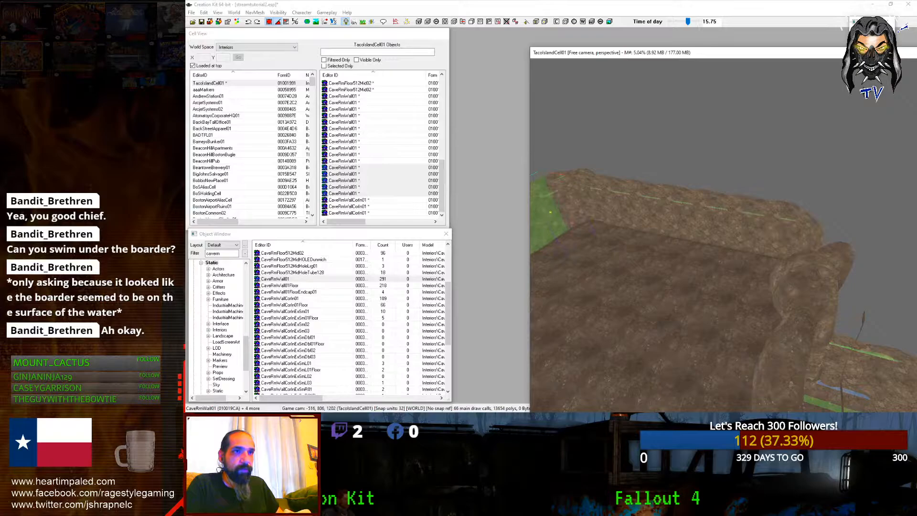
{"action": "middle_click_drag", "start_coordinate": [764, 243], "coordinate": [843, 253]}
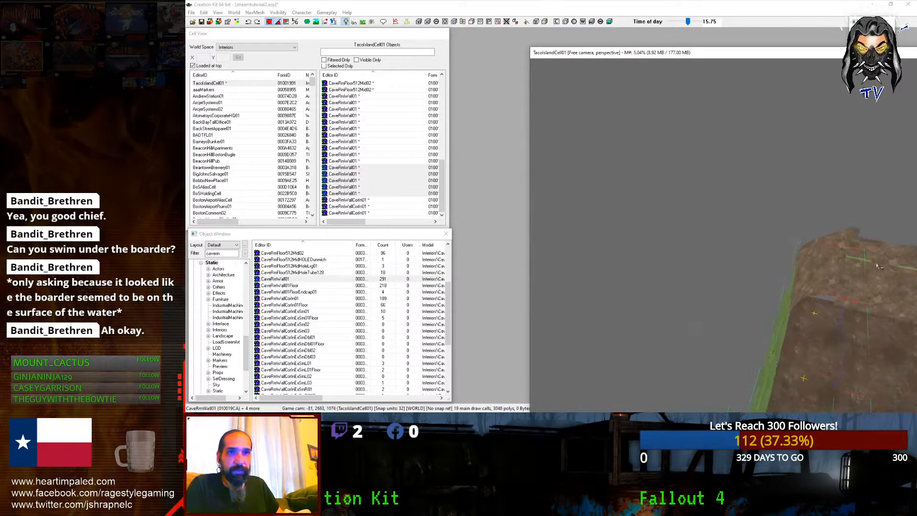
{"action": "scroll", "coordinate": [844, 240], "scroll_direction": "up", "scroll_amount": 5}
{"action": "scroll", "coordinate": [845, 240], "scroll_direction": "up", "scroll_amount": 3}
{"action": "left_click", "coordinate": [745, 196], "text": "ctrl"}
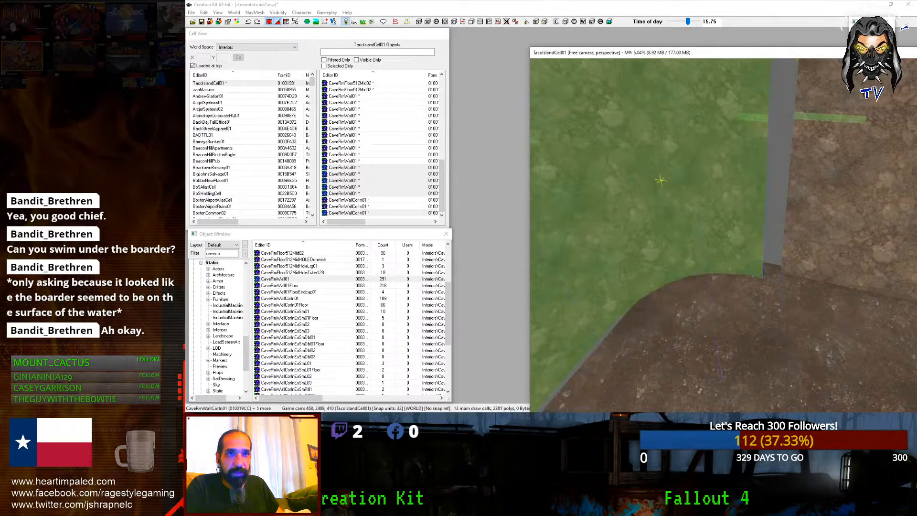
{"action": "scroll", "coordinate": [635, 265], "scroll_direction": "down", "scroll_amount": 5}
{"action": "middle_click_drag", "start_coordinate": [634, 266], "coordinate": [821, 231], "text": "shift"}
Step: Duplicate a CaveRmWall01 piece and slide the copy left along the wall
{"action": "left_click", "coordinate": [628, 231]}
{"action": "middle_click_drag", "start_coordinate": [629, 231], "coordinate": [687, 217], "text": "shift"}
{"action": "key", "text": "ctrl+d"}
{"action": "key", "text": "c"}
{"action": "left_click_drag", "start_coordinate": [702, 211], "coordinate": [557, 210]}
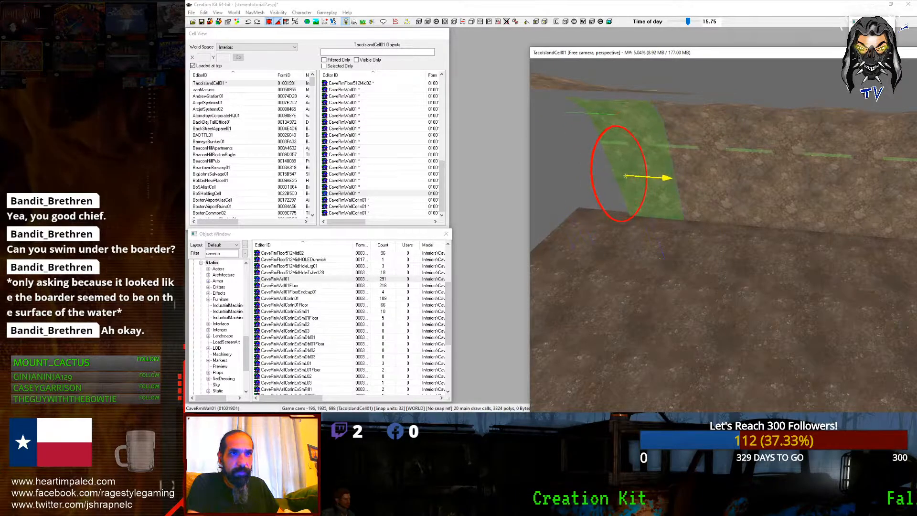
Step: Move the CaveRmWallCorIn01 inner corner piece into the room's left corner
{"action": "middle_click_drag", "start_coordinate": [653, 199], "coordinate": [575, 178]}
{"action": "scroll", "coordinate": [575, 178], "scroll_direction": "down", "scroll_amount": 3}
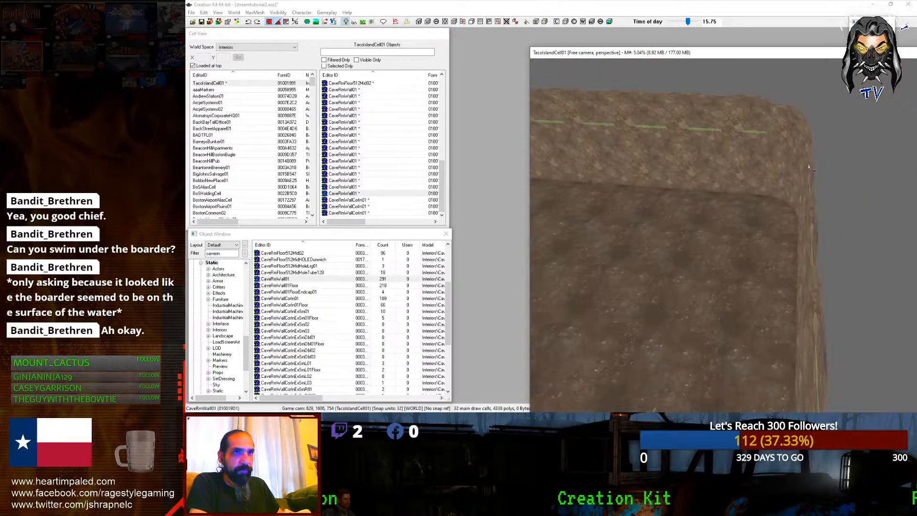
{"action": "left_click", "coordinate": [781, 179]}
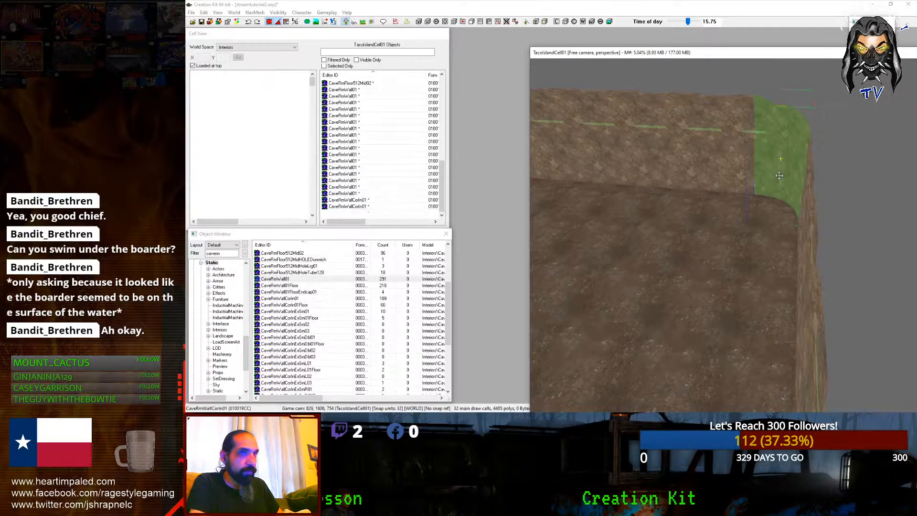
{"action": "left_click_drag", "start_coordinate": [778, 168], "coordinate": [546, 160]}
{"action": "middle_click_drag", "start_coordinate": [547, 160], "coordinate": [747, 205]}
{"action": "left_click_drag", "start_coordinate": [747, 204], "coordinate": [658, 200]}
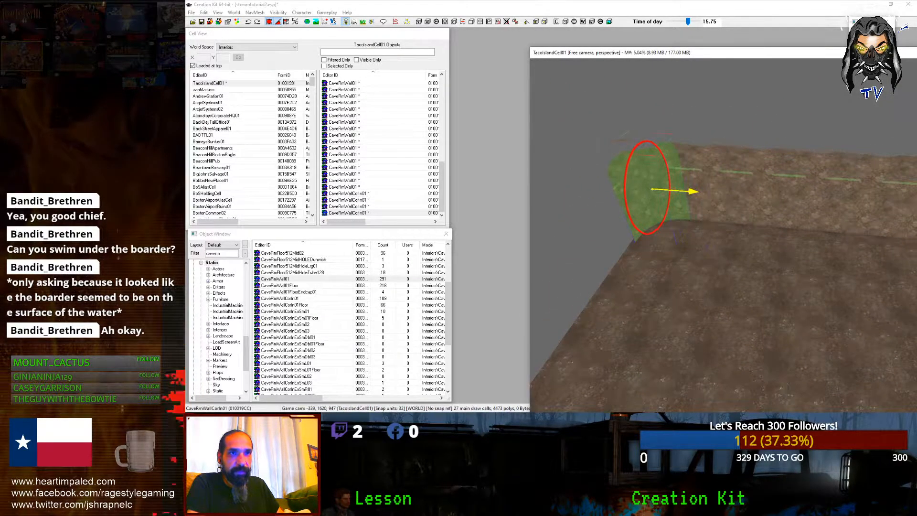
Step: Turn two wall pieces 90 degrees and move them to the floor's back-left edge
{"action": "middle_click_drag", "start_coordinate": [652, 194], "coordinate": [748, 237], "text": "shift"}
{"action": "scroll", "coordinate": [700, 224], "scroll_direction": "up", "scroll_amount": 3}
{"action": "middle_click_drag", "start_coordinate": [737, 170], "coordinate": [748, 201], "text": "shift"}
{"action": "left_click", "coordinate": [836, 295], "text": "ctrl"}
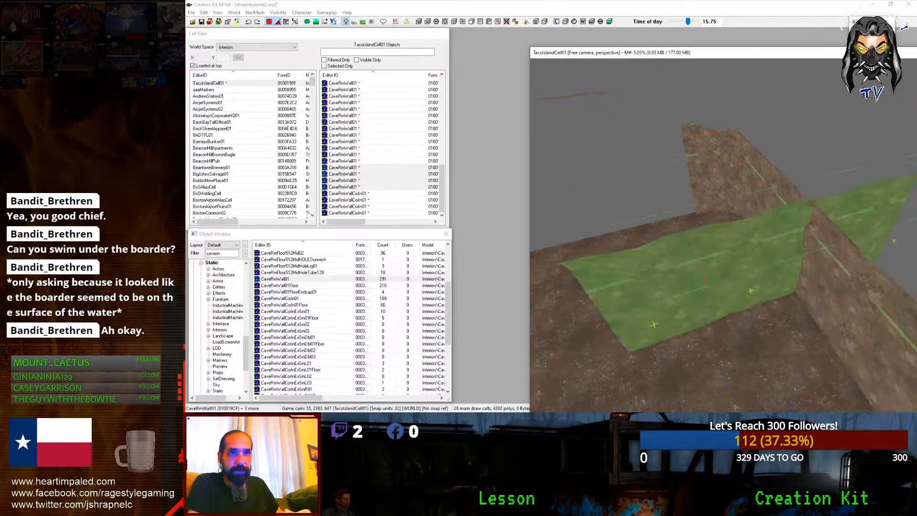
{"action": "right_click_drag", "start_coordinate": [836, 295], "coordinate": [860, 294]}
{"action": "left_click_drag", "start_coordinate": [806, 305], "coordinate": [592, 234]}
Step: Slide a single wall piece left into line, then inspect the enclosed room
{"action": "middle_click_drag", "start_coordinate": [559, 212], "coordinate": [659, 253], "text": "shift"}
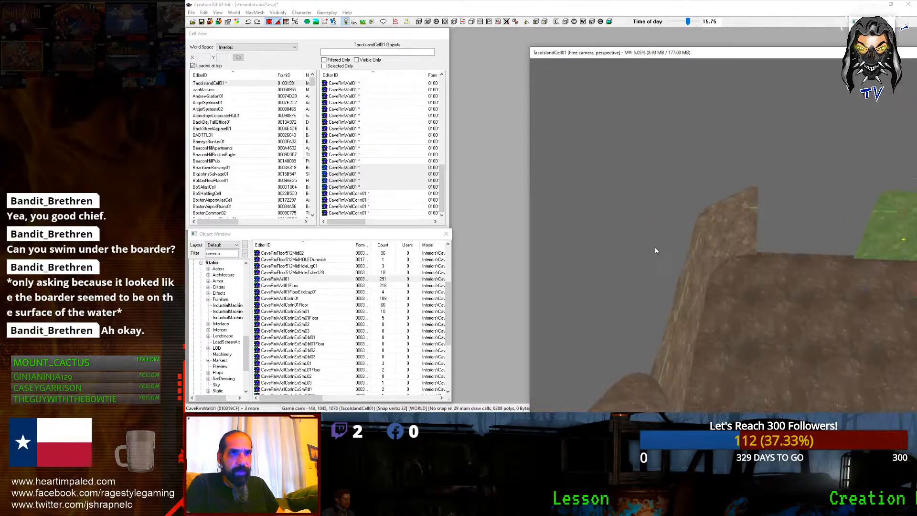
{"action": "scroll", "coordinate": [603, 233], "scroll_direction": "up", "scroll_amount": 5}
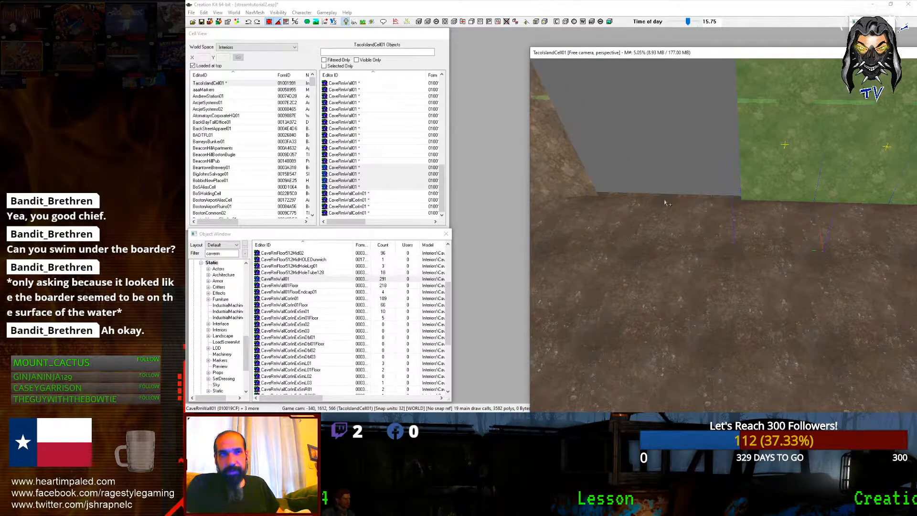
{"action": "left_click", "coordinate": [750, 187]}
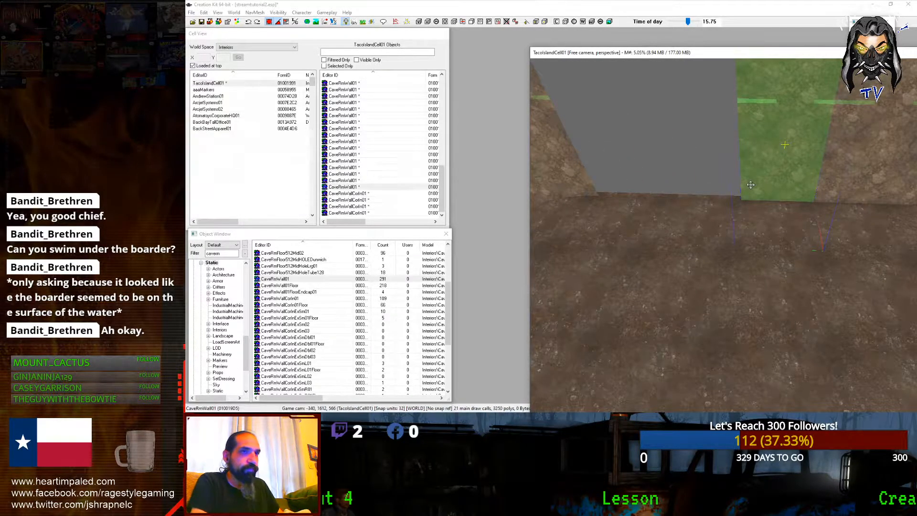
{"action": "left_click_drag", "start_coordinate": [739, 187], "coordinate": [640, 184]}
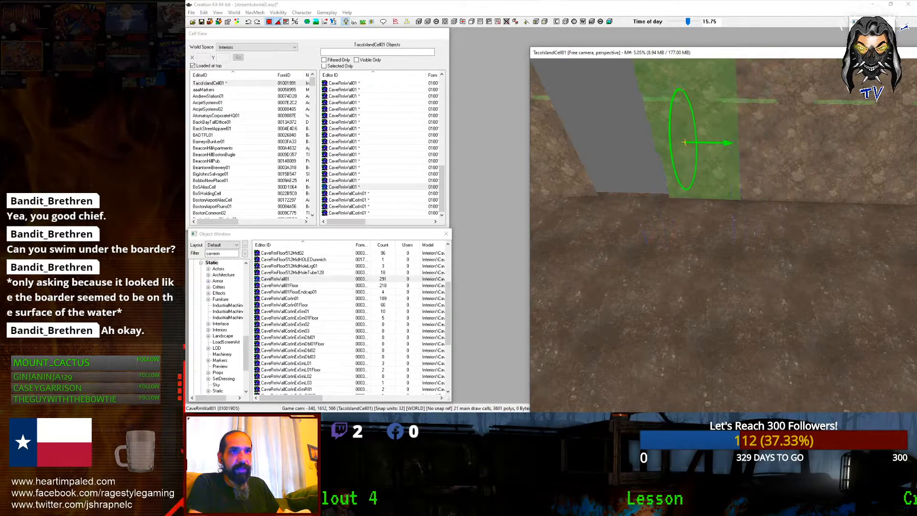
{"action": "left_click_drag", "start_coordinate": [684, 142], "coordinate": [587, 140]}
{"action": "middle_click_drag", "start_coordinate": [725, 192], "coordinate": [766, 258]}
{"action": "scroll", "coordinate": [740, 209], "scroll_direction": "down", "scroll_amount": 4}
{"action": "scroll", "coordinate": [766, 258], "scroll_direction": "down", "scroll_amount": 2}
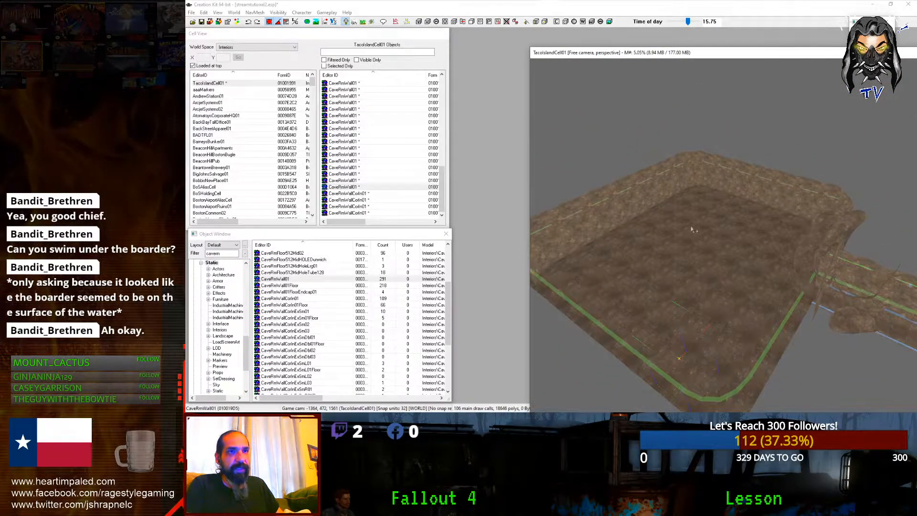
{"action": "middle_click_drag", "start_coordinate": [709, 258], "coordinate": [837, 253]}
{"action": "scroll", "coordinate": [834, 263], "scroll_direction": "up", "scroll_amount": 5}
Step: Duplicate the CaveMoundDirtTall03 mound, place it over a seam, and spin it
{"action": "left_click", "coordinate": [720, 146]}
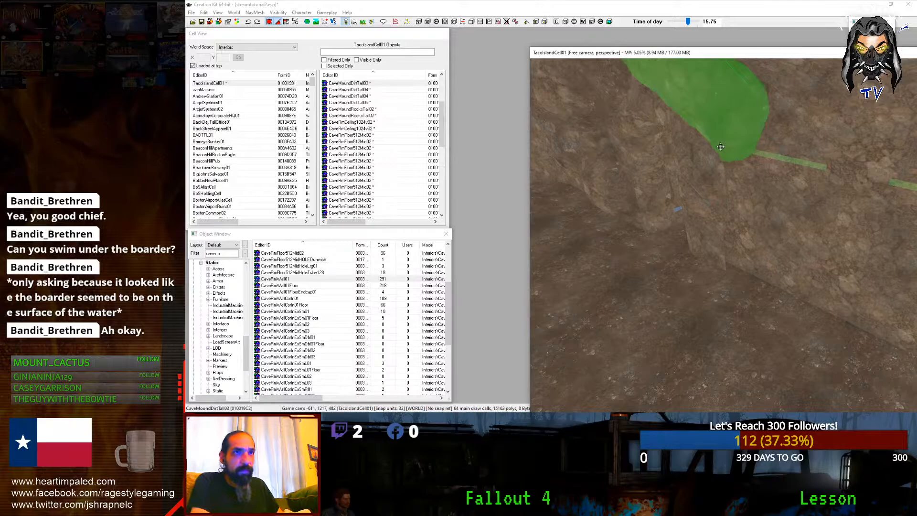
{"action": "key", "text": "ctrl+d"}
{"action": "mouse_move", "coordinate": [720, 147]}
{"action": "left_mouse_down"}
{"action": "mouse_move", "coordinate": [759, 156]}
{"action": "mouse_move", "coordinate": [751, 245]}
{"action": "left_mouse_up"}
{"action": "key", "text": "z"}
{"action": "right_click_drag", "start_coordinate": [721, 178], "coordinate": [764, 178]}
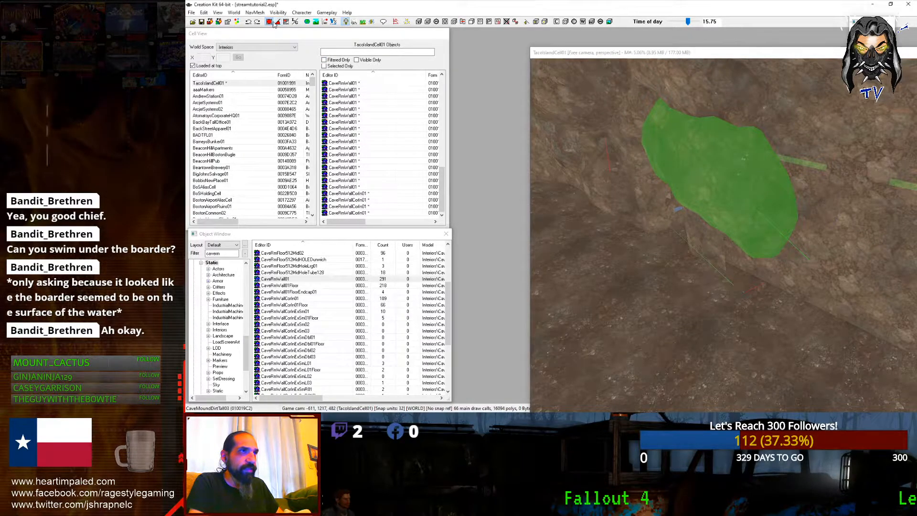
{"action": "right_click_drag", "start_coordinate": [696, 198], "coordinate": [754, 197]}
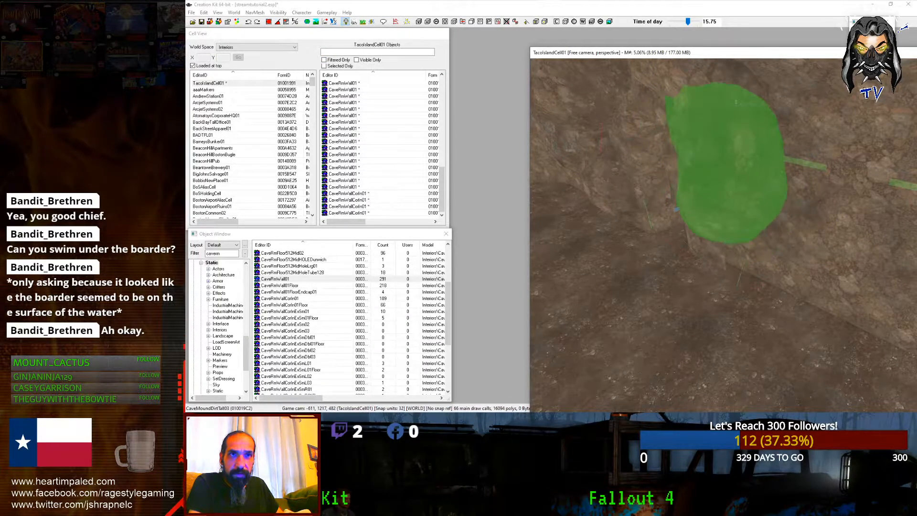
{"action": "middle_click_drag", "start_coordinate": [696, 199], "coordinate": [720, 195], "text": "shift"}
Step: Add a second copy of the dirt mound, rotated and tilted against the wall
{"action": "key", "text": "ctrl+d"}
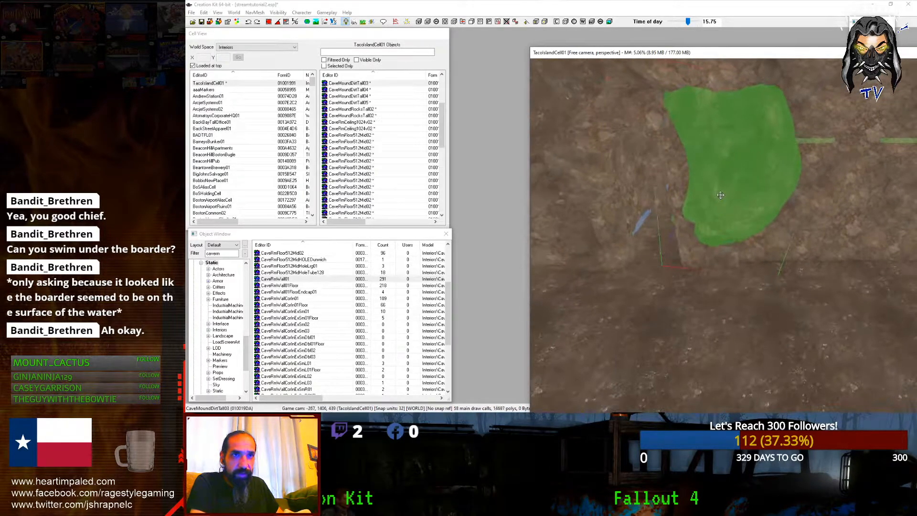
{"action": "right_click_drag", "start_coordinate": [716, 193], "coordinate": [738, 193]}
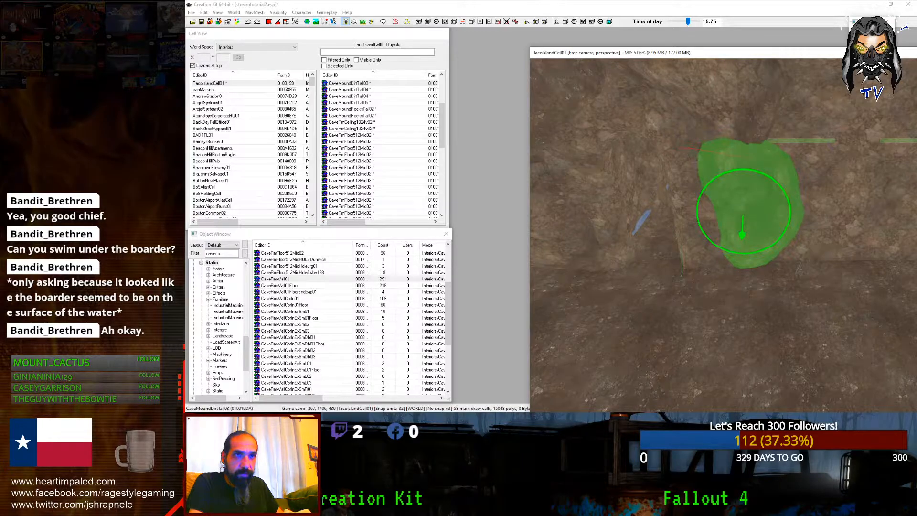
{"action": "right_click_drag", "start_coordinate": [733, 234], "coordinate": [754, 234]}
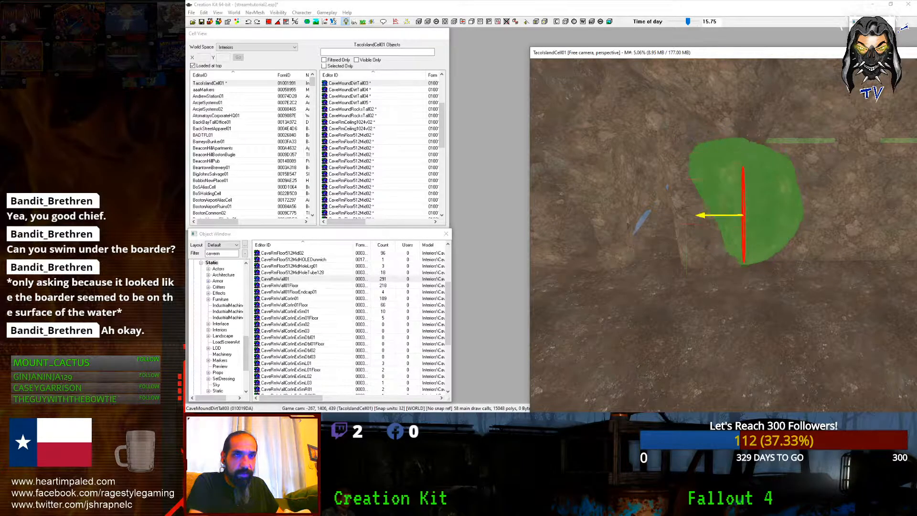
{"action": "left_click_drag", "start_coordinate": [743, 234], "coordinate": [759, 234]}
{"action": "key", "text": "d"}
Step: Sink a small rock into the cave wall to cover a seam
{"action": "middle_click_drag", "start_coordinate": [735, 220], "coordinate": [606, 207], "text": "shift"}
{"action": "left_click", "coordinate": [548, 213]}
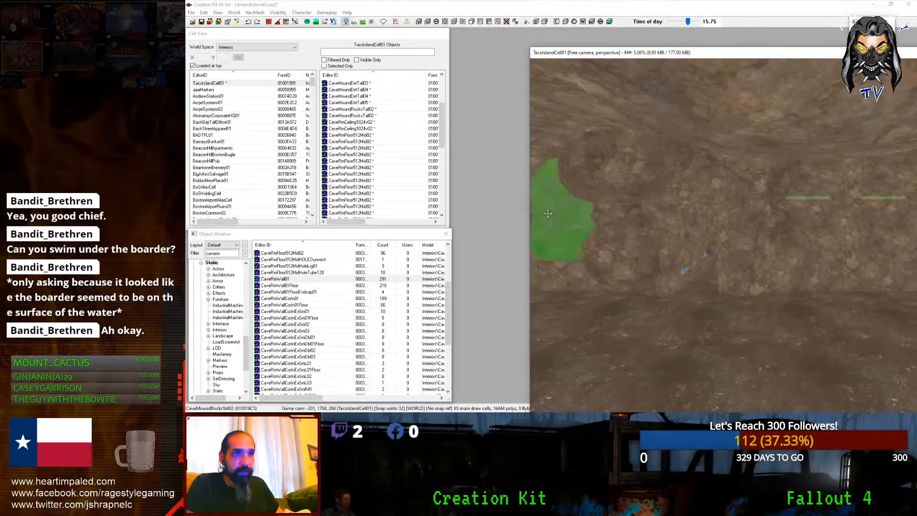
{"action": "left_click", "coordinate": [773, 225]}
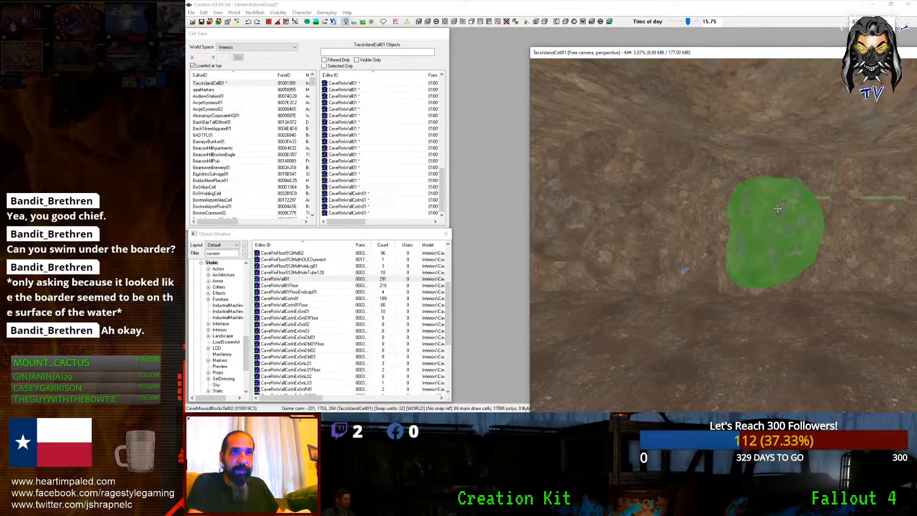
{"action": "middle_click_drag", "start_coordinate": [773, 225], "coordinate": [746, 228]}
{"action": "mouse_move", "coordinate": [746, 228]}
{"action": "left_mouse_down"}
{"action": "mouse_move", "coordinate": [765, 239]}
{"action": "mouse_move", "coordinate": [750, 220]}
{"action": "left_mouse_up"}
{"action": "left_click", "coordinate": [751, 220]}
{"action": "scroll", "coordinate": [752, 219], "scroll_direction": "up", "scroll_amount": 5}
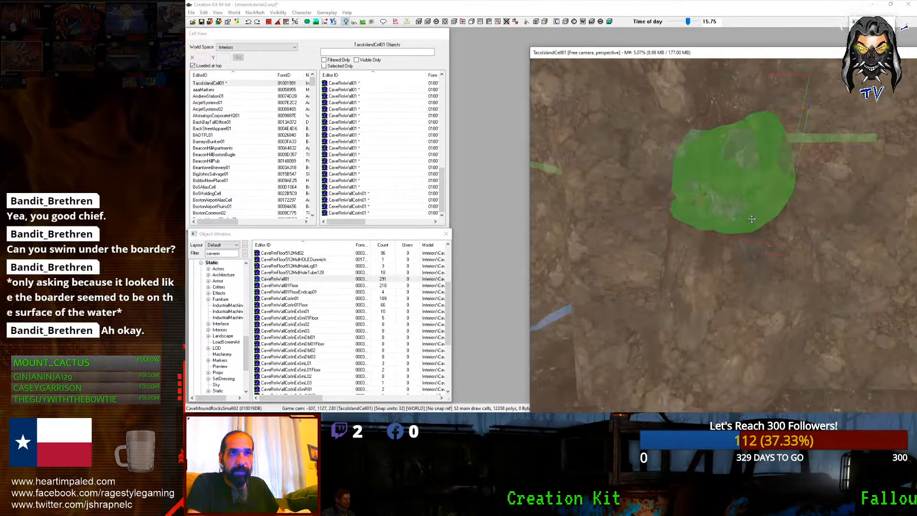
{"action": "left_click_drag", "start_coordinate": [701, 173], "coordinate": [700, 208]}
{"action": "key", "text": "d"}
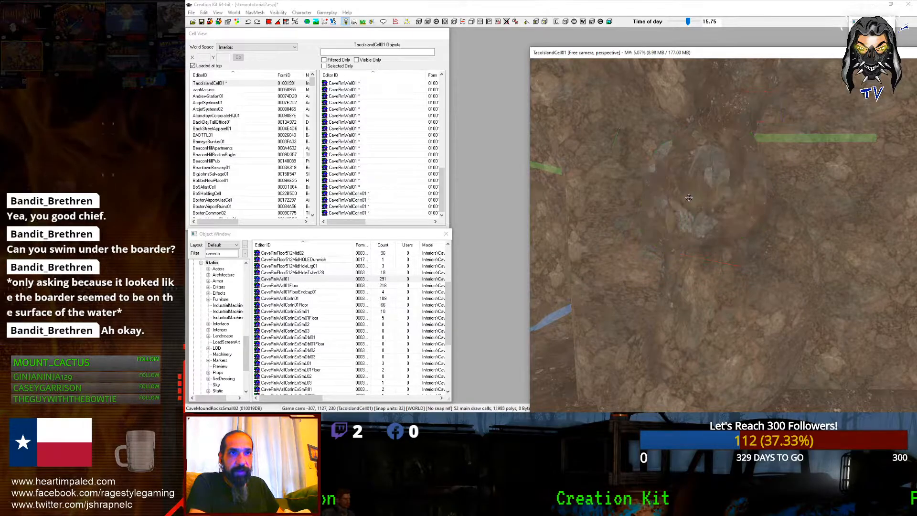
Step: Select more of the small rocks sitting against the cave wall
{"action": "scroll", "coordinate": [700, 209], "scroll_direction": "down", "scroll_amount": 4}
{"action": "middle_click_drag", "start_coordinate": [645, 205], "coordinate": [611, 179]}
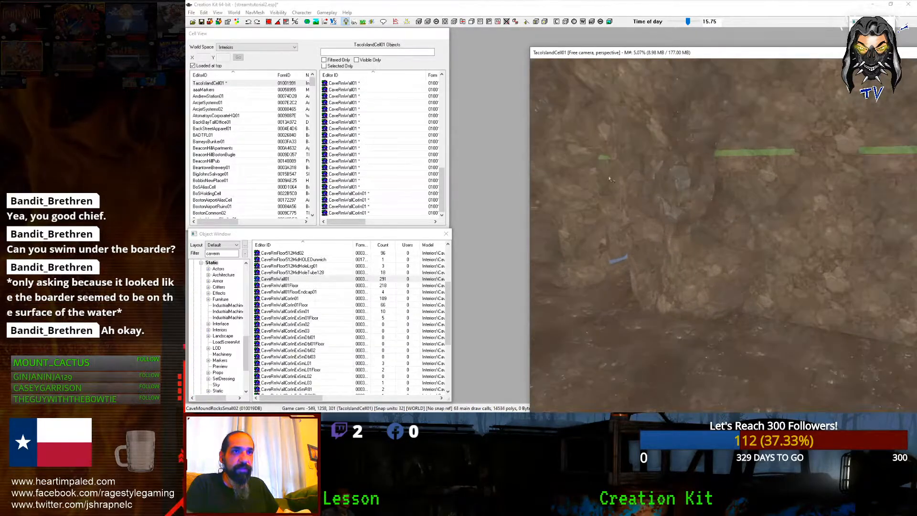
{"action": "left_click", "coordinate": [685, 193]}
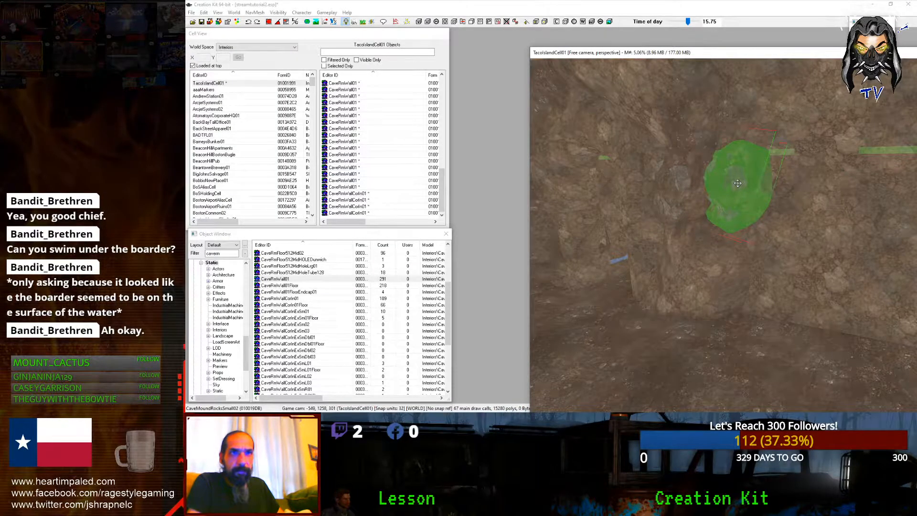
{"action": "key", "text": "d"}
{"action": "middle_click_drag", "start_coordinate": [738, 183], "coordinate": [725, 202]}
{"action": "left_click", "coordinate": [710, 193]}
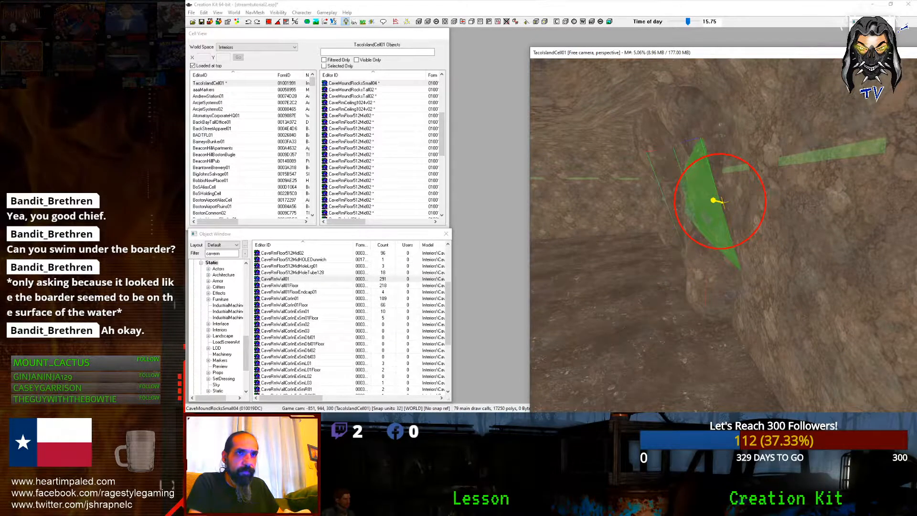
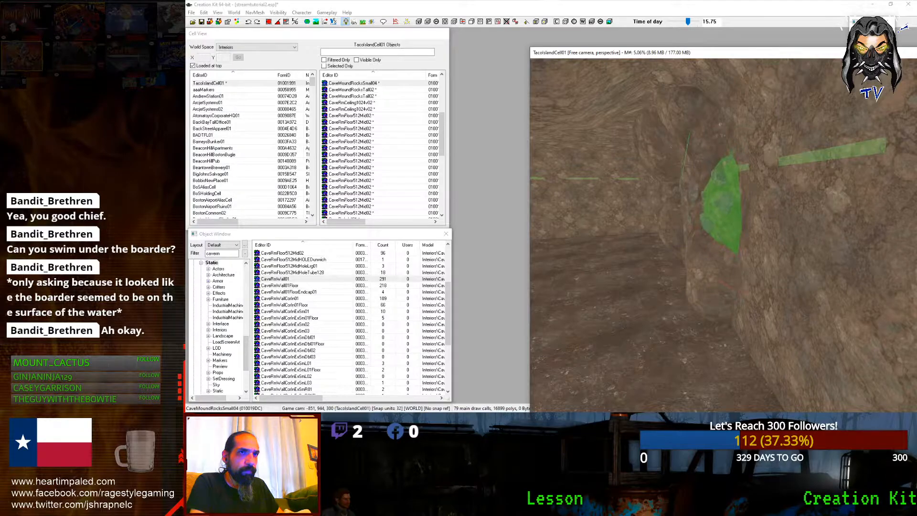
Step: Raise the CaveMoundDirtTall04 dirt mound up the wall along Z and rotate it
{"action": "scroll", "coordinate": [736, 191], "scroll_direction": "up", "scroll_amount": 5}
{"action": "middle_click_drag", "start_coordinate": [737, 190], "coordinate": [770, 187], "text": "shift"}
{"action": "scroll", "coordinate": [841, 189], "scroll_direction": "up", "scroll_amount": 6}
{"action": "left_click", "coordinate": [770, 188]}
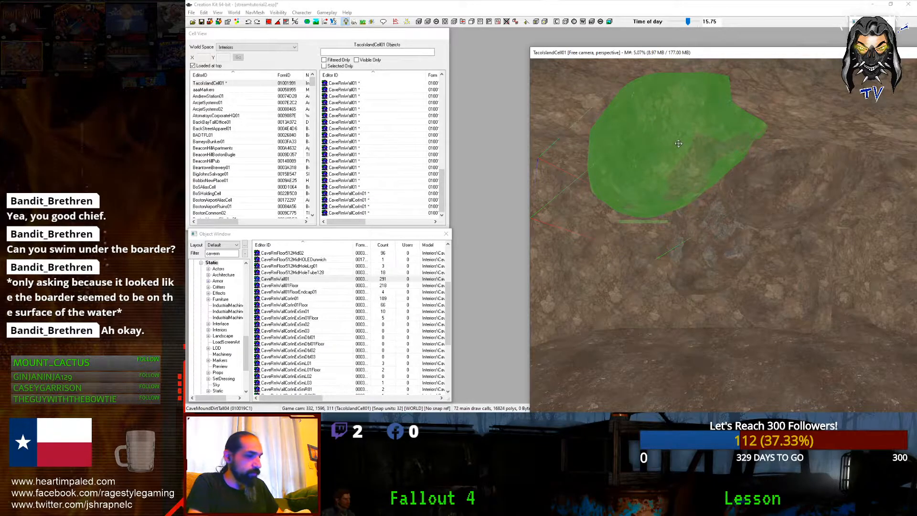
{"action": "left_click_drag", "start_coordinate": [683, 158], "coordinate": [683, 142]}
{"action": "mouse_move", "coordinate": [683, 142]}
{"action": "middle_mouse_down", "text": "shift"}
{"action": "mouse_move", "coordinate": [722, 140]}
{"action": "mouse_move", "coordinate": [677, 147]}
{"action": "mouse_move", "coordinate": [693, 141]}
{"action": "mouse_move", "coordinate": [657, 131]}
{"action": "mouse_move", "coordinate": [738, 170]}
{"action": "mouse_move", "coordinate": [778, 160]}
{"action": "mouse_move", "coordinate": [778, 168]}
{"action": "mouse_move", "coordinate": [740, 162]}
{"action": "mouse_move", "coordinate": [741, 146]}
{"action": "mouse_move", "coordinate": [718, 175]}
{"action": "mouse_move", "coordinate": [693, 137]}
{"action": "middle_mouse_up", "text": "shift"}
{"action": "scroll", "coordinate": [656, 130], "scroll_direction": "up", "scroll_amount": 3}
{"action": "scroll", "coordinate": [652, 128], "scroll_direction": "down", "scroll_amount": 2}
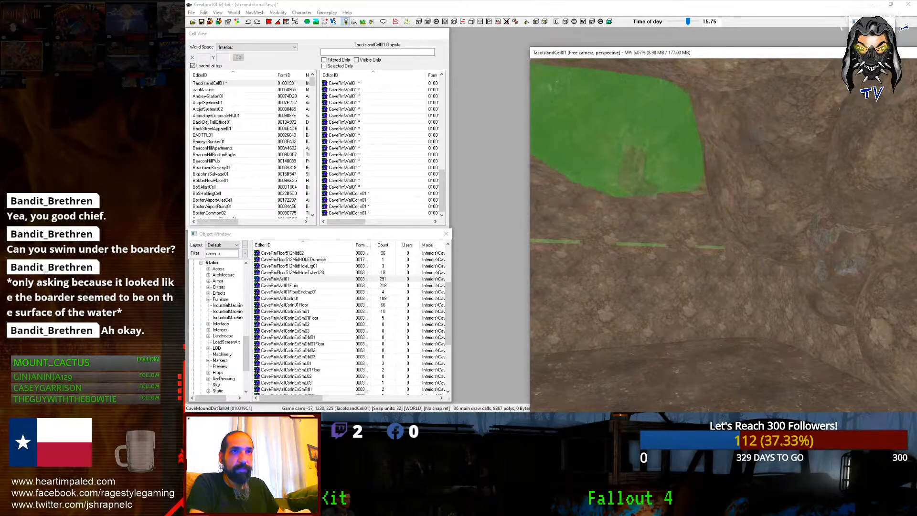
{"action": "mouse_move", "coordinate": [754, 239]}
{"action": "right_mouse_down"}
{"action": "mouse_move", "coordinate": [765, 239]}
{"action": "mouse_move", "coordinate": [745, 239]}
{"action": "right_mouse_up"}
{"action": "middle_click_drag", "start_coordinate": [758, 241], "coordinate": [813, 240], "text": "shift"}
{"action": "scroll", "coordinate": [814, 240], "scroll_direction": "up", "scroll_amount": 2}
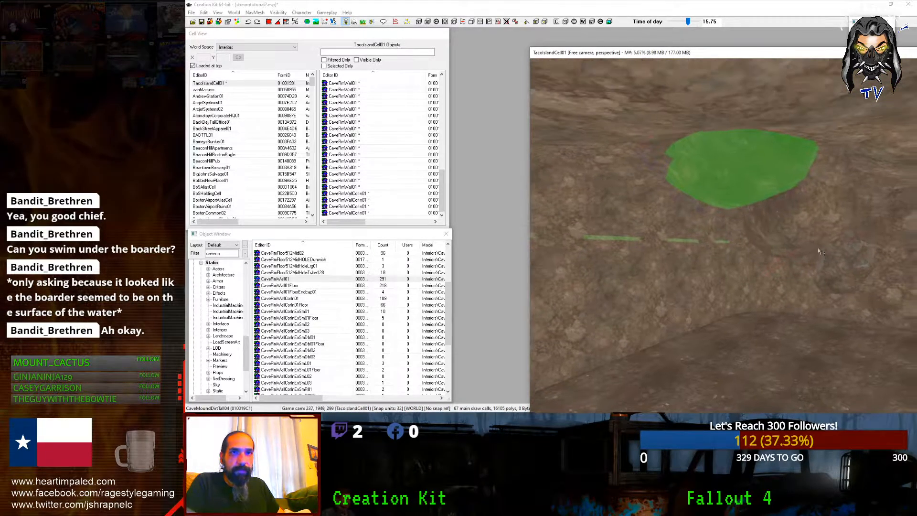
Step: Select a nearby cave piece and cycle its model to CaveMoundRocksSmall02
{"action": "left_click", "coordinate": [840, 270]}
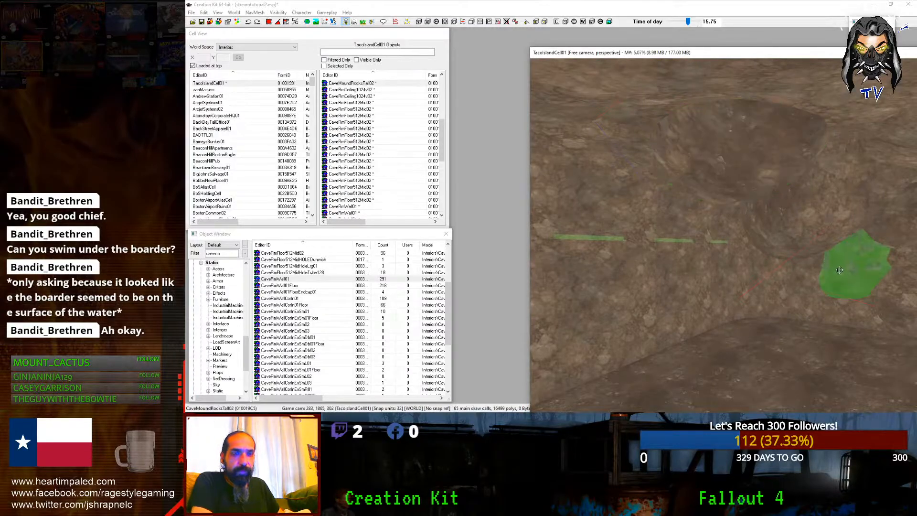
{"action": "left_click", "coordinate": [628, 120]}
{"action": "left_click", "coordinate": [616, 136]}
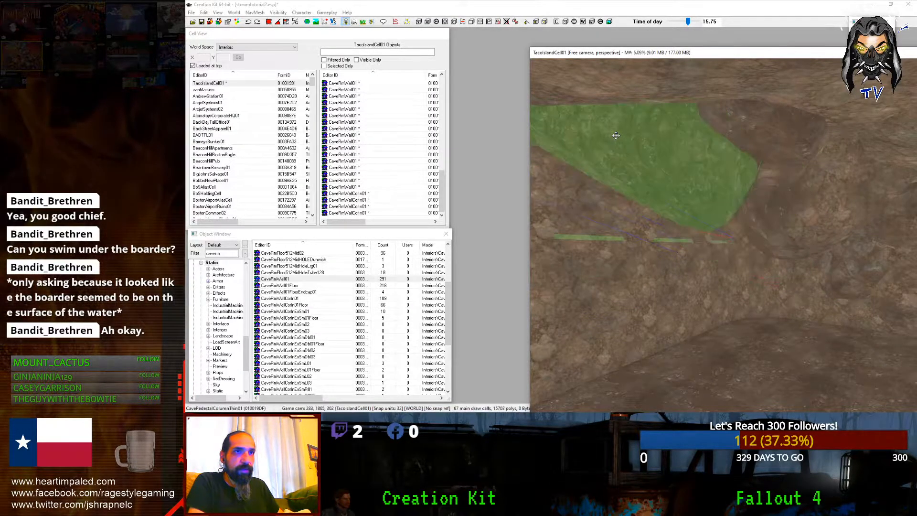
{"action": "middle_click_drag", "start_coordinate": [618, 136], "coordinate": [616, 204], "text": "shift"}
{"action": "scroll", "coordinate": [616, 203], "scroll_direction": "down", "scroll_amount": 6}
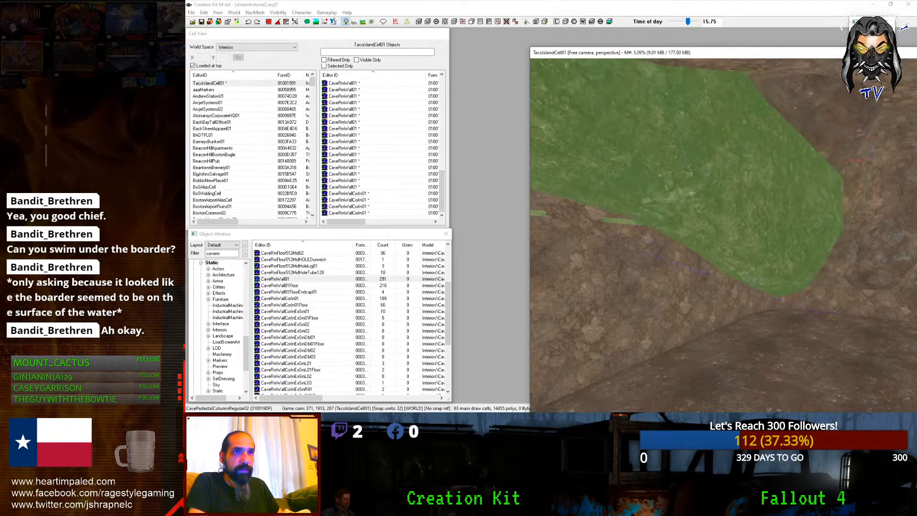
{"action": "scroll", "coordinate": [616, 204], "scroll_direction": "up", "scroll_amount": 7}
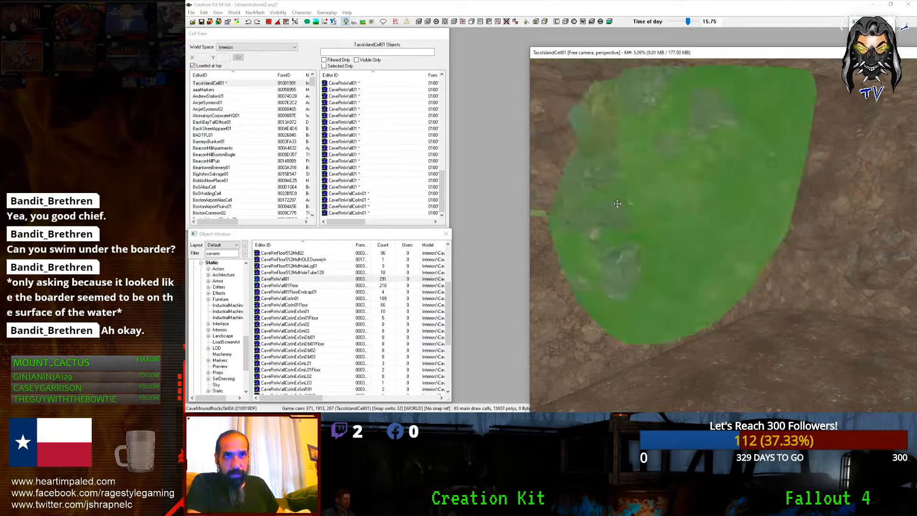
Step: Rotate the small rock pile and raise it partly into the cave wall
{"action": "left_click_drag", "start_coordinate": [633, 200], "coordinate": [643, 197]}
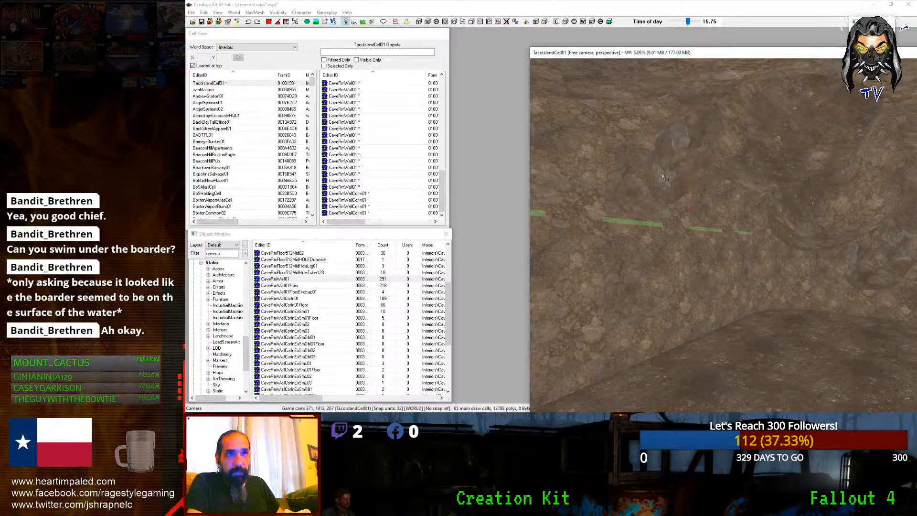
{"action": "left_click", "coordinate": [672, 180]}
{"action": "right_click_drag", "start_coordinate": [672, 181], "coordinate": [688, 180]}
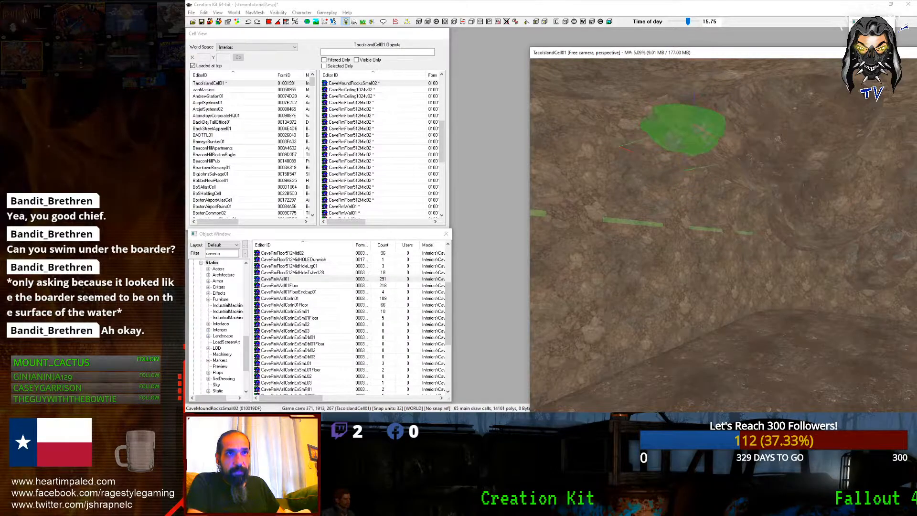
{"action": "left_click_drag", "start_coordinate": [684, 129], "coordinate": [684, 109]}
{"action": "right_click_drag", "start_coordinate": [688, 109], "coordinate": [716, 109]}
{"action": "mouse_move", "coordinate": [703, 109]}
{"action": "left_mouse_down"}
{"action": "mouse_move", "coordinate": [704, 101]}
{"action": "mouse_move", "coordinate": [714, 109]}
{"action": "left_mouse_up"}
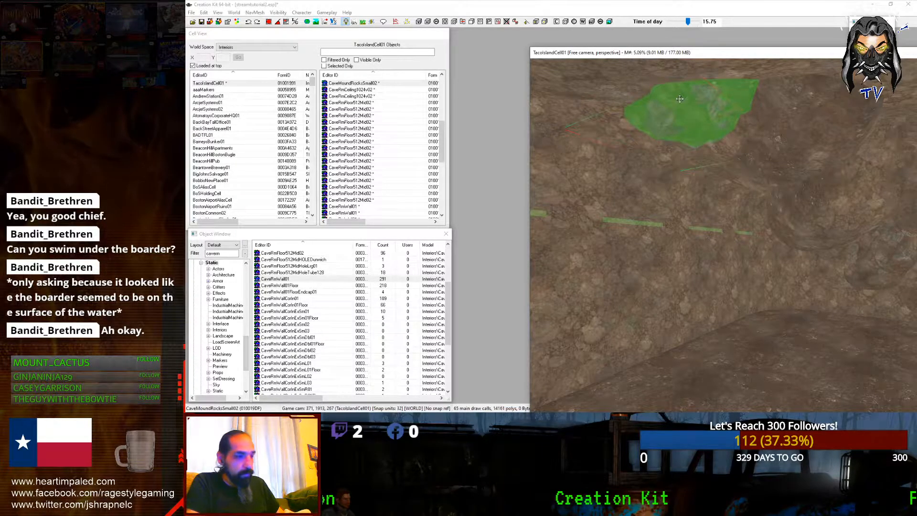
{"action": "scroll", "coordinate": [679, 99], "scroll_direction": "up", "scroll_amount": 5}
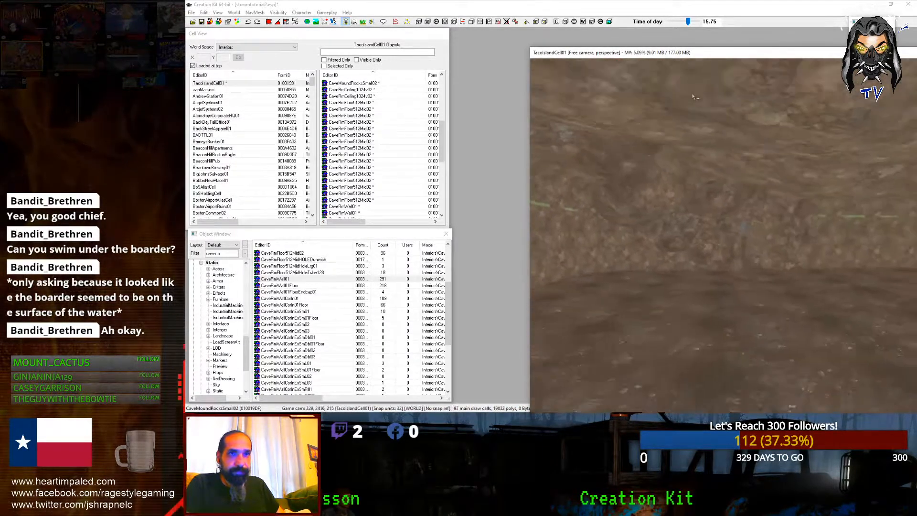
{"action": "scroll", "coordinate": [687, 96], "scroll_direction": "up", "scroll_amount": 5}
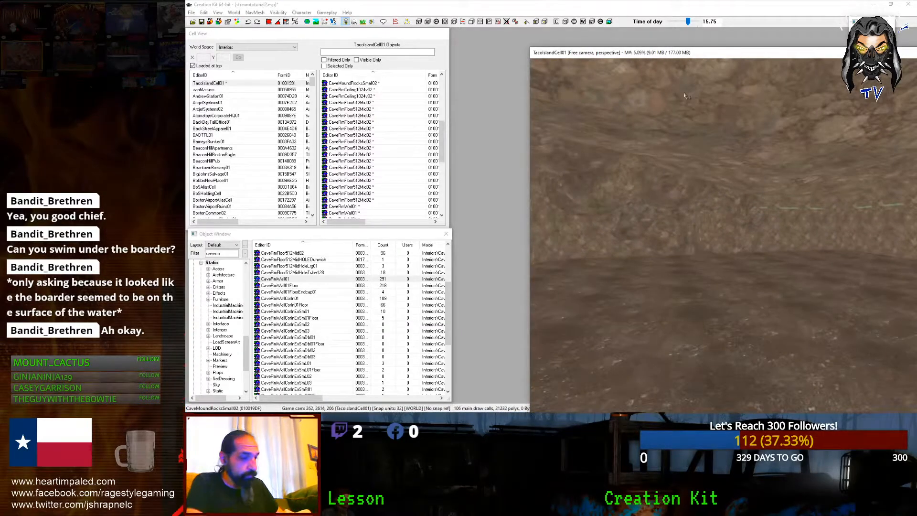
{"action": "scroll", "coordinate": [686, 96], "scroll_direction": "down", "scroll_amount": 2}
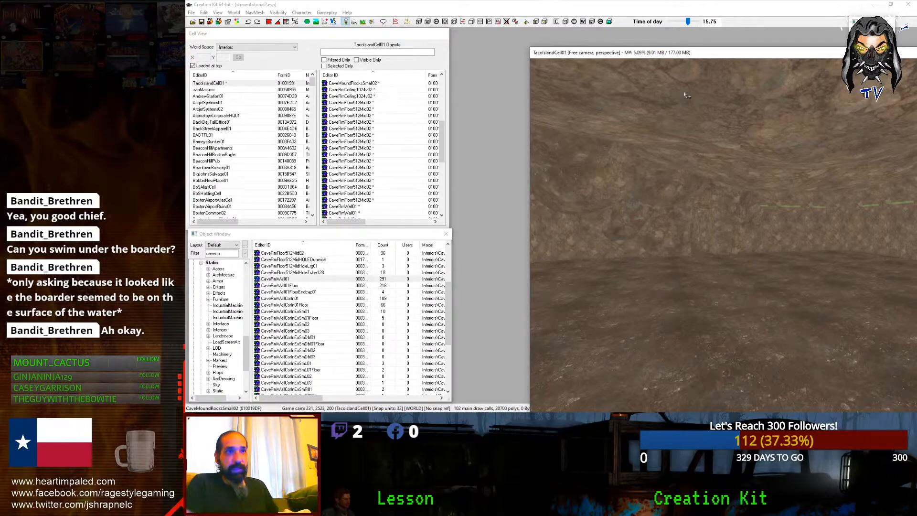
{"action": "middle_click_drag", "start_coordinate": [686, 95], "coordinate": [709, 255], "text": "shift"}
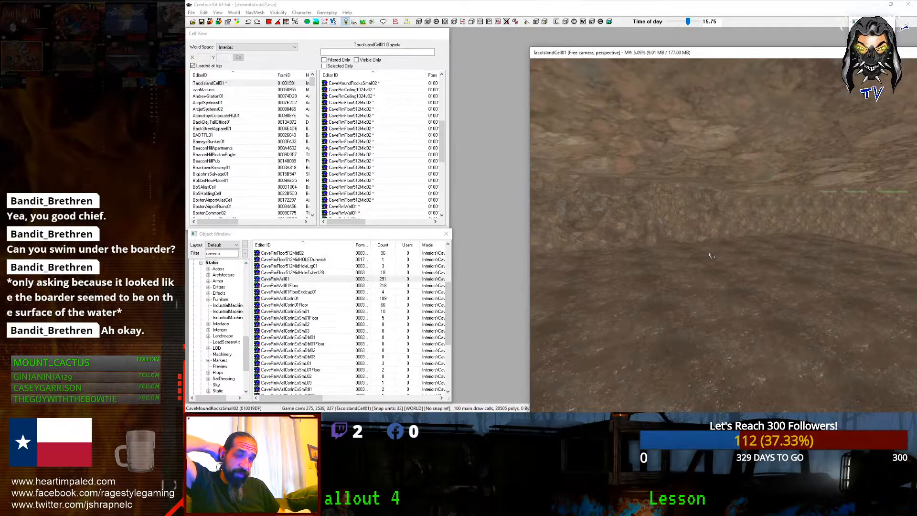
{"action": "scroll", "coordinate": [709, 255], "scroll_direction": "up", "scroll_amount": 2}
{"action": "scroll", "coordinate": [709, 255], "scroll_direction": "down", "scroll_amount": 2}
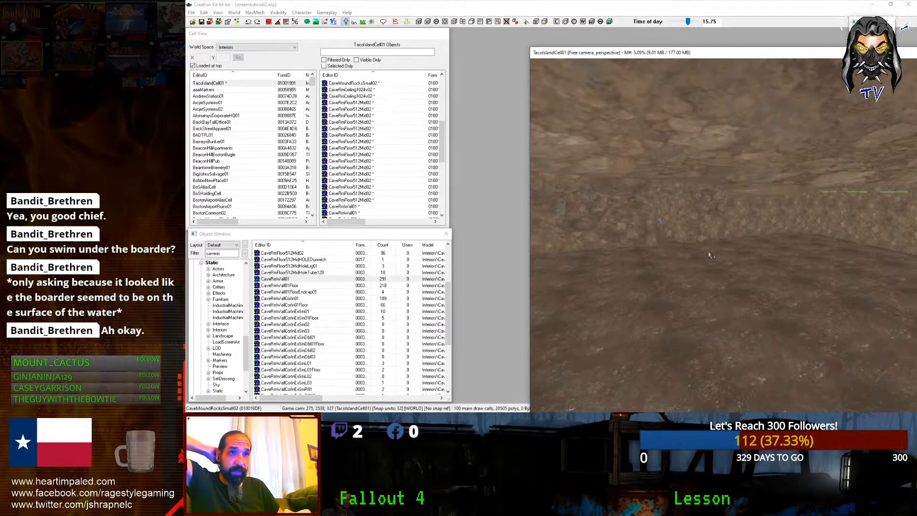
{"action": "scroll", "coordinate": [709, 255], "scroll_direction": "down", "scroll_amount": 3}
{"action": "middle_click_drag", "start_coordinate": [704, 252], "coordinate": [702, 245], "text": "shift"}
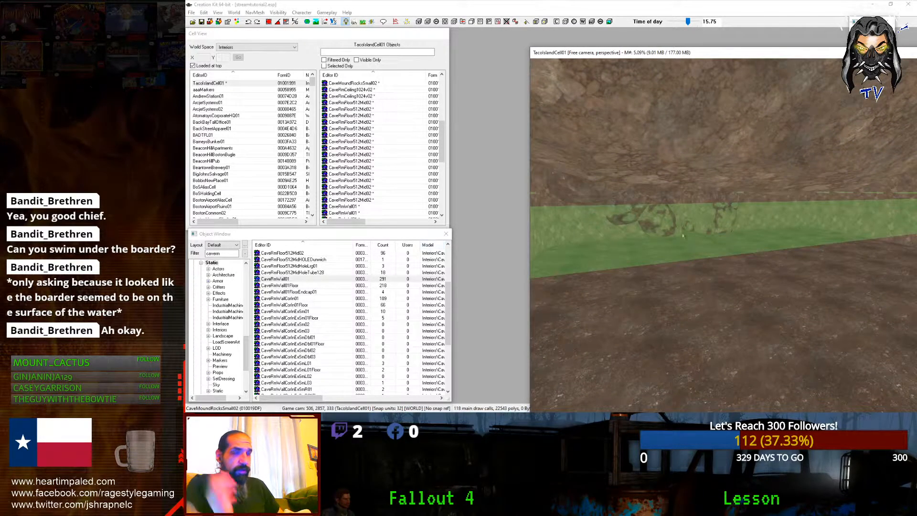
Step: Filter the object list with 'co' and place a CaveColmRockTall column in the cave
{"action": "left_click", "coordinate": [319, 292]}
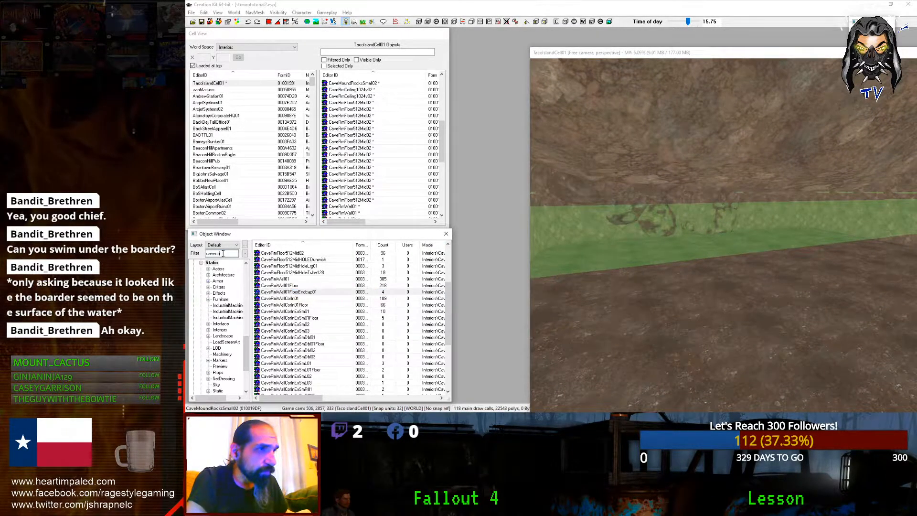
{"action": "type", "text": "co"}
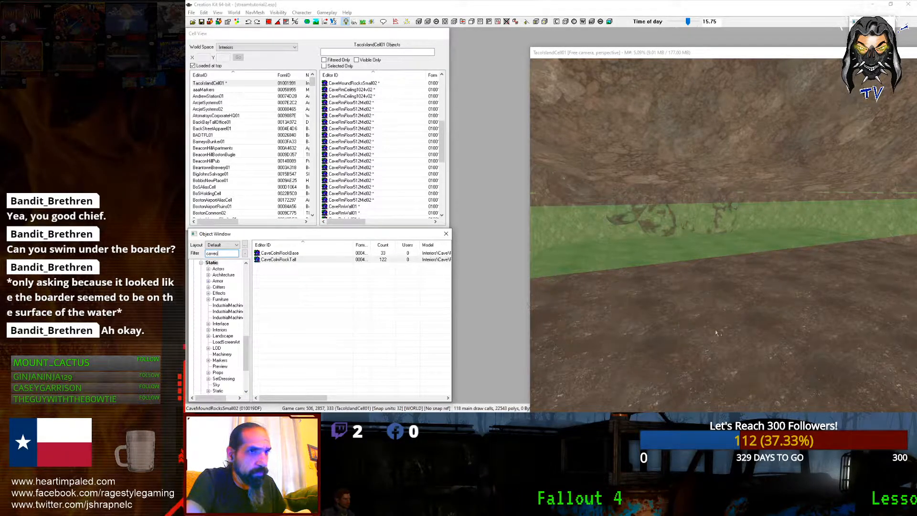
{"action": "left_click_drag", "start_coordinate": [717, 333], "coordinate": [717, 332]}
{"action": "key", "text": "c"}
{"action": "middle_click_drag", "start_coordinate": [716, 332], "coordinate": [724, 326], "text": "shift"}
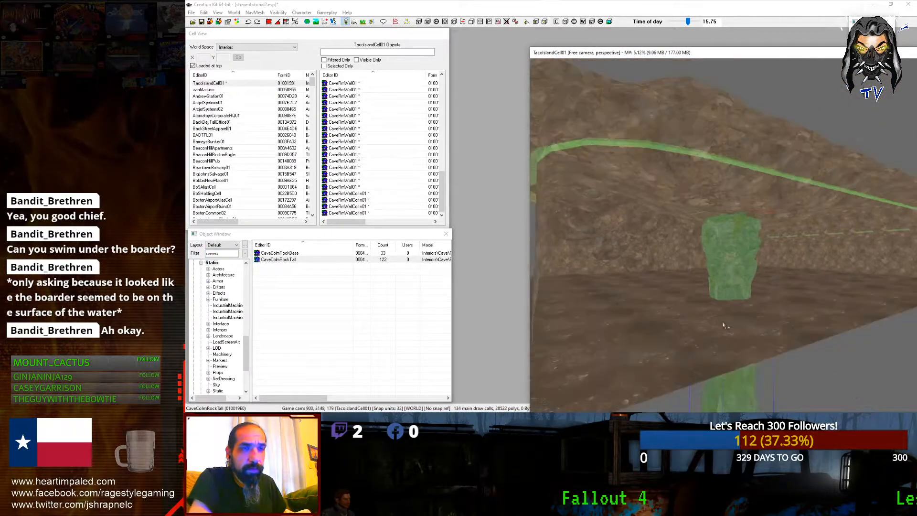
{"action": "scroll", "coordinate": [723, 326], "scroll_direction": "down", "scroll_amount": 3}
Step: Raise the column along Z, keep the CaveColmRockTall model, and shift it right
{"action": "key", "text": "z"}
{"action": "left_click_drag", "start_coordinate": [730, 286], "coordinate": [694, 242]}
{"action": "middle_click_drag", "start_coordinate": [693, 243], "coordinate": [610, 220], "text": "shift"}
{"action": "key", "text": "KP_Add"}
{"action": "key", "text": "KP_Add"}
{"action": "key", "text": "KP_Add"}
{"action": "key", "text": "KP_Add"}
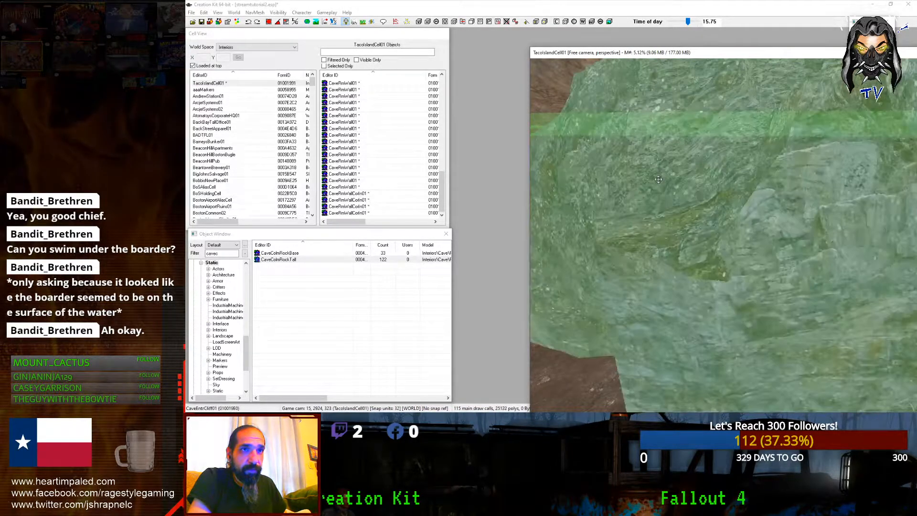
{"action": "key", "text": "KP_Add"}
{"action": "key", "text": "z"}
{"action": "left_click_drag", "start_coordinate": [682, 171], "coordinate": [916, 209]}
Step: Duplicate the rock column, slide the copy left and tilt it on the X and Y axes
{"action": "key", "text": "ctrl+d"}
{"action": "key", "text": "x"}
{"action": "middle_click_drag", "start_coordinate": [756, 234], "coordinate": [614, 228]}
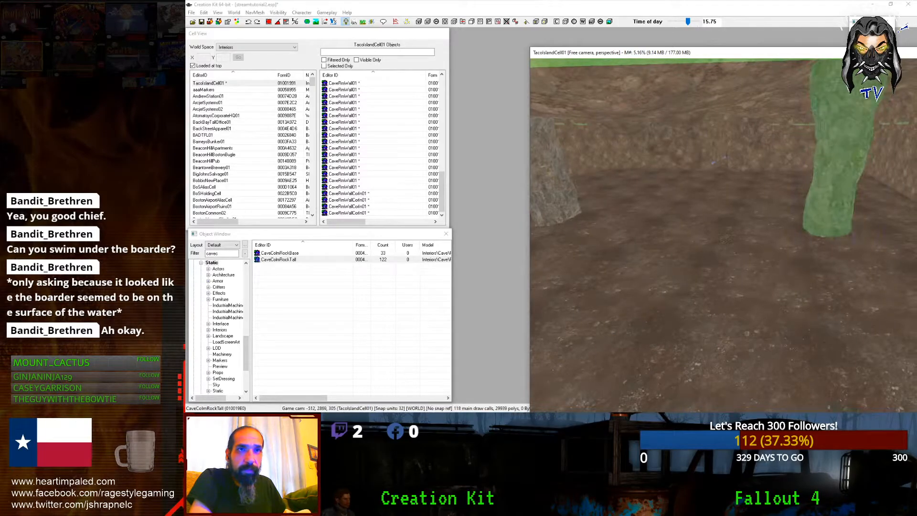
{"action": "scroll", "coordinate": [716, 220], "scroll_direction": "down", "scroll_amount": 5}
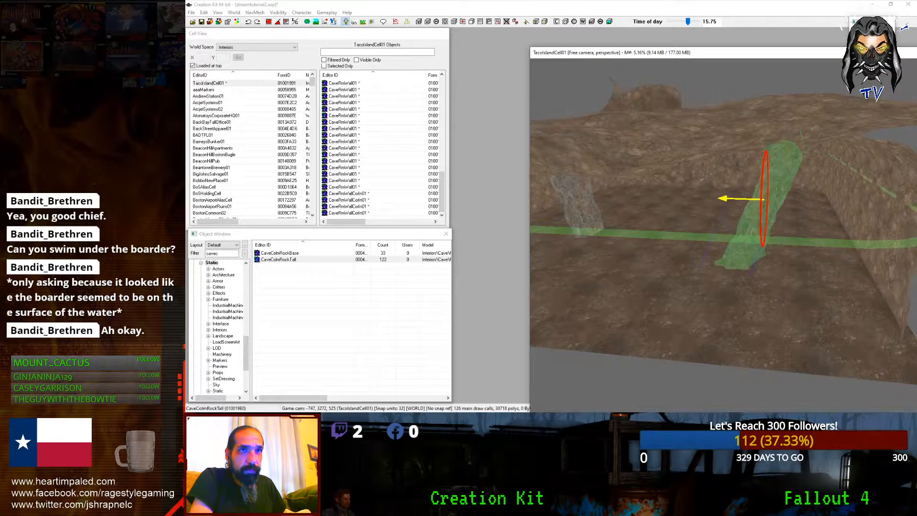
{"action": "right_click_drag", "start_coordinate": [764, 198], "coordinate": [793, 199]}
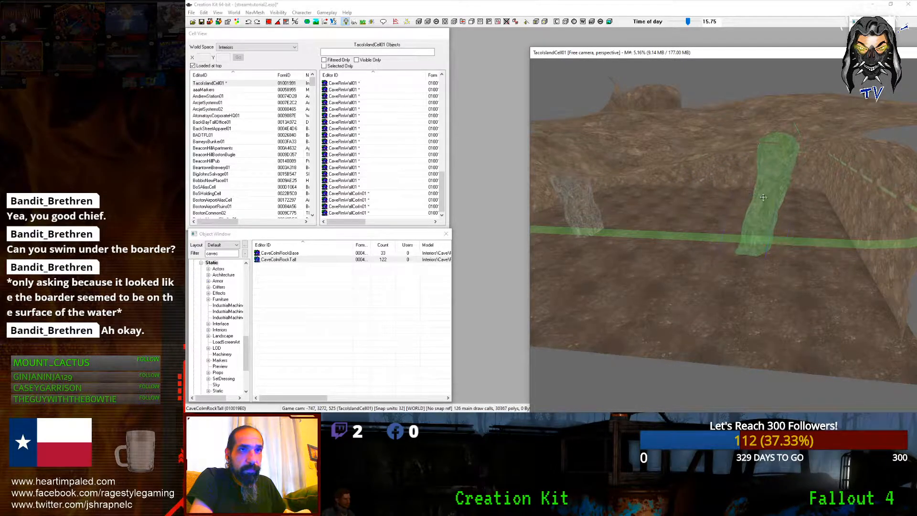
{"action": "left_click_drag", "start_coordinate": [764, 194], "coordinate": [735, 188]}
{"action": "right_click_drag", "start_coordinate": [735, 187], "coordinate": [819, 188]}
{"action": "key", "text": "y"}
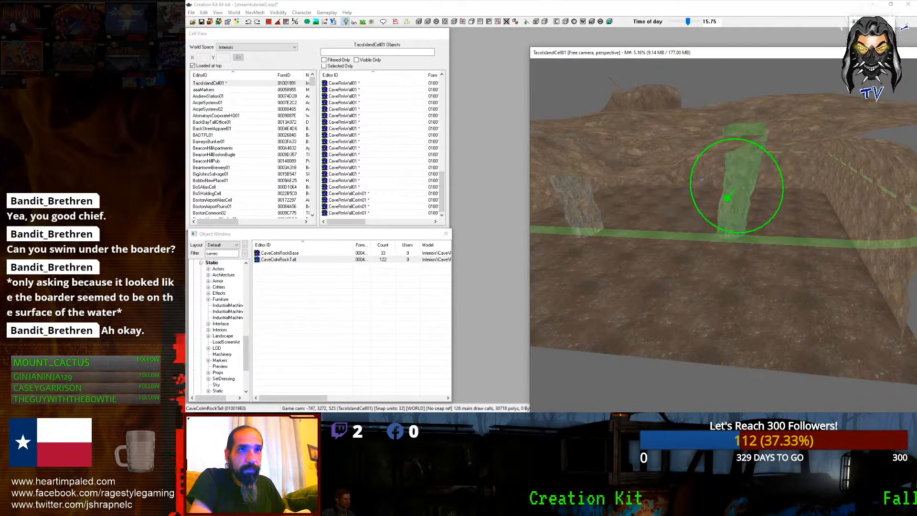
{"action": "right_click_drag", "start_coordinate": [735, 187], "coordinate": [755, 188]}
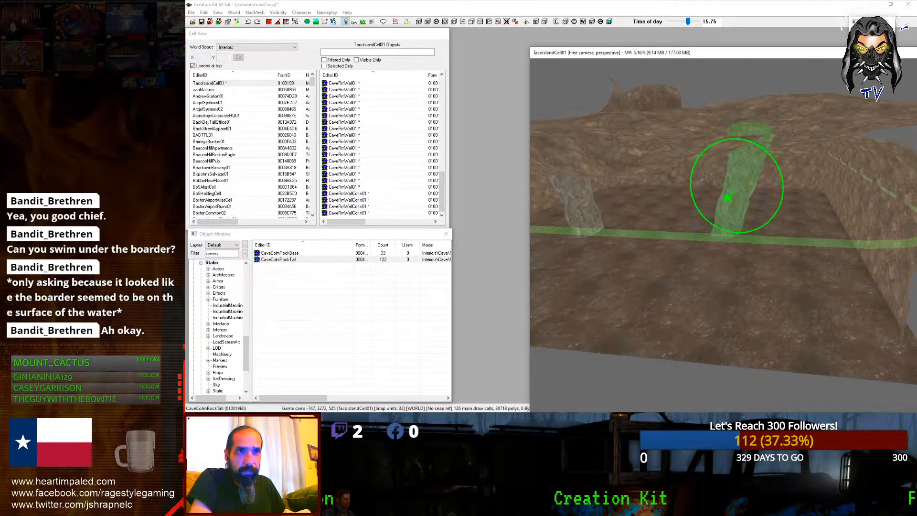
{"action": "scroll", "coordinate": [773, 199], "scroll_direction": "up", "scroll_amount": 5}
{"action": "middle_click_drag", "start_coordinate": [773, 200], "coordinate": [686, 234], "text": "shift"}
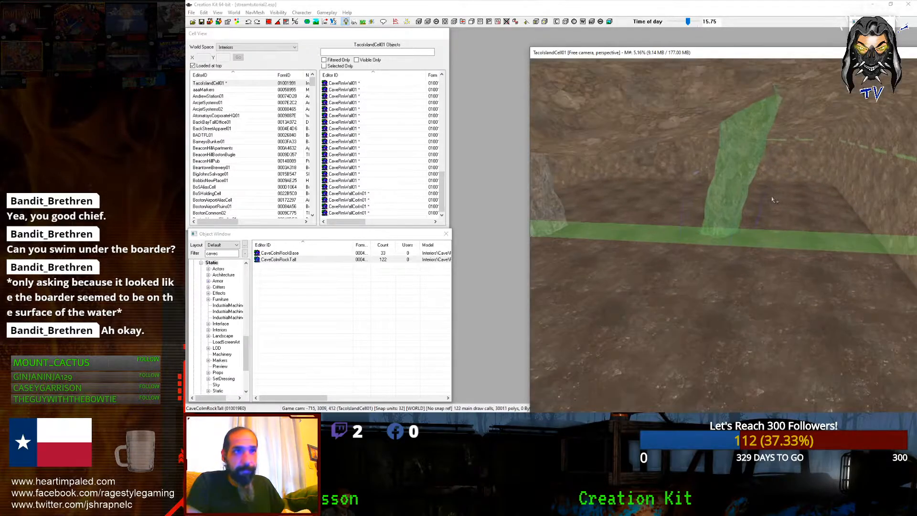
Step: Select the tall rock mound among the column and ceiling pieces
{"action": "left_click", "coordinate": [725, 204]}
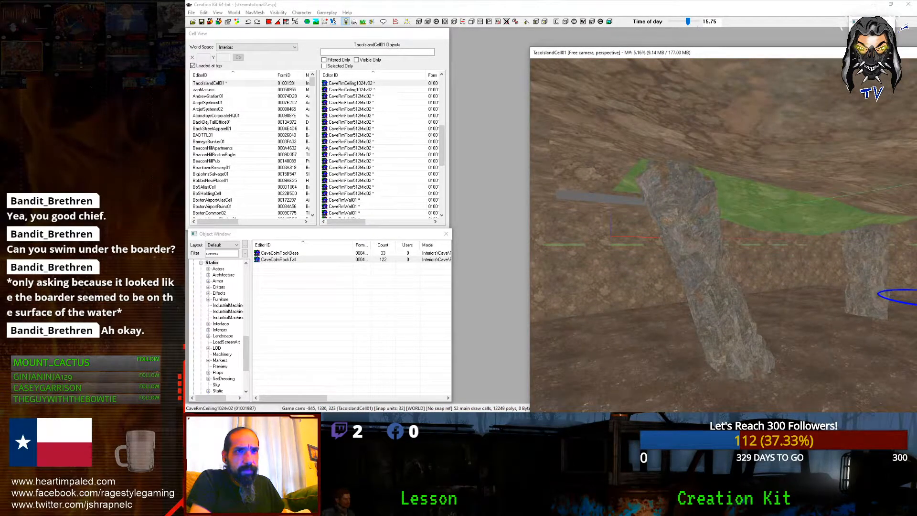
{"action": "left_click", "coordinate": [684, 204]}
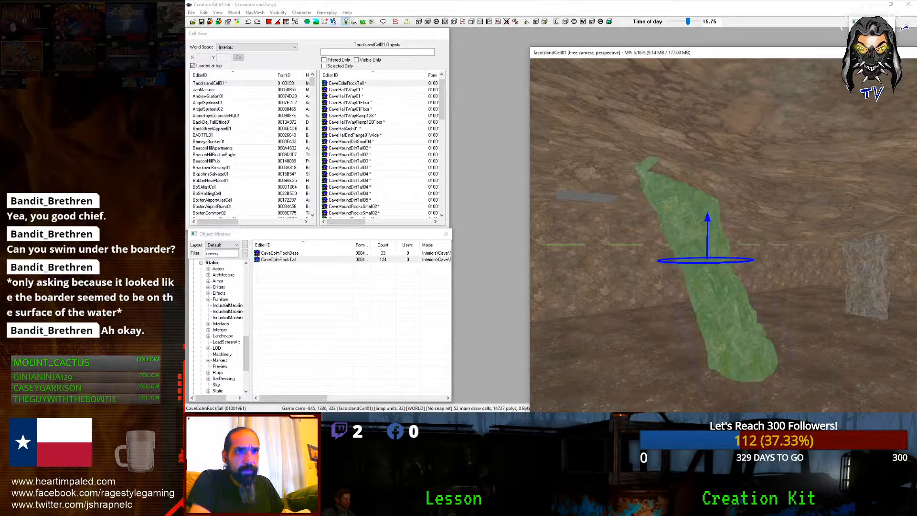
{"action": "scroll", "coordinate": [684, 205], "scroll_direction": "down", "scroll_amount": 3}
{"action": "middle_click_drag", "start_coordinate": [684, 205], "coordinate": [871, 229], "text": "shift"}
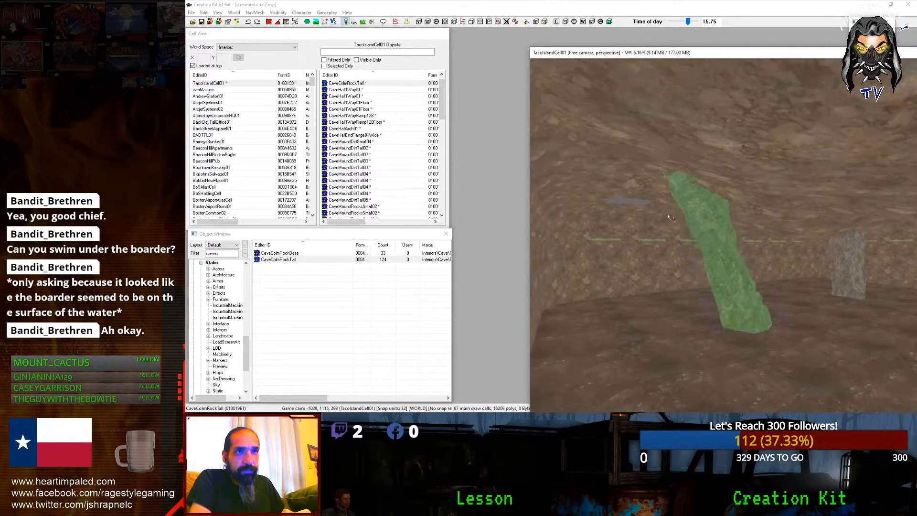
{"action": "left_click", "coordinate": [680, 213]}
{"action": "left_click", "coordinate": [852, 205]}
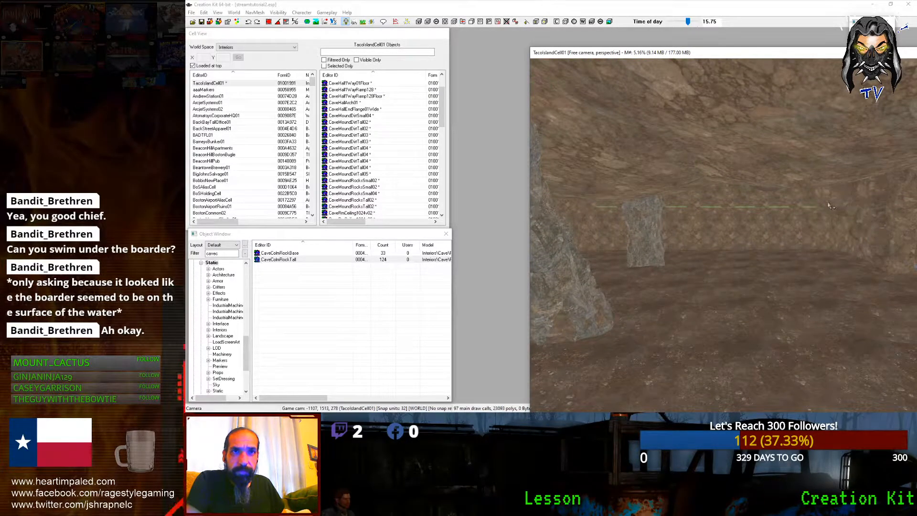
{"action": "middle_click_drag", "start_coordinate": [828, 202], "coordinate": [807, 196], "text": "shift"}
Step: Paste a copy of the dirt mound, then raise and turn it onto the rock columns
{"action": "key", "text": "ctrl+v"}
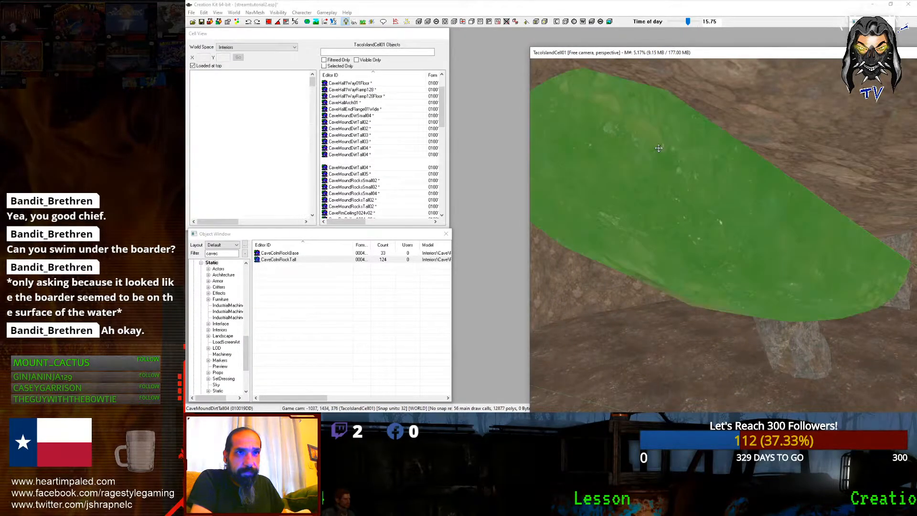
{"action": "left_click_drag", "start_coordinate": [658, 147], "coordinate": [661, 189]}
{"action": "right_click_drag", "start_coordinate": [660, 189], "coordinate": [690, 204]}
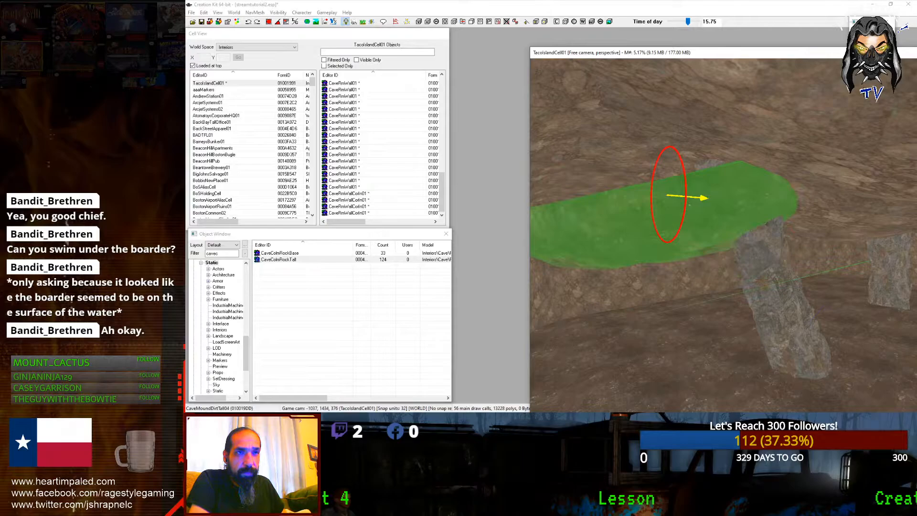
{"action": "left_click_drag", "start_coordinate": [667, 218], "coordinate": [666, 167]}
{"action": "right_click_drag", "start_coordinate": [666, 167], "coordinate": [692, 174]}
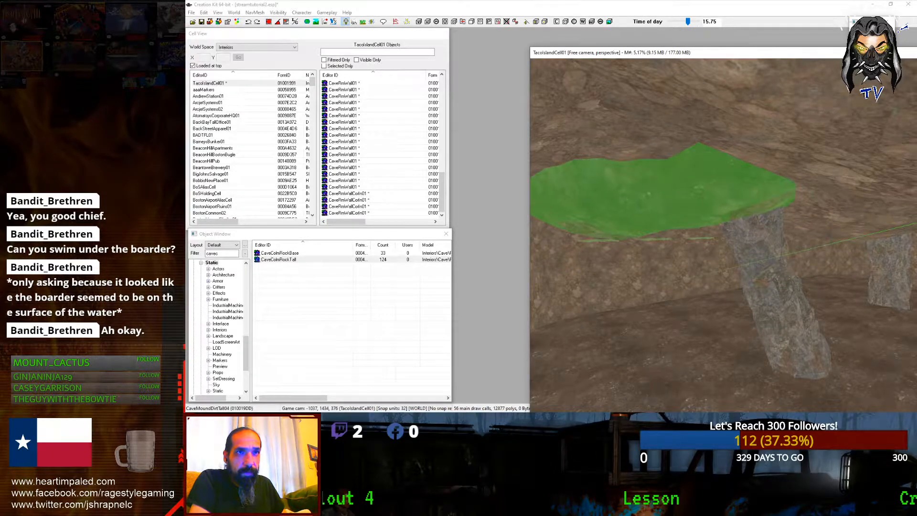
{"action": "left_click_drag", "start_coordinate": [693, 184], "coordinate": [714, 194]}
{"action": "middle_click_drag", "start_coordinate": [720, 176], "coordinate": [760, 210], "text": "shift"}
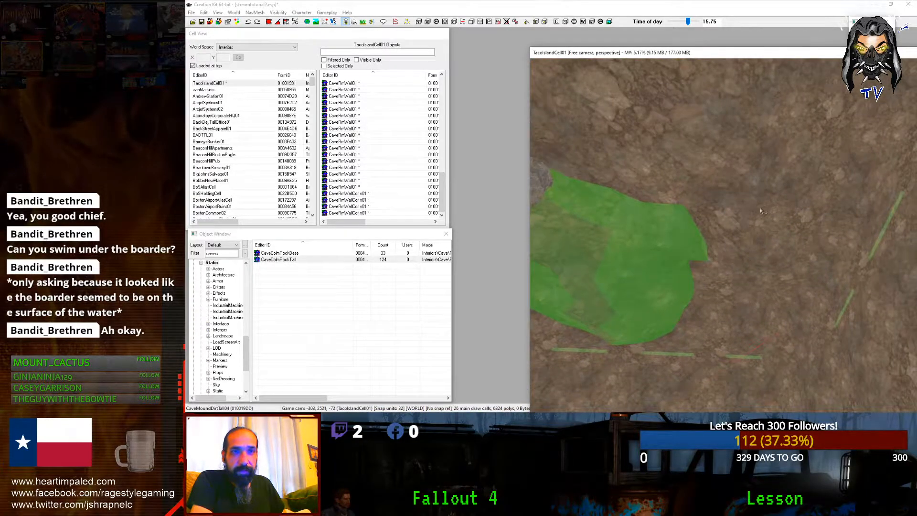
Step: Refine the object filter, select the CaveRockM03 rock and rotate it
{"action": "left_click", "coordinate": [233, 254]}
{"action": "key", "text": "BackSpace"}
{"action": "type", "text": "d"}
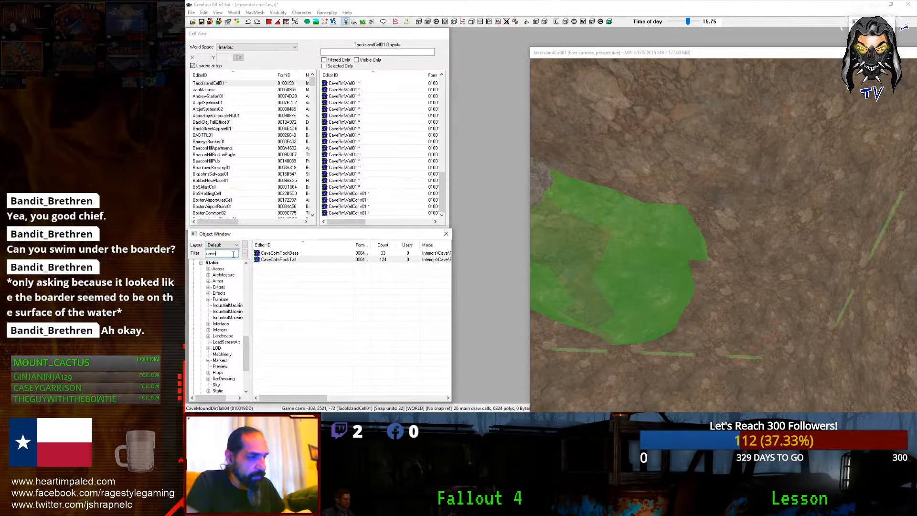
{"action": "left_click", "coordinate": [691, 236]}
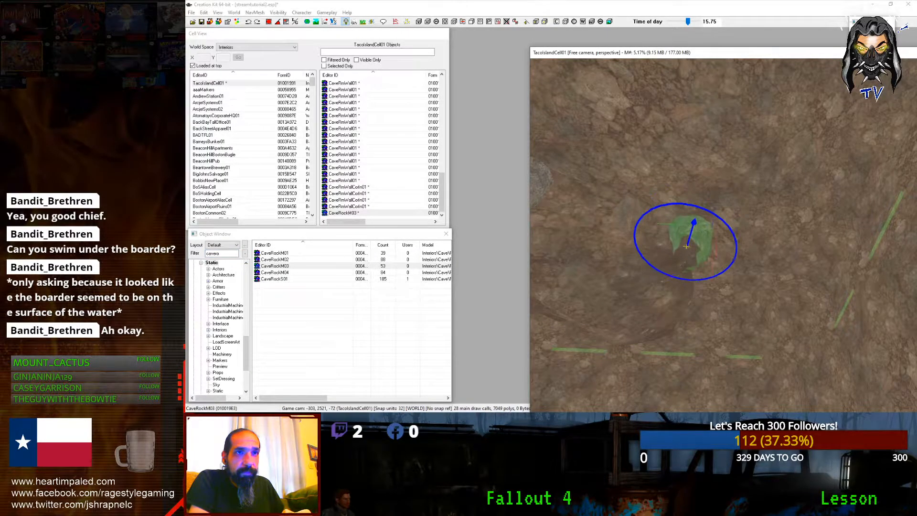
{"action": "scroll", "coordinate": [683, 255], "scroll_direction": "up", "scroll_amount": 5}
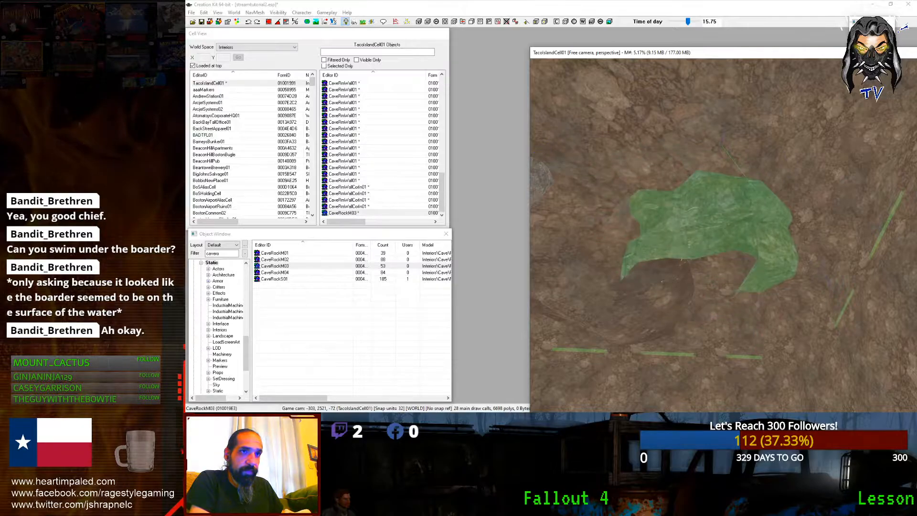
{"action": "right_click_drag", "start_coordinate": [683, 257], "coordinate": [683, 217]}
{"action": "key", "text": "d"}
{"action": "scroll", "coordinate": [682, 217], "scroll_direction": "down", "scroll_amount": 3}
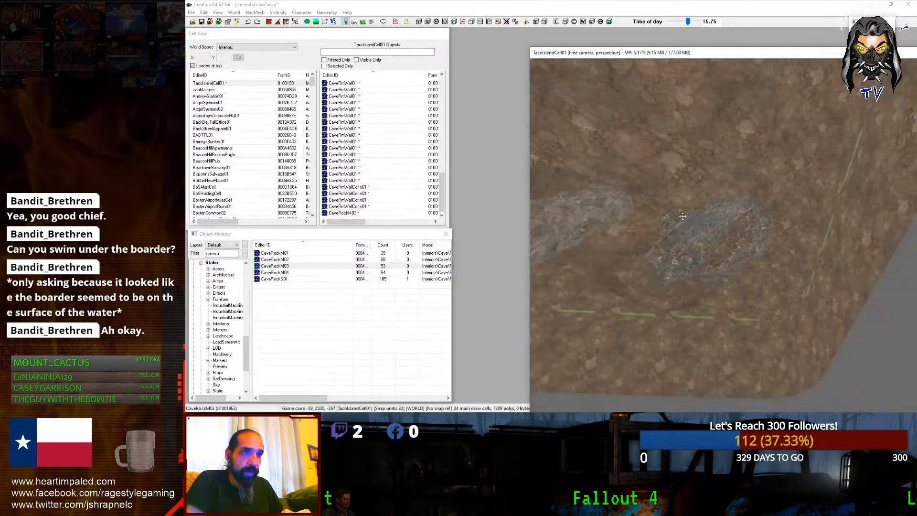
{"action": "middle_click_drag", "start_coordinate": [683, 216], "coordinate": [702, 357], "text": "shift"}
{"action": "scroll", "coordinate": [781, 222], "scroll_direction": "down", "scroll_amount": 3}
Step: Paste a CaveRockM03 copy and turn it into place beside a pillar base
{"action": "key", "text": "ctrl+v"}
{"action": "right_click_drag", "start_coordinate": [702, 358], "coordinate": [721, 355]}
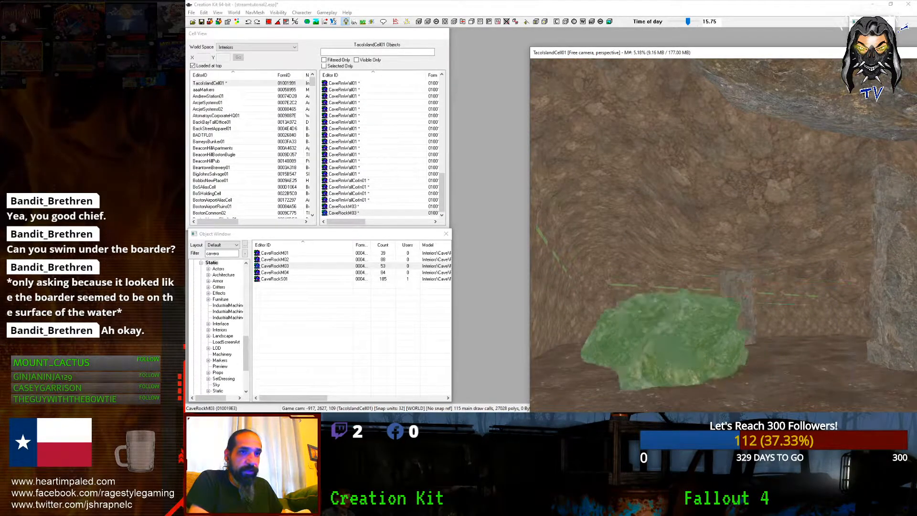
{"action": "left_click_drag", "start_coordinate": [683, 330], "coordinate": [683, 363]}
{"action": "right_click_drag", "start_coordinate": [683, 363], "coordinate": [764, 363]}
{"action": "middle_click_drag", "start_coordinate": [697, 377], "coordinate": [727, 366], "text": "shift"}
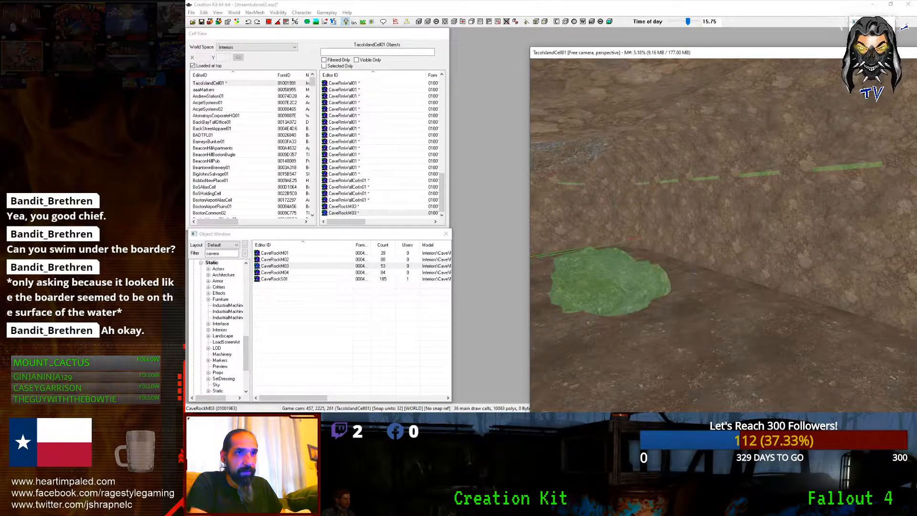
{"action": "middle_click_drag", "start_coordinate": [606, 286], "coordinate": [683, 268], "text": "shift"}
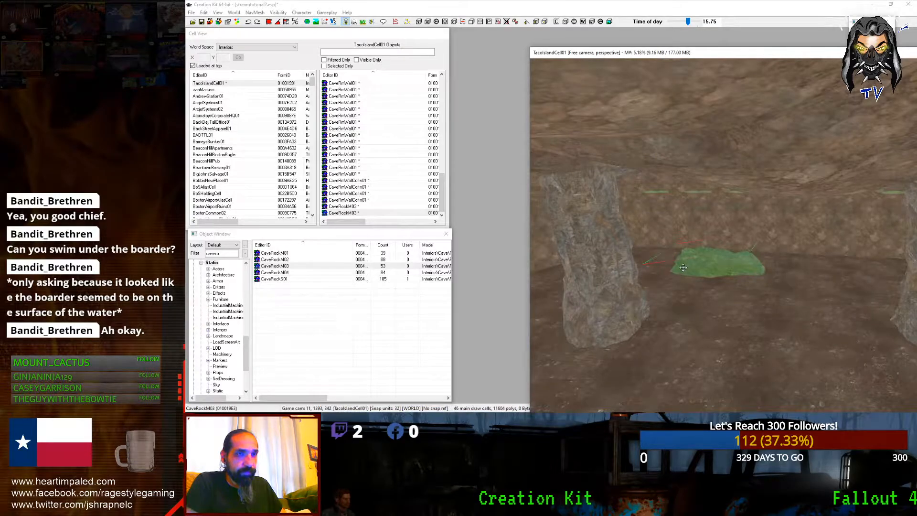
{"action": "right_click_drag", "start_coordinate": [640, 318], "coordinate": [668, 318]}
{"action": "middle_click_drag", "start_coordinate": [583, 327], "coordinate": [624, 323], "text": "shift"}
Step: Duplicate another CaveRockM03 and slide it against the pillar base
{"action": "key", "text": "ctrl+d"}
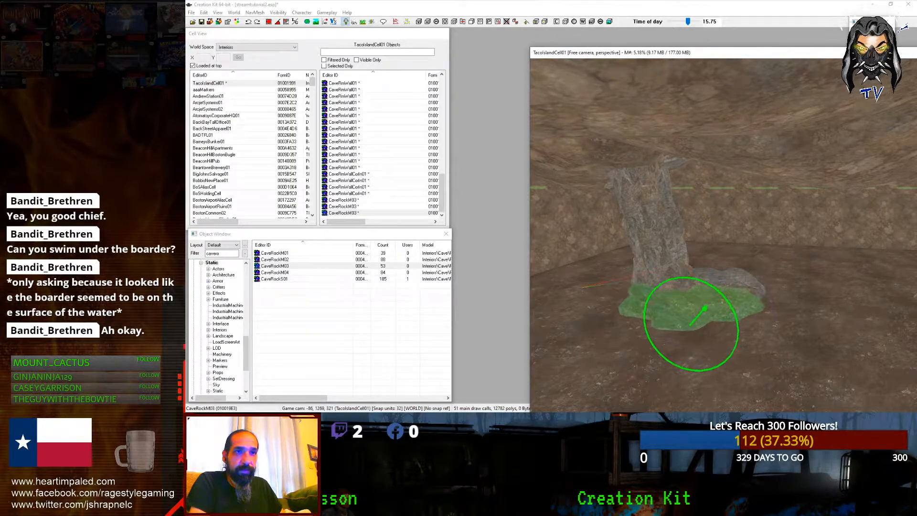
{"action": "left_click_drag", "start_coordinate": [657, 317], "coordinate": [625, 314]}
{"action": "key", "text": "d"}
{"action": "scroll", "coordinate": [625, 314], "scroll_direction": "down", "scroll_amount": 4}
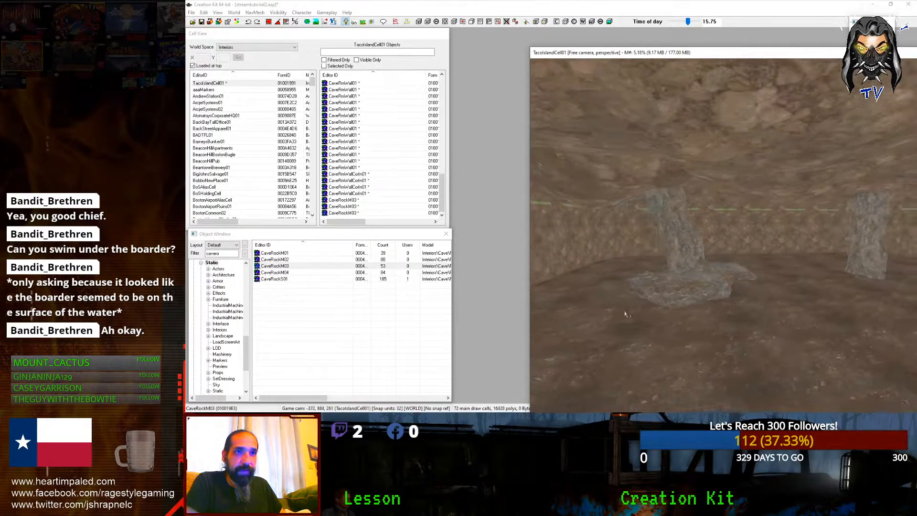
{"action": "middle_click_drag", "start_coordinate": [624, 314], "coordinate": [601, 312], "text": "shift"}
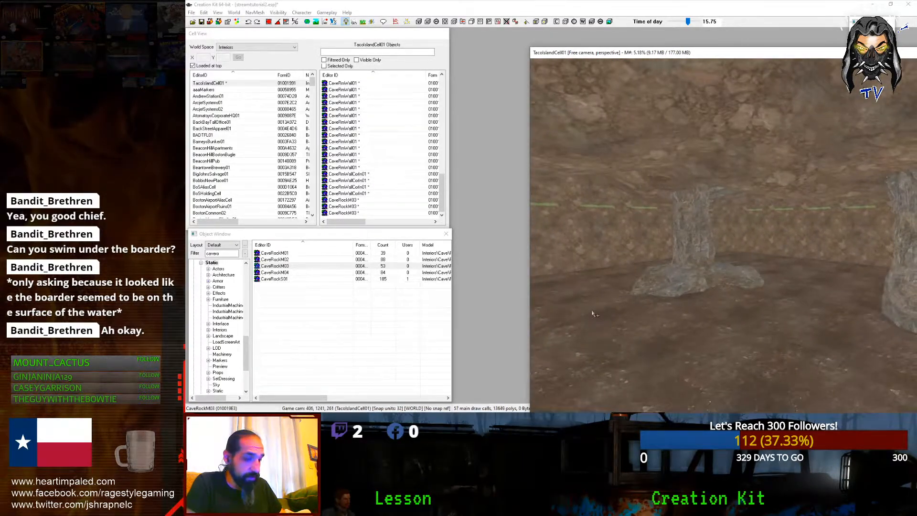
{"action": "scroll", "coordinate": [597, 312], "scroll_direction": "up", "scroll_amount": 3}
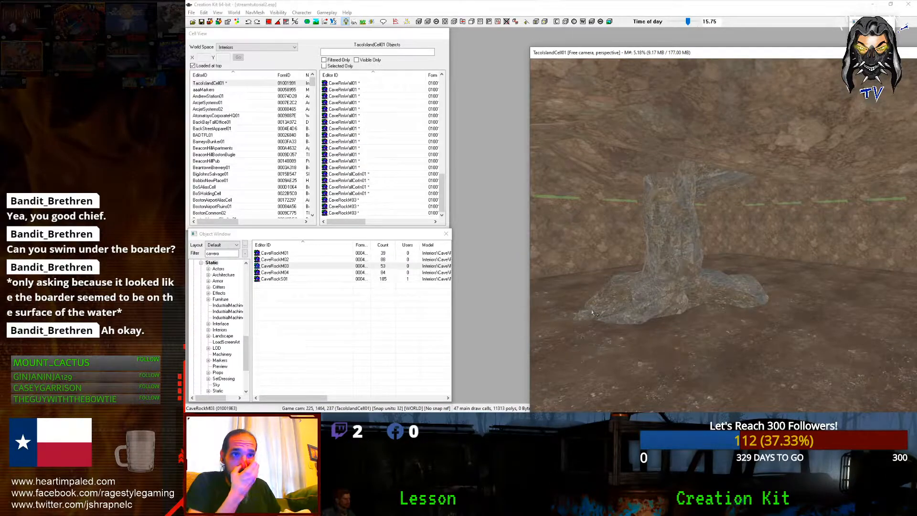
{"action": "scroll", "coordinate": [592, 311], "scroll_direction": "down", "scroll_amount": 3}
{"action": "middle_click_drag", "start_coordinate": [592, 310], "coordinate": [682, 293]}
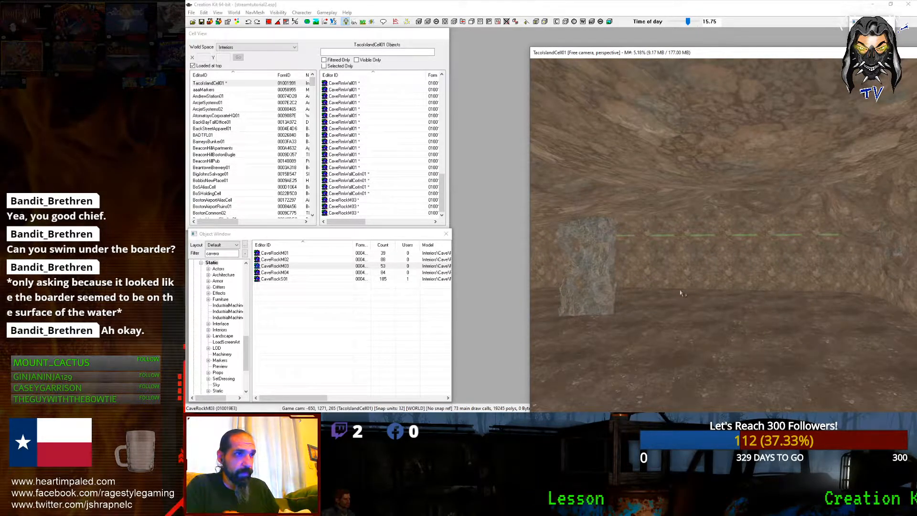
Step: Filter the object list to 'cliff' and place a RockCliff01 rock in the cave
{"action": "double_click", "coordinate": [220, 254]}
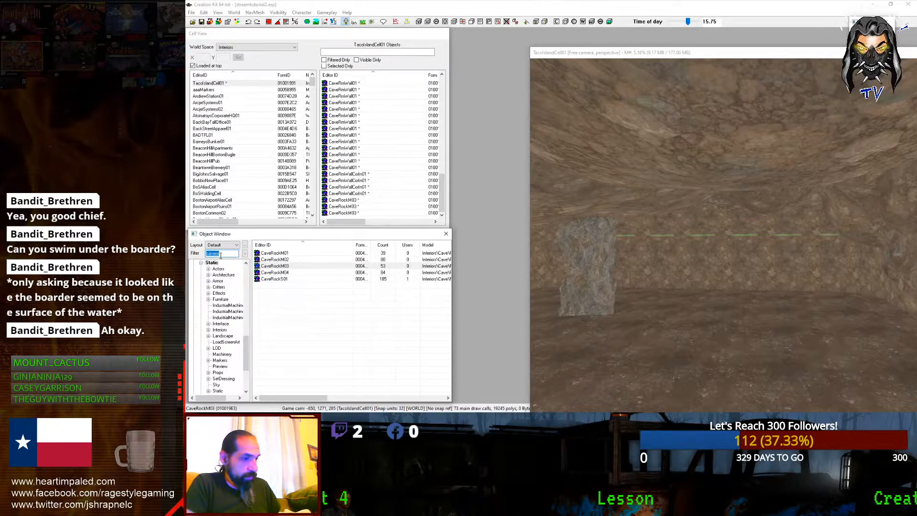
{"action": "type", "text": "cliff"}
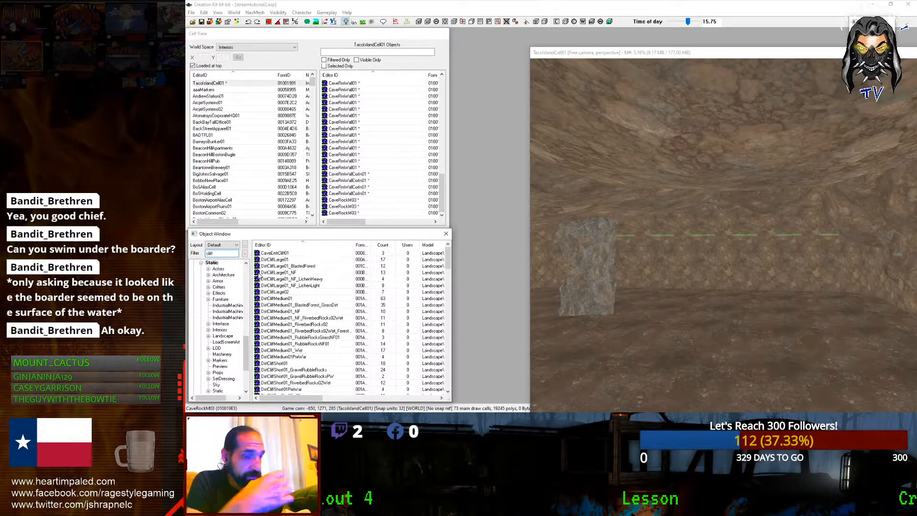
{"action": "scroll", "coordinate": [262, 286], "scroll_direction": "down", "scroll_amount": 4}
{"action": "scroll", "coordinate": [265, 330], "scroll_direction": "down", "scroll_amount": 10}
{"action": "scroll", "coordinate": [262, 345], "scroll_direction": "down", "scroll_amount": 6}
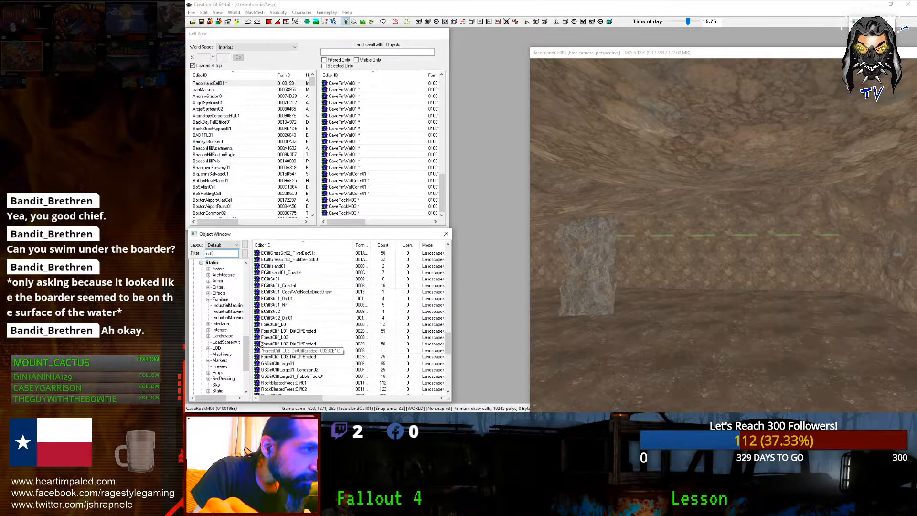
{"action": "scroll", "coordinate": [261, 347], "scroll_direction": "down", "scroll_amount": 5}
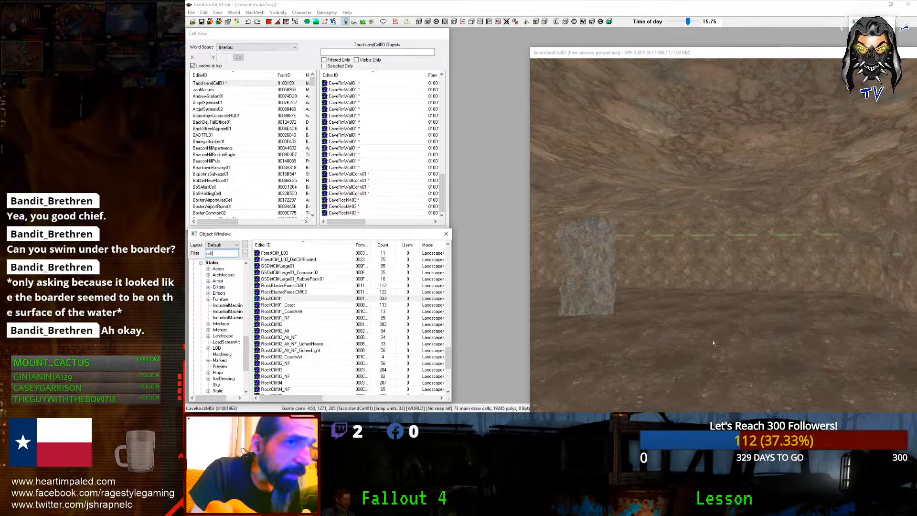
{"action": "left_click_drag", "start_coordinate": [714, 343], "coordinate": [715, 341]}
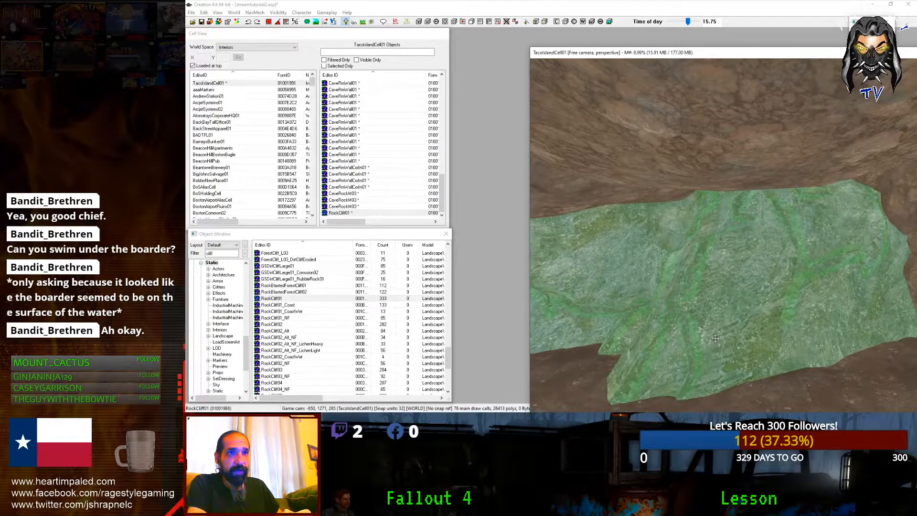
Step: Raise the RockCliff01 rock above the floor and rotate it into place
{"action": "left_click_drag", "start_coordinate": [784, 276], "coordinate": [784, 216]}
{"action": "middle_click_drag", "start_coordinate": [784, 217], "coordinate": [801, 196], "text": "shift"}
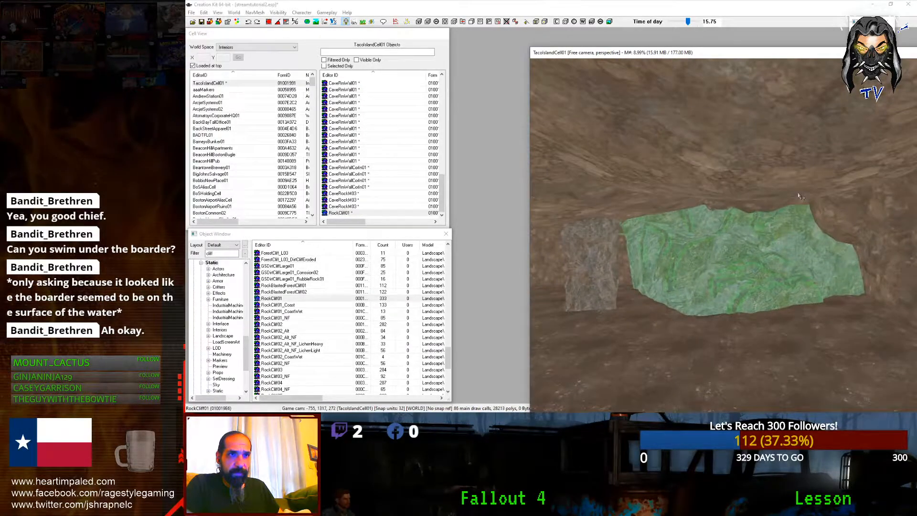
{"action": "mouse_move", "coordinate": [756, 211]}
{"action": "right_mouse_down"}
{"action": "mouse_move", "coordinate": [683, 212]}
{"action": "mouse_move", "coordinate": [748, 213]}
{"action": "right_mouse_up"}
{"action": "middle_click_drag", "start_coordinate": [748, 212], "coordinate": [705, 261], "text": "shift"}
{"action": "right_click_drag", "start_coordinate": [698, 275], "coordinate": [673, 267]}
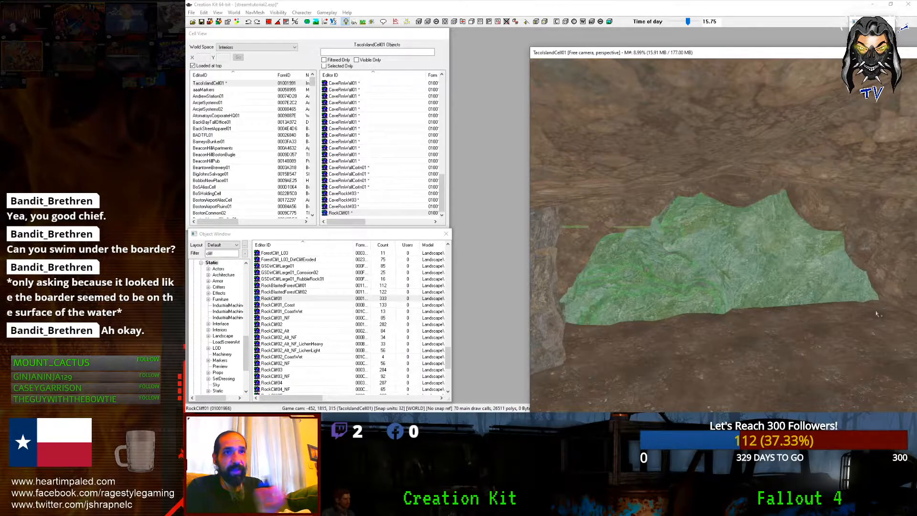
{"action": "middle_click_drag", "start_coordinate": [878, 313], "coordinate": [885, 291], "text": "shift"}
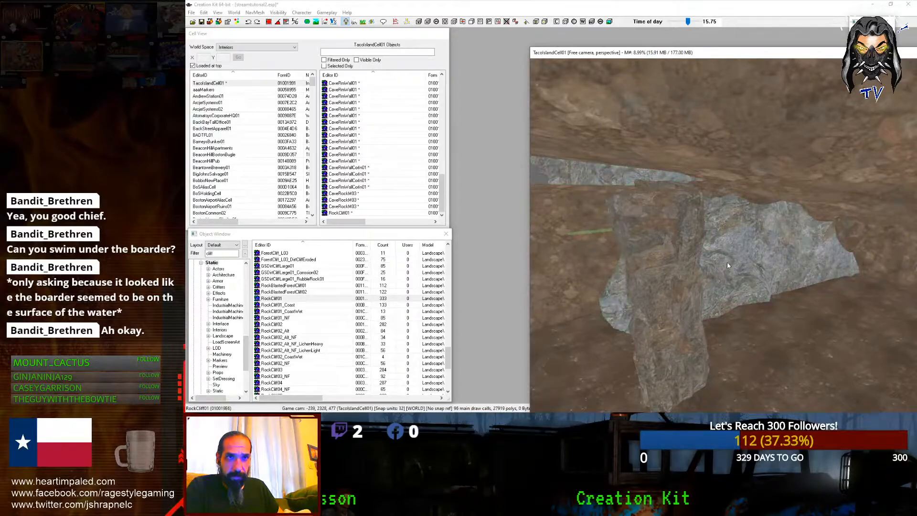
{"action": "left_click_drag", "start_coordinate": [764, 253], "coordinate": [740, 246]}
{"action": "key", "text": "d"}
Step: Move the CaveMoundRocksTall02 mound rock forward into the foreground
{"action": "scroll", "coordinate": [705, 327], "scroll_direction": "down", "scroll_amount": 2}
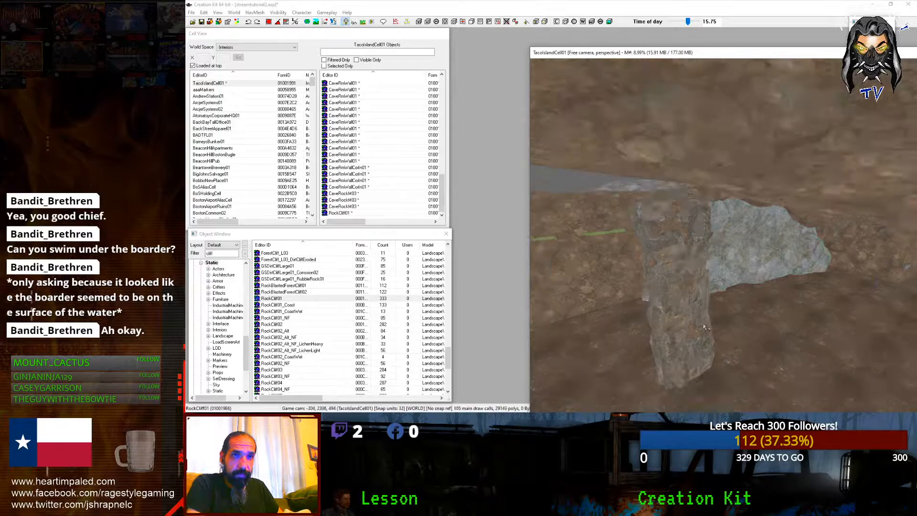
{"action": "scroll", "coordinate": [705, 328], "scroll_direction": "up", "scroll_amount": 5}
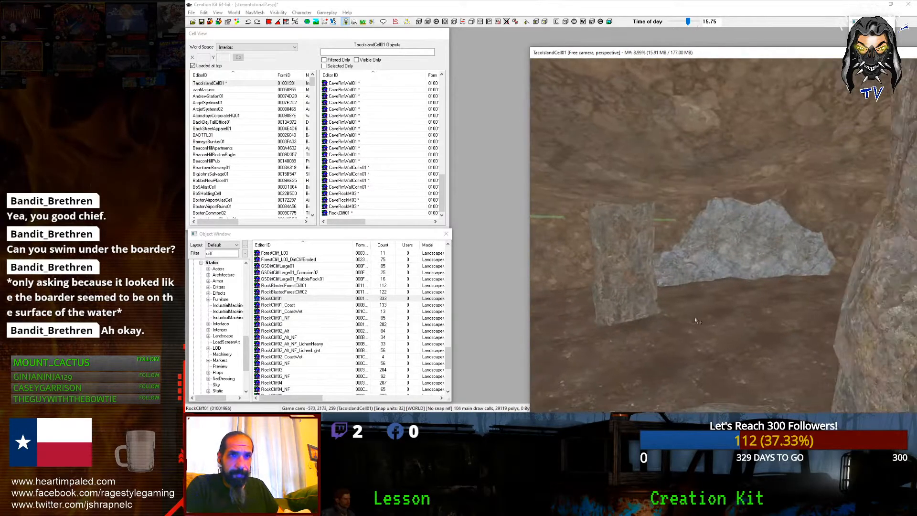
{"action": "left_click", "coordinate": [871, 254]}
{"action": "mouse_move", "coordinate": [665, 313]}
{"action": "left_mouse_down"}
{"action": "mouse_move", "coordinate": [645, 298]}
{"action": "mouse_move", "coordinate": [637, 308]}
{"action": "mouse_move", "coordinate": [663, 303]}
{"action": "mouse_move", "coordinate": [667, 328]}
{"action": "left_mouse_up"}
Step: Duplicate the tall mound rock, swap the copy to a shorter pedestal column and sink it into the floor
{"action": "key", "text": "d"}
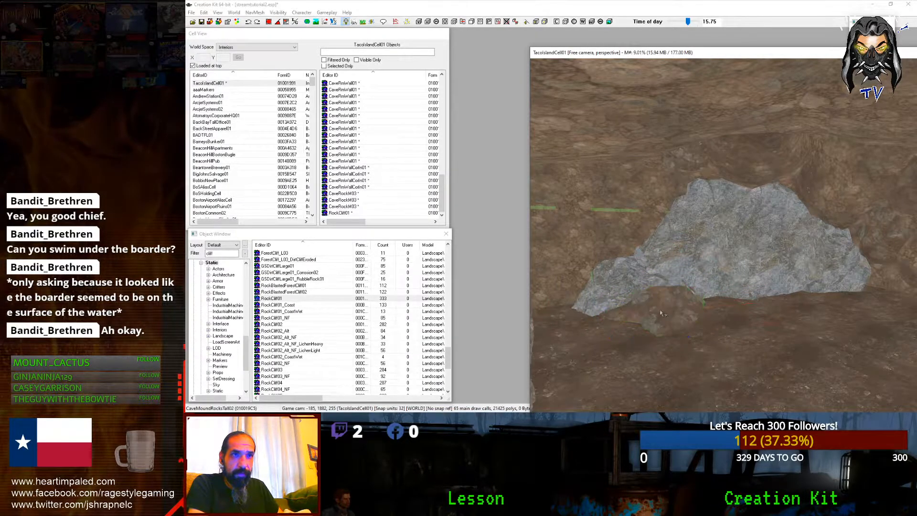
{"action": "left_click", "coordinate": [660, 309]}
{"action": "middle_click_drag", "start_coordinate": [660, 310], "coordinate": [725, 307]}
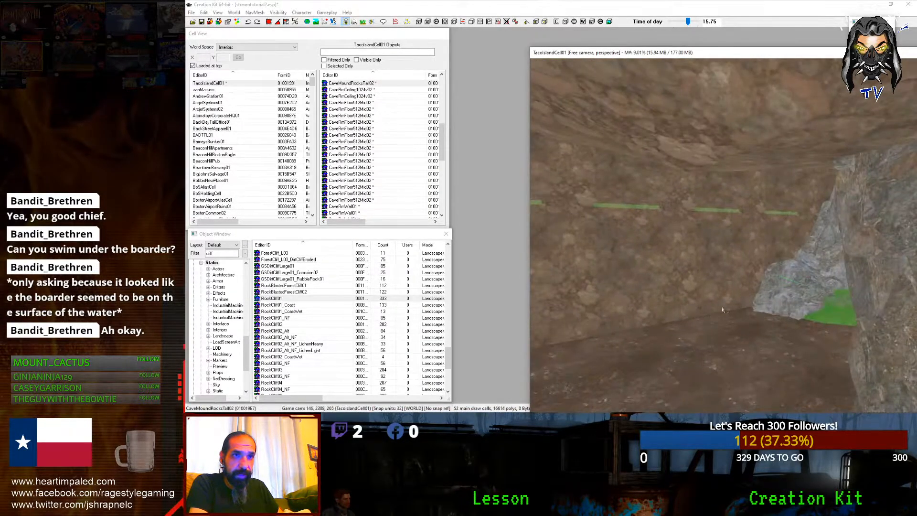
{"action": "left_click", "coordinate": [725, 307]}
{"action": "key", "text": "ctrl+Down"}
{"action": "key", "text": "ctrl+Down"}
{"action": "key", "text": "ctrl+Down"}
{"action": "key", "text": "ctrl+Down"}
{"action": "key", "text": "ctrl+Up"}
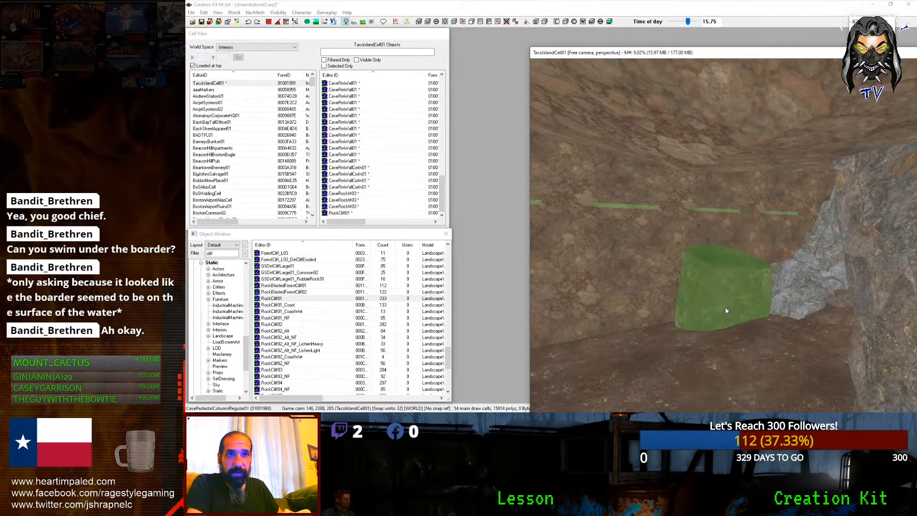
{"action": "key", "text": "z"}
{"action": "left_click_drag", "start_coordinate": [725, 306], "coordinate": [726, 340]}
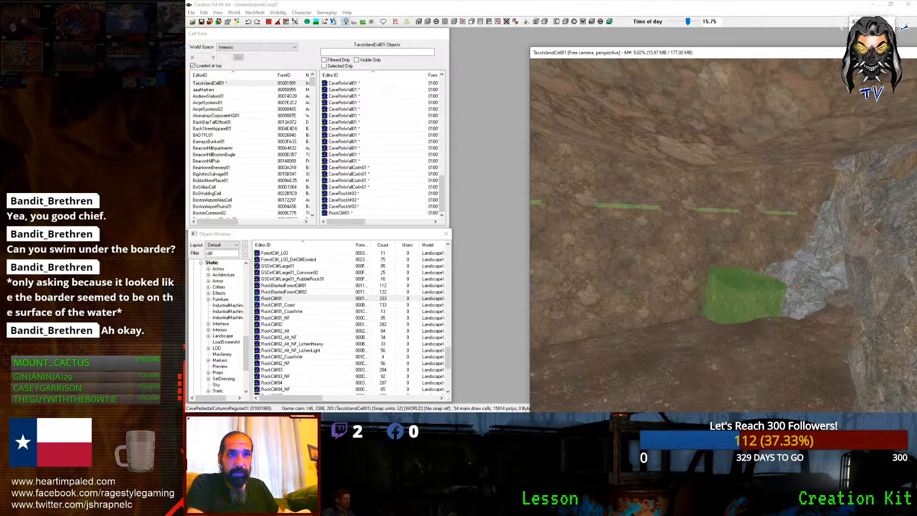
{"action": "scroll", "coordinate": [762, 345], "scroll_direction": "down", "scroll_amount": 2}
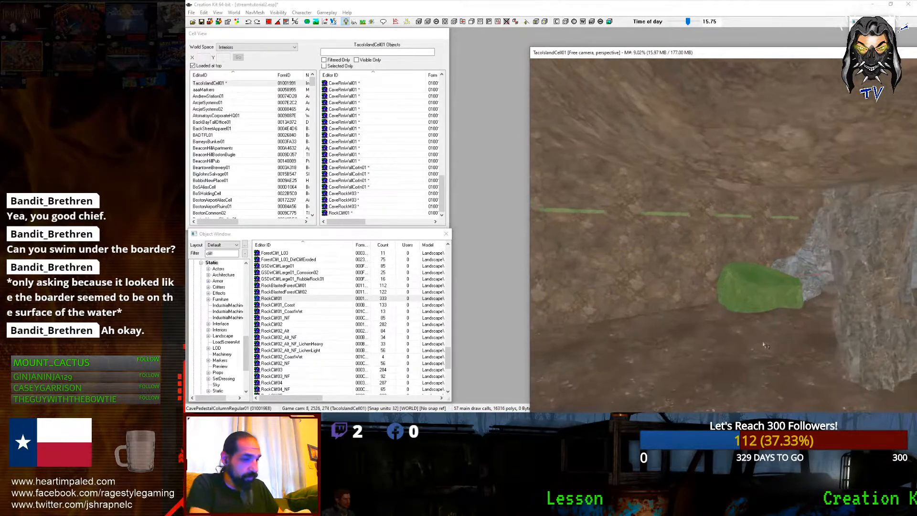
Step: Duplicate the column, move the copy left and cycle it to a larger rock model
{"action": "key", "text": "ctrl+d"}
{"action": "left_click_drag", "start_coordinate": [756, 306], "coordinate": [656, 324]}
{"action": "key", "text": "ctrl+Down"}
{"action": "key", "text": "ctrl+Up"}
{"action": "key", "text": "ctrl+Up"}
{"action": "key", "text": "ctrl+Up"}
{"action": "key", "text": "ctrl+Up"}
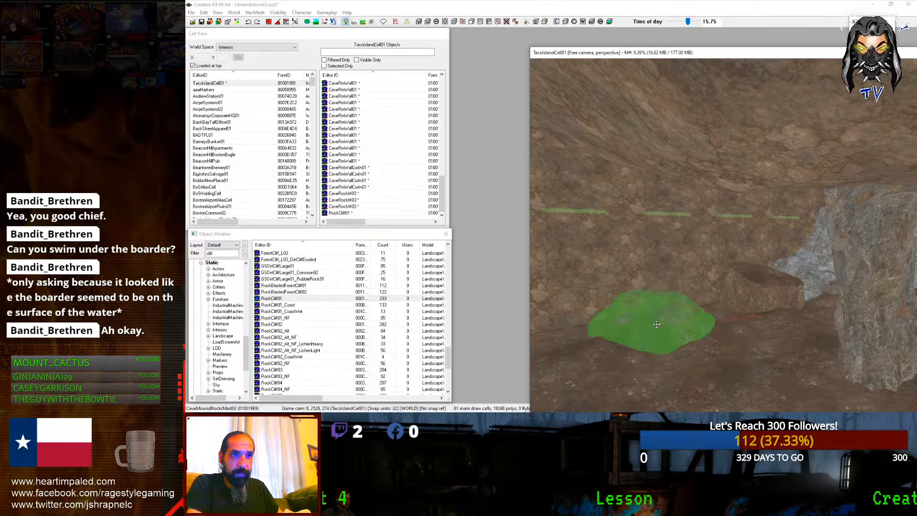
{"action": "key", "text": "ctrl+Up"}
{"action": "key", "text": "ctrl+Up"}
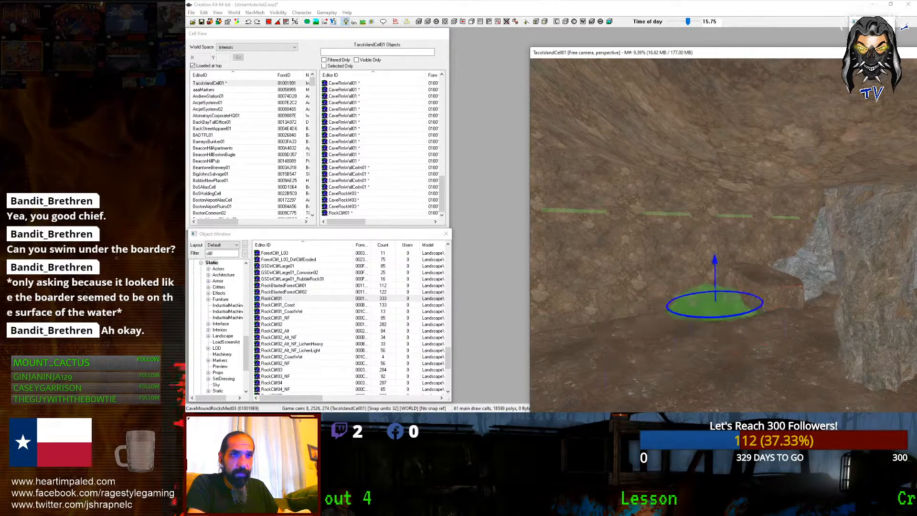
Step: Move the pedestal column toward the camera and then farther back across the floor
{"action": "key", "text": "d"}
{"action": "scroll", "coordinate": [723, 307], "scroll_direction": "down", "scroll_amount": 2}
{"action": "left_click", "coordinate": [723, 307]}
{"action": "scroll", "coordinate": [729, 309], "scroll_direction": "down", "scroll_amount": 3}
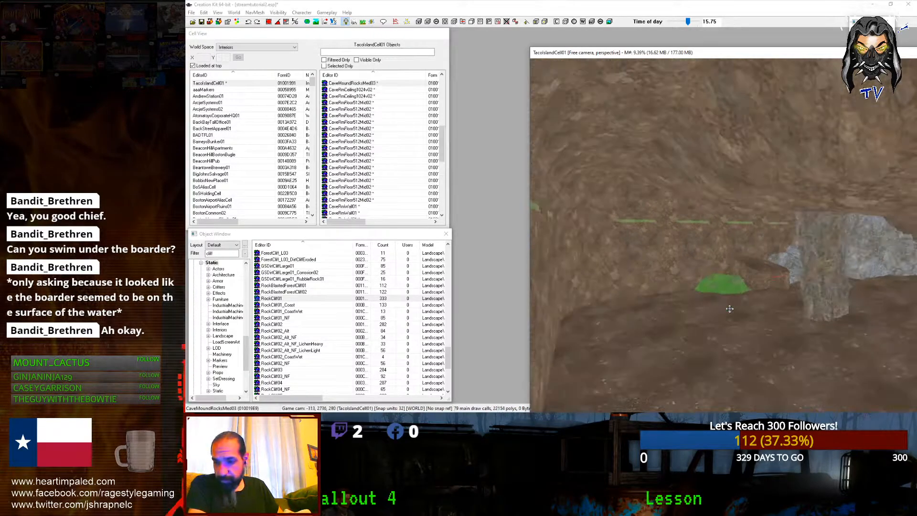
{"action": "middle_click_drag", "start_coordinate": [730, 309], "coordinate": [704, 296]}
{"action": "left_click", "coordinate": [684, 274]}
{"action": "left_click_drag", "start_coordinate": [704, 296], "coordinate": [684, 339]}
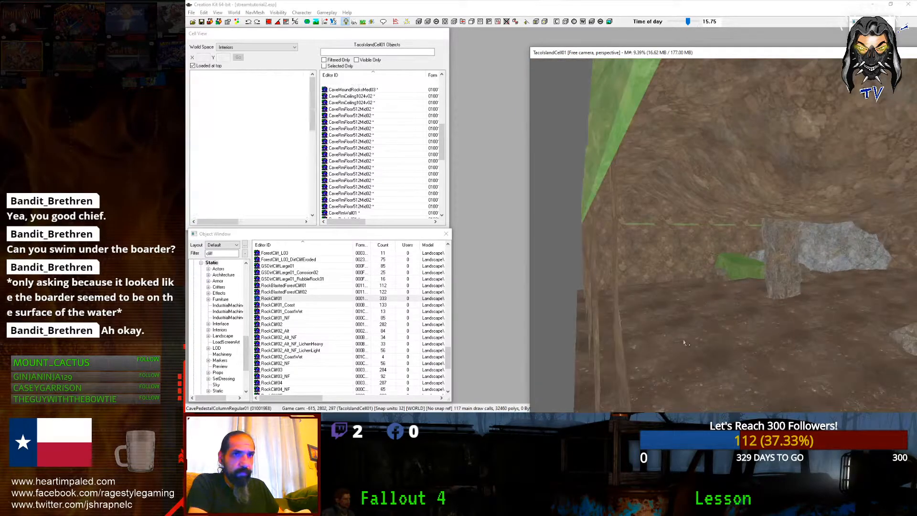
{"action": "scroll", "coordinate": [684, 338], "scroll_direction": "down", "scroll_amount": 3}
{"action": "scroll", "coordinate": [685, 339], "scroll_direction": "down", "scroll_amount": 3, "text": "ctrl"}
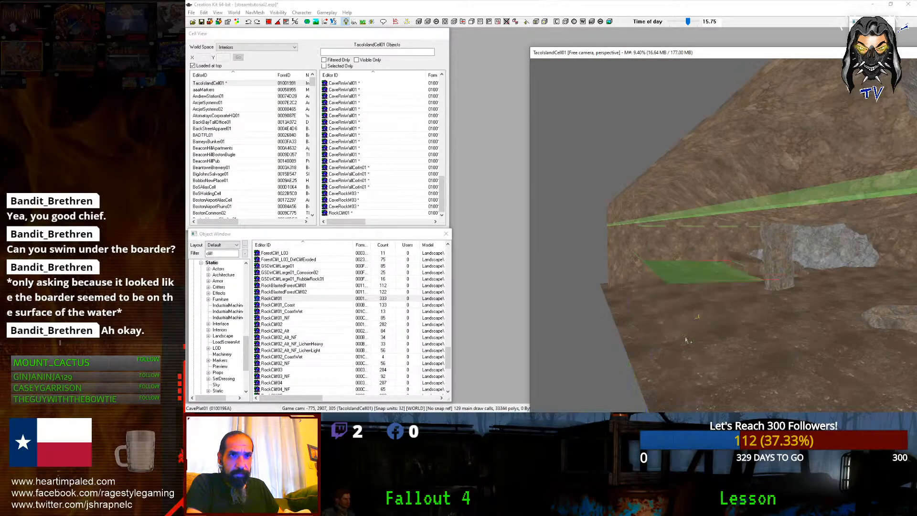
{"action": "left_click_drag", "start_coordinate": [685, 336], "coordinate": [687, 375]}
Step: Swap the piece to CavePedestalColumnWide03 and slide it right across the cave floor
{"action": "key", "text": "super"}
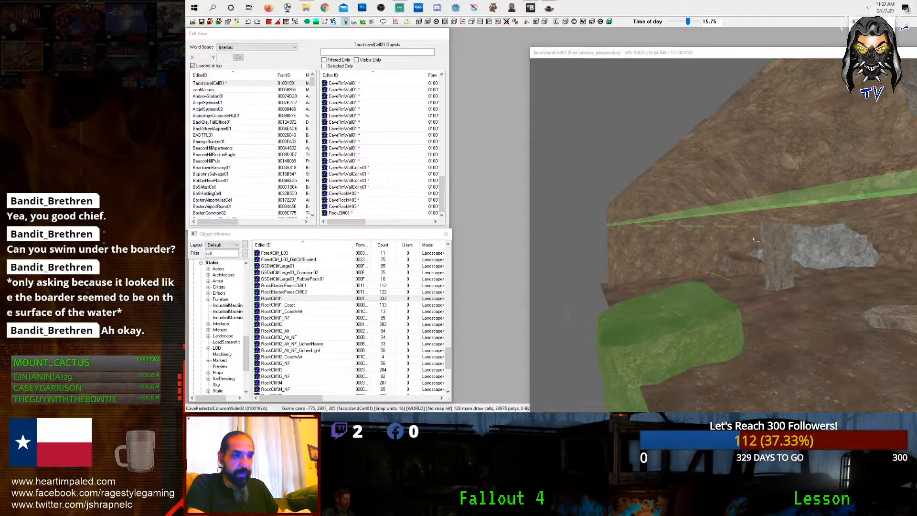
{"action": "key", "text": "super"}
{"action": "scroll", "coordinate": [710, 332], "scroll_direction": "down", "scroll_amount": 5, "text": "ctrl"}
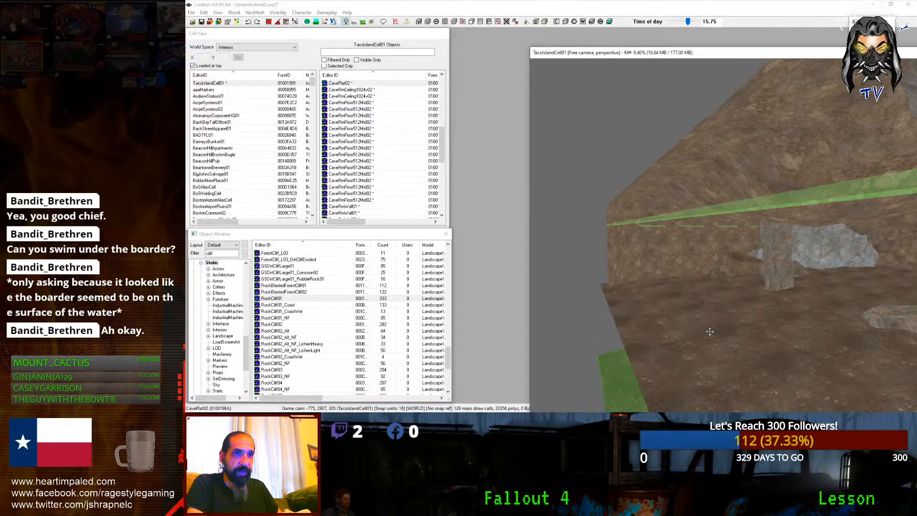
{"action": "scroll", "coordinate": [710, 331], "scroll_direction": "down", "scroll_amount": 1, "text": "ctrl"}
{"action": "scroll", "coordinate": [710, 332], "scroll_direction": "down", "scroll_amount": 1, "text": "ctrl"}
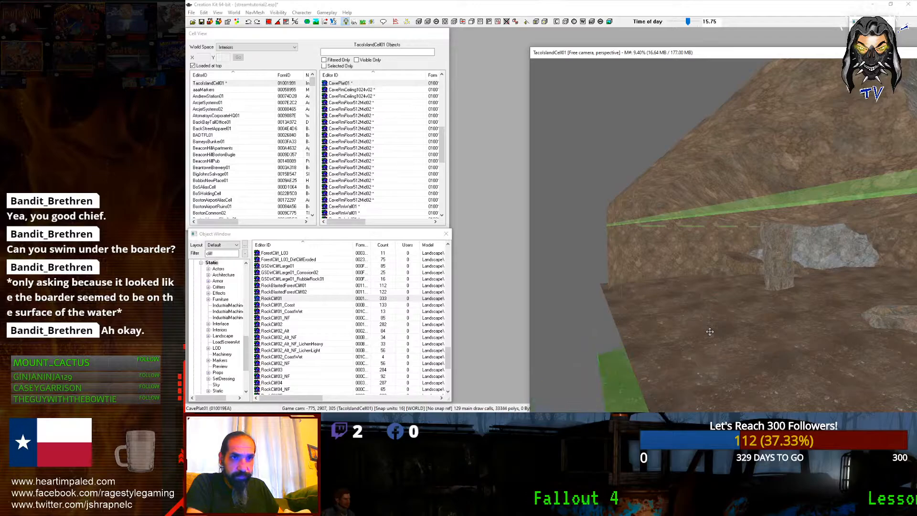
{"action": "scroll", "coordinate": [710, 331], "scroll_direction": "down", "scroll_amount": 1, "text": "ctrl"}
{"action": "left_click_drag", "start_coordinate": [659, 378], "coordinate": [840, 334]}
Step: Fly the camera forward through the cave to inspect the placed columns
{"action": "middle_click_drag", "start_coordinate": [916, 336], "coordinate": [763, 327], "text": "shift"}
{"action": "scroll", "coordinate": [840, 330], "scroll_direction": "up", "scroll_amount": 2}
{"action": "scroll", "coordinate": [841, 333], "scroll_direction": "up", "scroll_amount": 4}
{"action": "key", "text": "d"}
{"action": "scroll", "coordinate": [838, 333], "scroll_direction": "down", "scroll_amount": 4}
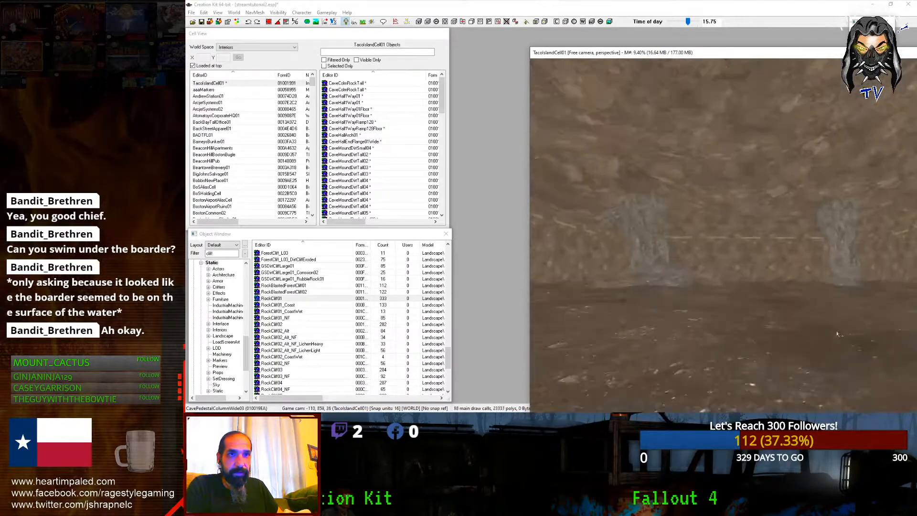
{"action": "scroll", "coordinate": [836, 331], "scroll_direction": "up", "scroll_amount": 3}
{"action": "scroll", "coordinate": [822, 347], "scroll_direction": "down", "scroll_amount": 3}
{"action": "scroll", "coordinate": [838, 346], "scroll_direction": "down", "scroll_amount": 3}
{"action": "scroll", "coordinate": [837, 346], "scroll_direction": "up", "scroll_amount": 3}
{"action": "scroll", "coordinate": [826, 344], "scroll_direction": "down", "scroll_amount": 3}
{"action": "scroll", "coordinate": [783, 334], "scroll_direction": "down", "scroll_amount": 3}
Step: Raise the CaveRmFloor512Mid02 floor tile slightly along the vertical axis
{"action": "left_click", "coordinate": [769, 331]}
{"action": "key", "text": "z"}
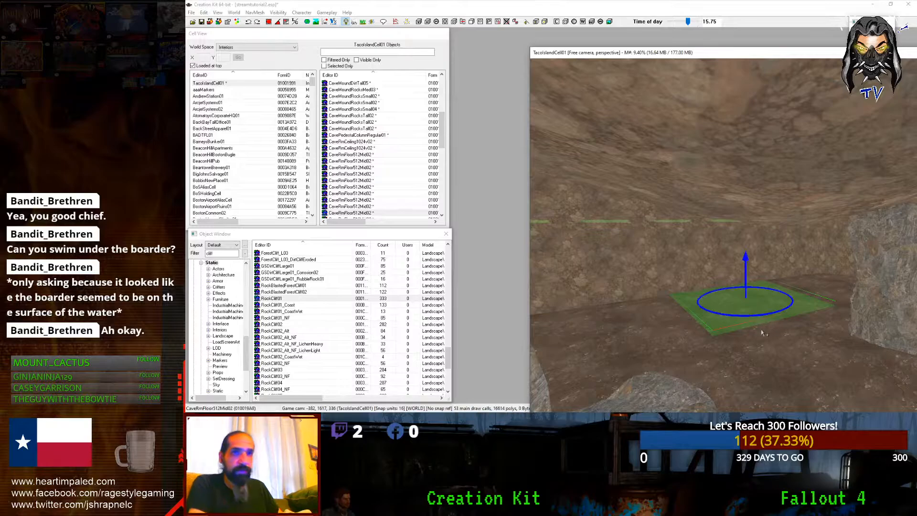
{"action": "left_click_drag", "start_coordinate": [762, 332], "coordinate": [762, 309]}
{"action": "key", "text": "ctrl+z"}
{"action": "key", "text": "ctrl+z"}
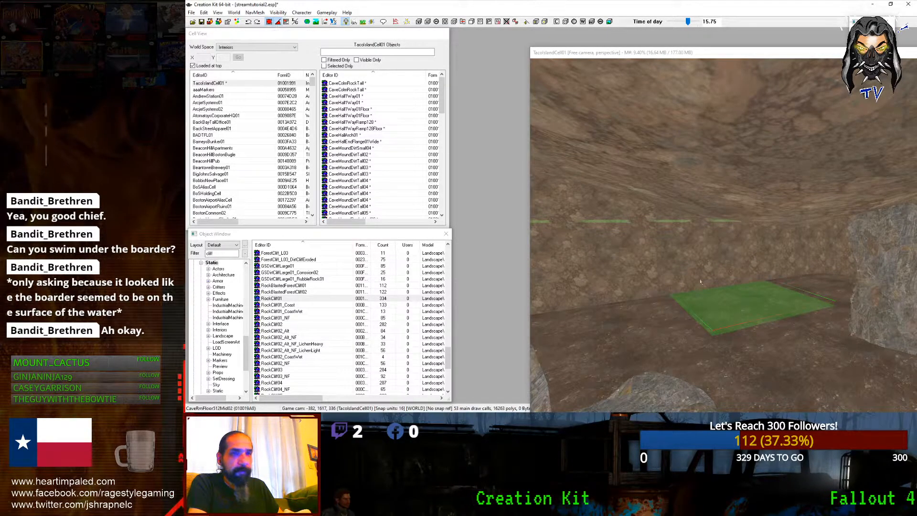
{"action": "left_click_drag", "start_coordinate": [721, 305], "coordinate": [722, 285]}
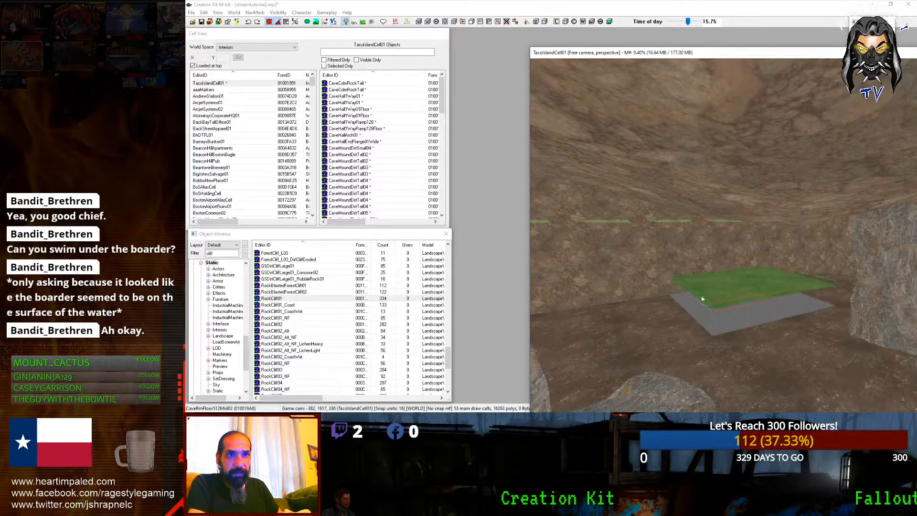
Step: Pull the floor piece beside the walkway toward the front left and start cycling its kit variants
{"action": "left_click", "coordinate": [822, 298]}
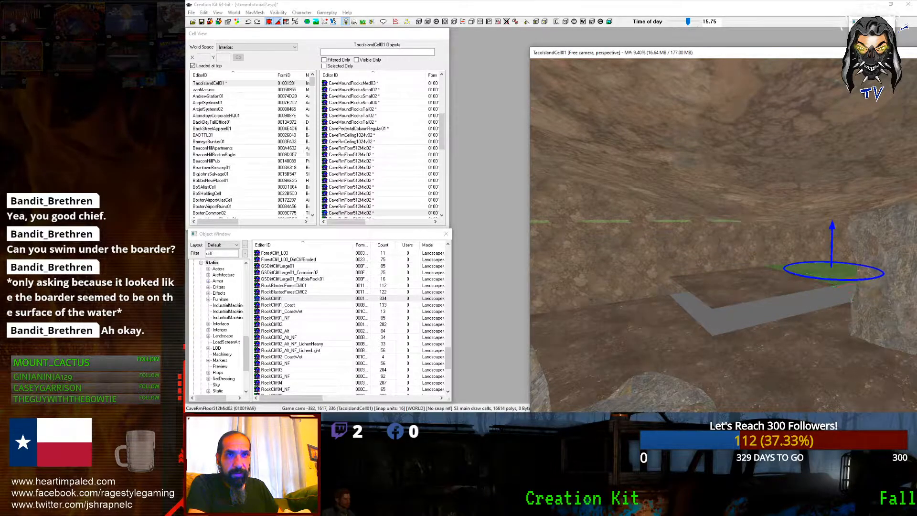
{"action": "scroll", "coordinate": [833, 304], "scroll_direction": "up", "scroll_amount": 5}
{"action": "mouse_move", "coordinate": [837, 306]}
{"action": "middle_mouse_down", "text": "shift"}
{"action": "mouse_move", "coordinate": [841, 280]}
{"action": "mouse_move", "coordinate": [842, 291]}
{"action": "mouse_move", "coordinate": [822, 298]}
{"action": "middle_mouse_up", "text": "shift"}
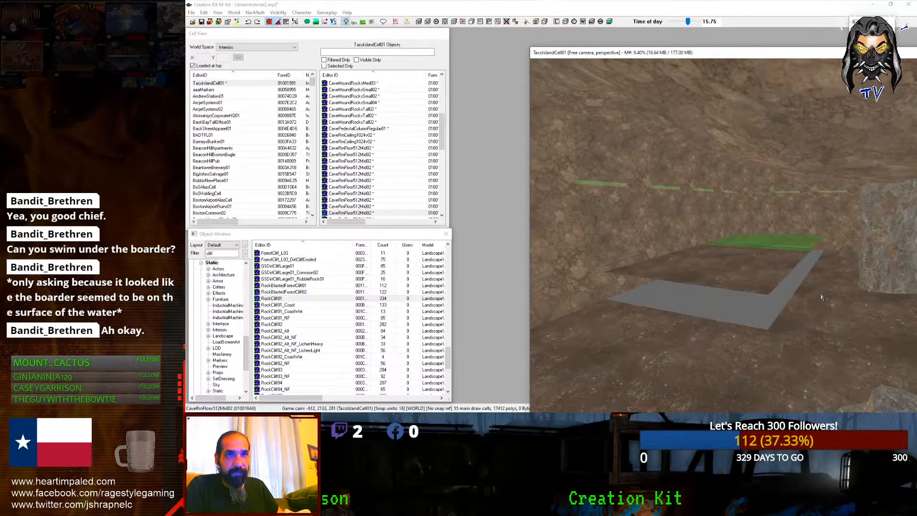
{"action": "left_click", "coordinate": [765, 292]}
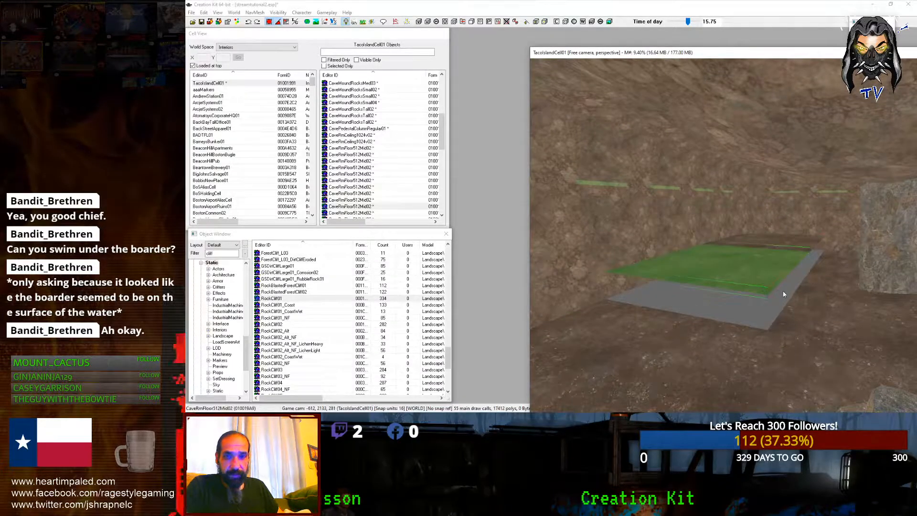
{"action": "left_click", "coordinate": [760, 281]}
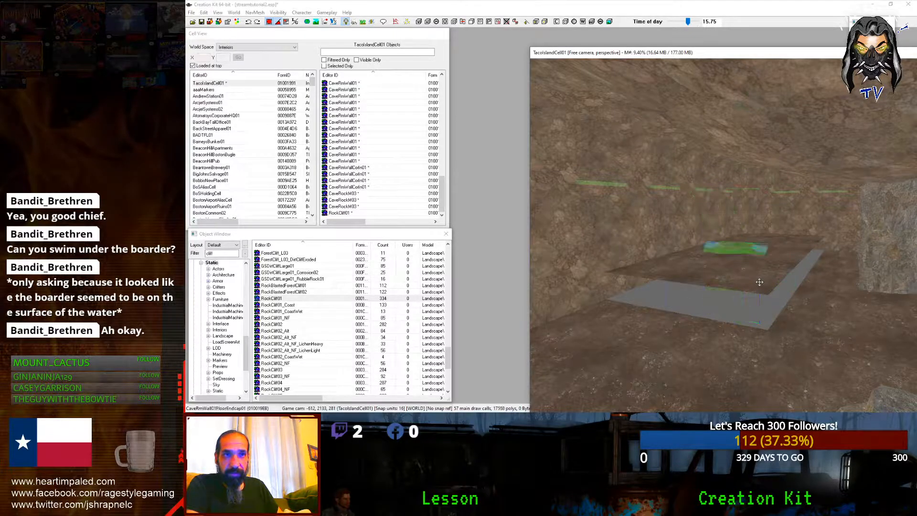
{"action": "left_click_drag", "start_coordinate": [707, 275], "coordinate": [656, 313]}
{"action": "middle_click_drag", "start_coordinate": [701, 284], "coordinate": [678, 284], "text": "shift"}
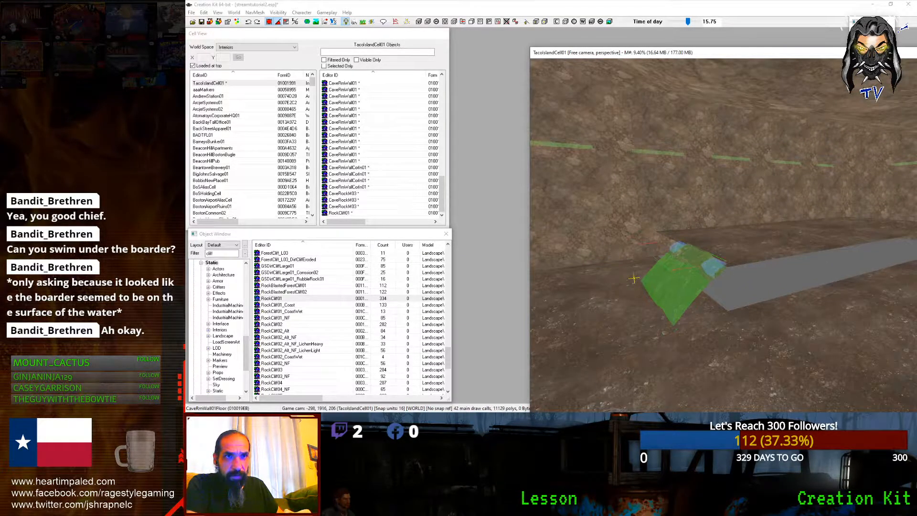
{"action": "key", "text": "ctrl+Down"}
{"action": "key", "text": "ctrl+Down"}
{"action": "key", "text": "ctrl+Down"}
{"action": "key", "text": "ctrl+Down"}
{"action": "key", "text": "ctrl+Down"}
{"action": "key", "text": "ctrl+Down"}
{"action": "key", "text": "ctrl+Down"}
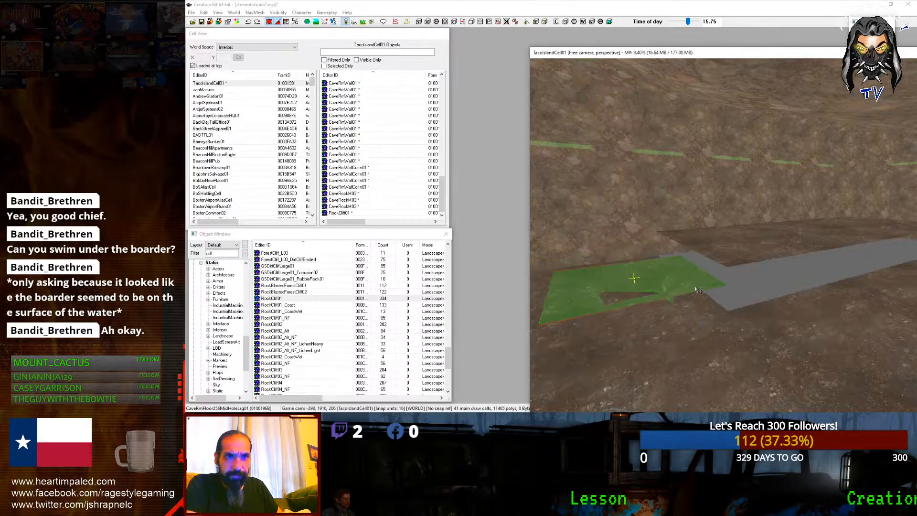
Step: Swap the piece to a ledge variant, then rotate, shift and lower it onto the floor as Ledge02
{"action": "key", "text": "ctrl+Down"}
{"action": "key", "text": "ctrl+Down"}
{"action": "key", "text": "ctrl+Down"}
{"action": "key", "text": "ctrl+Down"}
{"action": "middle_click_drag", "start_coordinate": [695, 289], "coordinate": [721, 292]}
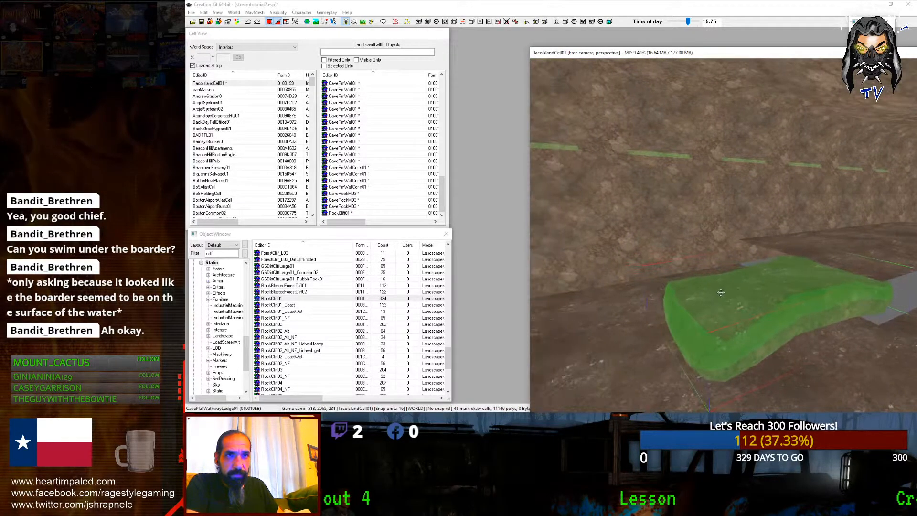
{"action": "left_click_drag", "start_coordinate": [720, 292], "coordinate": [736, 299]}
{"action": "right_click_drag", "start_coordinate": [736, 299], "coordinate": [788, 282]}
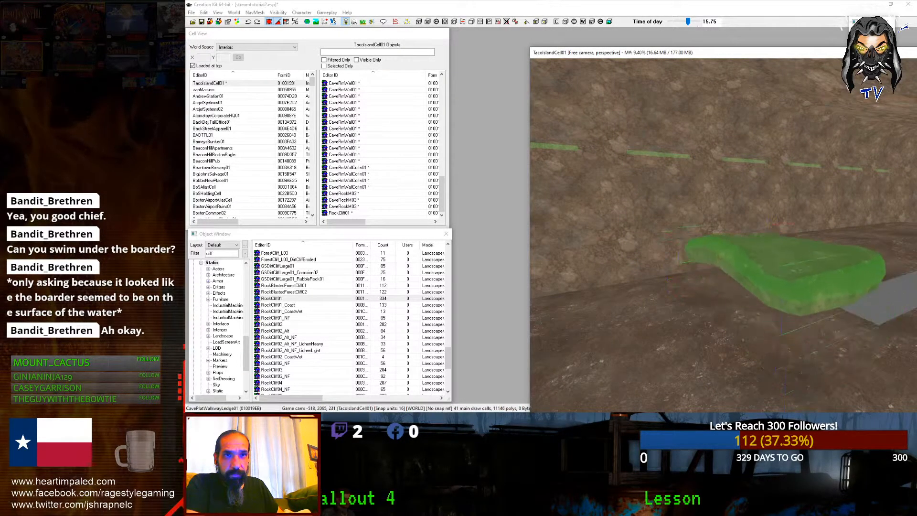
{"action": "left_click_drag", "start_coordinate": [788, 282], "coordinate": [829, 277]}
{"action": "left_click_drag", "start_coordinate": [788, 250], "coordinate": [788, 288]}
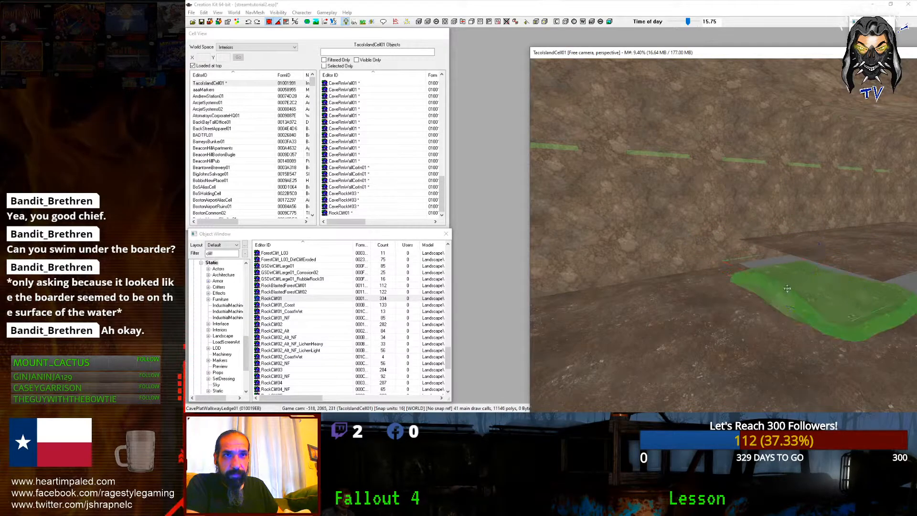
{"action": "mouse_move", "coordinate": [787, 288]}
{"action": "right_mouse_down"}
{"action": "mouse_move", "coordinate": [802, 288]}
{"action": "mouse_move", "coordinate": [776, 288]}
{"action": "right_mouse_up"}
{"action": "middle_click_drag", "start_coordinate": [788, 287], "coordinate": [775, 289], "text": "shift"}
{"action": "key", "text": "ctrl+Right"}
{"action": "key", "text": "ctrl+Right"}
{"action": "key", "text": "ctrl+Left"}
{"action": "key", "text": "ctrl+Left"}
{"action": "key", "text": "ctrl+Left"}
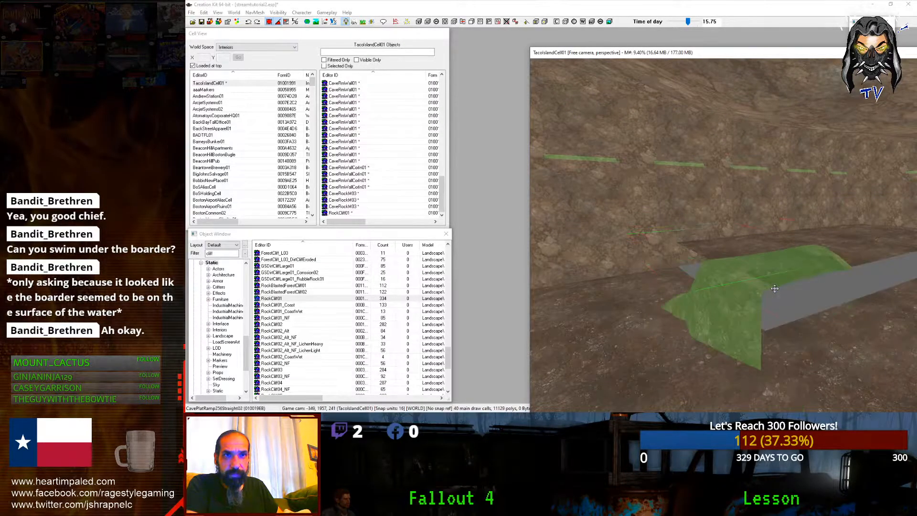
Step: Replace it with the CavePlatRamp512CurveL ramp, rotate it, shift it left and sink it into the floor
{"action": "key", "text": "ctrl+Right"}
{"action": "right_click_drag", "start_coordinate": [775, 289], "coordinate": [803, 289]}
{"action": "left_click_drag", "start_coordinate": [777, 288], "coordinate": [683, 270]}
{"action": "middle_click_drag", "start_coordinate": [588, 248], "coordinate": [628, 242], "text": "shift"}
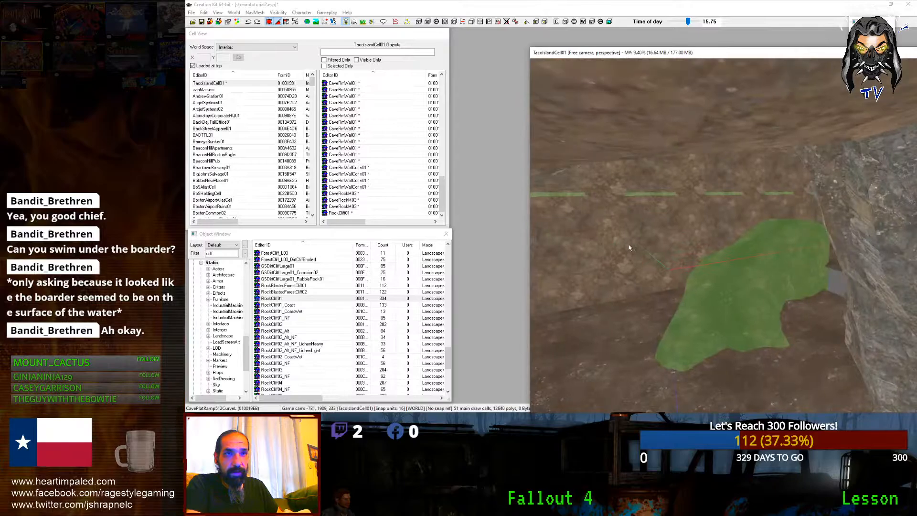
{"action": "left_click_drag", "start_coordinate": [732, 267], "coordinate": [731, 286]}
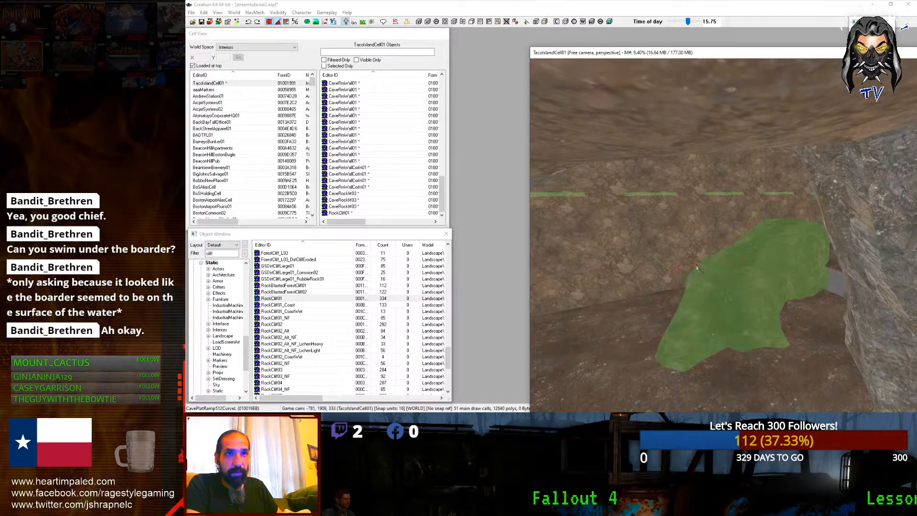
{"action": "scroll", "coordinate": [698, 269], "scroll_direction": "down", "scroll_amount": 1, "text": "shift"}
{"action": "scroll", "coordinate": [699, 268], "scroll_direction": "down", "scroll_amount": 1, "text": "shift"}
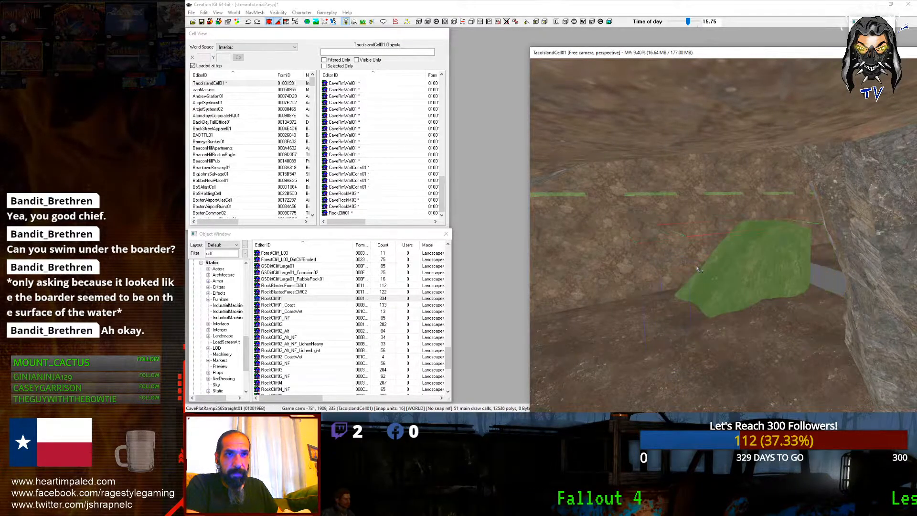
{"action": "scroll", "coordinate": [698, 269], "scroll_direction": "down", "scroll_amount": 1, "text": "shift"}
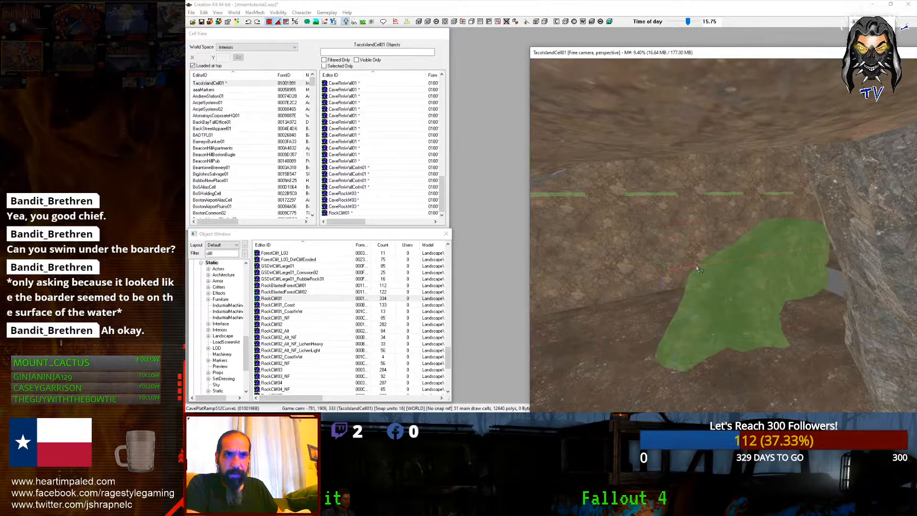
{"action": "scroll", "coordinate": [698, 269], "scroll_direction": "down", "scroll_amount": 1, "text": "shift"}
{"action": "scroll", "coordinate": [699, 269], "scroll_direction": "down", "scroll_amount": 1, "text": "shift"}
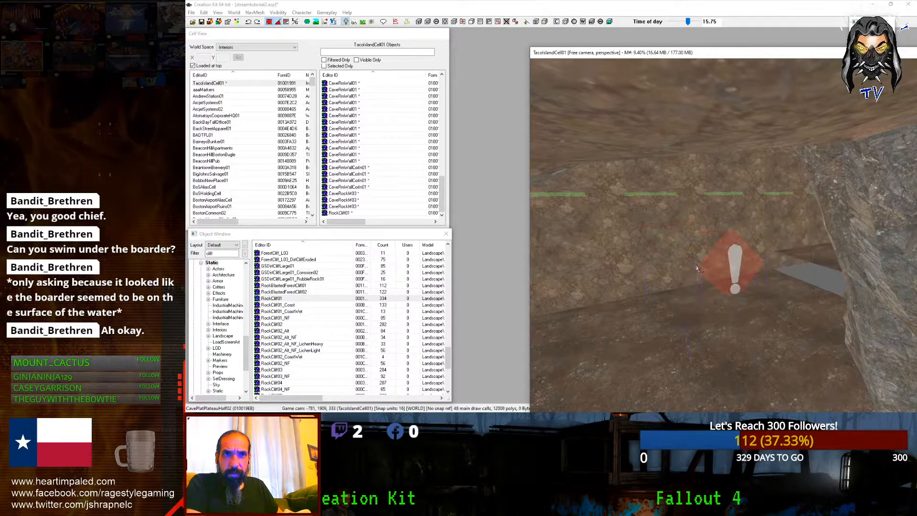
Step: Turn and move the platform piece right so it covers the gap in the floor
{"action": "middle_click_drag", "start_coordinate": [698, 269], "coordinate": [659, 265], "text": "shift"}
{"action": "right_click_drag", "start_coordinate": [659, 266], "coordinate": [665, 265]}
{"action": "left_click_drag", "start_coordinate": [616, 281], "coordinate": [692, 299]}
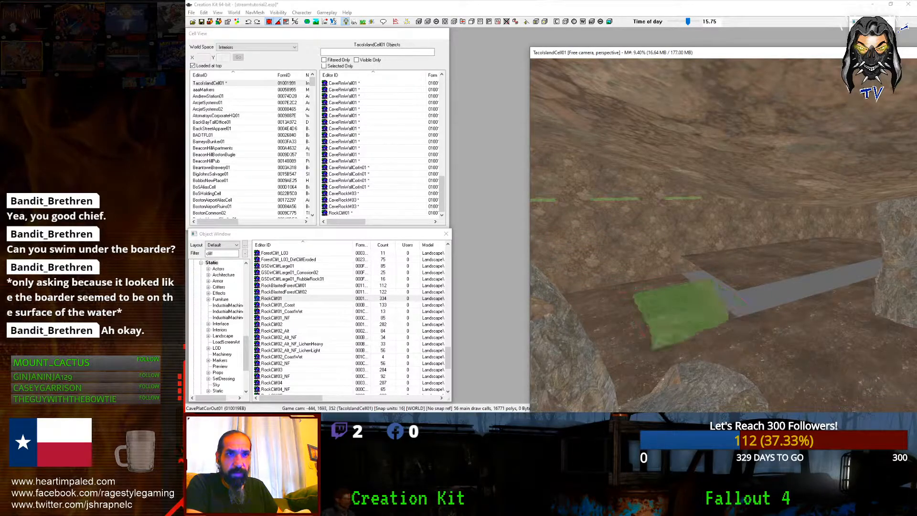
{"action": "scroll", "coordinate": [692, 299], "scroll_direction": "up", "scroll_amount": 3}
{"action": "right_click_drag", "start_coordinate": [692, 306], "coordinate": [698, 306]}
{"action": "mouse_move", "coordinate": [693, 308]}
{"action": "left_mouse_down"}
{"action": "mouse_move", "coordinate": [712, 302]}
{"action": "mouse_move", "coordinate": [686, 297]}
{"action": "left_mouse_up"}
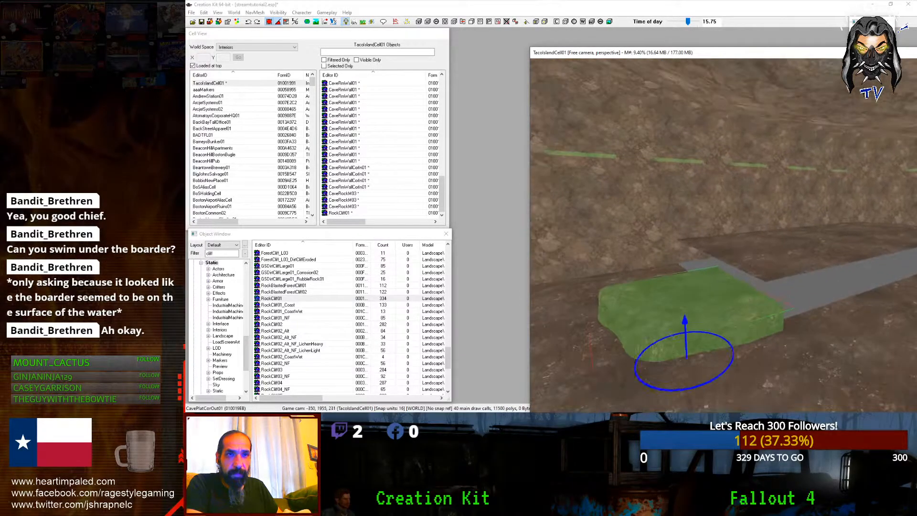
{"action": "right_click_drag", "start_coordinate": [686, 297], "coordinate": [690, 298]}
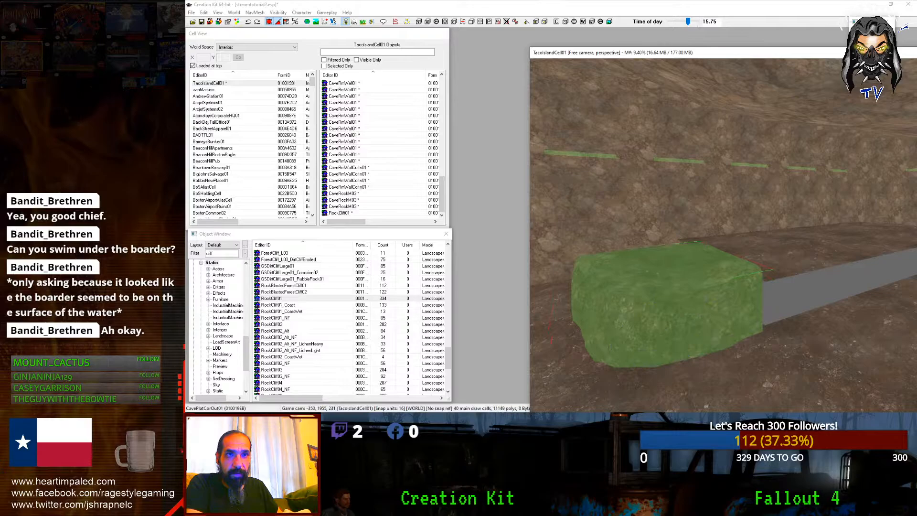
{"action": "middle_click_drag", "start_coordinate": [696, 281], "coordinate": [732, 300], "text": "shift"}
Step: Keep CavePlatCorOut01 flat, turn it, settle it against the wall and shift it down-right
{"action": "key", "text": "2"}
{"action": "right_click_drag", "start_coordinate": [733, 300], "coordinate": [779, 300]}
{"action": "key", "text": "ctrl+z"}
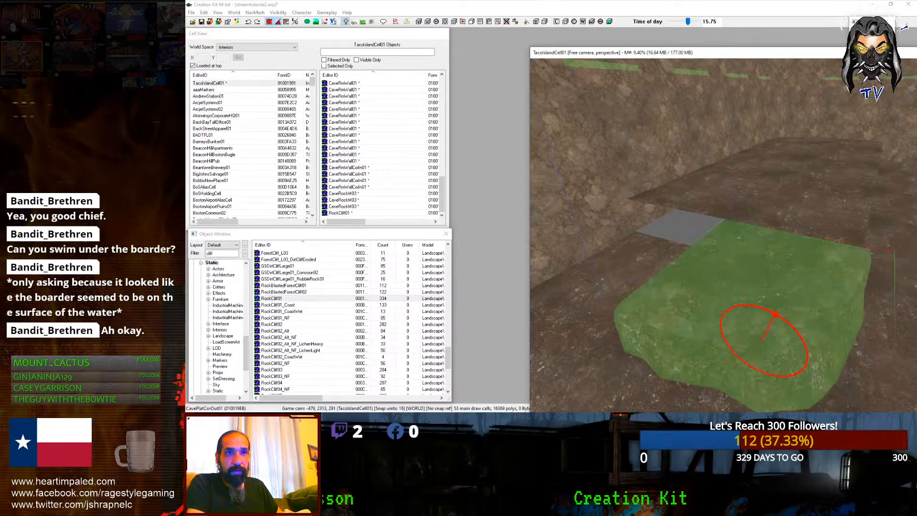
{"action": "right_click_drag", "start_coordinate": [755, 330], "coordinate": [821, 329]}
{"action": "left_click_drag", "start_coordinate": [790, 309], "coordinate": [659, 284]}
{"action": "middle_click_drag", "start_coordinate": [659, 285], "coordinate": [743, 309], "text": "shift"}
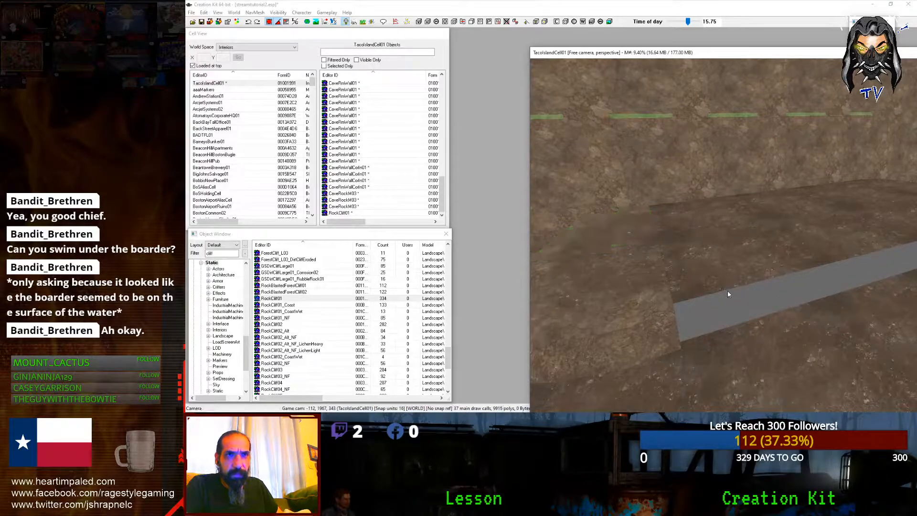
{"action": "left_click", "coordinate": [645, 287]}
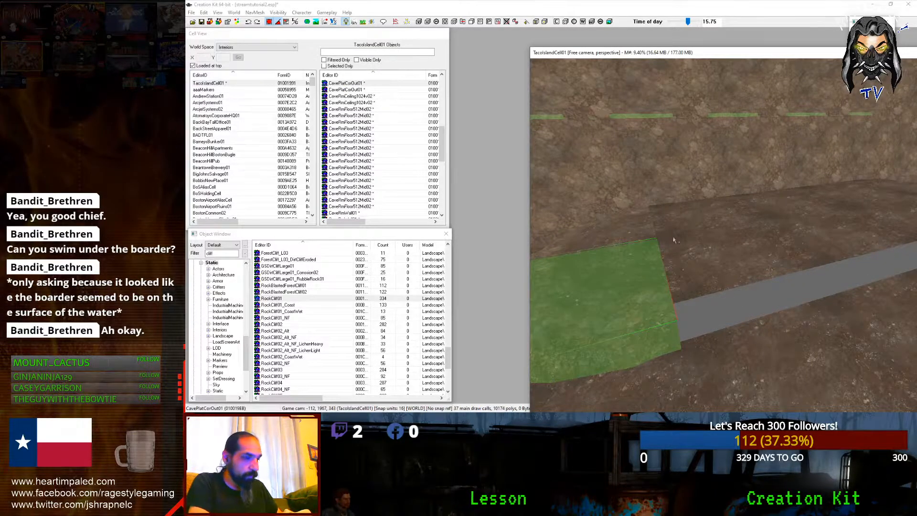
{"action": "left_click_drag", "start_coordinate": [635, 296], "coordinate": [867, 382]}
{"action": "scroll", "coordinate": [866, 381], "scroll_direction": "down", "scroll_amount": 4}
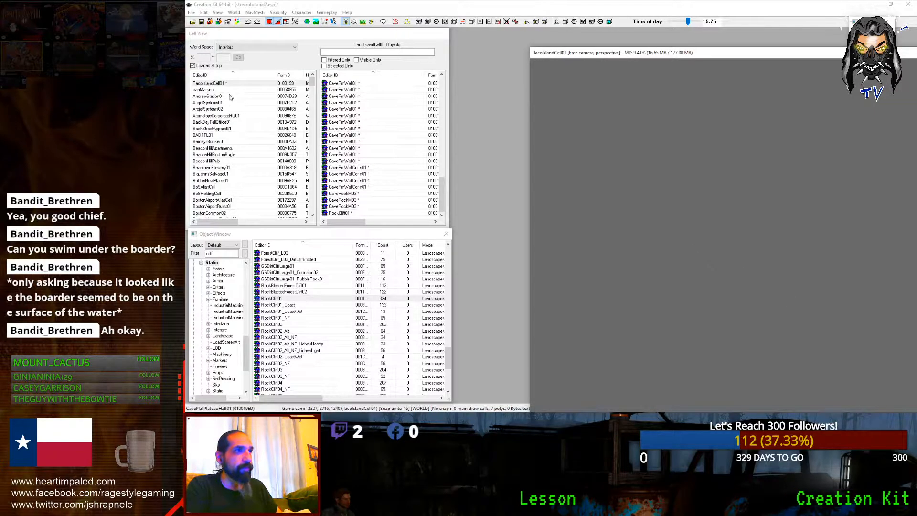
Step: Reload TacoIslandCell01 and slide the CavePlat02 platform block slightly right
{"action": "double_click", "coordinate": [209, 83]}
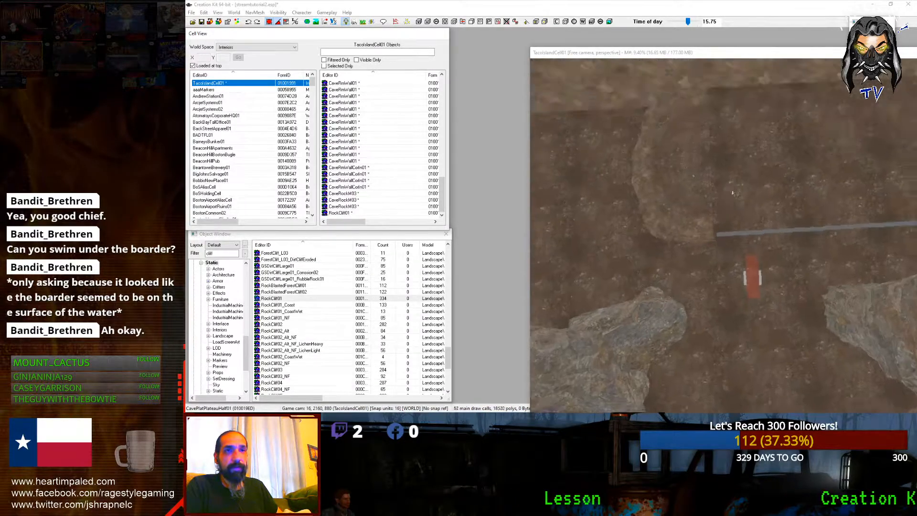
{"action": "middle_click_drag", "start_coordinate": [733, 193], "coordinate": [769, 190], "text": "shift"}
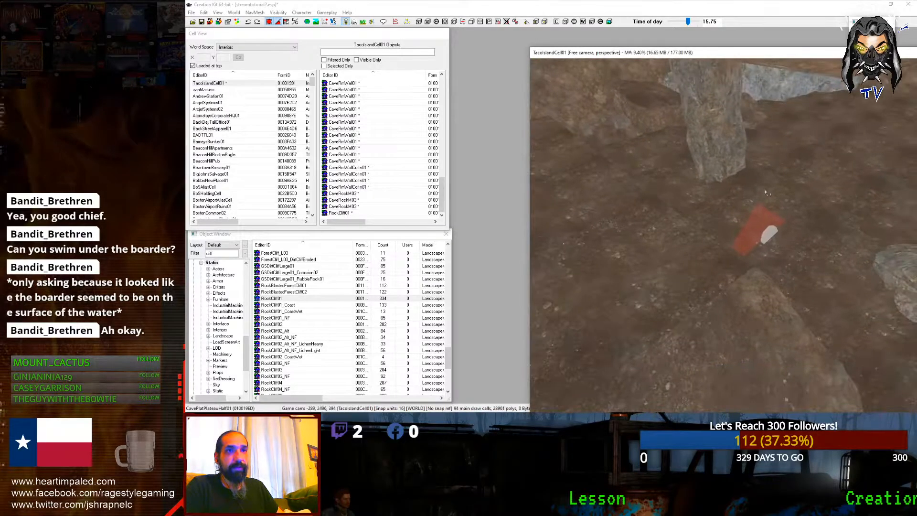
{"action": "left_click", "coordinate": [753, 235]}
{"action": "middle_click_drag", "start_coordinate": [753, 234], "coordinate": [721, 231], "text": "shift"}
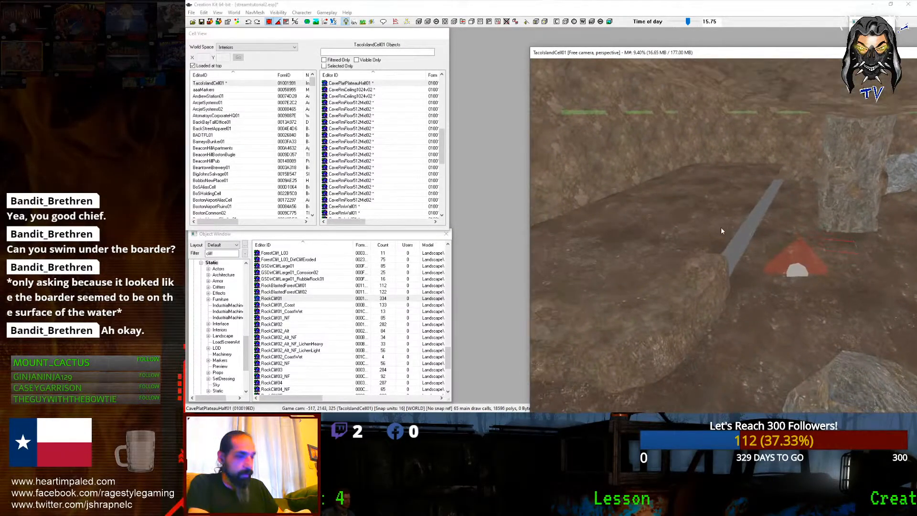
{"action": "left_click", "coordinate": [753, 252]}
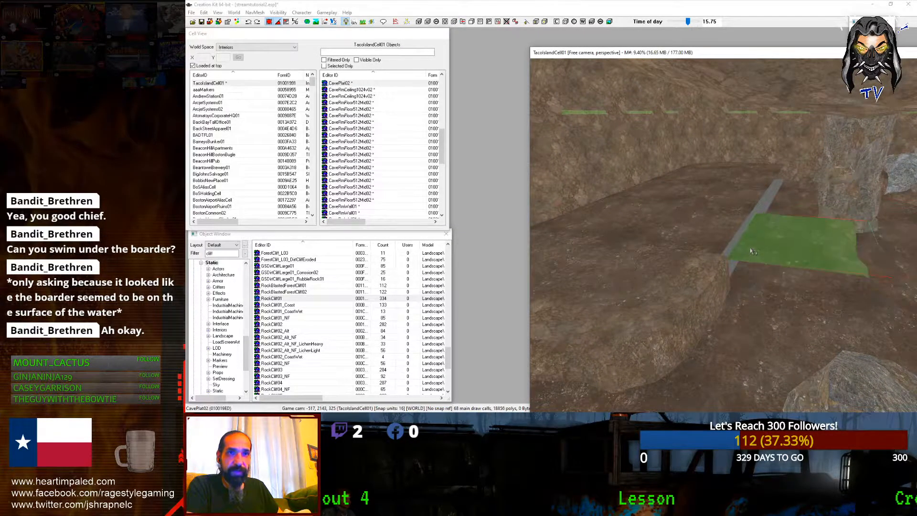
{"action": "middle_click_drag", "start_coordinate": [723, 255], "coordinate": [681, 263], "text": "shift"}
{"action": "scroll", "coordinate": [692, 260], "scroll_direction": "up", "scroll_amount": 5}
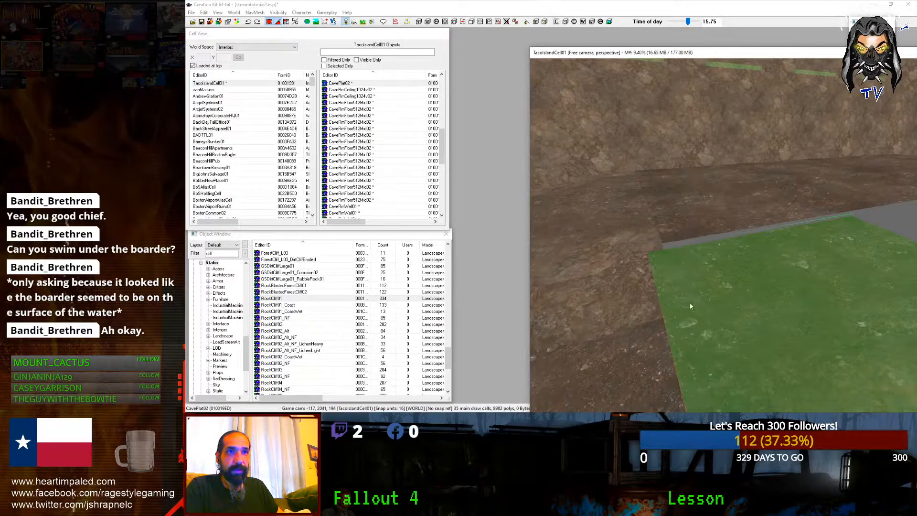
{"action": "scroll", "coordinate": [691, 307], "scroll_direction": "down", "scroll_amount": 4}
{"action": "left_click_drag", "start_coordinate": [649, 193], "coordinate": [660, 200]}
{"action": "key", "text": "d"}
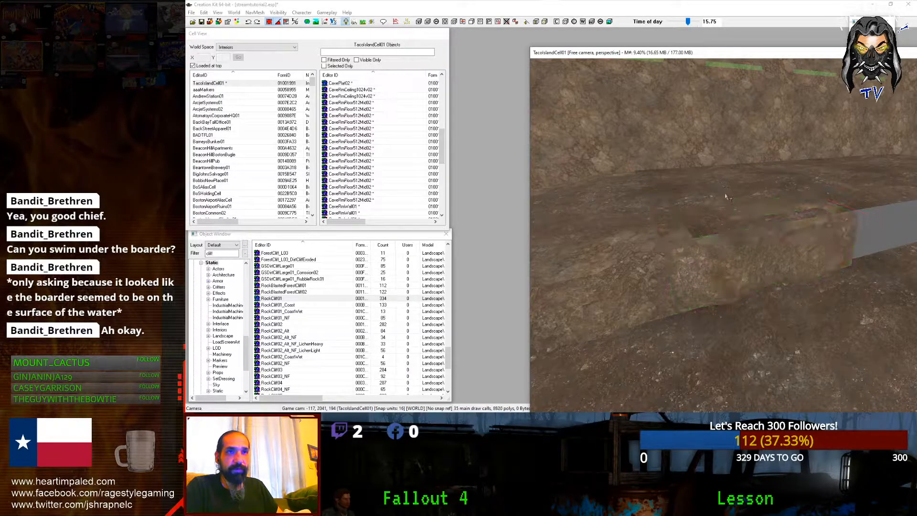
Step: Move the two floor pieces beside the platform left and raise them slightly
{"action": "left_click", "coordinate": [721, 181]}
{"action": "middle_click_drag", "start_coordinate": [721, 182], "coordinate": [712, 190]}
{"action": "left_click", "coordinate": [818, 183], "text": "ctrl"}
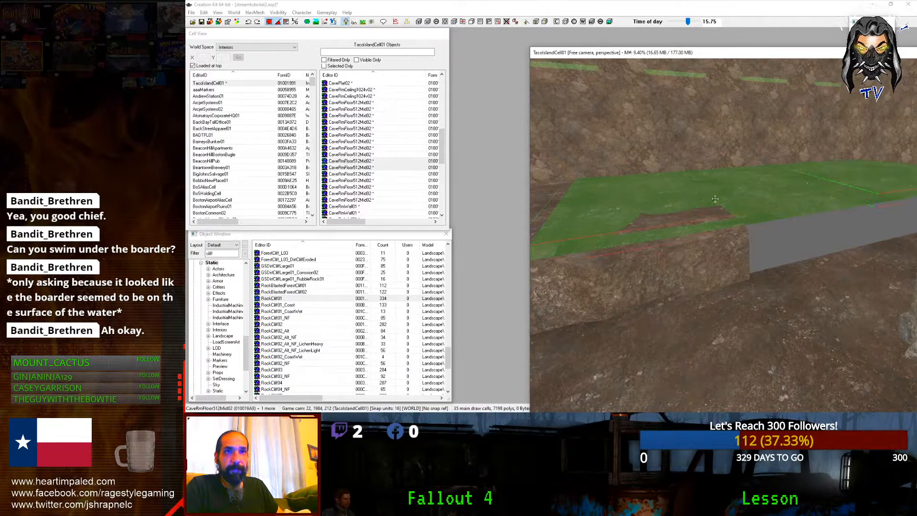
{"action": "left_click_drag", "start_coordinate": [818, 183], "coordinate": [805, 187]}
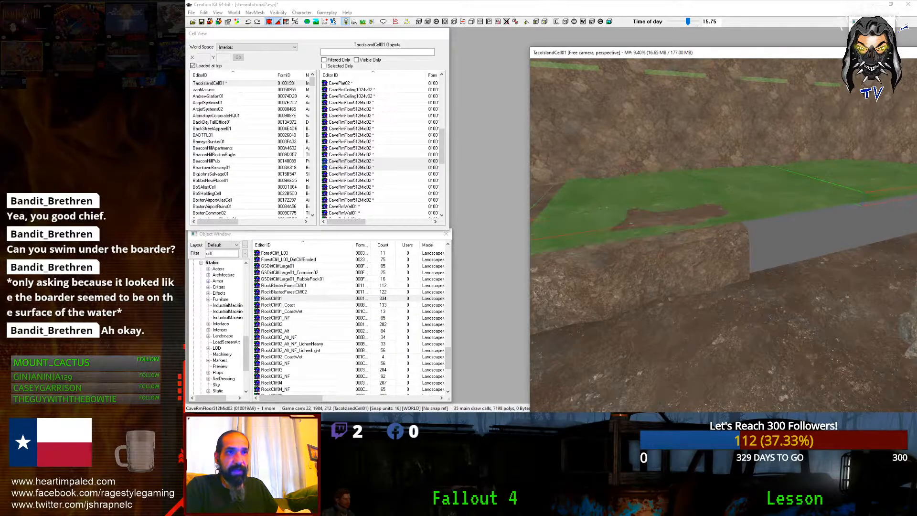
{"action": "key", "text": "z"}
{"action": "left_click_drag", "start_coordinate": [805, 188], "coordinate": [812, 184]}
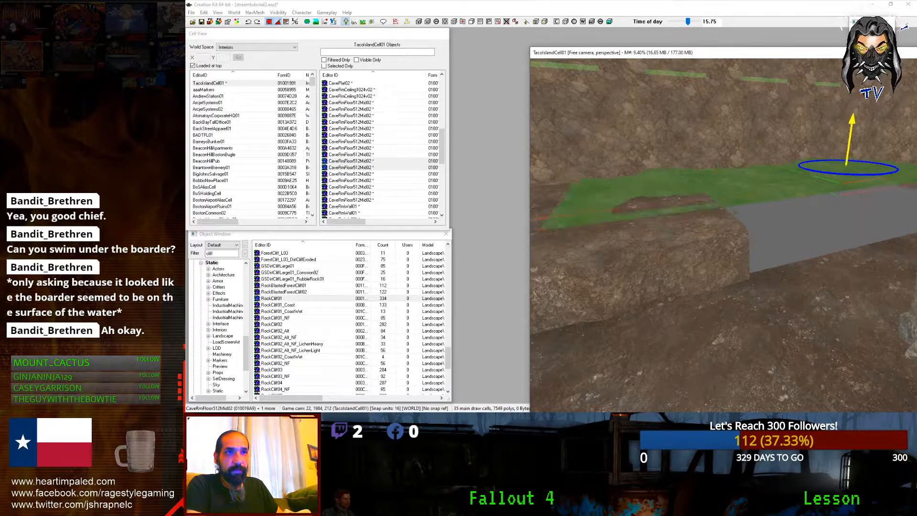
Step: Duplicate the CavePlat02 platform block and slide the copy far along the X axis
{"action": "left_click", "coordinate": [665, 249]}
{"action": "scroll", "coordinate": [665, 249], "scroll_direction": "down", "scroll_amount": 4}
{"action": "middle_click_drag", "start_coordinate": [664, 249], "coordinate": [641, 257], "text": "shift"}
{"action": "scroll", "coordinate": [641, 257], "scroll_direction": "up", "scroll_amount": 3}
{"action": "scroll", "coordinate": [640, 257], "scroll_direction": "down", "scroll_amount": 1}
{"action": "key", "text": "ctrl+d"}
{"action": "key", "text": "x"}
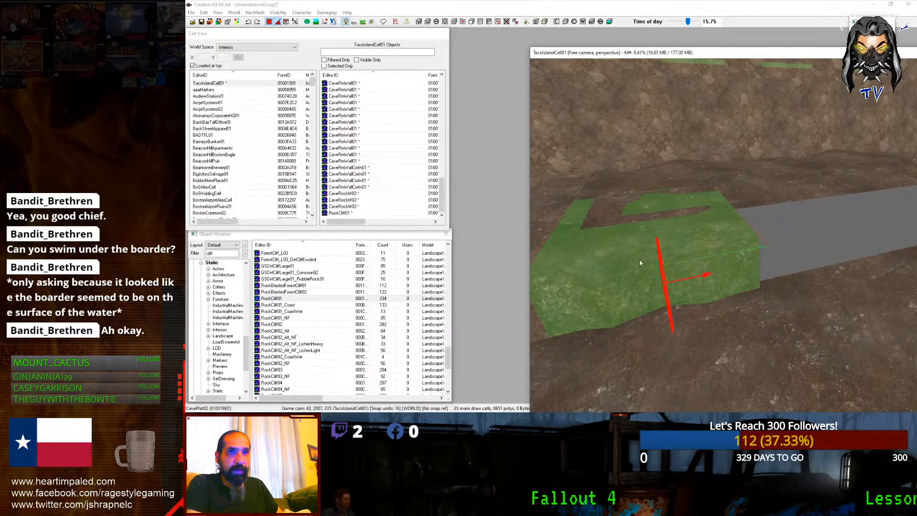
{"action": "left_click_drag", "start_coordinate": [640, 262], "coordinate": [850, 244]}
Step: Move the two extra platform blocks right, delete them, and select another floor piece
{"action": "middle_click_drag", "start_coordinate": [795, 256], "coordinate": [592, 260], "text": "shift"}
{"action": "left_click", "coordinate": [596, 258], "text": "ctrl"}
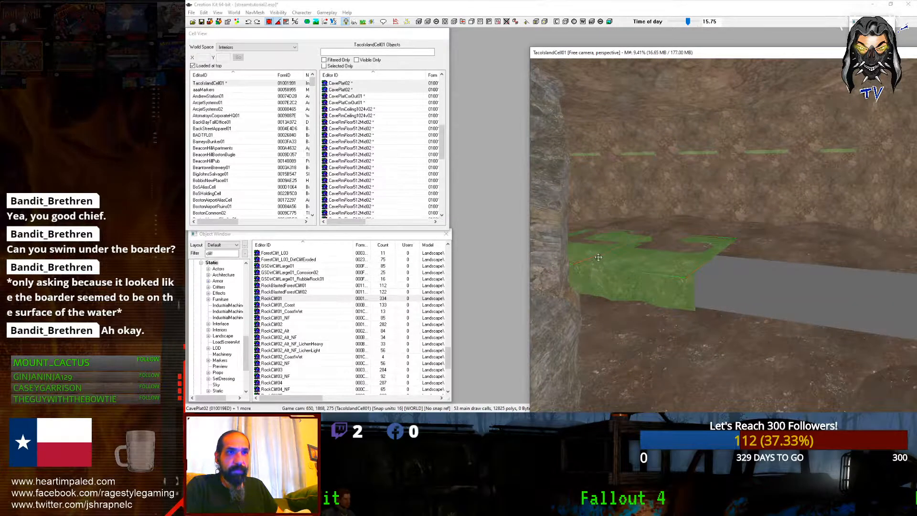
{"action": "left_click_drag", "start_coordinate": [607, 259], "coordinate": [758, 260]}
{"action": "middle_click_drag", "start_coordinate": [758, 261], "coordinate": [716, 271], "text": "shift"}
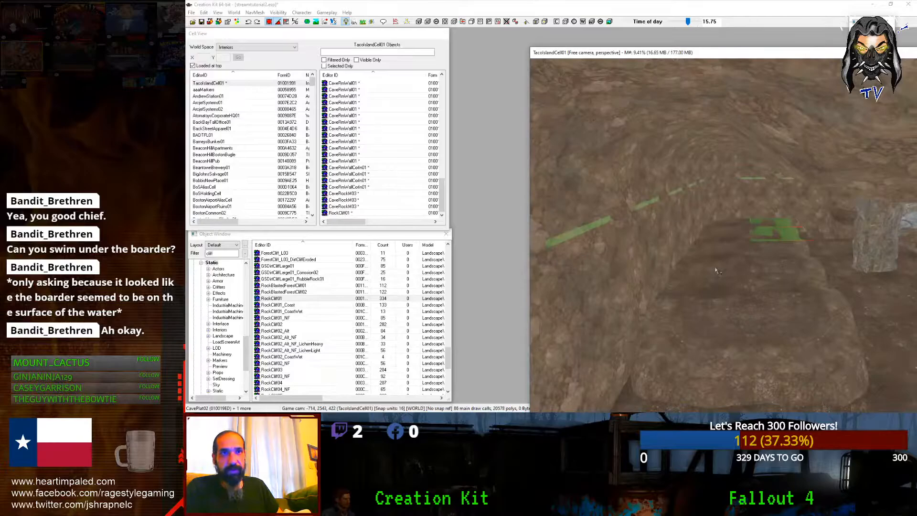
{"action": "key", "text": "Delete"}
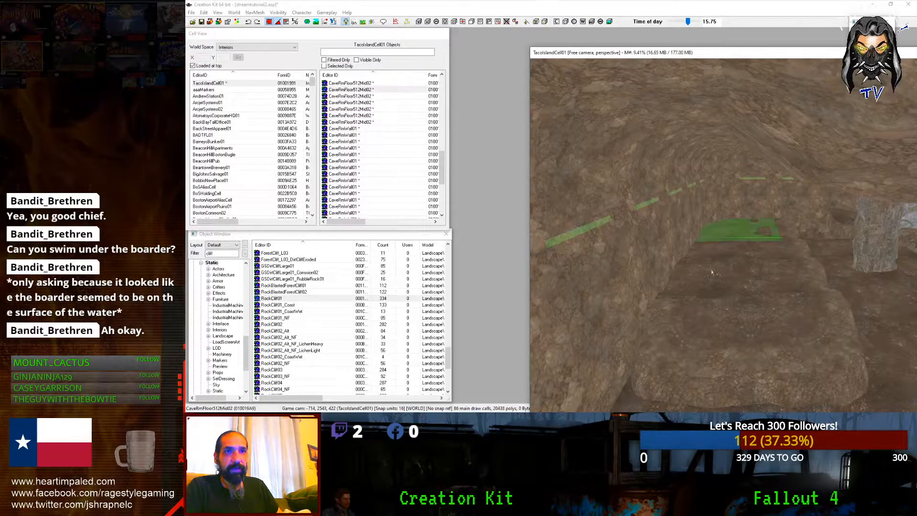
{"action": "left_click", "coordinate": [712, 272], "text": "ctrl"}
{"action": "scroll", "coordinate": [729, 266], "scroll_direction": "up", "scroll_amount": 3}
{"action": "left_click_drag", "start_coordinate": [726, 273], "coordinate": [681, 270]}
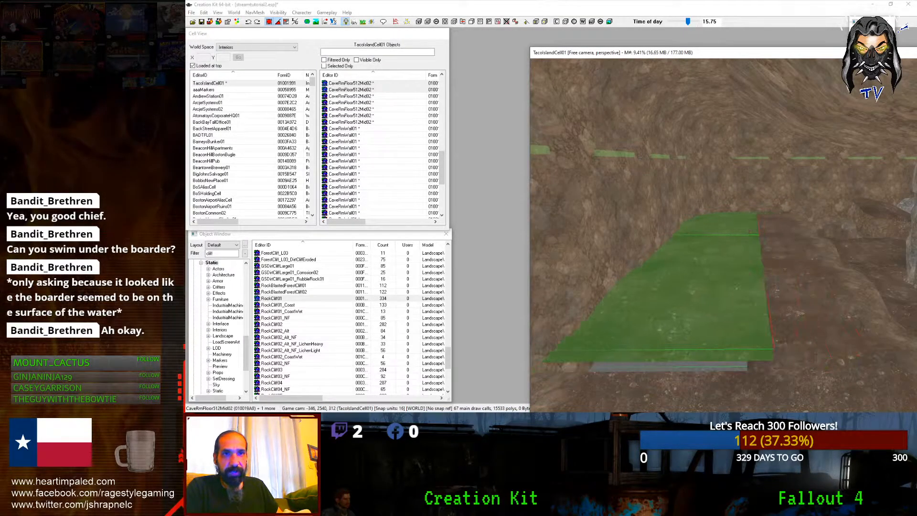
{"action": "key", "text": "d"}
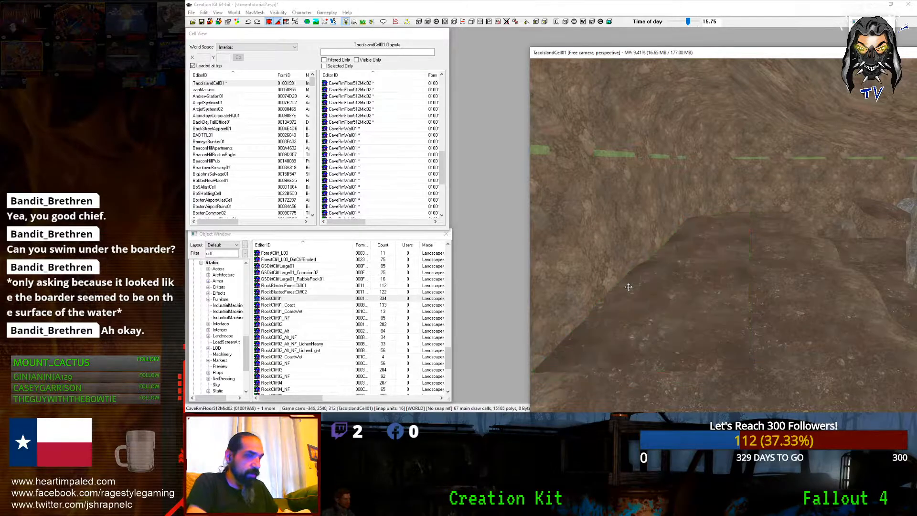
{"action": "key", "text": "shift"}
{"action": "key", "text": "shift"}
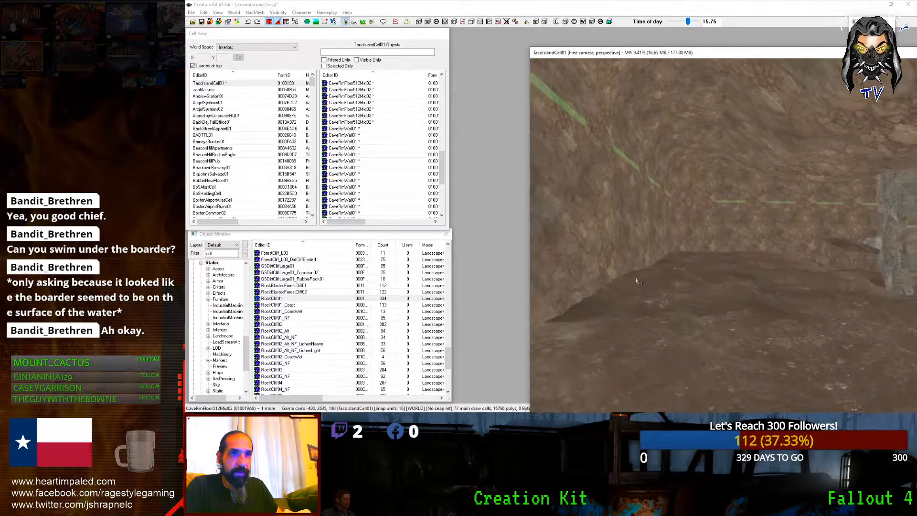
{"action": "key", "text": "shift"}
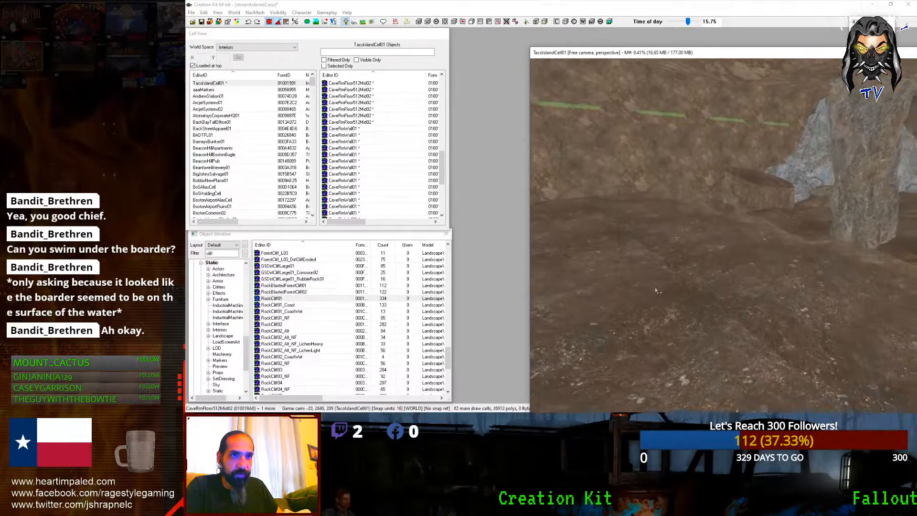
{"action": "key", "text": "shift"}
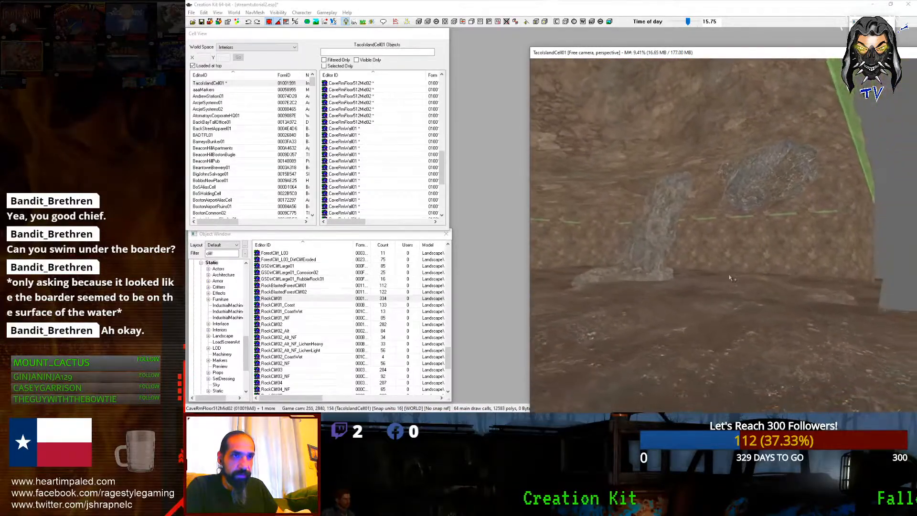
{"action": "key", "text": "shift"}
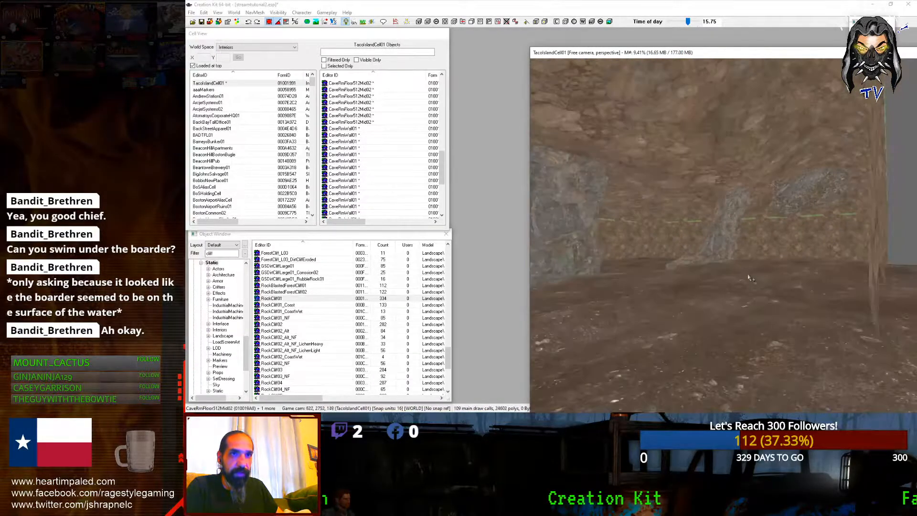
{"action": "key", "text": "shift"}
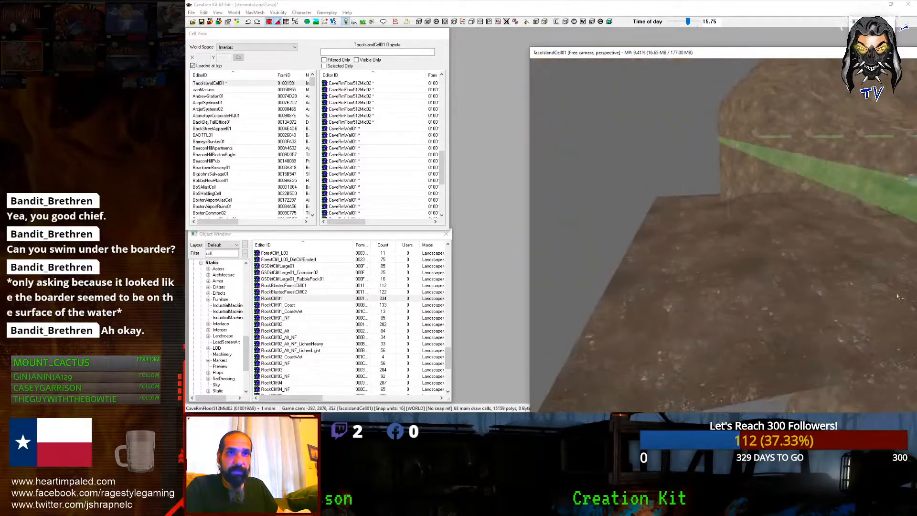
{"action": "key", "text": "shift"}
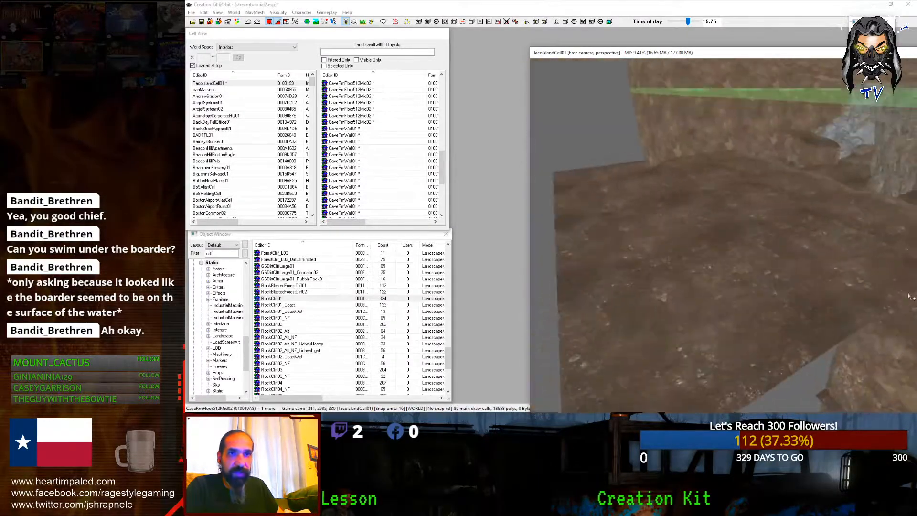
{"action": "key", "text": "shift"}
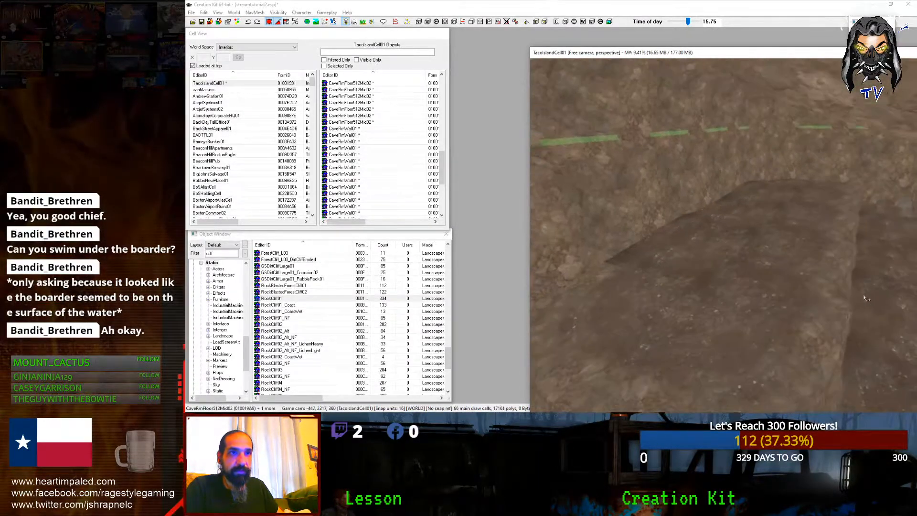
{"action": "key", "text": "shift"}
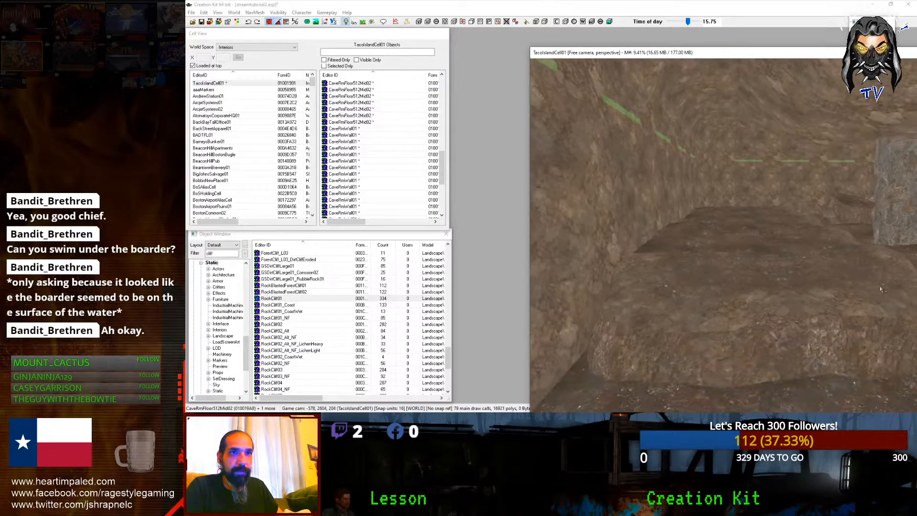
{"action": "key", "text": "shift"}
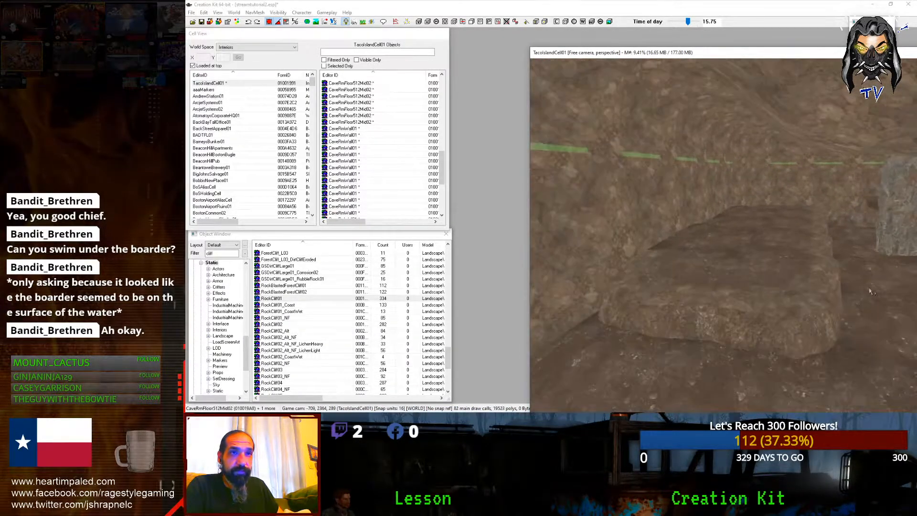
{"action": "key", "text": "shift"}
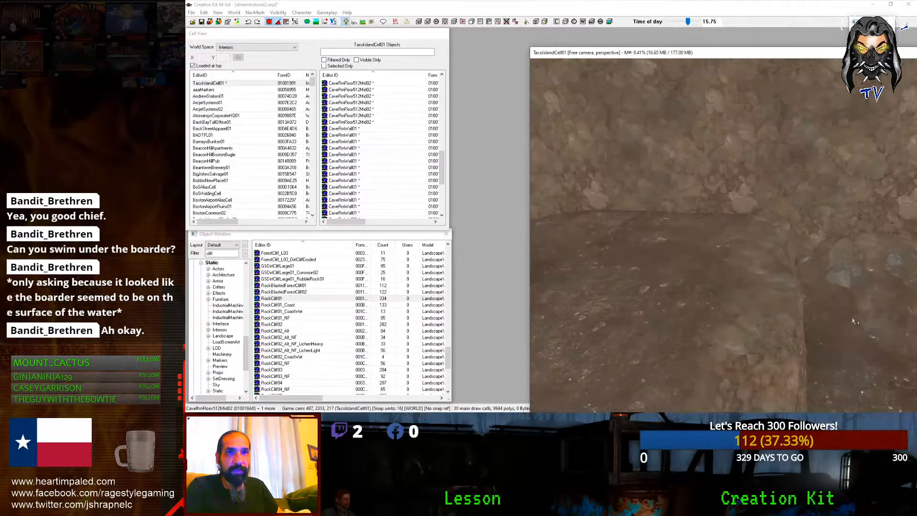
Step: Paste a RockCliff01 onto the CaveMoundRocksMed03 mound and sink it vertically into the mound
{"action": "left_click", "coordinate": [821, 274]}
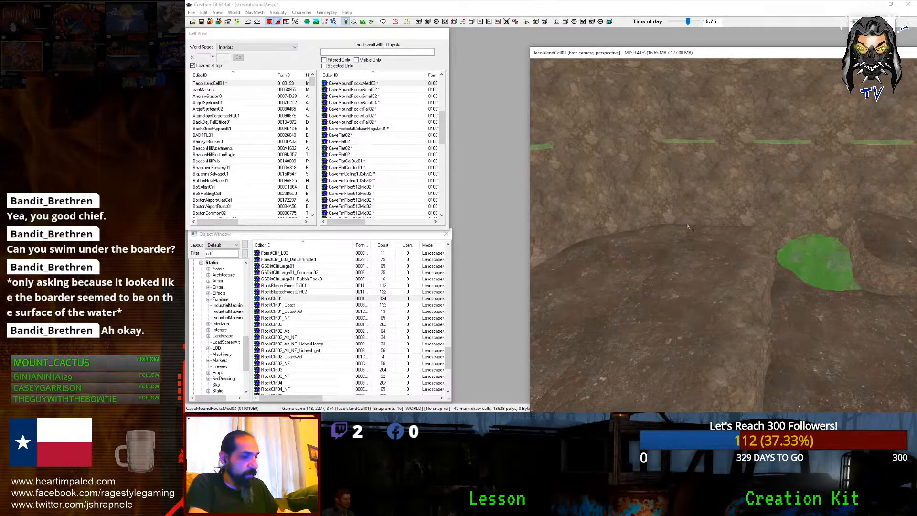
{"action": "key", "text": "ctrl+v"}
{"action": "key", "text": "z"}
{"action": "mouse_move", "coordinate": [659, 250]}
{"action": "left_mouse_down"}
{"action": "mouse_move", "coordinate": [659, 270]}
{"action": "mouse_move", "coordinate": [659, 261]}
{"action": "left_mouse_up"}
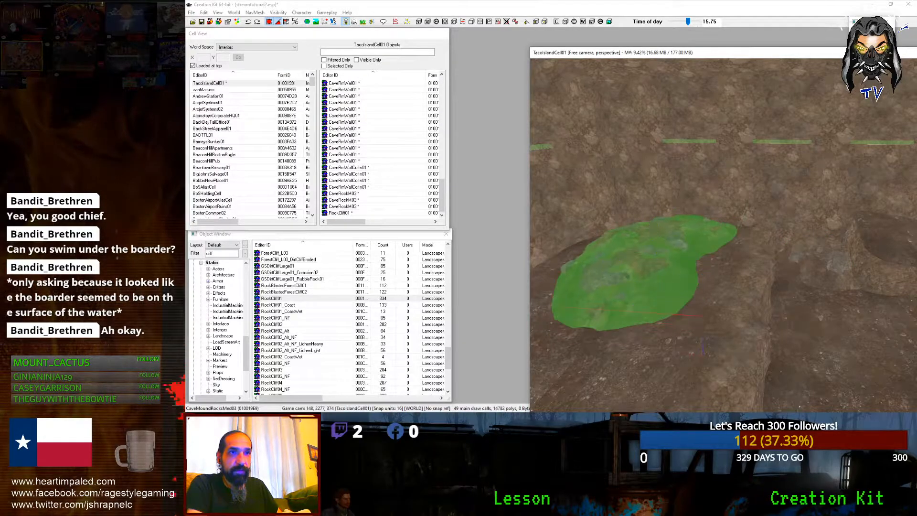
{"action": "key", "text": "d"}
{"action": "key", "text": "shift"}
Step: Delete the rock mound, then paste a CaveMoundRocksMed03 copy lowered into the floor, rotated and shifted left
{"action": "left_click", "coordinate": [668, 262]}
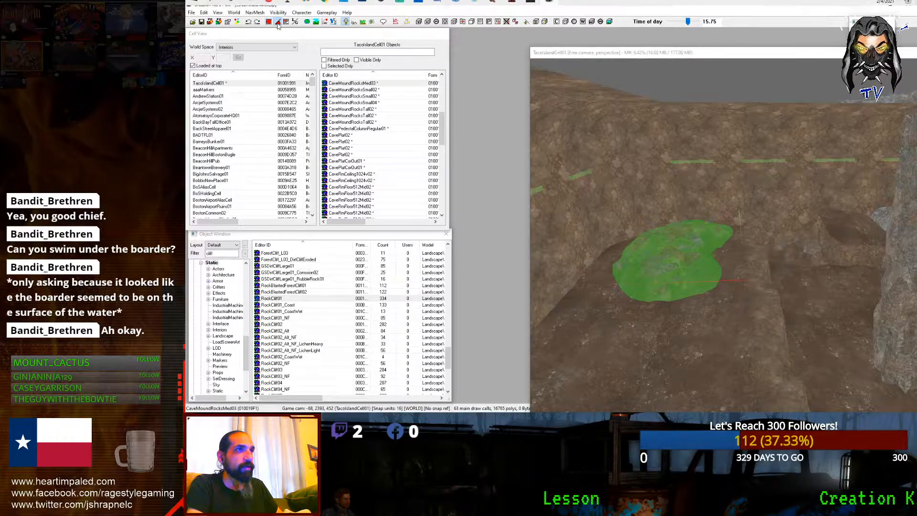
{"action": "key", "text": "Delete"}
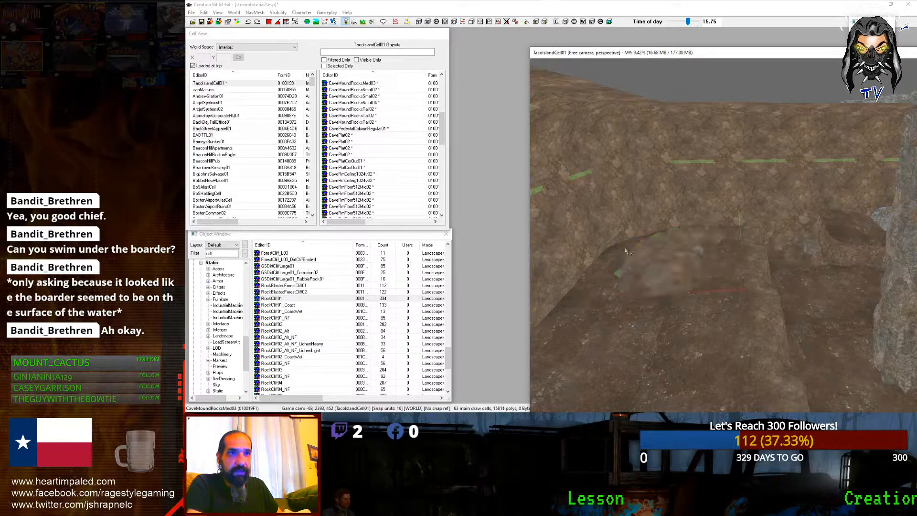
{"action": "key", "text": "shift"}
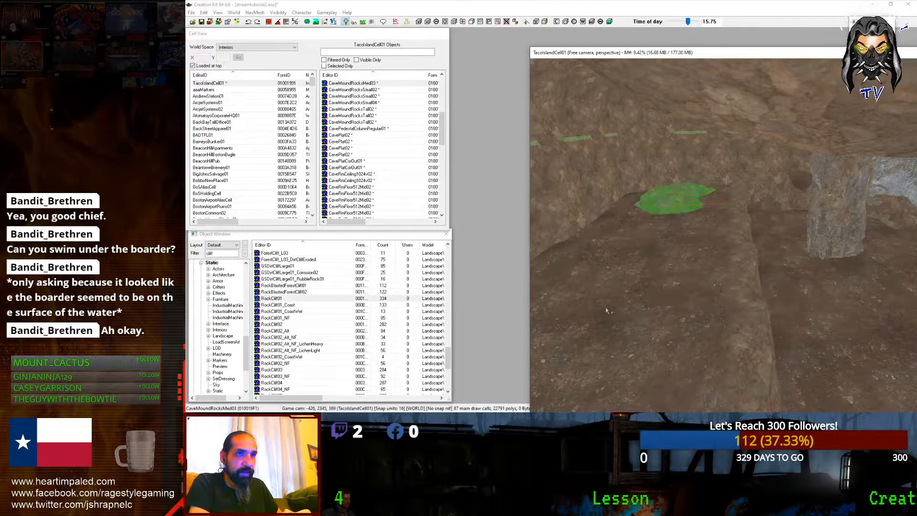
{"action": "key", "text": "ctrl+v"}
{"action": "key", "text": "shift"}
{"action": "left_click_drag", "start_coordinate": [615, 303], "coordinate": [622, 296]}
{"action": "right_click_drag", "start_coordinate": [634, 279], "coordinate": [648, 279]}
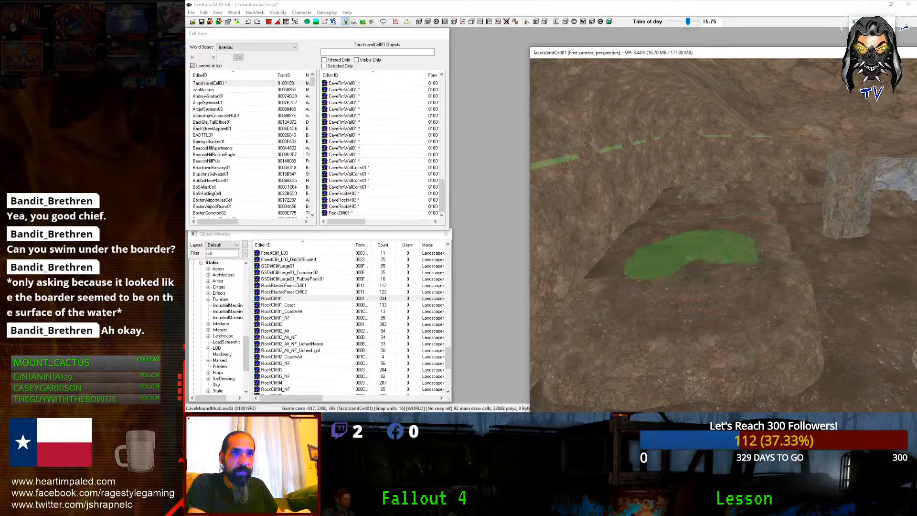
{"action": "left_click_drag", "start_coordinate": [663, 276], "coordinate": [604, 283]}
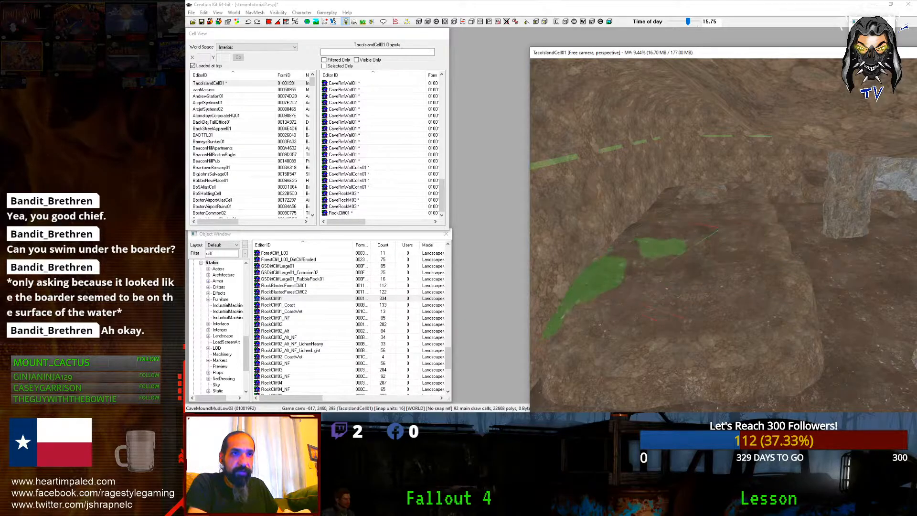
{"action": "key", "text": "d"}
Step: Reposition the larger cave mound floor piece and rotate it back into the wall
{"action": "middle_click_drag", "start_coordinate": [604, 283], "coordinate": [572, 283]}
{"action": "scroll", "coordinate": [572, 283], "scroll_direction": "down", "scroll_amount": 2}
{"action": "left_click", "coordinate": [689, 245]}
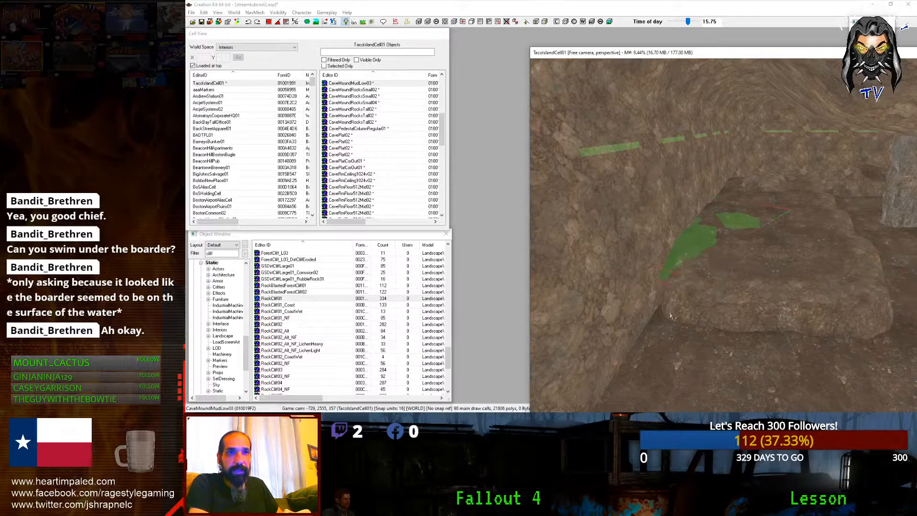
{"action": "left_click", "coordinate": [660, 324]}
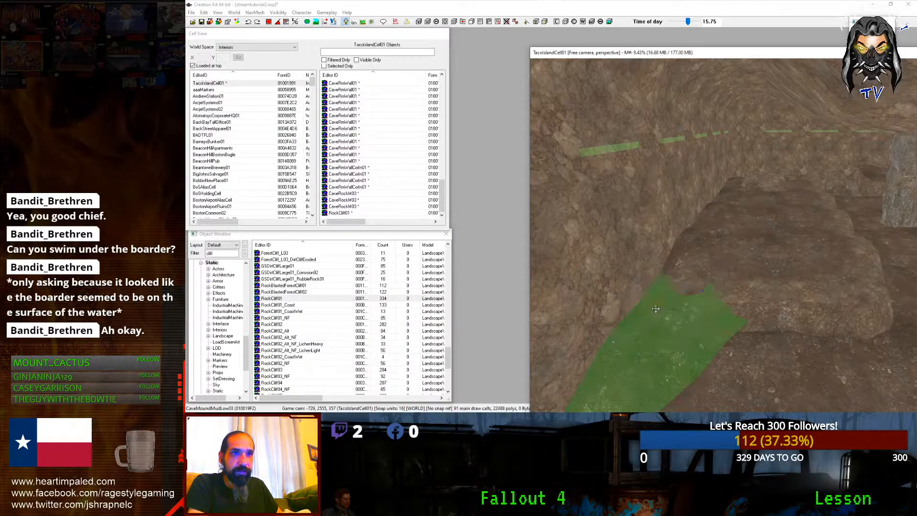
{"action": "mouse_move", "coordinate": [656, 309]}
{"action": "left_mouse_down"}
{"action": "mouse_move", "coordinate": [666, 385]}
{"action": "mouse_move", "coordinate": [664, 306]}
{"action": "left_mouse_up"}
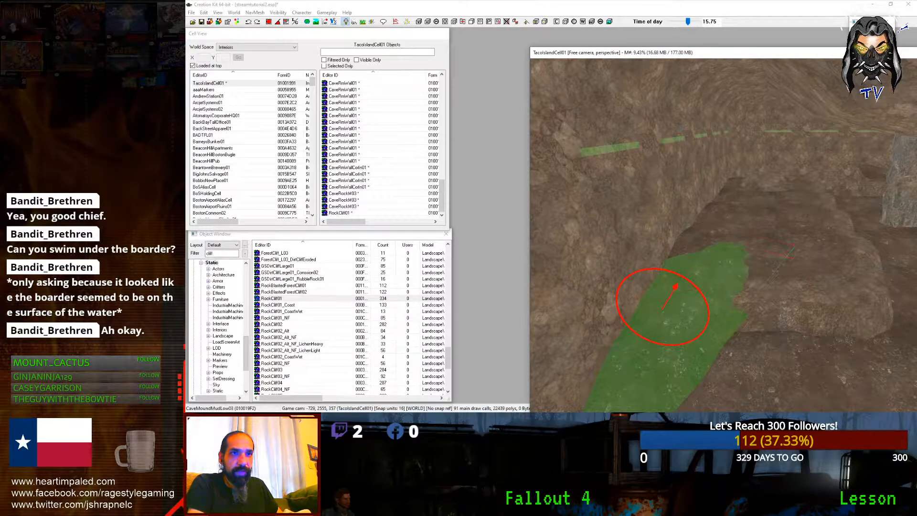
{"action": "right_click_drag", "start_coordinate": [664, 307], "coordinate": [642, 309]}
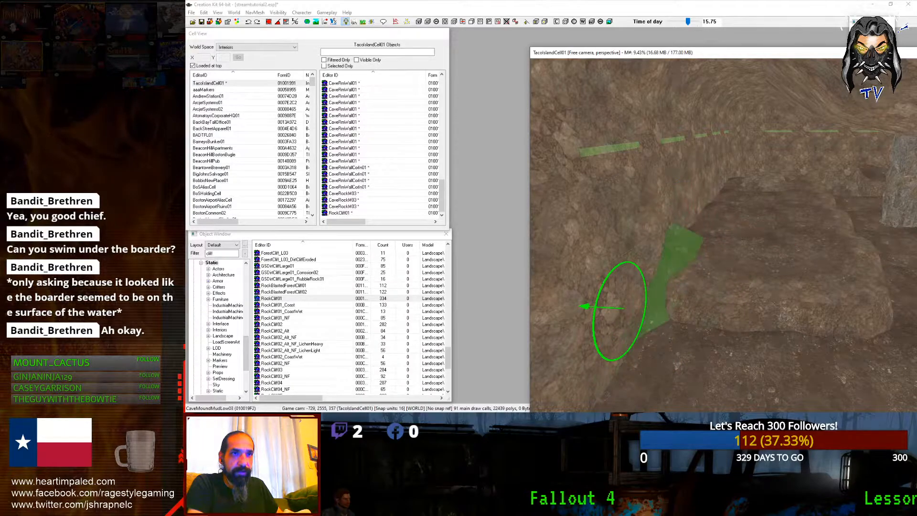
{"action": "key", "text": "d"}
Step: Check the cave wall from another angle and save the cell with Ctrl+S
{"action": "middle_click_drag", "start_coordinate": [614, 310], "coordinate": [581, 299], "text": "shift"}
{"action": "scroll", "coordinate": [581, 299], "scroll_direction": "down", "scroll_amount": 5}
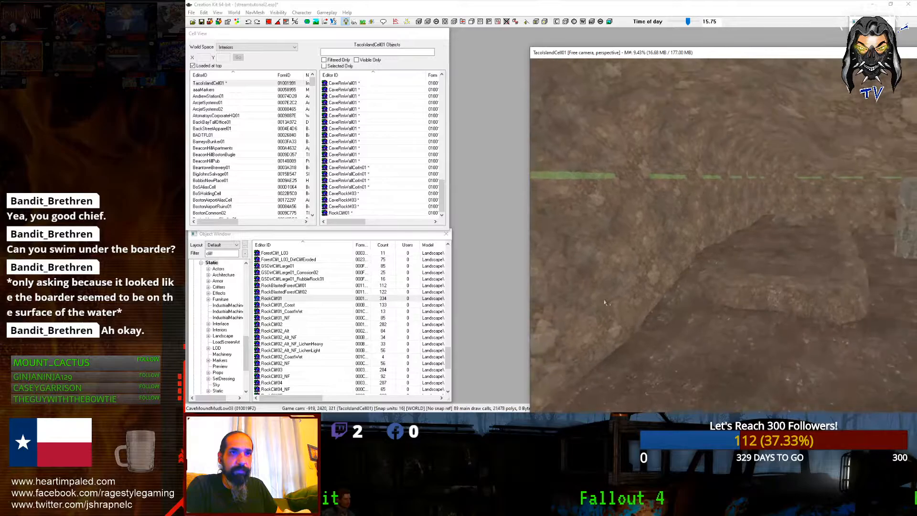
{"action": "scroll", "coordinate": [579, 299], "scroll_direction": "down", "scroll_amount": 1}
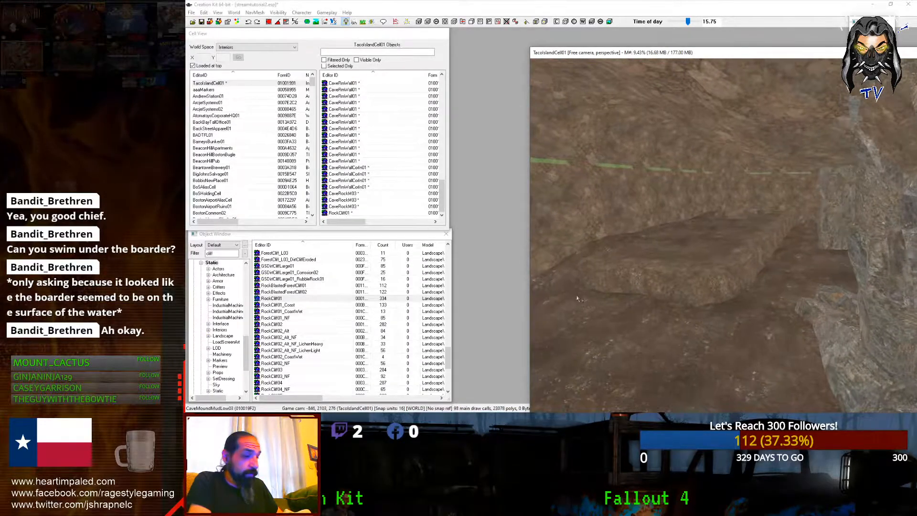
{"action": "middle_click_drag", "start_coordinate": [577, 298], "coordinate": [617, 295], "text": "shift"}
{"action": "key", "text": "ctrl+s"}
Step: Select the CavePlat02 slab and filter the Object Window for 'pallet'
{"action": "left_click", "coordinate": [648, 270]}
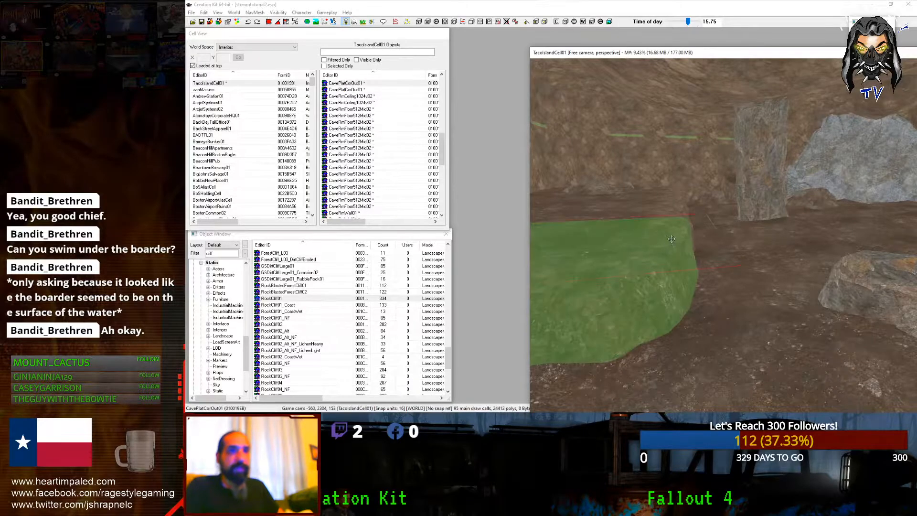
{"action": "left_click", "coordinate": [668, 212]}
{"action": "middle_click_drag", "start_coordinate": [659, 210], "coordinate": [605, 225], "text": "shift"}
{"action": "scroll", "coordinate": [648, 223], "scroll_direction": "down", "scroll_amount": 3}
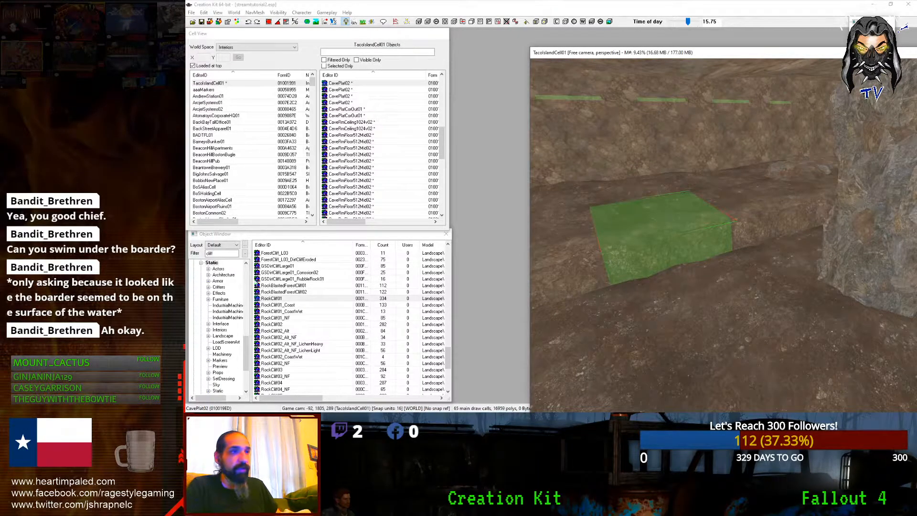
{"action": "left_click", "coordinate": [229, 254]}
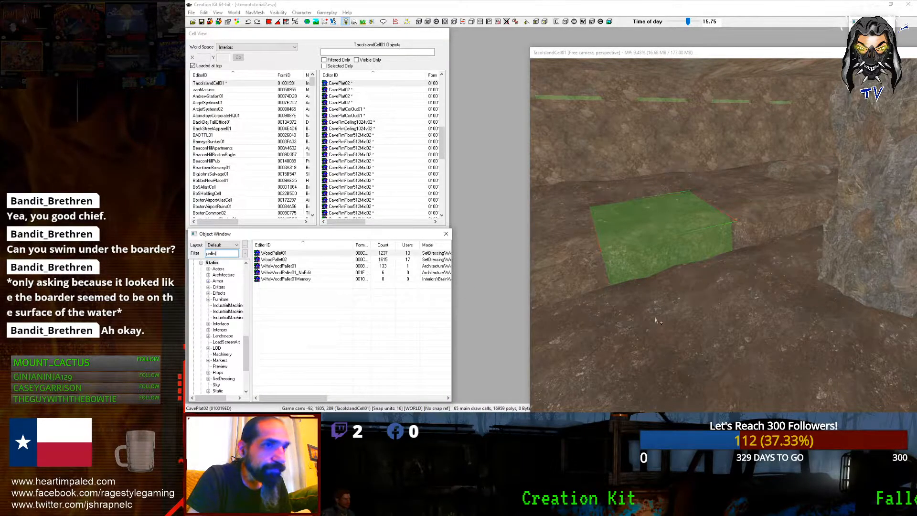
Step: Place a WoodPallet01 on the cave floor, turn it, and sink it partly into the ground
{"action": "left_click_drag", "start_coordinate": [657, 321], "coordinate": [658, 321]}
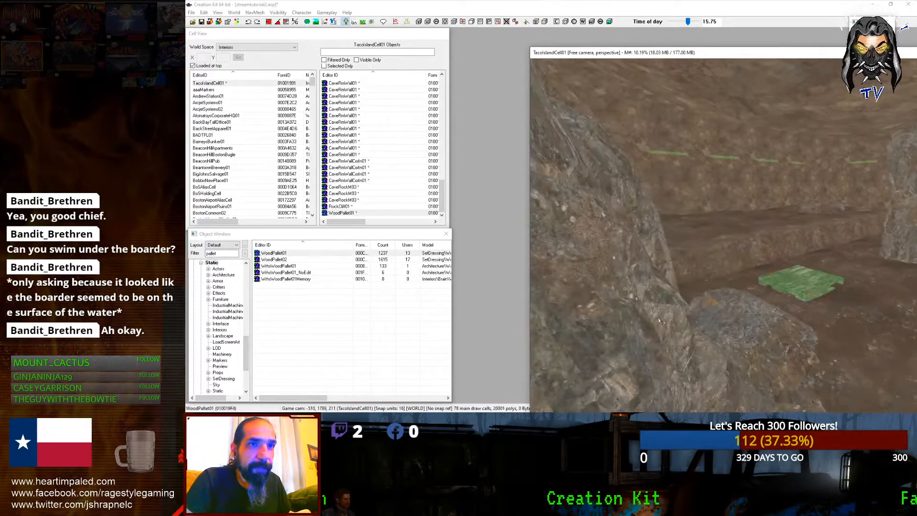
{"action": "scroll", "coordinate": [662, 321], "scroll_direction": "up", "scroll_amount": 4}
{"action": "key", "text": "shift"}
{"action": "right_click_drag", "start_coordinate": [640, 311], "coordinate": [621, 311]}
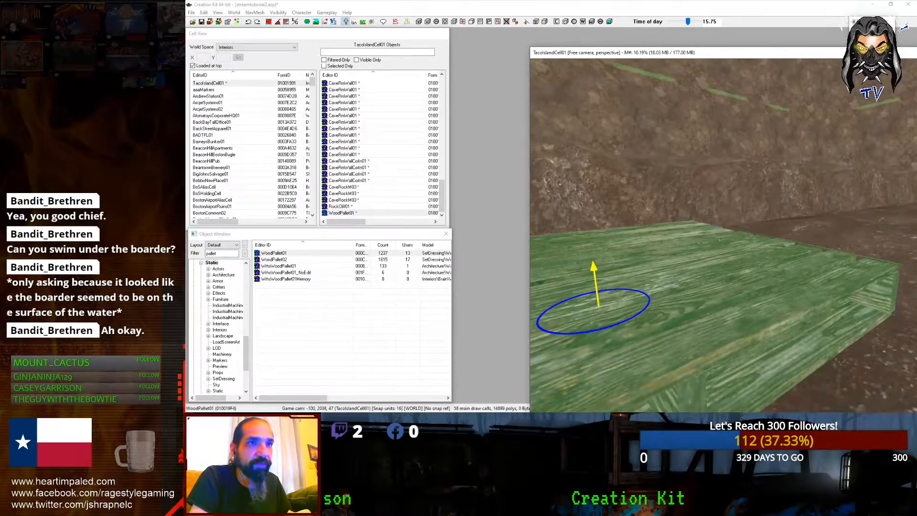
{"action": "scroll", "coordinate": [701, 246], "scroll_direction": "down", "scroll_amount": 5}
{"action": "scroll", "coordinate": [701, 246], "scroll_direction": "up", "scroll_amount": 5}
{"action": "scroll", "coordinate": [702, 246], "scroll_direction": "down", "scroll_amount": 2}
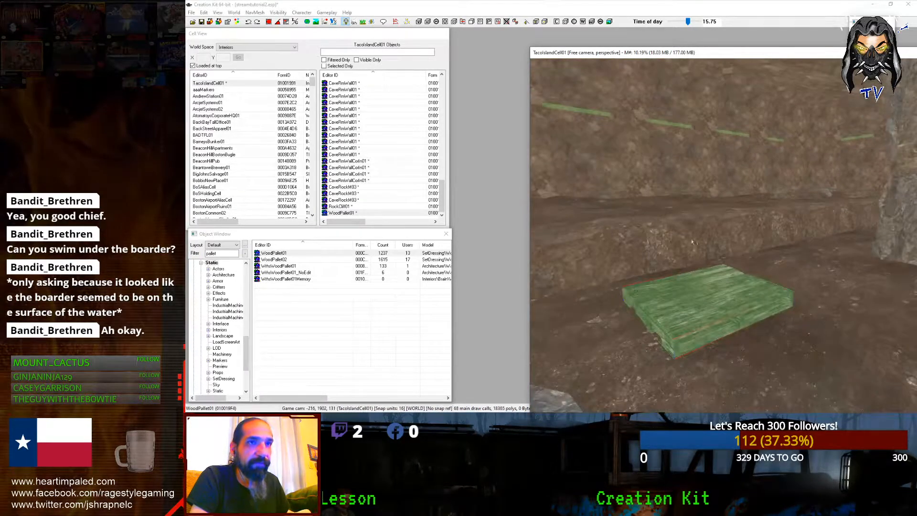
{"action": "key", "text": "z"}
{"action": "mouse_move", "coordinate": [704, 306]}
{"action": "left_mouse_down"}
{"action": "mouse_move", "coordinate": [704, 316]}
{"action": "mouse_move", "coordinate": [678, 298]}
{"action": "mouse_move", "coordinate": [640, 301]}
{"action": "left_mouse_up"}
{"action": "key", "text": "z"}
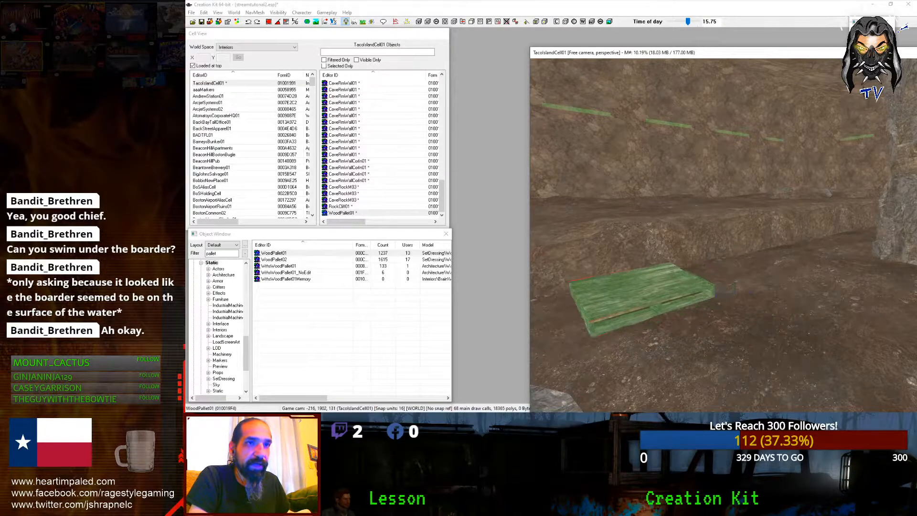
{"action": "scroll", "coordinate": [621, 290], "scroll_direction": "down", "scroll_amount": 3}
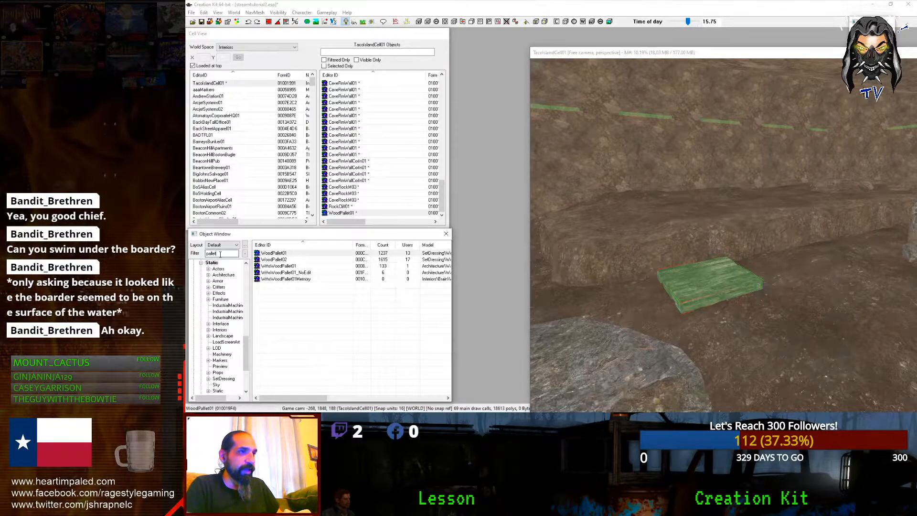
{"action": "left_click_drag", "start_coordinate": [249, 334], "coordinate": [240, 301]}
Step: List the Miscellaneous PackIn objects filtered by 'fire', showing the MetalFireBarrel models
{"action": "left_click", "coordinate": [194, 317]}
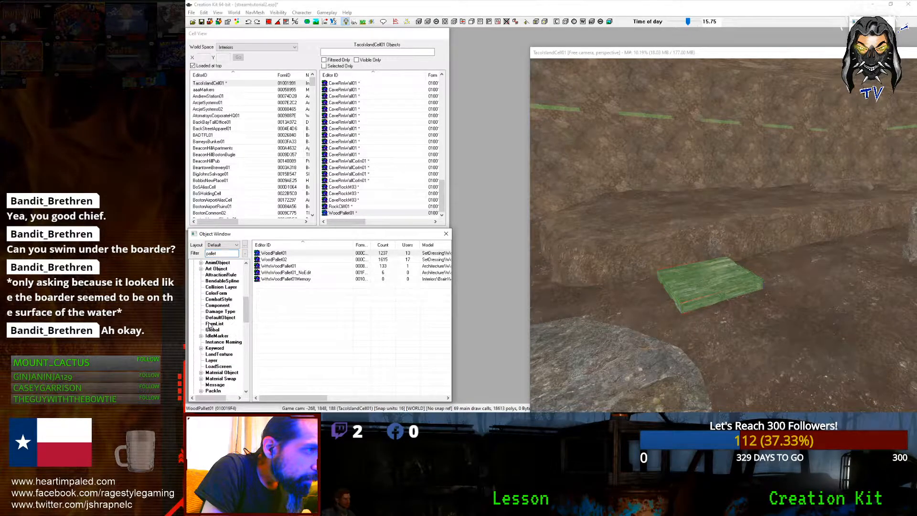
{"action": "left_click", "coordinate": [211, 372]}
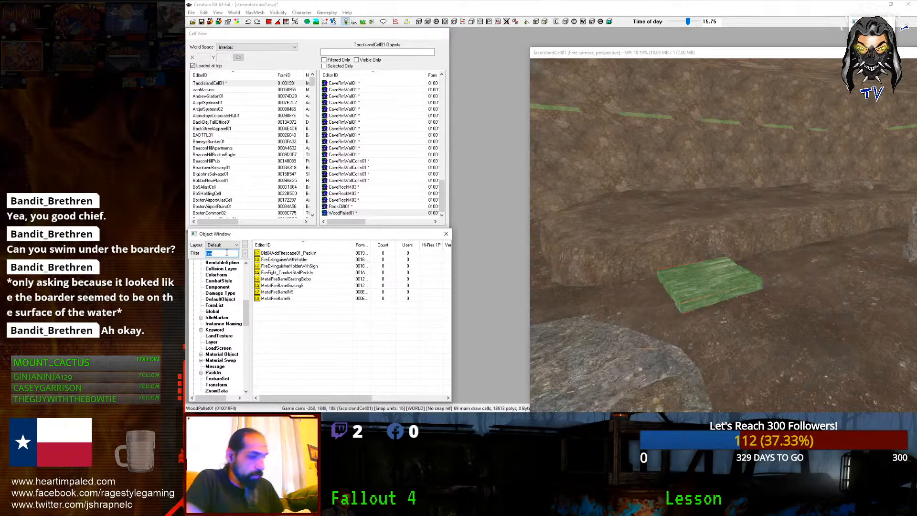
{"action": "left_click_drag", "start_coordinate": [256, 255], "coordinate": [262, 268]}
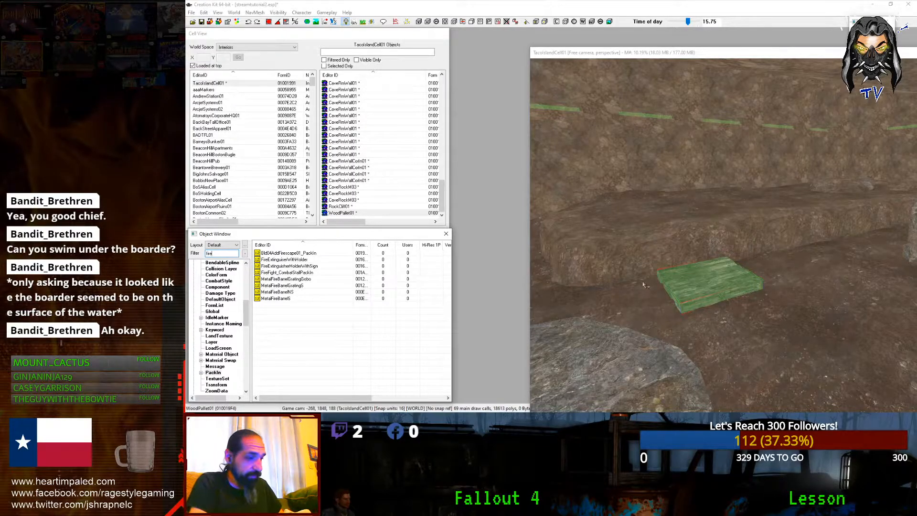
Step: Save the cell after checking the pallet from another angle
{"action": "middle_click_drag", "start_coordinate": [644, 284], "coordinate": [693, 277]}
{"action": "key", "text": "ctrl+s"}
{"action": "scroll", "coordinate": [686, 290], "scroll_direction": "down", "scroll_amount": 3}
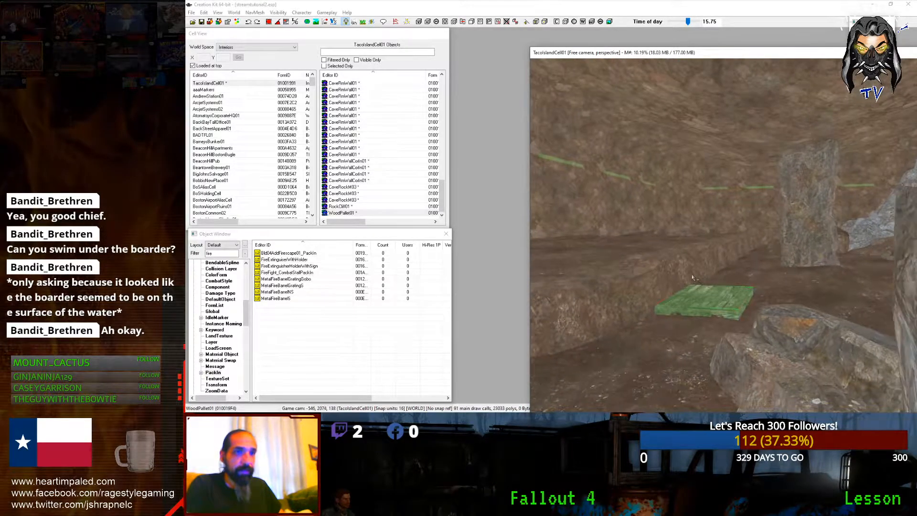
{"action": "scroll", "coordinate": [693, 278], "scroll_direction": "up", "scroll_amount": 5}
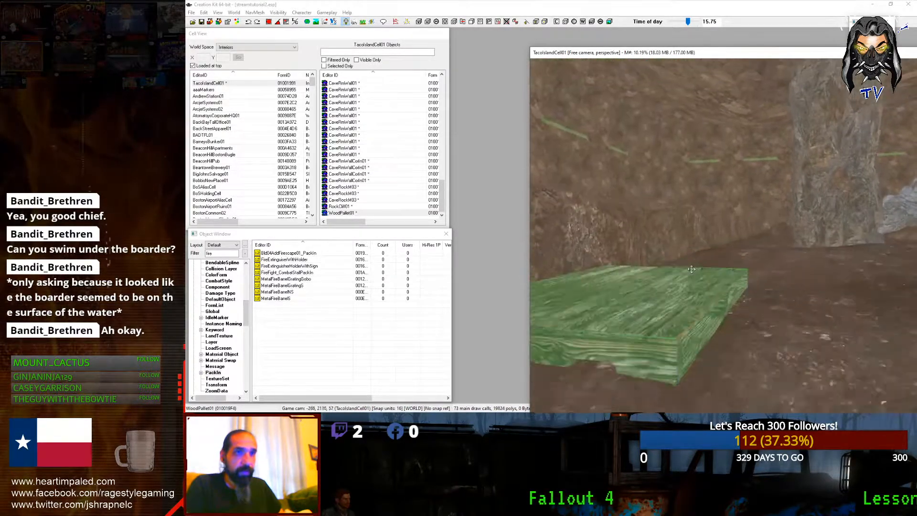
Step: Set the first pallet partly into the ground, then duplicate it and raise the copy like a ramp
{"action": "scroll", "coordinate": [695, 275], "scroll_direction": "down", "scroll_amount": 3}
{"action": "middle_click_drag", "start_coordinate": [695, 274], "coordinate": [695, 330]}
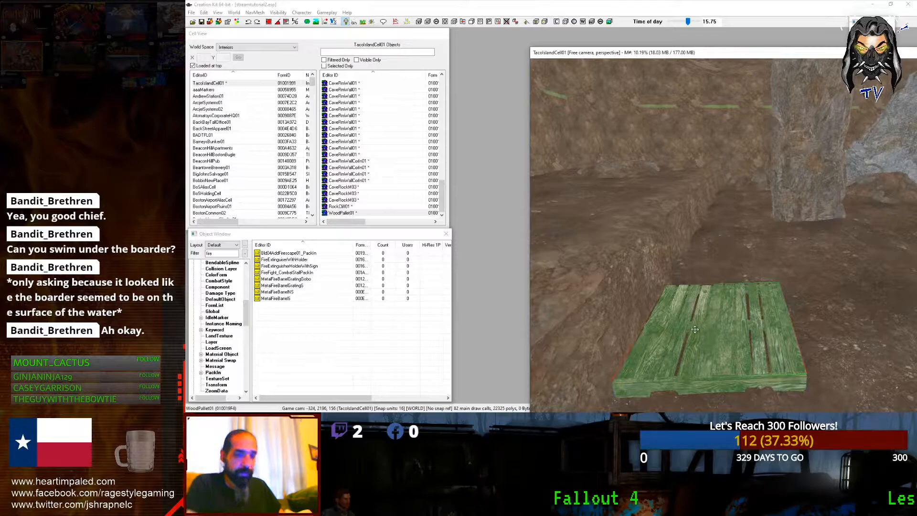
{"action": "mouse_move", "coordinate": [694, 329]}
{"action": "left_mouse_down"}
{"action": "mouse_move", "coordinate": [695, 350]}
{"action": "mouse_move", "coordinate": [694, 335]}
{"action": "left_mouse_up"}
{"action": "key", "text": "ctrl+d"}
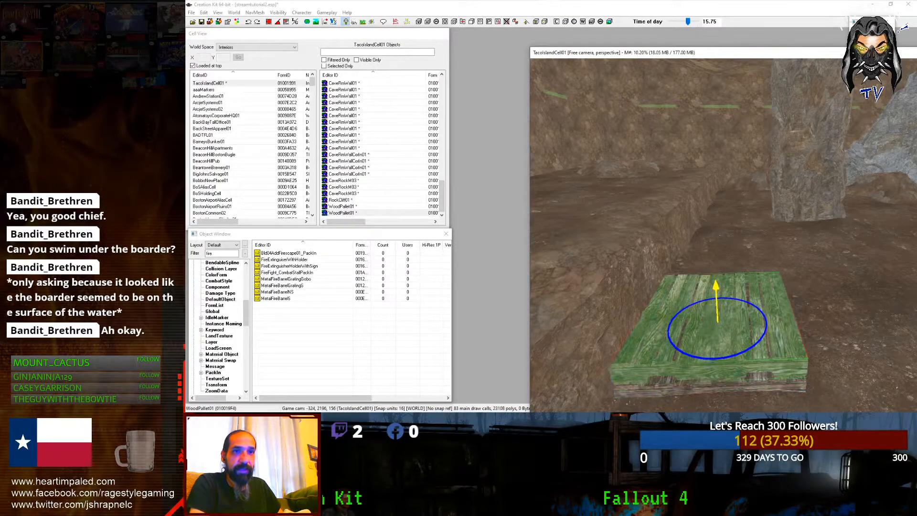
{"action": "mouse_move", "coordinate": [718, 321]}
{"action": "right_mouse_down"}
{"action": "mouse_move", "coordinate": [734, 321]}
{"action": "mouse_move", "coordinate": [720, 321]}
{"action": "right_mouse_up"}
{"action": "left_click_drag", "start_coordinate": [718, 321], "coordinate": [693, 268]}
{"action": "scroll", "coordinate": [675, 320], "scroll_direction": "down", "scroll_amount": 4}
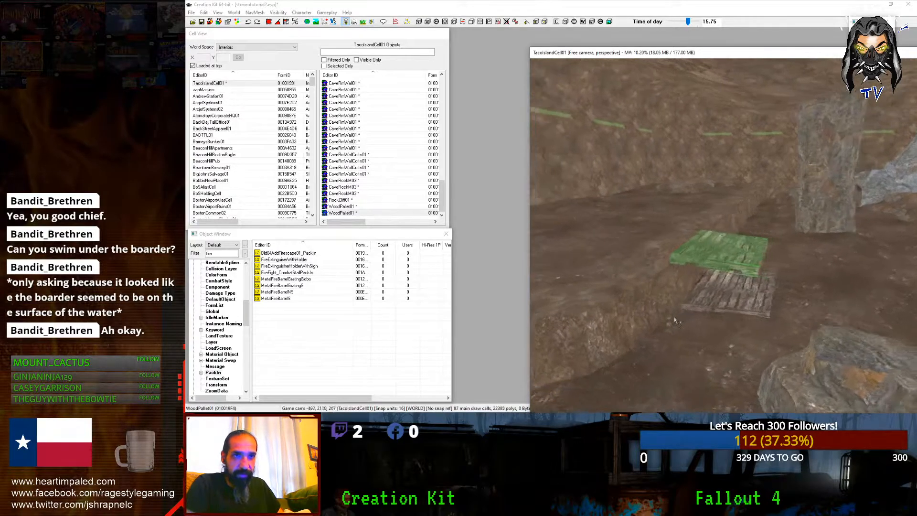
{"action": "scroll", "coordinate": [674, 320], "scroll_direction": "up", "scroll_amount": 5}
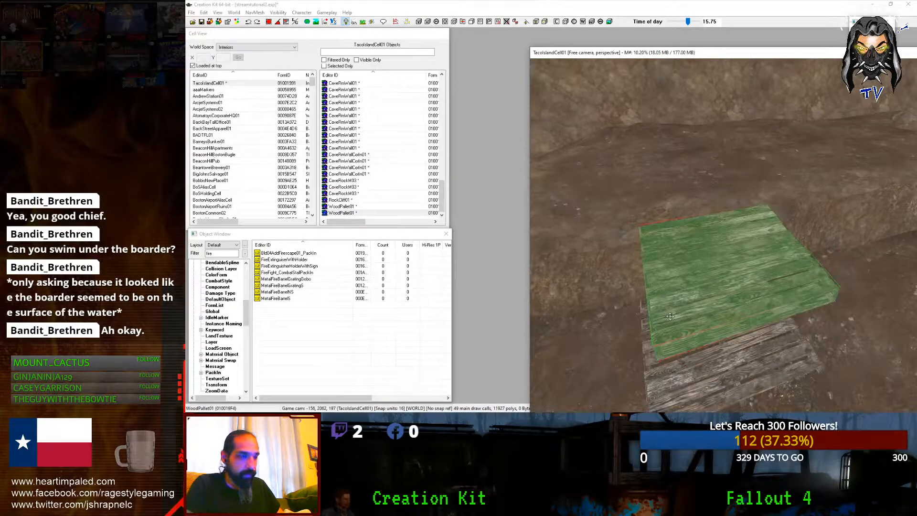
Step: Duplicate another pallet and slide it along the X axis beside the others
{"action": "key", "text": "ctrl+d"}
{"action": "key", "text": "z"}
{"action": "key", "text": "x"}
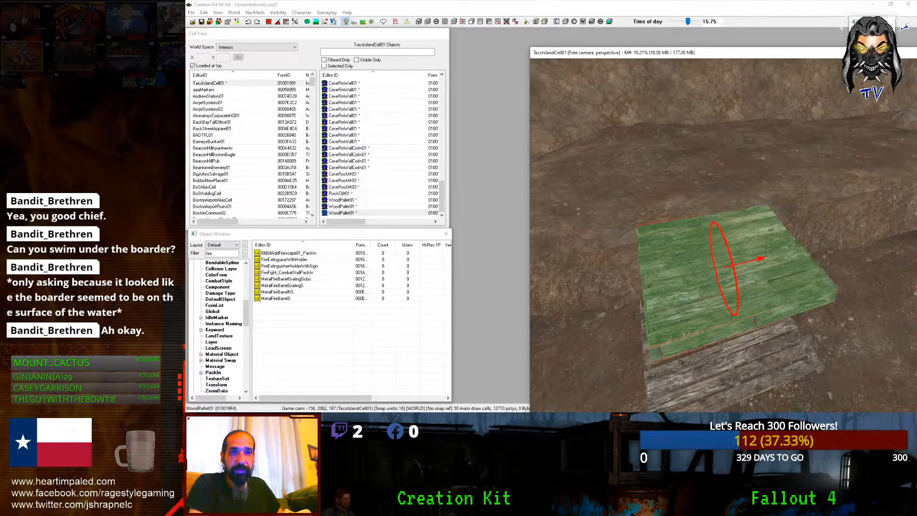
{"action": "left_click_drag", "start_coordinate": [670, 316], "coordinate": [719, 376]}
{"action": "key", "text": "z"}
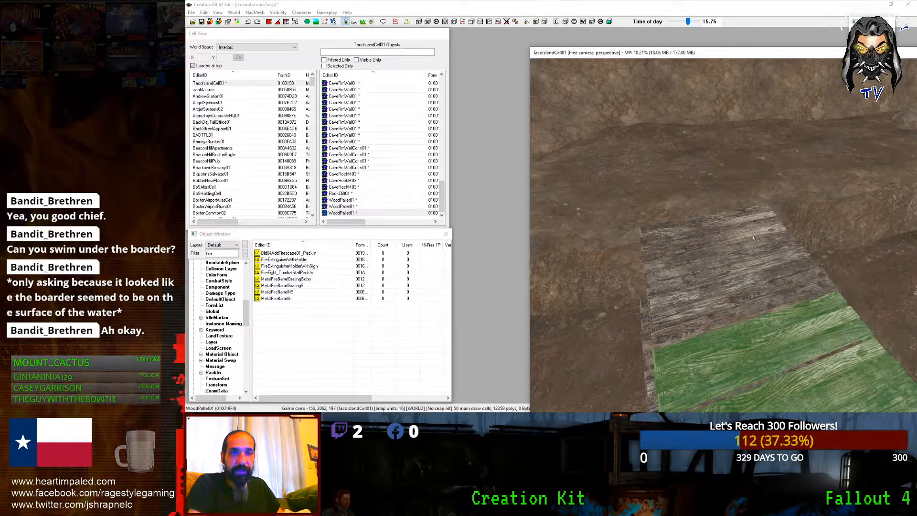
{"action": "scroll", "coordinate": [775, 234], "scroll_direction": "down", "scroll_amount": 5}
{"action": "mouse_move", "coordinate": [775, 234]}
{"action": "middle_mouse_down", "text": "shift"}
{"action": "mouse_move", "coordinate": [796, 207]}
{"action": "mouse_move", "coordinate": [783, 226]}
{"action": "middle_mouse_up", "text": "shift"}
{"action": "scroll", "coordinate": [786, 209], "scroll_direction": "up", "scroll_amount": 5}
Step: Nudge the new pallet against its neighbour and fine-tune its height
{"action": "left_click_drag", "start_coordinate": [723, 257], "coordinate": [729, 256]}
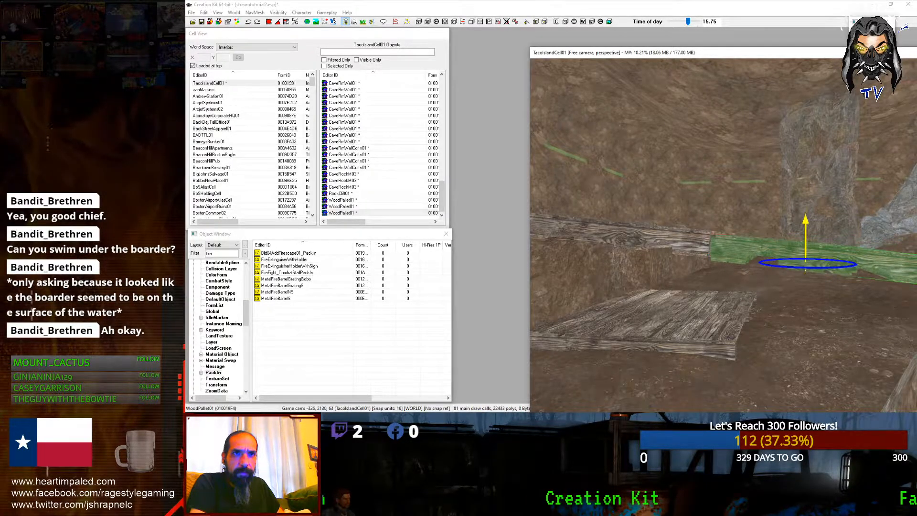
{"action": "left_click_drag", "start_coordinate": [805, 262], "coordinate": [803, 263]}
{"action": "key", "text": "z"}
{"action": "left_click_drag", "start_coordinate": [731, 249], "coordinate": [730, 248]}
{"action": "scroll", "coordinate": [729, 248], "scroll_direction": "down", "scroll_amount": 3}
{"action": "mouse_move", "coordinate": [731, 249]}
{"action": "middle_mouse_down", "text": "shift"}
{"action": "mouse_move", "coordinate": [737, 273]}
{"action": "mouse_move", "coordinate": [681, 283]}
{"action": "mouse_move", "coordinate": [734, 258]}
{"action": "middle_mouse_up", "text": "shift"}
Step: Select two pallets together and lower them as a pair, undoing an accidental tilt
{"action": "left_click", "coordinate": [696, 264], "text": "ctrl"}
{"action": "scroll", "coordinate": [734, 258], "scroll_direction": "up", "scroll_amount": 3}
{"action": "key", "text": "x"}
{"action": "right_click_drag", "start_coordinate": [734, 258], "coordinate": [672, 223]}
{"action": "key", "text": "ctrl+z"}
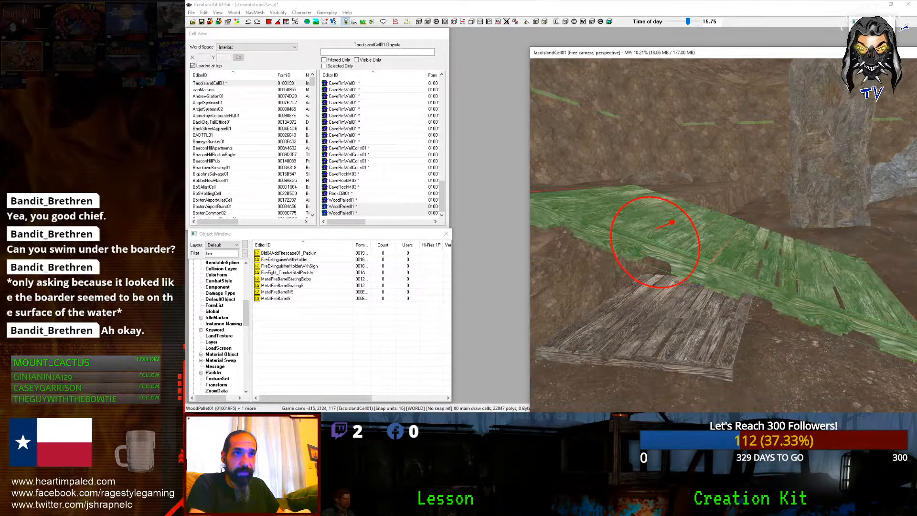
{"action": "key", "text": "z"}
{"action": "mouse_move", "coordinate": [733, 258]}
{"action": "left_mouse_down"}
{"action": "mouse_move", "coordinate": [733, 299]}
{"action": "mouse_move", "coordinate": [742, 261]}
{"action": "left_mouse_up"}
{"action": "key", "text": "z"}
{"action": "scroll", "coordinate": [742, 262], "scroll_direction": "down", "scroll_amount": 5}
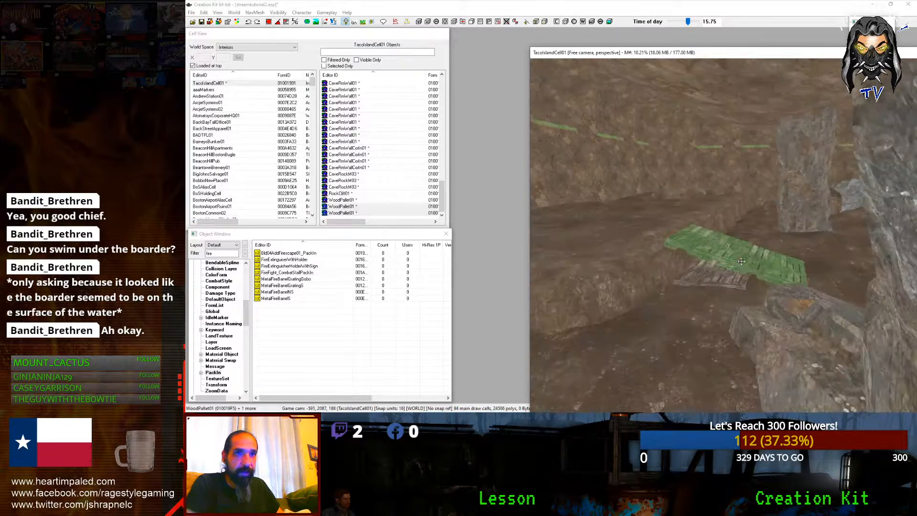
{"action": "middle_click_drag", "start_coordinate": [742, 261], "coordinate": [336, 270], "text": "shift"}
{"action": "scroll", "coordinate": [699, 262], "scroll_direction": "up", "scroll_amount": 5}
{"action": "scroll", "coordinate": [698, 263], "scroll_direction": "down", "scroll_amount": 2}
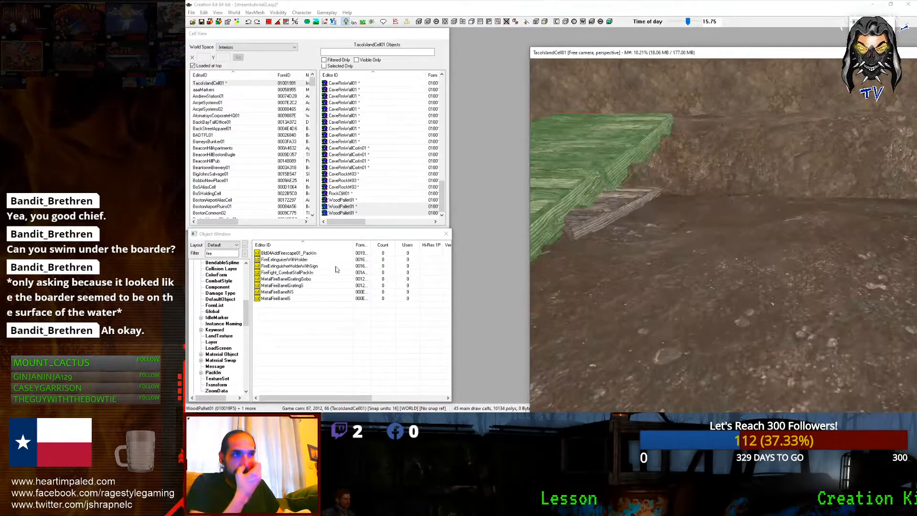
Step: Place a Shack_Single_Plank01 from the Static planks and turn it to lie along the ramp
{"action": "double_click", "coordinate": [224, 254]}
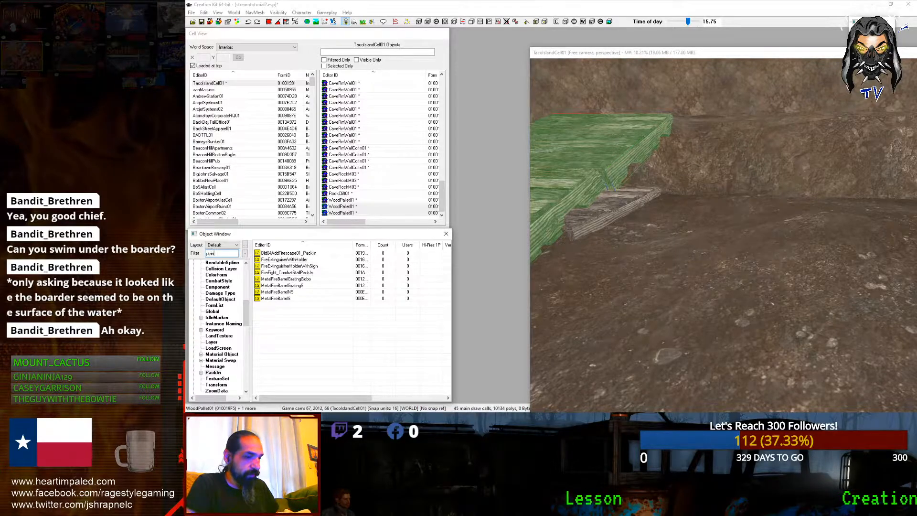
{"action": "scroll", "coordinate": [208, 326], "scroll_direction": "down", "scroll_amount": 10}
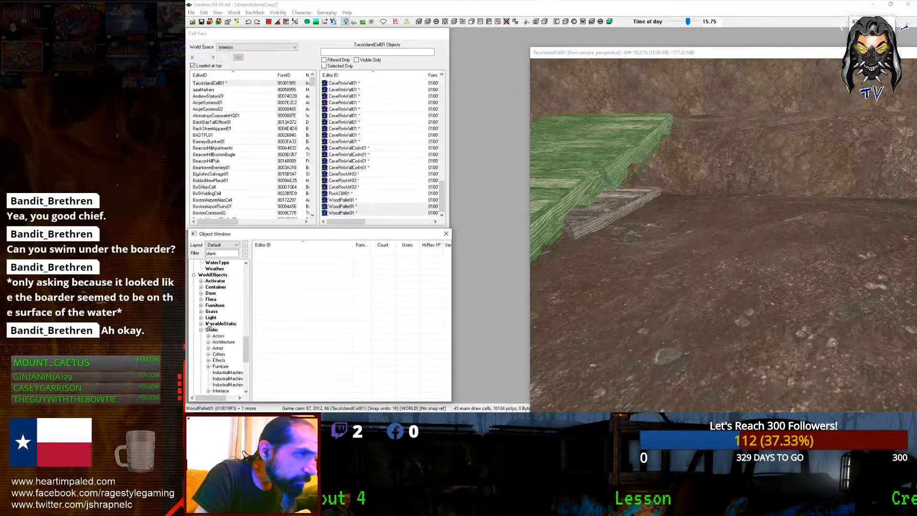
{"action": "left_click", "coordinate": [211, 330]}
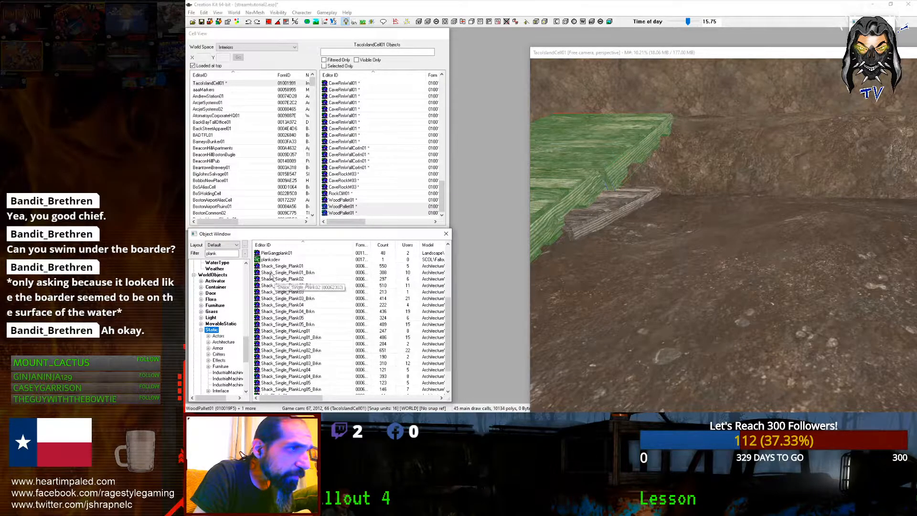
{"action": "left_click_drag", "start_coordinate": [314, 274], "coordinate": [583, 301]}
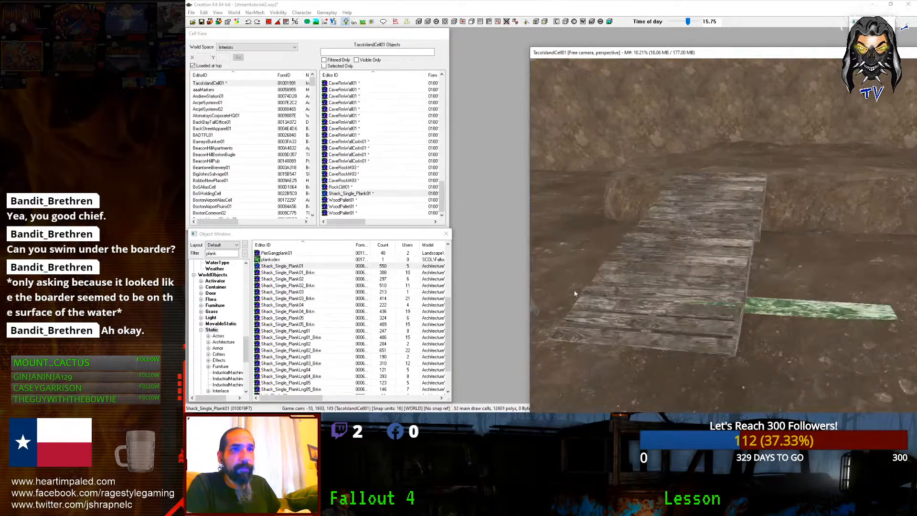
{"action": "right_click_drag", "start_coordinate": [583, 301], "coordinate": [577, 307]}
{"action": "middle_click_drag", "start_coordinate": [576, 307], "coordinate": [602, 315], "text": "shift"}
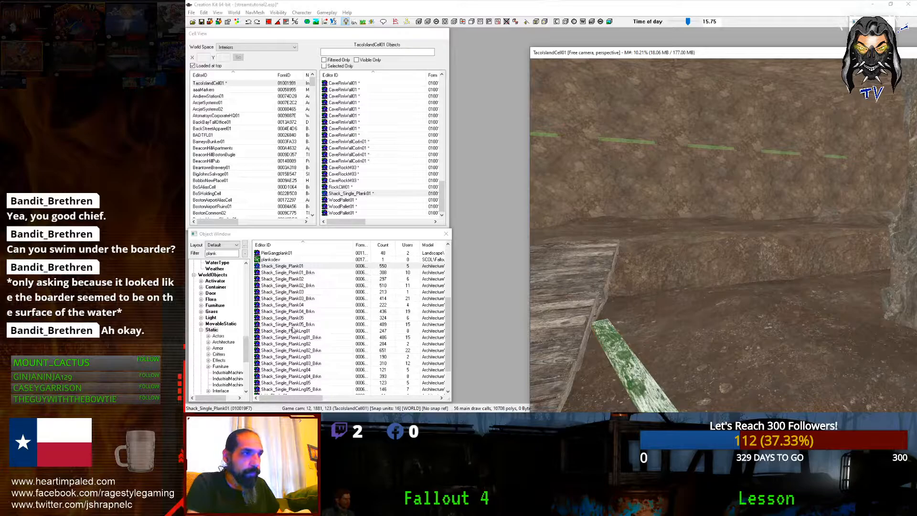
Step: Add a Shack_Single_Plank05_Brkn and rotate it on the vertical and X axes until nearly upright
{"action": "left_click_drag", "start_coordinate": [293, 330], "coordinate": [359, 330]}
{"action": "left_click_drag", "start_coordinate": [577, 349], "coordinate": [579, 346]}
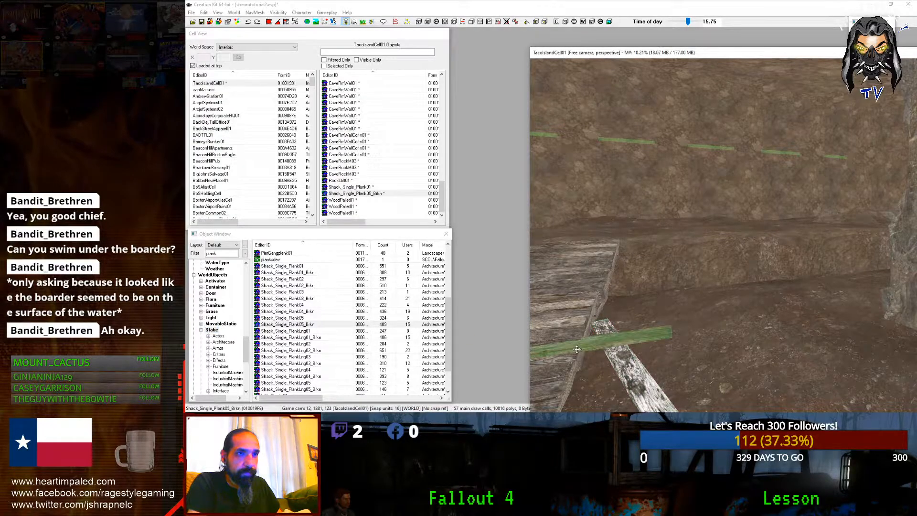
{"action": "key", "text": "x"}
{"action": "key", "text": "shift"}
{"action": "right_click_drag", "start_coordinate": [581, 345], "coordinate": [601, 344]}
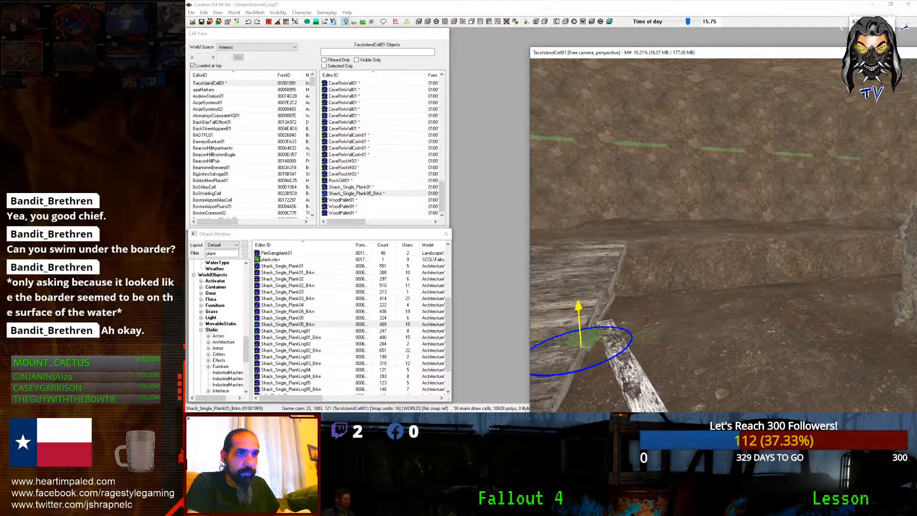
{"action": "key", "text": "x"}
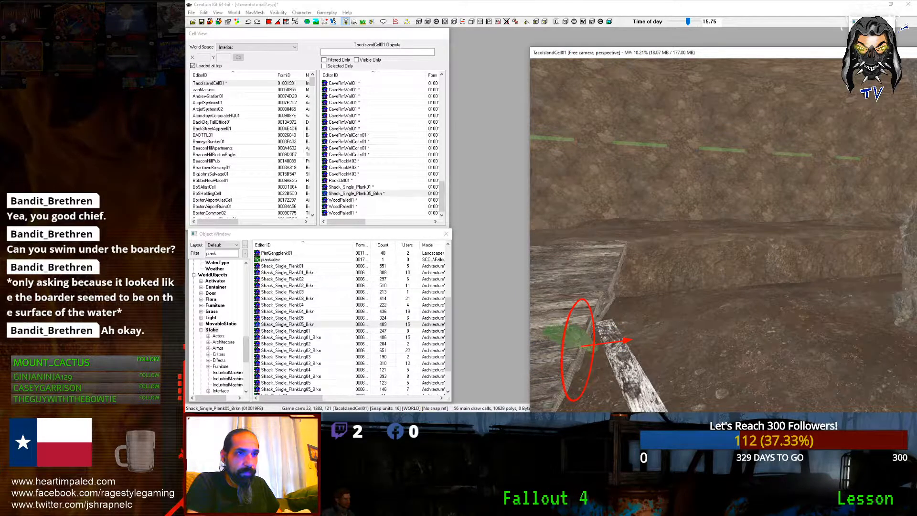
{"action": "right_click_drag", "start_coordinate": [581, 345], "coordinate": [616, 345]}
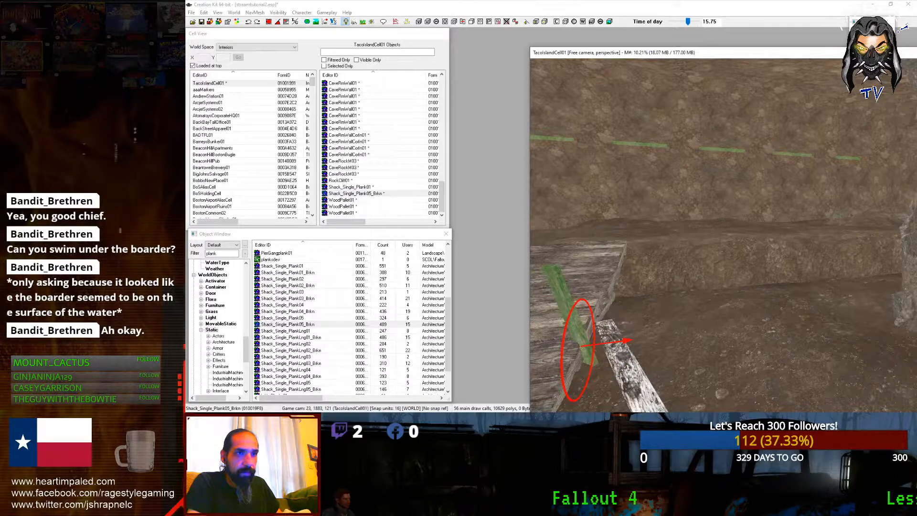
{"action": "mouse_move", "coordinate": [592, 351]}
{"action": "right_mouse_down"}
{"action": "mouse_move", "coordinate": [607, 351]}
{"action": "mouse_move", "coordinate": [576, 351]}
{"action": "right_mouse_up"}
Step: Adjust the broken plank's height and tilt it on X so it leans against the walkway
{"action": "left_click_drag", "start_coordinate": [576, 351], "coordinate": [577, 370]}
{"action": "scroll", "coordinate": [578, 372], "scroll_direction": "down", "scroll_amount": 4}
{"action": "middle_click_drag", "start_coordinate": [580, 375], "coordinate": [621, 400], "text": "shift"}
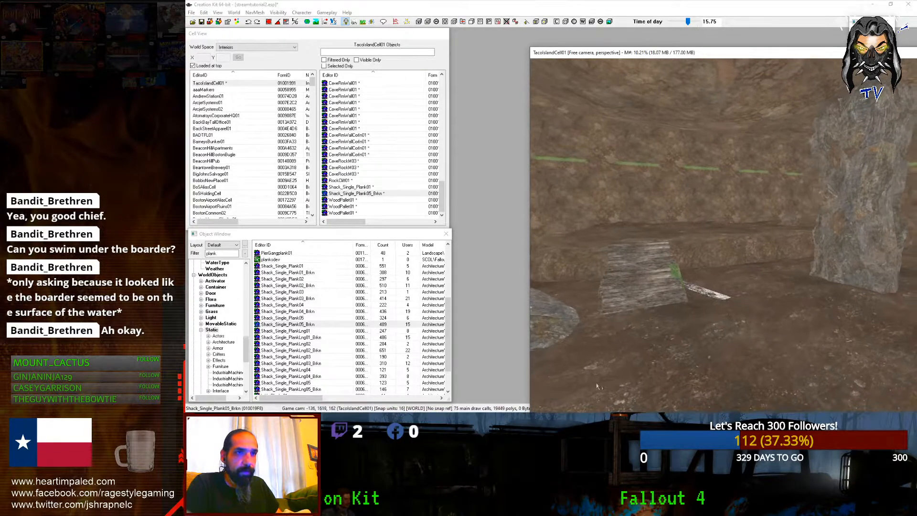
{"action": "scroll", "coordinate": [607, 393], "scroll_direction": "up", "scroll_amount": 6}
{"action": "key", "text": "x"}
{"action": "right_click_drag", "start_coordinate": [621, 400], "coordinate": [671, 400]}
{"action": "key", "text": "c"}
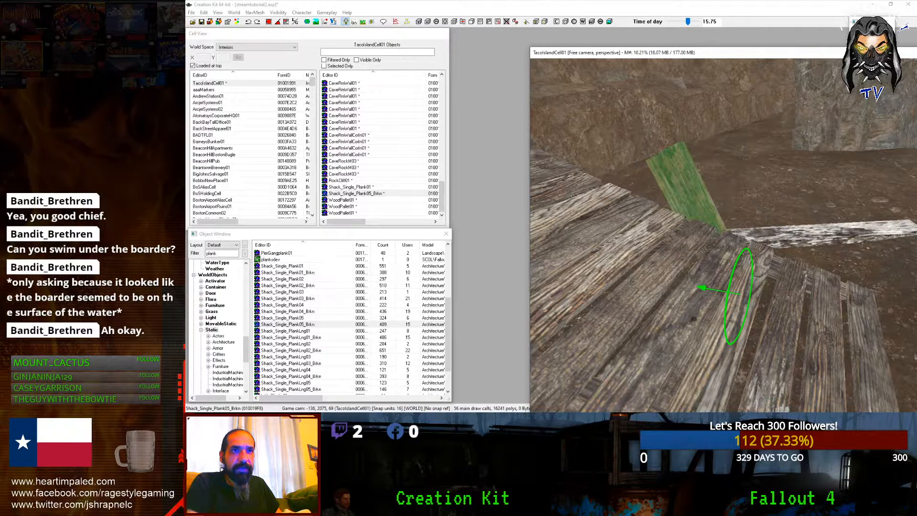
Step: Duplicate a broken plank and slide the angled copy left across the walkway
{"action": "scroll", "coordinate": [581, 357], "scroll_direction": "down", "scroll_amount": 3}
{"action": "middle_click_drag", "start_coordinate": [621, 377], "coordinate": [566, 358], "text": "shift"}
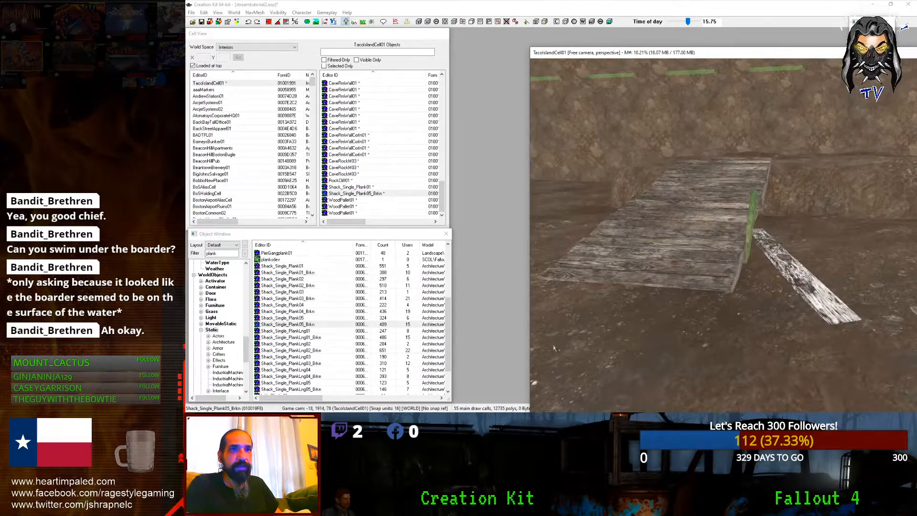
{"action": "key", "text": "ctrl+d"}
{"action": "key", "text": "x"}
{"action": "left_click_drag", "start_coordinate": [786, 210], "coordinate": [617, 212]}
{"action": "mouse_move", "coordinate": [617, 213]}
{"action": "right_mouse_down"}
{"action": "mouse_move", "coordinate": [627, 213]}
{"action": "mouse_move", "coordinate": [608, 213]}
{"action": "right_mouse_up"}
{"action": "key", "text": "y"}
{"action": "key", "text": "x"}
{"action": "mouse_move", "coordinate": [608, 214]}
{"action": "left_mouse_down"}
{"action": "mouse_move", "coordinate": [621, 213]}
{"action": "mouse_move", "coordinate": [613, 213]}
{"action": "left_mouse_up"}
Step: Duplicate the broken planks by the pallet, move the copies right and raise them slightly
{"action": "scroll", "coordinate": [614, 213], "scroll_direction": "down", "scroll_amount": 5}
{"action": "middle_click_drag", "start_coordinate": [613, 213], "coordinate": [695, 290], "text": "shift"}
{"action": "scroll", "coordinate": [707, 221], "scroll_direction": "up", "scroll_amount": 5}
{"action": "scroll", "coordinate": [707, 221], "scroll_direction": "down", "scroll_amount": 3}
{"action": "left_click", "coordinate": [669, 274], "text": "ctrl"}
{"action": "left_click", "coordinate": [675, 284]}
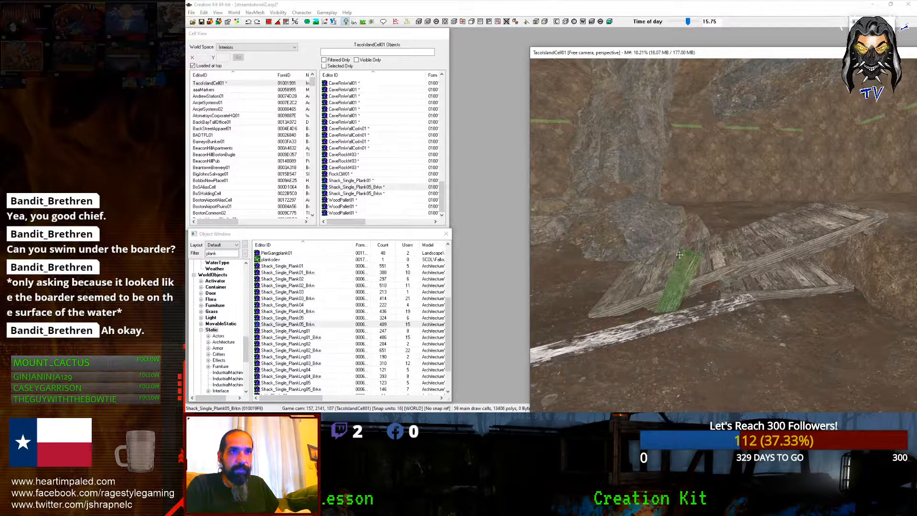
{"action": "key", "text": "ctrl+d"}
{"action": "left_click_drag", "start_coordinate": [684, 250], "coordinate": [810, 270]}
{"action": "key", "text": "z"}
{"action": "right_click_drag", "start_coordinate": [810, 269], "coordinate": [819, 271]}
{"action": "key", "text": "z"}
{"action": "left_click_drag", "start_coordinate": [797, 300], "coordinate": [797, 292]}
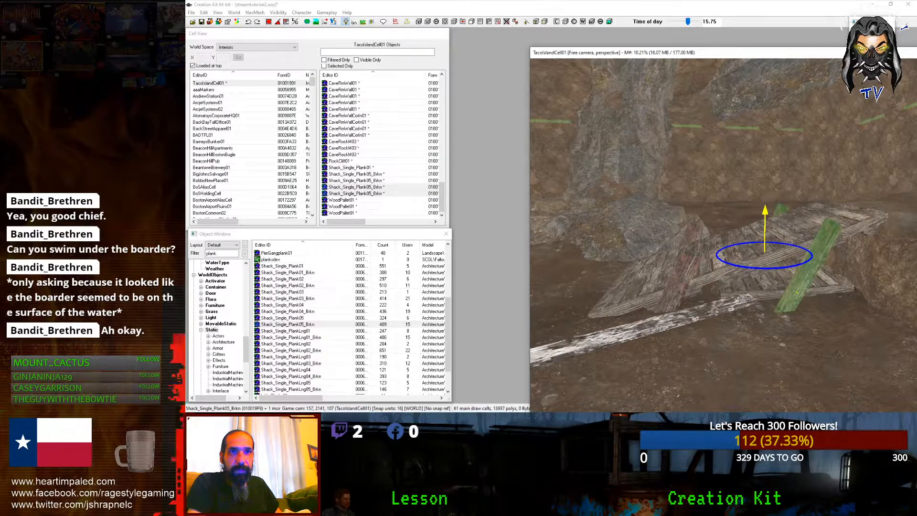
Step: Lay the left plank diagonally across the pallet
{"action": "middle_click_drag", "start_coordinate": [797, 291], "coordinate": [898, 228], "text": "shift"}
{"action": "scroll", "coordinate": [896, 227], "scroll_direction": "up", "scroll_amount": 3}
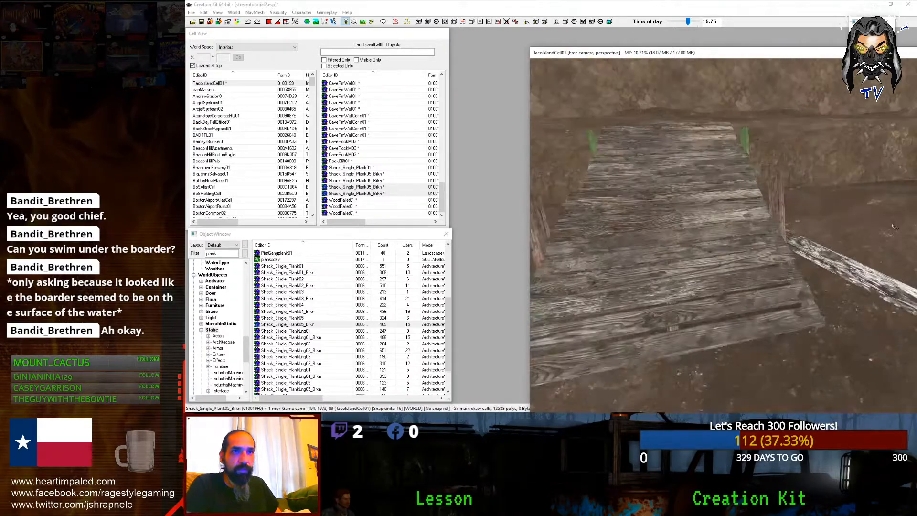
{"action": "scroll", "coordinate": [894, 228], "scroll_direction": "up", "scroll_amount": 3}
{"action": "scroll", "coordinate": [894, 227], "scroll_direction": "down", "scroll_amount": 3}
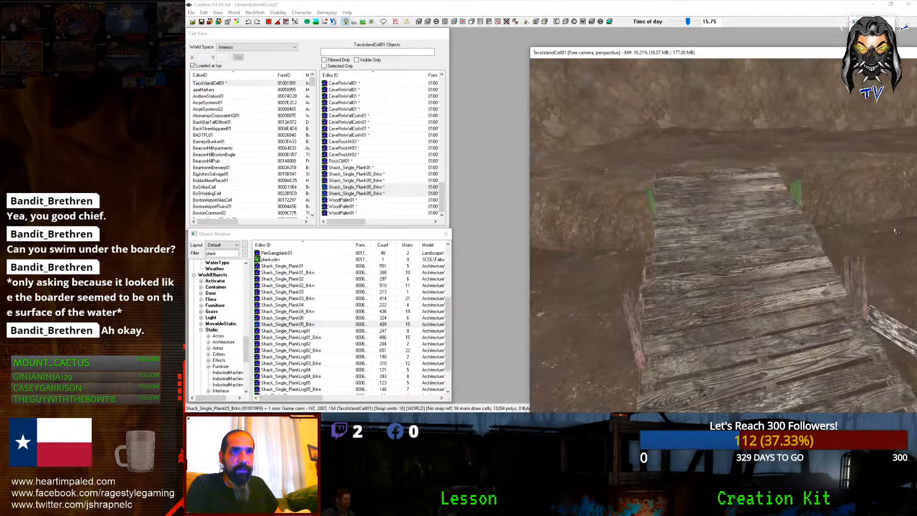
{"action": "left_click", "coordinate": [648, 206]}
{"action": "middle_click_drag", "start_coordinate": [648, 206], "coordinate": [711, 227], "text": "shift"}
{"action": "right_click_drag", "start_coordinate": [712, 227], "coordinate": [757, 227]}
{"action": "key", "text": "c"}
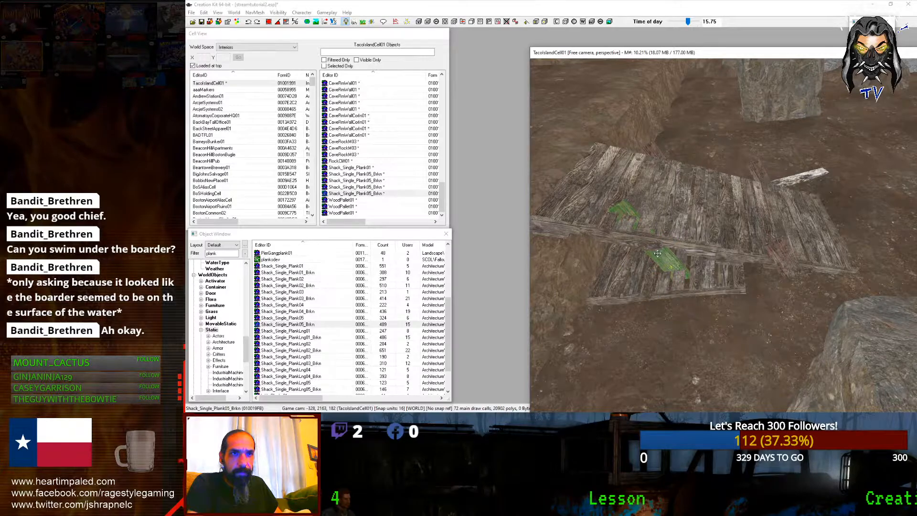
{"action": "left_click_drag", "start_coordinate": [658, 254], "coordinate": [659, 285]}
Step: Lift that plank above the pallet and turn it clockwise to point upper left
{"action": "right_click_drag", "start_coordinate": [659, 285], "coordinate": [661, 285]}
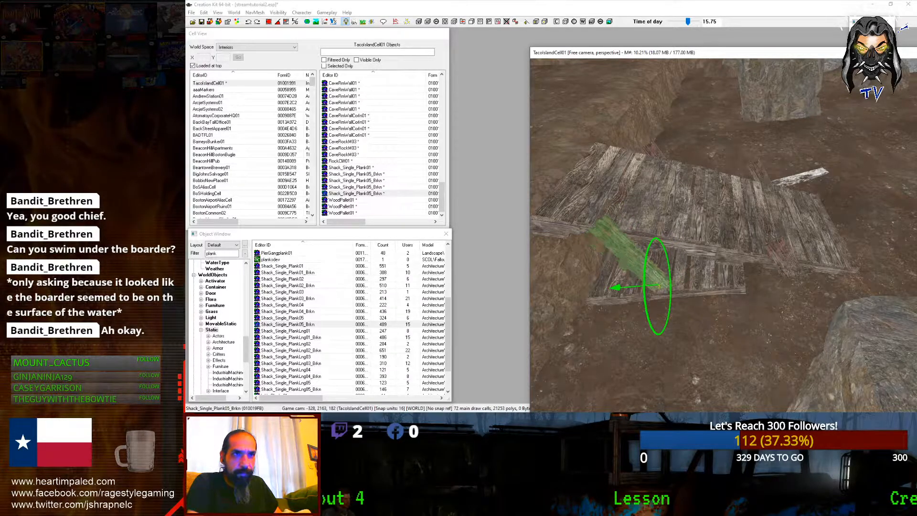
{"action": "left_click_drag", "start_coordinate": [659, 285], "coordinate": [674, 298]}
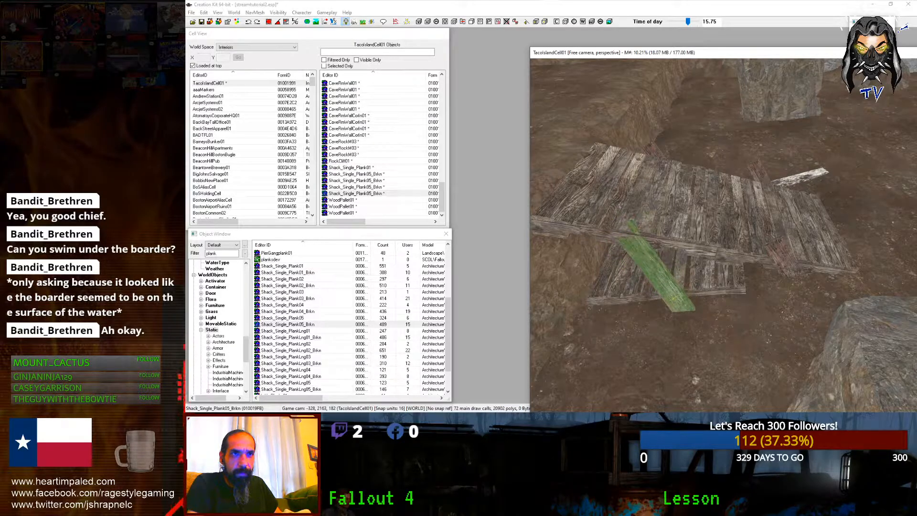
{"action": "mouse_move", "coordinate": [665, 299]}
{"action": "right_mouse_down"}
{"action": "mouse_move", "coordinate": [629, 299]}
{"action": "mouse_move", "coordinate": [656, 298]}
{"action": "right_mouse_up"}
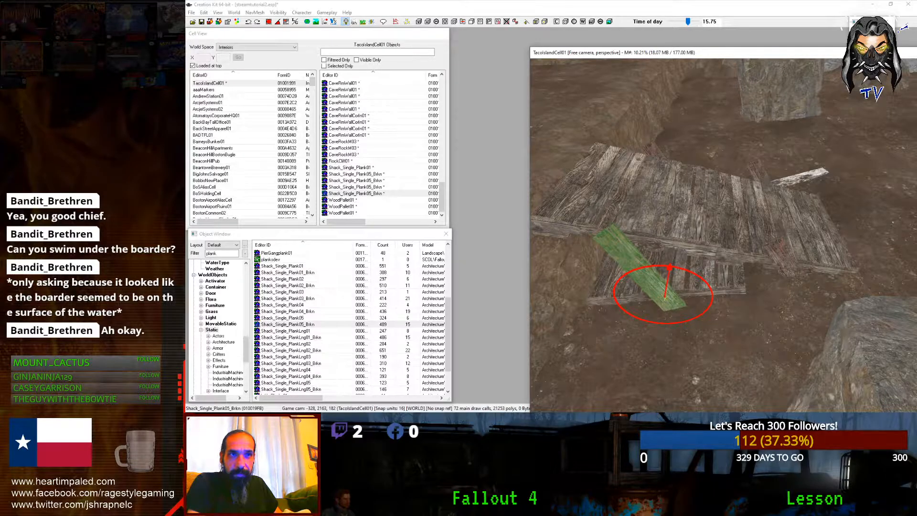
{"action": "left_click_drag", "start_coordinate": [655, 269], "coordinate": [611, 264]}
{"action": "scroll", "coordinate": [606, 260], "scroll_direction": "down", "scroll_amount": 4}
{"action": "middle_click_drag", "start_coordinate": [606, 260], "coordinate": [604, 241], "text": "shift"}
{"action": "scroll", "coordinate": [604, 241], "scroll_direction": "up", "scroll_amount": 3}
{"action": "scroll", "coordinate": [604, 241], "scroll_direction": "up", "scroll_amount": 2}
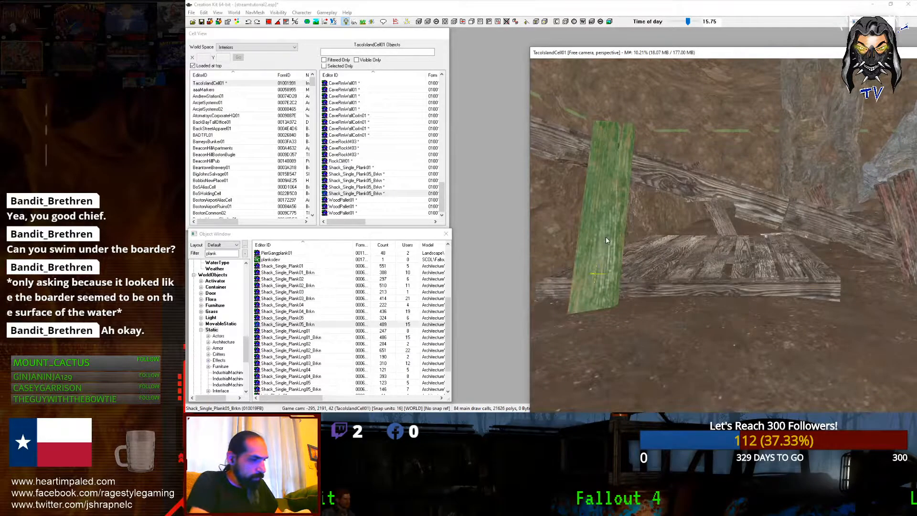
Step: Duplicate the wooden pallet and stack the tilted copy on top of the original
{"action": "left_click", "coordinate": [704, 271]}
{"action": "key", "text": "ctrl+d"}
{"action": "mouse_move", "coordinate": [704, 270]}
{"action": "left_mouse_down"}
{"action": "mouse_move", "coordinate": [704, 245]}
{"action": "mouse_move", "coordinate": [703, 256]}
{"action": "left_mouse_up"}
{"action": "right_click_drag", "start_coordinate": [703, 270], "coordinate": [798, 270]}
{"action": "left_click_drag", "start_coordinate": [704, 271], "coordinate": [704, 265]}
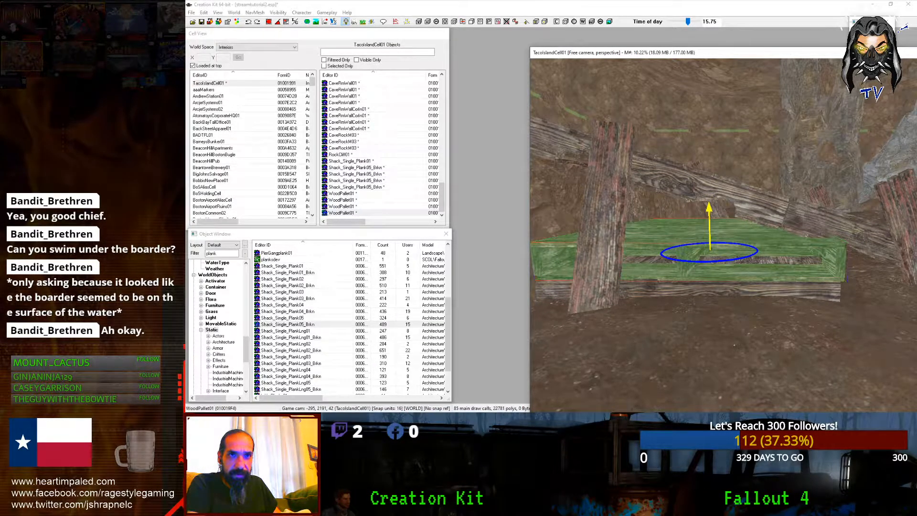
{"action": "middle_click_drag", "start_coordinate": [704, 261], "coordinate": [631, 272]}
{"action": "scroll", "coordinate": [783, 262], "scroll_direction": "down", "scroll_amount": 5}
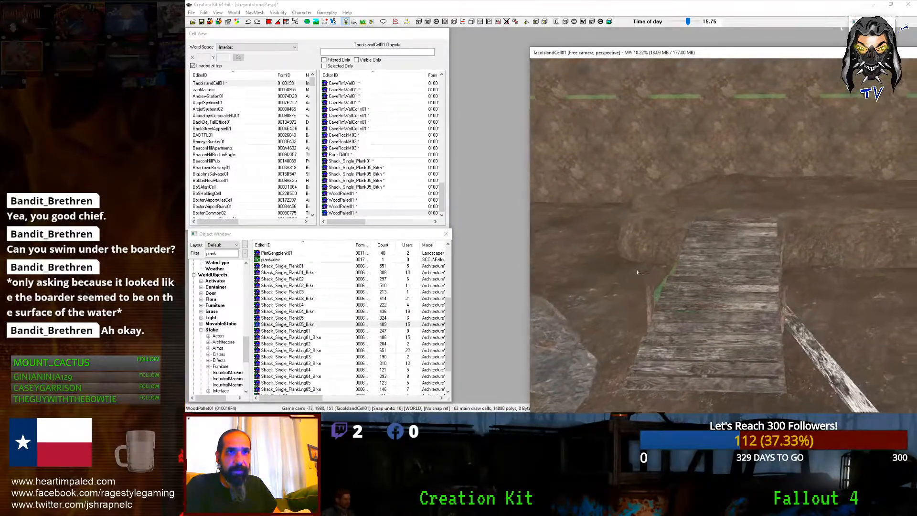
{"action": "scroll", "coordinate": [636, 274], "scroll_direction": "down", "scroll_amount": 3}
{"action": "scroll", "coordinate": [636, 273], "scroll_direction": "down", "scroll_amount": 2}
{"action": "left_click", "coordinate": [235, 253]}
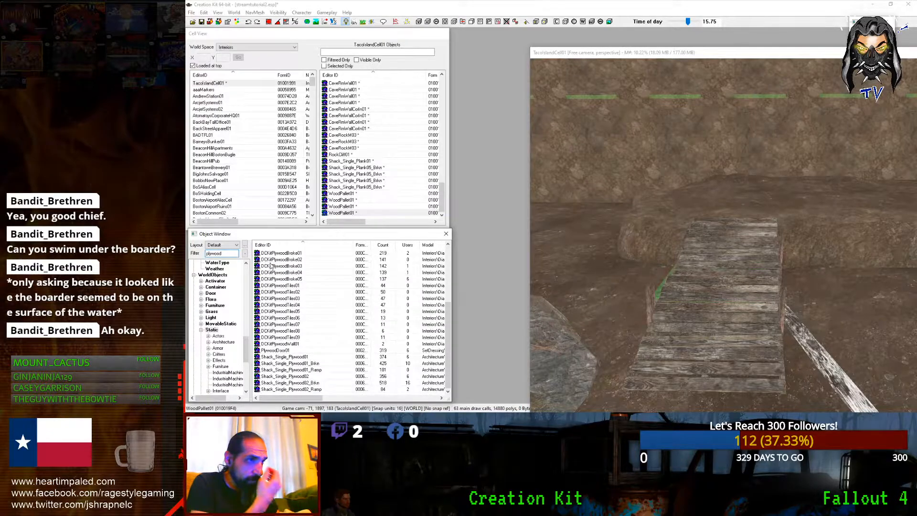
Step: Place and rotate a DCKitPlywoodTiles04 sheet, then sink a copy further down the walkway
{"action": "left_click_drag", "start_coordinate": [699, 279], "coordinate": [718, 280]}
{"action": "right_click_drag", "start_coordinate": [711, 278], "coordinate": [722, 276]}
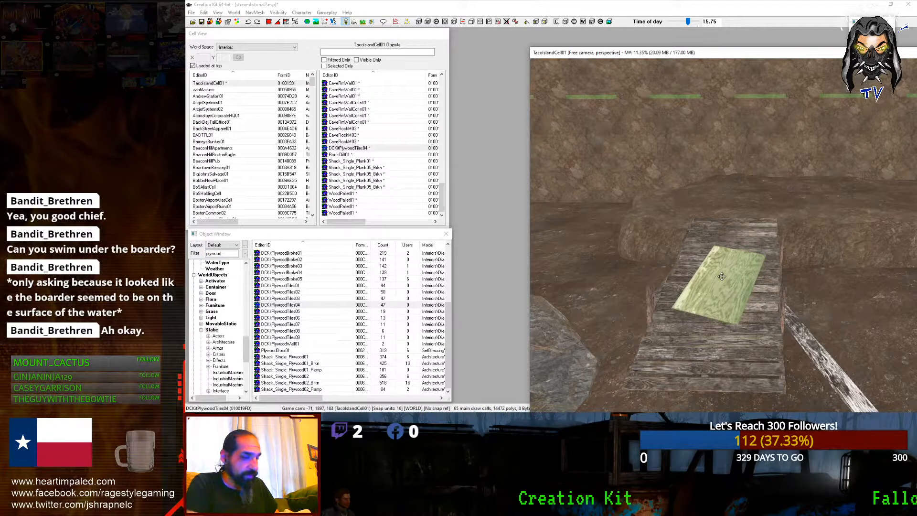
{"action": "key", "text": "ctrl+d"}
{"action": "middle_click_drag", "start_coordinate": [715, 296], "coordinate": [711, 302], "text": "shift"}
{"action": "left_click_drag", "start_coordinate": [710, 294], "coordinate": [702, 331]}
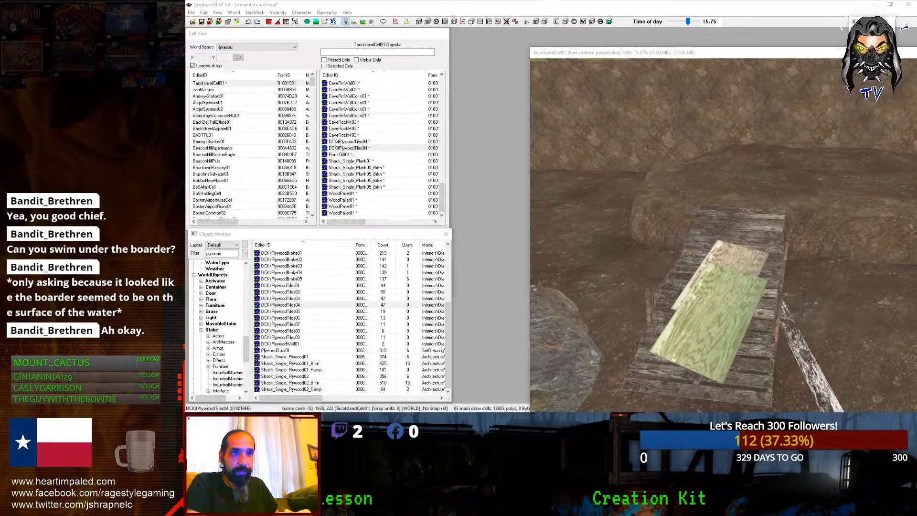
{"action": "key", "text": "super"}
{"action": "left_click", "coordinate": [688, 346]}
{"action": "left_click_drag", "start_coordinate": [688, 347], "coordinate": [679, 379]}
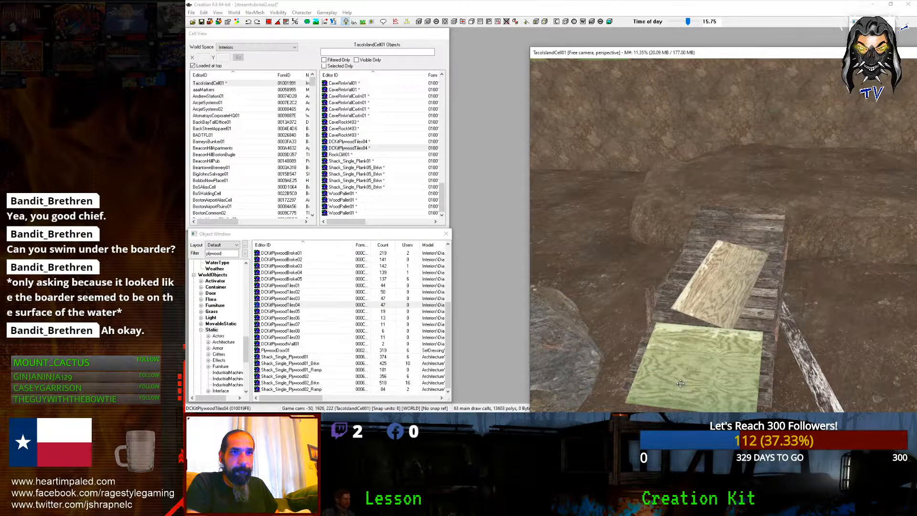
Step: Cycle the copied sheet's variants until it becomes DCKitPlywoodBroke03, then deselect it
{"action": "key", "text": "ctrl+Right"}
{"action": "mouse_move", "coordinate": [681, 384]}
{"action": "middle_mouse_down", "text": "shift"}
{"action": "mouse_move", "coordinate": [674, 366]}
{"action": "mouse_move", "coordinate": [692, 382]}
{"action": "mouse_move", "coordinate": [709, 370]}
{"action": "mouse_move", "coordinate": [719, 386]}
{"action": "mouse_move", "coordinate": [695, 376]}
{"action": "middle_mouse_up", "text": "shift"}
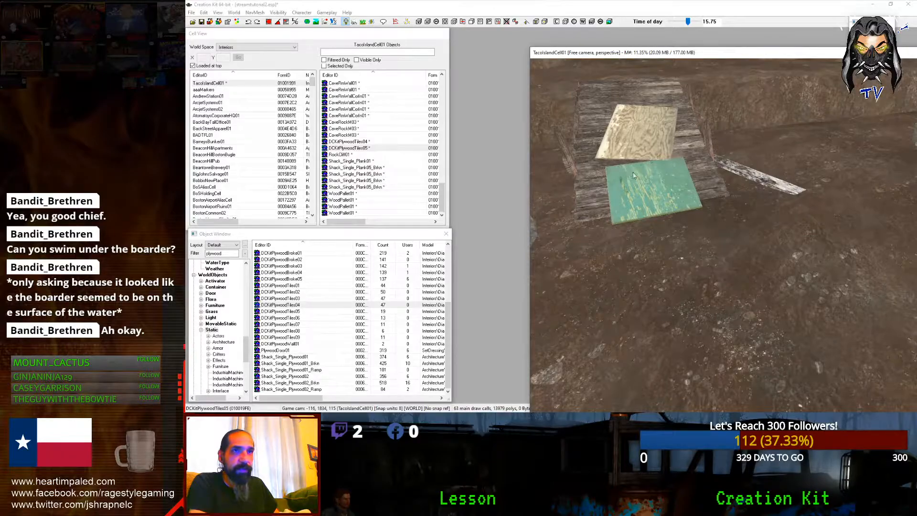
{"action": "key", "text": "ctrl+Right"}
{"action": "key", "text": "ctrl+Right"}
{"action": "key", "text": "ctrl+Right"}
{"action": "key", "text": "ctrl+Right"}
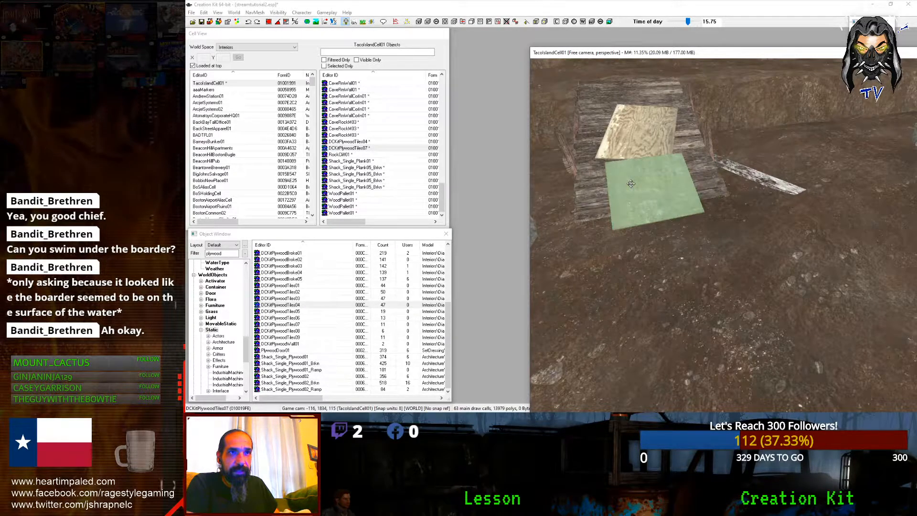
{"action": "middle_click_drag", "start_coordinate": [632, 184], "coordinate": [678, 200], "text": "shift"}
{"action": "key", "text": "ctrl+Left"}
{"action": "key", "text": "ctrl+Left"}
{"action": "key", "text": "ctrl+Left"}
{"action": "key", "text": "ctrl+Left"}
{"action": "key", "text": "ctrl+Left"}
{"action": "key", "text": "ctrl+Left"}
{"action": "key", "text": "ctrl+Left"}
{"action": "key", "text": "ctrl+Left"}
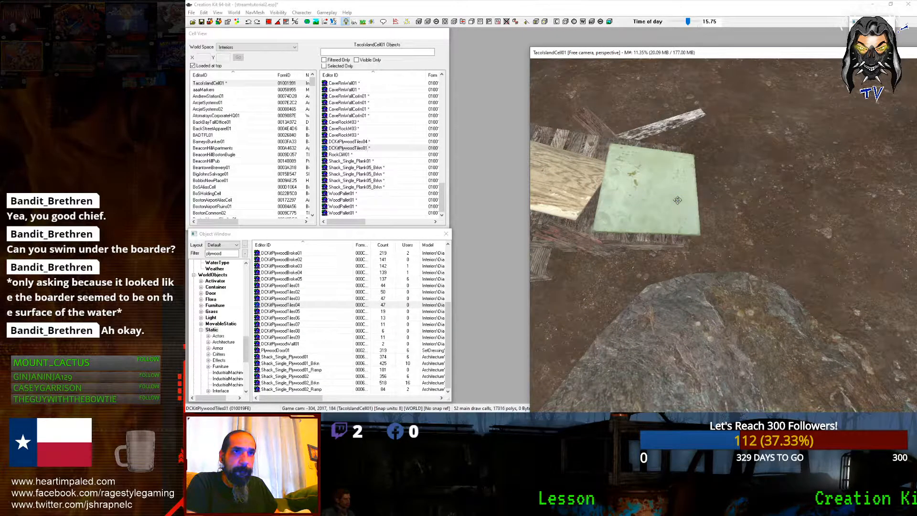
{"action": "key", "text": "ctrl+Left"}
{"action": "key", "text": "ctrl+Left"}
{"action": "key", "text": "ctrl+Left"}
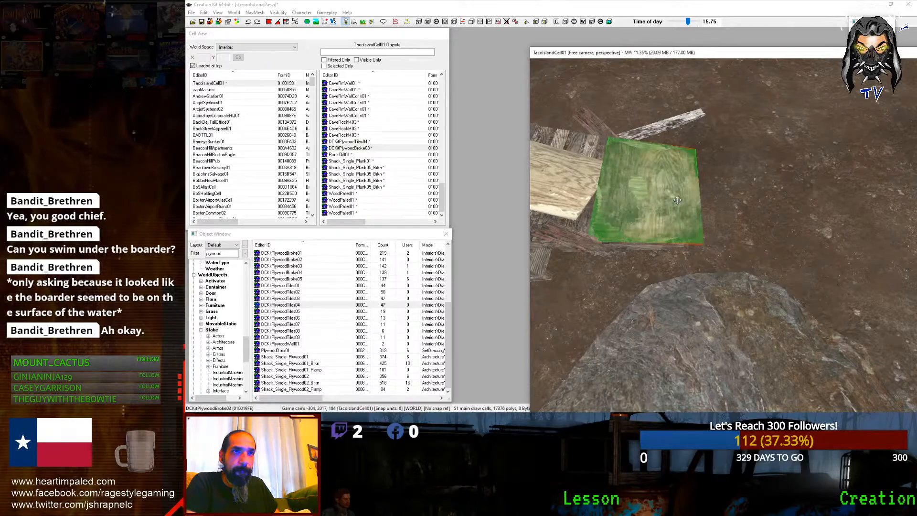
{"action": "middle_click_drag", "start_coordinate": [678, 200], "coordinate": [656, 212]}
{"action": "key", "text": "d"}
{"action": "scroll", "coordinate": [633, 189], "scroll_direction": "down", "scroll_amount": 4}
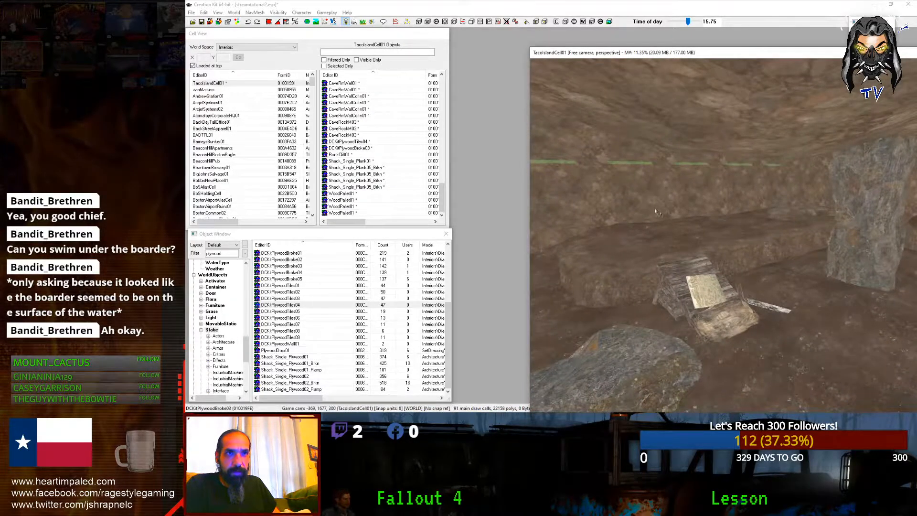
Step: Select the tall rock column among the overlapping cave pieces and rotate it slightly
{"action": "left_click", "coordinate": [835, 235]}
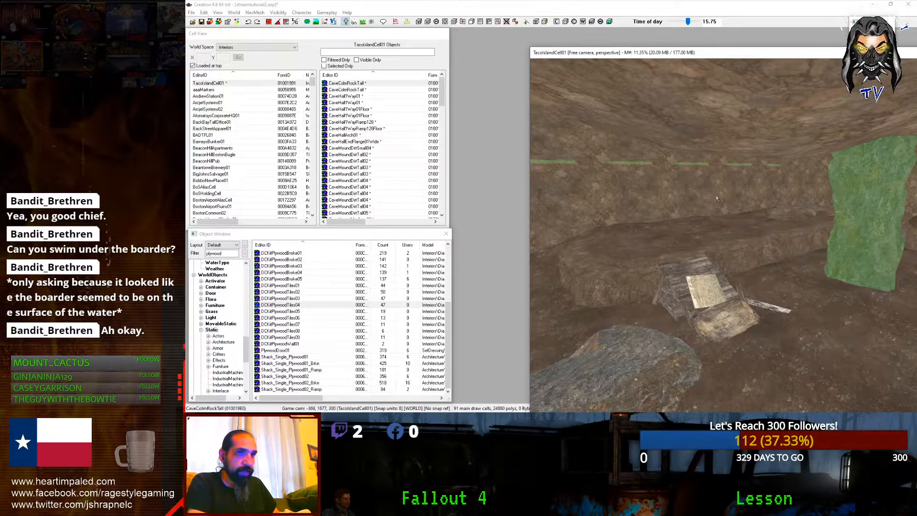
{"action": "left_click", "coordinate": [687, 191]}
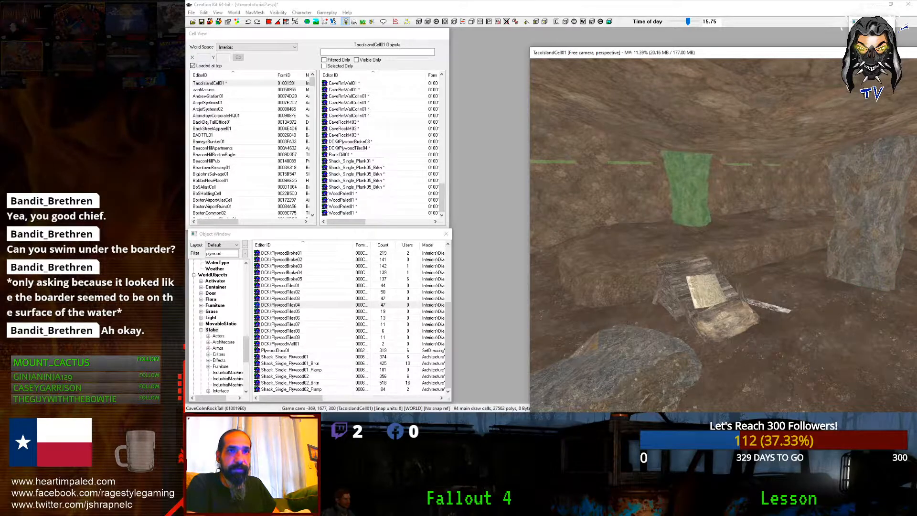
{"action": "left_click", "coordinate": [672, 176]}
{"action": "left_click", "coordinate": [671, 176]}
{"action": "left_click", "coordinate": [671, 176]}
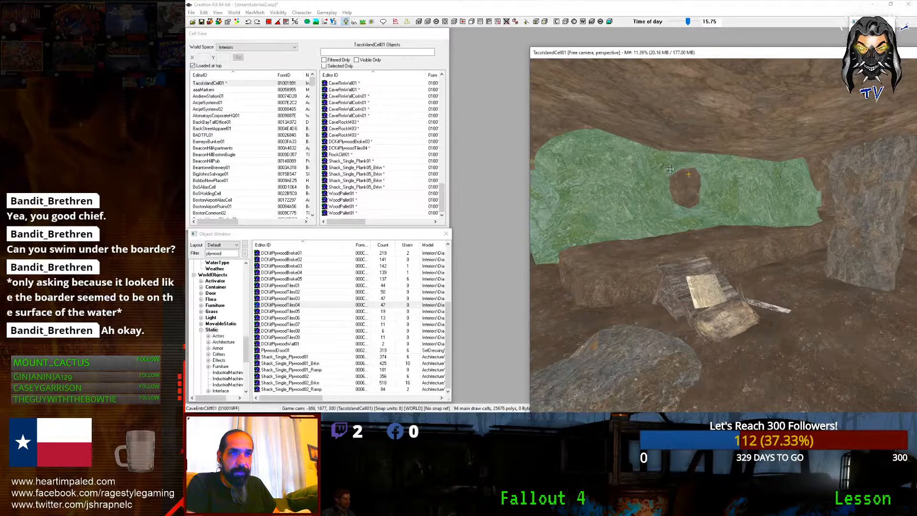
{"action": "scroll", "coordinate": [668, 171], "scroll_direction": "down", "scroll_amount": 5, "text": "alt"}
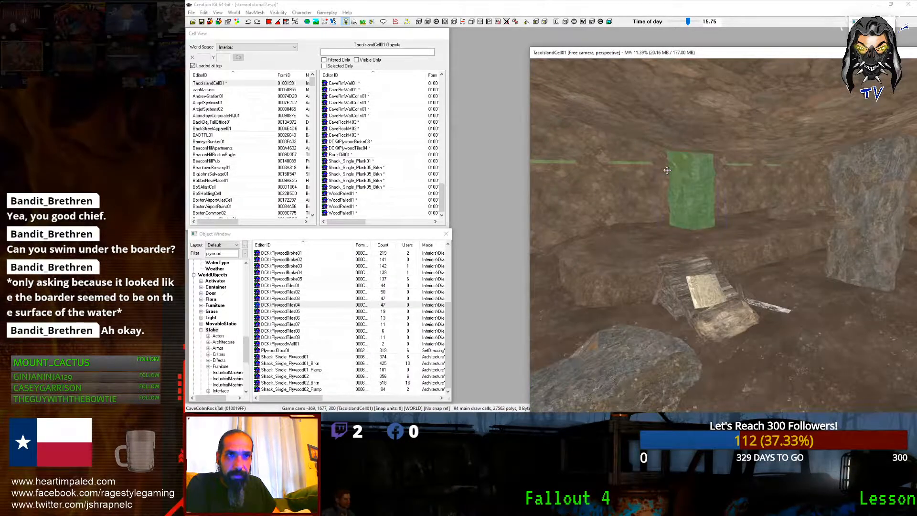
{"action": "scroll", "coordinate": [667, 170], "scroll_direction": "up", "scroll_amount": 2}
{"action": "right_click_drag", "start_coordinate": [667, 170], "coordinate": [659, 171]}
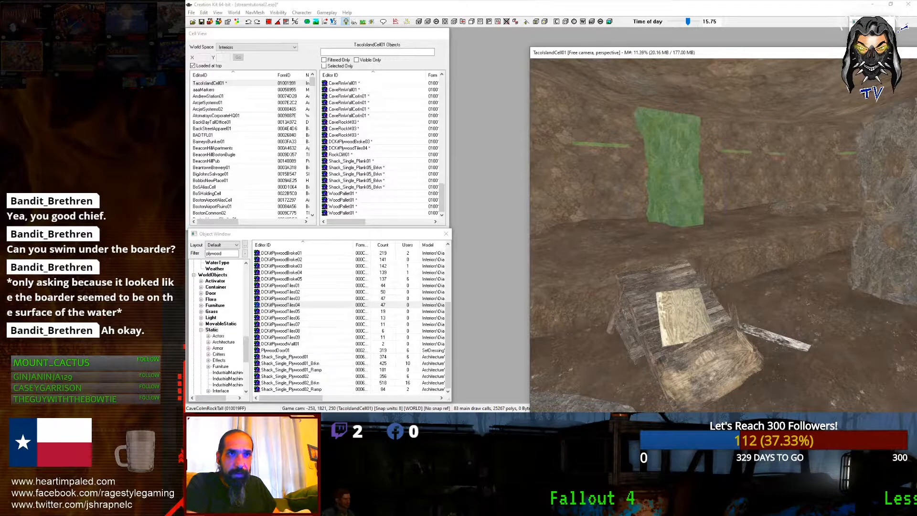
{"action": "key", "text": "d"}
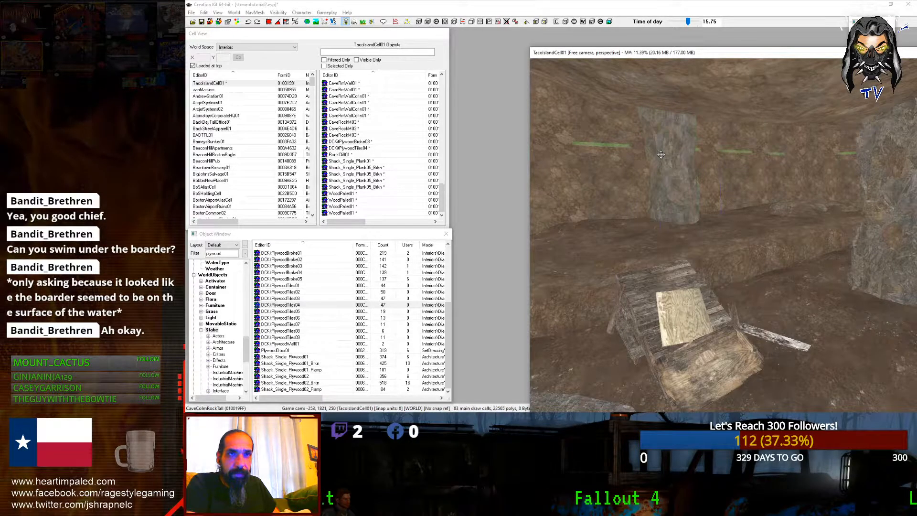
Step: Duplicate the CaveMoundRocksMed03 mound, move the copy left past the column and rotate it
{"action": "scroll", "coordinate": [661, 154], "scroll_direction": "down", "scroll_amount": 2}
{"action": "middle_click_drag", "start_coordinate": [662, 155], "coordinate": [569, 155]}
{"action": "left_click", "coordinate": [739, 211]}
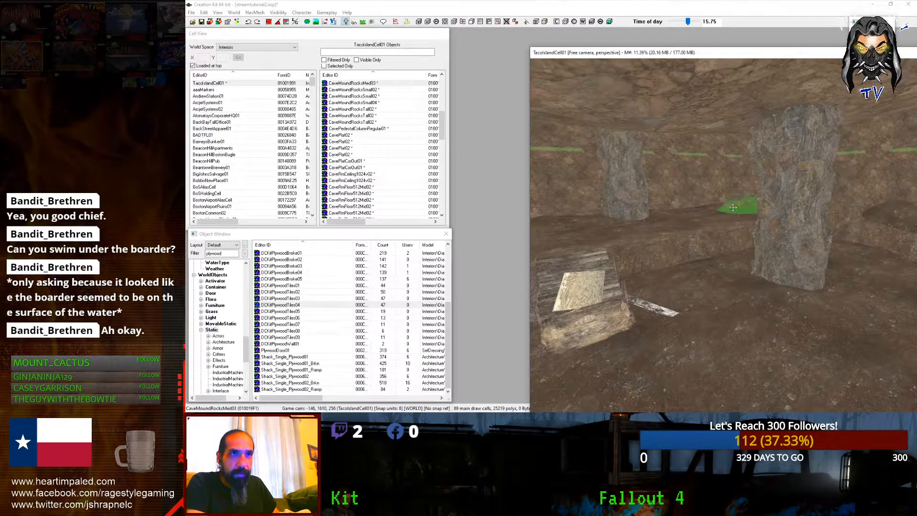
{"action": "scroll", "coordinate": [733, 208], "scroll_direction": "down", "scroll_amount": 3, "text": "alt"}
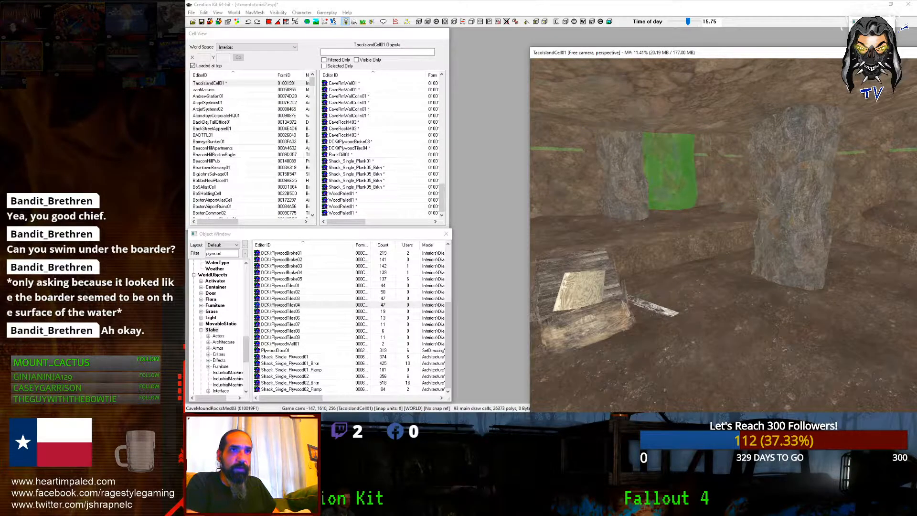
{"action": "key", "text": "d"}
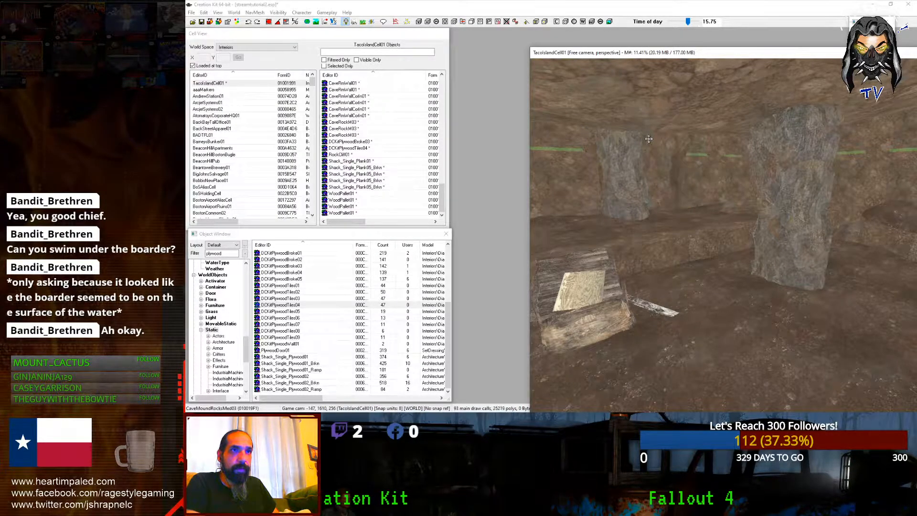
{"action": "scroll", "coordinate": [733, 207], "scroll_direction": "up", "scroll_amount": 3}
{"action": "left_click", "coordinate": [659, 162]}
{"action": "scroll", "coordinate": [659, 162], "scroll_direction": "down", "scroll_amount": 1}
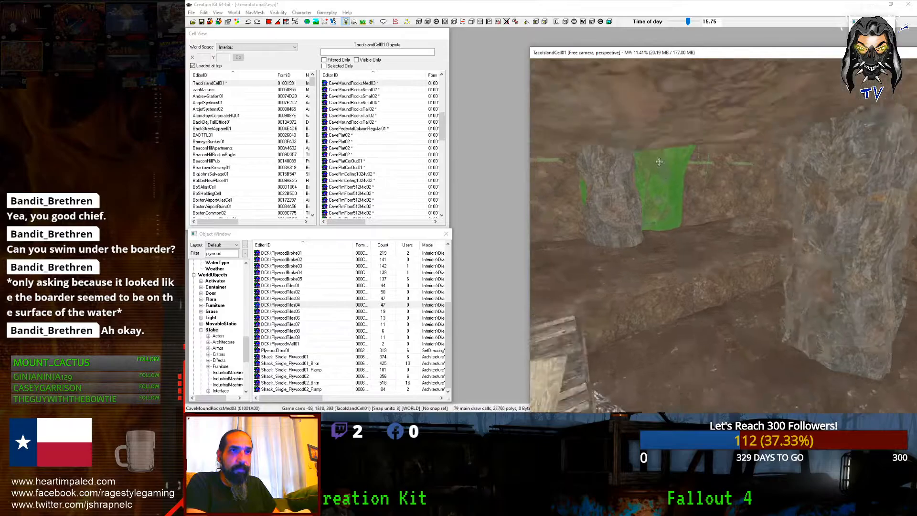
{"action": "middle_click_drag", "start_coordinate": [659, 162], "coordinate": [679, 194]}
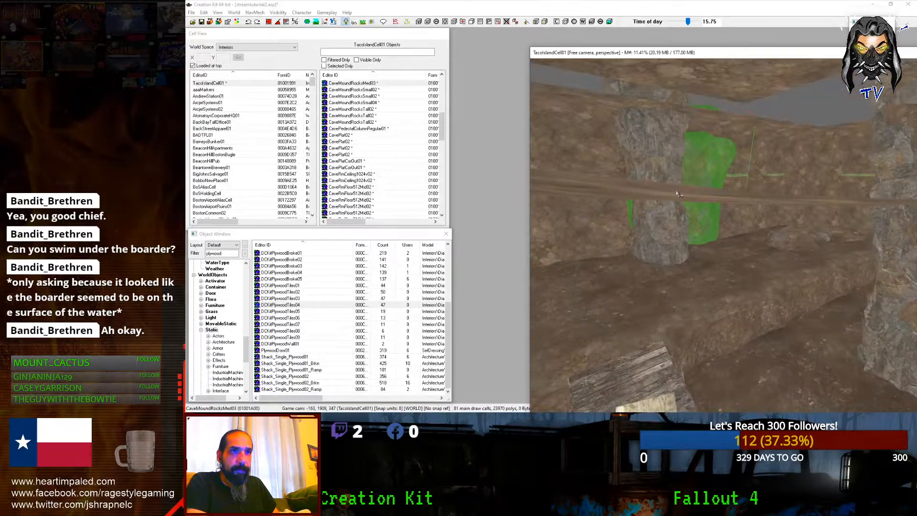
{"action": "key", "text": "ctrl+d"}
{"action": "left_click_drag", "start_coordinate": [687, 219], "coordinate": [578, 227]}
{"action": "key", "text": "c"}
{"action": "right_click_drag", "start_coordinate": [578, 227], "coordinate": [614, 226]}
{"action": "scroll", "coordinate": [602, 227], "scroll_direction": "up", "scroll_amount": 1}
Step: Try rotation axes on the mound, then select CaveMoundRocksMed04 and swap it to another rock mesh
{"action": "key", "text": "x"}
{"action": "key", "text": "z"}
{"action": "key", "text": "x"}
{"action": "middle_click_drag", "start_coordinate": [669, 227], "coordinate": [712, 200]}
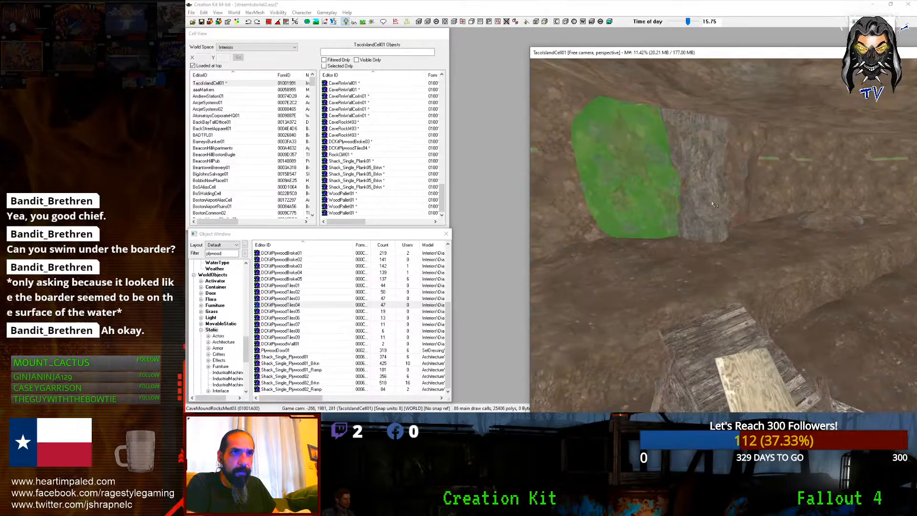
{"action": "left_click", "coordinate": [712, 200]}
{"action": "left_click", "coordinate": [711, 199]}
{"action": "key", "text": "ctrl+Right"}
{"action": "key", "text": "ctrl+Right"}
{"action": "key", "text": "ctrl+Right"}
{"action": "key", "text": "ctrl+Right"}
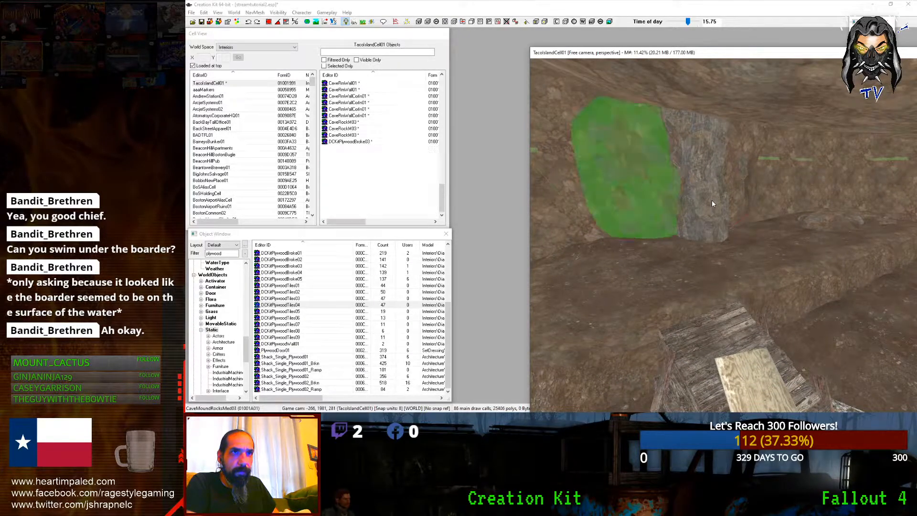
{"action": "key", "text": "d"}
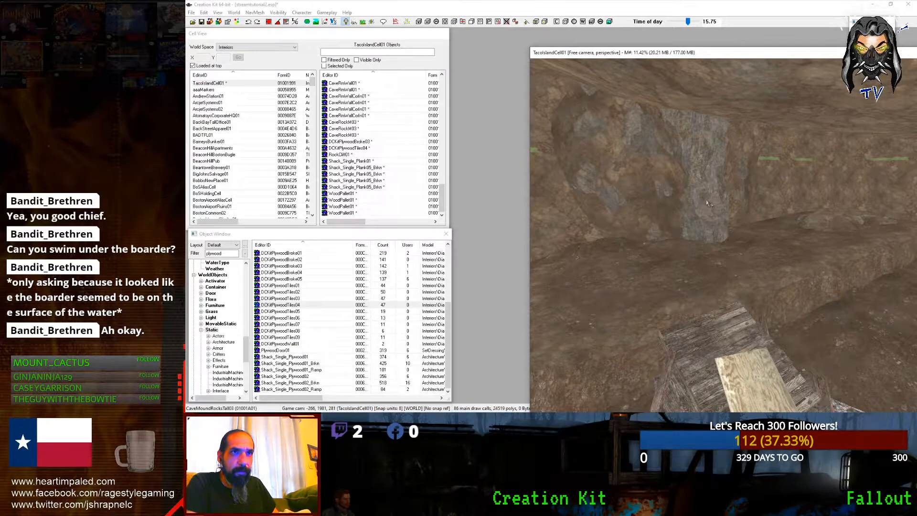
Step: Duplicate the rock mound, move it left and down, and cycle it through several cave meshes
{"action": "left_click", "coordinate": [663, 193]}
{"action": "middle_click_drag", "start_coordinate": [664, 194], "coordinate": [717, 191]}
{"action": "key", "text": "ctrl+d"}
{"action": "left_click_drag", "start_coordinate": [716, 191], "coordinate": [650, 249]}
{"action": "key", "text": "ctrl+Right"}
{"action": "key", "text": "ctrl+Right"}
{"action": "key", "text": "ctrl+Right"}
{"action": "key", "text": "ctrl+Right"}
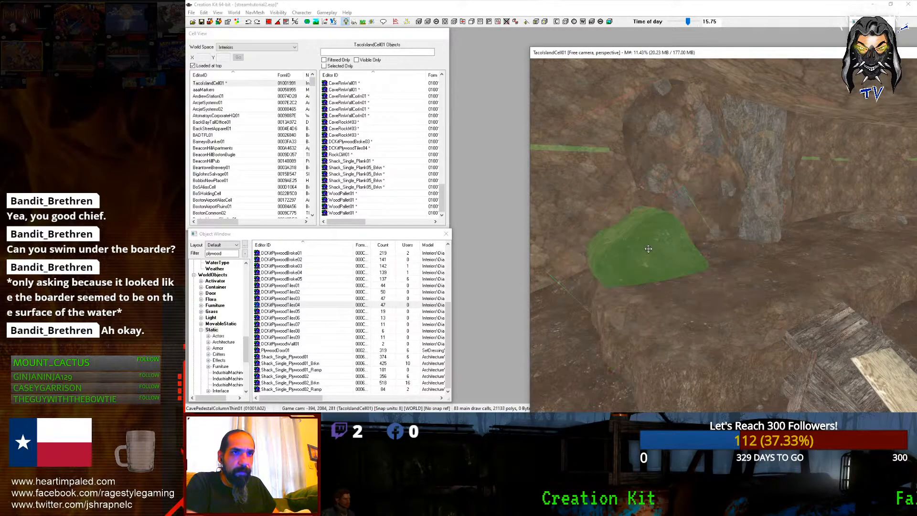
{"action": "key", "text": "ctrl+Right"}
{"action": "key", "text": "ctrl+Right"}
{"action": "key", "text": "ctrl+Right"}
{"action": "key", "text": "ctrl+Right"}
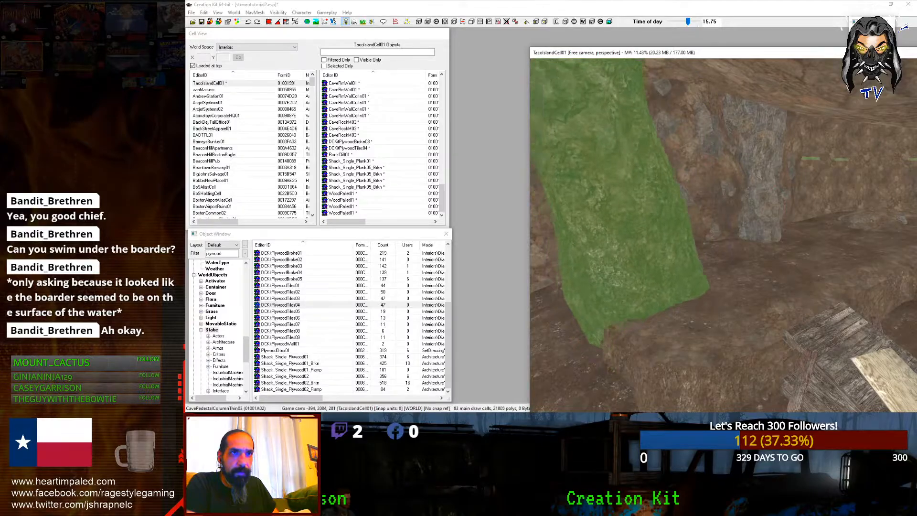
{"action": "key", "text": "ctrl+Right"}
{"action": "key", "text": "ctrl+Right"}
{"action": "key", "text": "ctrl+Right"}
{"action": "key", "text": "ctrl+Right"}
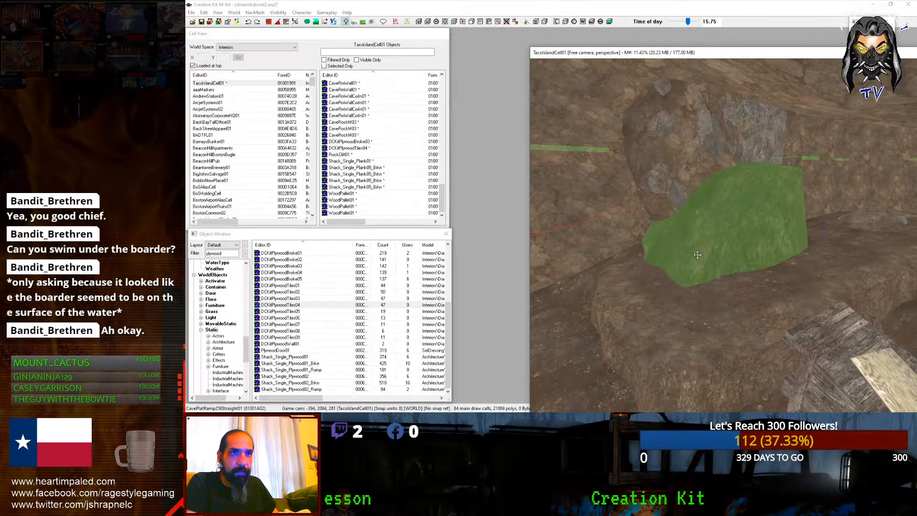
{"action": "key", "text": "ctrl+Right"}
{"action": "key", "text": "ctrl+Right"}
{"action": "key", "text": "ctrl+Right"}
{"action": "key", "text": "ctrl+Right"}
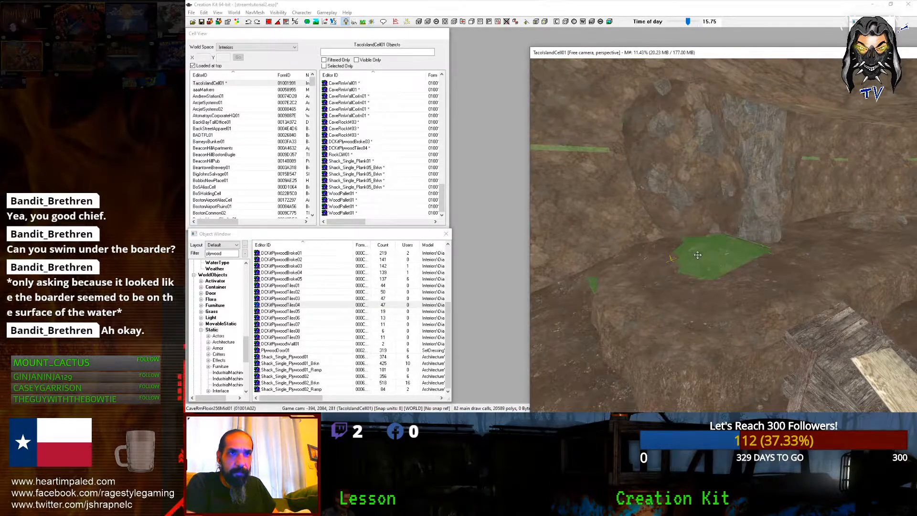
{"action": "key", "text": "ctrl+Right"}
{"action": "key", "text": "ctrl+Right"}
{"action": "key", "text": "ctrl+Right"}
{"action": "key", "text": "ctrl+Right"}
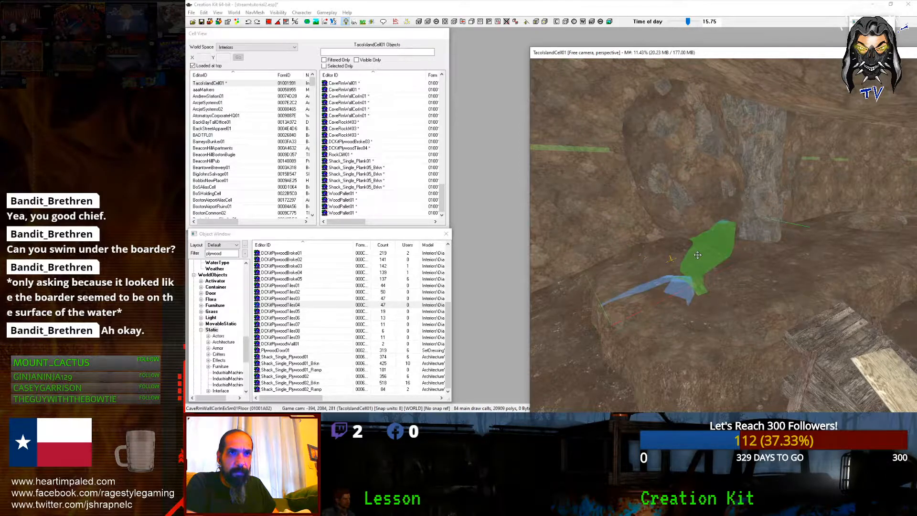
{"action": "key", "text": "ctrl+Right"}
{"action": "key", "text": "ctrl+Right"}
{"action": "key", "text": "ctrl+Right"}
{"action": "key", "text": "ctrl+Right"}
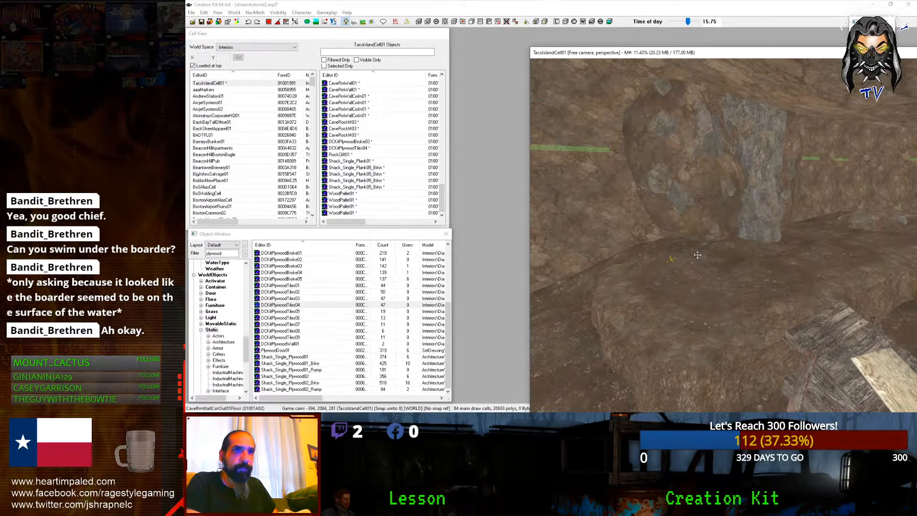
Step: Delete the swapped cave piece and the CaveMoundRocksTall03 mound
{"action": "key", "text": "Delete"}
{"action": "left_click", "coordinate": [691, 206]}
{"action": "key", "text": "Delete"}
{"action": "middle_click_drag", "start_coordinate": [690, 206], "coordinate": [718, 208], "text": "shift"}
Step: Move the tall rock column left along the wall, duplicate it and raise the copy on Z
{"action": "left_click", "coordinate": [737, 209]}
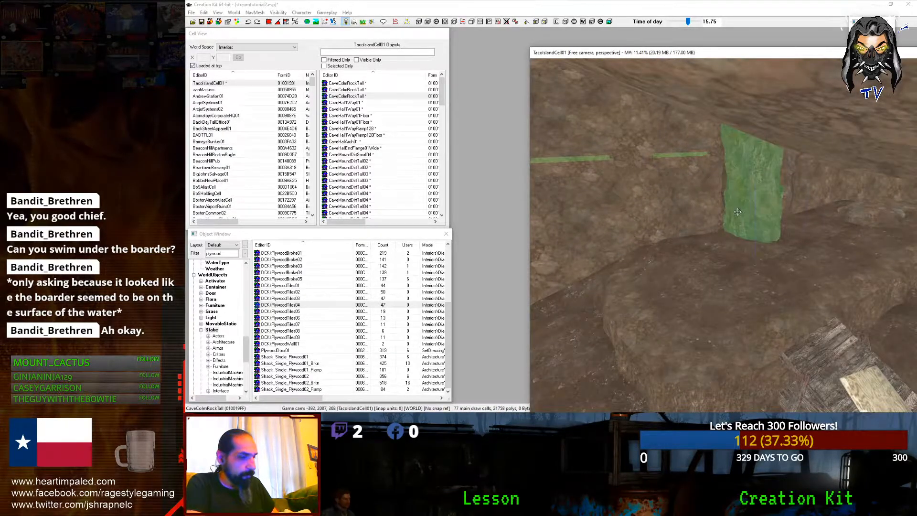
{"action": "left_click_drag", "start_coordinate": [738, 211], "coordinate": [684, 213]}
{"action": "key", "text": "d"}
{"action": "left_click", "coordinate": [693, 210]}
{"action": "key", "text": "d"}
{"action": "left_click", "coordinate": [696, 214]}
{"action": "middle_click_drag", "start_coordinate": [696, 213], "coordinate": [715, 197], "text": "shift"}
{"action": "key", "text": "z"}
{"action": "left_click_drag", "start_coordinate": [715, 197], "coordinate": [714, 134]}
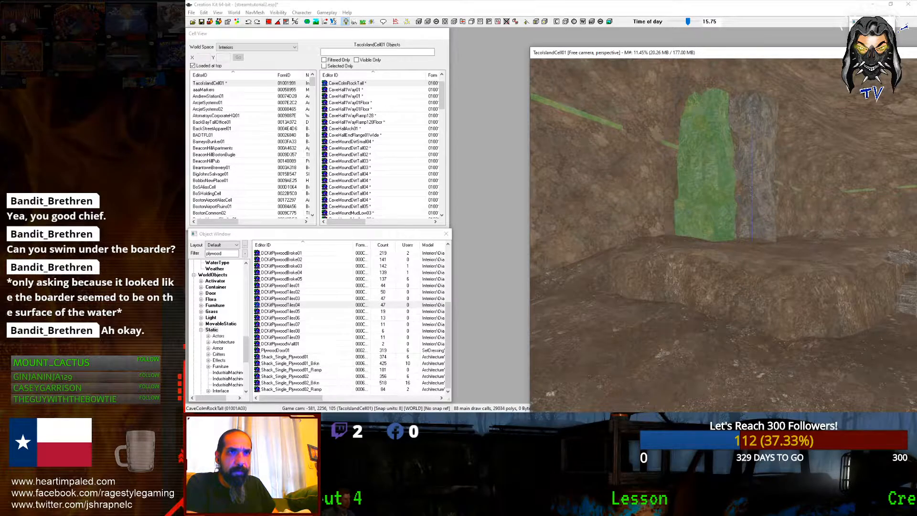
{"action": "key", "text": "ctrl+Left"}
{"action": "key", "text": "ctrl+Left"}
{"action": "key", "text": "ctrl+Left"}
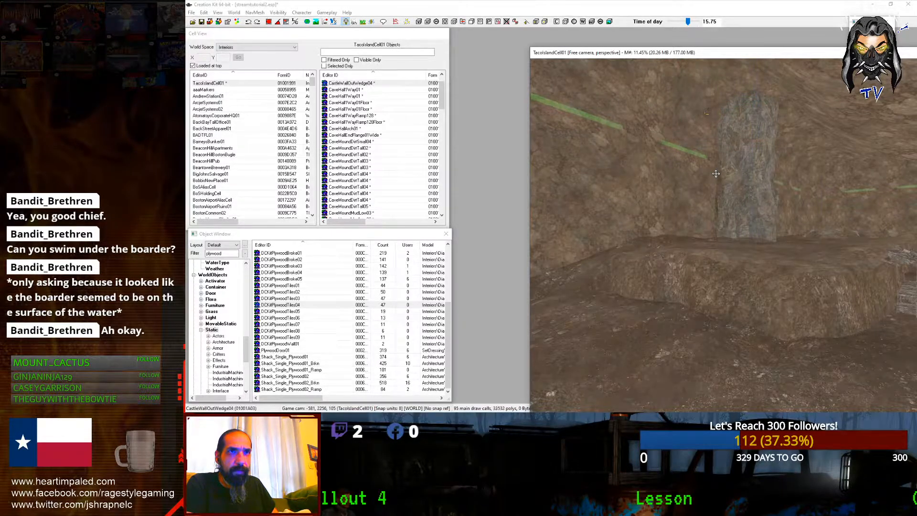
{"action": "key", "text": "ctrl+z"}
{"action": "scroll", "coordinate": [718, 178], "scroll_direction": "down", "scroll_amount": 5}
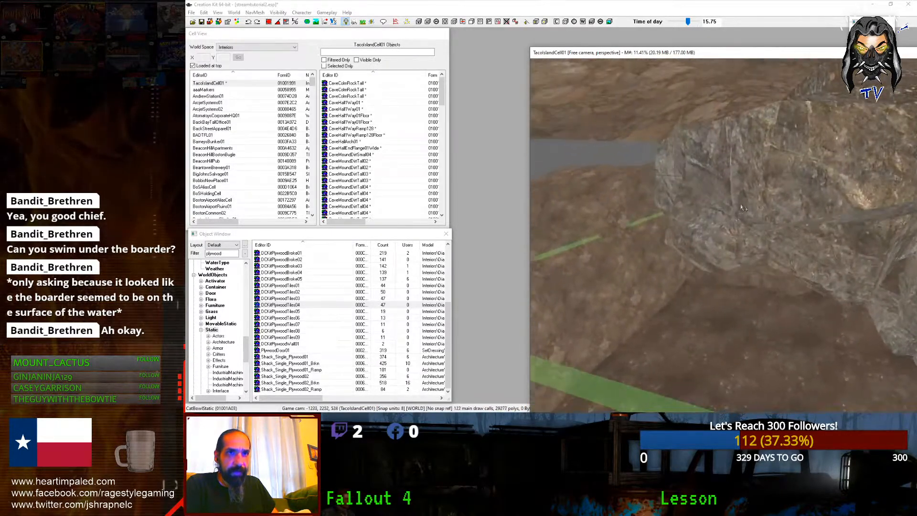
{"action": "middle_click_drag", "start_coordinate": [726, 197], "coordinate": [552, 283], "text": "shift"}
Step: Place a MetalFireBarrelGratingGobo fire barrel from the 'firebarrel'-filtered list on the cave floor
{"action": "left_click", "coordinate": [689, 226]}
{"action": "double_click", "coordinate": [231, 254]}
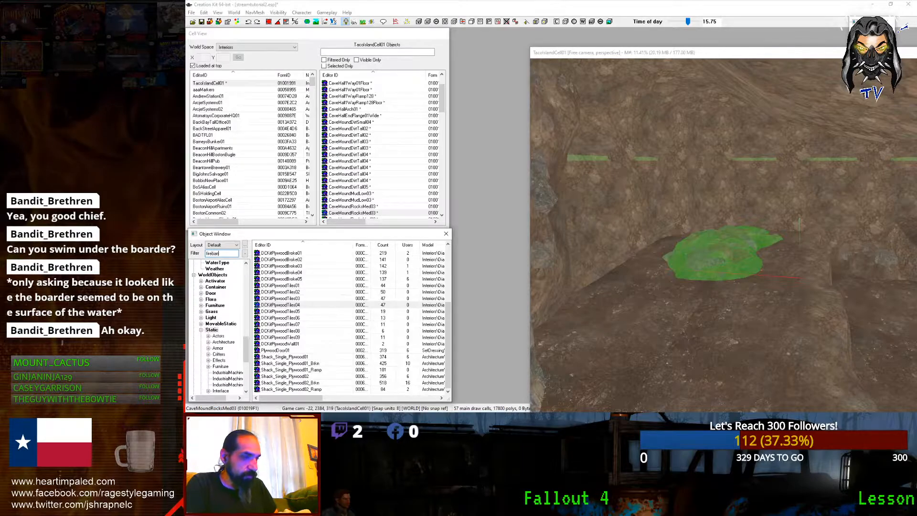
{"action": "left_click", "coordinate": [220, 324]}
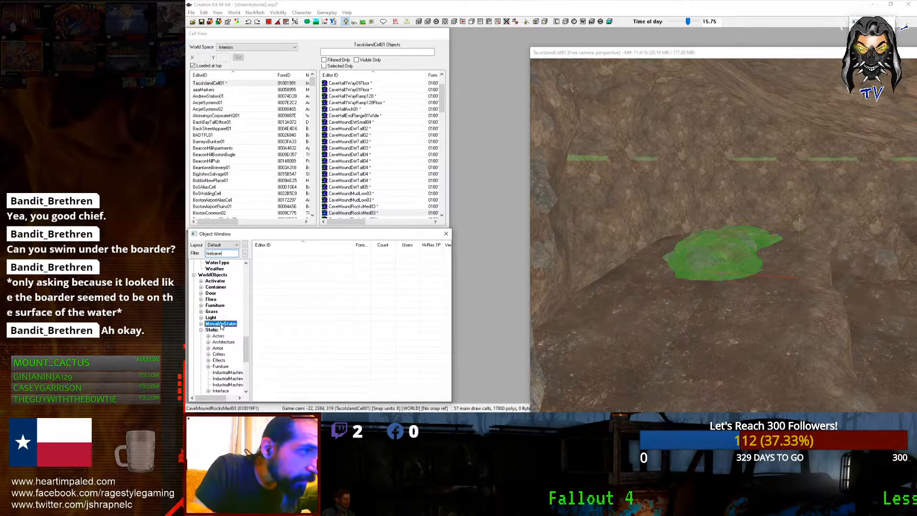
{"action": "left_click", "coordinate": [213, 275]}
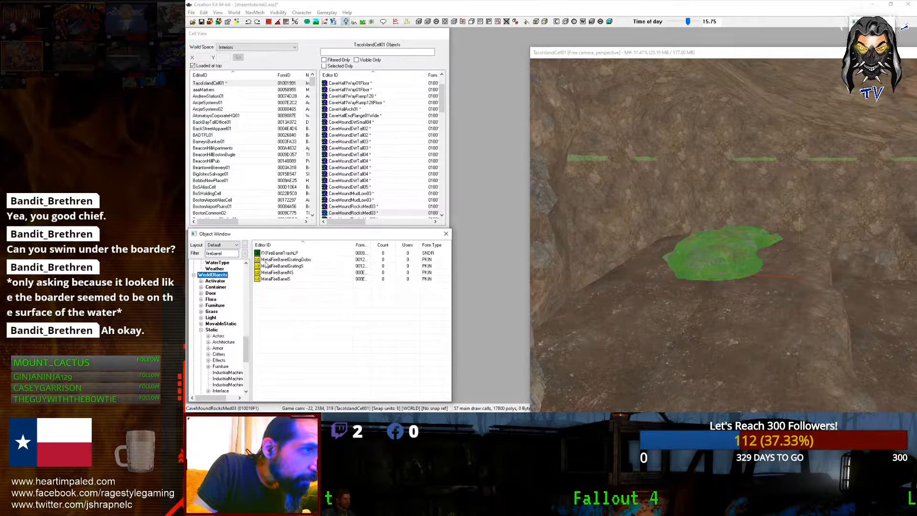
{"action": "left_click_drag", "start_coordinate": [776, 297], "coordinate": [776, 297]}
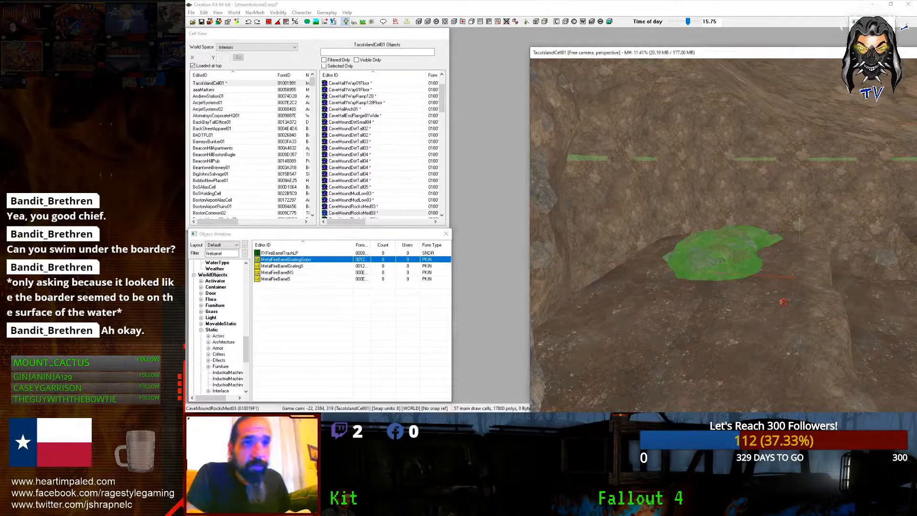
{"action": "scroll", "coordinate": [774, 296], "scroll_direction": "down", "scroll_amount": 3}
{"action": "middle_click_drag", "start_coordinate": [774, 296], "coordinate": [767, 290], "text": "shift"}
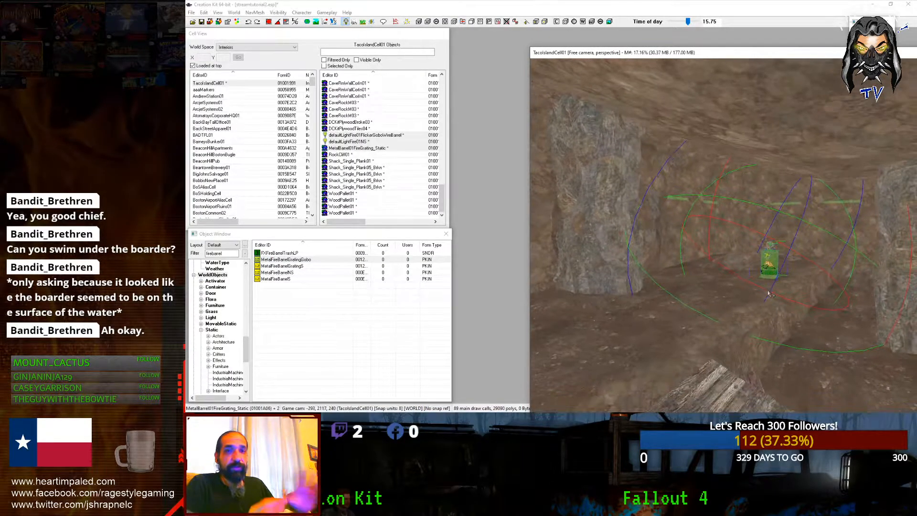
Step: Preview the new fire barrel under real lighting, then return to bright editing light
{"action": "key", "text": "a"}
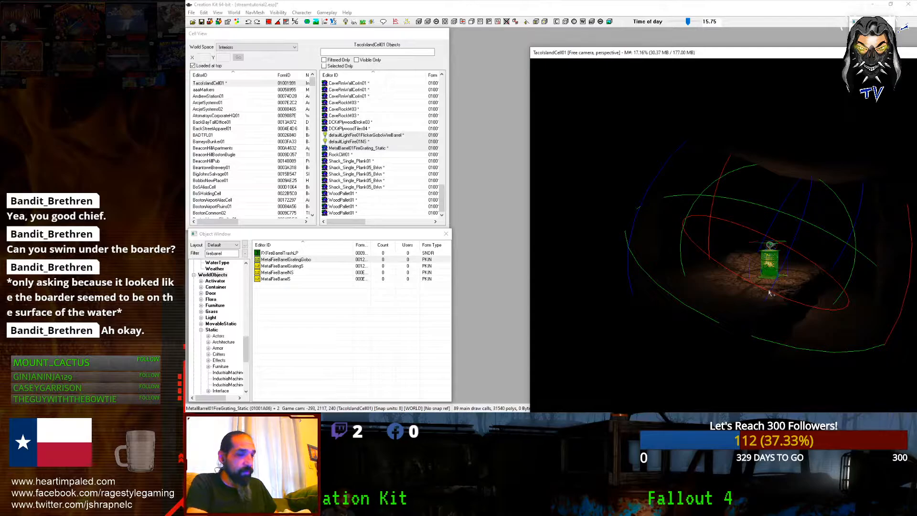
{"action": "middle_click_drag", "start_coordinate": [766, 271], "coordinate": [779, 270], "text": "shift"}
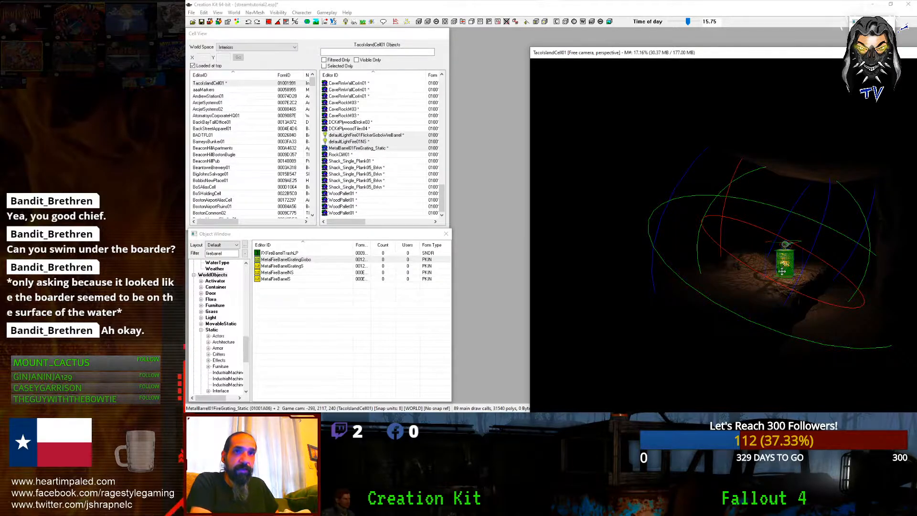
{"action": "middle_click_drag", "start_coordinate": [782, 271], "coordinate": [798, 251], "text": "shift"}
{"action": "key", "text": "a"}
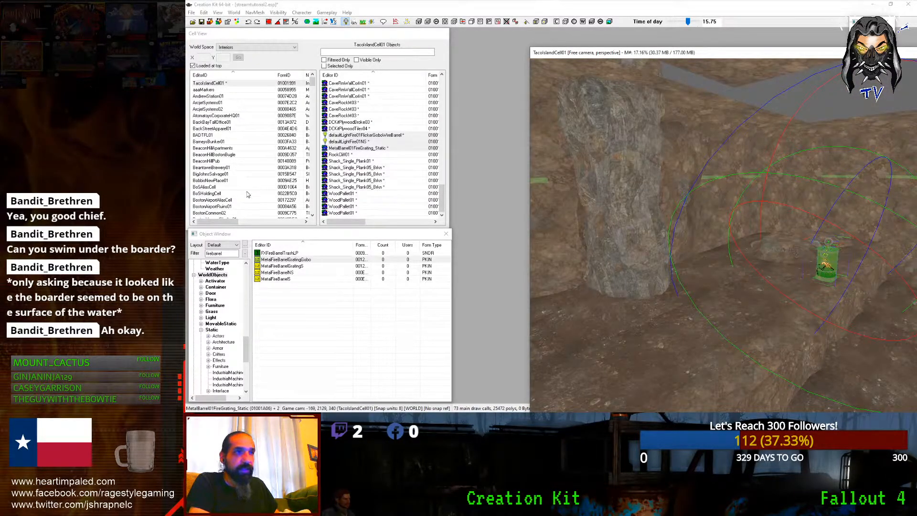
Step: Duplicate the fire barrel with its lights and move the copy beside the original
{"action": "left_click", "coordinate": [224, 252]}
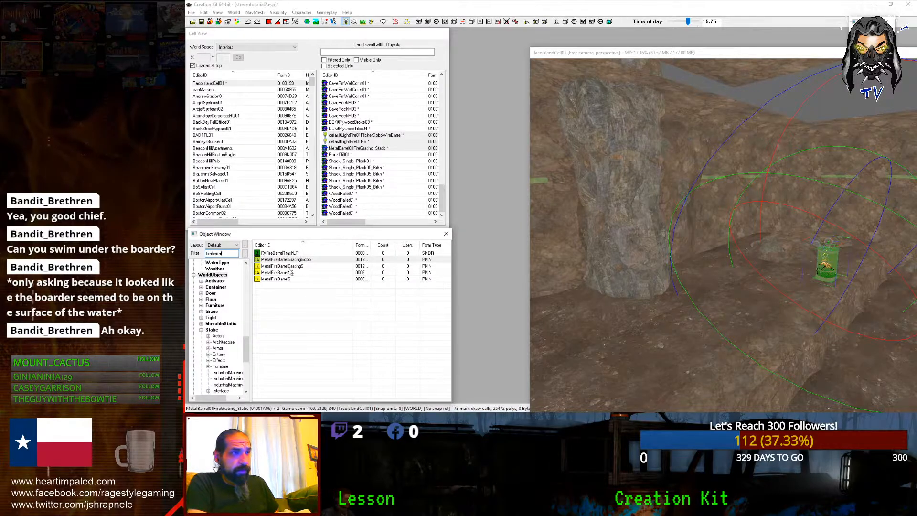
{"action": "middle_click_drag", "start_coordinate": [701, 262], "coordinate": [759, 255]}
{"action": "key", "text": "ctrl+d"}
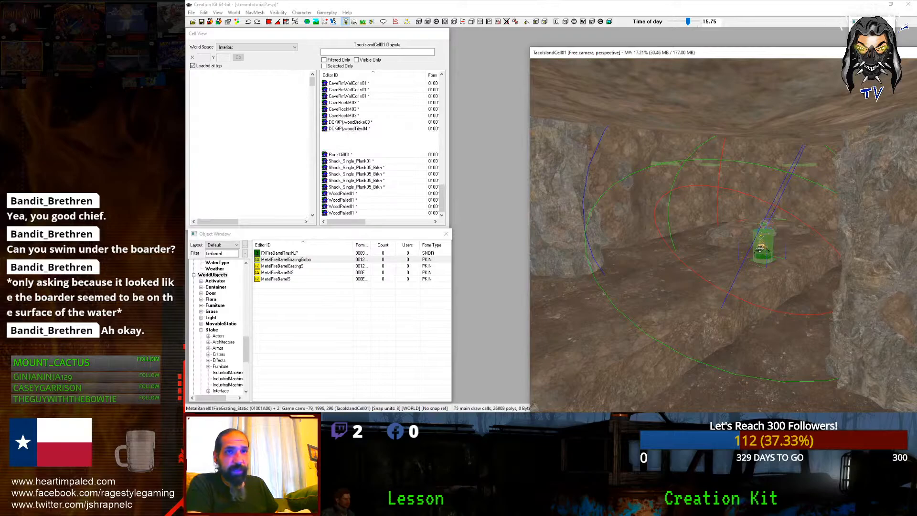
{"action": "left_click_drag", "start_coordinate": [763, 246], "coordinate": [710, 258]}
Step: Preview both barrels' real lighting, then select and centre the view on the plywood pallet
{"action": "key", "text": "a"}
{"action": "scroll", "coordinate": [707, 256], "scroll_direction": "down", "scroll_amount": 2}
{"action": "middle_click_drag", "start_coordinate": [707, 256], "coordinate": [574, 221], "text": "shift"}
{"action": "scroll", "coordinate": [620, 234], "scroll_direction": "down", "scroll_amount": 4}
{"action": "key", "text": "a"}
{"action": "left_click", "coordinate": [564, 216]}
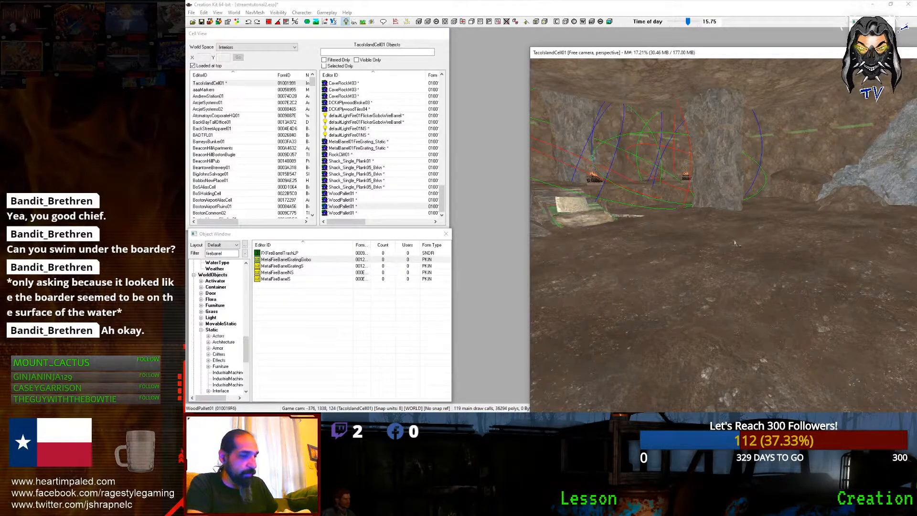
{"action": "key", "text": "f"}
{"action": "key", "text": "f"}
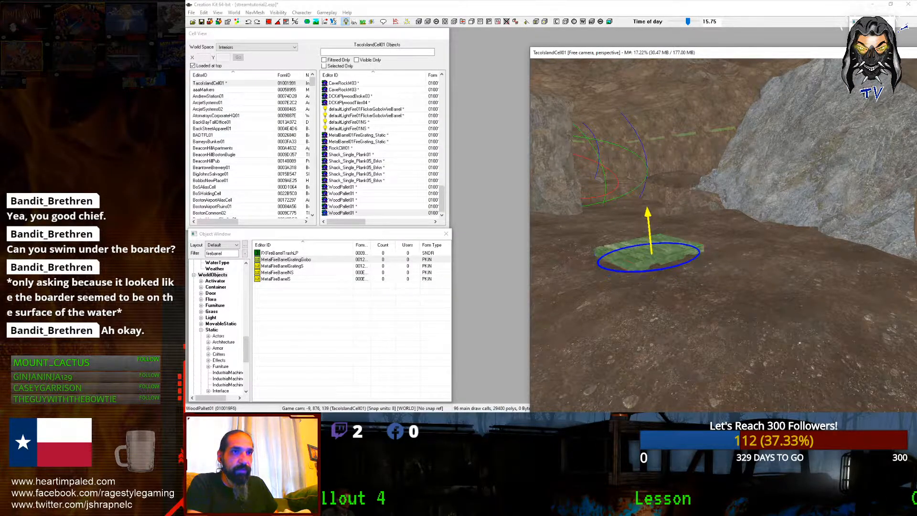
Step: Duplicate the wood pallet, rotate and settle the copy on the floor, and save the plugin
{"action": "scroll", "coordinate": [641, 245], "scroll_direction": "down", "scroll_amount": 4}
{"action": "mouse_move", "coordinate": [642, 246]}
{"action": "middle_mouse_down", "text": "shift"}
{"action": "mouse_move", "coordinate": [683, 242]}
{"action": "mouse_move", "coordinate": [689, 252]}
{"action": "mouse_move", "coordinate": [643, 260]}
{"action": "middle_mouse_up", "text": "shift"}
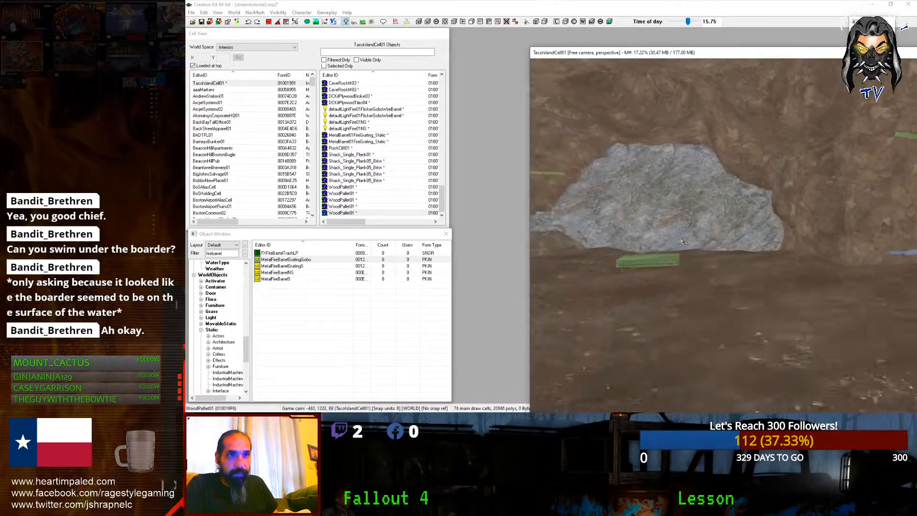
{"action": "scroll", "coordinate": [660, 262], "scroll_direction": "up", "scroll_amount": 2}
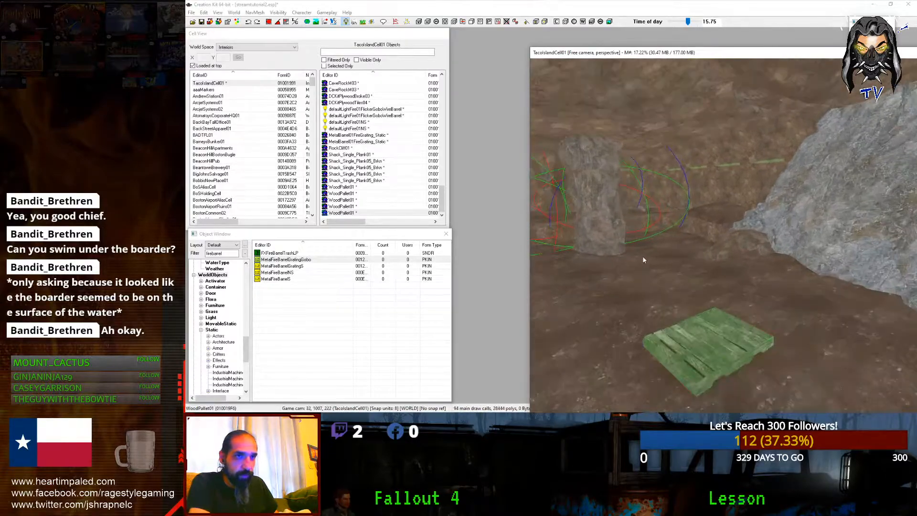
{"action": "scroll", "coordinate": [642, 260], "scroll_direction": "down", "scroll_amount": 2}
{"action": "key", "text": "ctrl+d"}
{"action": "key", "text": "x"}
{"action": "left_click_drag", "start_coordinate": [724, 309], "coordinate": [663, 284]}
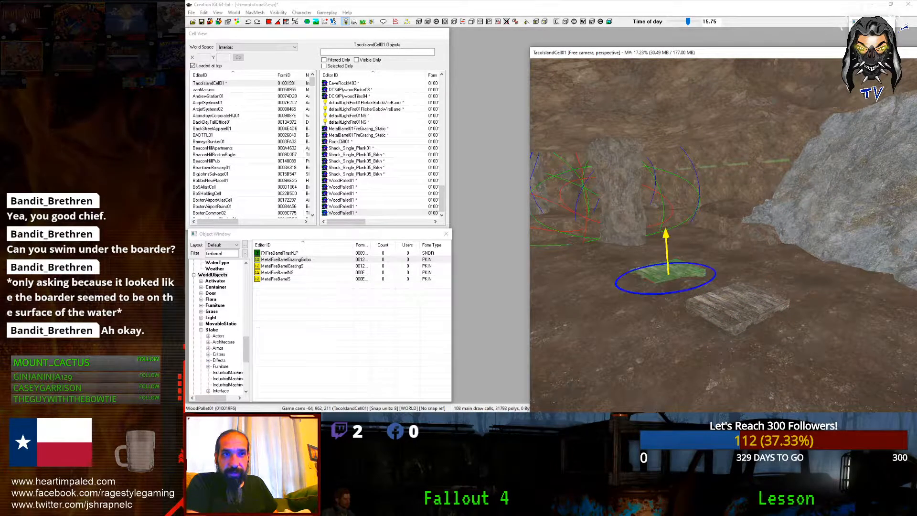
{"action": "right_click_drag", "start_coordinate": [663, 266], "coordinate": [650, 265]}
{"action": "left_click_drag", "start_coordinate": [663, 269], "coordinate": [650, 266]}
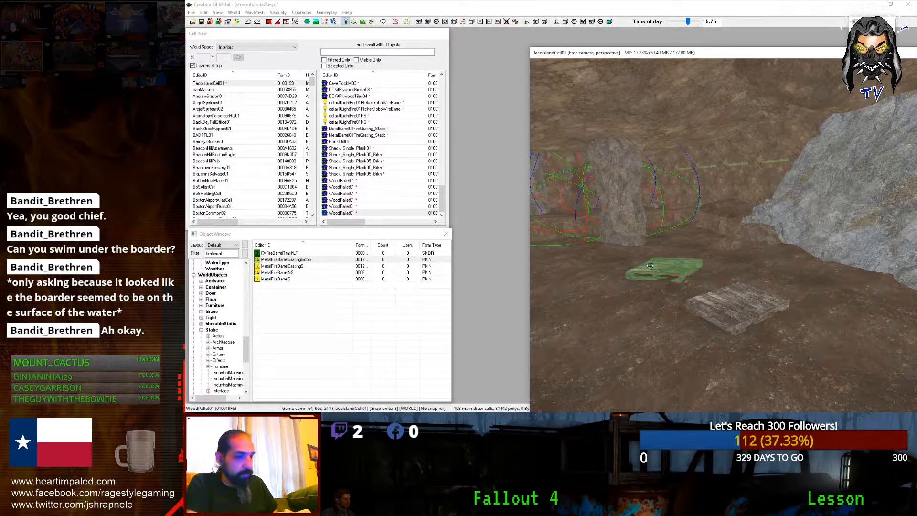
{"action": "middle_click_drag", "start_coordinate": [650, 266], "coordinate": [704, 271], "text": "shift"}
{"action": "key", "text": "ctrl+s"}
Step: Place a fire barrel on the new pallet and preview its real lighting
{"action": "scroll", "coordinate": [704, 271], "scroll_direction": "up", "scroll_amount": 2}
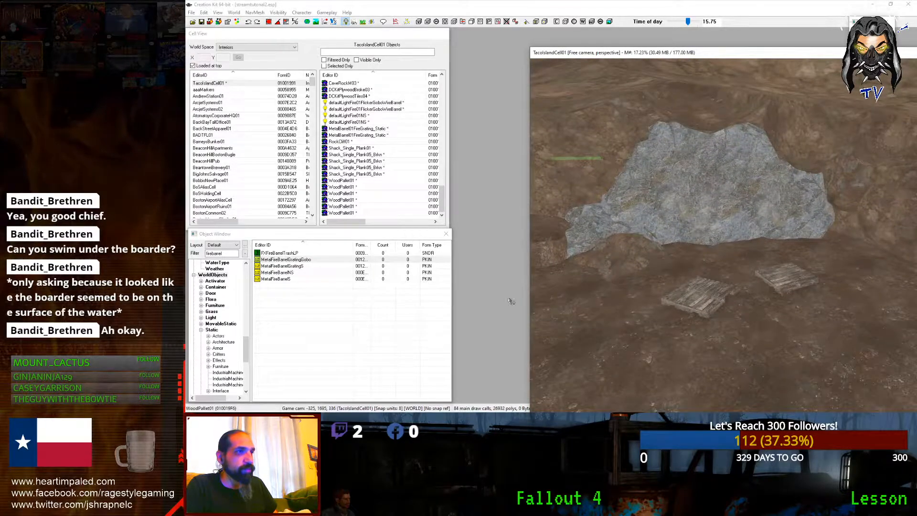
{"action": "left_click", "coordinate": [267, 261]}
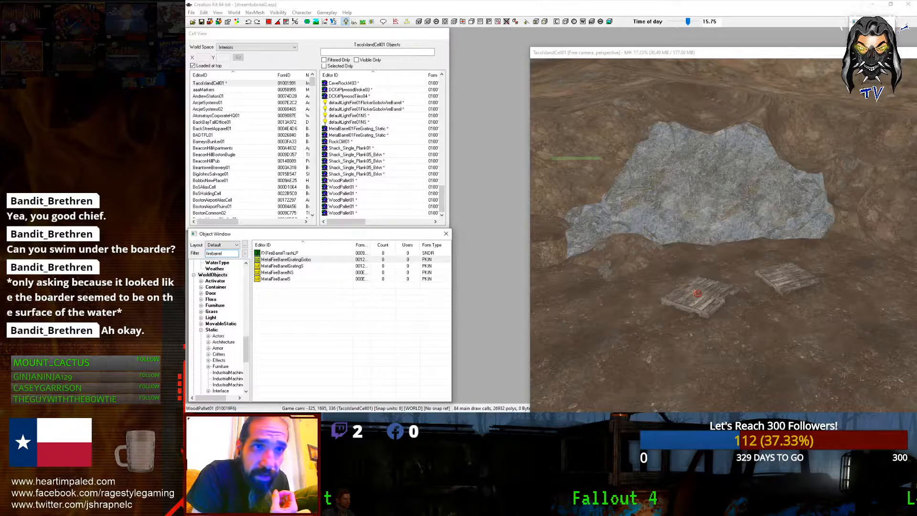
{"action": "left_click_drag", "start_coordinate": [704, 296], "coordinate": [700, 295]}
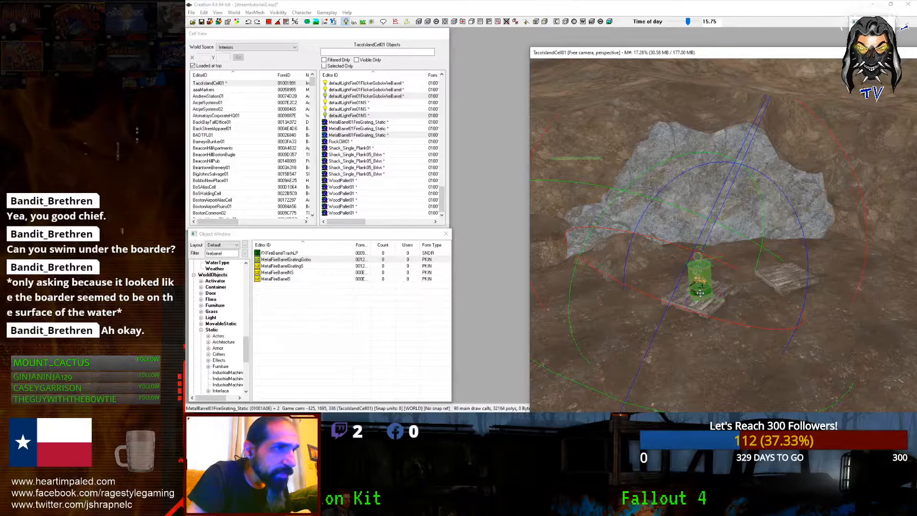
{"action": "key", "text": "a"}
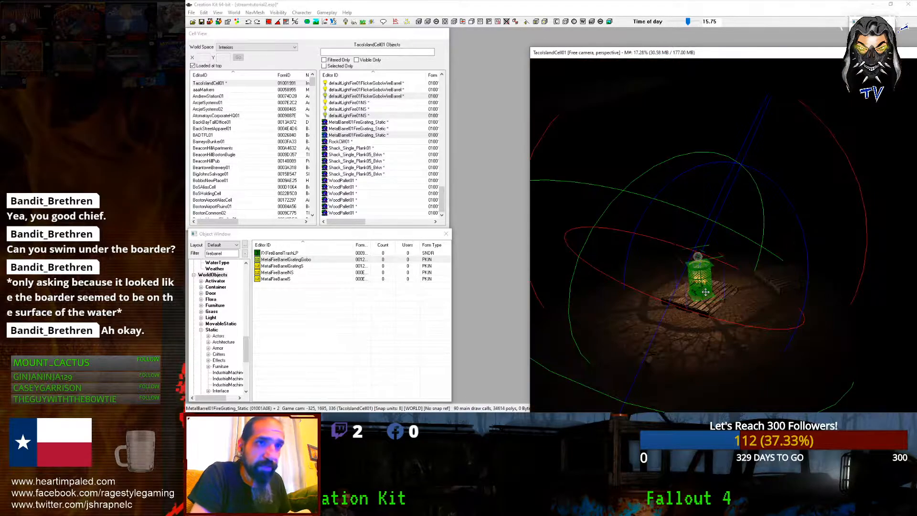
{"action": "middle_click_drag", "start_coordinate": [706, 292], "coordinate": [698, 297]}
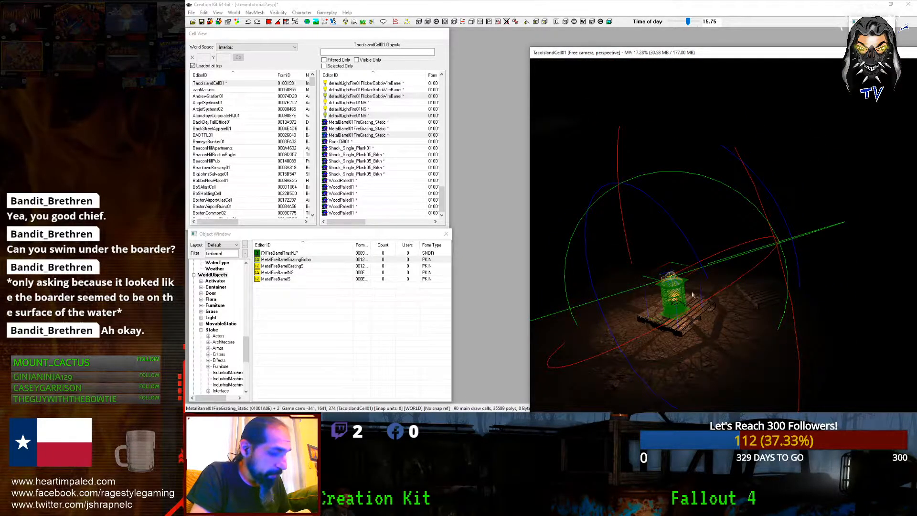
Step: Duplicate the barrel and pallet, move the copy aside, and lower the barrel onto its pallet along Z
{"action": "key", "text": "ctrl+d"}
{"action": "left_click_drag", "start_coordinate": [693, 295], "coordinate": [780, 281]}
{"action": "middle_click_drag", "start_coordinate": [780, 281], "coordinate": [724, 249], "text": "shift"}
{"action": "scroll", "coordinate": [723, 248], "scroll_direction": "up", "scroll_amount": 3}
{"action": "mouse_move", "coordinate": [719, 252]}
{"action": "middle_mouse_down", "text": "shift"}
{"action": "mouse_move", "coordinate": [707, 234]}
{"action": "mouse_move", "coordinate": [710, 260]}
{"action": "middle_mouse_up", "text": "shift"}
{"action": "key", "text": "z"}
{"action": "left_click_drag", "start_coordinate": [711, 260], "coordinate": [737, 258]}
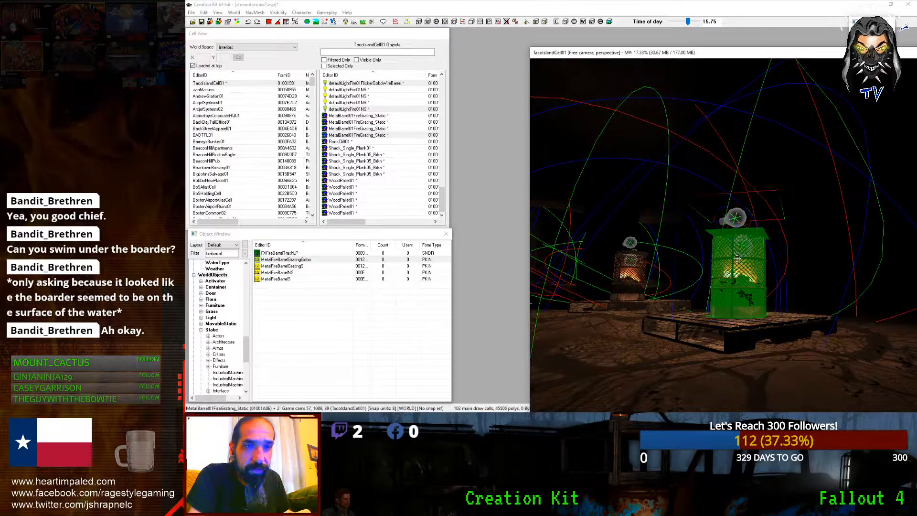
Step: Look down over the barrels with bright lighting toggled on and off
{"action": "key", "text": "a"}
{"action": "scroll", "coordinate": [737, 258], "scroll_direction": "down", "scroll_amount": 5}
{"action": "middle_click_drag", "start_coordinate": [737, 258], "coordinate": [757, 281], "text": "shift"}
{"action": "scroll", "coordinate": [733, 279], "scroll_direction": "down", "scroll_amount": 8}
{"action": "scroll", "coordinate": [746, 280], "scroll_direction": "up", "scroll_amount": 8}
{"action": "key", "text": "a"}
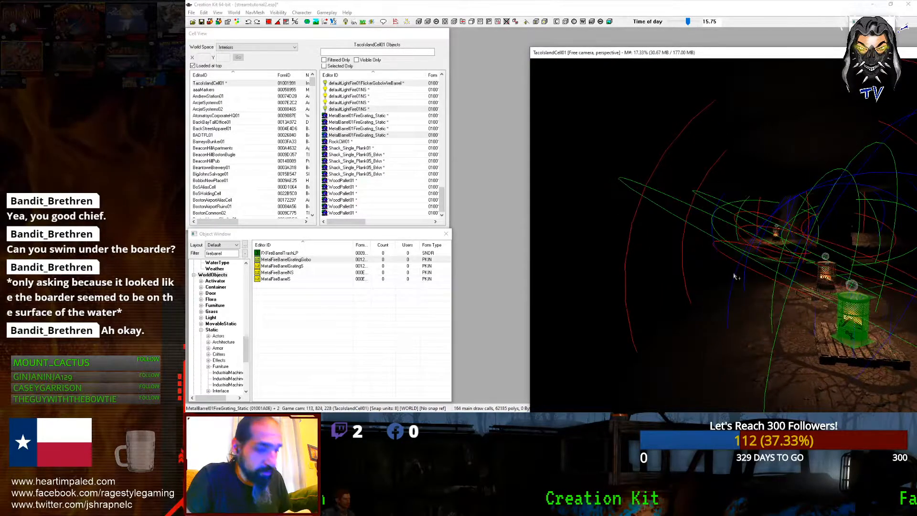
{"action": "key", "text": "a"}
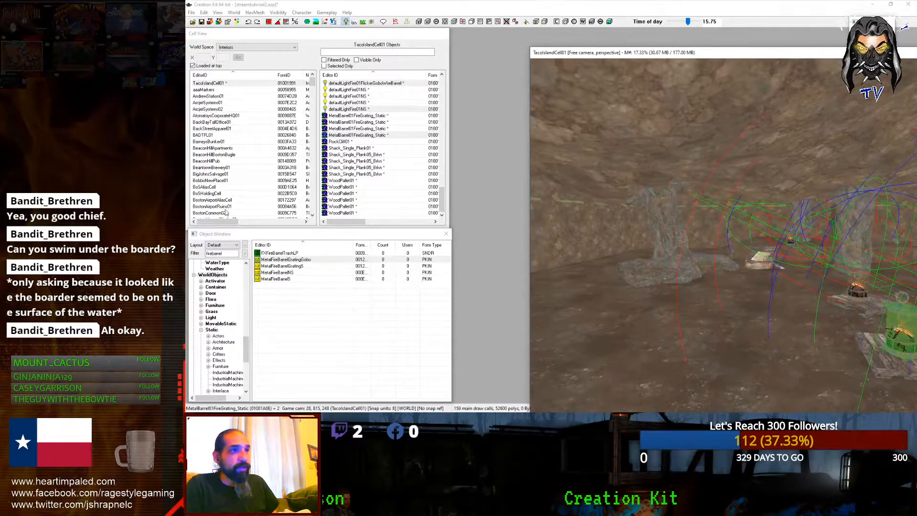
Step: Replace the 'firebarrel' filter with 'light' and expand the Light category in the Object Window
{"action": "double_click", "coordinate": [219, 253]}
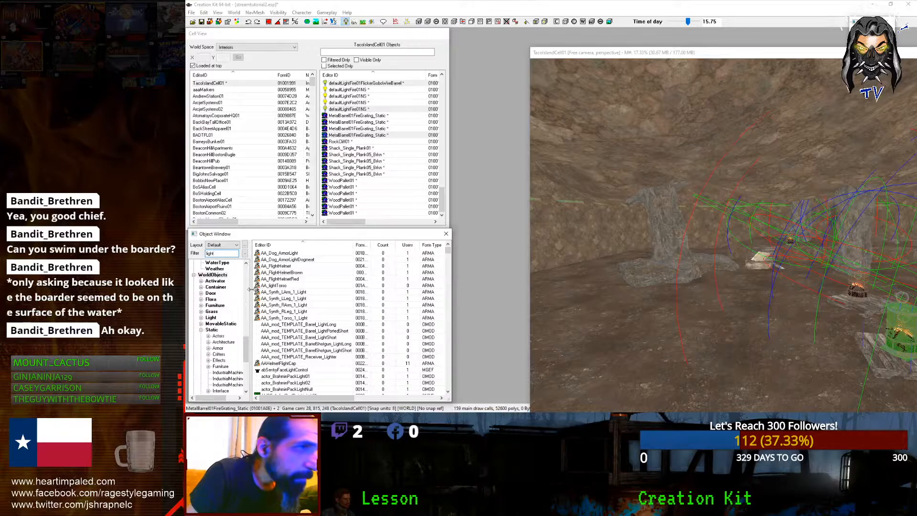
{"action": "scroll", "coordinate": [234, 288], "scroll_direction": "up", "scroll_amount": 5}
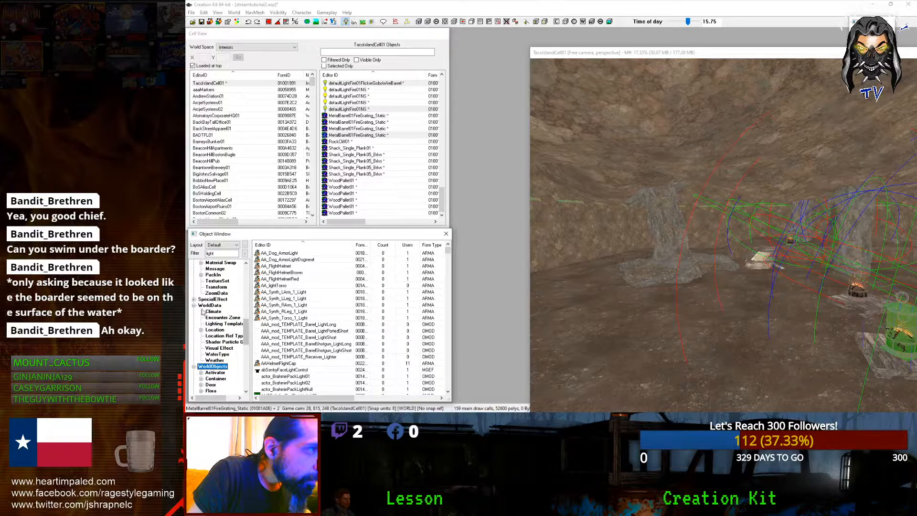
{"action": "scroll", "coordinate": [203, 312], "scroll_direction": "up", "scroll_amount": 3}
{"action": "scroll", "coordinate": [210, 332], "scroll_direction": "up", "scroll_amount": 6}
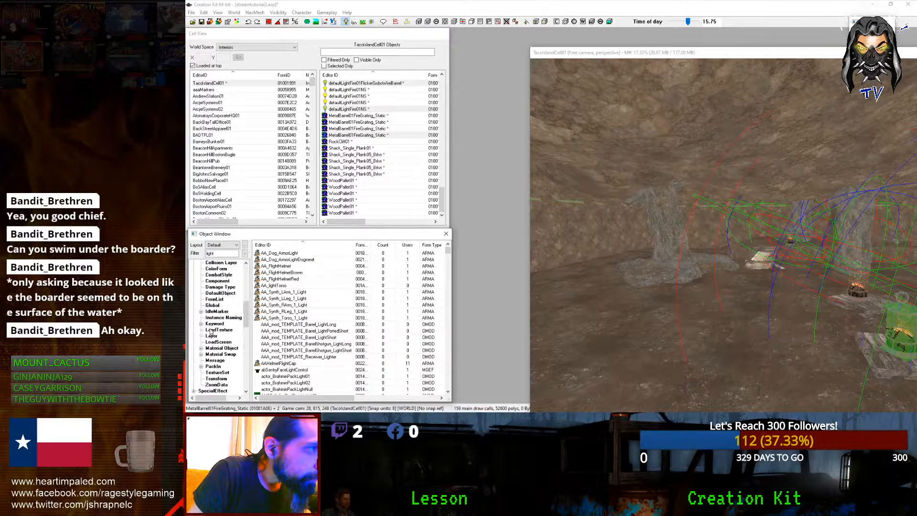
{"action": "left_click", "coordinate": [194, 293]}
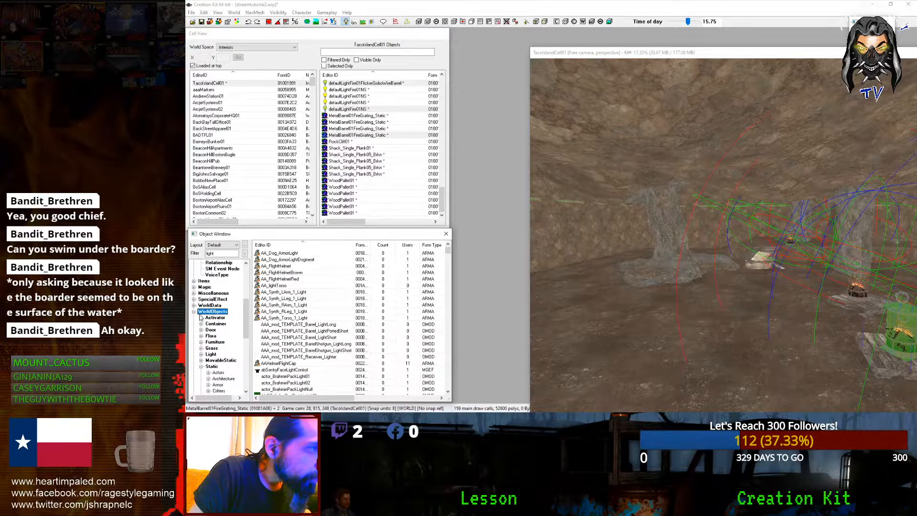
{"action": "left_click", "coordinate": [201, 367]}
{"action": "double_click", "coordinate": [211, 355]}
Step: Inspect CaveLightCool01 and the candle flicker light's settings without changing anything
{"action": "left_click", "coordinate": [307, 280]}
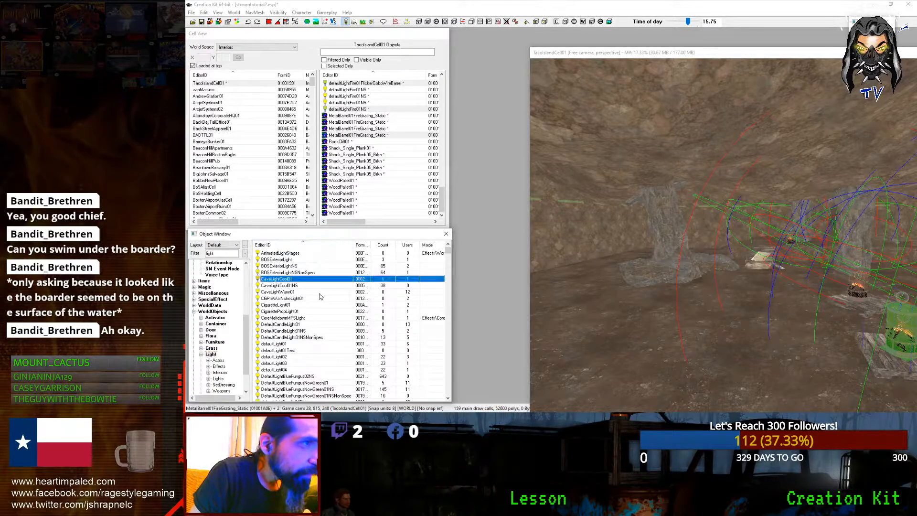
{"action": "scroll", "coordinate": [310, 306], "scroll_direction": "down", "scroll_amount": 12}
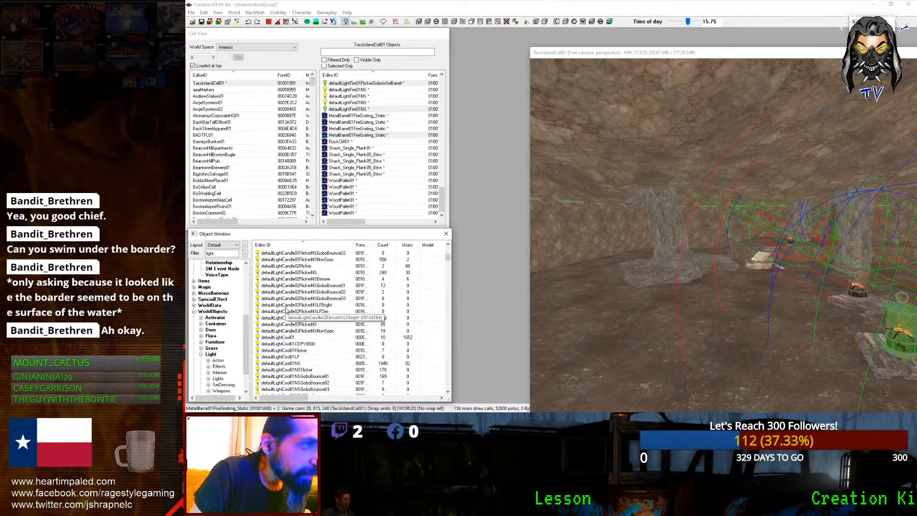
{"action": "scroll", "coordinate": [296, 291], "scroll_direction": "up", "scroll_amount": 4}
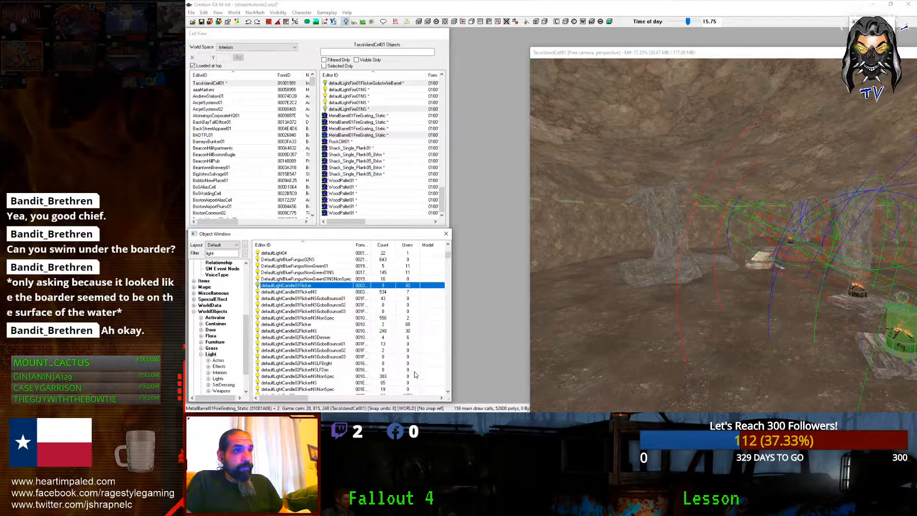
{"action": "double_click", "coordinate": [286, 291]}
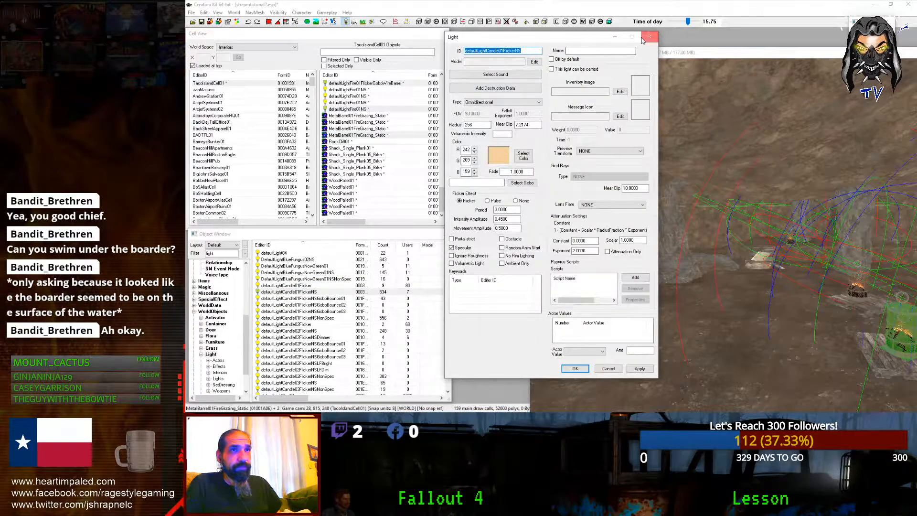
{"action": "key", "text": "Escape"}
Step: Place a defaultLight01 in the cave beside the fire barrels
{"action": "left_click", "coordinate": [295, 279]}
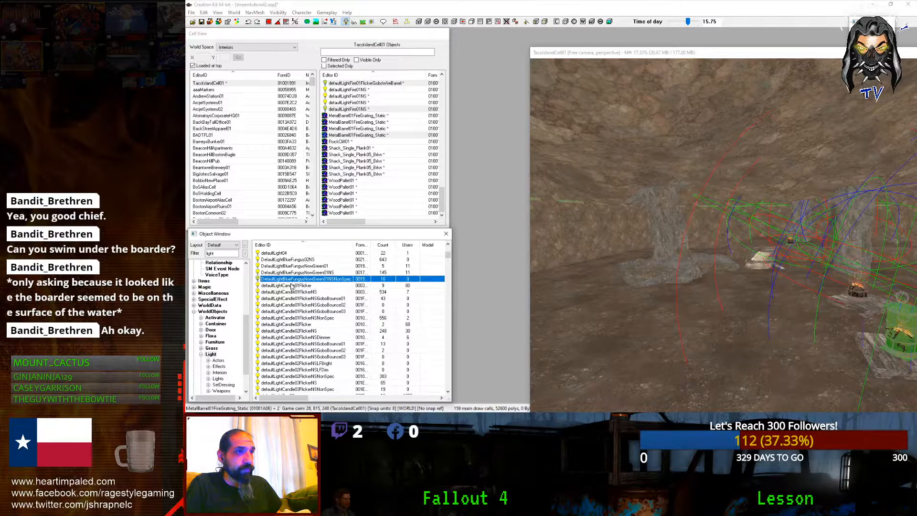
{"action": "left_click", "coordinate": [291, 285]}
{"action": "scroll", "coordinate": [296, 279], "scroll_direction": "up", "scroll_amount": 3}
{"action": "left_click", "coordinate": [269, 285]}
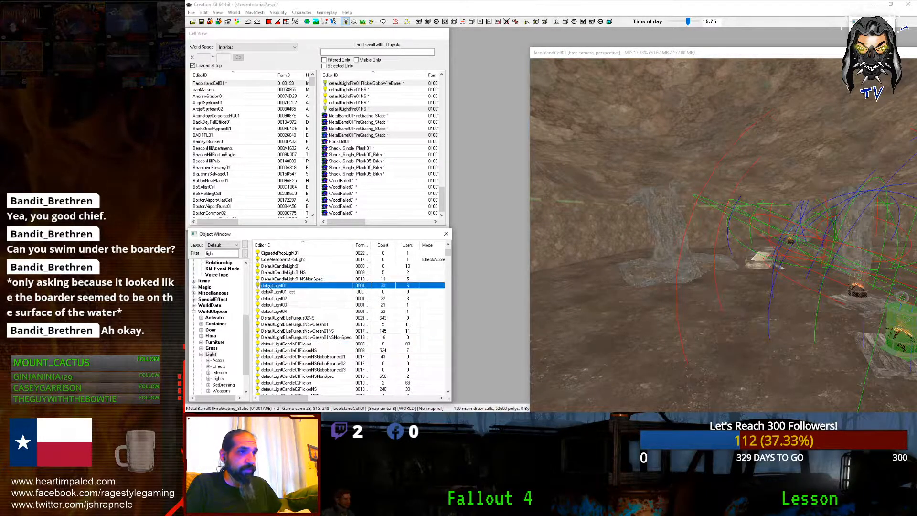
{"action": "left_click_drag", "start_coordinate": [772, 349], "coordinate": [837, 292]}
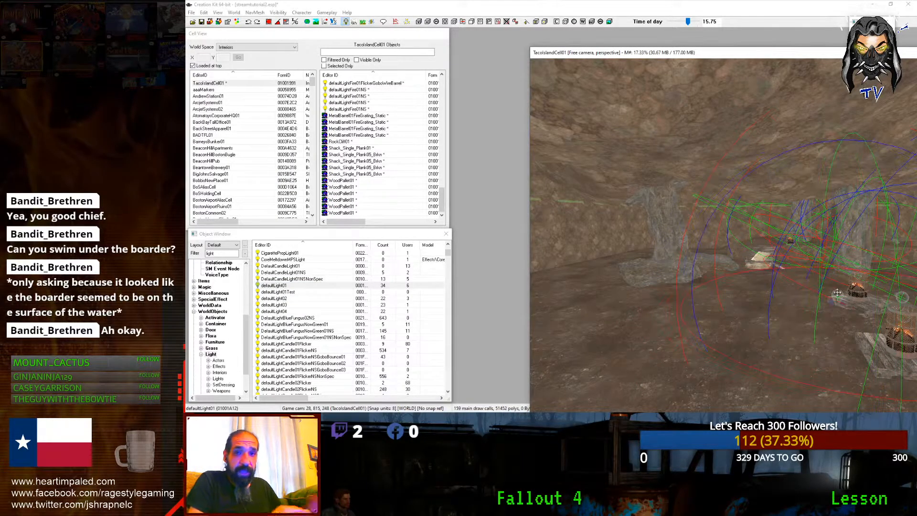
{"action": "middle_click_drag", "start_coordinate": [837, 293], "coordinate": [878, 285]}
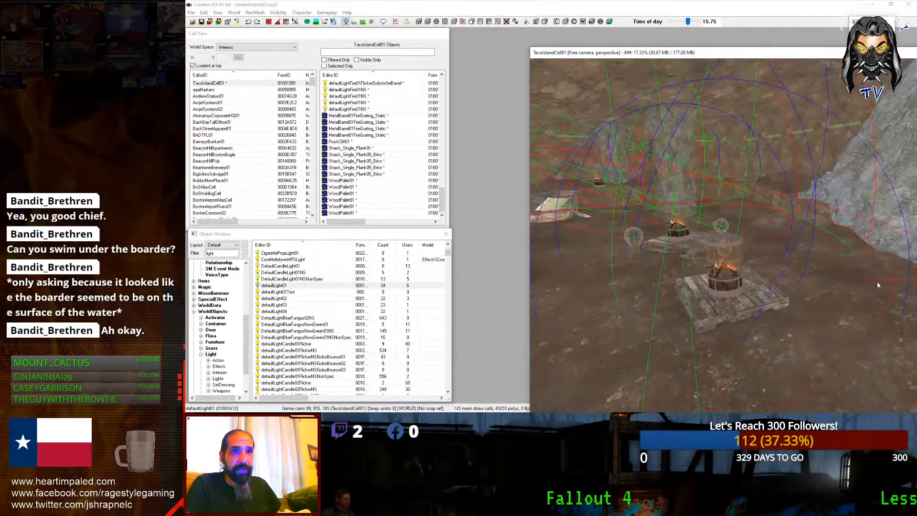
Step: Inspect the Light Data of the new light and defaultLightFire01NS, closing both without changes
{"action": "double_click", "coordinate": [636, 237]}
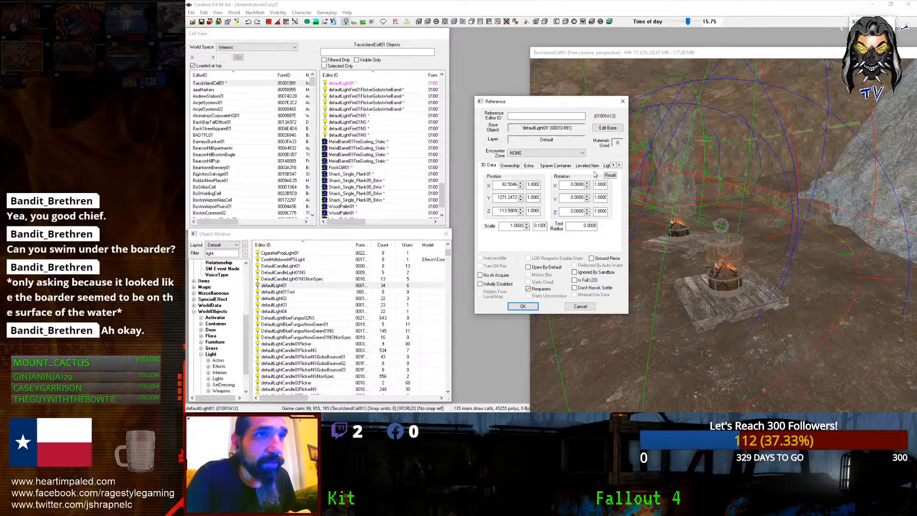
{"action": "left_click", "coordinate": [606, 165]}
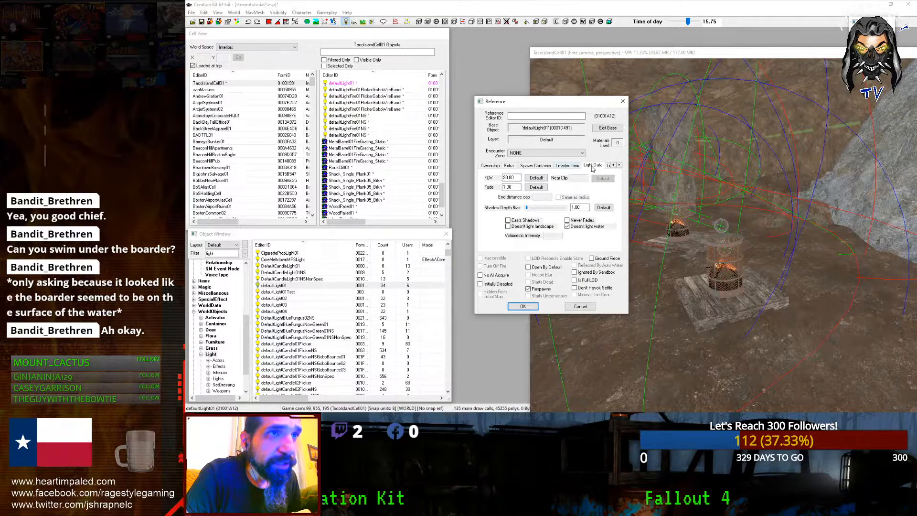
{"action": "double_click", "coordinate": [619, 165]}
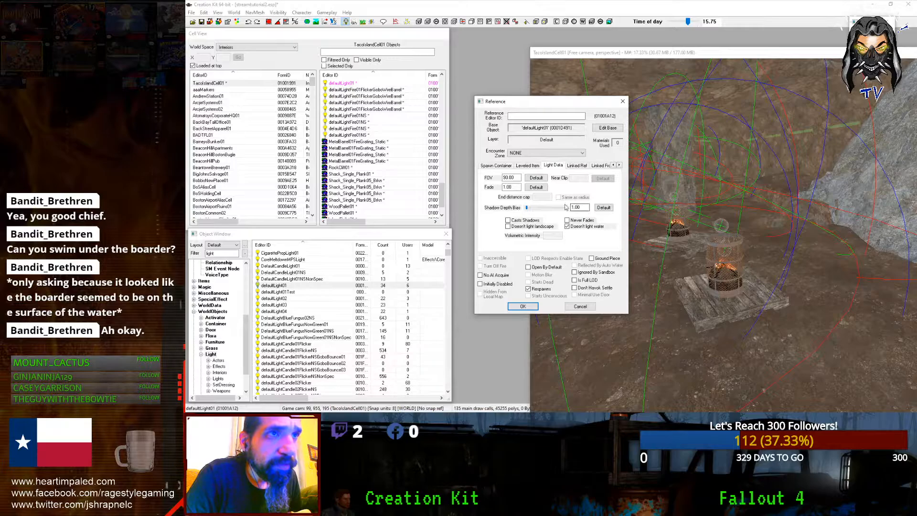
{"action": "double_click", "coordinate": [517, 186]}
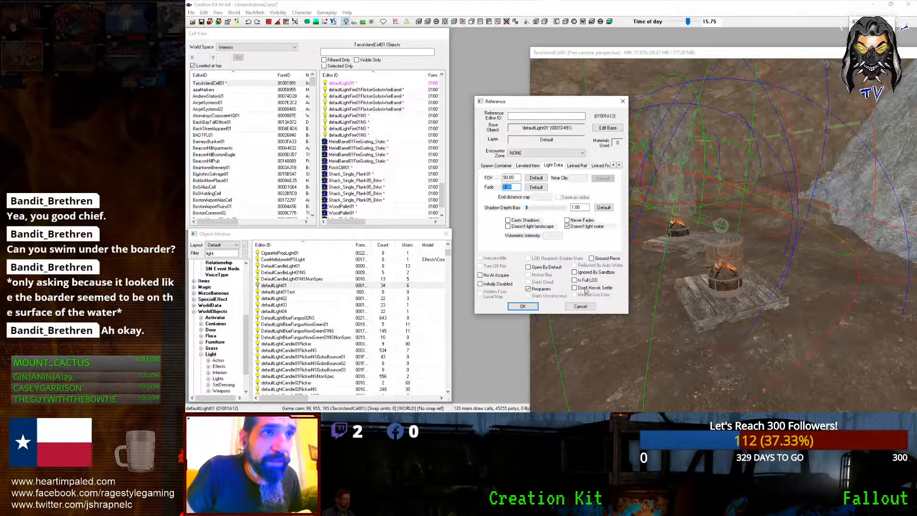
{"action": "left_click", "coordinate": [591, 306]}
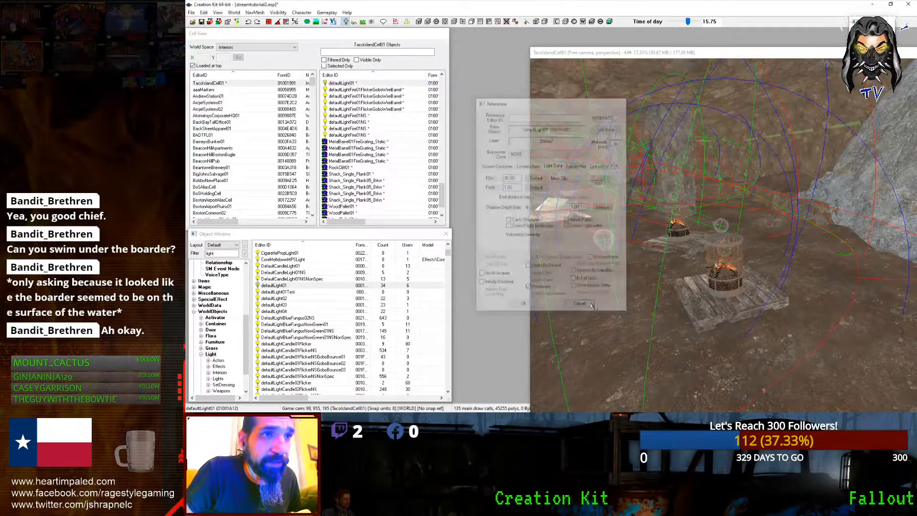
{"action": "double_click", "coordinate": [730, 232]}
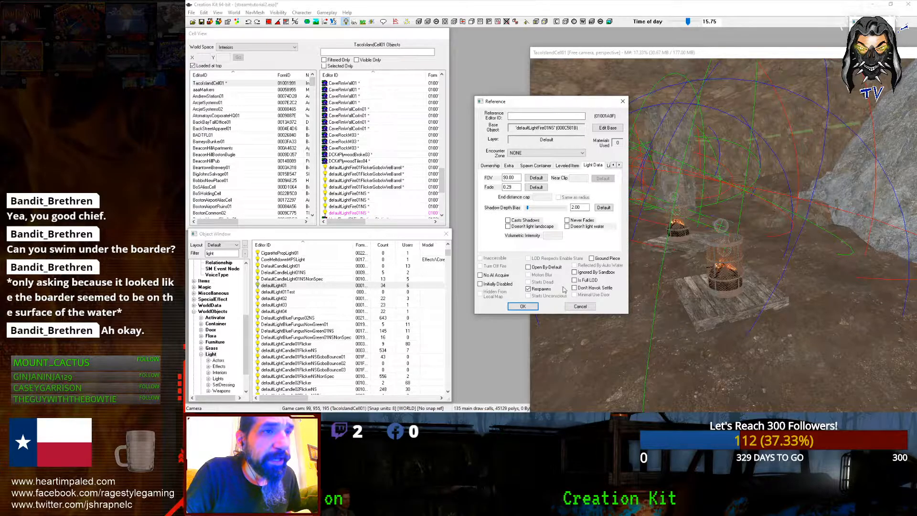
{"action": "left_click", "coordinate": [581, 309]}
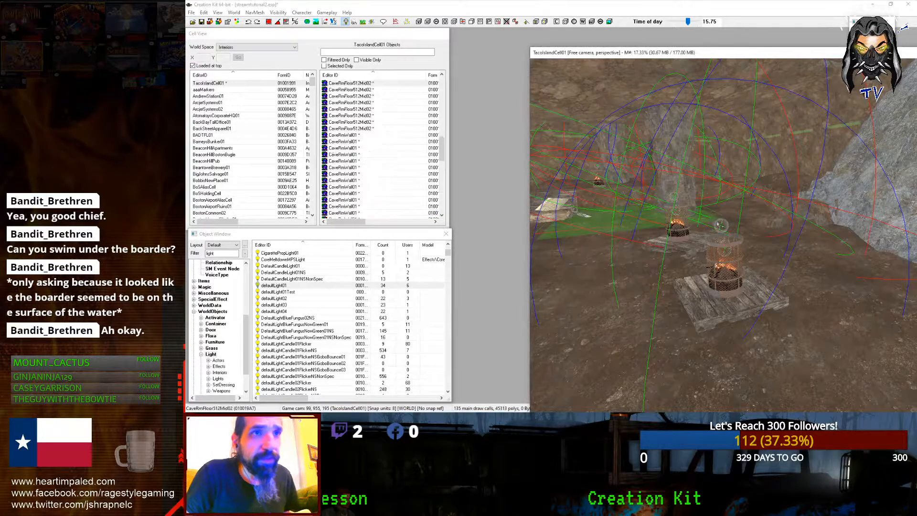
Step: Lower the defaultLightFire01NS fire light toward its barrel and preview the in-game lighting
{"action": "left_click", "coordinate": [718, 223]}
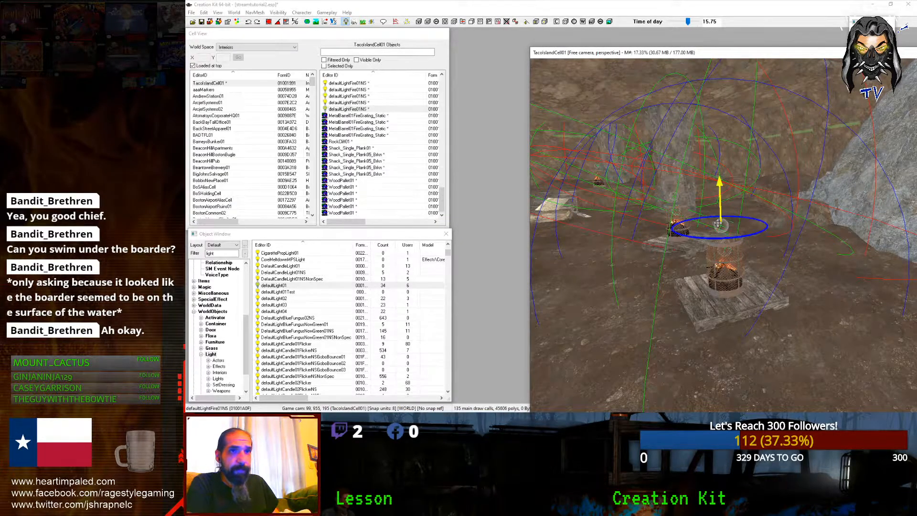
{"action": "left_click_drag", "start_coordinate": [643, 193], "coordinate": [584, 230]}
{"action": "key", "text": "a"}
{"action": "scroll", "coordinate": [639, 219], "scroll_direction": "down", "scroll_amount": 1}
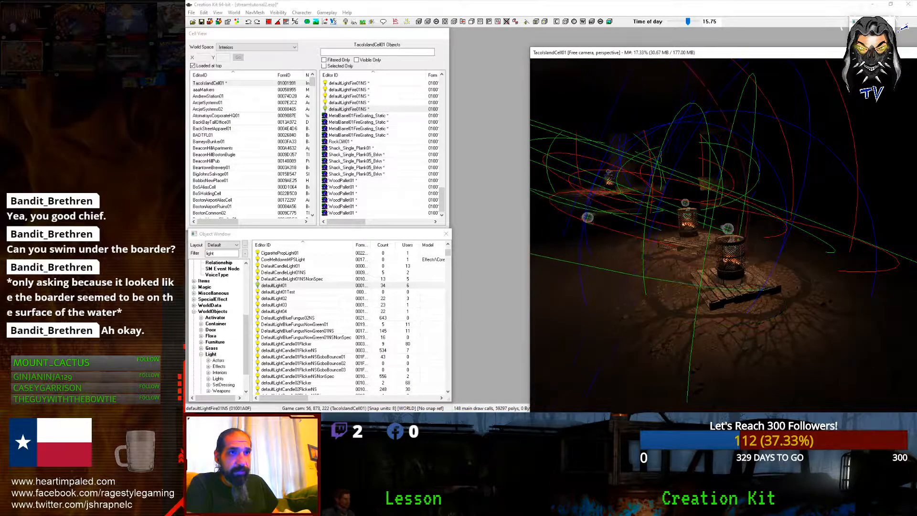
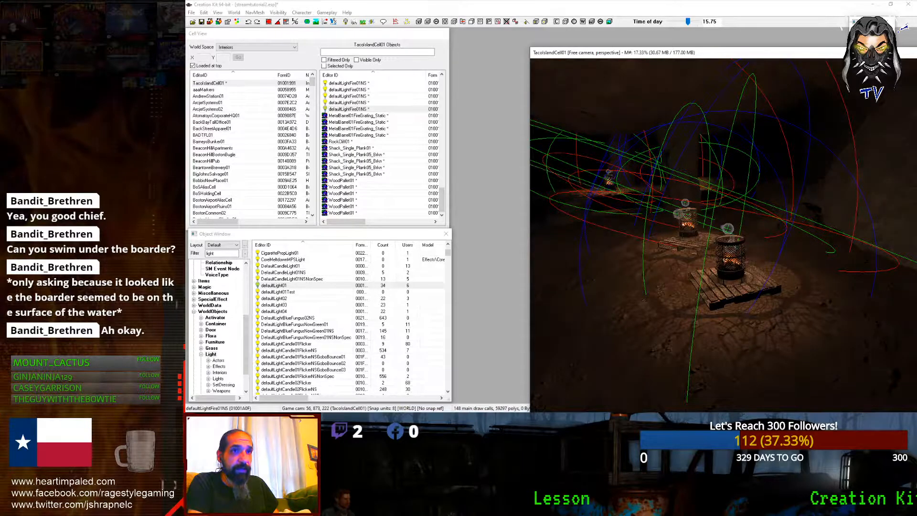
Step: Lower the selected defaultLightFire01NS fire light toward its barrel
{"action": "key", "text": "shift"}
{"action": "key", "text": "shift"}
{"action": "key", "text": "a"}
{"action": "key", "text": "a"}
{"action": "left_click_drag", "start_coordinate": [660, 190], "coordinate": [652, 210]}
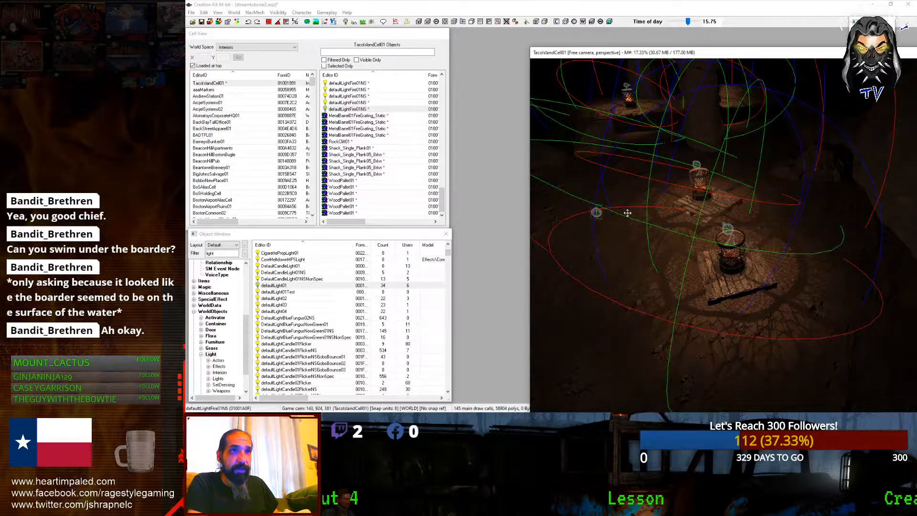
{"action": "middle_click_drag", "start_coordinate": [629, 227], "coordinate": [660, 223]}
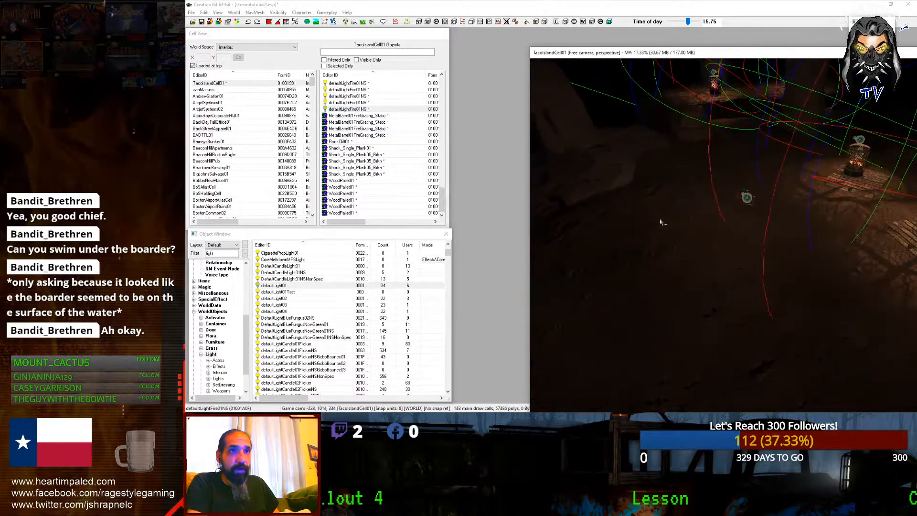
{"action": "middle_click_drag", "start_coordinate": [814, 198], "coordinate": [631, 186]}
Step: Change the fire light's Fade from 0.29 to 0.0 in its reference properties
{"action": "double_click", "coordinate": [630, 188]}
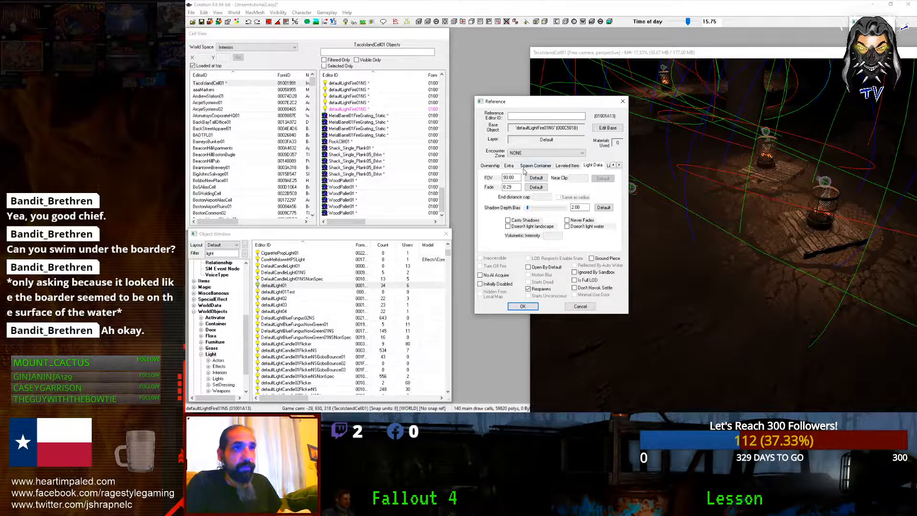
{"action": "left_click", "coordinate": [515, 187]}
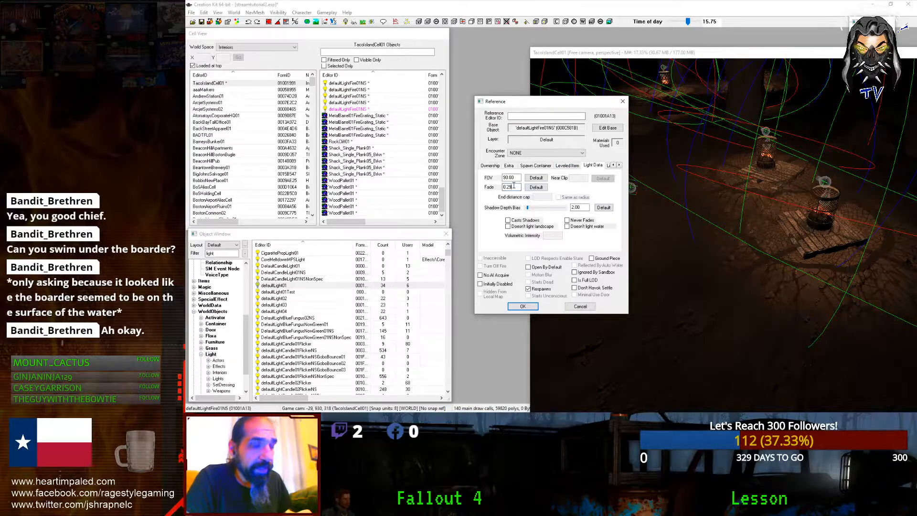
{"action": "type", "text": ".08"}
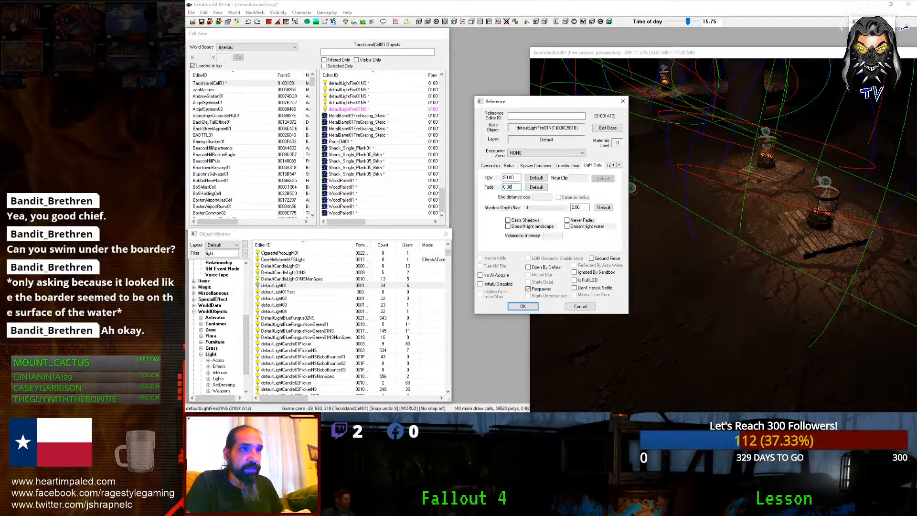
{"action": "left_click", "coordinate": [519, 307]}
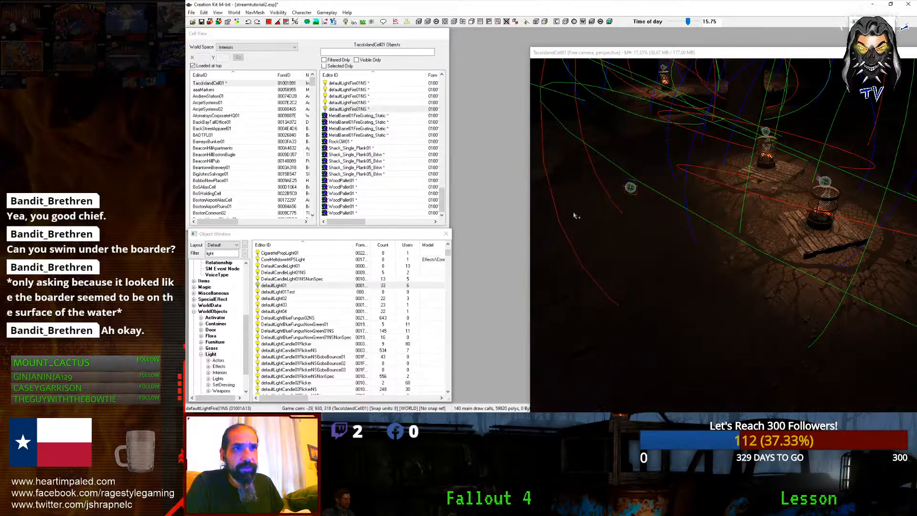
Step: Raise the barrel fire light, duplicate it with Ctrl+D, and move the copy to another lantern
{"action": "mouse_move", "coordinate": [630, 186]}
{"action": "left_mouse_down"}
{"action": "mouse_move", "coordinate": [608, 186]}
{"action": "mouse_move", "coordinate": [617, 187]}
{"action": "left_mouse_up"}
{"action": "middle_click_drag", "start_coordinate": [618, 186], "coordinate": [551, 282], "text": "shift"}
{"action": "mouse_move", "coordinate": [736, 213]}
{"action": "left_mouse_down"}
{"action": "mouse_move", "coordinate": [736, 178]}
{"action": "mouse_move", "coordinate": [746, 220]}
{"action": "left_mouse_up"}
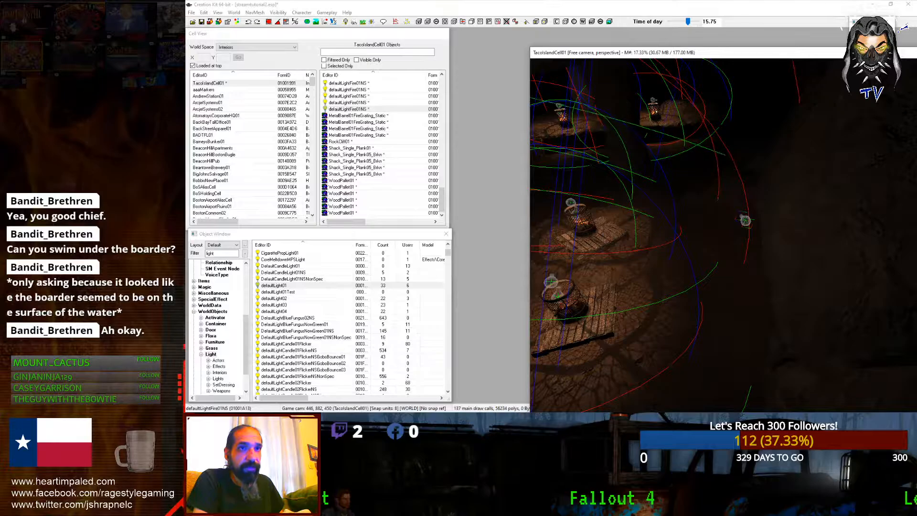
{"action": "key", "text": "ctrl+d"}
{"action": "mouse_move", "coordinate": [746, 220]}
{"action": "left_mouse_down"}
{"action": "mouse_move", "coordinate": [696, 148]}
{"action": "mouse_move", "coordinate": [685, 153]}
{"action": "mouse_move", "coordinate": [689, 147]}
{"action": "left_mouse_up"}
{"action": "middle_click_drag", "start_coordinate": [690, 149], "coordinate": [648, 190], "text": "shift"}
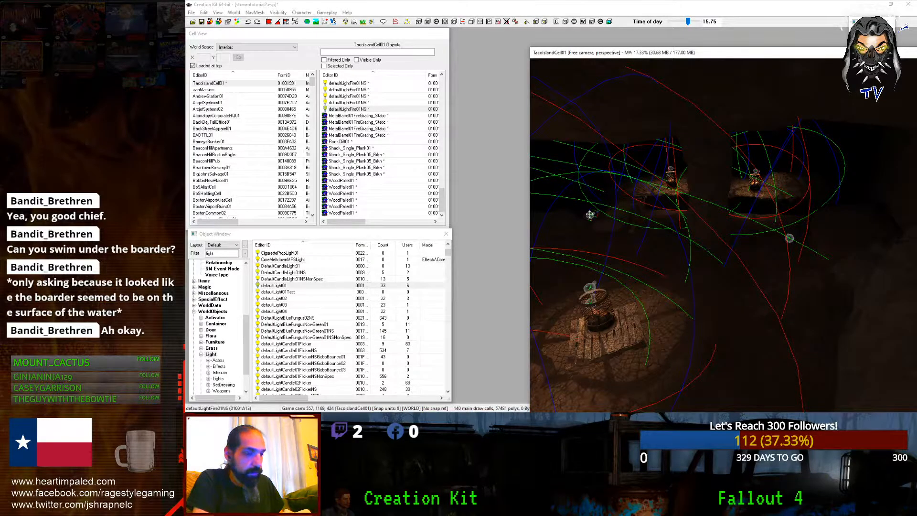
Step: Move a fire light over the far lantern and check its reference properties
{"action": "mouse_move", "coordinate": [590, 215]}
{"action": "left_mouse_down"}
{"action": "mouse_move", "coordinate": [817, 199]}
{"action": "mouse_move", "coordinate": [818, 186]}
{"action": "left_mouse_up"}
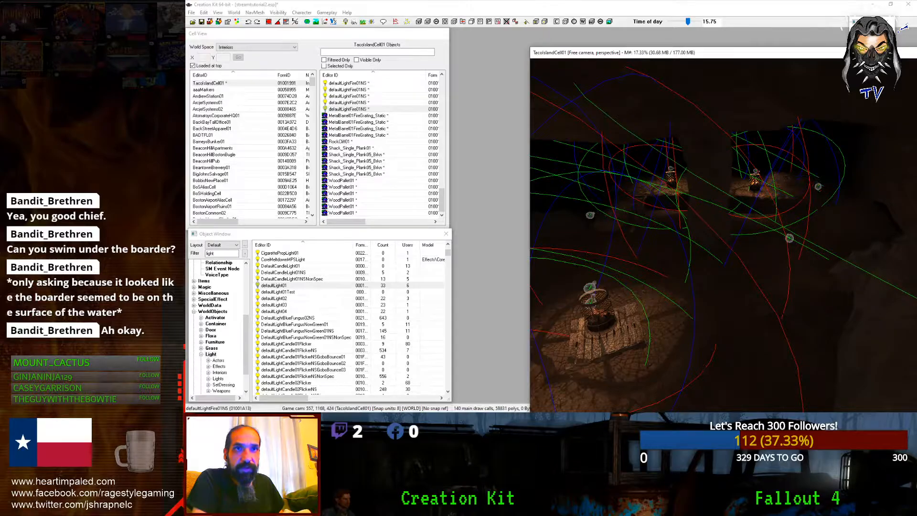
{"action": "double_click", "coordinate": [819, 189]}
{"action": "left_click", "coordinate": [502, 222]}
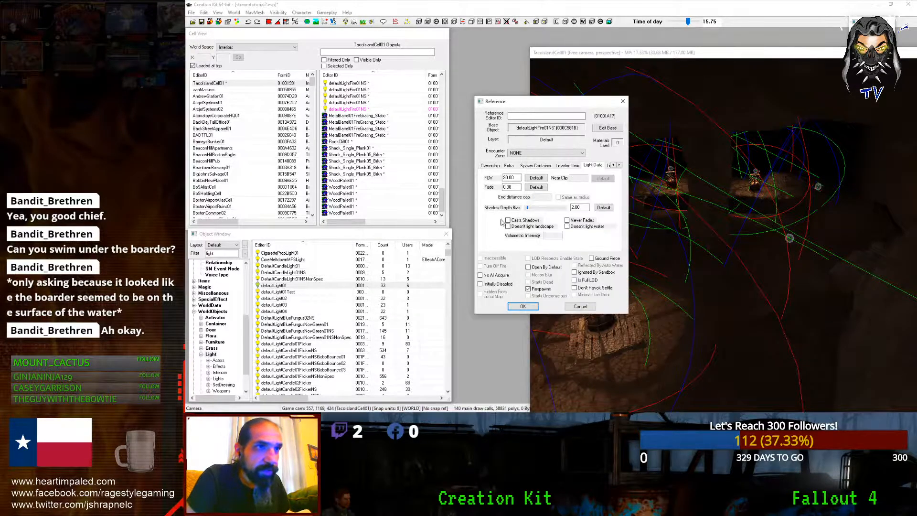
{"action": "key", "text": "Return"}
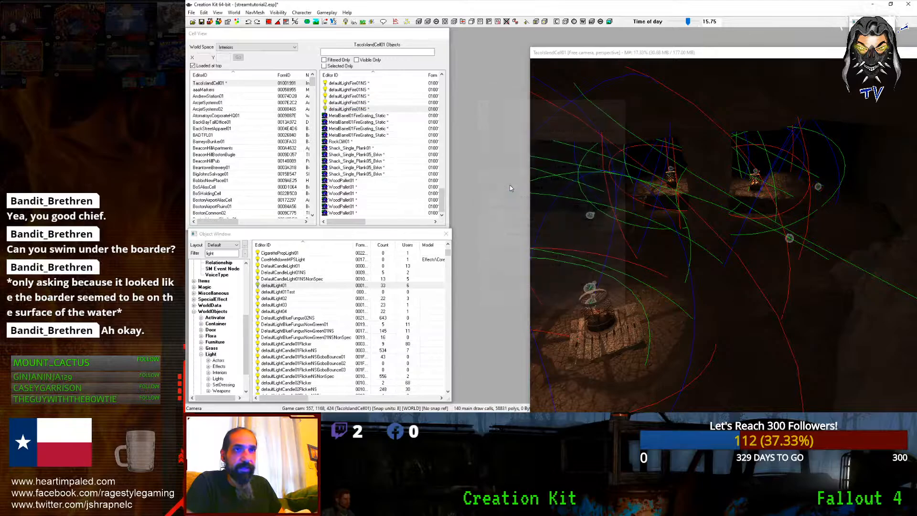
{"action": "middle_click_drag", "start_coordinate": [554, 186], "coordinate": [669, 210], "text": "shift"}
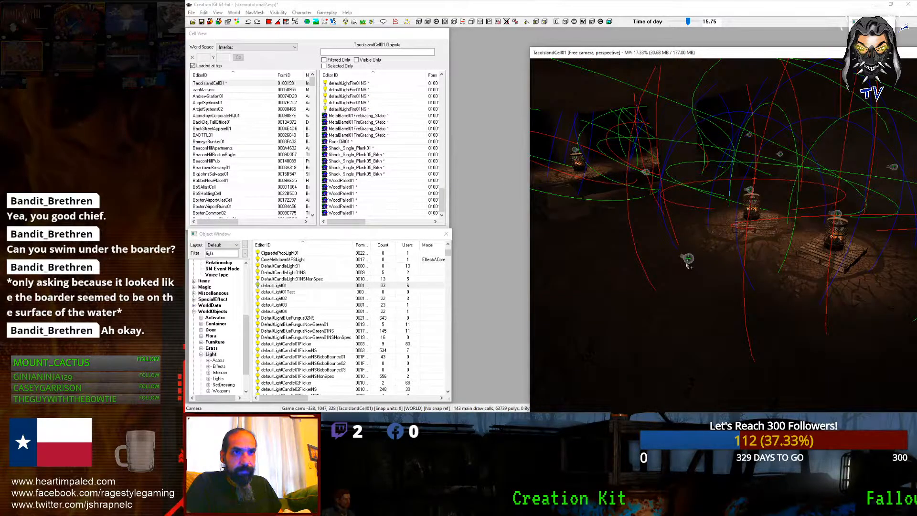
Step: Shift the fifth defaultLightFire01NS light along the X axis, then lift it along Z
{"action": "left_click", "coordinate": [682, 262]}
{"action": "middle_click_drag", "start_coordinate": [681, 261], "coordinate": [831, 270]}
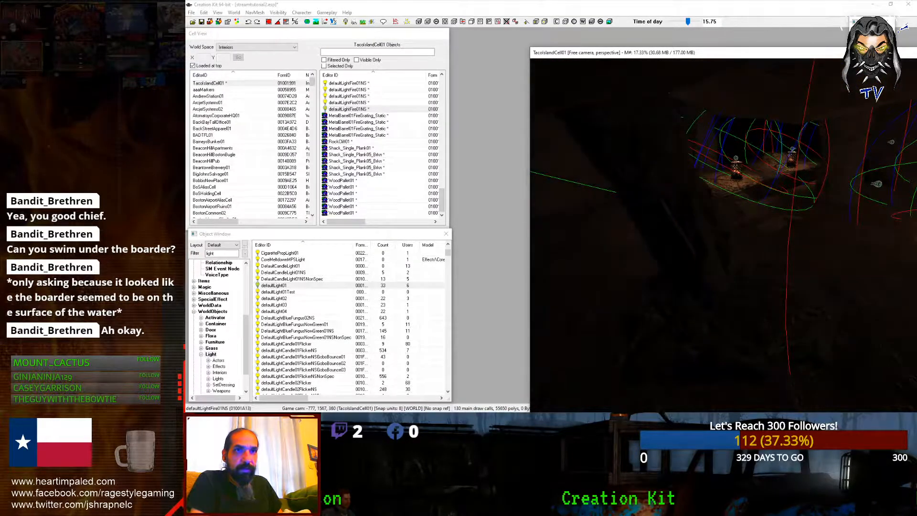
{"action": "key", "text": "x"}
{"action": "left_click_drag", "start_coordinate": [607, 221], "coordinate": [623, 188]}
{"action": "key", "text": "z"}
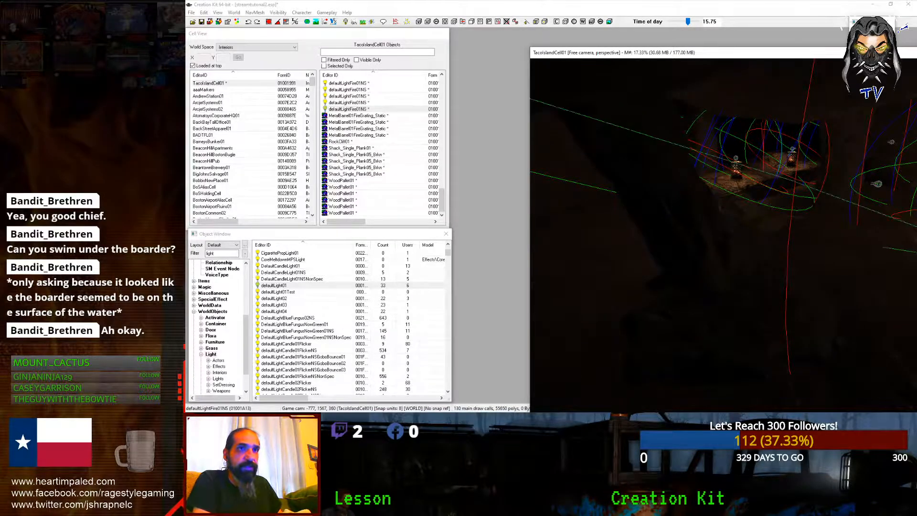
{"action": "scroll", "coordinate": [650, 201], "scroll_direction": "down", "scroll_amount": 3}
{"action": "mouse_move", "coordinate": [650, 200]}
{"action": "middle_mouse_down", "text": "shift"}
{"action": "mouse_move", "coordinate": [604, 189]}
{"action": "mouse_move", "coordinate": [634, 205]}
{"action": "middle_mouse_up", "text": "shift"}
{"action": "scroll", "coordinate": [592, 192], "scroll_direction": "up", "scroll_amount": 5}
{"action": "scroll", "coordinate": [587, 193], "scroll_direction": "up", "scroll_amount": 3}
{"action": "scroll", "coordinate": [640, 209], "scroll_direction": "up", "scroll_amount": 6}
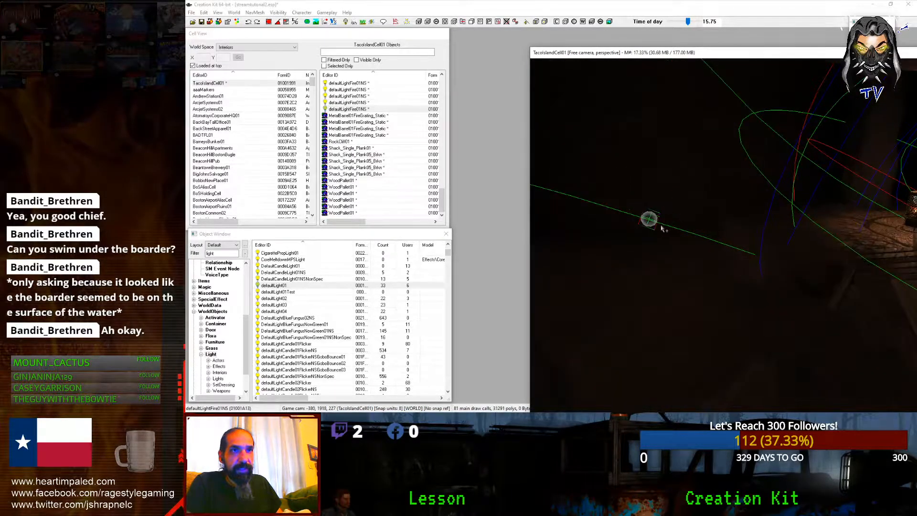
Step: Move that light right and raise it vertically, then check its properties
{"action": "left_click_drag", "start_coordinate": [650, 223], "coordinate": [682, 217]}
{"action": "mouse_move", "coordinate": [681, 217]}
{"action": "middle_mouse_down", "text": "shift"}
{"action": "mouse_move", "coordinate": [793, 244]}
{"action": "mouse_move", "coordinate": [789, 264]}
{"action": "middle_mouse_up", "text": "shift"}
{"action": "key", "text": "z"}
{"action": "left_click_drag", "start_coordinate": [799, 277], "coordinate": [800, 254]}
{"action": "double_click", "coordinate": [800, 254]}
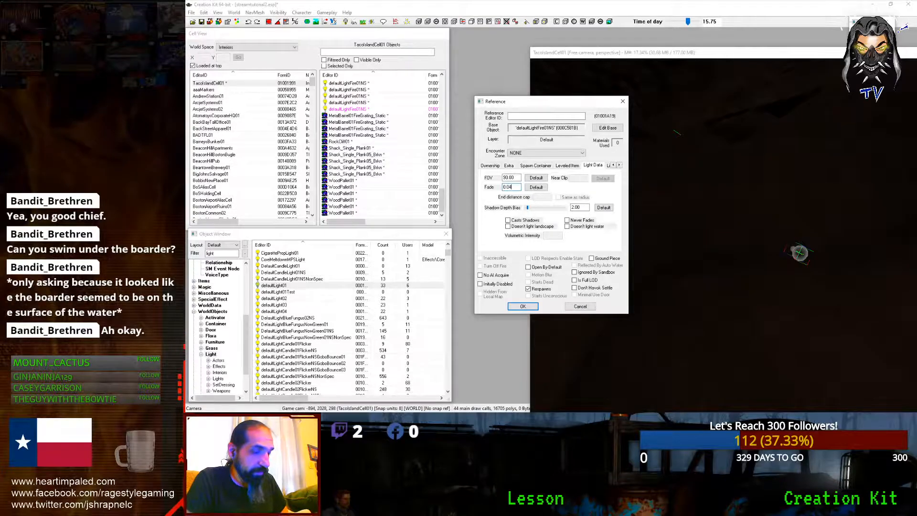
{"action": "key", "text": "Return"}
{"action": "scroll", "coordinate": [839, 270], "scroll_direction": "down", "scroll_amount": 6}
{"action": "mouse_move", "coordinate": [839, 271]}
{"action": "middle_mouse_down", "text": "shift"}
{"action": "mouse_move", "coordinate": [778, 234]}
{"action": "mouse_move", "coordinate": [749, 237]}
{"action": "mouse_move", "coordinate": [770, 264]}
{"action": "mouse_move", "coordinate": [747, 267]}
{"action": "mouse_move", "coordinate": [794, 274]}
{"action": "mouse_move", "coordinate": [756, 263]}
{"action": "mouse_move", "coordinate": [799, 253]}
{"action": "mouse_move", "coordinate": [831, 259]}
{"action": "mouse_move", "coordinate": [721, 273]}
{"action": "middle_mouse_up", "text": "shift"}
Step: Turn on bright editor lighting and fly to the rock arch
{"action": "scroll", "coordinate": [749, 238], "scroll_direction": "down", "scroll_amount": 5}
{"action": "scroll", "coordinate": [755, 262], "scroll_direction": "down", "scroll_amount": 5}
{"action": "scroll", "coordinate": [831, 259], "scroll_direction": "up", "scroll_amount": 6}
{"action": "scroll", "coordinate": [721, 273], "scroll_direction": "up", "scroll_amount": 10}
{"action": "scroll", "coordinate": [738, 284], "scroll_direction": "down", "scroll_amount": 5}
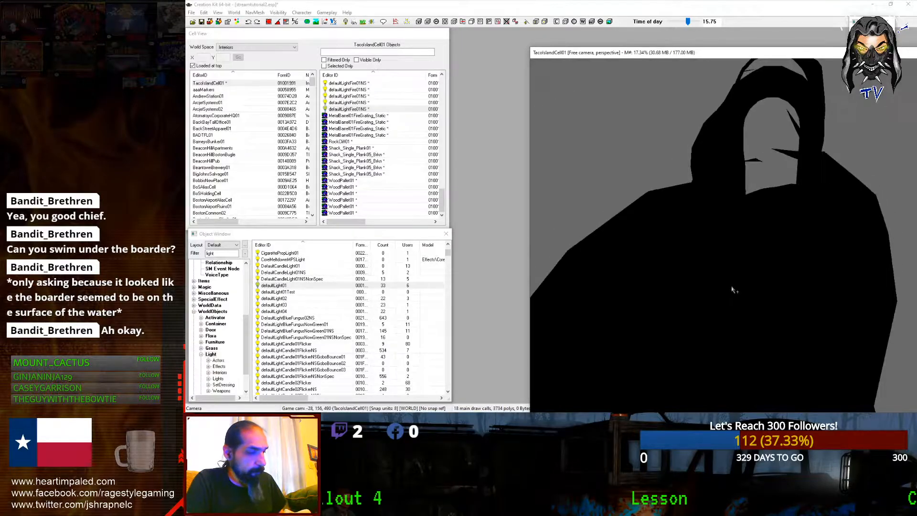
{"action": "key", "text": "a"}
{"action": "scroll", "coordinate": [741, 277], "scroll_direction": "down", "scroll_amount": 4}
{"action": "middle_click_drag", "start_coordinate": [741, 271], "coordinate": [762, 247], "text": "shift"}
{"action": "scroll", "coordinate": [764, 237], "scroll_direction": "up", "scroll_amount": 8}
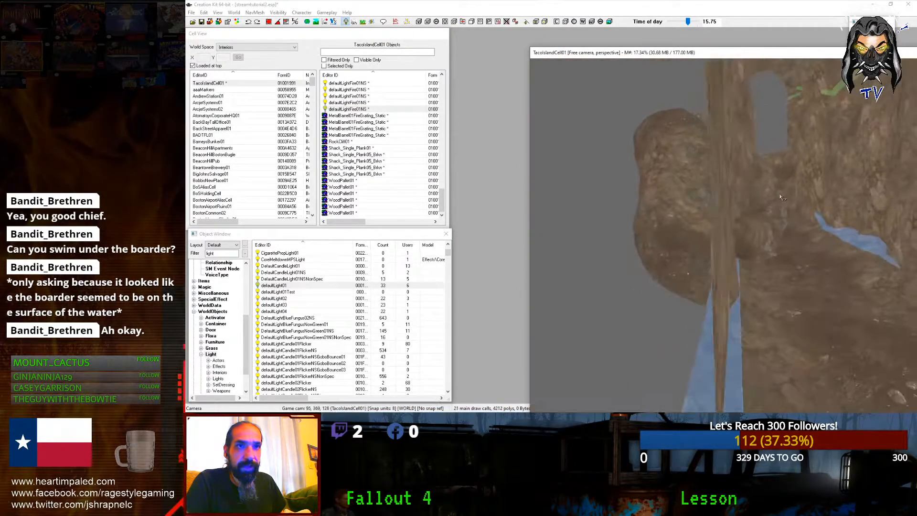
Step: Rotate the CaveMoundRocksTall02 rock on several axes and push it into the passage wall
{"action": "left_click", "coordinate": [719, 231]}
{"action": "right_click_drag", "start_coordinate": [709, 254], "coordinate": [733, 254]}
{"action": "key", "text": "y"}
{"action": "left_click_drag", "start_coordinate": [726, 260], "coordinate": [711, 265]}
{"action": "key", "text": "d"}
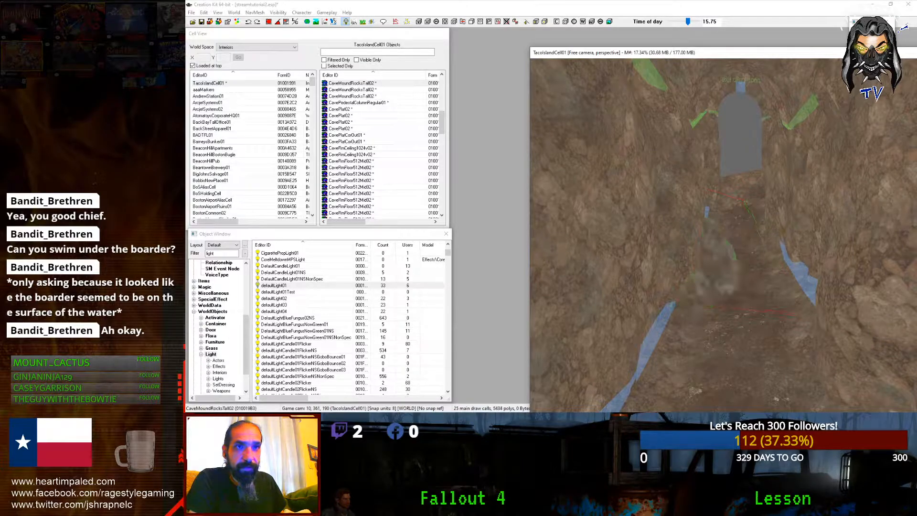
{"action": "left_click", "coordinate": [707, 256]}
{"action": "mouse_move", "coordinate": [707, 255]}
{"action": "left_mouse_down"}
{"action": "mouse_move", "coordinate": [707, 244]}
{"action": "mouse_move", "coordinate": [707, 256]}
{"action": "left_mouse_up"}
{"action": "middle_click_drag", "start_coordinate": [707, 256], "coordinate": [708, 270], "text": "shift"}
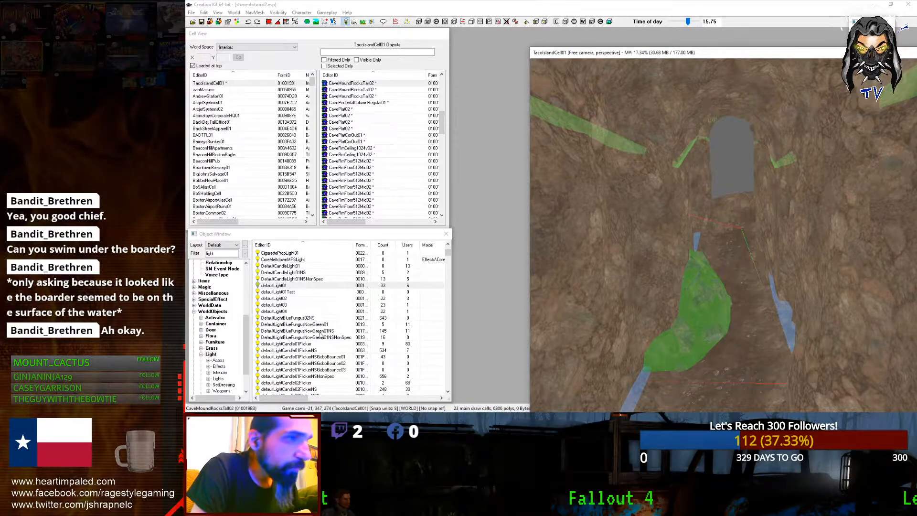
{"action": "scroll", "coordinate": [319, 333], "scroll_direction": "down", "scroll_amount": 6}
{"action": "left_click_drag", "start_coordinate": [449, 259], "coordinate": [435, 328]}
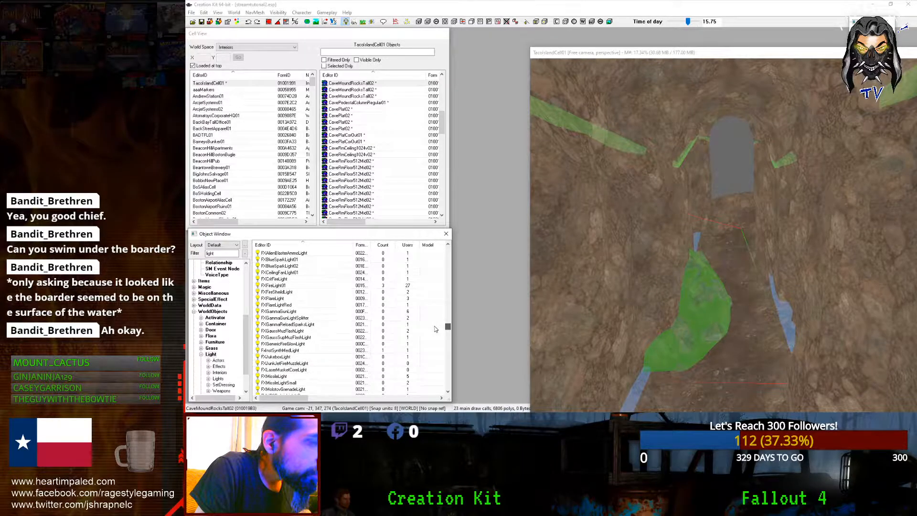
{"action": "left_click_drag", "start_coordinate": [435, 328], "coordinate": [453, 262]}
Step: Browse the Light list, trying CaveLightCool01, BOSExteriorLight and an 'ext' search
{"action": "scroll", "coordinate": [289, 308], "scroll_direction": "up", "scroll_amount": 10}
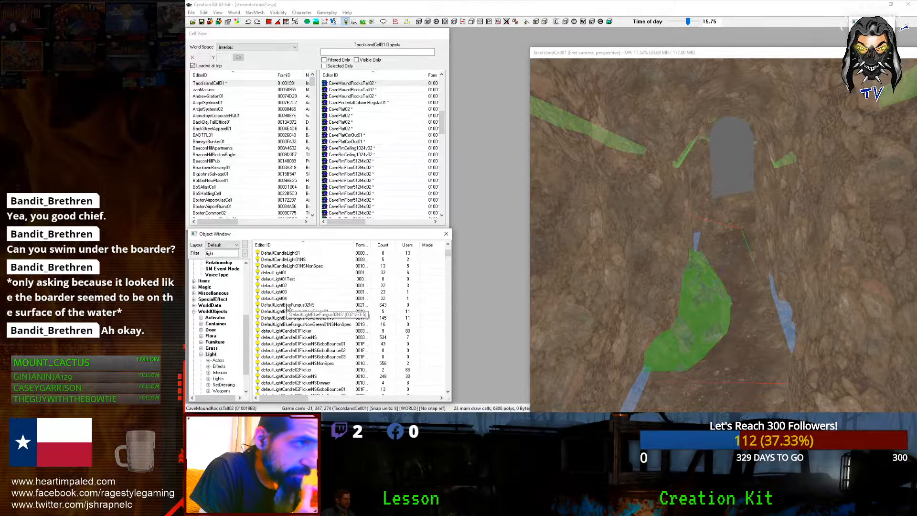
{"action": "scroll", "coordinate": [288, 308], "scroll_direction": "up", "scroll_amount": 2}
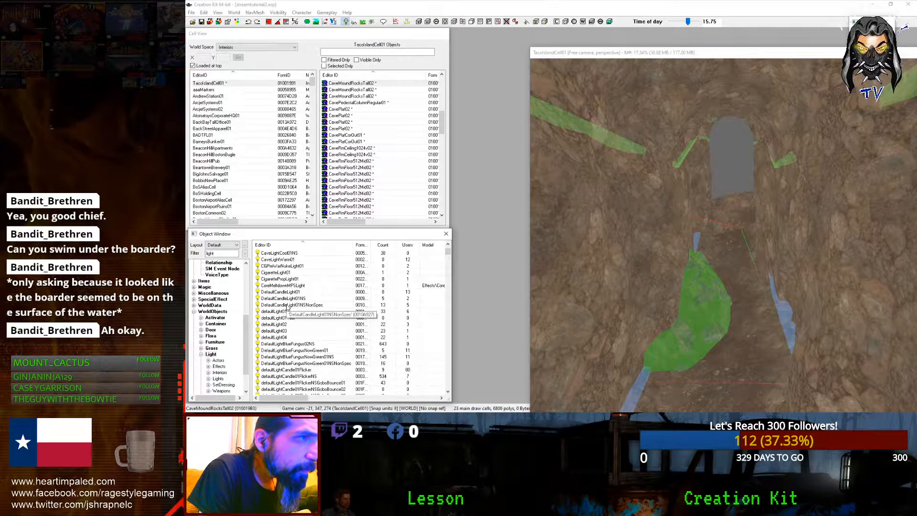
{"action": "scroll", "coordinate": [288, 309], "scroll_direction": "up", "scroll_amount": 2}
{"action": "left_click", "coordinate": [279, 278]}
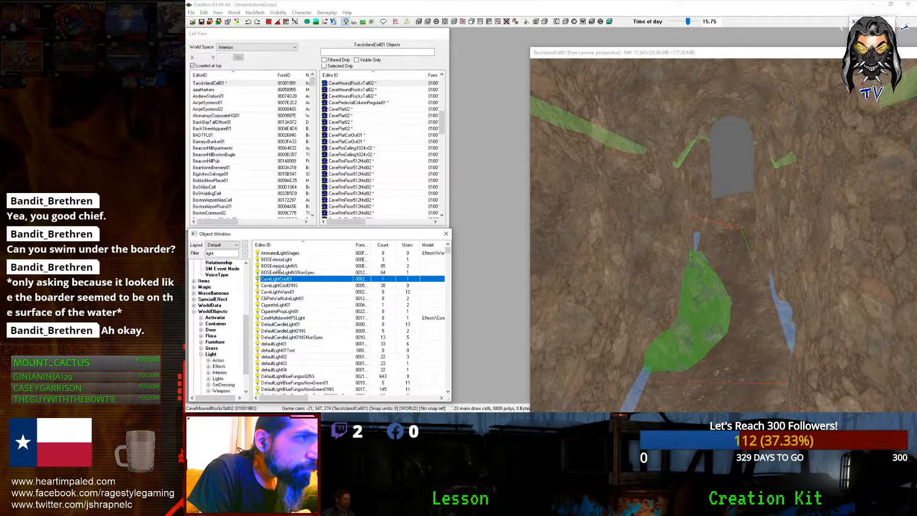
{"action": "left_click", "coordinate": [277, 260]}
{"action": "scroll", "coordinate": [278, 295], "scroll_direction": "down", "scroll_amount": 1}
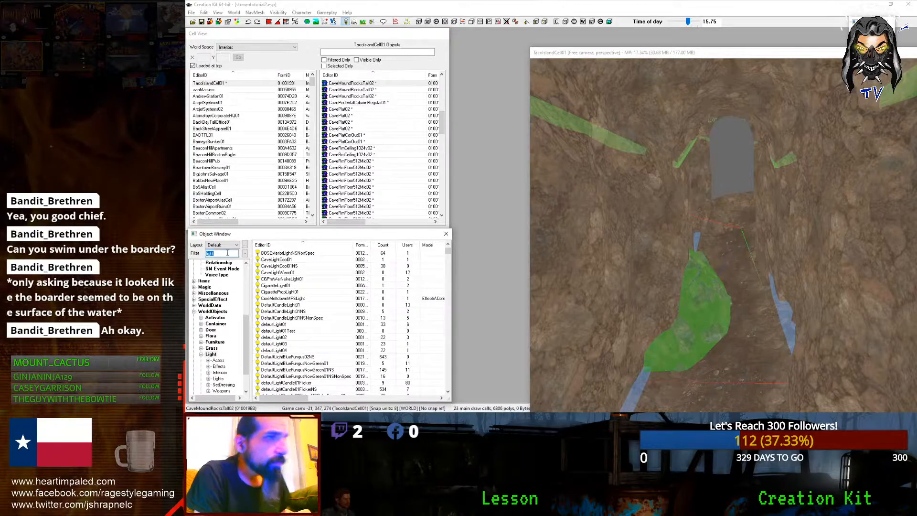
{"action": "type", "text": "ext"}
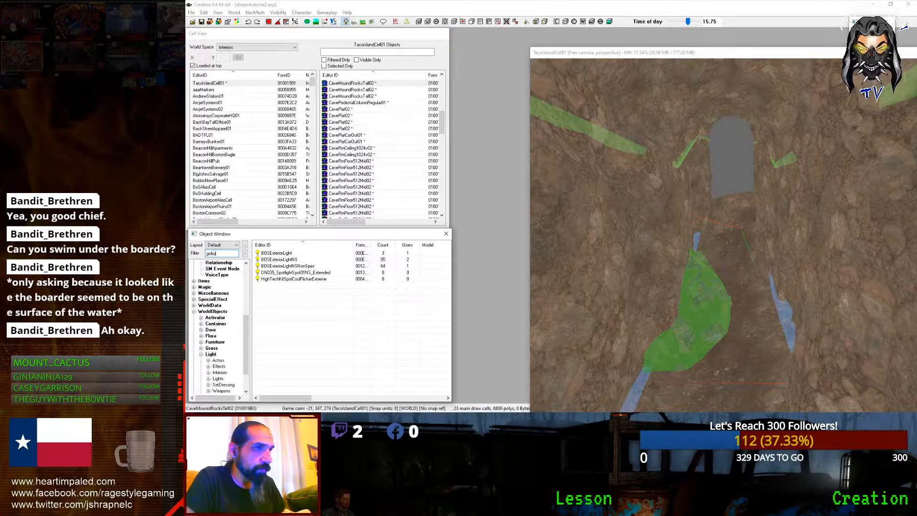
Step: Drag defaultLightCool05NSGoboBounce01 from the list into the cave cell
{"action": "scroll", "coordinate": [305, 329], "scroll_direction": "down", "scroll_amount": 9}
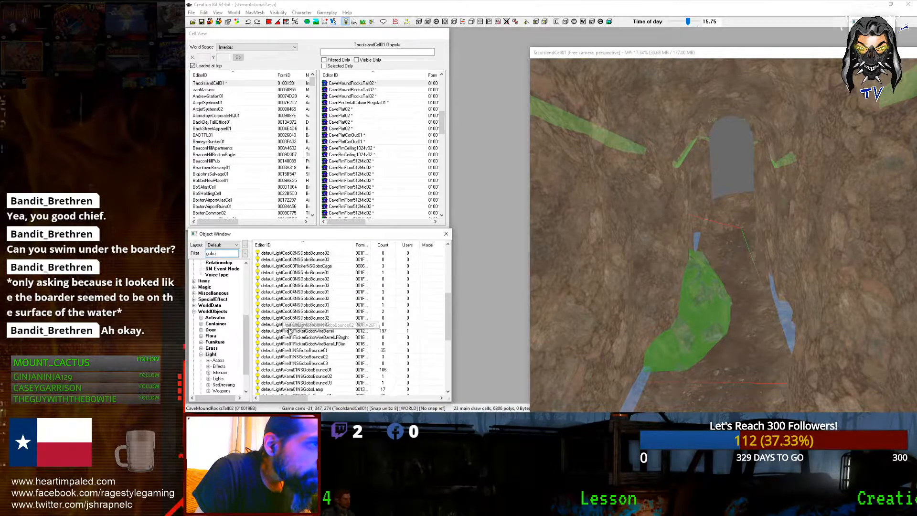
{"action": "scroll", "coordinate": [340, 359], "scroll_direction": "down", "scroll_amount": 5}
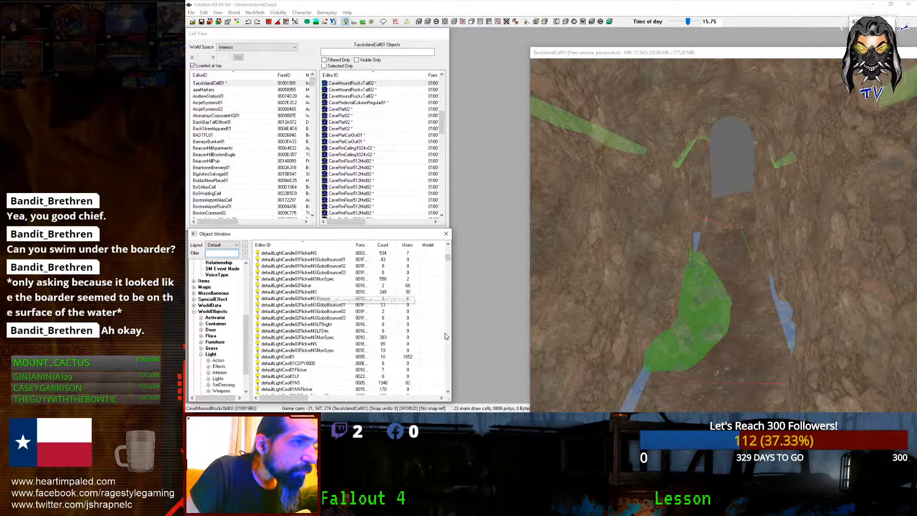
{"action": "left_click_drag", "start_coordinate": [447, 259], "coordinate": [448, 256]}
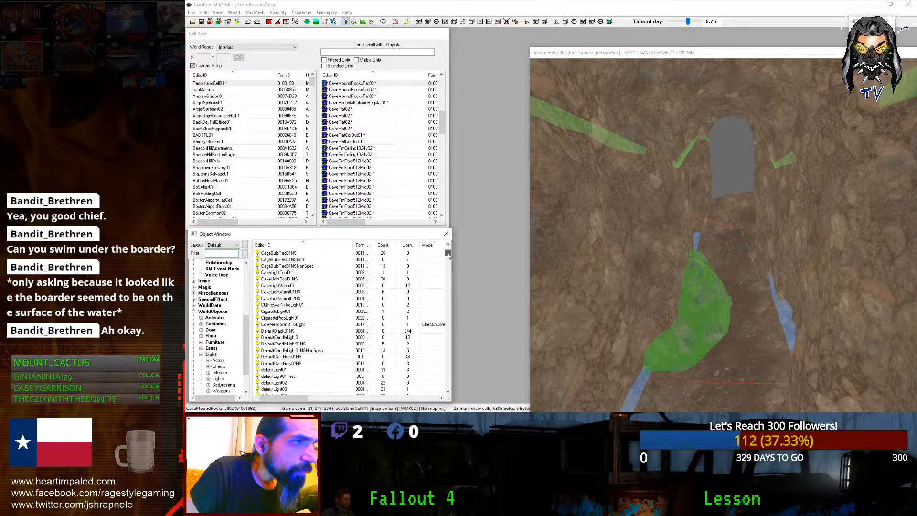
{"action": "scroll", "coordinate": [448, 255], "scroll_direction": "down", "scroll_amount": 1}
{"action": "left_click_drag", "start_coordinate": [449, 255], "coordinate": [448, 258]}
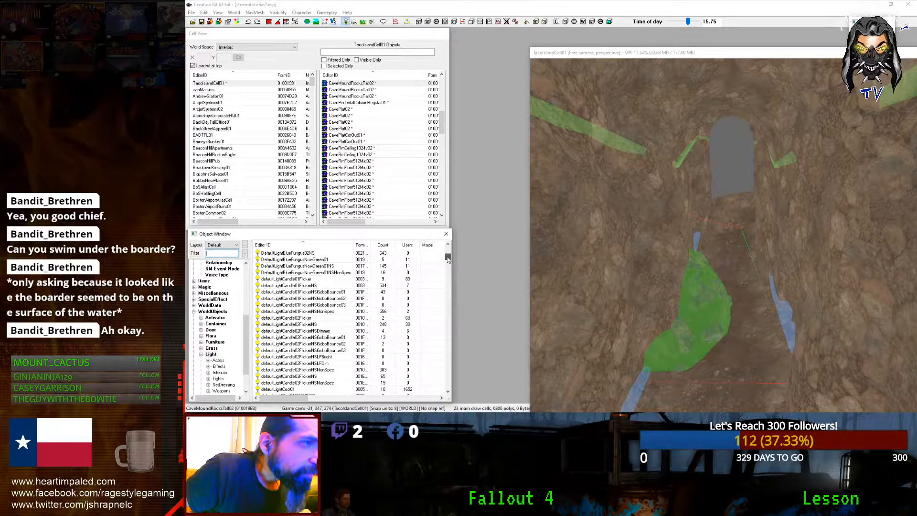
{"action": "left_click_drag", "start_coordinate": [448, 258], "coordinate": [447, 271]}
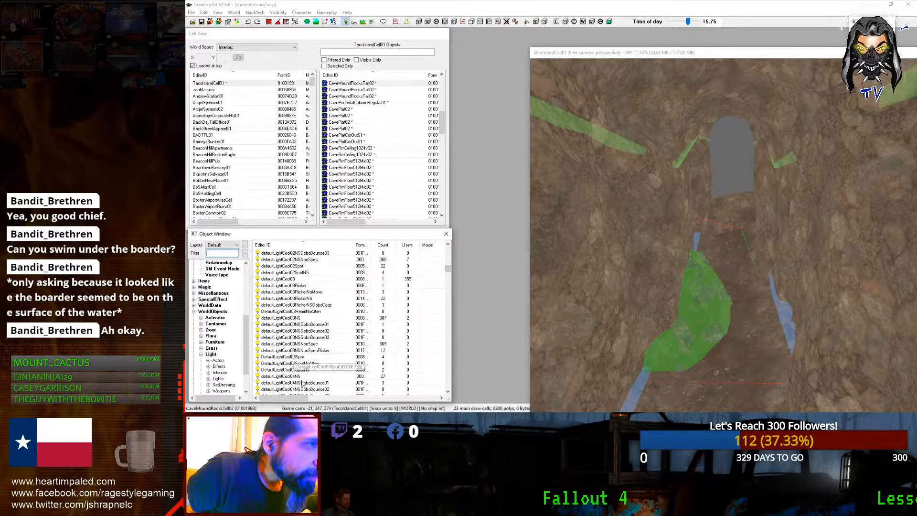
{"action": "scroll", "coordinate": [304, 377], "scroll_direction": "down", "scroll_amount": 1}
{"action": "scroll", "coordinate": [368, 376], "scroll_direction": "down", "scroll_amount": 3}
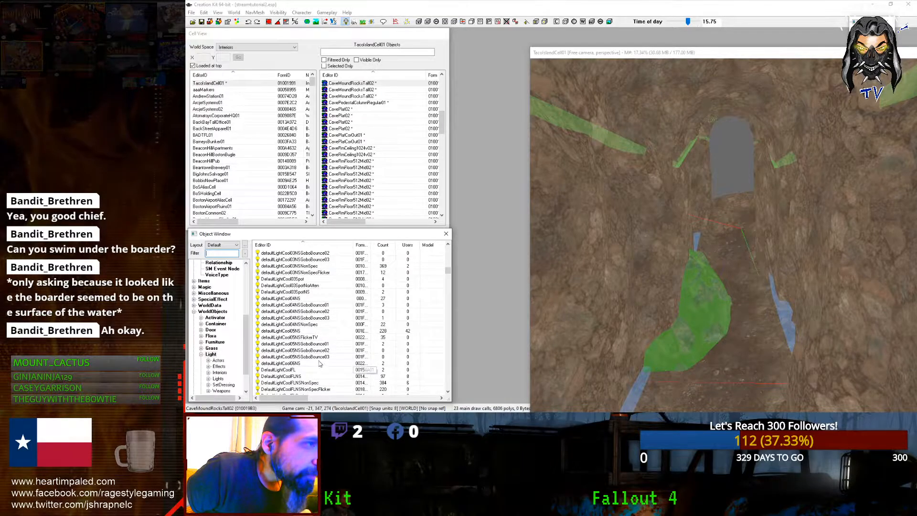
{"action": "left_click_drag", "start_coordinate": [719, 277], "coordinate": [732, 212]}
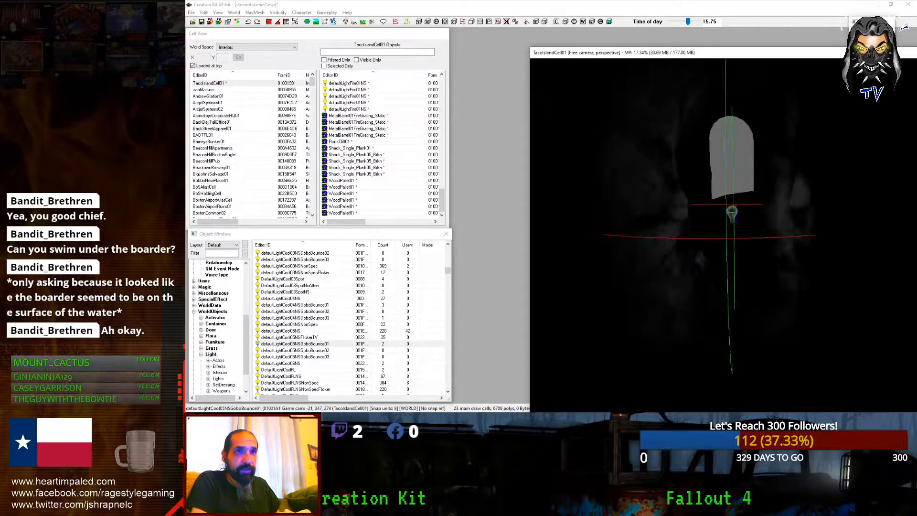
Step: Move the new GoboBounce light down and right beside the exit arch
{"action": "scroll", "coordinate": [726, 194], "scroll_direction": "down", "scroll_amount": 5}
{"action": "left_click", "coordinate": [732, 176]}
{"action": "left_click_drag", "start_coordinate": [735, 197], "coordinate": [829, 247]}
{"action": "scroll", "coordinate": [746, 241], "scroll_direction": "down", "scroll_amount": 5}
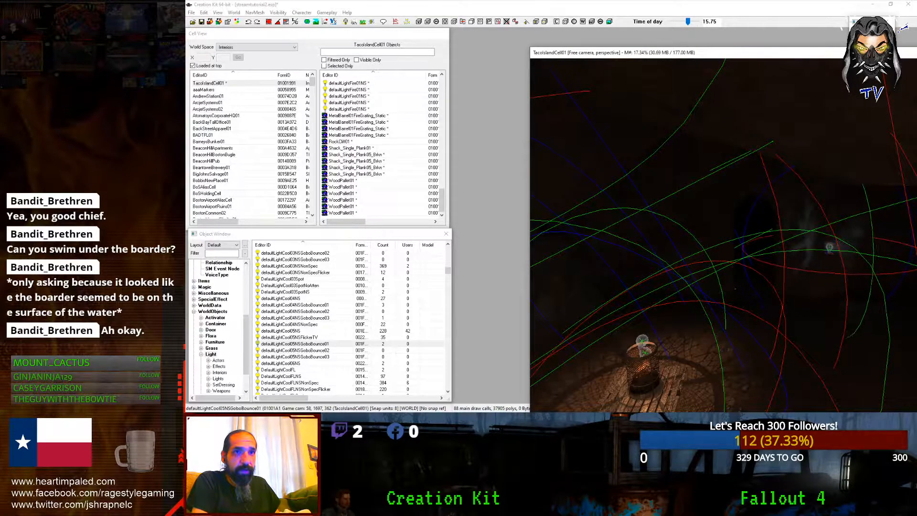
{"action": "key", "text": "f"}
{"action": "mouse_move", "coordinate": [806, 244]}
{"action": "middle_mouse_down"}
{"action": "mouse_move", "coordinate": [797, 244]}
{"action": "mouse_move", "coordinate": [809, 231]}
{"action": "middle_mouse_up"}
{"action": "middle_click_drag", "start_coordinate": [760, 190], "coordinate": [749, 220]}
{"action": "left_click_drag", "start_coordinate": [721, 199], "coordinate": [850, 200]}
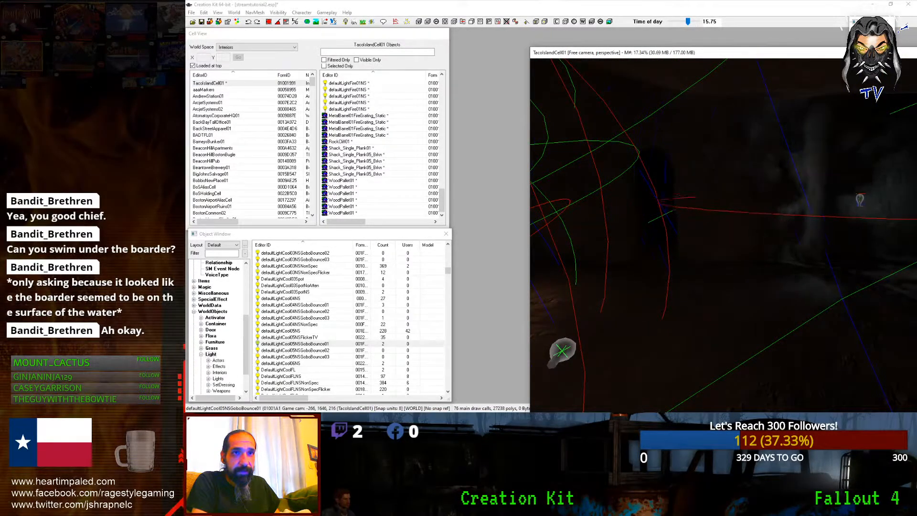
Step: Inspect the defaultLightCool05NSFlickerTV light and save the plugin
{"action": "left_click", "coordinate": [850, 200]}
{"action": "scroll", "coordinate": [885, 201], "scroll_direction": "up", "scroll_amount": 4}
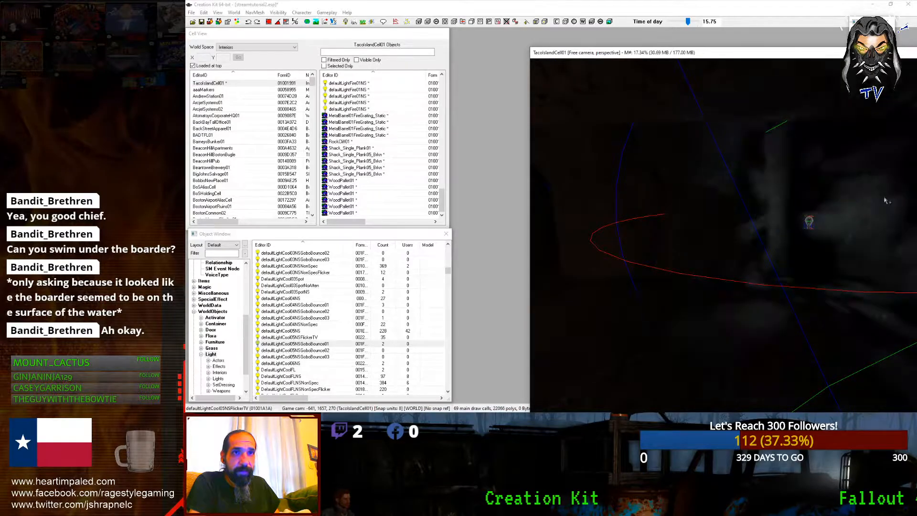
{"action": "scroll", "coordinate": [885, 201], "scroll_direction": "down", "scroll_amount": 6}
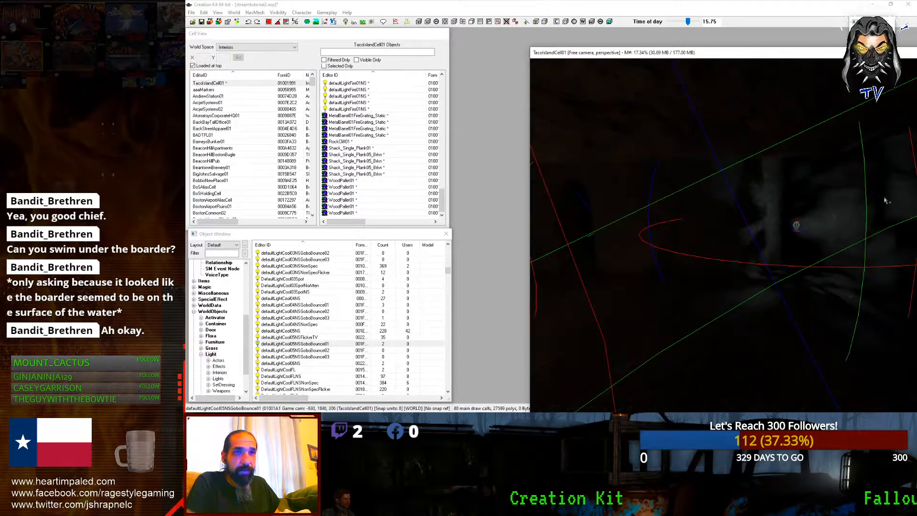
{"action": "scroll", "coordinate": [867, 202], "scroll_direction": "up", "scroll_amount": 6}
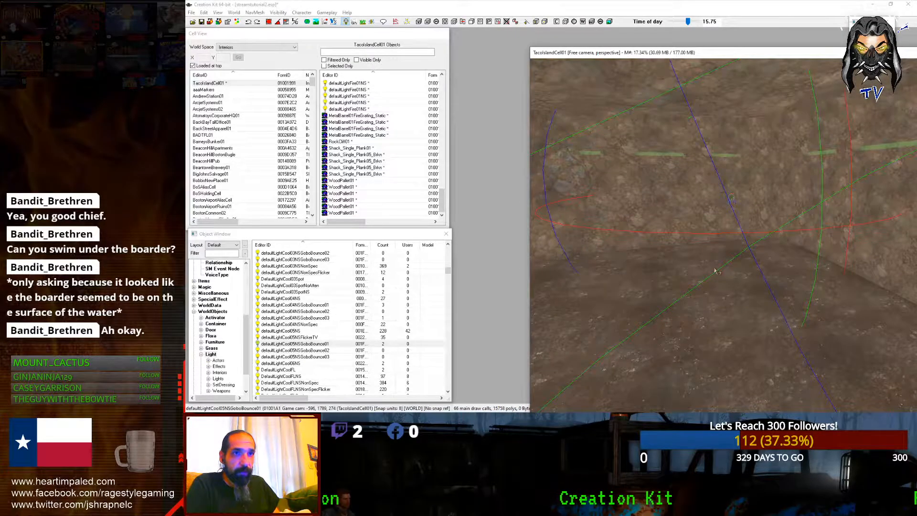
{"action": "scroll", "coordinate": [716, 270], "scroll_direction": "down", "scroll_amount": 3}
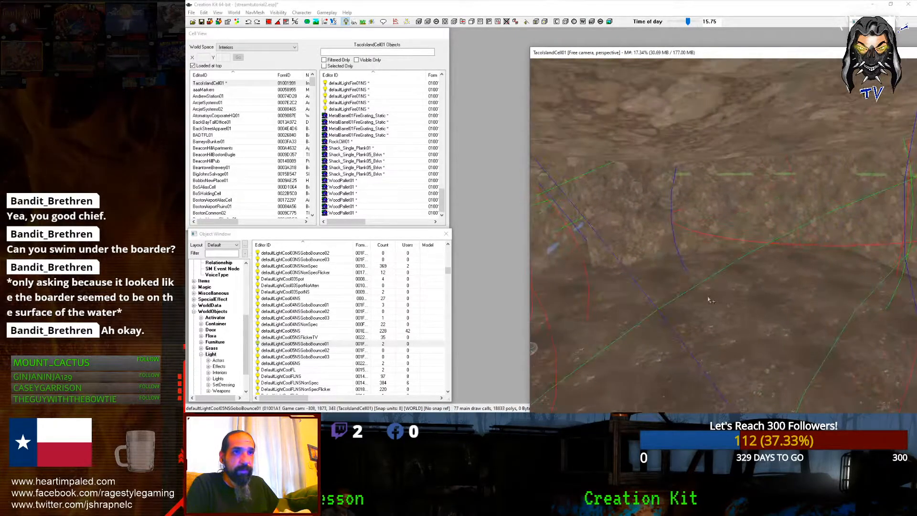
{"action": "middle_click_drag", "start_coordinate": [708, 299], "coordinate": [727, 305], "text": "shift"}
{"action": "scroll", "coordinate": [726, 306], "scroll_direction": "down", "scroll_amount": 2}
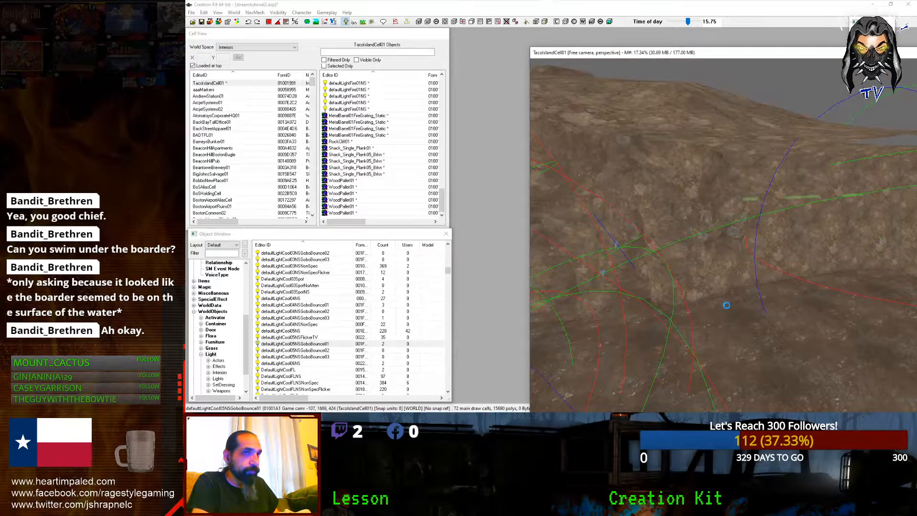
{"action": "scroll", "coordinate": [726, 306], "scroll_direction": "down", "scroll_amount": 2}
{"action": "key", "text": "ctrl+s"}
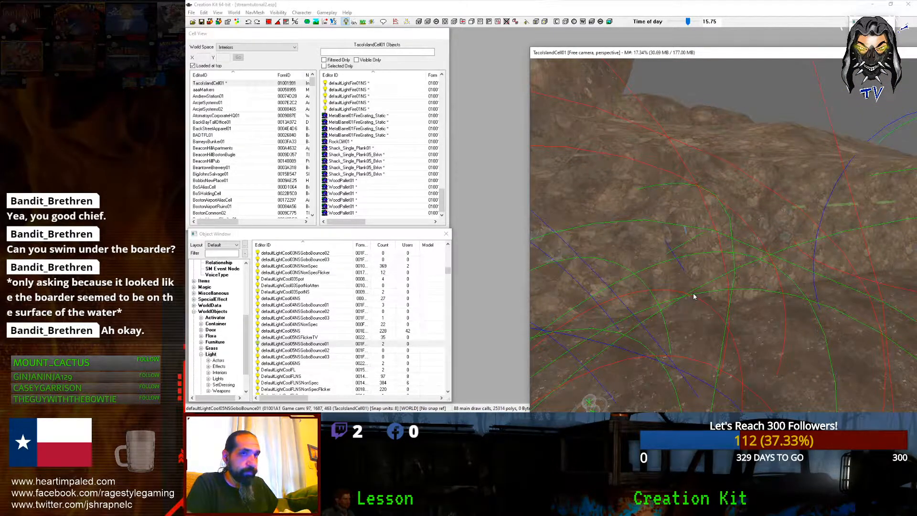
Step: Select the CaveMoundDirtTall04 dirt mound and orbit around it
{"action": "scroll", "coordinate": [694, 296], "scroll_direction": "up", "scroll_amount": 5}
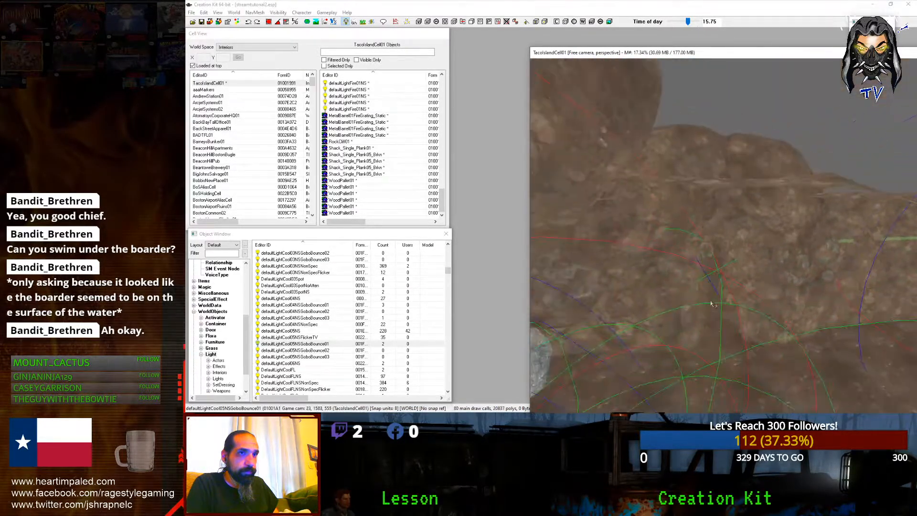
{"action": "scroll", "coordinate": [713, 304], "scroll_direction": "up", "scroll_amount": 6}
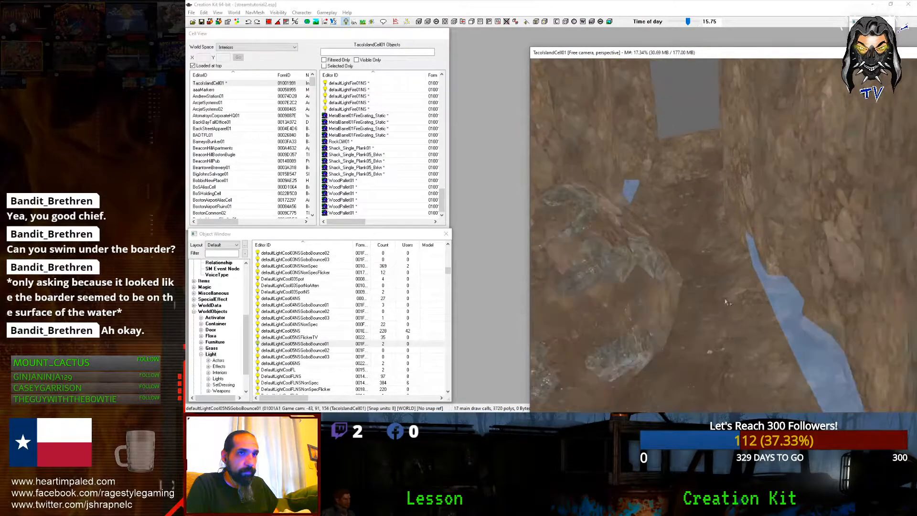
{"action": "scroll", "coordinate": [727, 310], "scroll_direction": "down", "scroll_amount": 3}
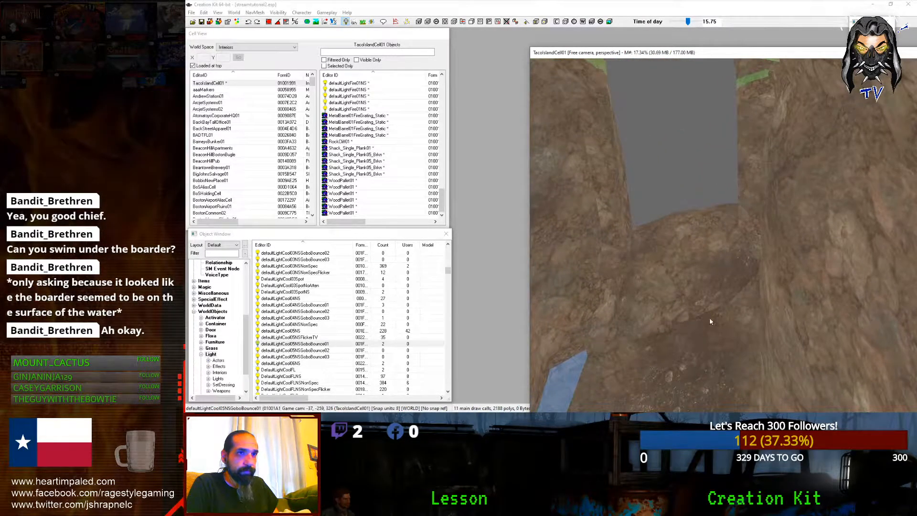
{"action": "left_click", "coordinate": [709, 321]}
{"action": "middle_click_drag", "start_coordinate": [692, 305], "coordinate": [671, 274], "text": "shift"}
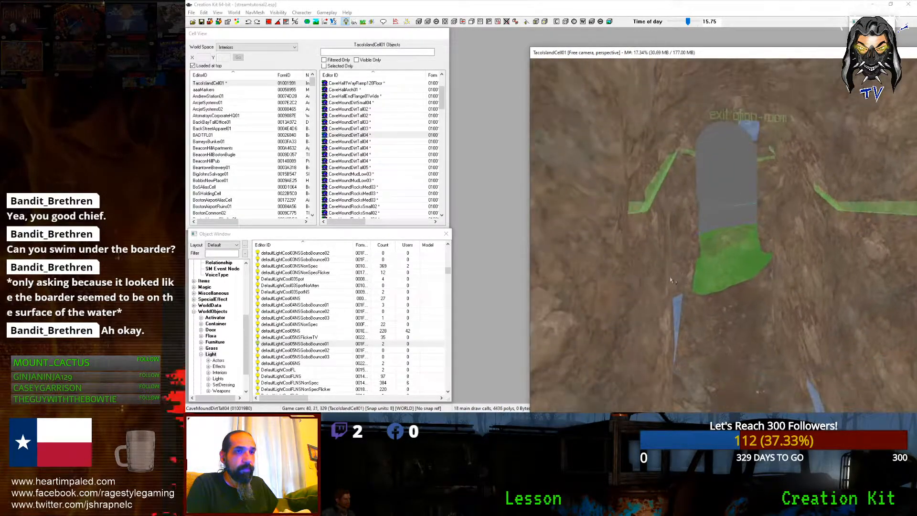
Step: Briefly switch to the streaming software, then return and focus the Object Window filter
{"action": "left_click", "coordinate": [218, 253]}
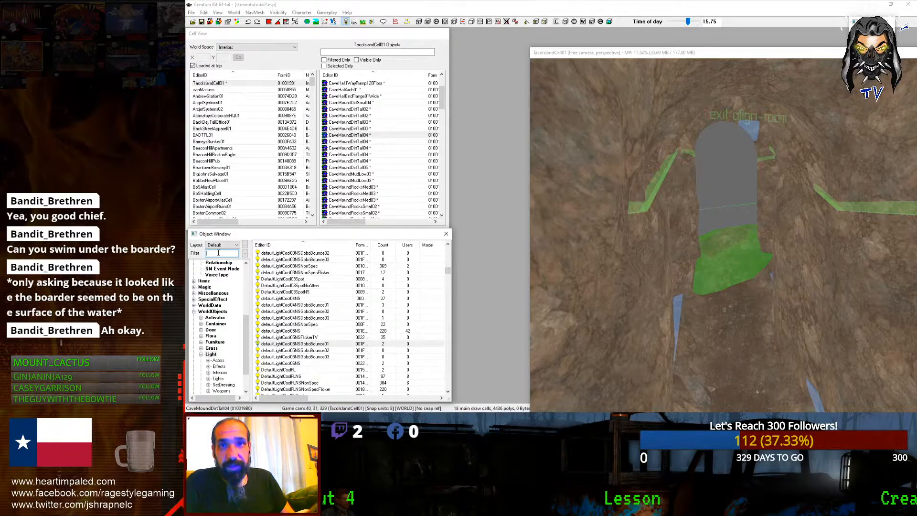
{"action": "mouse_move", "coordinate": [187, 3]}
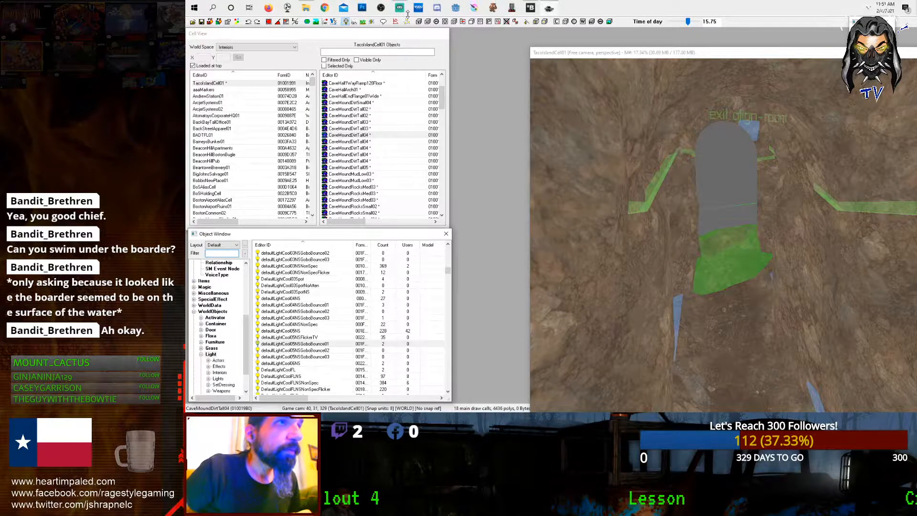
{"action": "middle_click_drag", "start_coordinate": [706, 167], "coordinate": [695, 179], "text": "shift"}
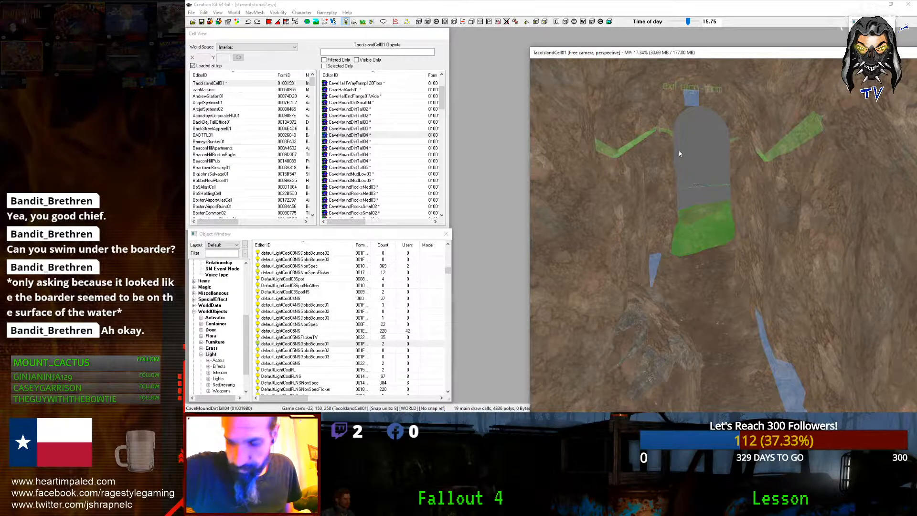
{"action": "mouse_move", "coordinate": [378, 11]}
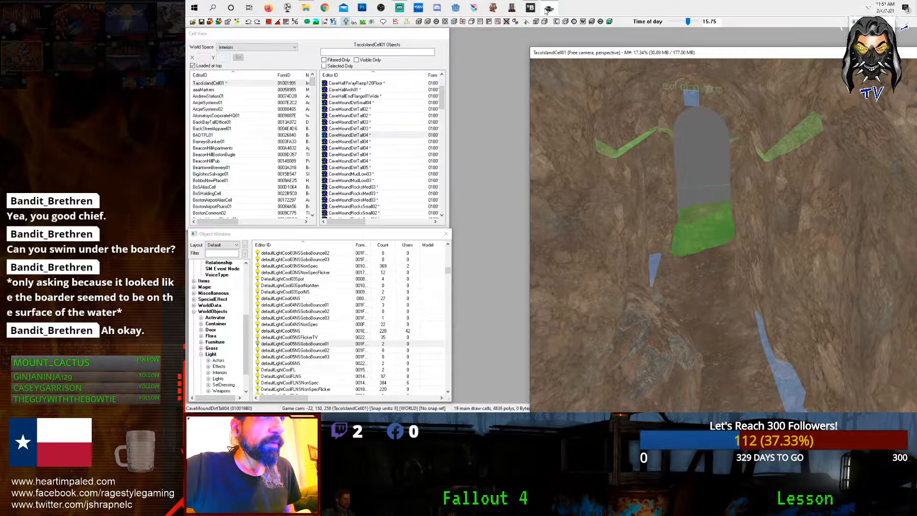
{"action": "left_click", "coordinate": [398, 9]}
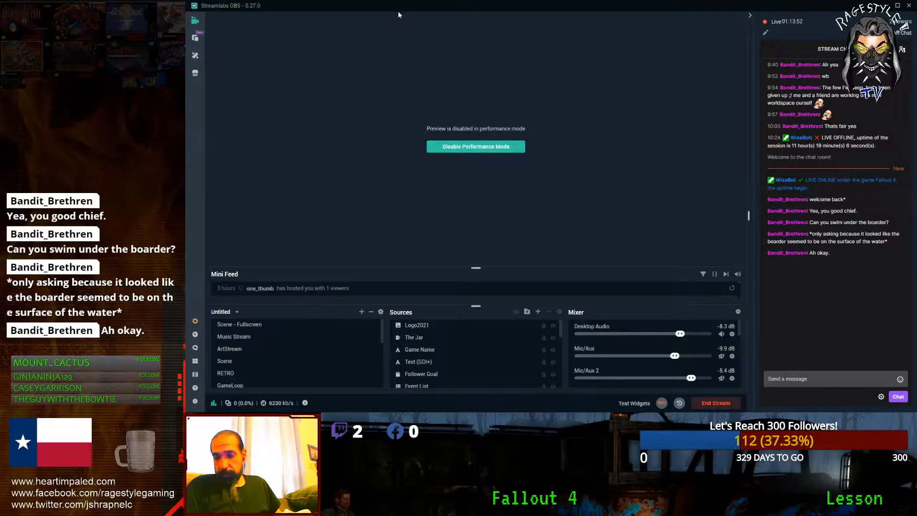
{"action": "left_click", "coordinate": [886, 6]}
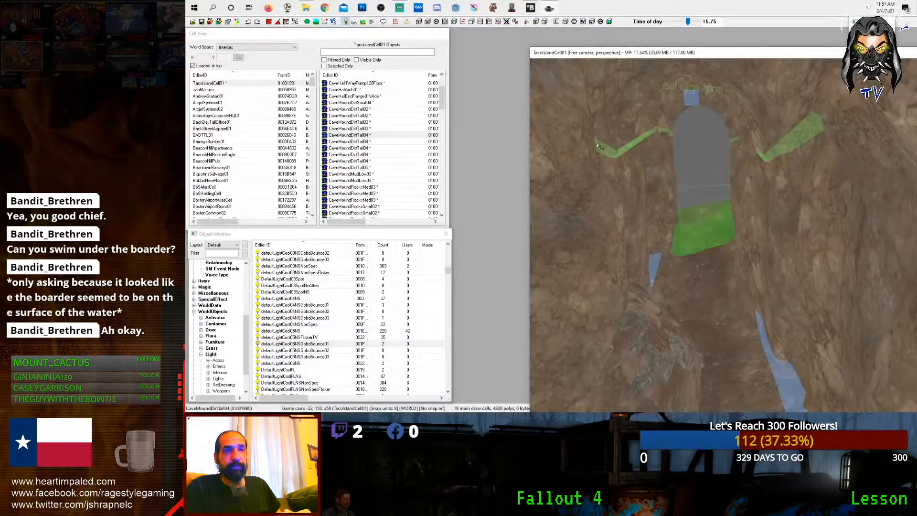
{"action": "scroll", "coordinate": [635, 166], "scroll_direction": "up", "scroll_amount": 2}
{"action": "scroll", "coordinate": [635, 166], "scroll_direction": "up", "scroll_amount": 2}
{"action": "left_click", "coordinate": [232, 256]}
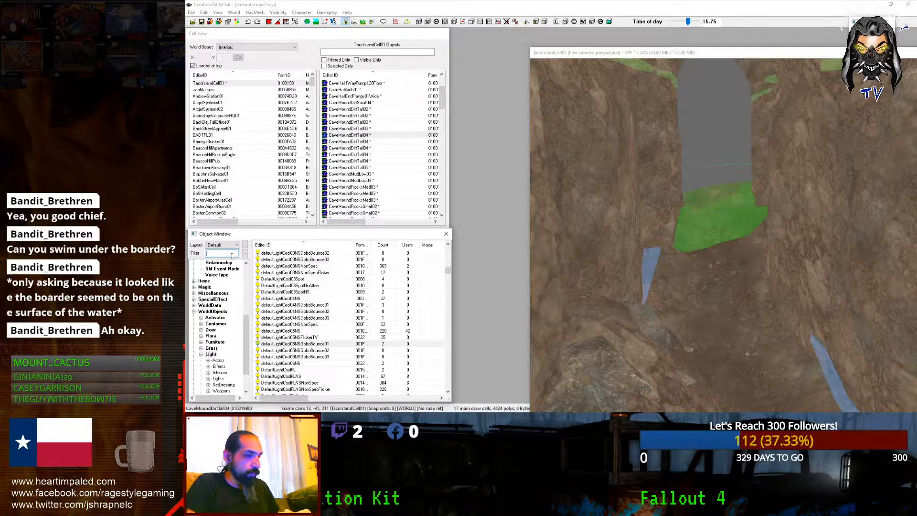
Step: Filter objects by 'hidden' and place InvisibleLoad01Hidden below the exit arch, turned toward the camera
{"action": "type", "text": "hidden"}
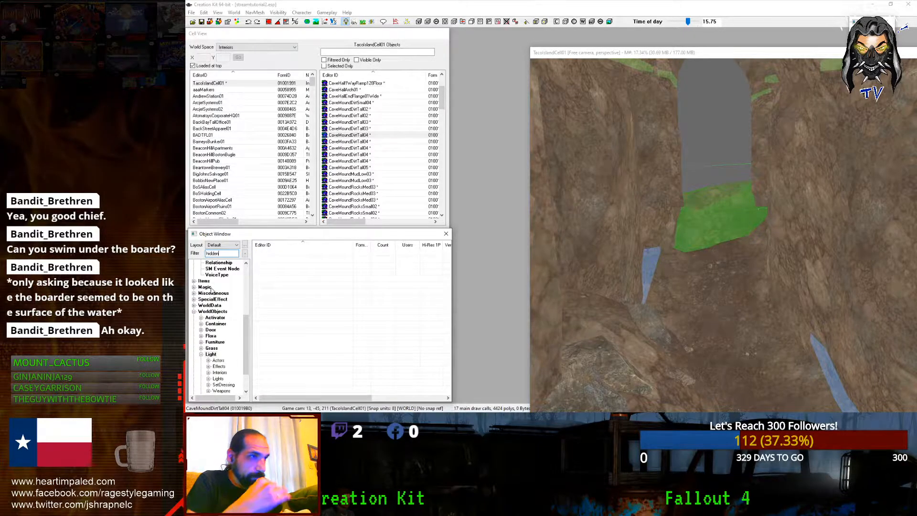
{"action": "left_click", "coordinate": [211, 330]}
{"action": "left_click_drag", "start_coordinate": [330, 258], "coordinate": [706, 275]}
{"action": "right_click_drag", "start_coordinate": [706, 275], "coordinate": [731, 276]}
{"action": "mouse_move", "coordinate": [706, 276]}
{"action": "left_mouse_down"}
{"action": "mouse_move", "coordinate": [723, 296]}
{"action": "mouse_move", "coordinate": [732, 366]}
{"action": "mouse_move", "coordinate": [729, 340]}
{"action": "left_mouse_up"}
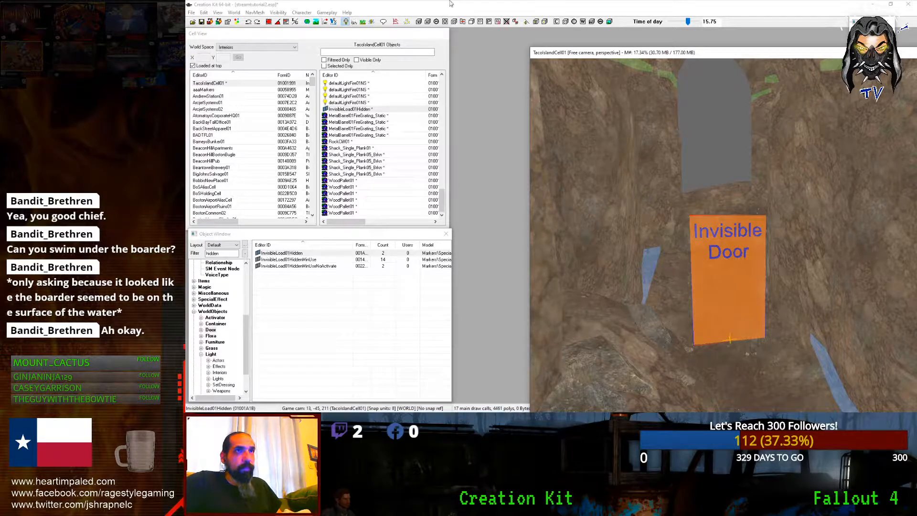
Step: Check the invisible door with scene lighting toggled off and on, after a quick streaming-software switch
{"action": "mouse_move", "coordinate": [482, 1]}
{"action": "left_click", "coordinate": [406, 5]}
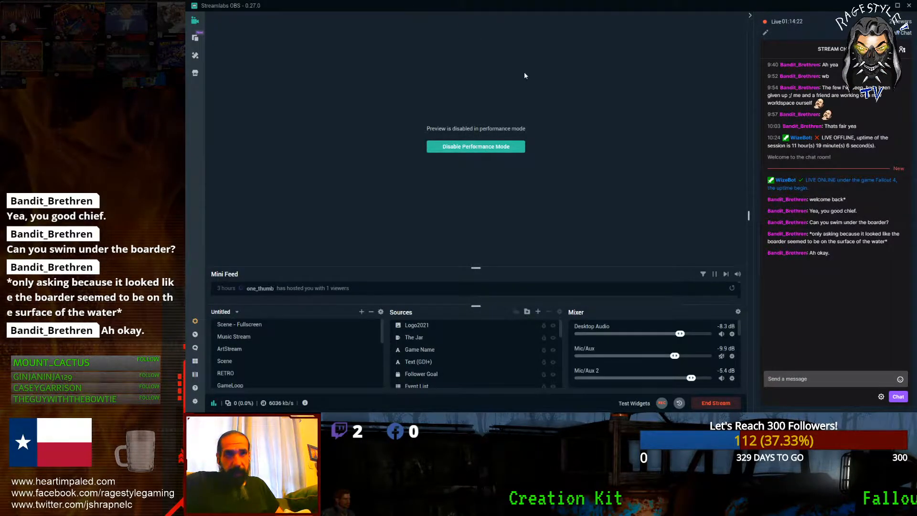
{"action": "key", "text": "alt+Tab"}
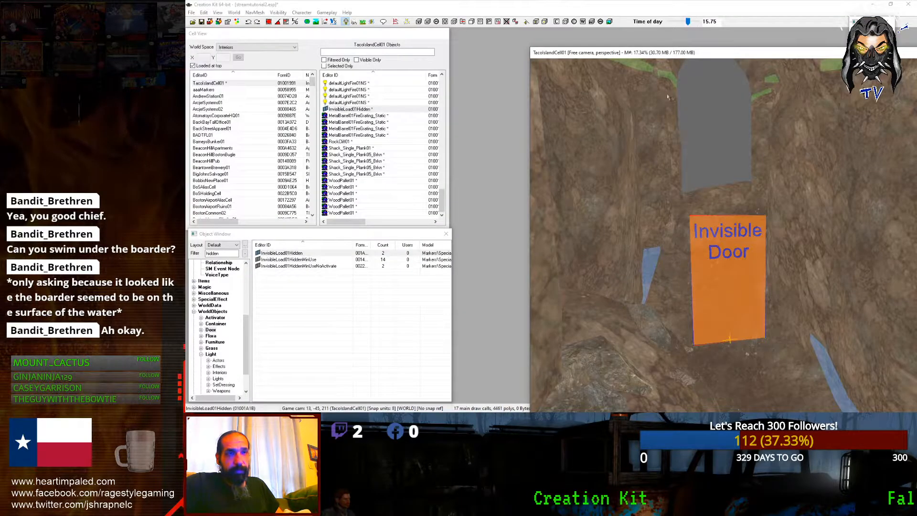
{"action": "scroll", "coordinate": [683, 126], "scroll_direction": "down", "scroll_amount": 5}
{"action": "middle_click_drag", "start_coordinate": [683, 127], "coordinate": [679, 133], "text": "shift"}
{"action": "scroll", "coordinate": [680, 127], "scroll_direction": "up", "scroll_amount": 3}
{"action": "key", "text": "a"}
{"action": "scroll", "coordinate": [678, 133], "scroll_direction": "down", "scroll_amount": 3}
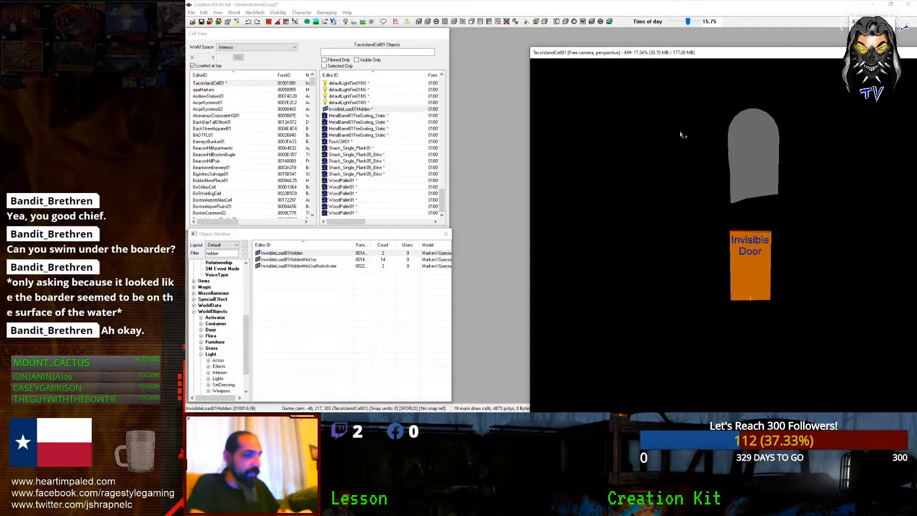
{"action": "key", "text": "a"}
{"action": "scroll", "coordinate": [681, 135], "scroll_direction": "up", "scroll_amount": 4}
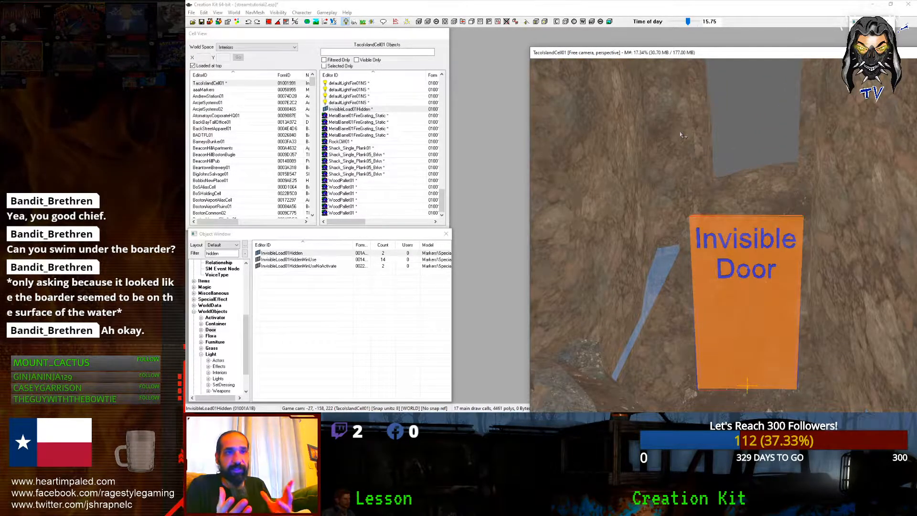
{"action": "double_click", "coordinate": [227, 253]}
Step: From the Light category, create light base 00TutorialLight with Omnidirectional type, then apply and confirm
{"action": "left_click", "coordinate": [210, 354]}
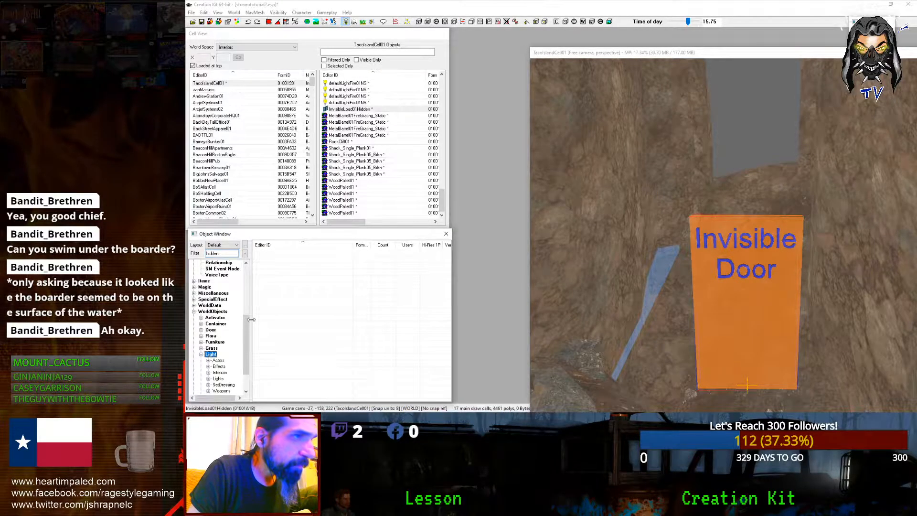
{"action": "right_click", "coordinate": [273, 268]}
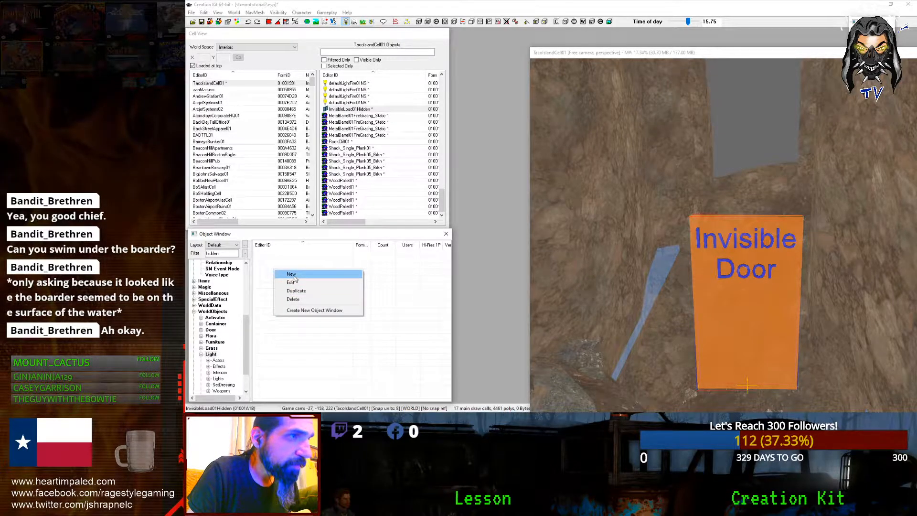
{"action": "left_click", "coordinate": [293, 275]}
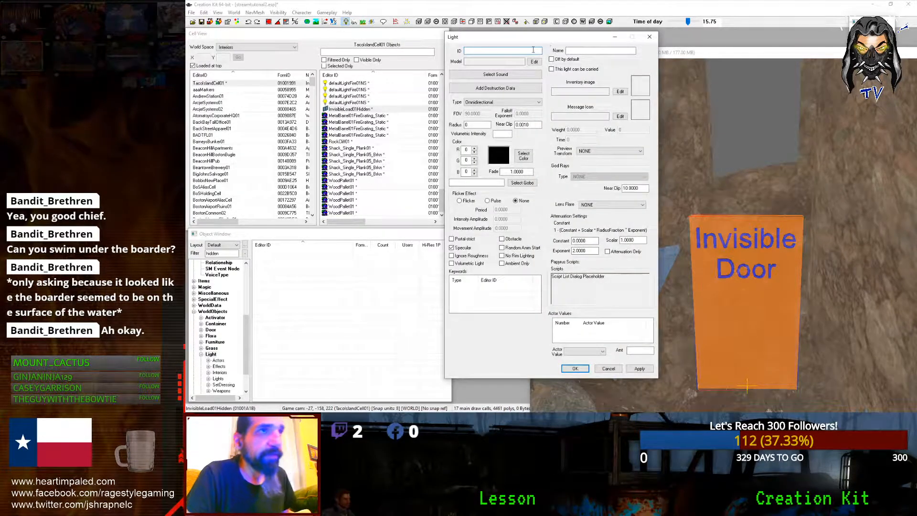
{"action": "type", "text": "00"}
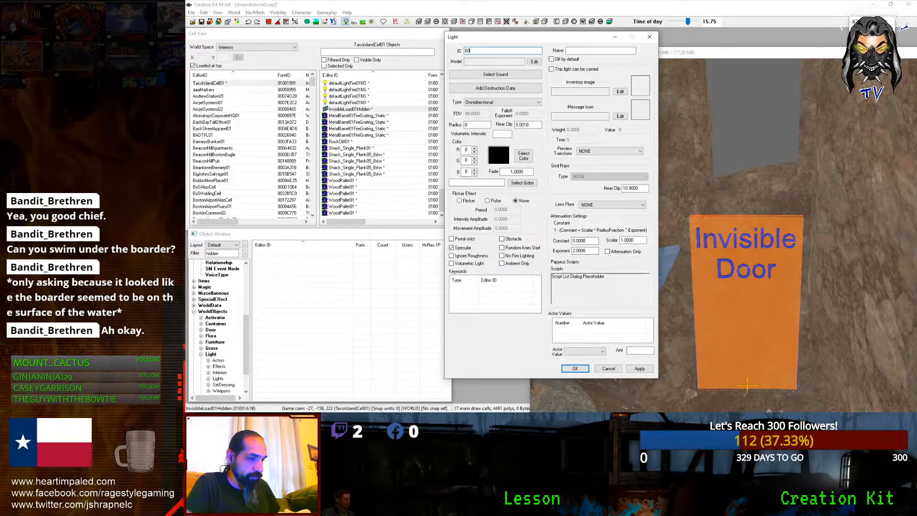
{"action": "type", "text": "Tut"}
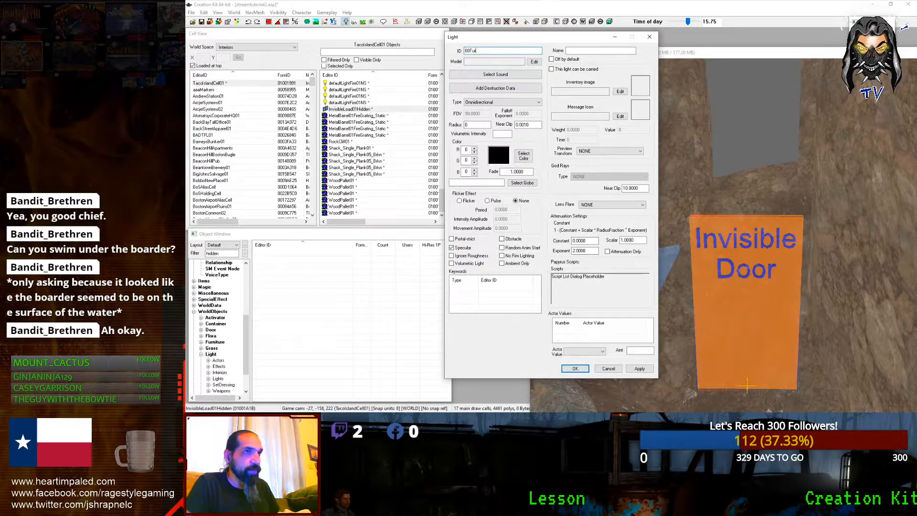
{"action": "type", "text": "orialLight"}
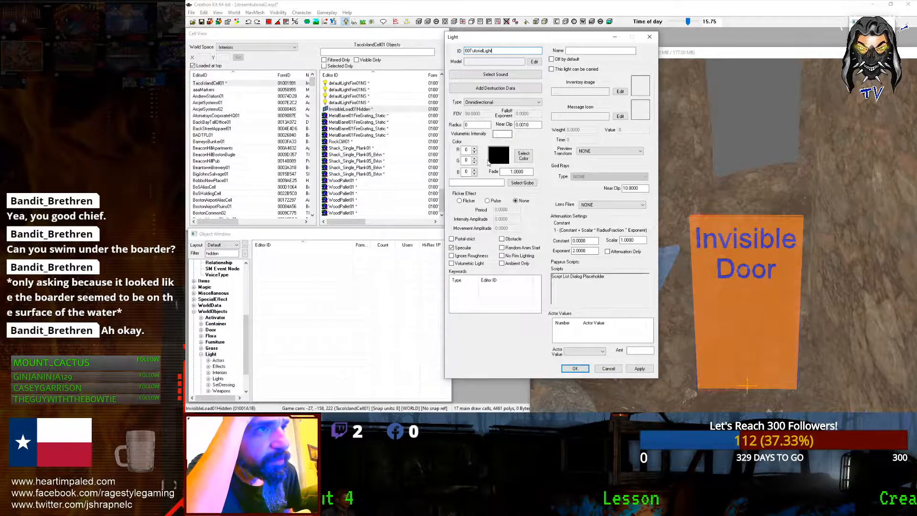
{"action": "left_click", "coordinate": [483, 102]}
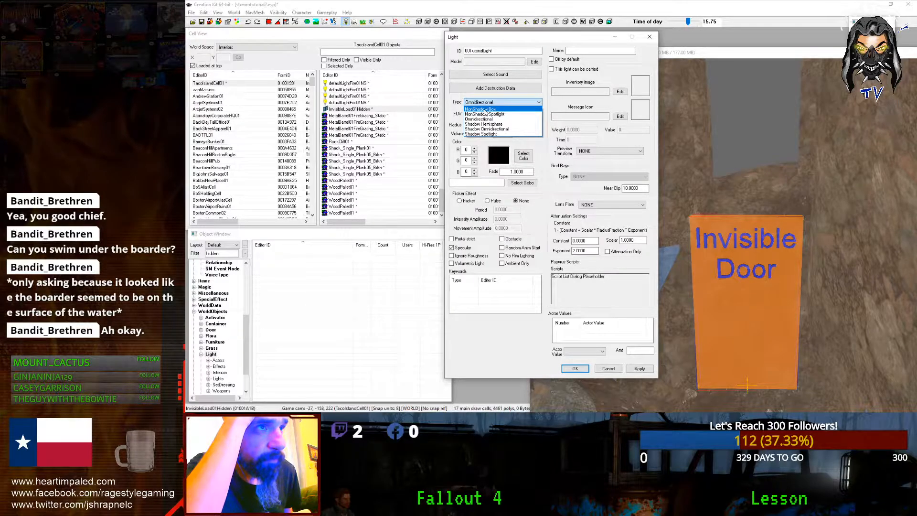
{"action": "left_click", "coordinate": [459, 136]}
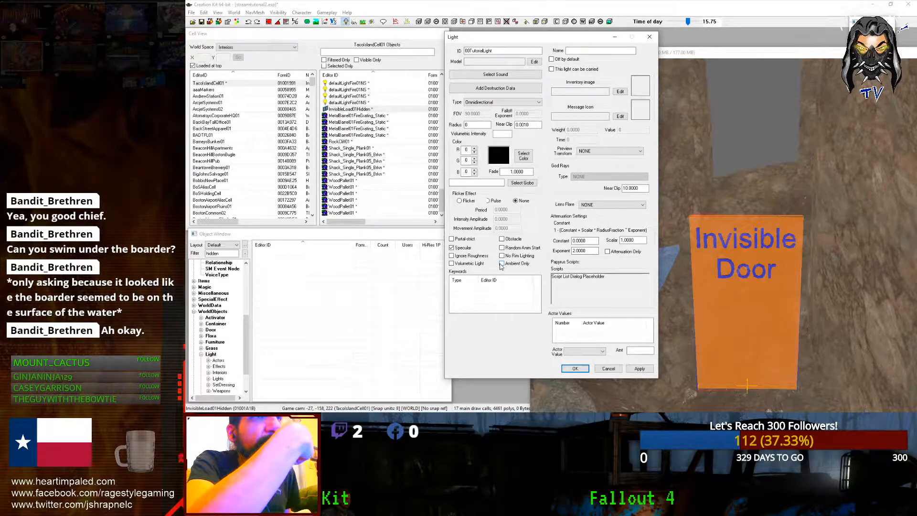
{"action": "left_click", "coordinate": [489, 106]}
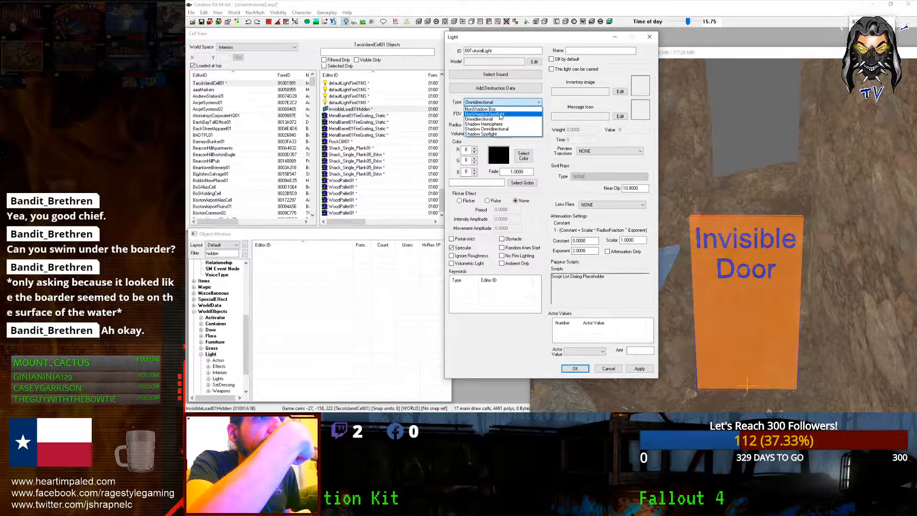
{"action": "left_click", "coordinate": [486, 119]}
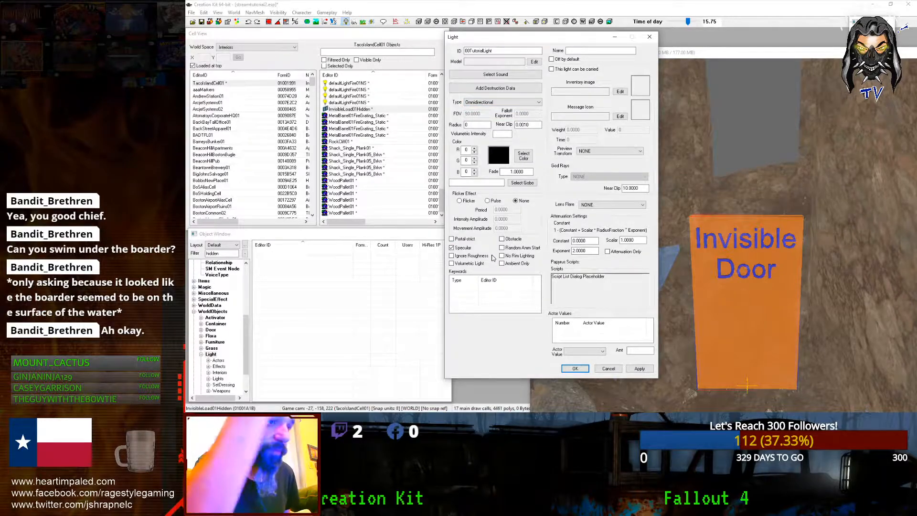
{"action": "left_click", "coordinate": [638, 369]}
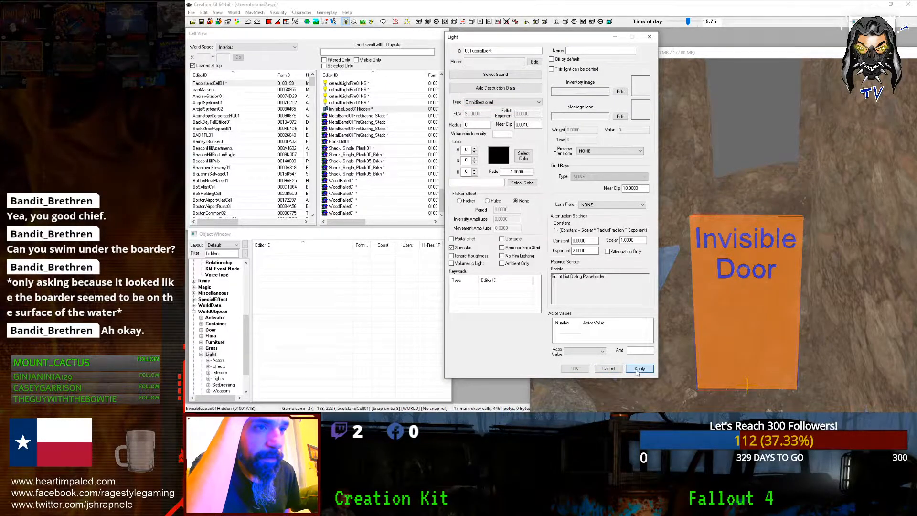
{"action": "left_click", "coordinate": [578, 370]}
Step: Preview the cave with lighting off and back on while panning around the Invisible Door
{"action": "scroll", "coordinate": [674, 226], "scroll_direction": "down", "scroll_amount": 5}
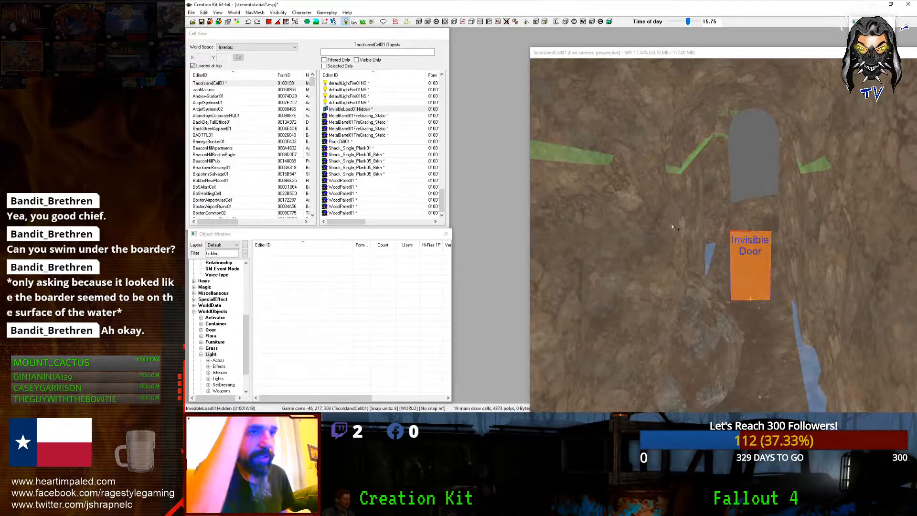
{"action": "key", "text": "a"}
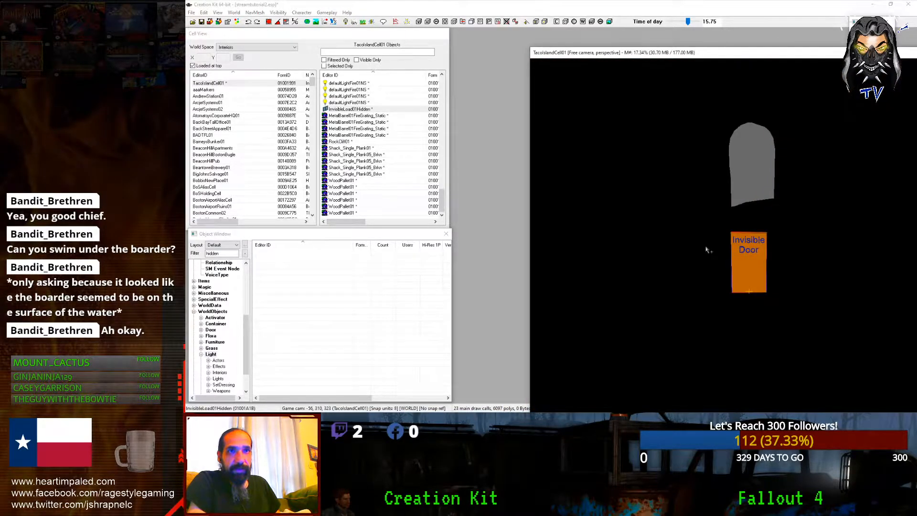
{"action": "middle_click_drag", "start_coordinate": [707, 247], "coordinate": [710, 240]}
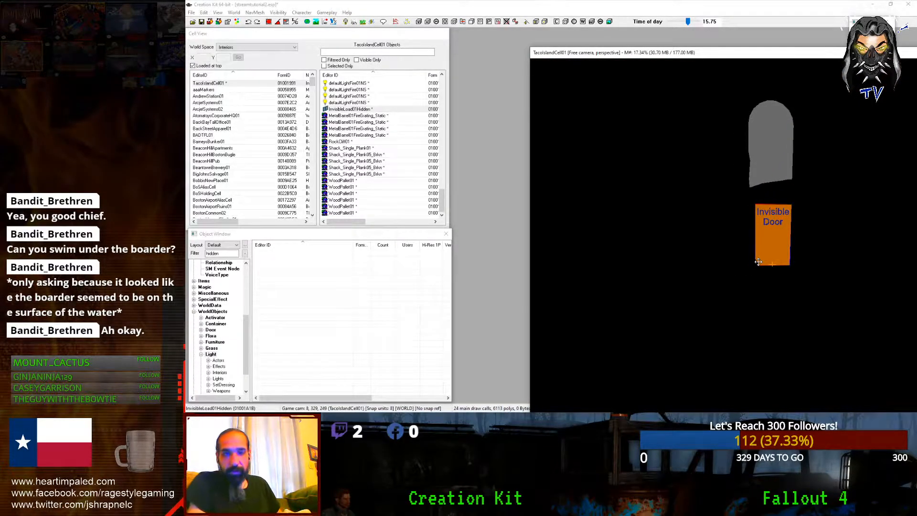
{"action": "key", "text": "a"}
{"action": "scroll", "coordinate": [764, 254], "scroll_direction": "up", "scroll_amount": 3}
{"action": "middle_click_drag", "start_coordinate": [773, 248], "coordinate": [723, 216]}
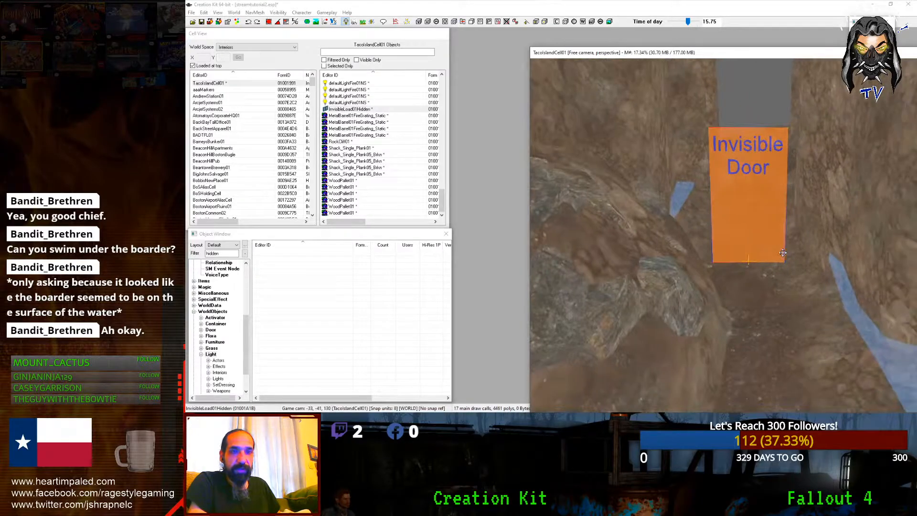
{"action": "left_click_drag", "start_coordinate": [724, 216], "coordinate": [760, 186]}
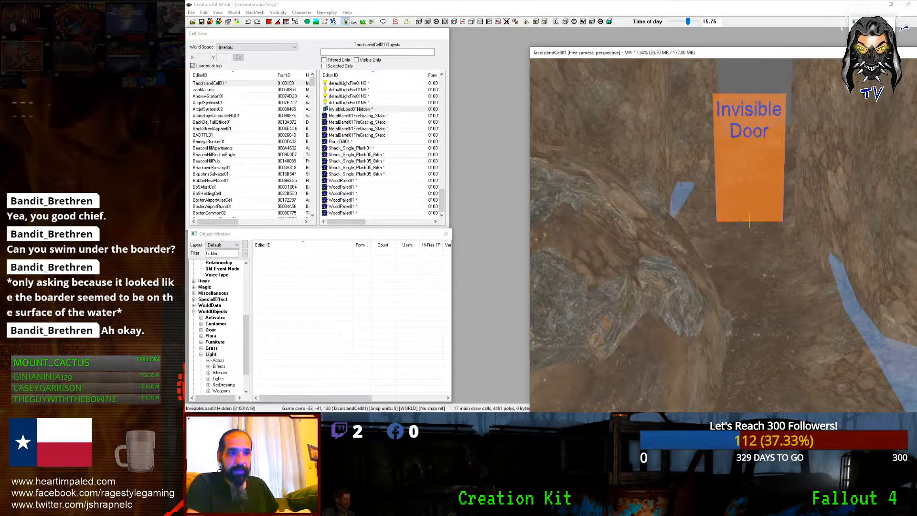
{"action": "key", "text": "m"}
{"action": "key", "text": "m"}
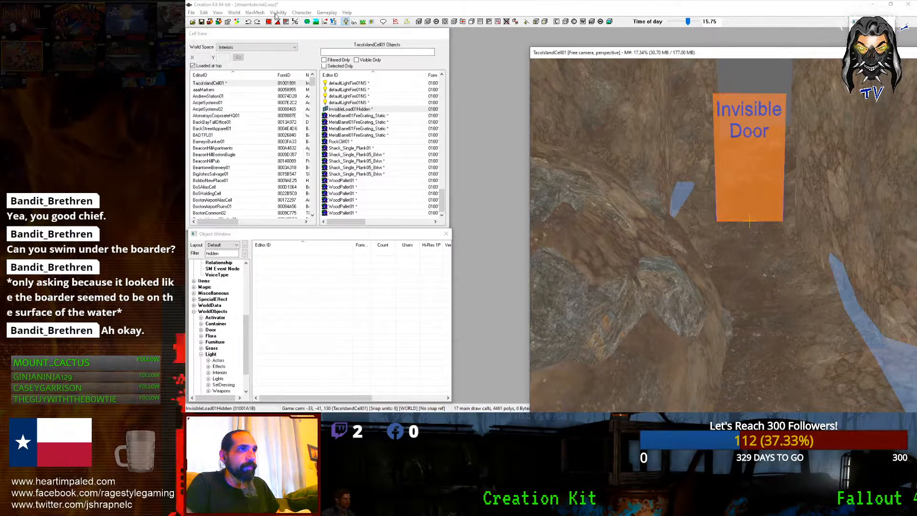
{"action": "scroll", "coordinate": [724, 234], "scroll_direction": "down", "scroll_amount": 3}
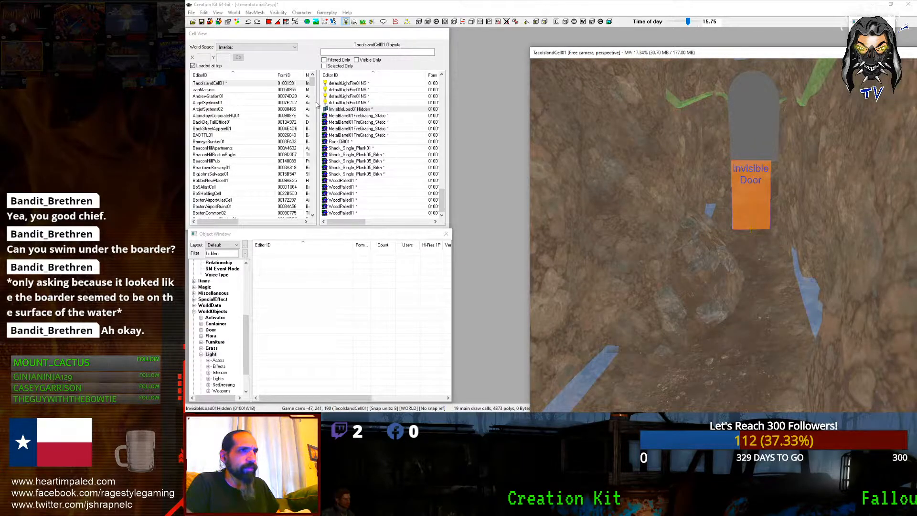
Step: Jump to defaultLightFire01NS, orbit the CaveMoundRocksTall02 mound, then list world objects matching 'hidden'
{"action": "double_click", "coordinate": [347, 103]}
{"action": "scroll", "coordinate": [714, 201], "scroll_direction": "up", "scroll_amount": 3}
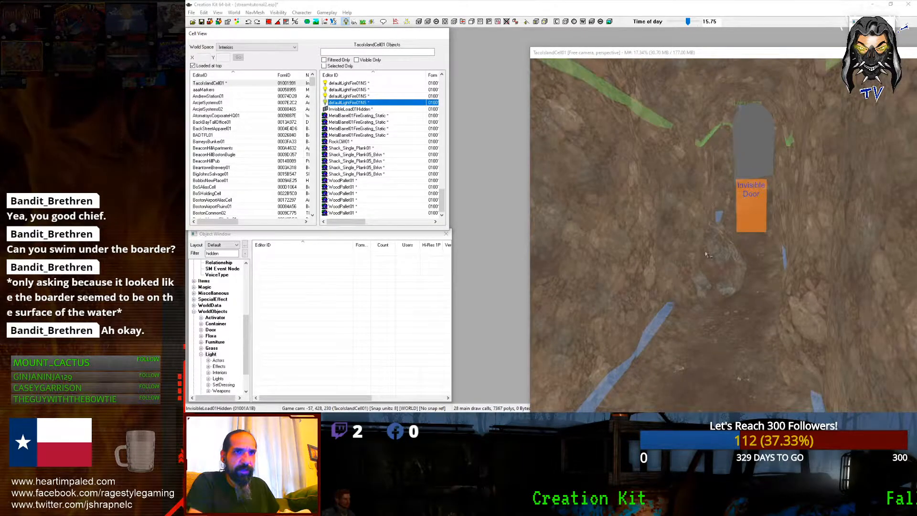
{"action": "left_click", "coordinate": [711, 248]}
{"action": "right_click_drag", "start_coordinate": [712, 248], "coordinate": [714, 248]}
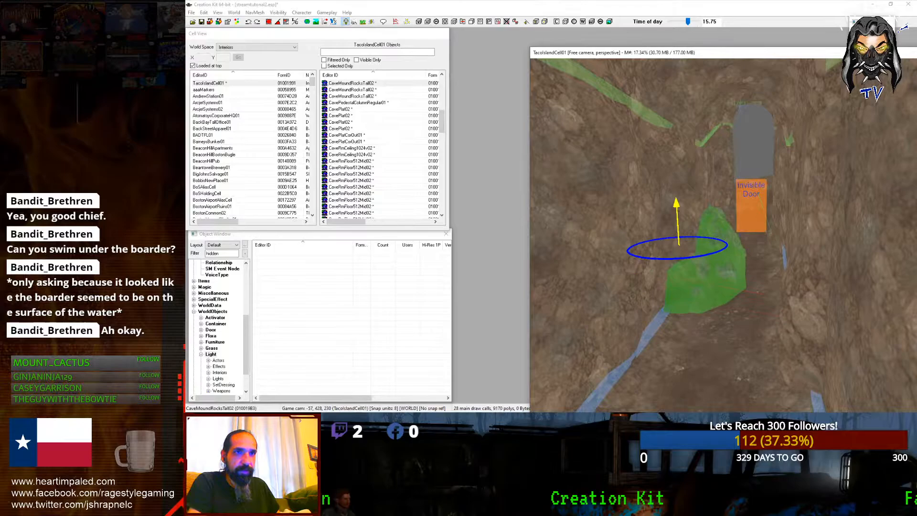
{"action": "scroll", "coordinate": [681, 234], "scroll_direction": "down", "scroll_amount": 10}
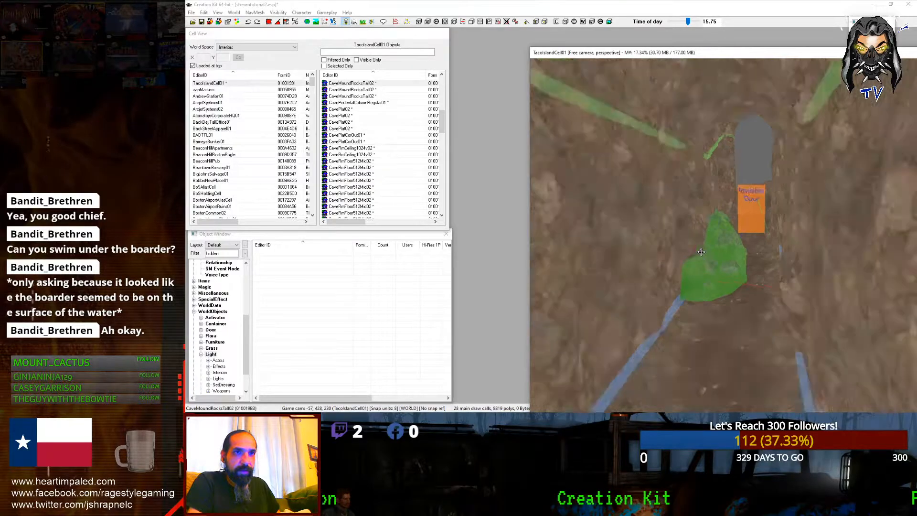
{"action": "middle_click_drag", "start_coordinate": [737, 257], "coordinate": [669, 256], "text": "shift"}
{"action": "scroll", "coordinate": [676, 253], "scroll_direction": "up", "scroll_amount": 8}
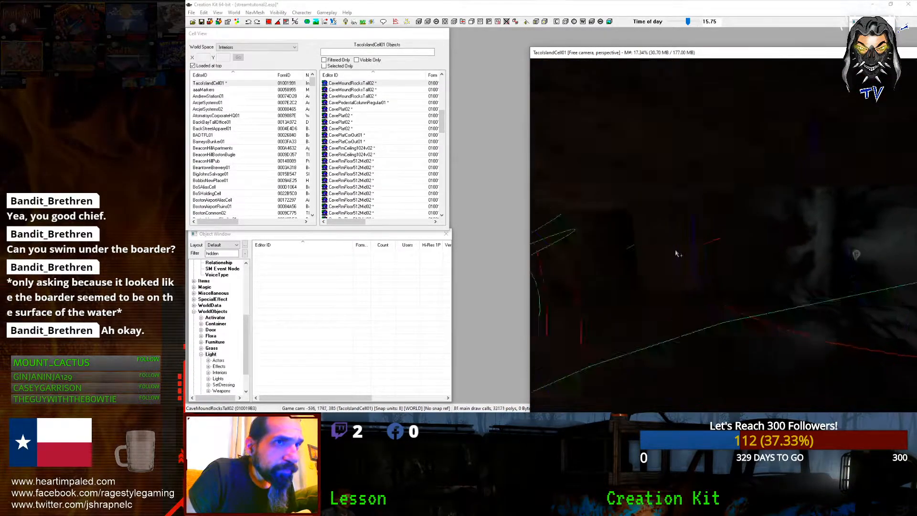
{"action": "scroll", "coordinate": [693, 256], "scroll_direction": "up", "scroll_amount": 8}
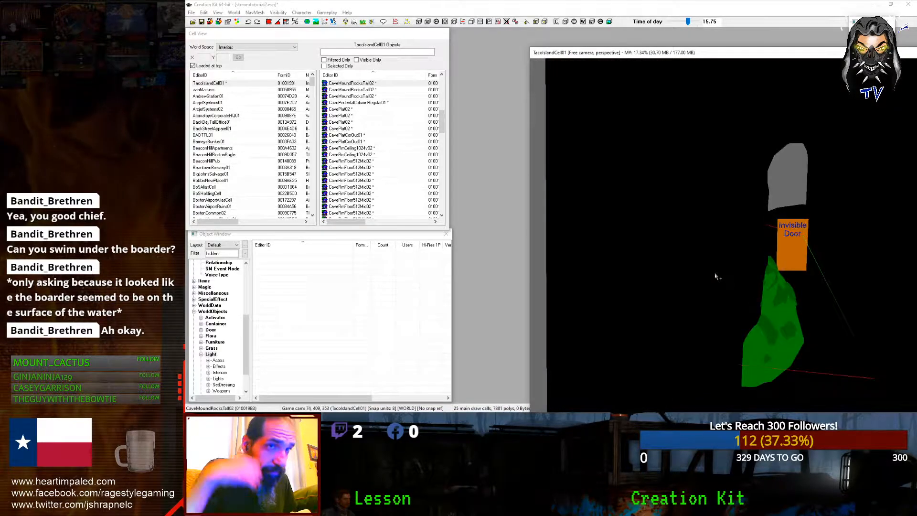
{"action": "scroll", "coordinate": [707, 280], "scroll_direction": "up", "scroll_amount": 2}
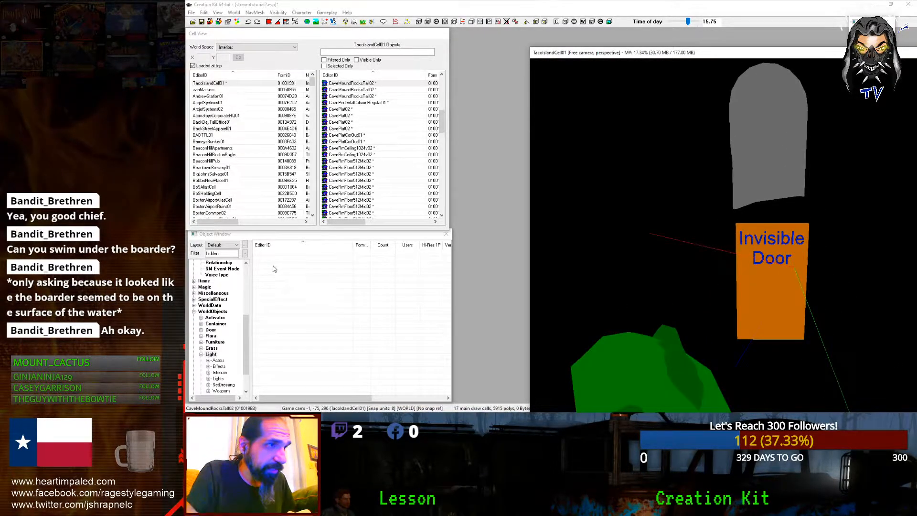
{"action": "left_click", "coordinate": [210, 353]}
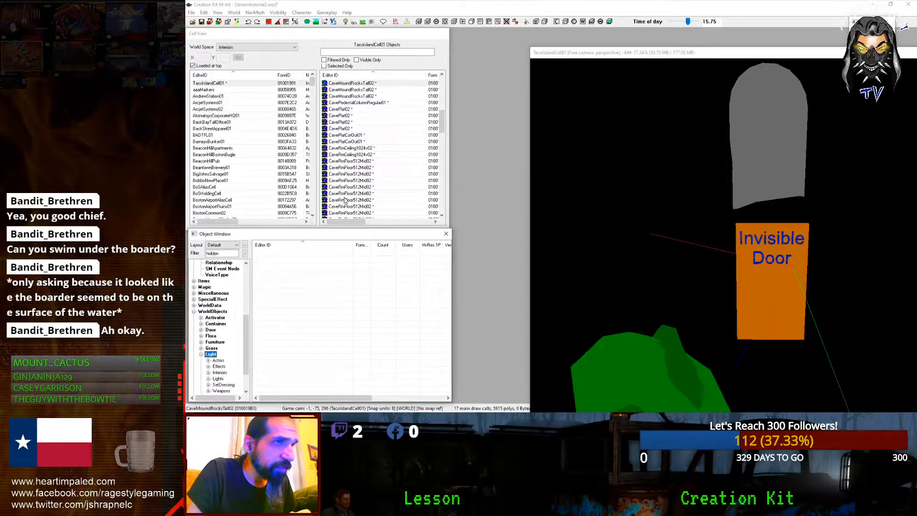
{"action": "left_click", "coordinate": [211, 312]}
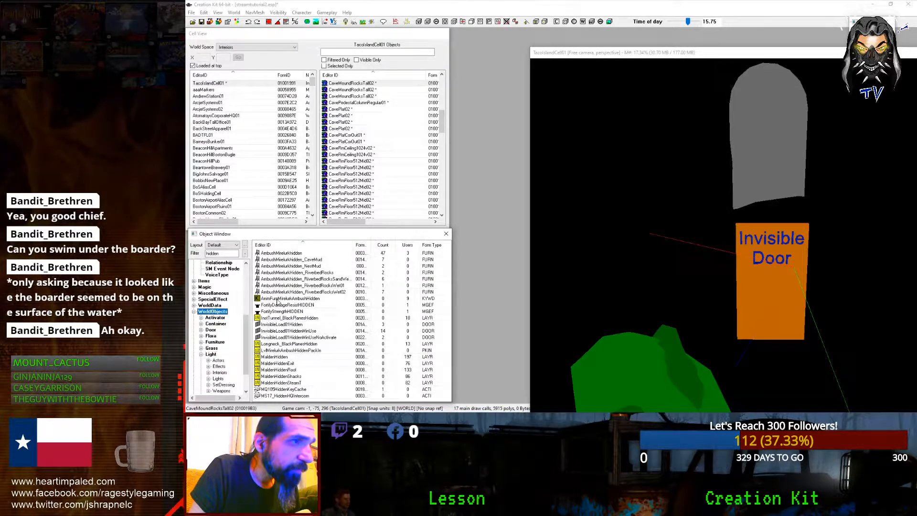
Step: Filter objects by 'light', drop 00TutorialLight above the Invisible Door, and open its reference properties
{"action": "double_click", "coordinate": [222, 254]}
{"action": "type", "text": "light"}
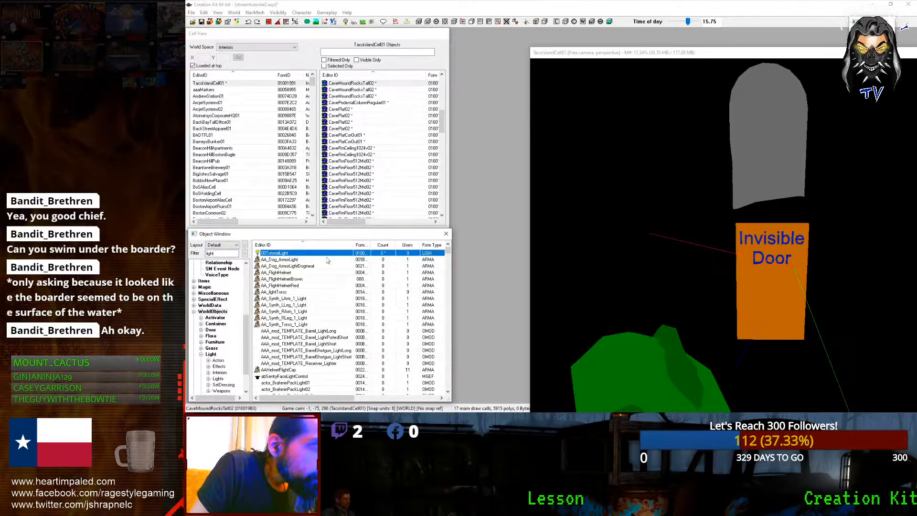
{"action": "left_click_drag", "start_coordinate": [777, 271], "coordinate": [778, 271]}
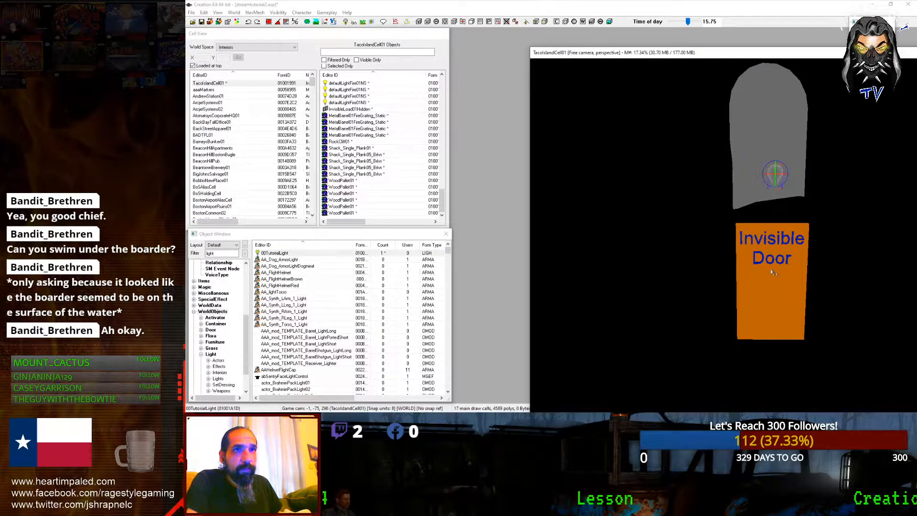
{"action": "double_click", "coordinate": [771, 172]}
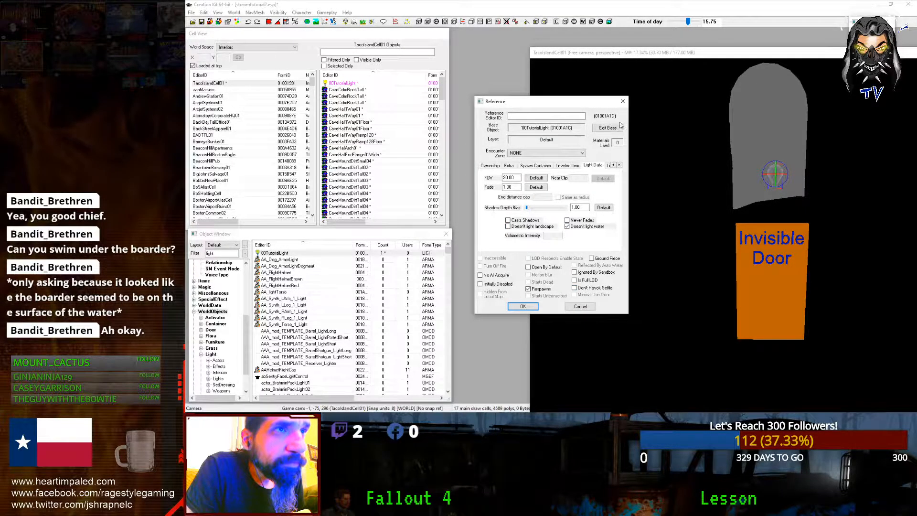
Step: Change the 00TutorialLight base colour to yellow (250,244,39) and close its properties
{"action": "left_click", "coordinate": [623, 102]}
{"action": "double_click", "coordinate": [774, 173]}
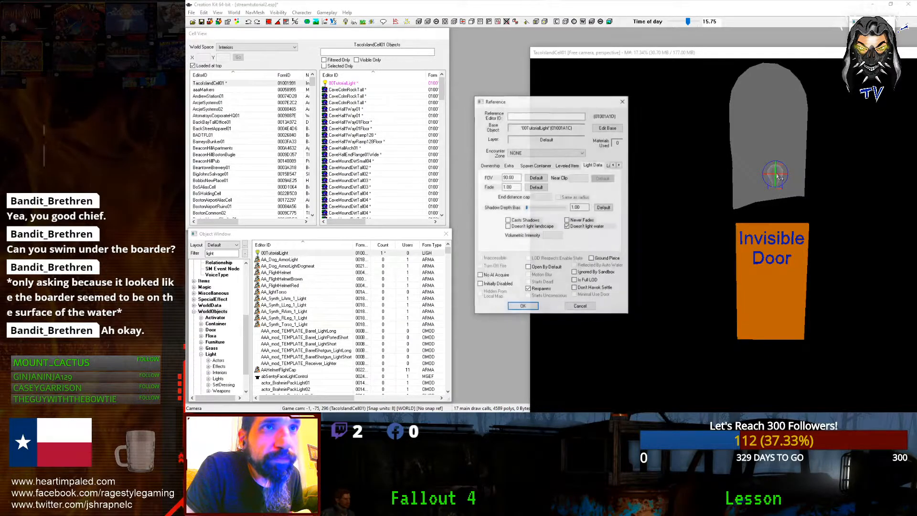
{"action": "left_click", "coordinate": [510, 167]}
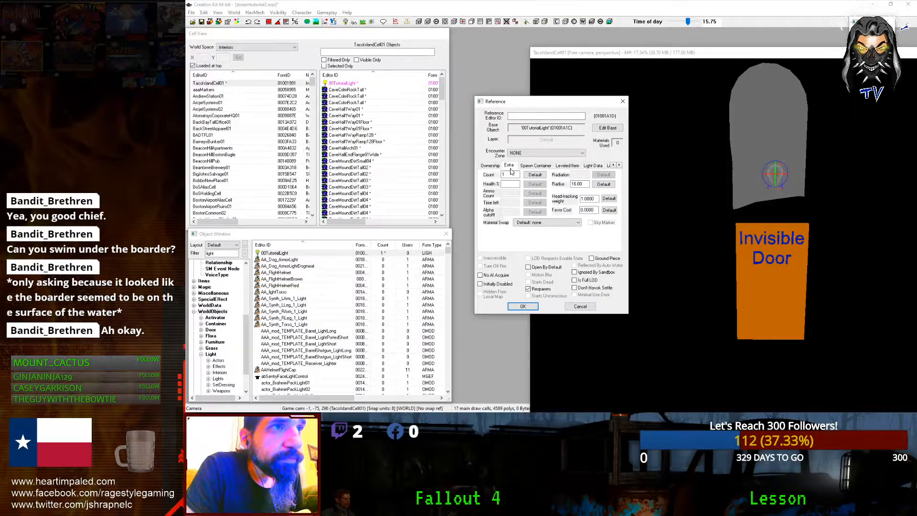
{"action": "left_click", "coordinate": [592, 166]}
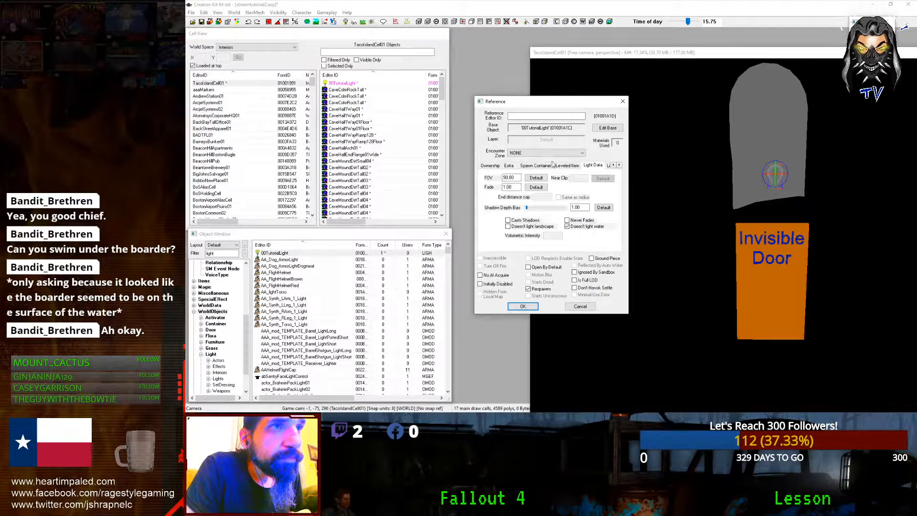
{"action": "left_click", "coordinate": [607, 128]}
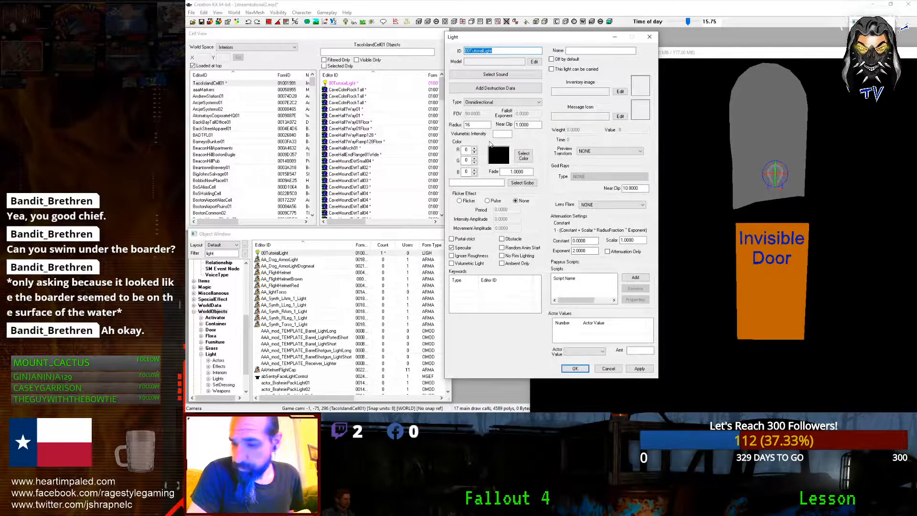
{"action": "left_click", "coordinate": [509, 161]}
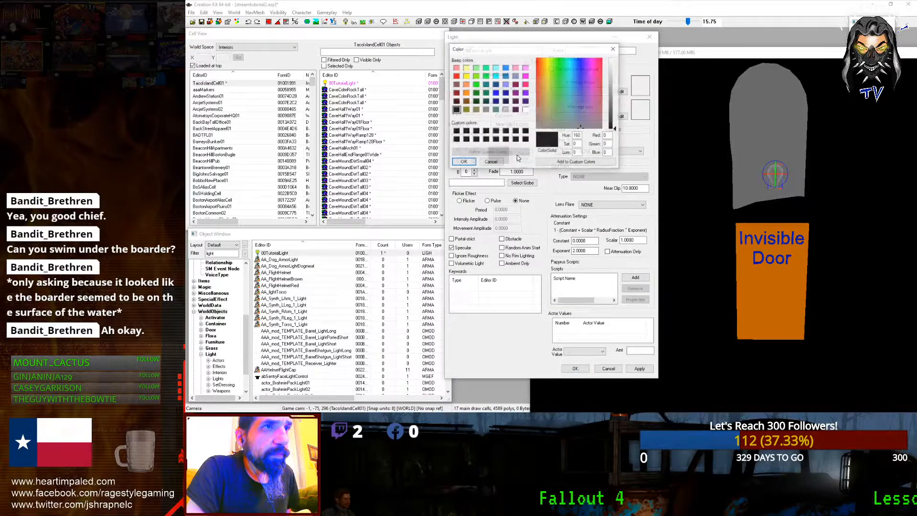
{"action": "left_click", "coordinate": [614, 90]}
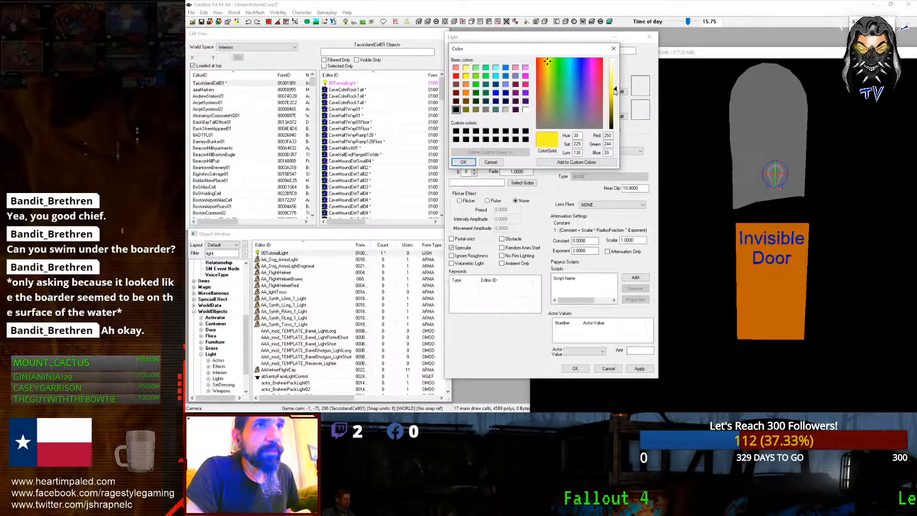
{"action": "left_click", "coordinate": [463, 162]}
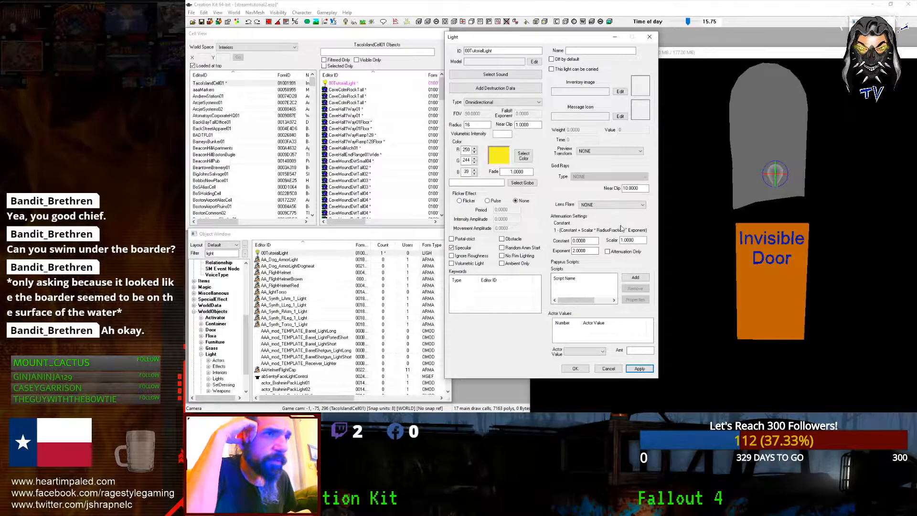
{"action": "left_click", "coordinate": [576, 368]}
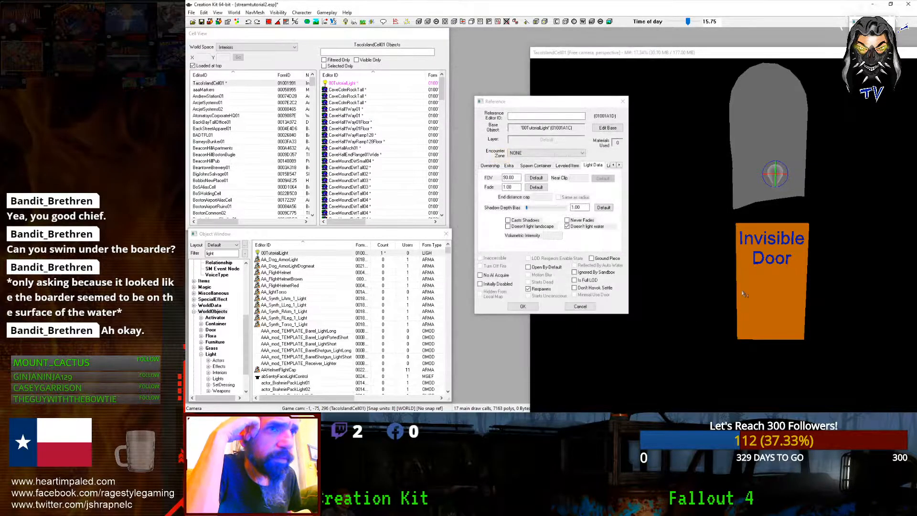
{"action": "left_click", "coordinate": [522, 307]}
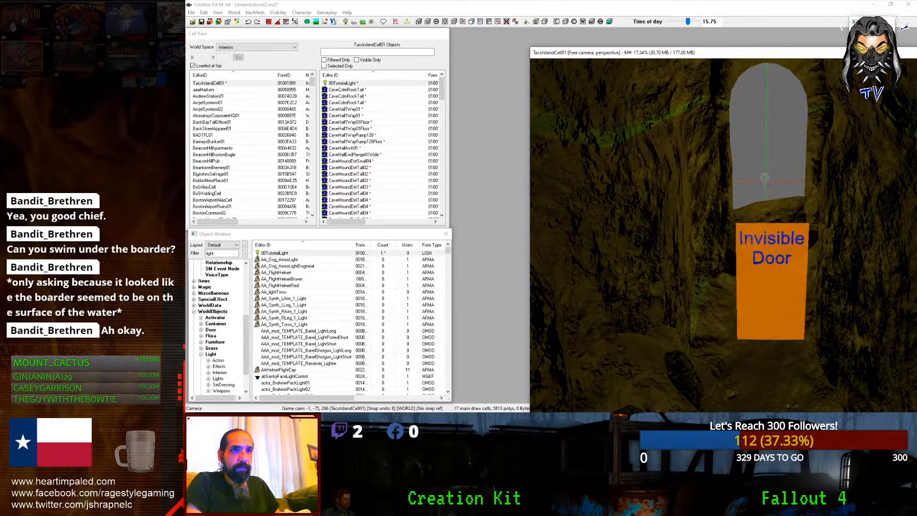
Step: Raise the light higher above the Invisible Door along its Z axis
{"action": "scroll", "coordinate": [749, 304], "scroll_direction": "down", "scroll_amount": 5}
{"action": "scroll", "coordinate": [748, 305], "scroll_direction": "up", "scroll_amount": 5}
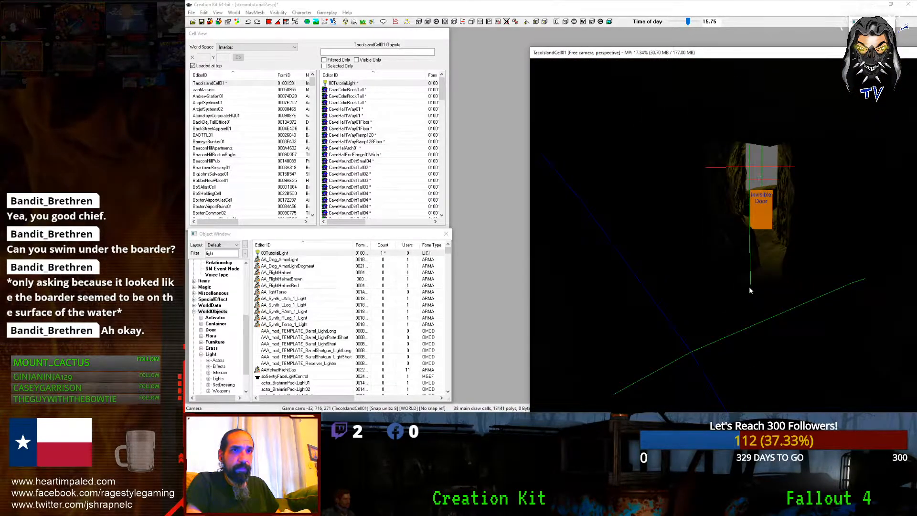
{"action": "middle_click_drag", "start_coordinate": [749, 296], "coordinate": [712, 373]}
{"action": "scroll", "coordinate": [749, 296], "scroll_direction": "up", "scroll_amount": 3}
{"action": "left_click_drag", "start_coordinate": [722, 208], "coordinate": [721, 187]}
{"action": "key", "text": "d"}
Step: Move the Invisible Door deeper into the tunnel, dismissing the cannot-ungroup message
{"action": "scroll", "coordinate": [742, 314], "scroll_direction": "down", "scroll_amount": 4}
{"action": "middle_click_drag", "start_coordinate": [743, 315], "coordinate": [742, 306]}
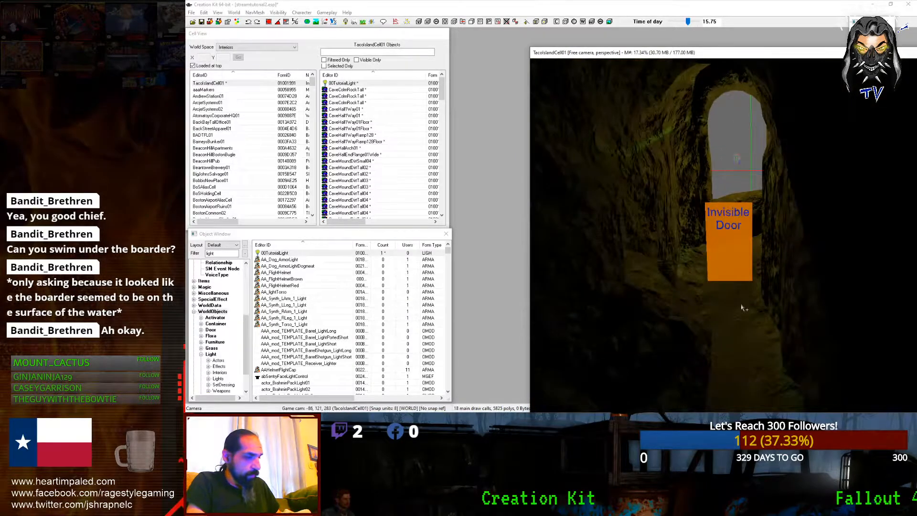
{"action": "key", "text": "shift+g"}
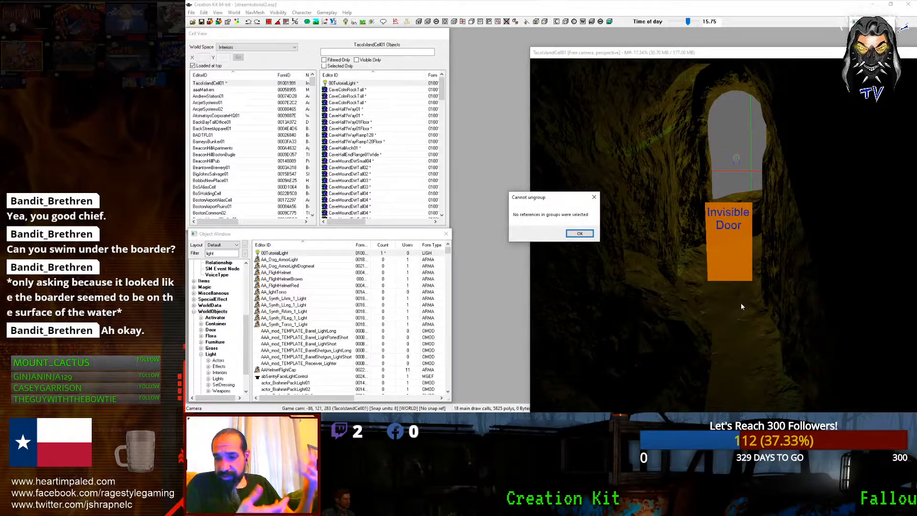
{"action": "left_click", "coordinate": [579, 233]}
{"action": "scroll", "coordinate": [661, 264], "scroll_direction": "up", "scroll_amount": 3}
{"action": "left_click", "coordinate": [657, 269]}
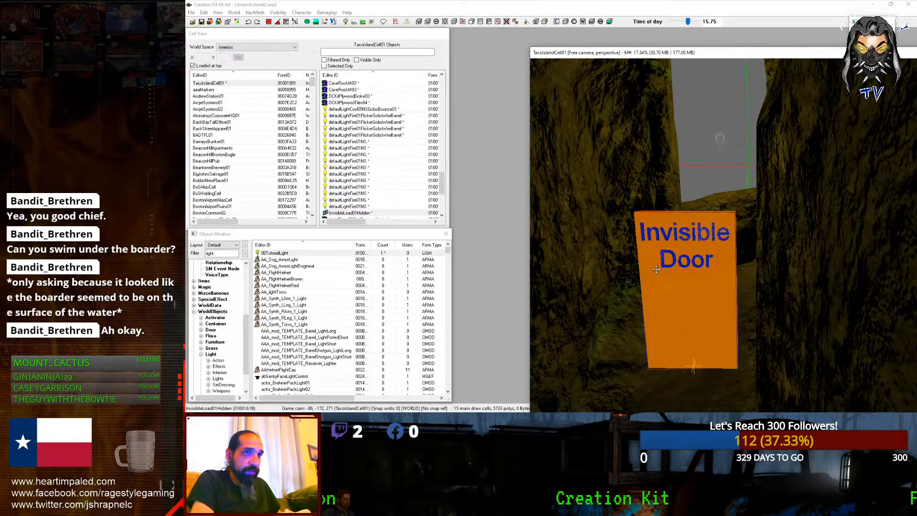
{"action": "mouse_move", "coordinate": [657, 269]}
{"action": "left_mouse_down"}
{"action": "mouse_move", "coordinate": [671, 262]}
{"action": "mouse_move", "coordinate": [670, 213]}
{"action": "left_mouse_up"}
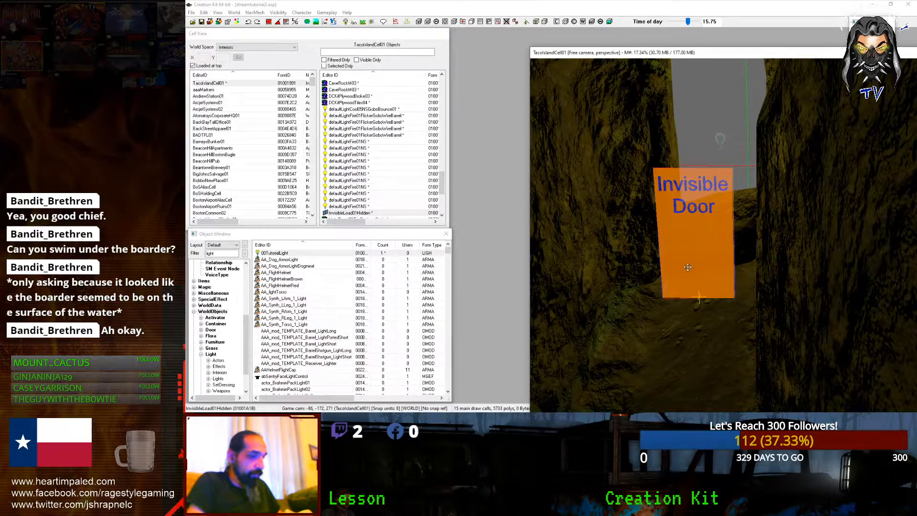
{"action": "scroll", "coordinate": [706, 242], "scroll_direction": "down", "scroll_amount": 3}
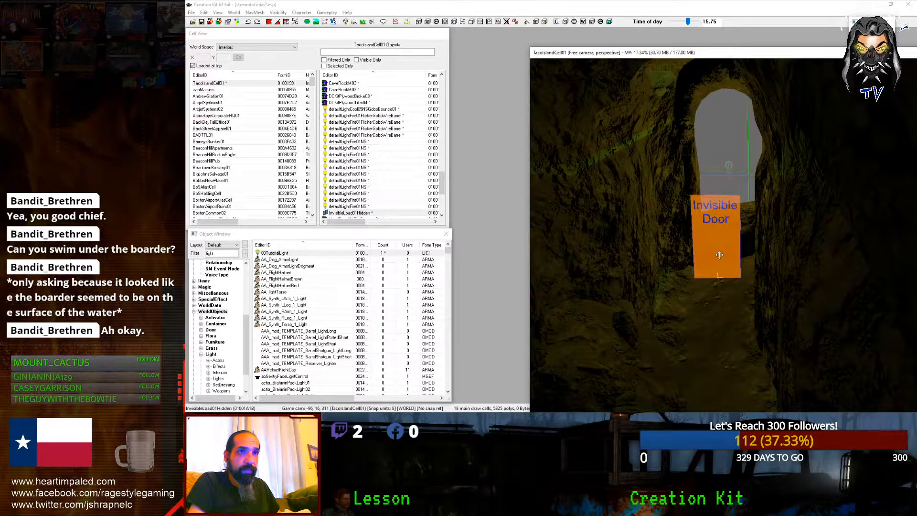
Step: Load the CenterRegionExt2 exterior cell from the Recent Cells list
{"action": "double_click", "coordinate": [719, 255]}
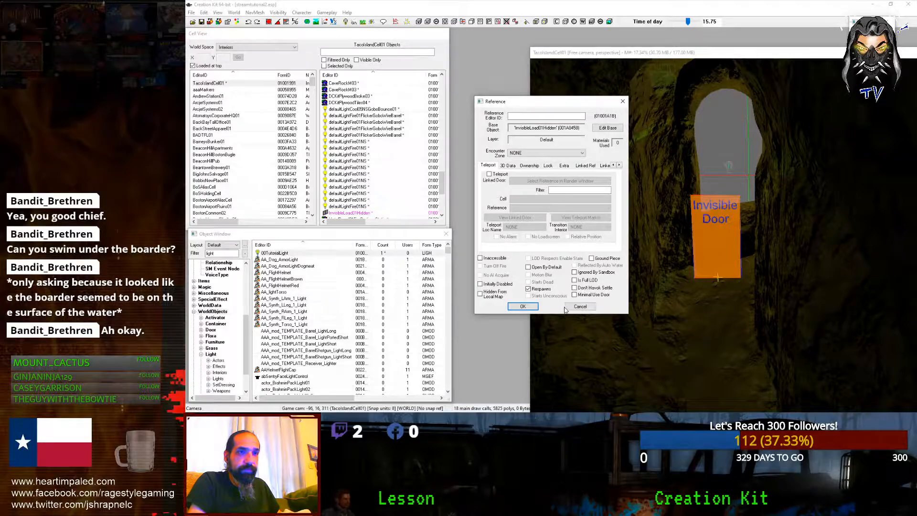
{"action": "left_click", "coordinate": [569, 307]}
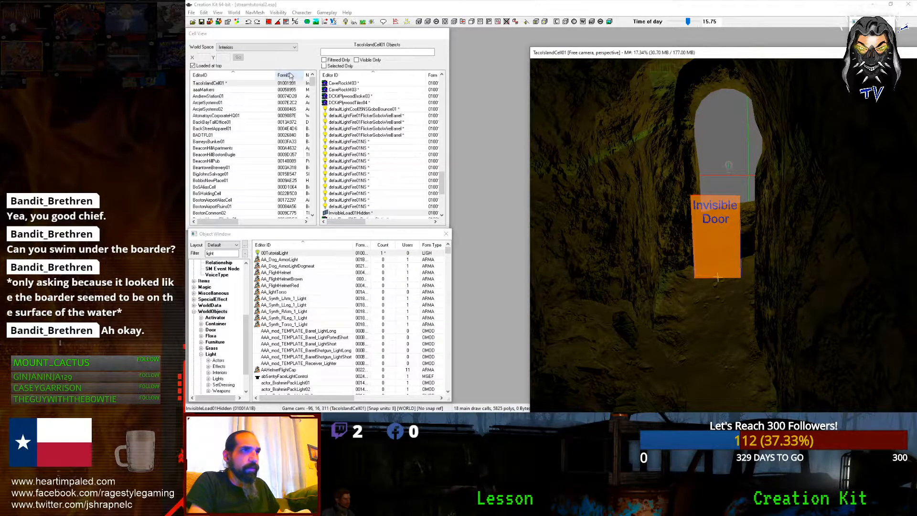
{"action": "left_click", "coordinate": [236, 47]}
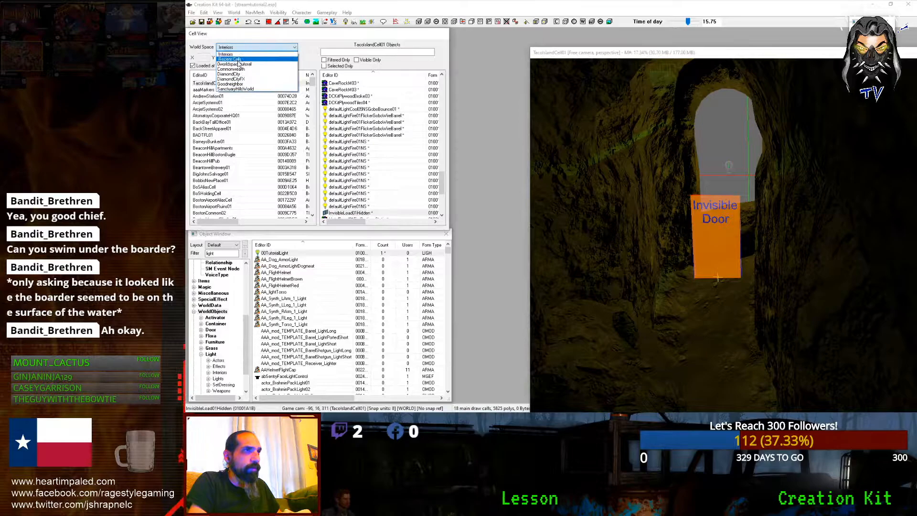
{"action": "left_click", "coordinate": [224, 60]}
{"action": "double_click", "coordinate": [210, 90]}
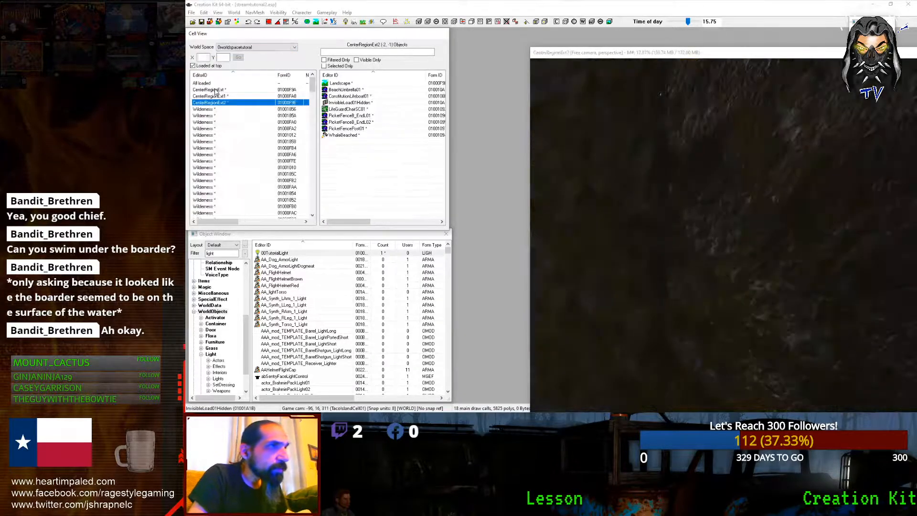
Step: Turn on render-view lighting and orbit the camera to the rock with the cave opening
{"action": "scroll", "coordinate": [662, 132], "scroll_direction": "down", "scroll_amount": 3}
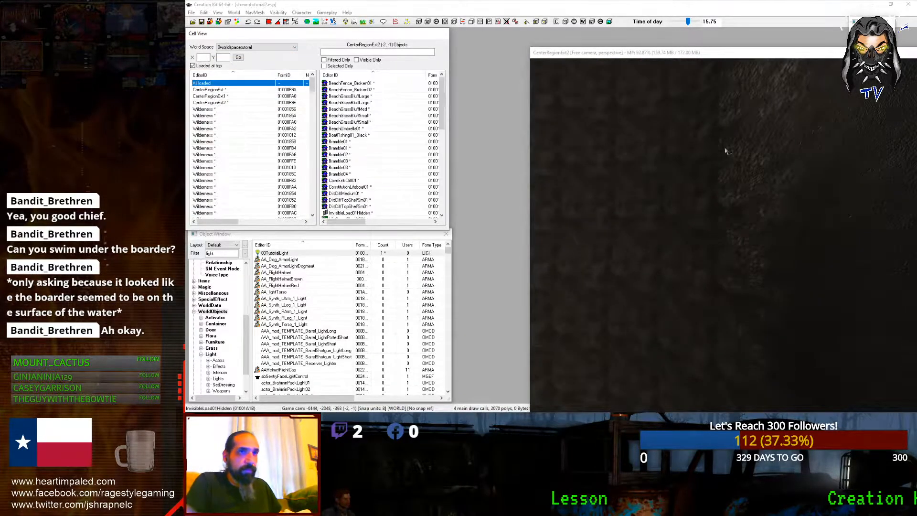
{"action": "left_click", "coordinate": [630, 54]}
{"action": "key", "text": "a"}
{"action": "middle_click_drag", "start_coordinate": [648, 167], "coordinate": [716, 330], "text": "shift"}
{"action": "scroll", "coordinate": [591, 144], "scroll_direction": "down", "scroll_amount": 5}
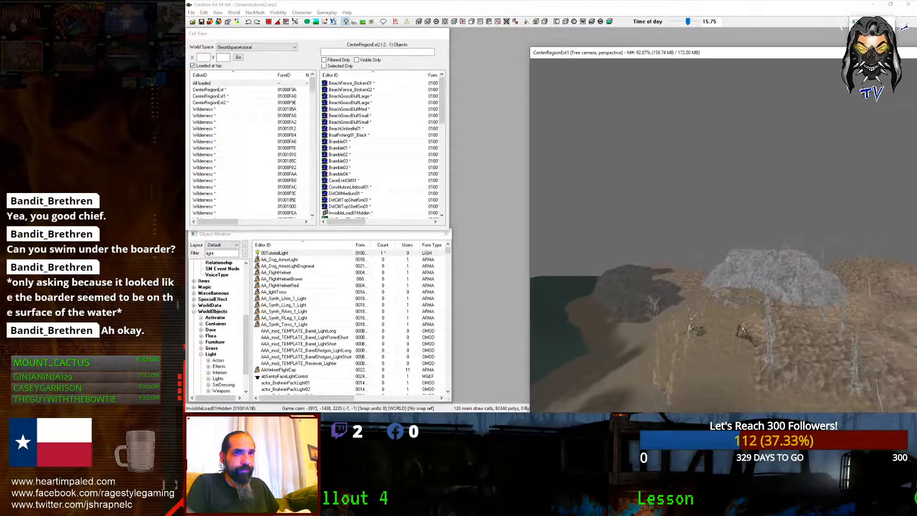
{"action": "scroll", "coordinate": [745, 330], "scroll_direction": "up", "scroll_amount": 5}
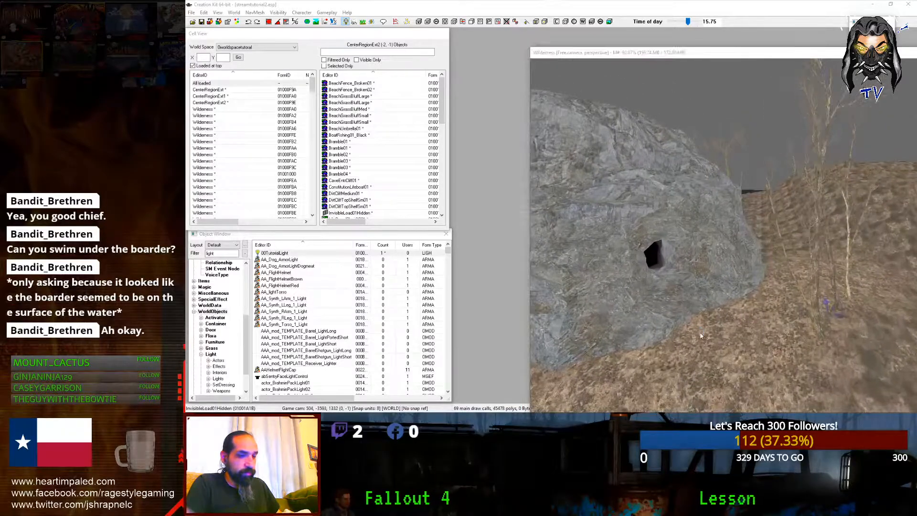
Step: Decline moving the original door into this cell, then frame the cave opening
{"action": "key", "text": "ctrl+v"}
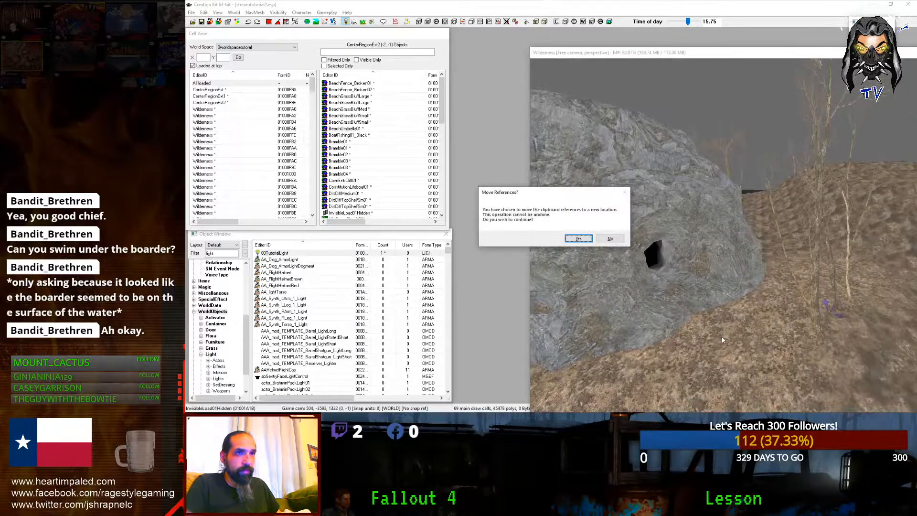
{"action": "left_click", "coordinate": [609, 240]}
{"action": "mouse_move", "coordinate": [432, 4]}
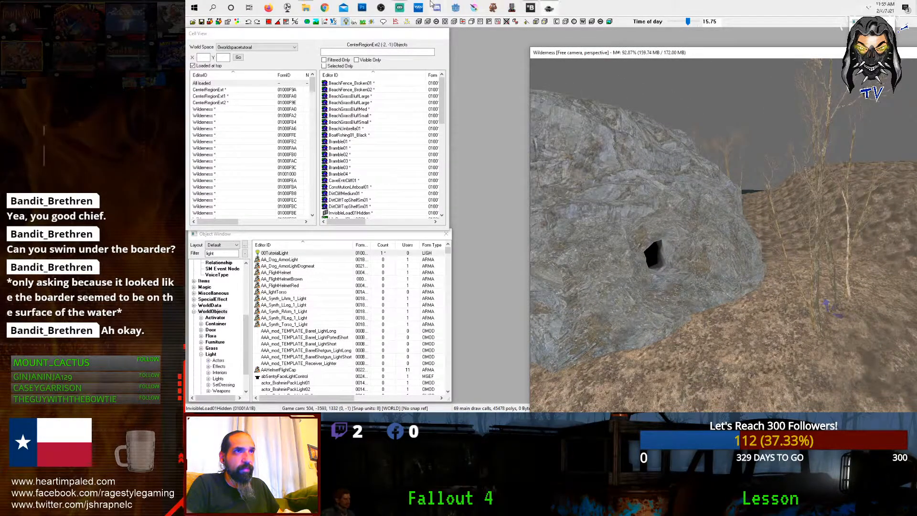
{"action": "left_click", "coordinate": [402, 8]}
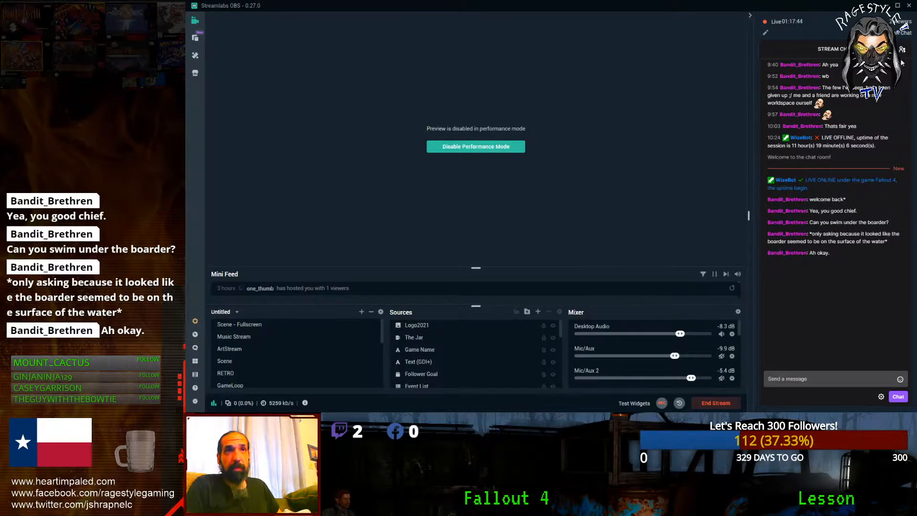
{"action": "left_click", "coordinate": [887, 9]}
{"action": "key", "text": "shift"}
{"action": "scroll", "coordinate": [739, 139], "scroll_direction": "up", "scroll_amount": 5}
{"action": "scroll", "coordinate": [707, 215], "scroll_direction": "up", "scroll_amount": 3}
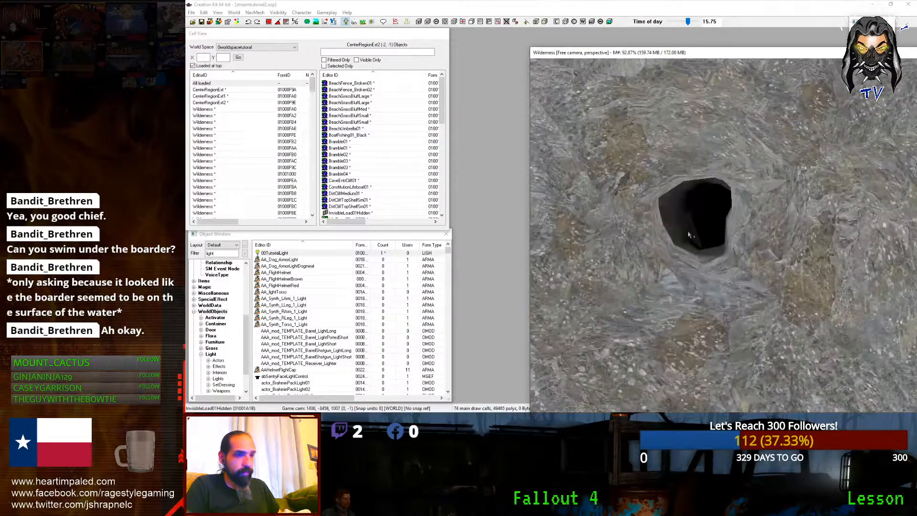
Step: Paste a copy of the Invisible Door, rotate it into the cave mouth, and enable Teleport
{"action": "key", "text": "ctrl+v"}
{"action": "right_click_drag", "start_coordinate": [698, 281], "coordinate": [760, 280]}
{"action": "left_click_drag", "start_coordinate": [691, 265], "coordinate": [705, 281]}
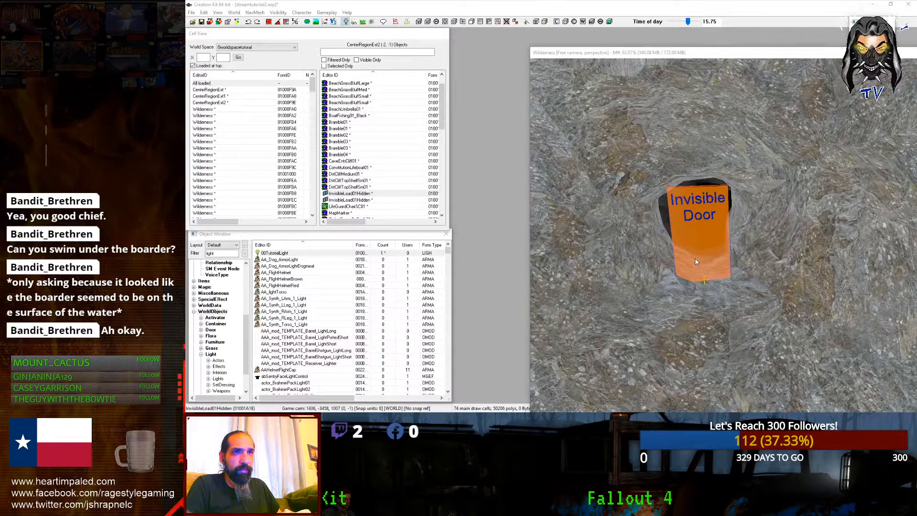
{"action": "double_click", "coordinate": [677, 233]}
{"action": "left_click", "coordinate": [499, 175]}
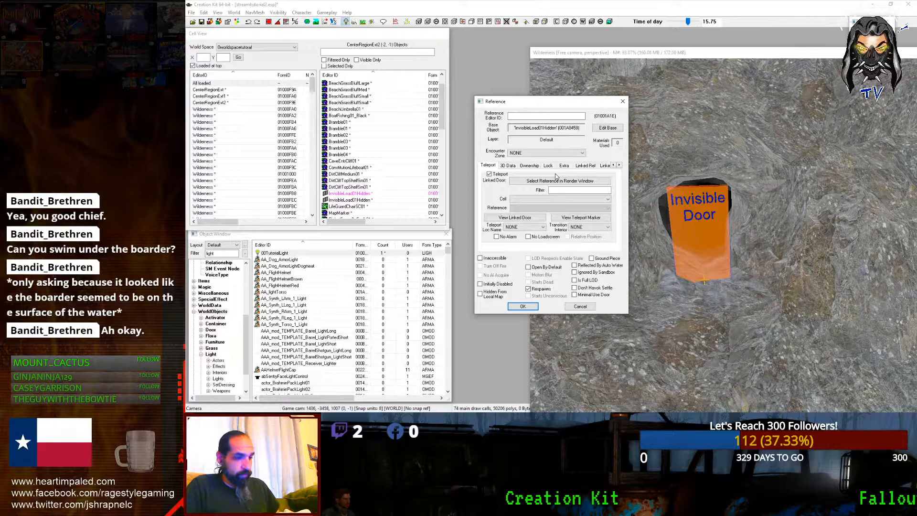
{"action": "left_click", "coordinate": [458, 7]}
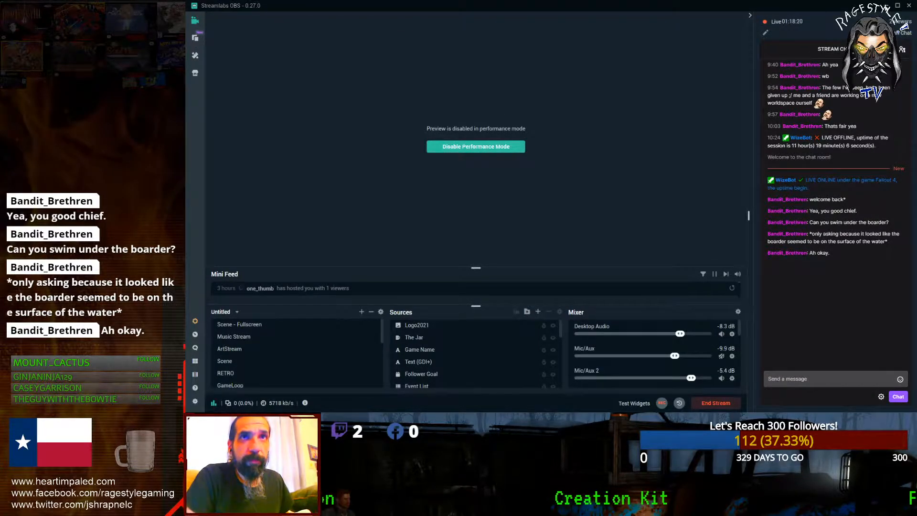
{"action": "left_click", "coordinate": [886, 8]}
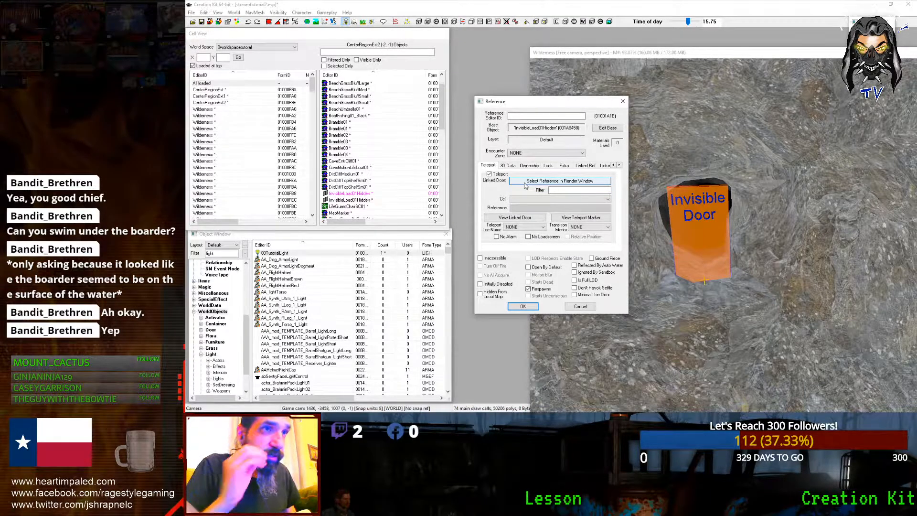
Step: Load the TacoIslandCell01 cave interior from Recent Cells, keeping the door's properties open
{"action": "left_click", "coordinate": [609, 52]}
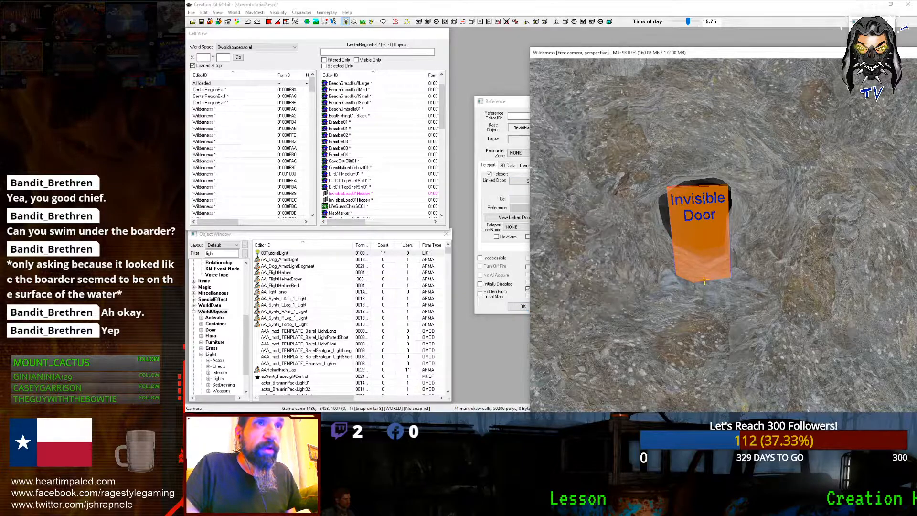
{"action": "left_click_drag", "start_coordinate": [494, 101], "coordinate": [414, 183]}
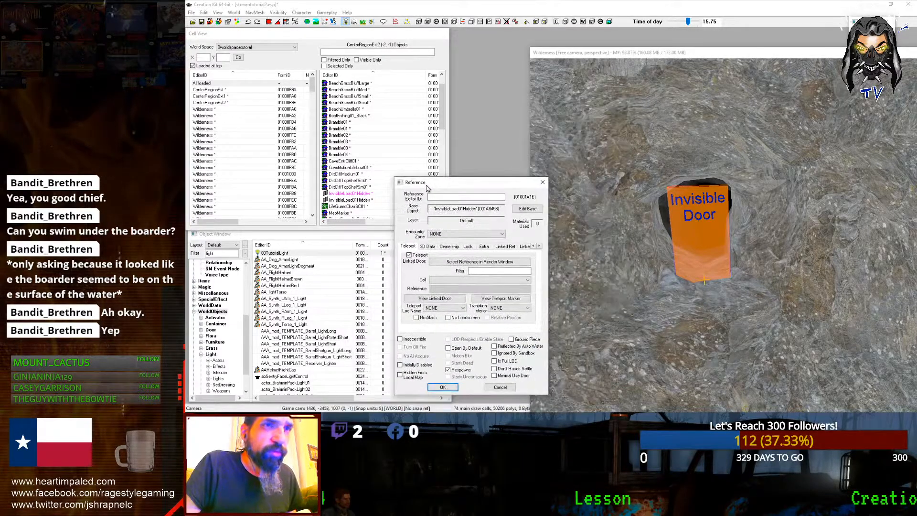
{"action": "double_click", "coordinate": [333, 201]}
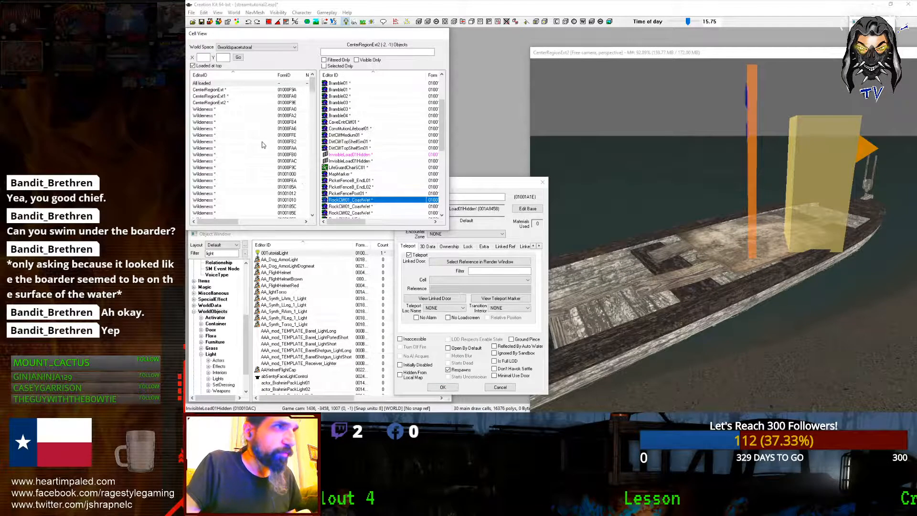
{"action": "left_click", "coordinate": [233, 102]}
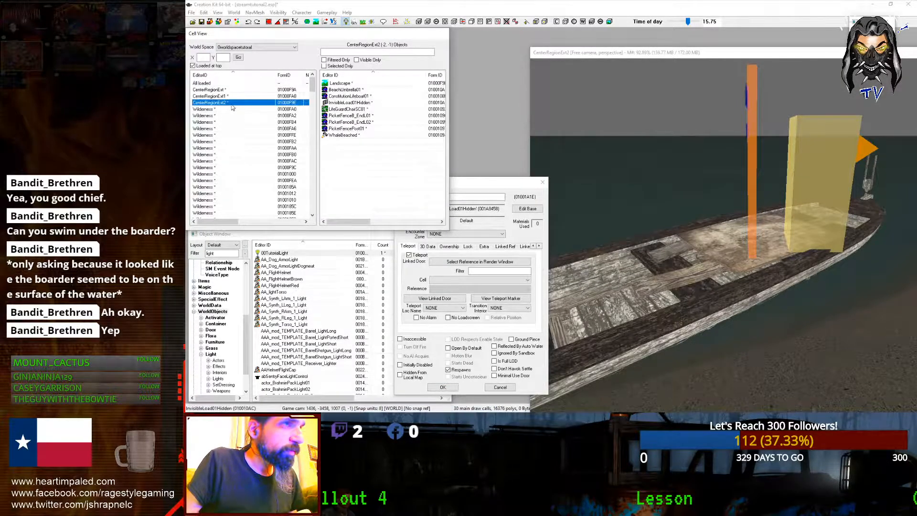
{"action": "left_click", "coordinate": [255, 47]}
{"action": "left_click", "coordinate": [255, 60]}
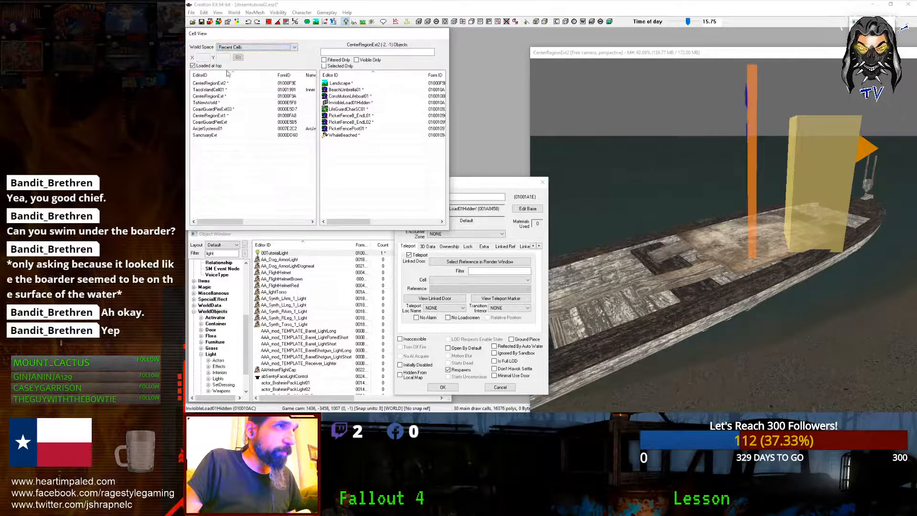
{"action": "double_click", "coordinate": [214, 90]}
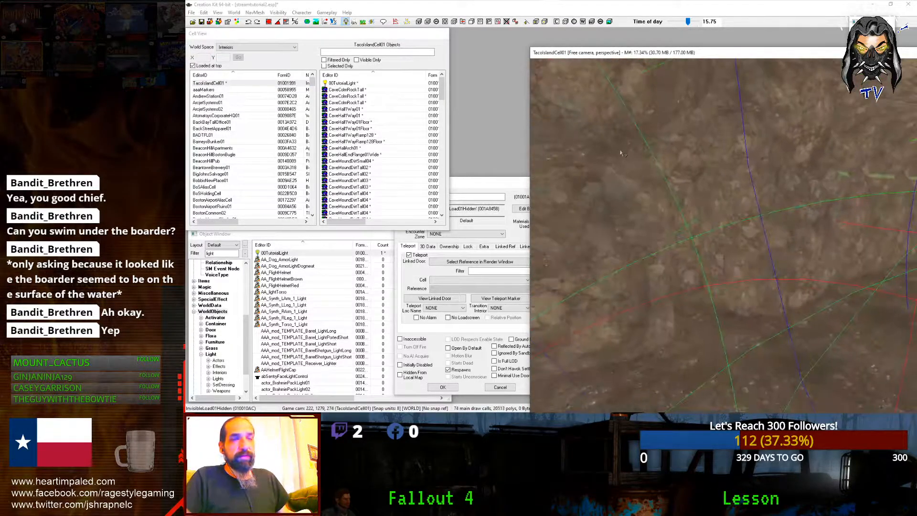
Step: Pick the cave's Invisible Door as the teleport target and confirm the link
{"action": "middle_click_drag", "start_coordinate": [617, 160], "coordinate": [608, 181], "text": "shift"}
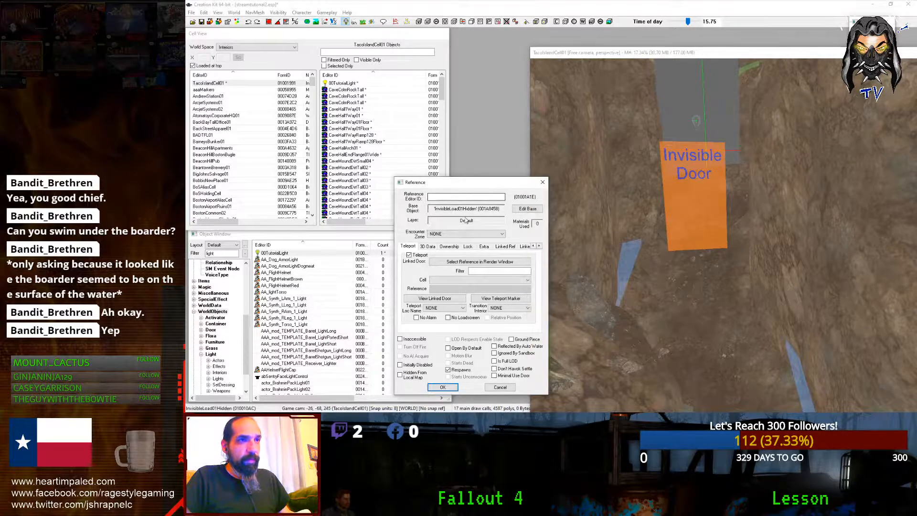
{"action": "left_click", "coordinate": [460, 262]}
{"action": "left_click", "coordinate": [686, 189]}
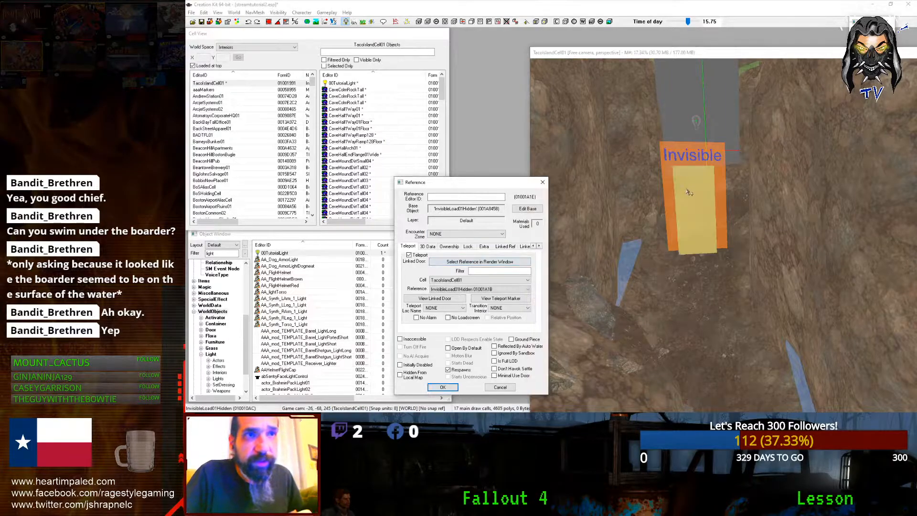
{"action": "left_click", "coordinate": [701, 202]}
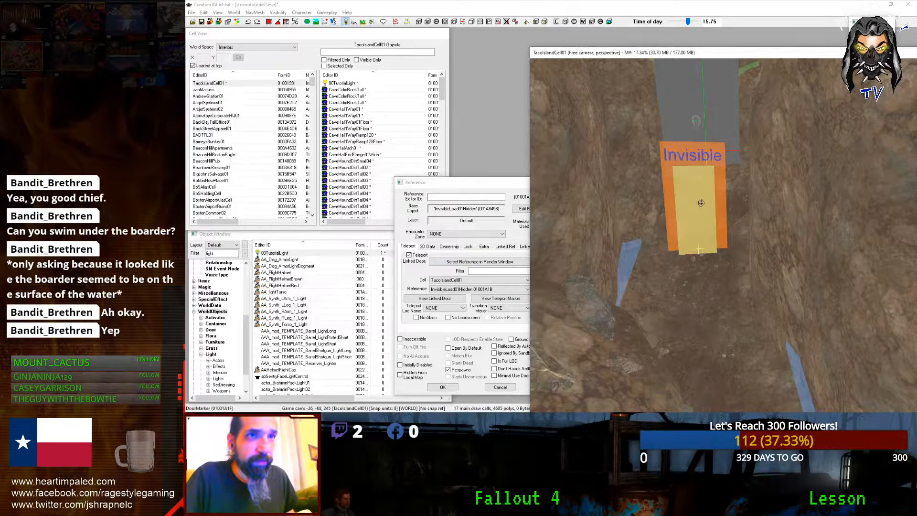
{"action": "left_click", "coordinate": [454, 385]}
Step: Rotate the cave's door marker to face outward and lower it beside the Invisible Door
{"action": "right_click", "coordinate": [688, 238]}
{"action": "left_click", "coordinate": [684, 229]}
{"action": "right_click_drag", "start_coordinate": [682, 230], "coordinate": [773, 230]}
{"action": "mouse_move", "coordinate": [684, 219]}
{"action": "left_mouse_down"}
{"action": "mouse_move", "coordinate": [705, 284]}
{"action": "mouse_move", "coordinate": [707, 347]}
{"action": "mouse_move", "coordinate": [708, 337]}
{"action": "left_mouse_up"}
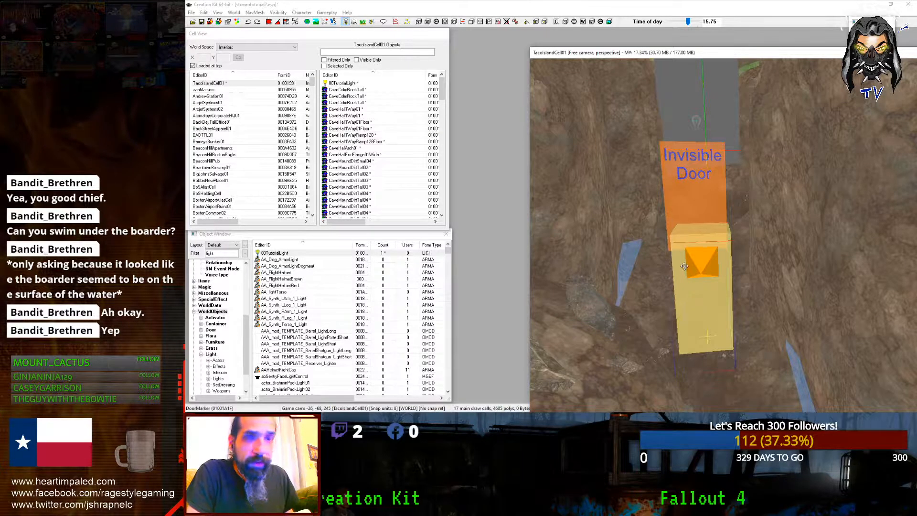
Step: Reposition the linked Wilderness door marker beside its Invisible Door and save the plugin
{"action": "double_click", "coordinate": [708, 278]}
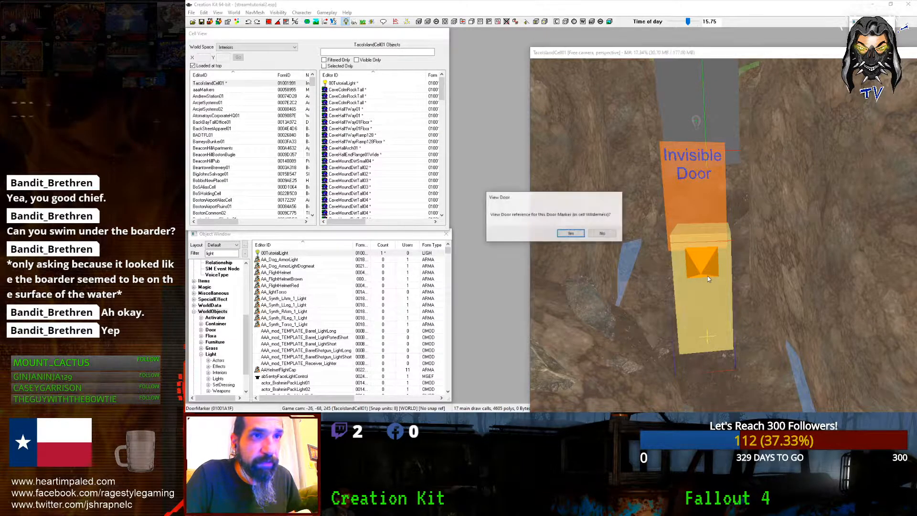
{"action": "left_click", "coordinate": [571, 233]}
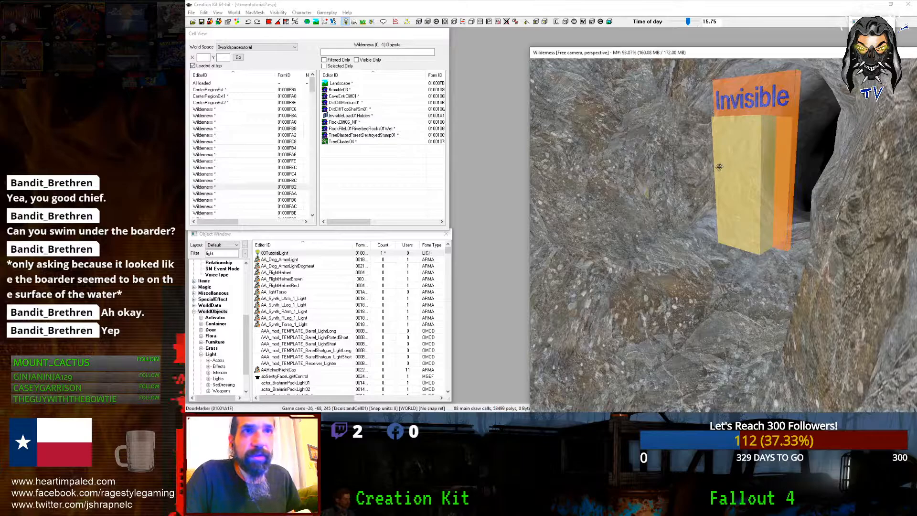
{"action": "left_click_drag", "start_coordinate": [760, 237], "coordinate": [709, 262]}
{"action": "middle_click_drag", "start_coordinate": [710, 262], "coordinate": [728, 267], "text": "shift"}
{"action": "left_click_drag", "start_coordinate": [729, 268], "coordinate": [730, 323]}
{"action": "mouse_move", "coordinate": [729, 284]}
{"action": "left_mouse_down"}
{"action": "mouse_move", "coordinate": [725, 206]}
{"action": "mouse_move", "coordinate": [720, 233]}
{"action": "left_mouse_up"}
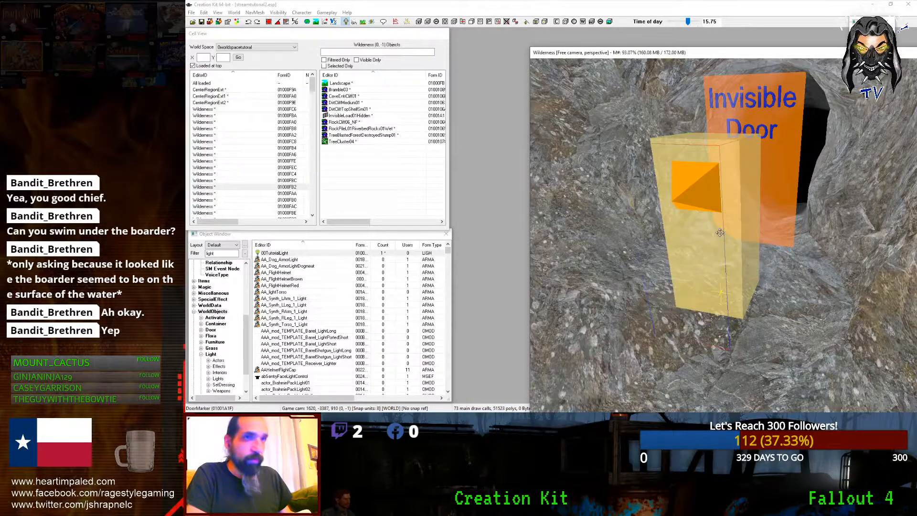
{"action": "left_click", "coordinate": [202, 22]}
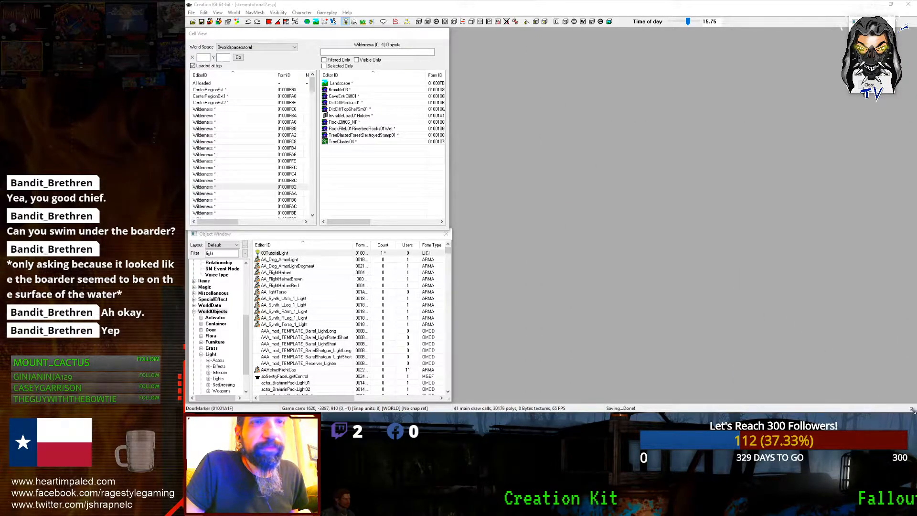
{"action": "mouse_move", "coordinate": [881, 396]}
{"action": "left_mouse_down"}
{"action": "mouse_move", "coordinate": [735, 293]}
{"action": "mouse_move", "coordinate": [748, 319]}
{"action": "mouse_move", "coordinate": [862, 371]}
{"action": "mouse_move", "coordinate": [889, 401]}
{"action": "mouse_move", "coordinate": [882, 398]}
{"action": "left_mouse_up"}
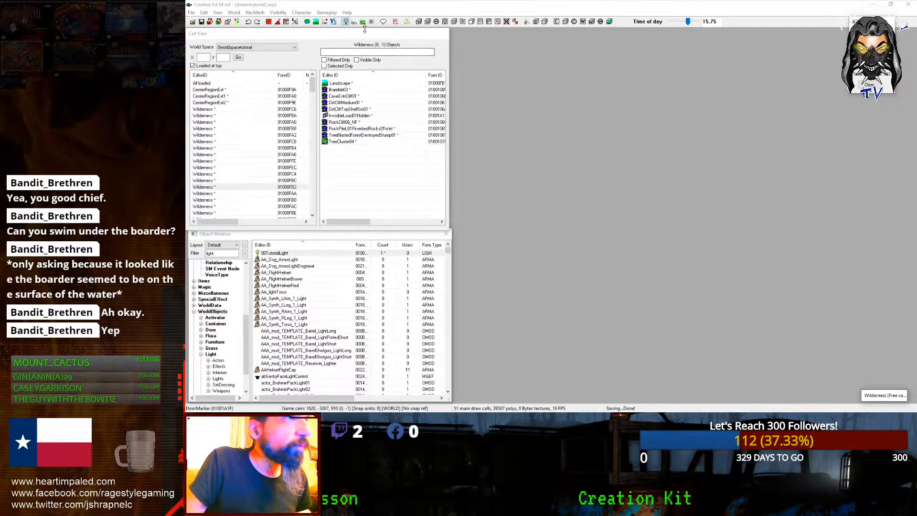
Step: Launch Fallout 4 through Steam's tray menu and get past the title screen
{"action": "mouse_move", "coordinate": [832, 1]}
{"action": "left_click", "coordinate": [868, 8]}
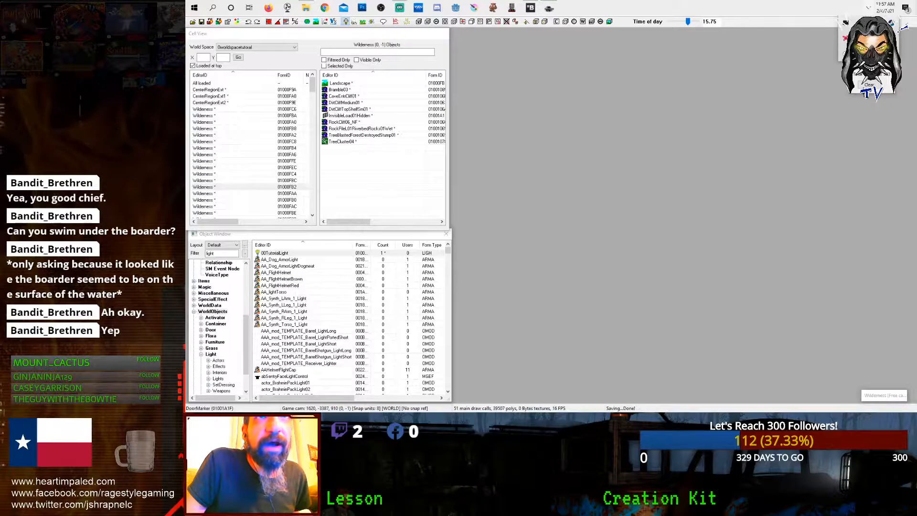
{"action": "right_click", "coordinate": [845, 22]}
{"action": "left_click", "coordinate": [824, 28]}
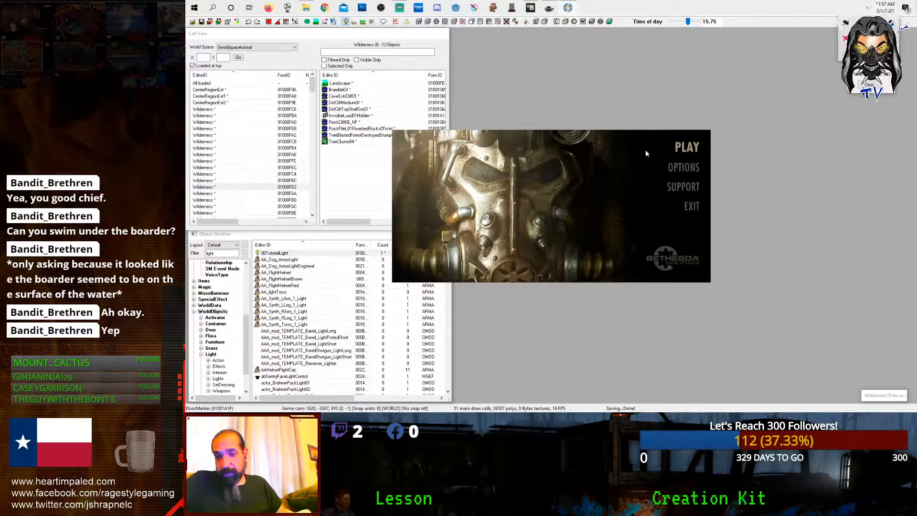
{"action": "left_click", "coordinate": [679, 145]}
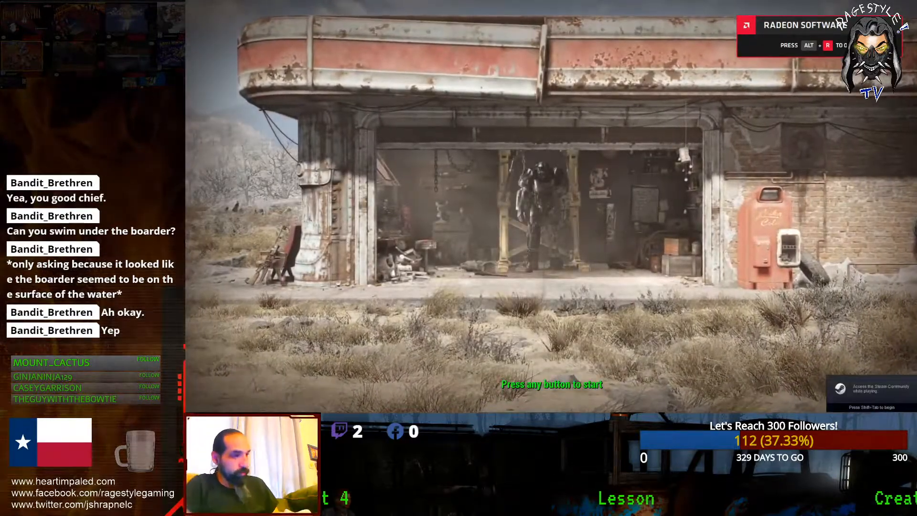
{"action": "key", "text": "Return"}
{"action": "left_click", "coordinate": [368, 213]}
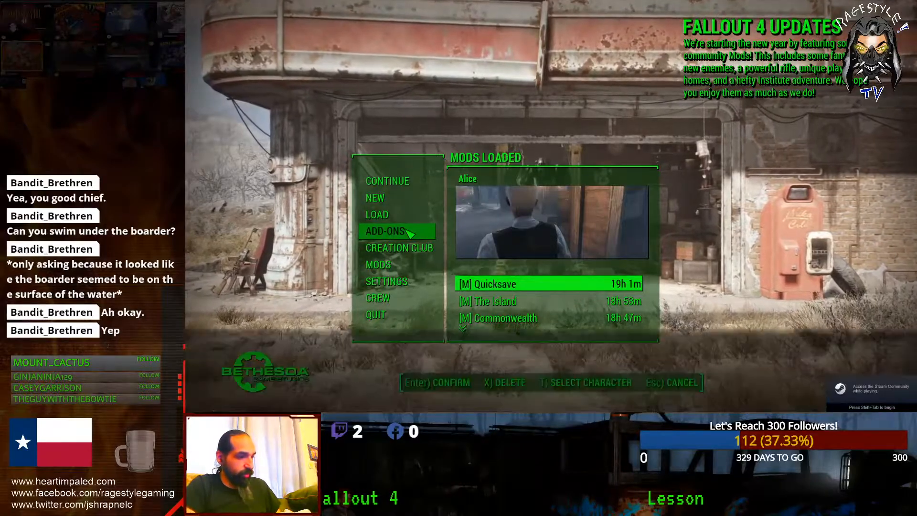
Step: Run 'coc 00centerregionext1' in the console, correcting the misspelled cell name
{"action": "key", "text": "grave"}
{"action": "type", "text": "coc 00 centerrion"}
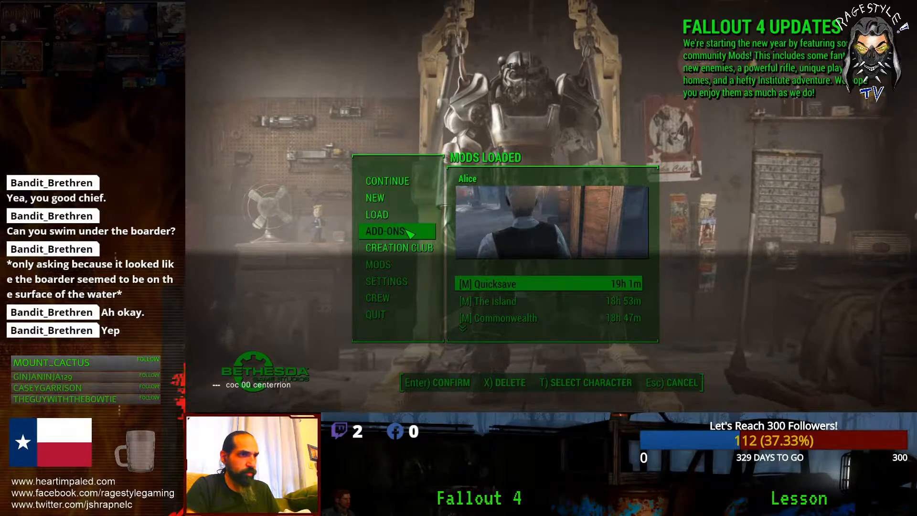
{"action": "key", "text": "BackSpace"}
{"action": "key", "text": "BackSpace"}
{"action": "key", "text": "BackSpace"}
{"action": "type", "text": "egion"}
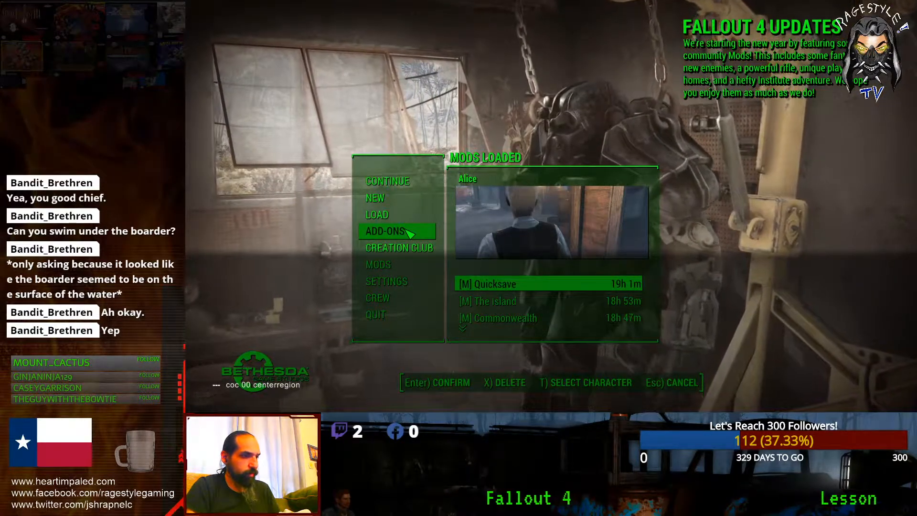
{"action": "type", "text": "1"}
{"action": "key", "text": "Return"}
{"action": "key", "text": "Up"}
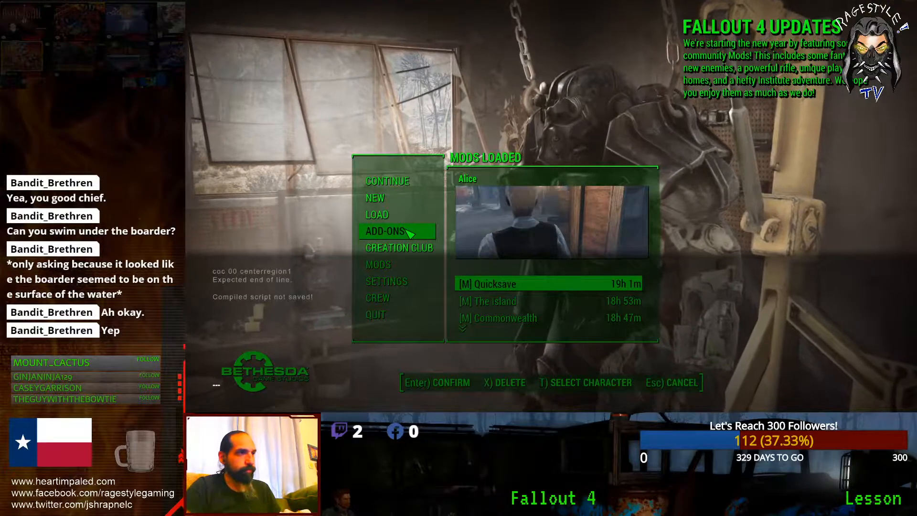
{"action": "key", "text": "Left"}
{"action": "key", "text": "Left"}
{"action": "key", "text": "Left"}
{"action": "key", "text": "Left"}
{"action": "key", "text": "Left"}
{"action": "key", "text": "Left"}
{"action": "key", "text": "Left"}
{"action": "key", "text": "Left"}
{"action": "key", "text": "Left"}
{"action": "key", "text": "Left"}
{"action": "key", "text": "Left"}
{"action": "key", "text": "Left"}
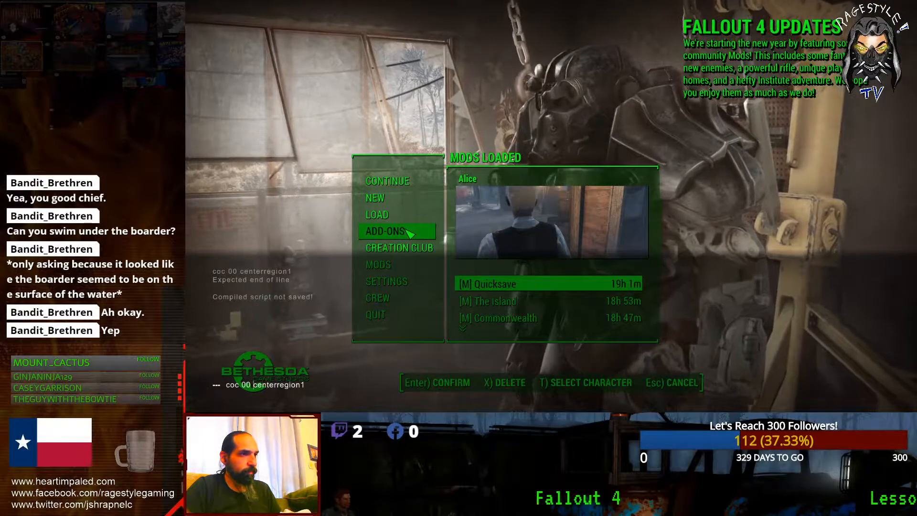
{"action": "key", "text": "Return"}
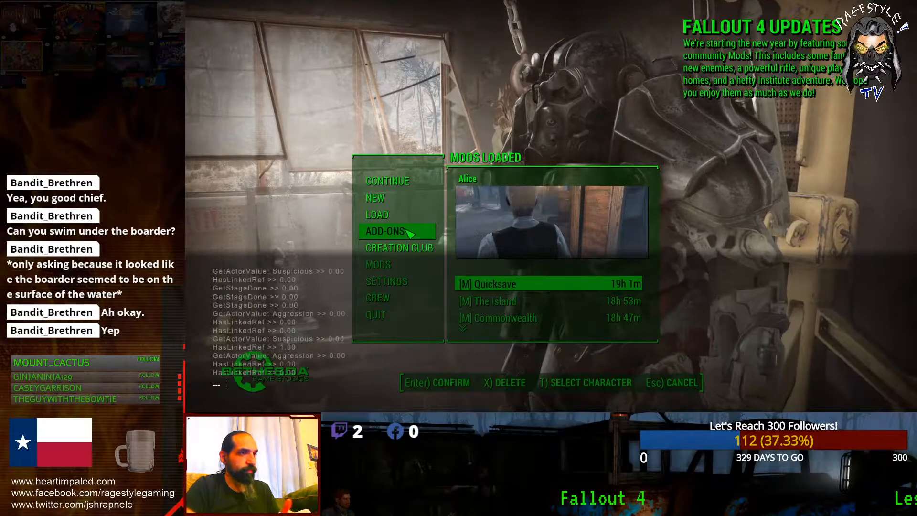
{"action": "key", "text": "Up"}
{"action": "key", "text": "Left"}
{"action": "key", "text": "Left"}
{"action": "key", "text": "Left"}
{"action": "key", "text": "Left"}
{"action": "key", "text": "Left"}
{"action": "key", "text": "Left"}
{"action": "key", "text": "Left"}
{"action": "key", "text": "Left"}
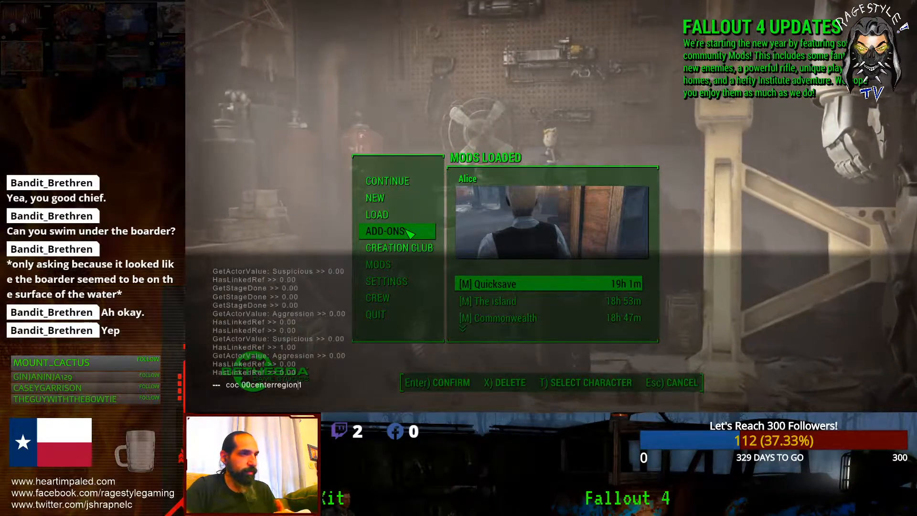
{"action": "key", "text": "Right"}
{"action": "key", "text": "Right"}
{"action": "key", "text": "Right"}
{"action": "key", "text": "Right"}
{"action": "key", "text": "Right"}
{"action": "key", "text": "Right"}
{"action": "key", "text": "Right"}
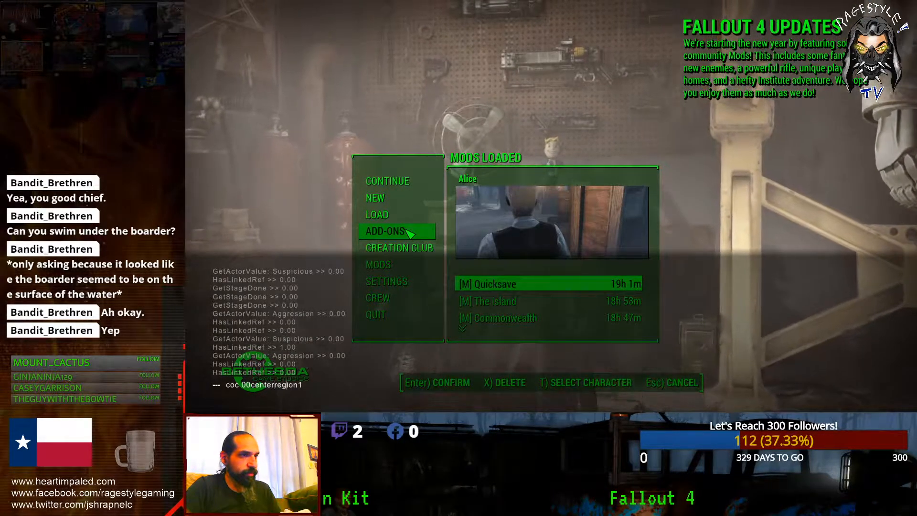
{"action": "type", "text": "ex"}
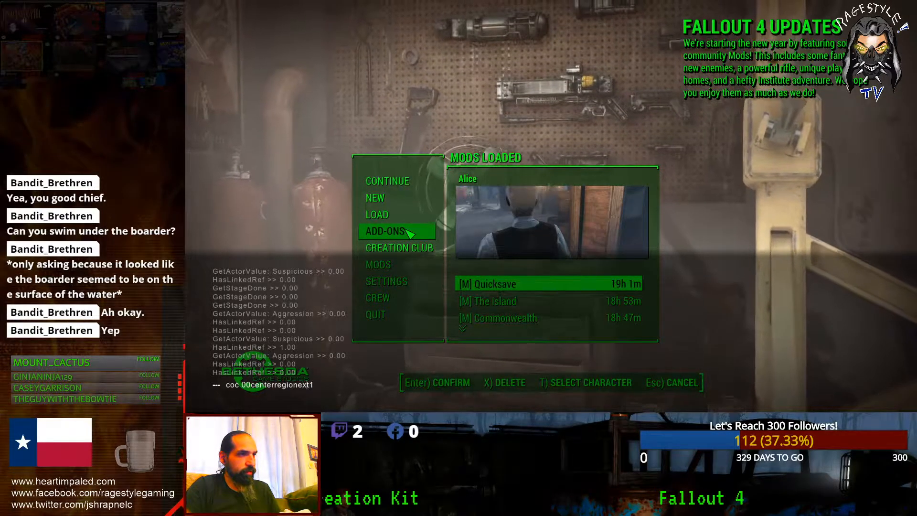
{"action": "type", "text": "t"}
{"action": "key", "text": "Return"}
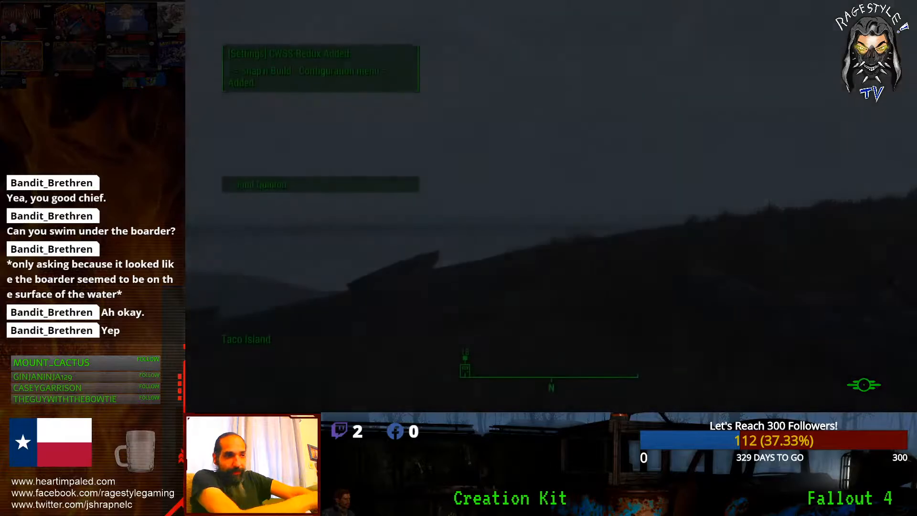
Step: Dismiss the Snap'n Build notice and walk uphill toward the Taco Island area
{"action": "key", "text": "w"}
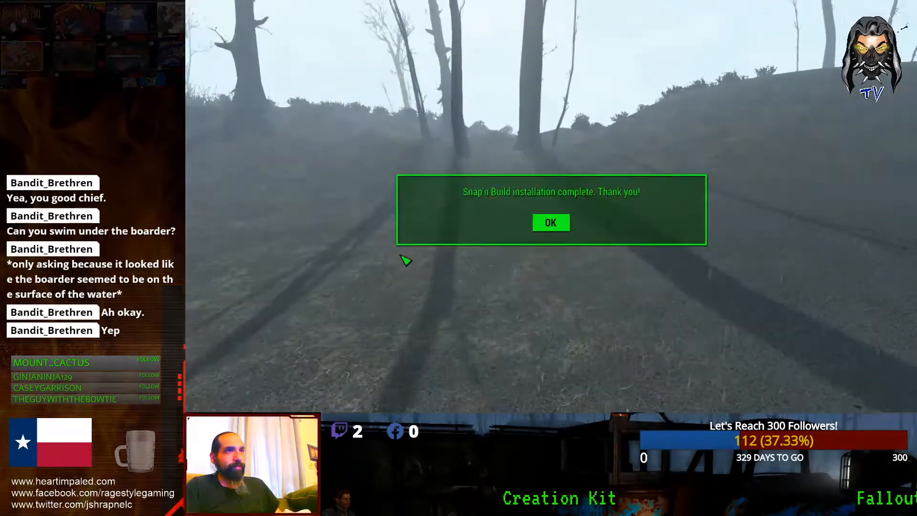
{"action": "key", "text": "Return"}
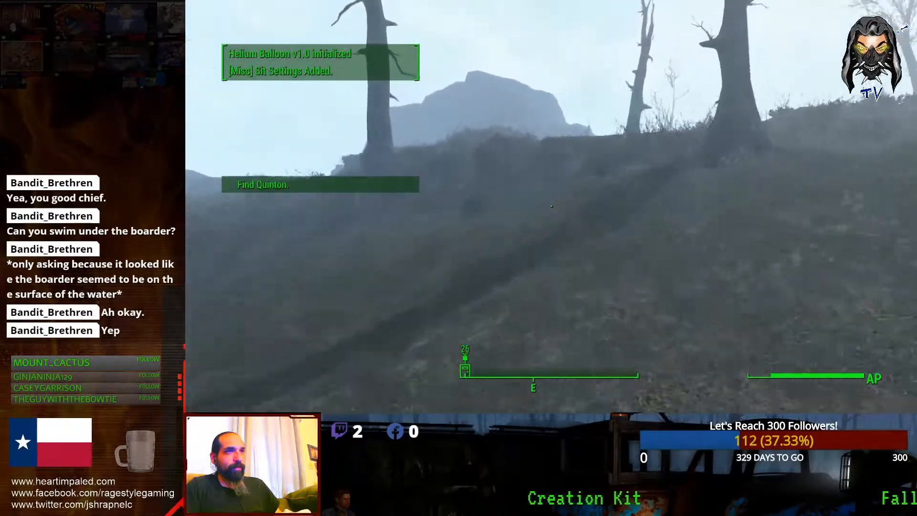
{"action": "key", "text": "w"}
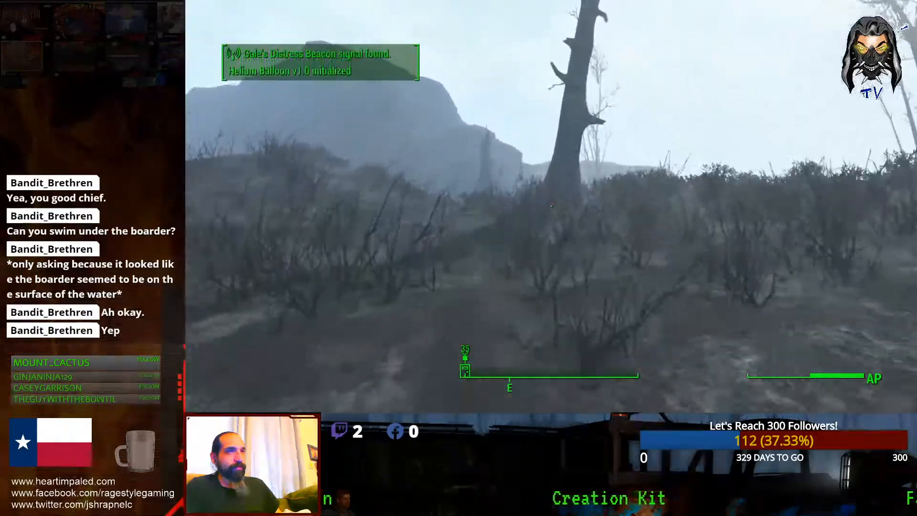
{"action": "key", "text": "w"}
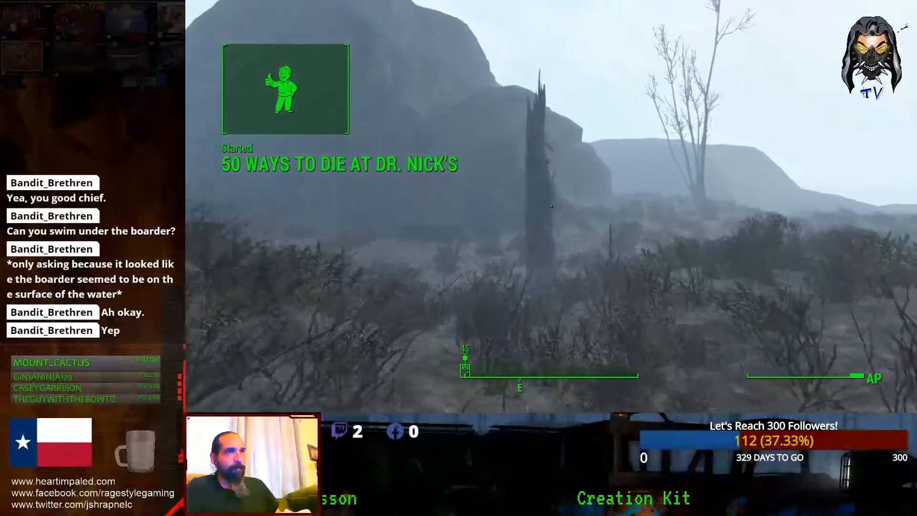
{"action": "key", "text": "w"}
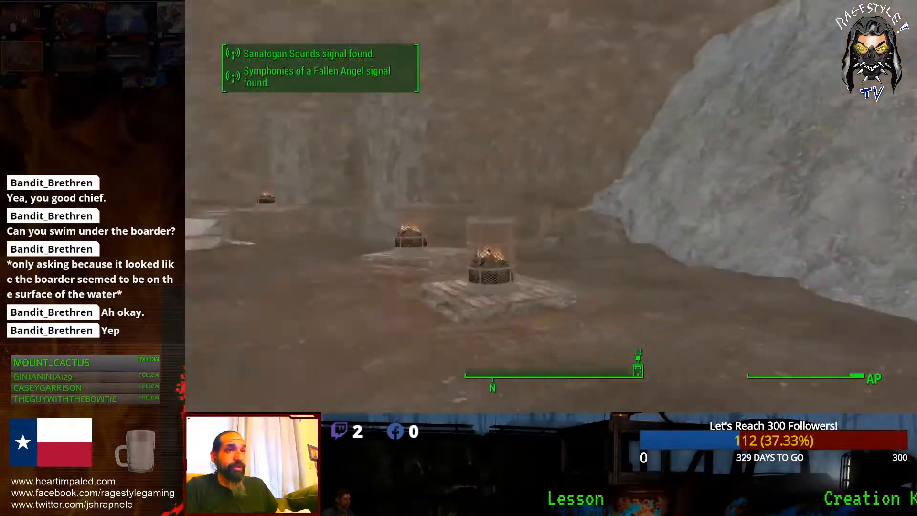
Step: Walk into the cave past the fire baskets to the holotape, then run quitgame
{"action": "key", "text": "w"}
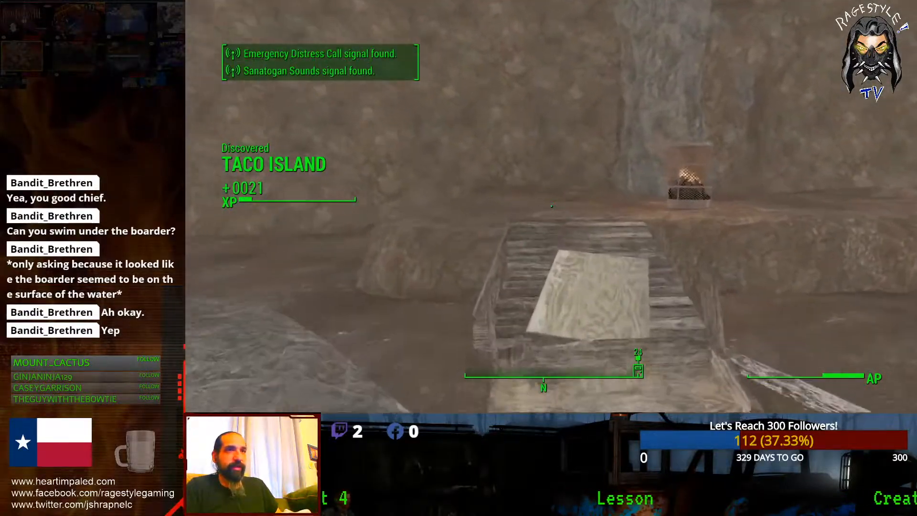
{"action": "key", "text": "w"}
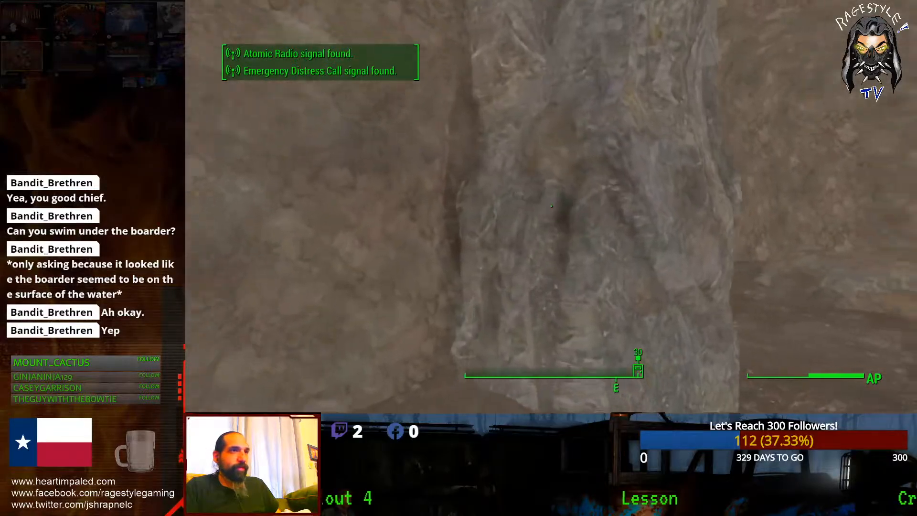
{"action": "key", "text": "w"}
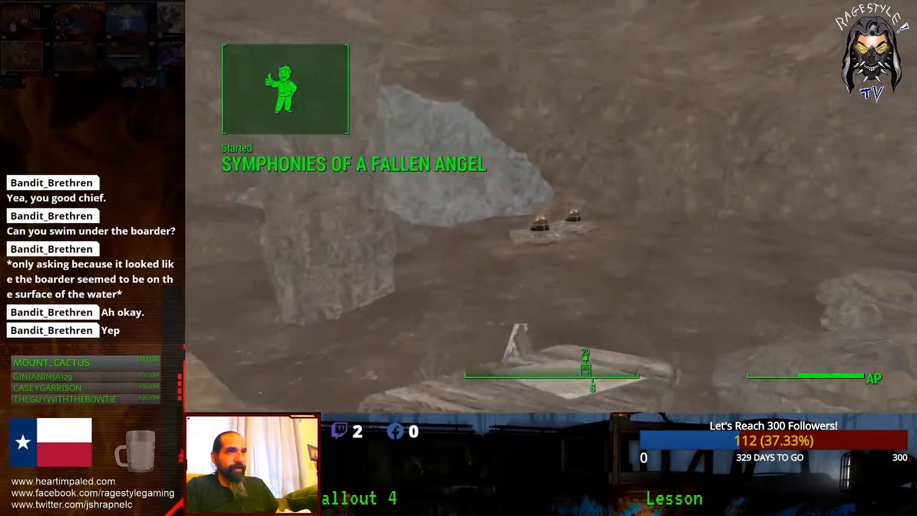
{"action": "key", "text": "w"}
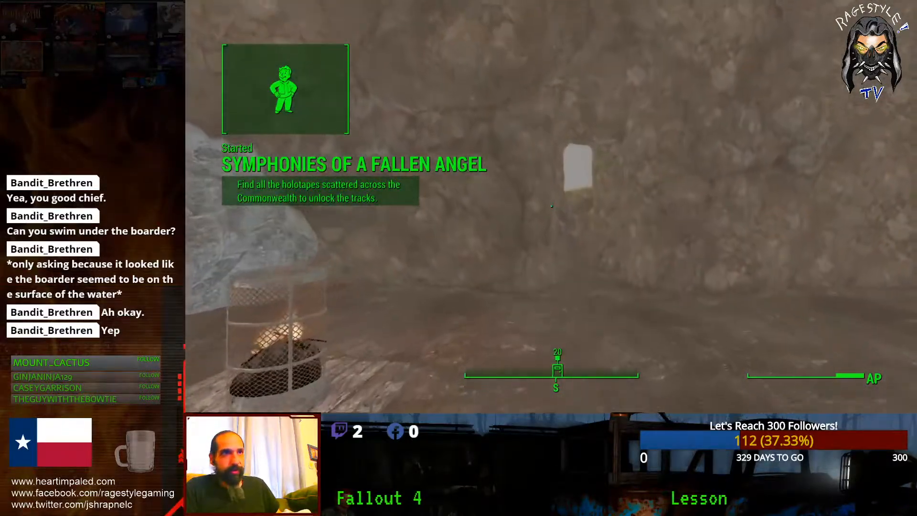
{"action": "key", "text": "w"}
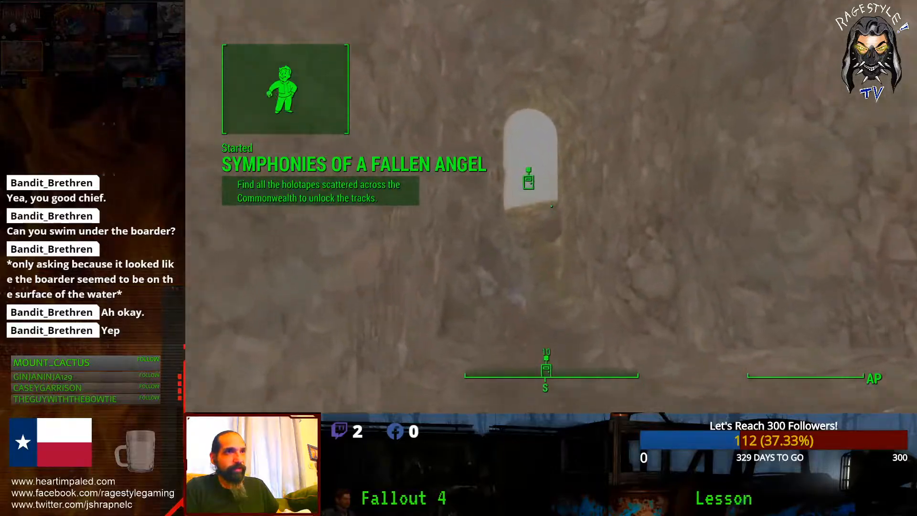
{"action": "key", "text": "w"}
{"action": "key", "text": "grave"}
{"action": "type", "text": "quitgame"}
{"action": "key", "text": "Return"}
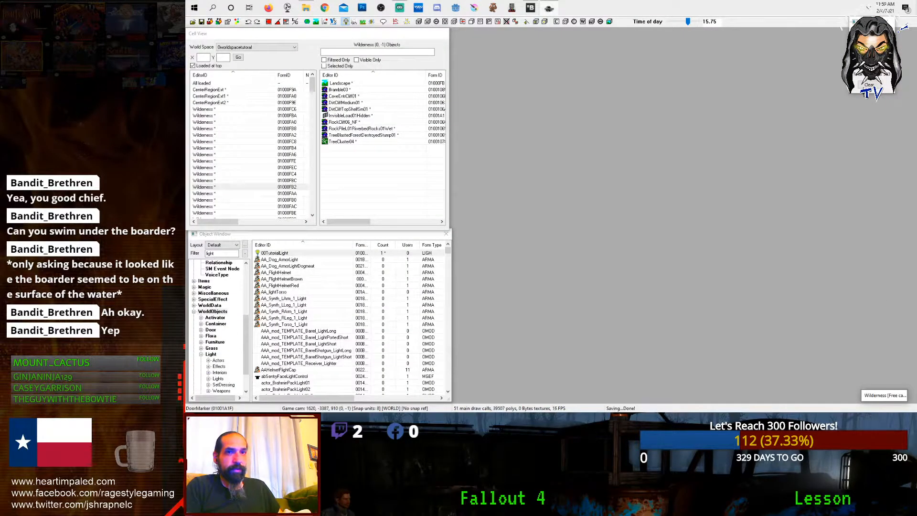
Step: Restore the render window, switch World Space to Interiors and load TacoIslandCell01 into the preview
{"action": "double_click", "coordinate": [865, 395]}
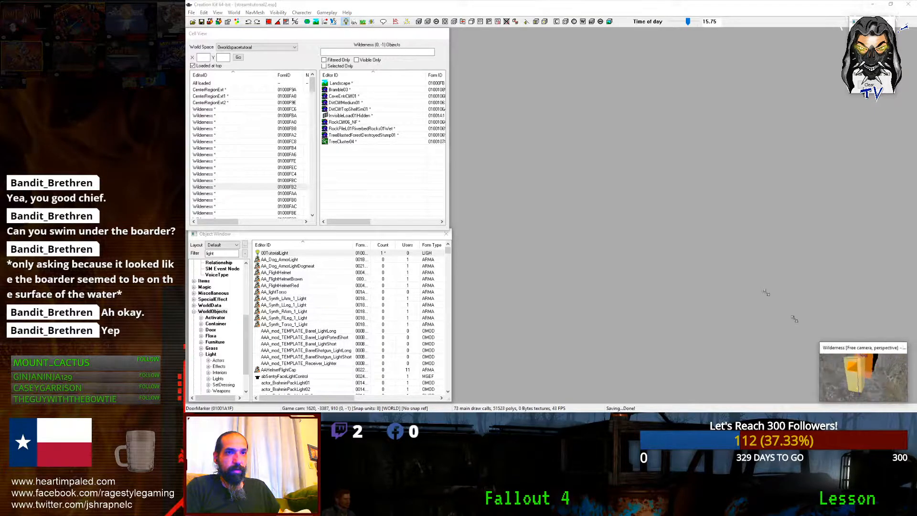
{"action": "scroll", "coordinate": [703, 223], "scroll_direction": "down", "scroll_amount": 3}
{"action": "scroll", "coordinate": [703, 223], "scroll_direction": "up", "scroll_amount": 5}
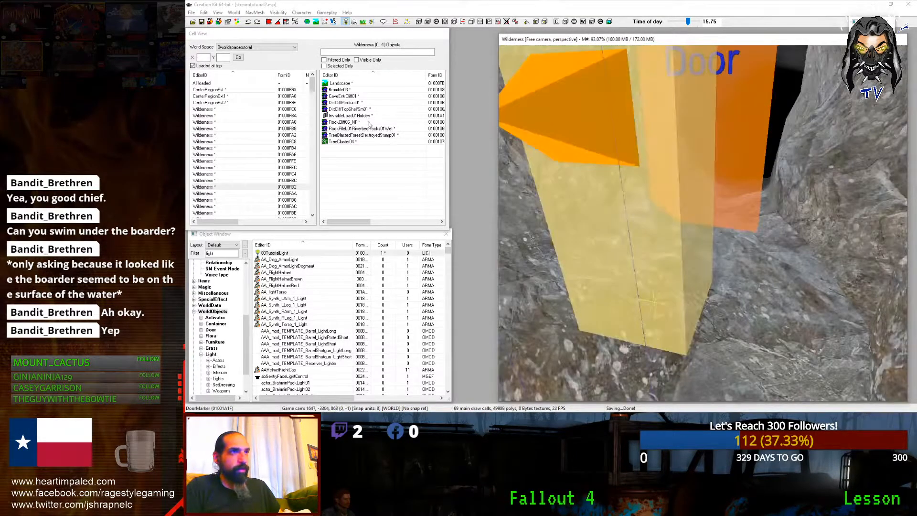
{"action": "left_click", "coordinate": [253, 47]}
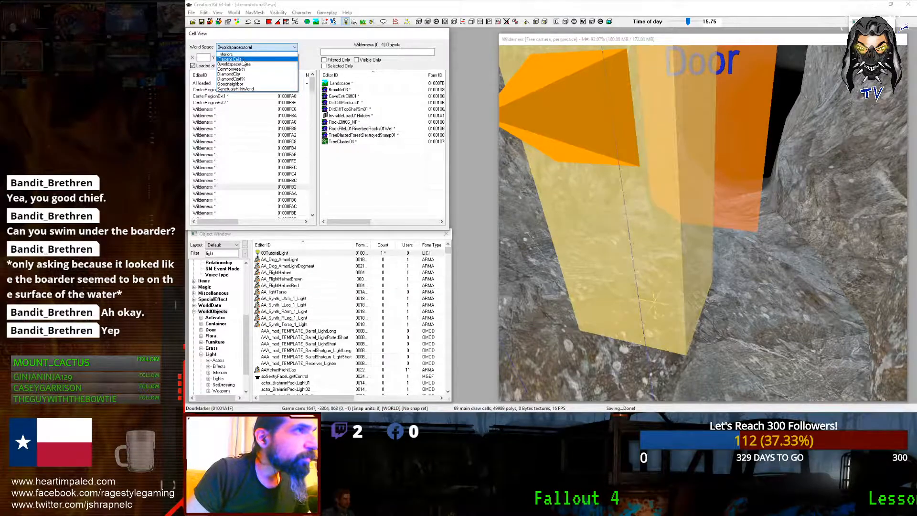
{"action": "left_click", "coordinate": [243, 54]}
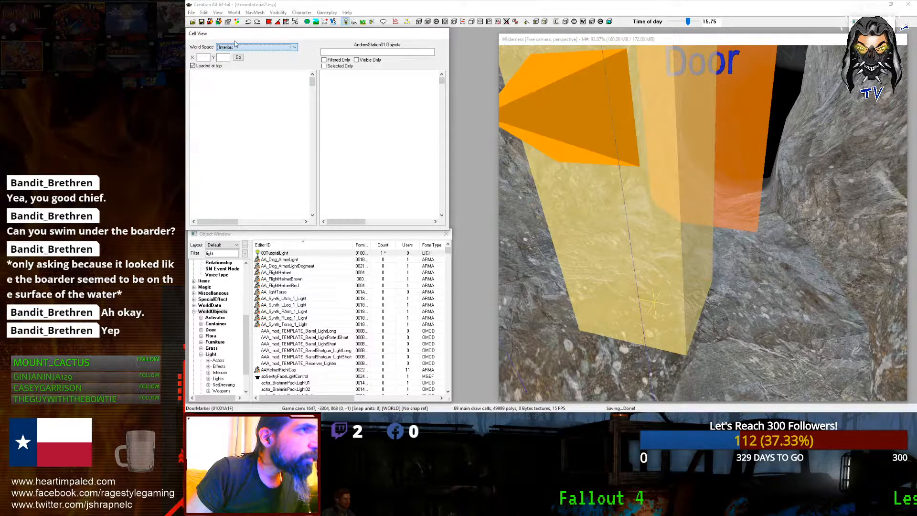
{"action": "left_click", "coordinate": [234, 47]}
{"action": "left_click", "coordinate": [226, 54]}
{"action": "double_click", "coordinate": [207, 83]}
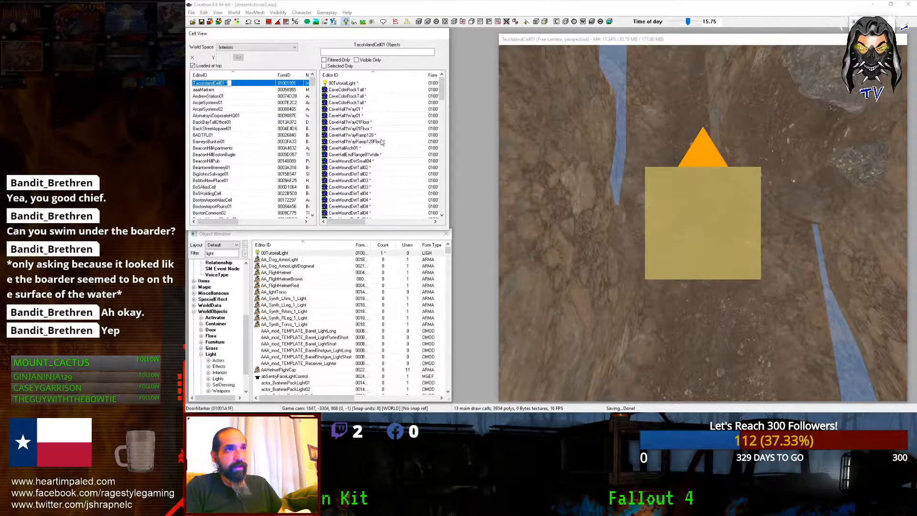
{"action": "left_click", "coordinate": [240, 85]}
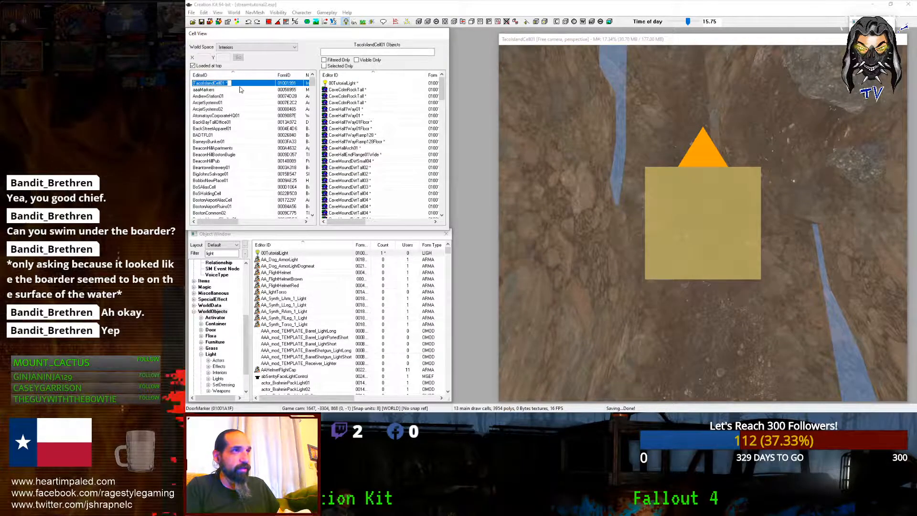
Step: Look around inside the loaded cave and bring up the World > Cells settings window
{"action": "right_click", "coordinate": [249, 85]}
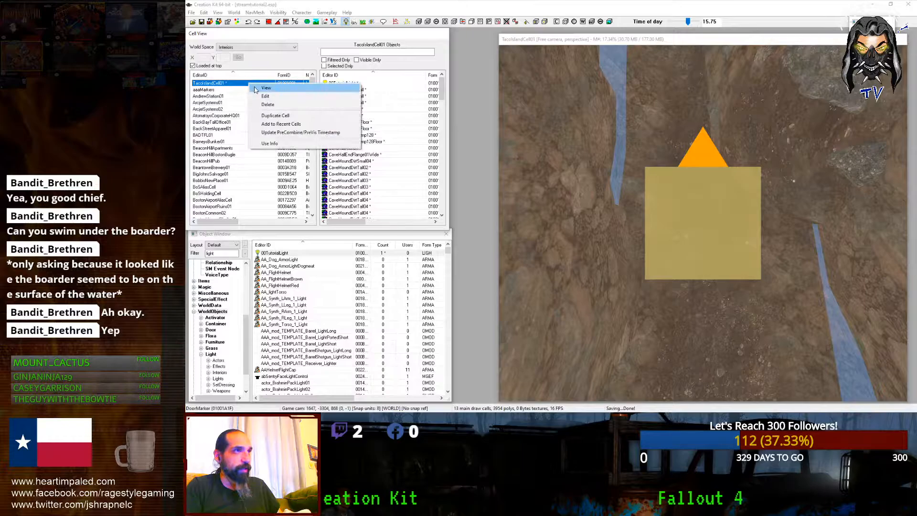
{"action": "left_click", "coordinate": [592, 38]}
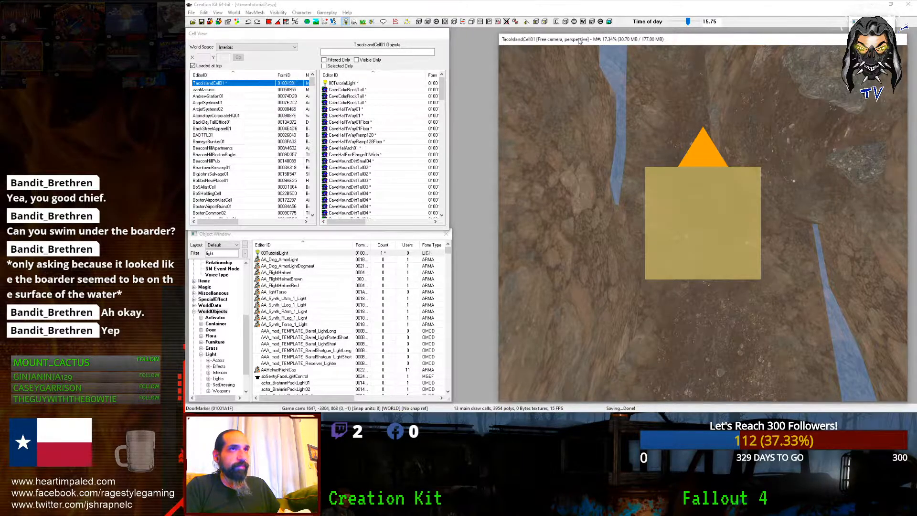
{"action": "middle_click_drag", "start_coordinate": [595, 40], "coordinate": [648, 86], "text": "shift"}
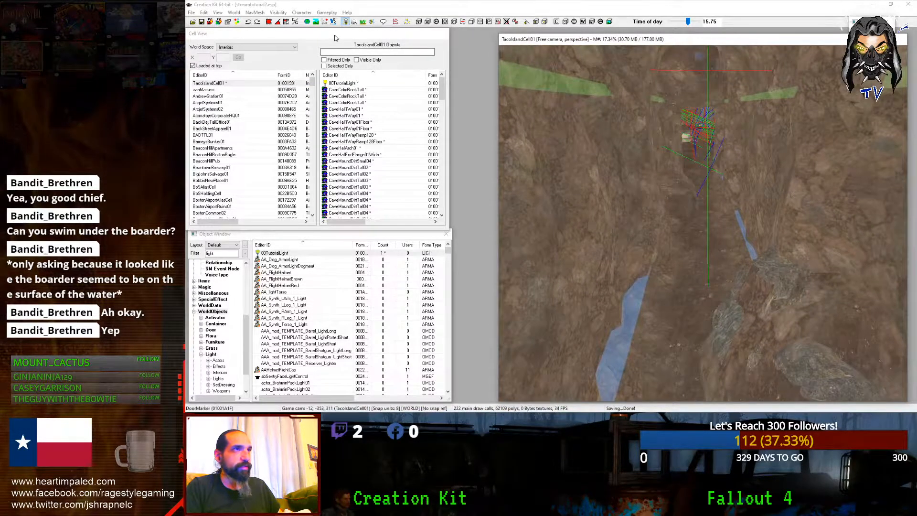
{"action": "left_click", "coordinate": [278, 13]}
{"action": "mouse_move", "coordinate": [248, 13]}
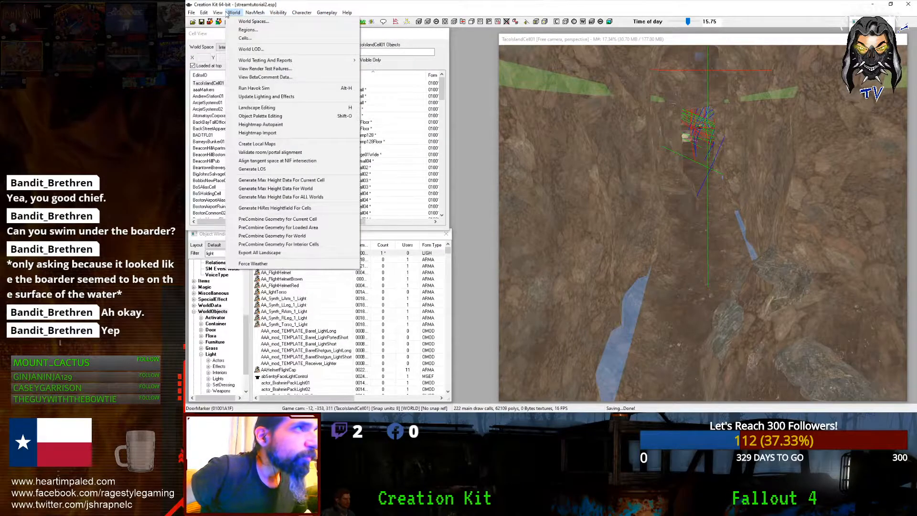
{"action": "left_click", "coordinate": [244, 38]}
Step: Set all of the cell's directional ambient colours to black
{"action": "right_click", "coordinate": [440, 64]}
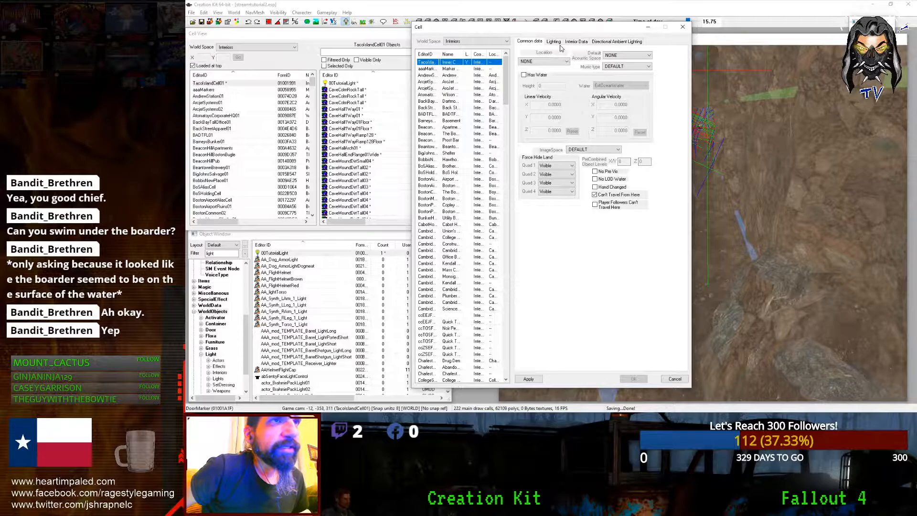
{"action": "left_click", "coordinate": [616, 41]}
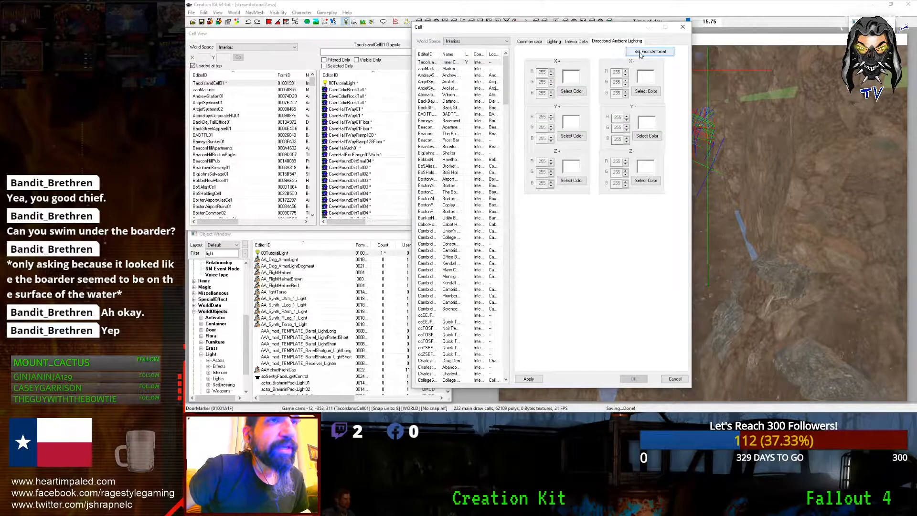
{"action": "left_click", "coordinate": [571, 91]}
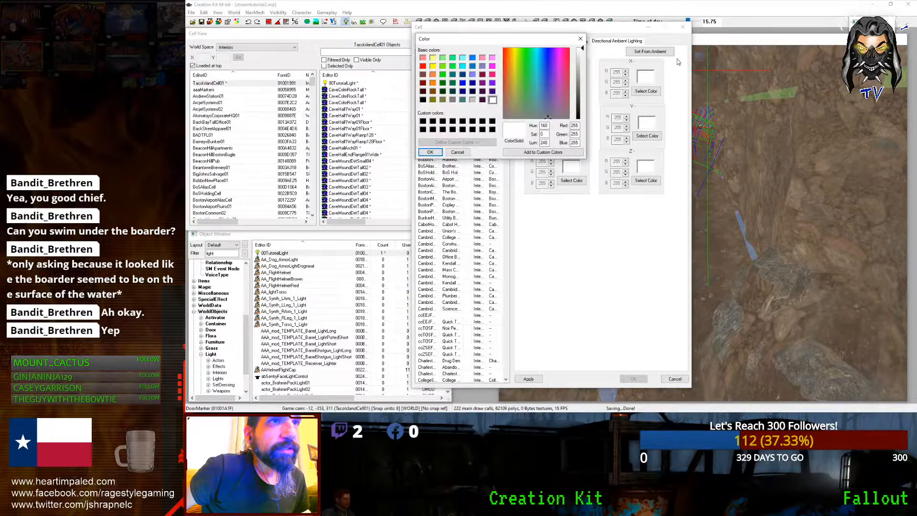
{"action": "left_click", "coordinate": [579, 37]}
{"action": "left_click", "coordinate": [651, 52]}
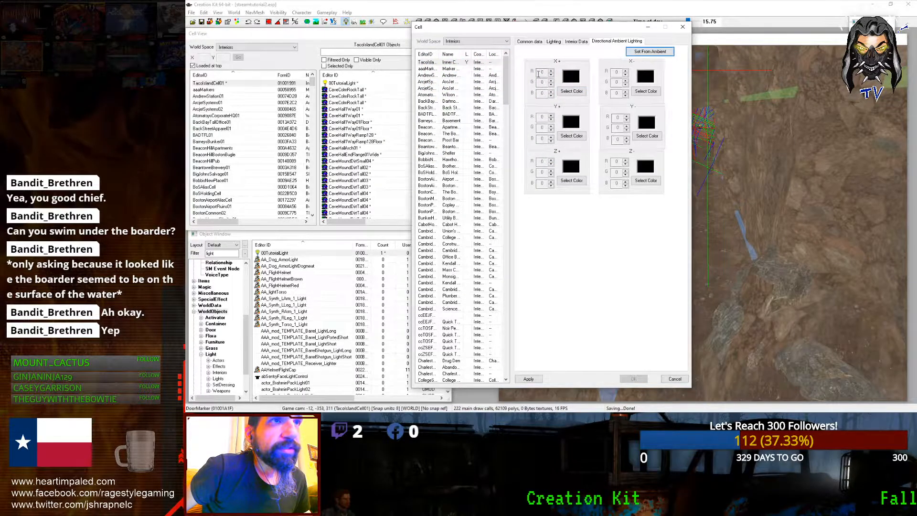
Step: Set the near fog colour to 8 and the ambient blue value to 8
{"action": "left_click", "coordinate": [576, 41]}
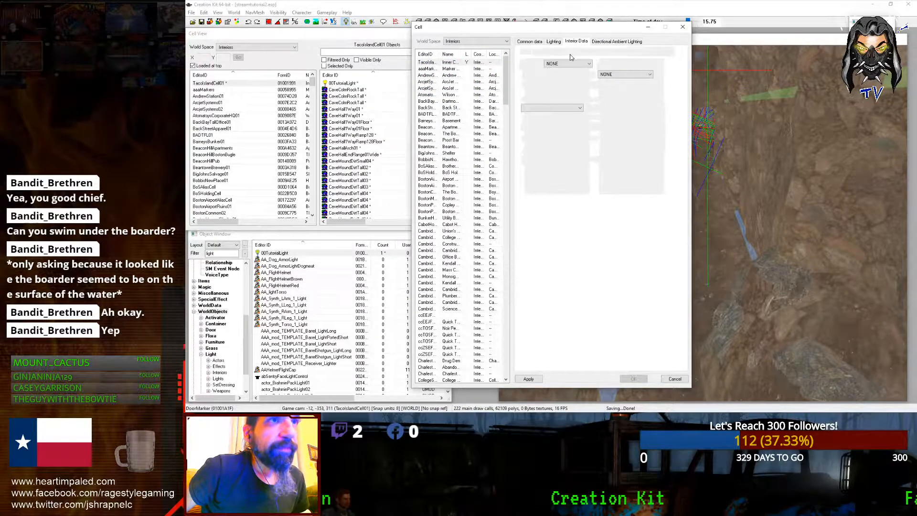
{"action": "left_click", "coordinate": [554, 42]}
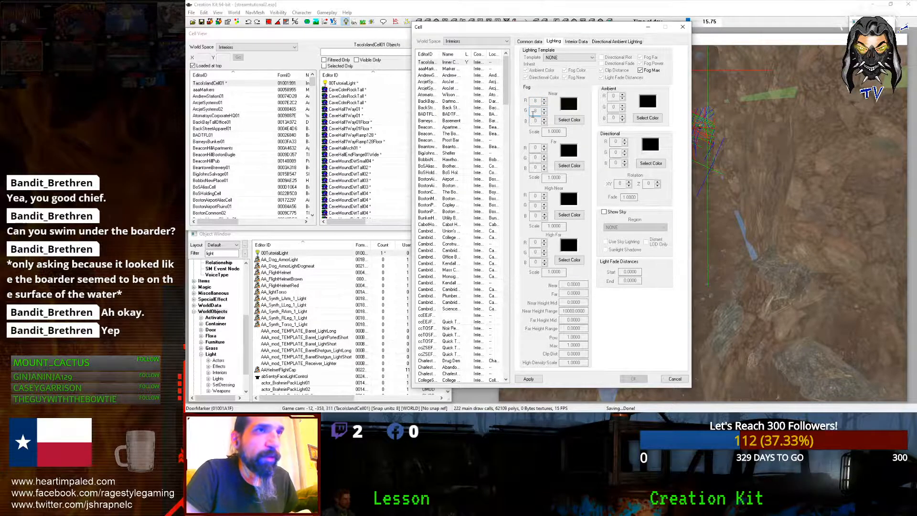
{"action": "left_click", "coordinate": [568, 119]}
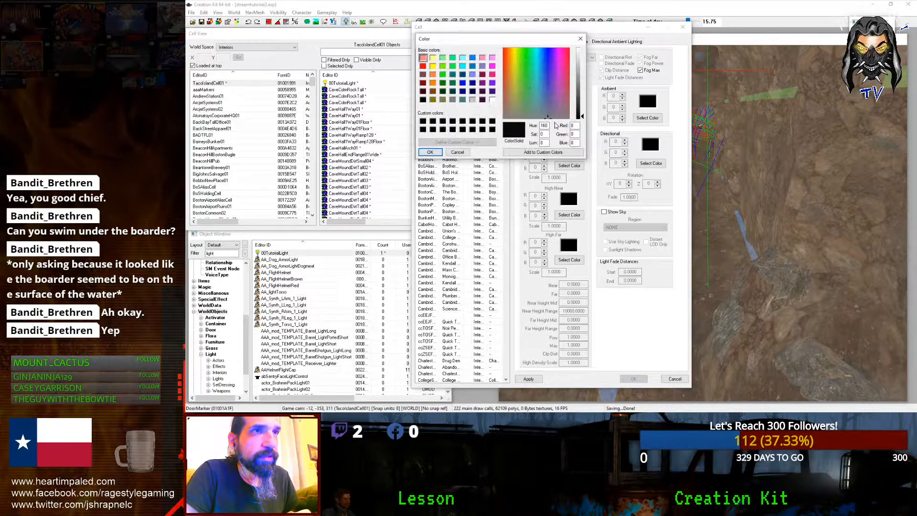
{"action": "left_click", "coordinate": [578, 41]}
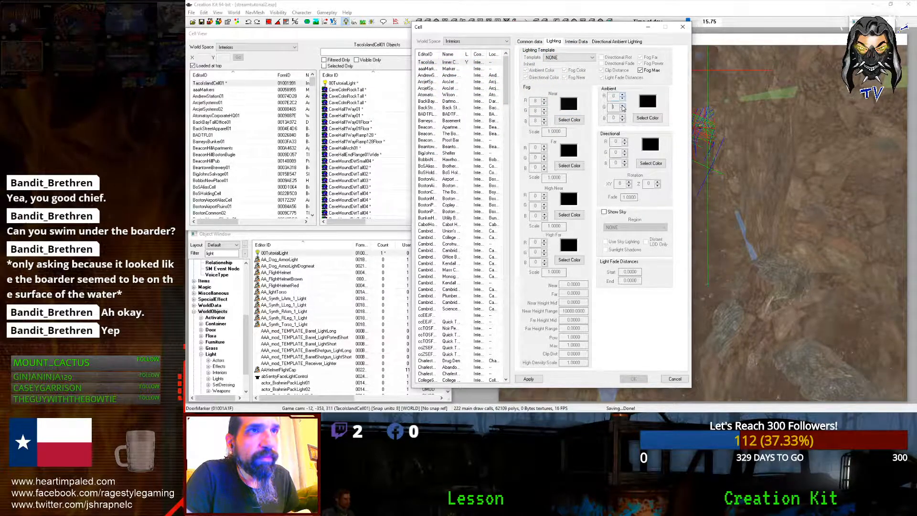
{"action": "key", "text": "Tab"}
{"action": "type", "text": "8"}
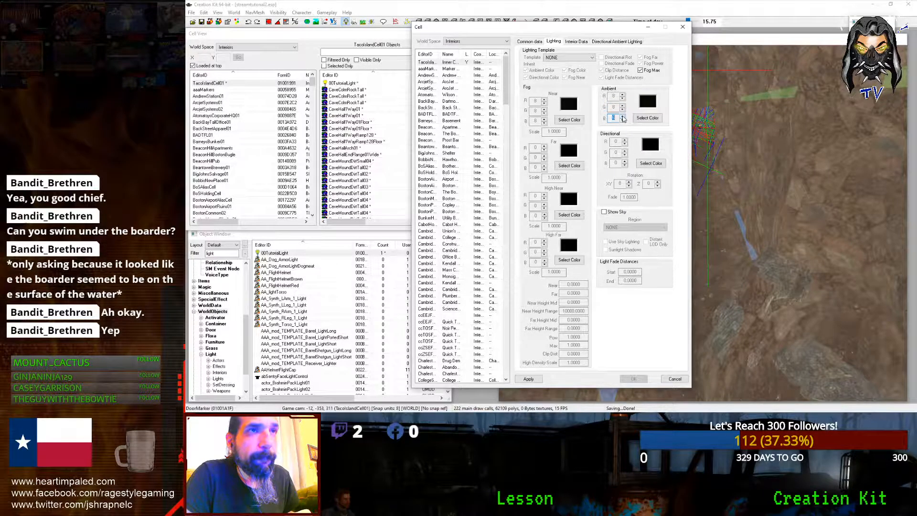
{"action": "left_click", "coordinate": [636, 118]}
{"action": "left_click", "coordinate": [457, 152]}
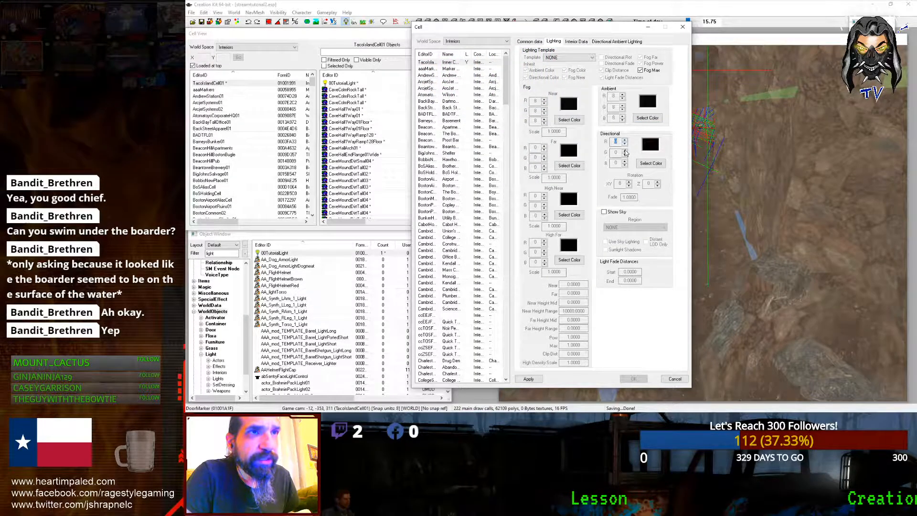
Step: Give TacoIslandCell01 the CavesUndergroundLightingTemplate lighting template, then Apply and OK
{"action": "left_click", "coordinate": [554, 57]}
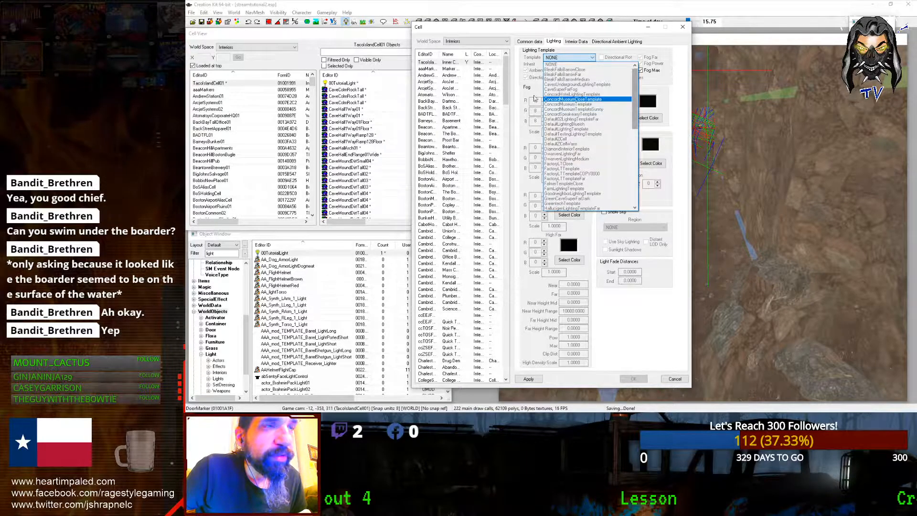
{"action": "left_click", "coordinate": [435, 77]}
{"action": "left_click", "coordinate": [430, 62]}
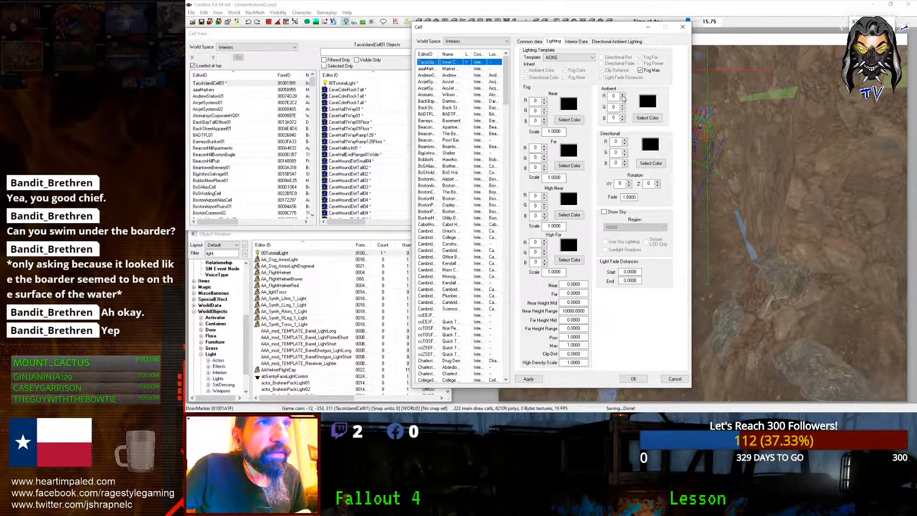
{"action": "left_click", "coordinate": [587, 59]}
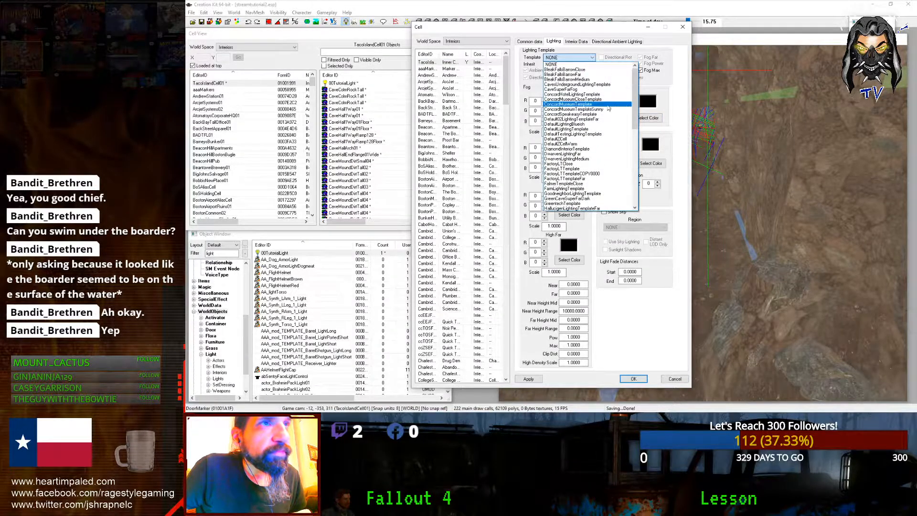
{"action": "left_click", "coordinate": [589, 85]}
{"action": "left_click", "coordinate": [614, 42]}
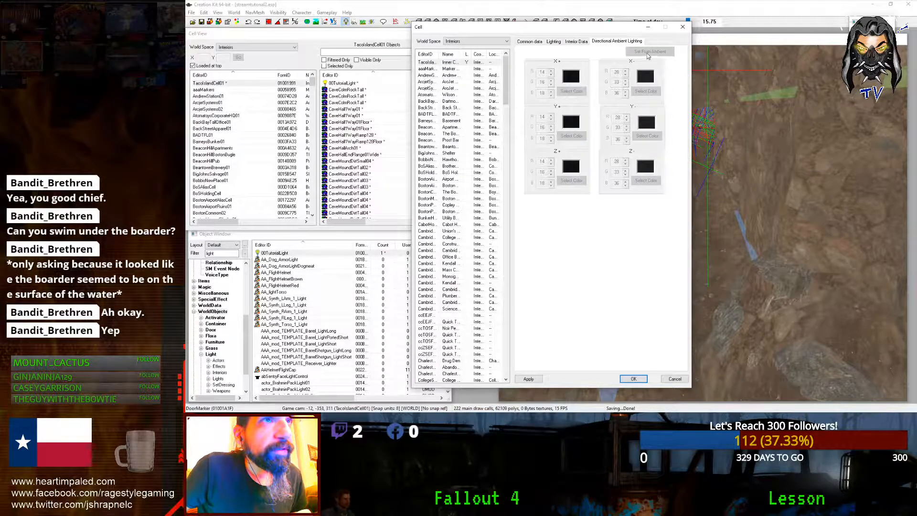
{"action": "left_click", "coordinate": [577, 42]}
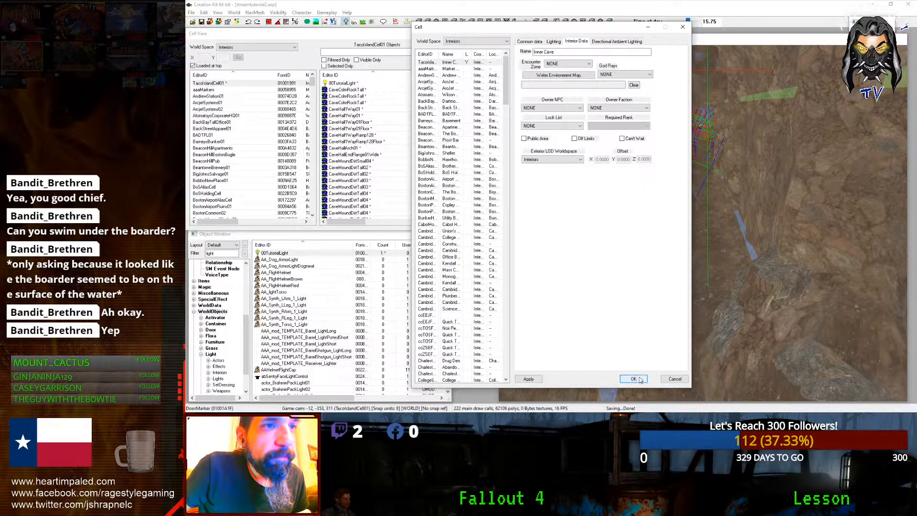
{"action": "left_click", "coordinate": [529, 378]}
{"action": "left_click", "coordinate": [634, 379]}
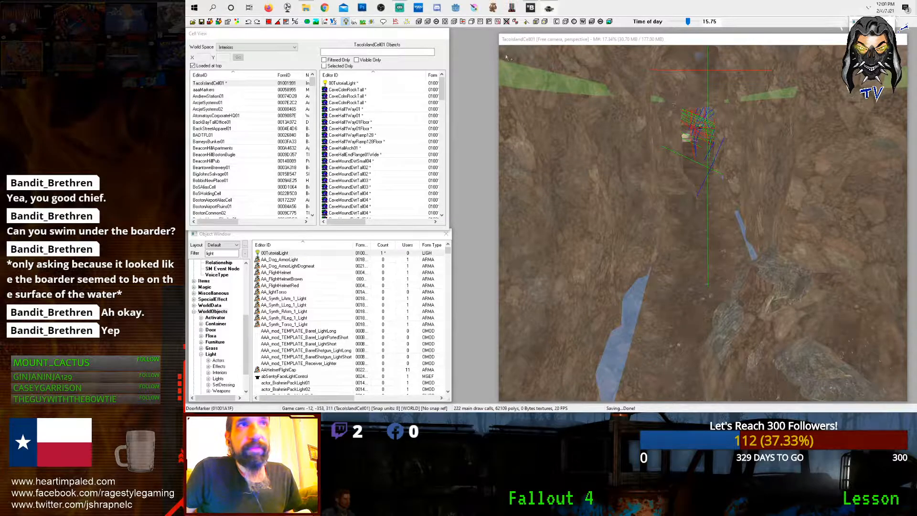
Step: Minimize the render view, launch Fallout 4 through Steam with PLAY, and switch to the game
{"action": "left_click_drag", "start_coordinate": [499, 35], "coordinate": [868, 392]}
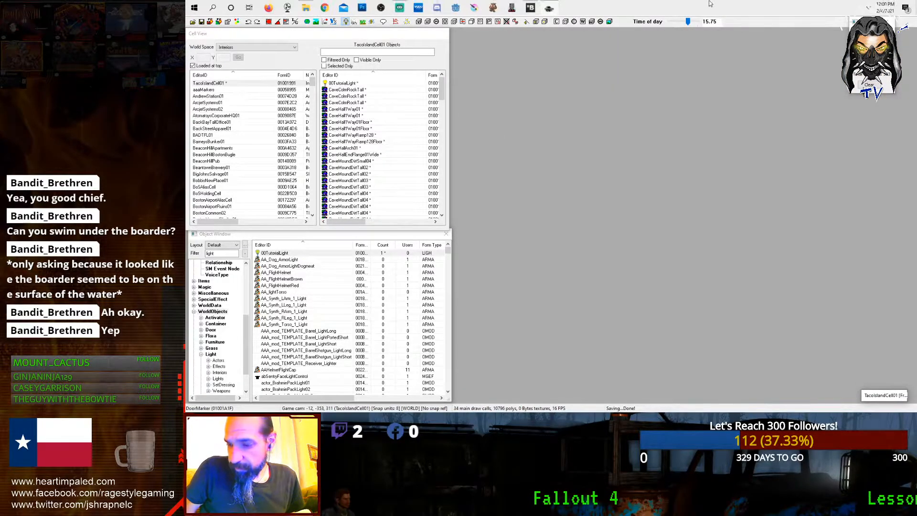
{"action": "right_click", "coordinate": [895, 26]}
{"action": "left_click", "coordinate": [873, 32]}
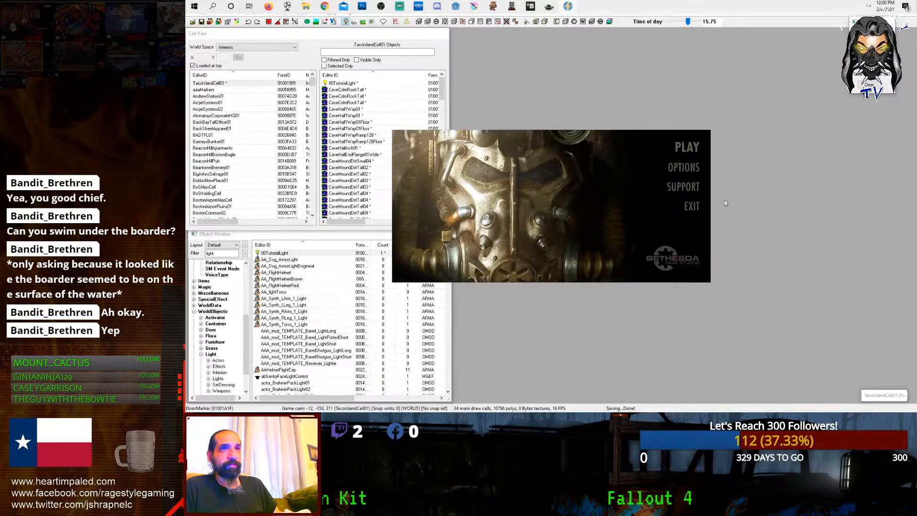
{"action": "left_click", "coordinate": [682, 146]}
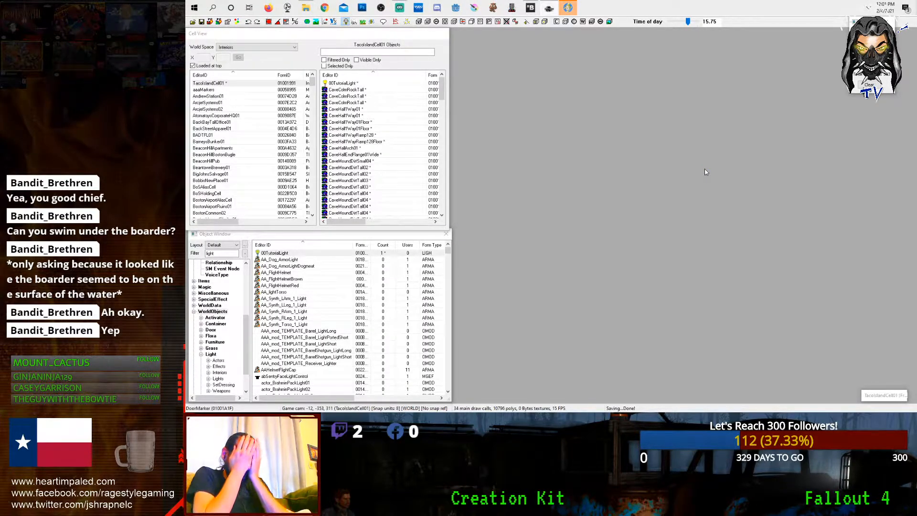
{"action": "key", "text": "alt+Tab"}
{"action": "key", "text": "alt+Tab"}
{"action": "key", "text": "alt+Tab"}
{"action": "key", "text": "alt+Tab"}
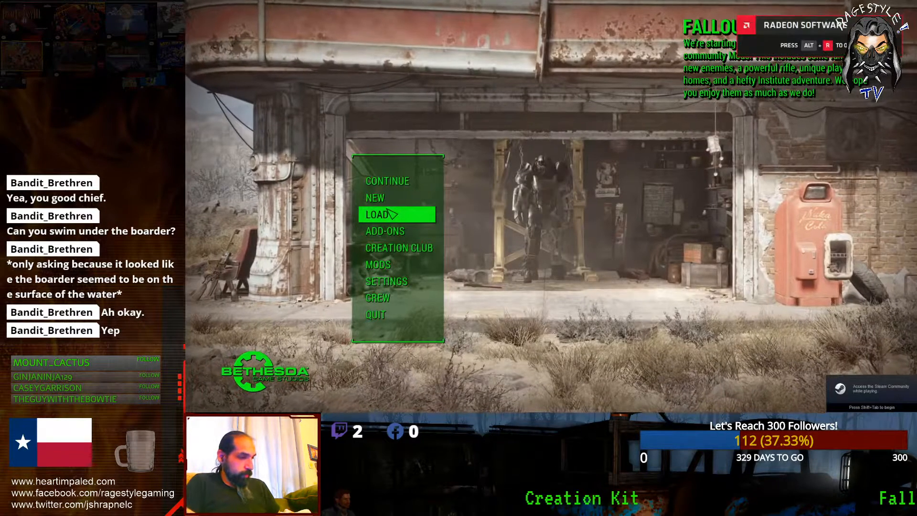
Step: Run coc centerregionext1 in the console to load the exterior cell
{"action": "type", "text": "c"}
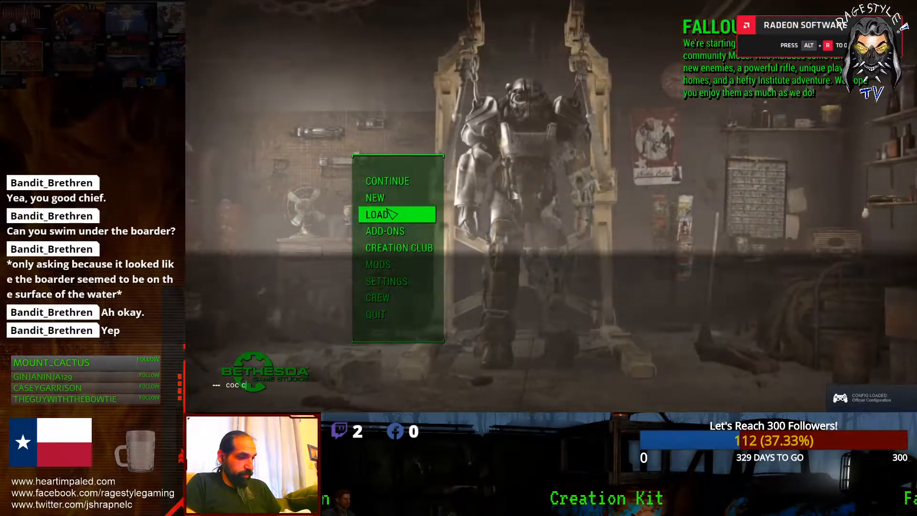
{"action": "type", "text": "enterre"}
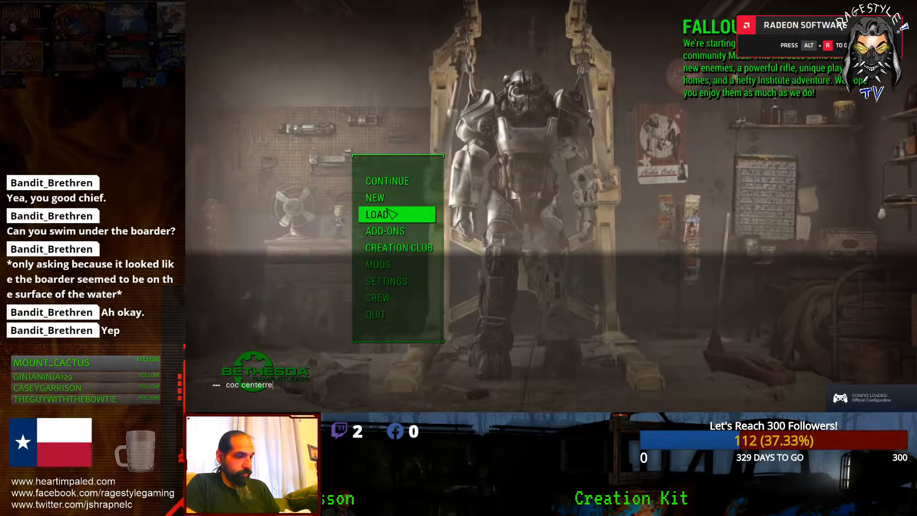
{"action": "type", "text": "gionext1"}
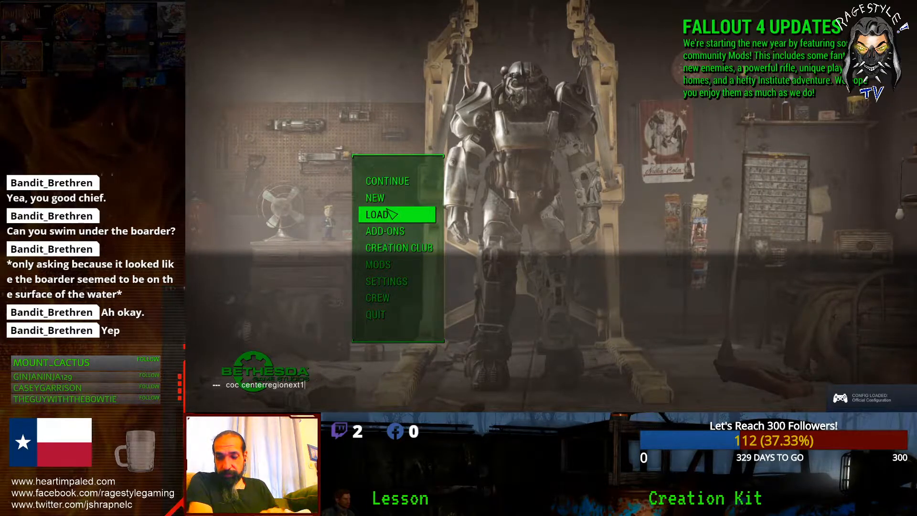
{"action": "key", "text": "Return"}
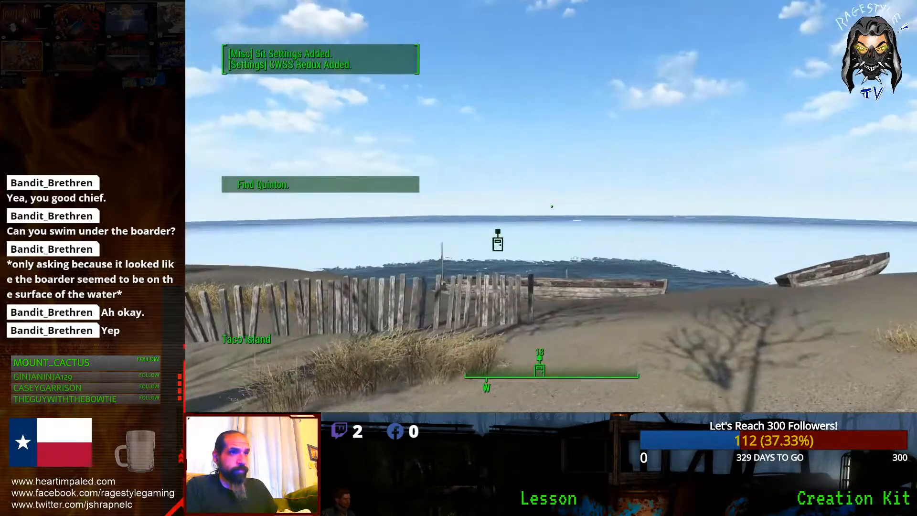
Step: Walk inland past the trees and dry grass, dismissing the mod installation notice
{"action": "key", "text": "w"}
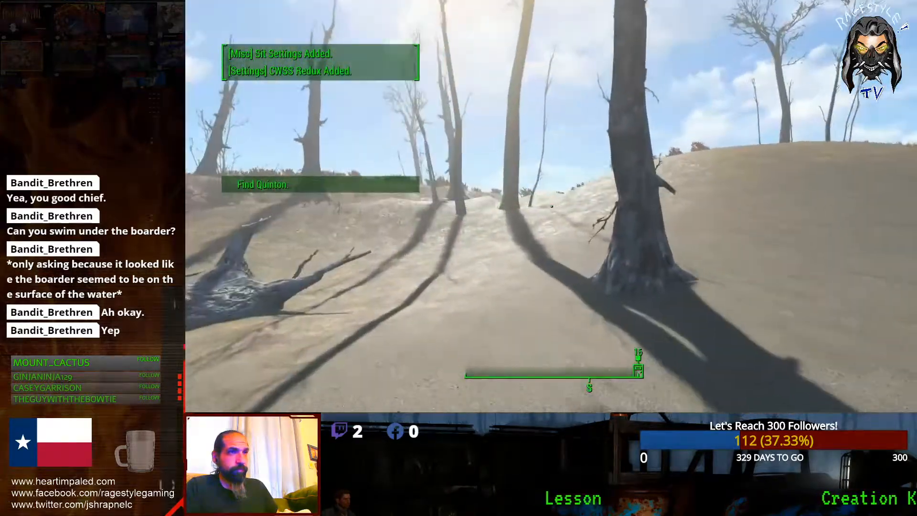
{"action": "key", "text": "Return"}
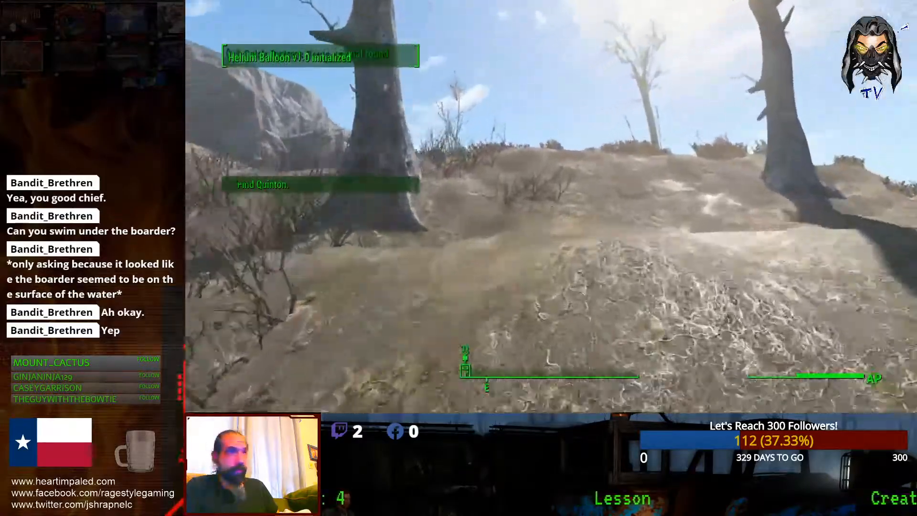
{"action": "key", "text": "w"}
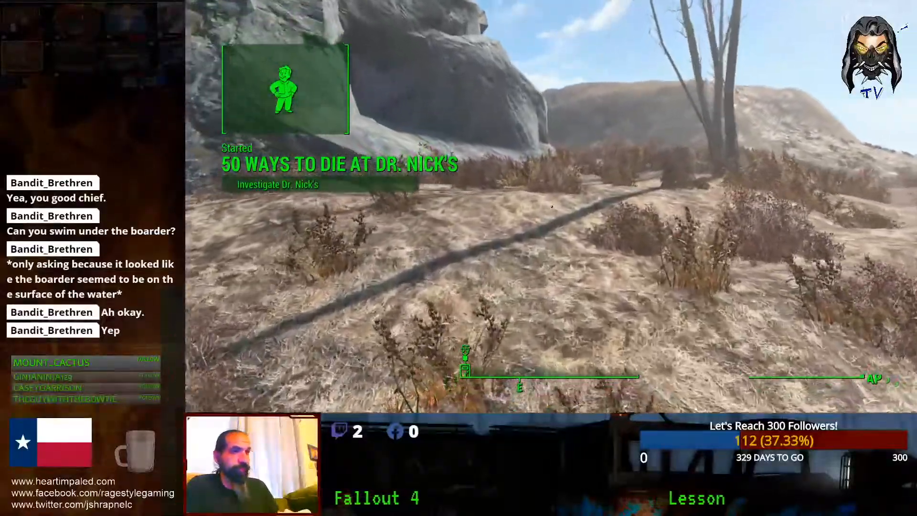
{"action": "key", "text": "w"}
{"action": "key", "text": "w"}
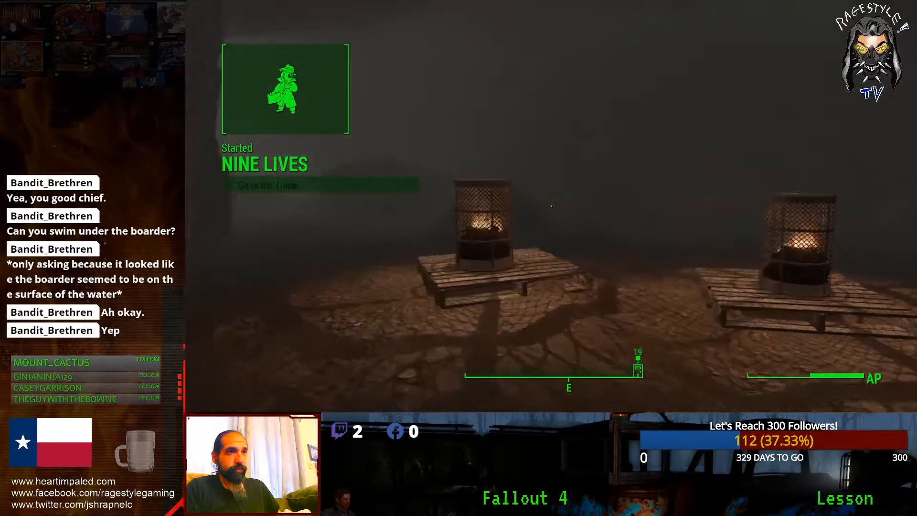
Step: Walk past the wooden ramp and fire baskets deeper into the cave
{"action": "key", "text": "w"}
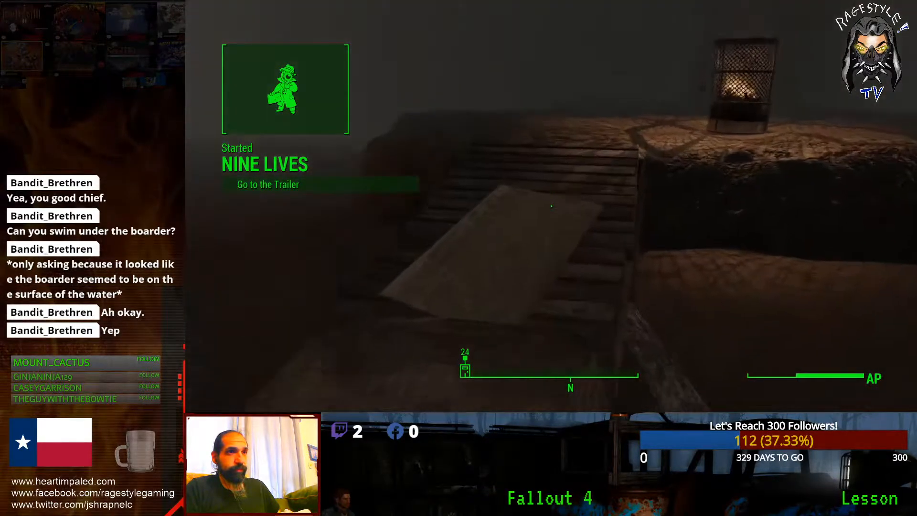
{"action": "key", "text": "a"}
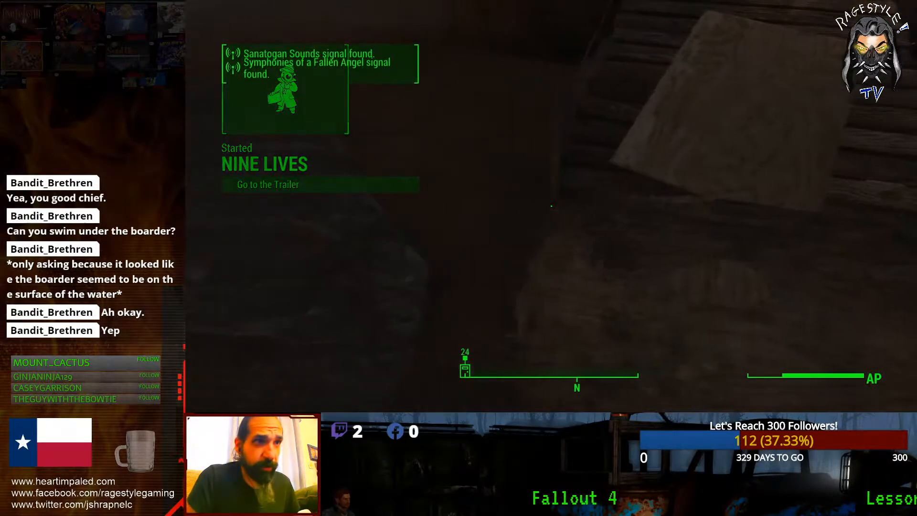
{"action": "key", "text": "w"}
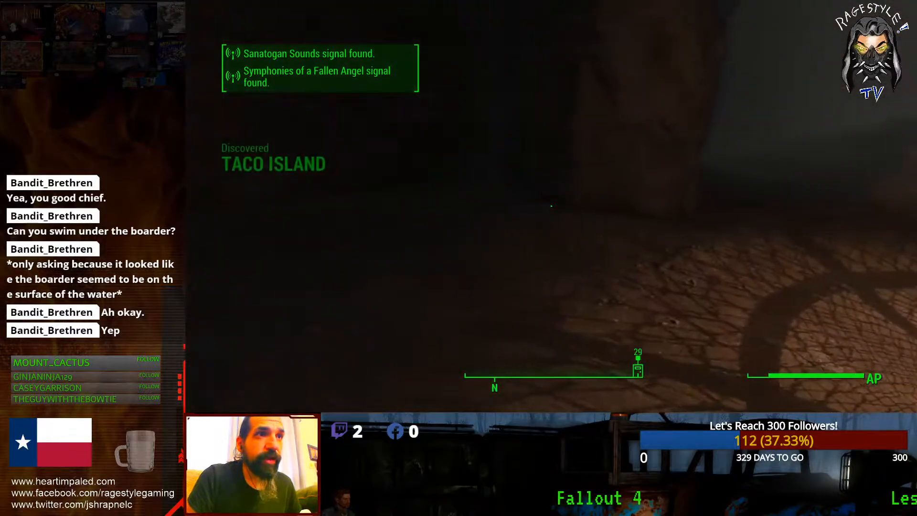
{"action": "key", "text": "a"}
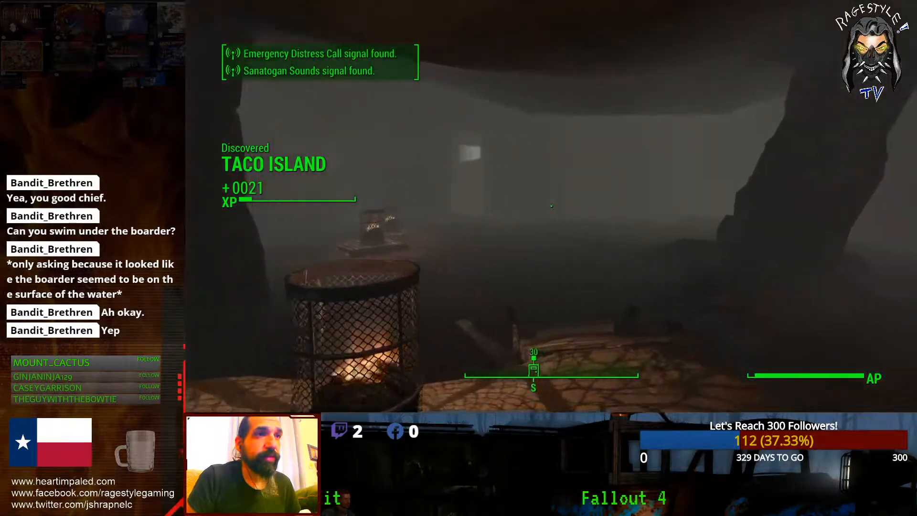
{"action": "key", "text": "d"}
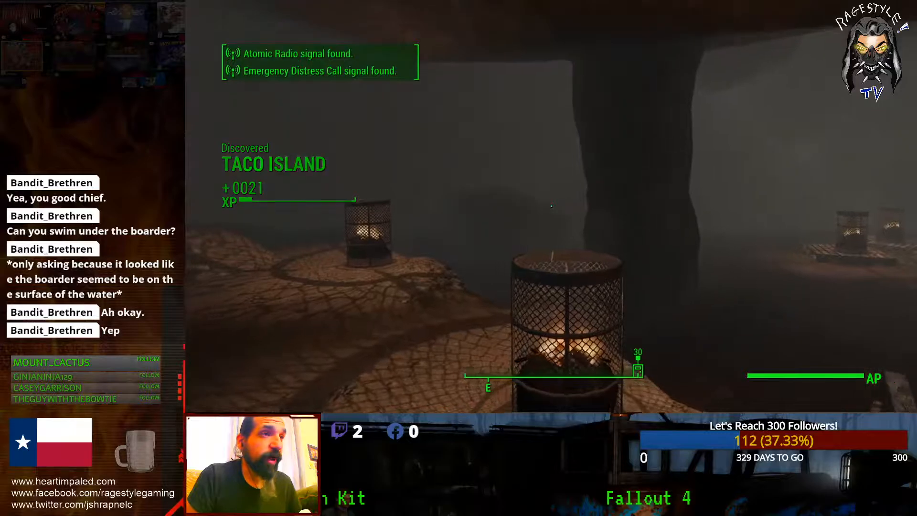
{"action": "key", "text": "w"}
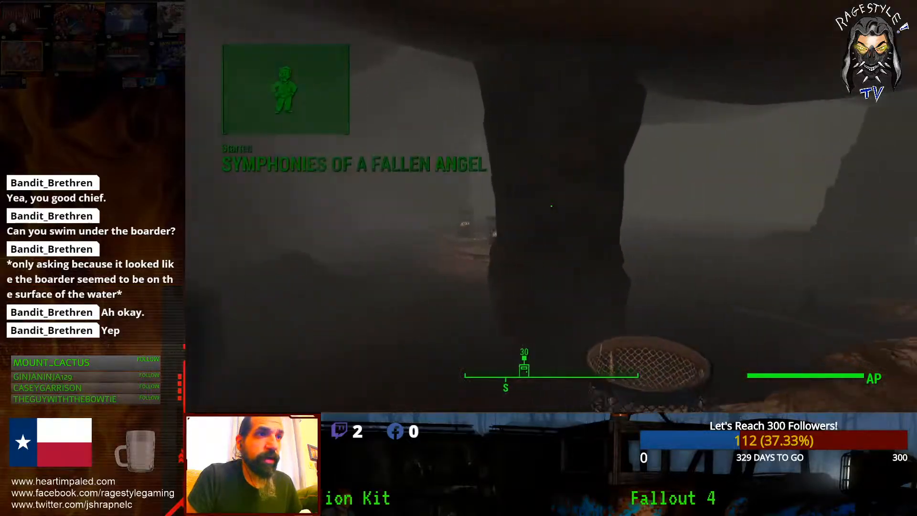
{"action": "key", "text": "shift+w"}
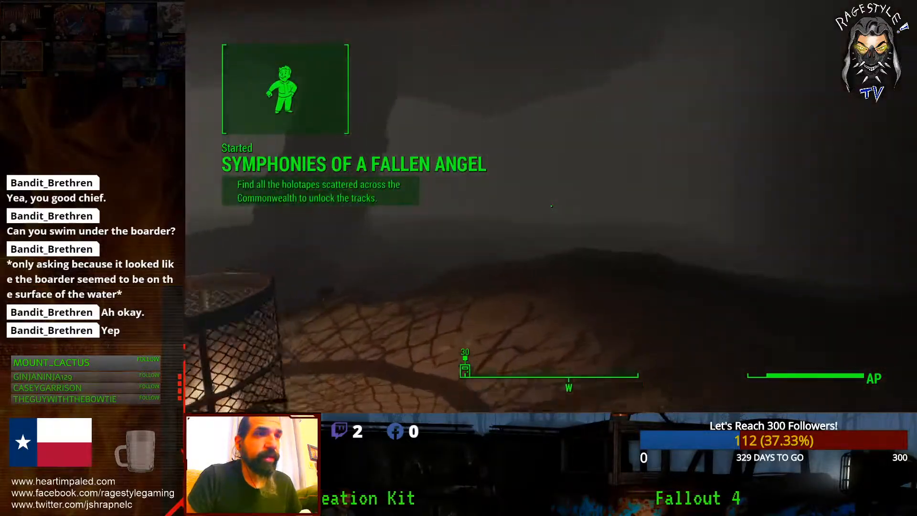
{"action": "key", "text": "w"}
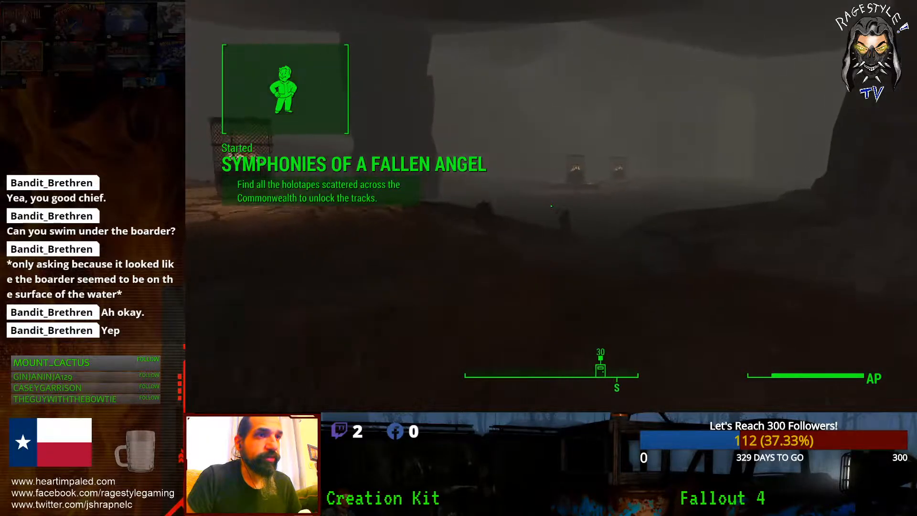
{"action": "key", "text": "w"}
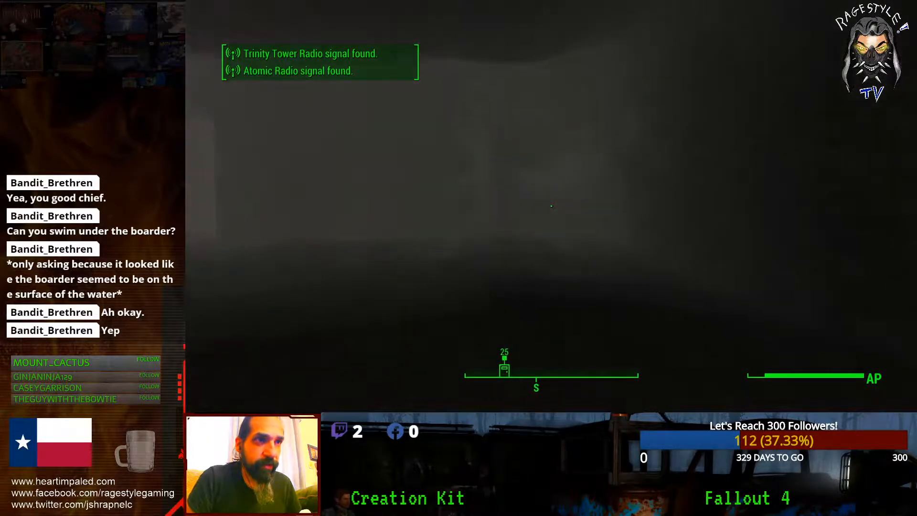
{"action": "key", "text": "shift+w"}
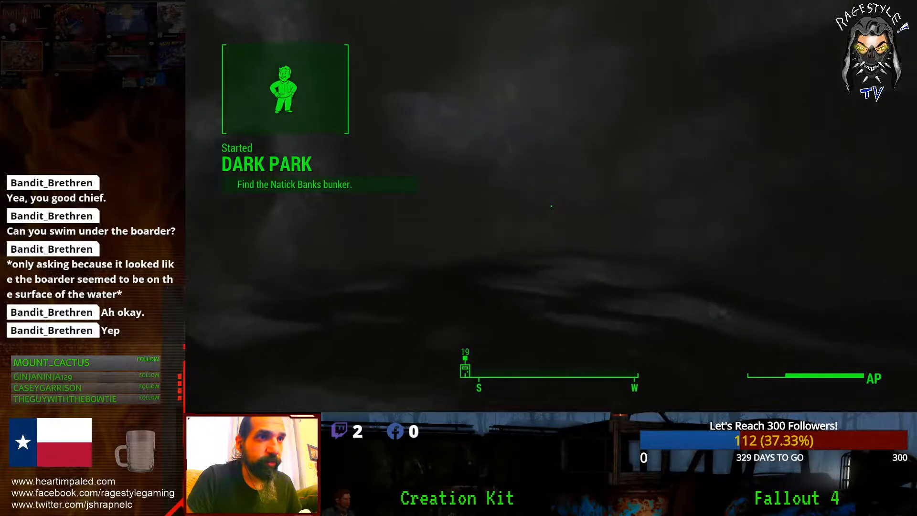
Step: Walk up to the fire barrels, then head toward the lit doorway
{"action": "key", "text": "w"}
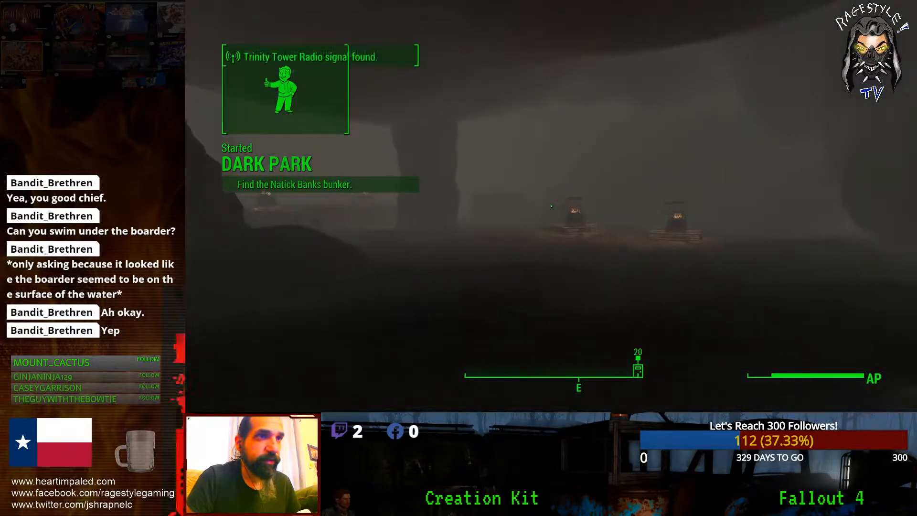
{"action": "key", "text": "shift+w"}
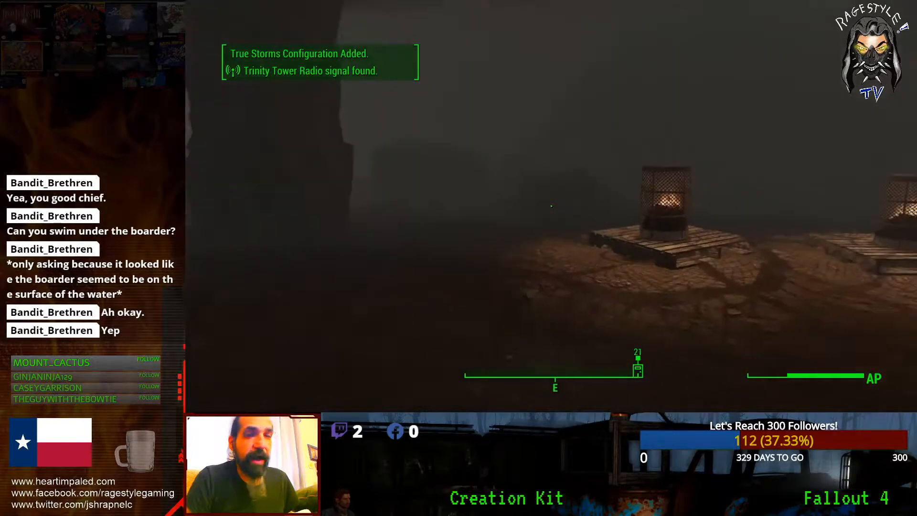
{"action": "key", "text": "w"}
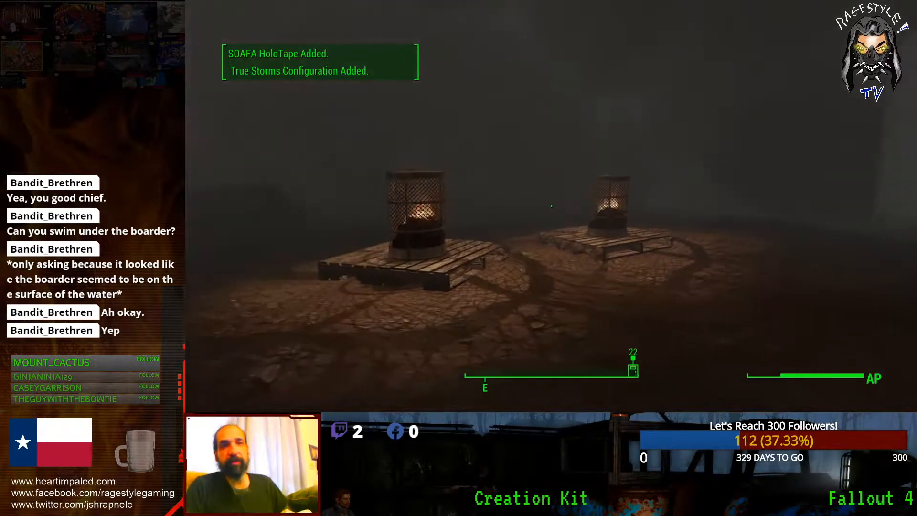
{"action": "key", "text": "w"}
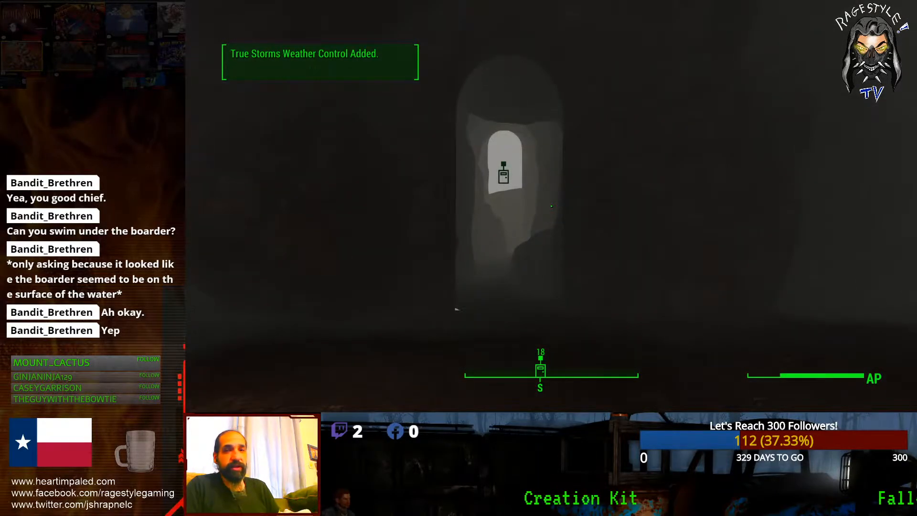
{"action": "key", "text": "w"}
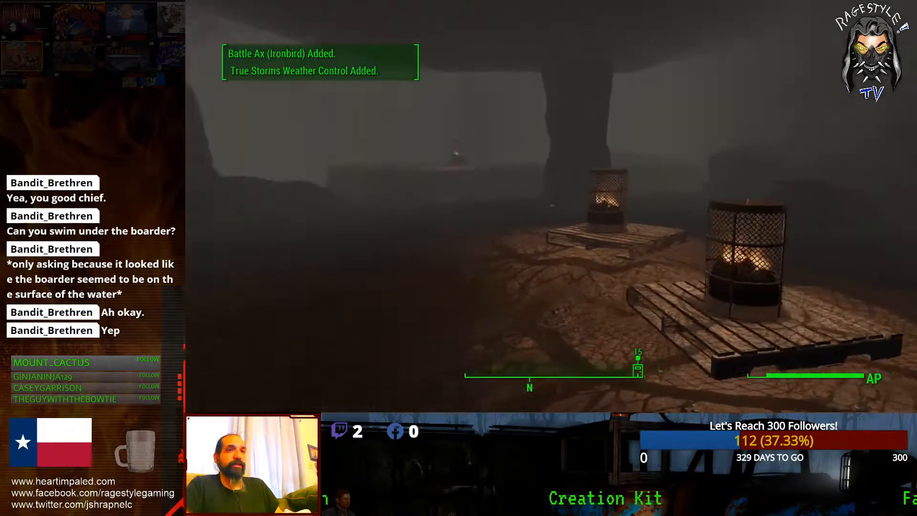
{"action": "key", "text": "w"}
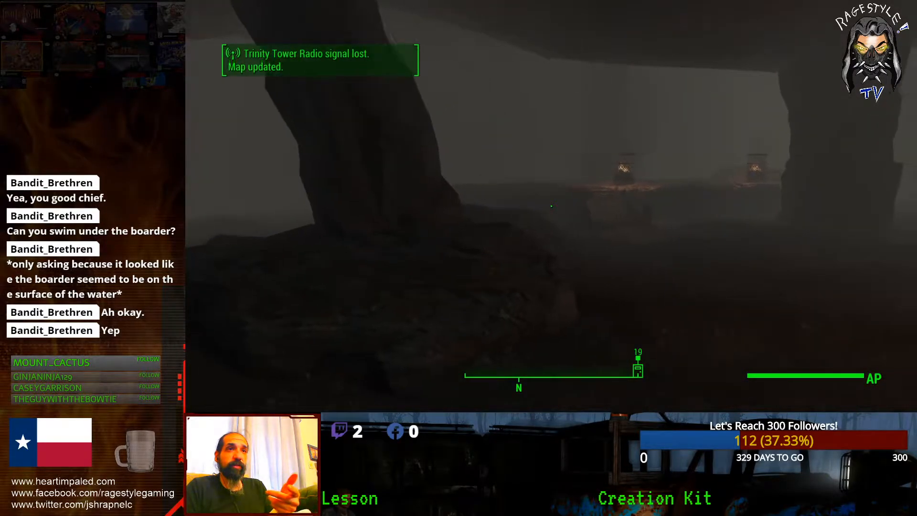
{"action": "key", "text": "w"}
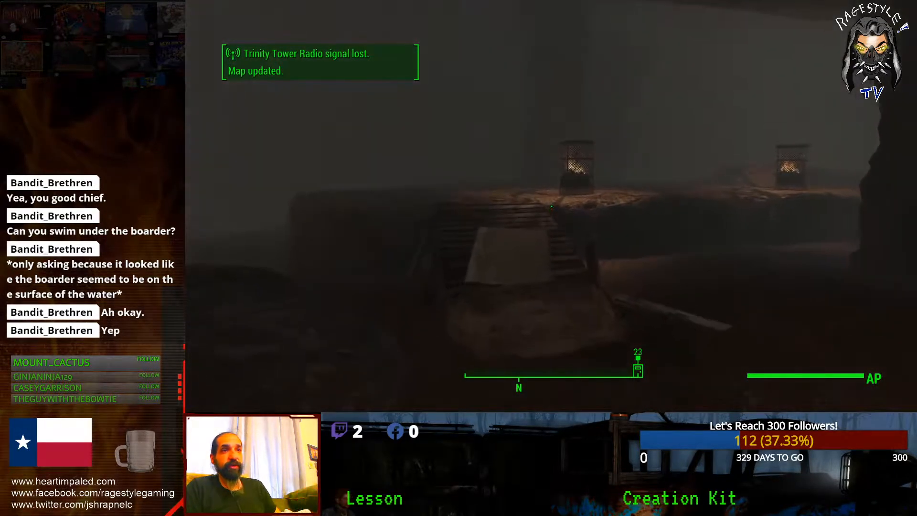
{"action": "key", "text": "w"}
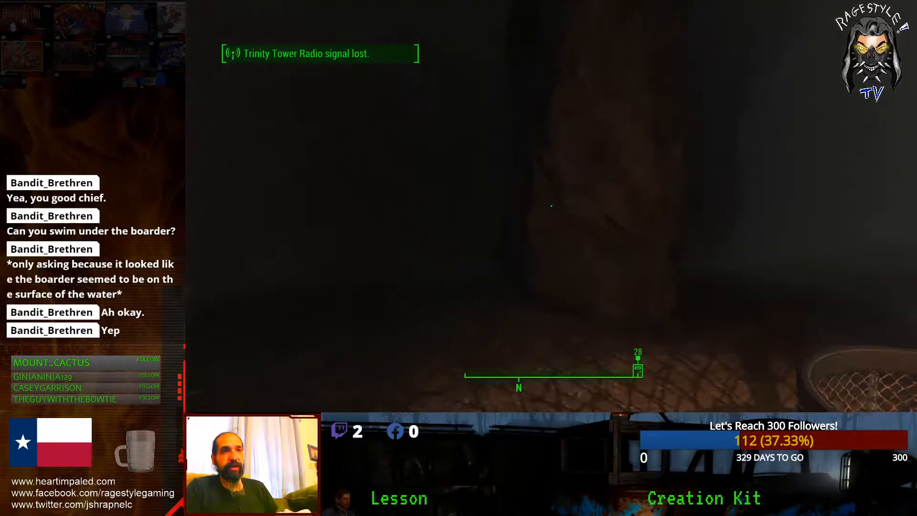
{"action": "key", "text": "w"}
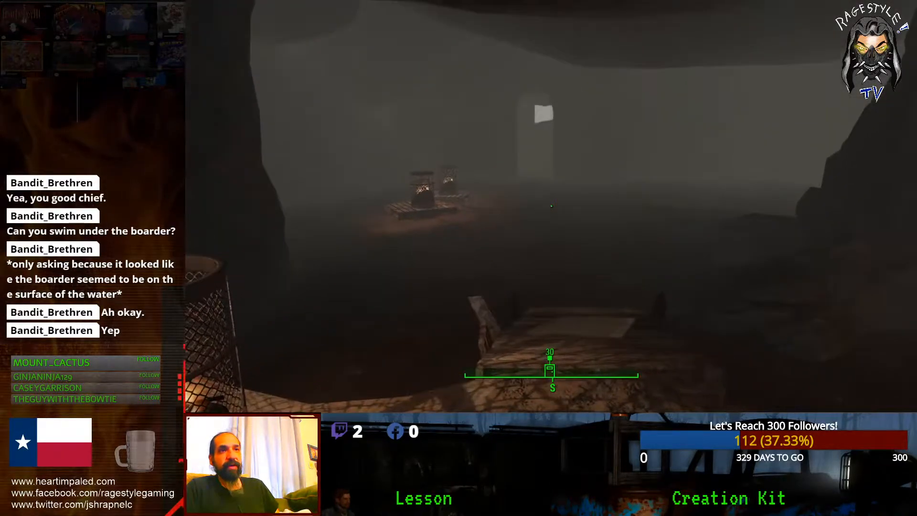
{"action": "key", "text": "w"}
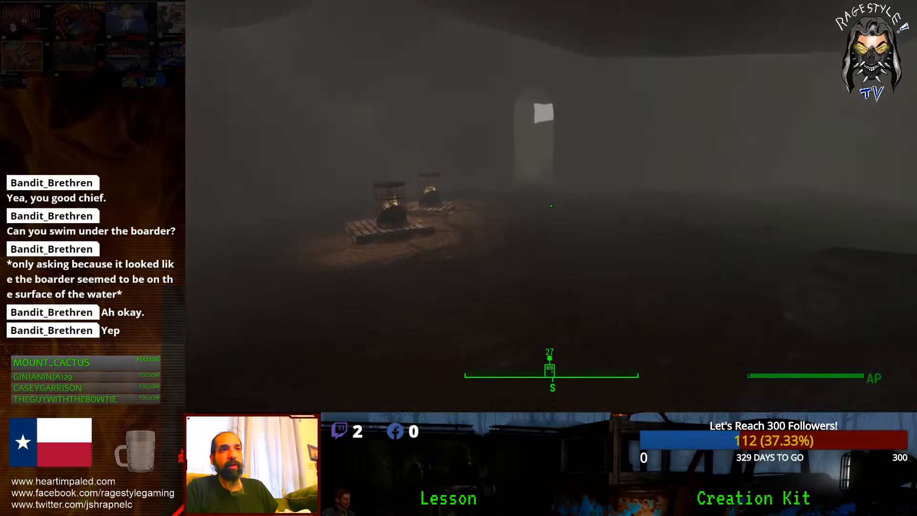
{"action": "key", "text": "w"}
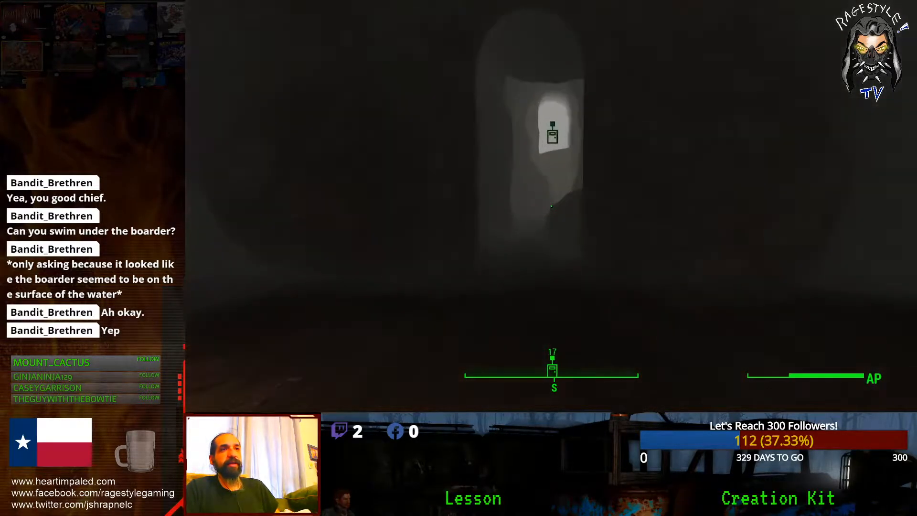
{"action": "key", "text": "w"}
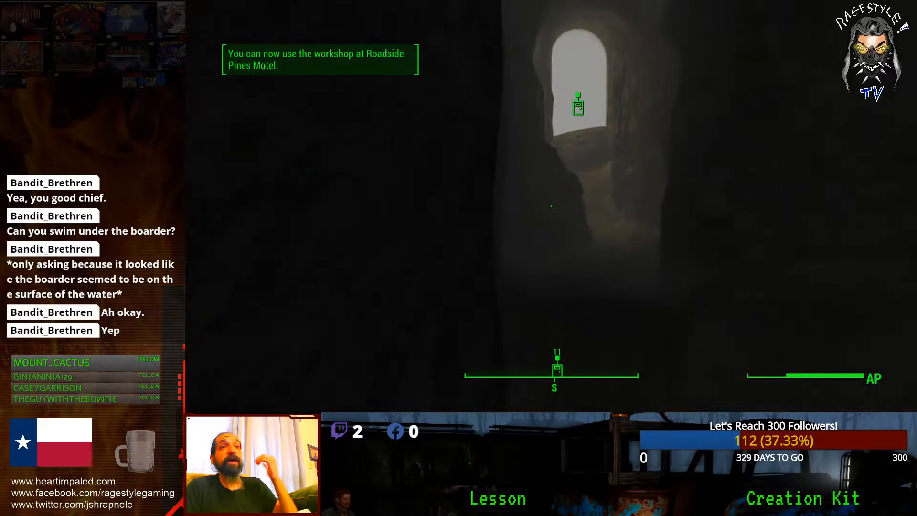
Step: Back up to view the fire barrel, then continue into the tunnel toward the exit
{"action": "key", "text": "s"}
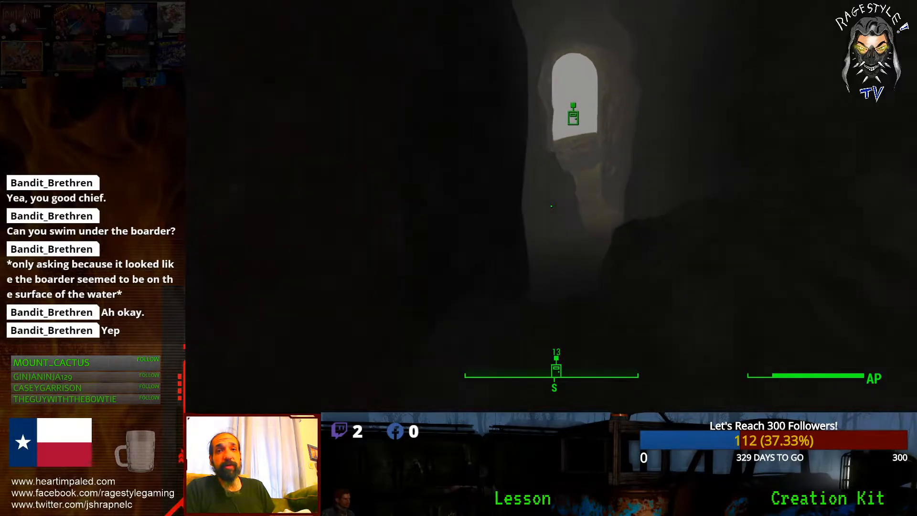
{"action": "key", "text": "d"}
{"action": "key", "text": "s"}
{"action": "key", "text": "a"}
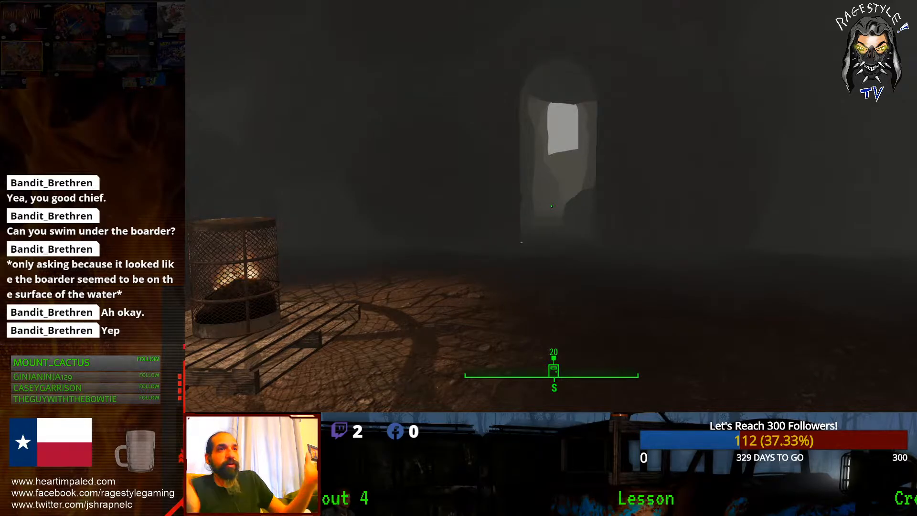
{"action": "key", "text": "w"}
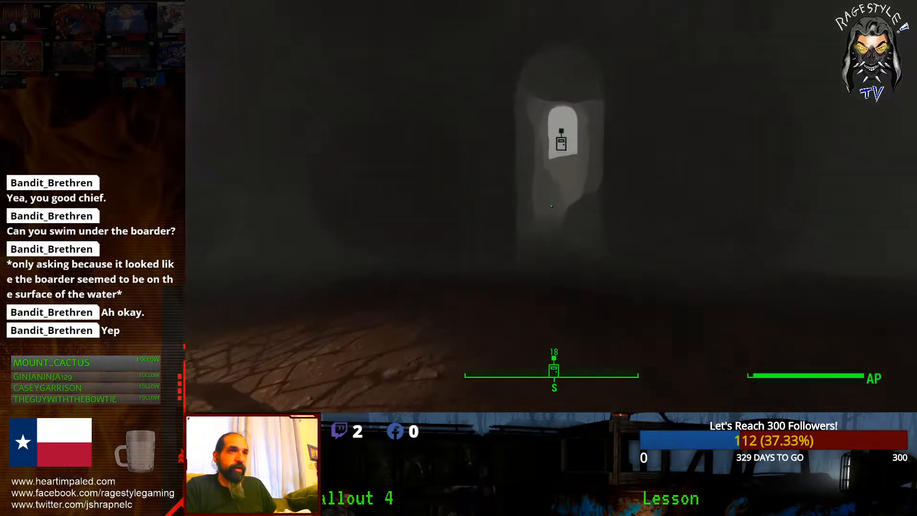
{"action": "key", "text": "w"}
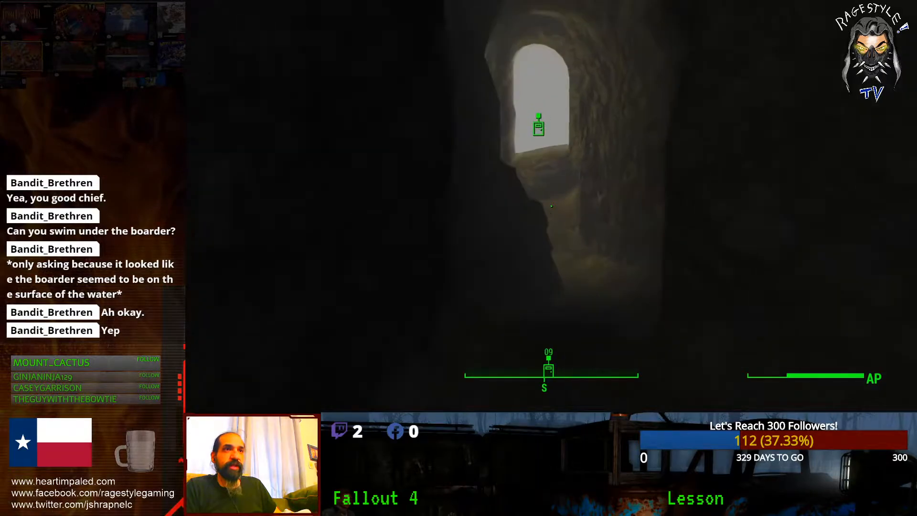
Step: Walk up the tunnel and line up on the RAGESTYLE WORLD exit door
{"action": "key", "text": "w"}
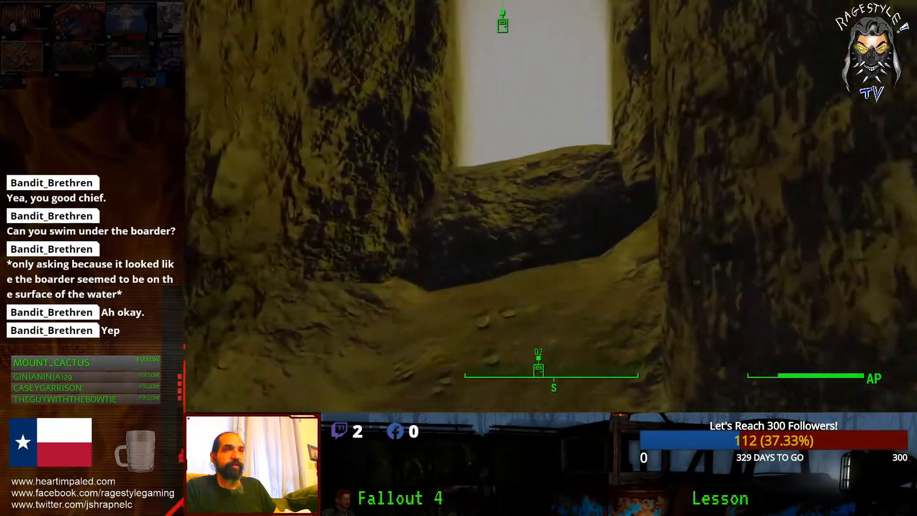
{"action": "key", "text": "s"}
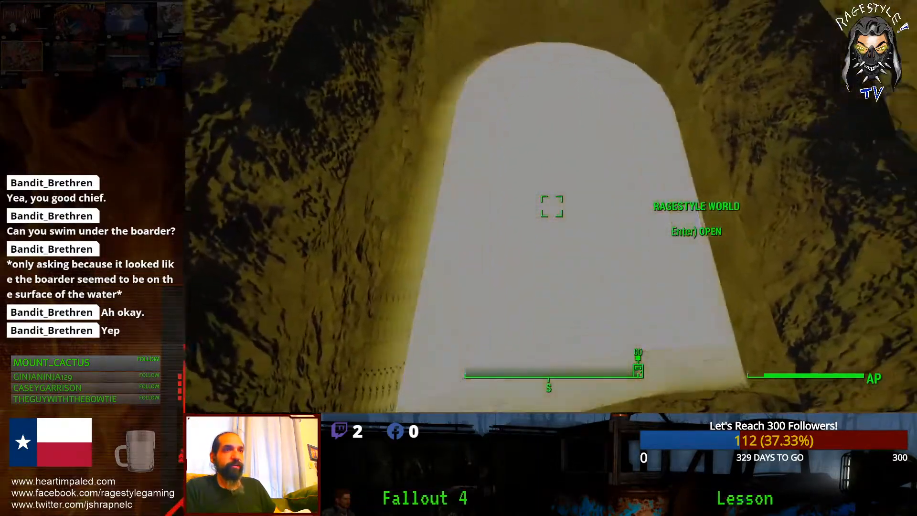
{"action": "key", "text": "w"}
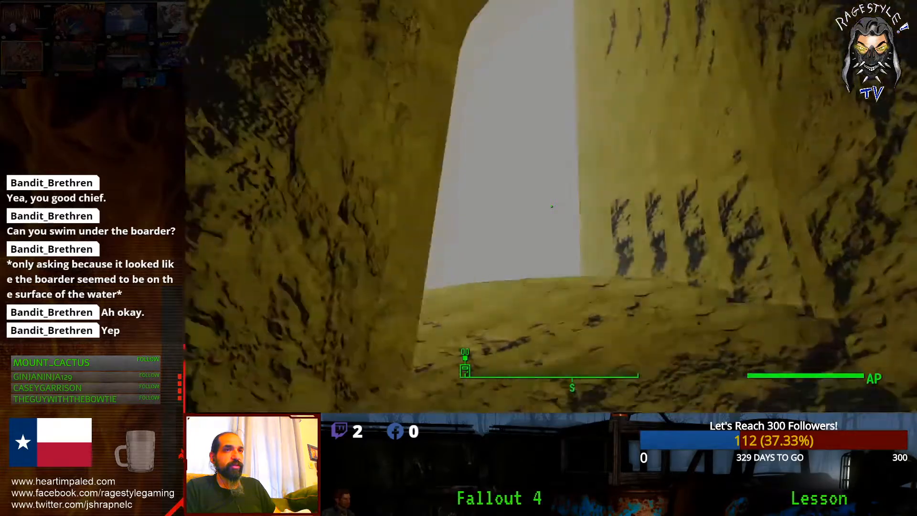
{"action": "key", "text": "s"}
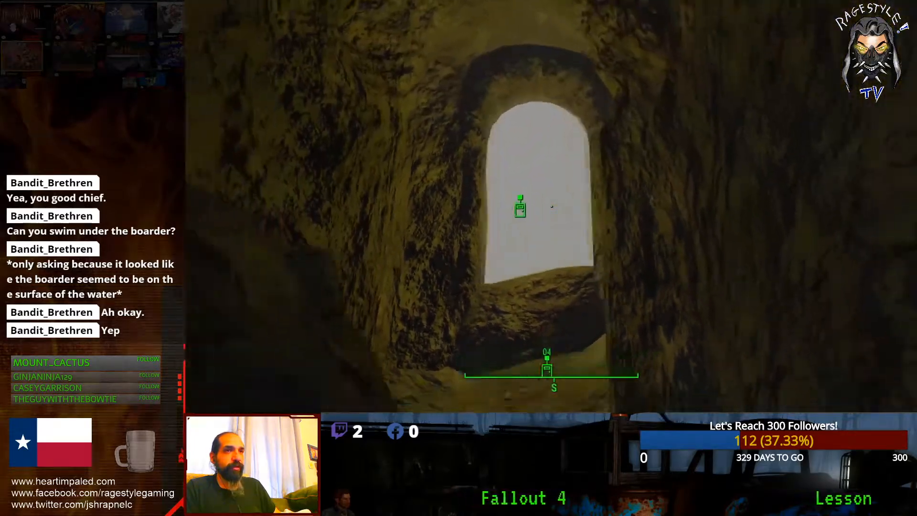
{"action": "key", "text": "s"}
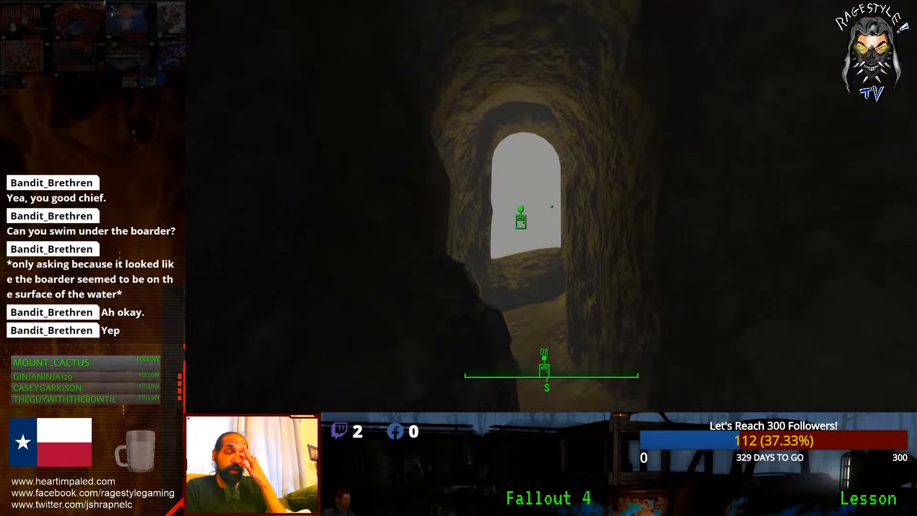
{"action": "key", "text": "w"}
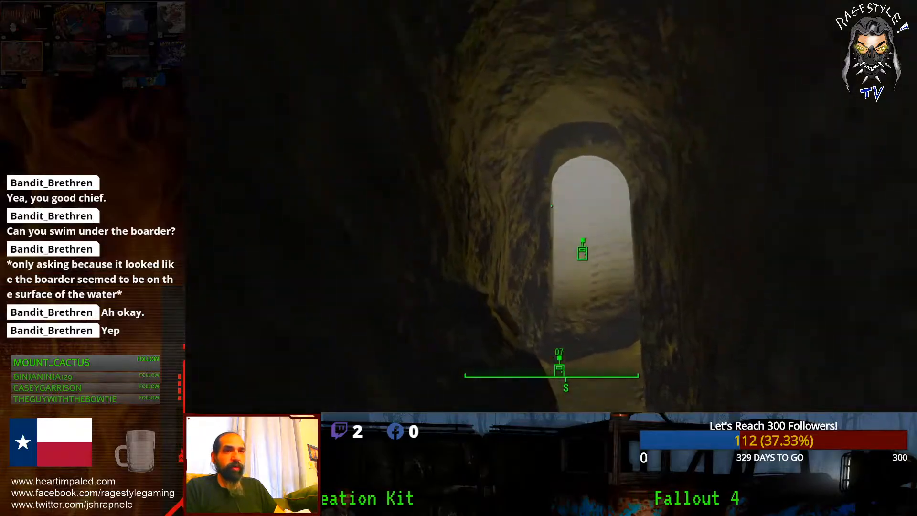
{"action": "key", "text": "Up"}
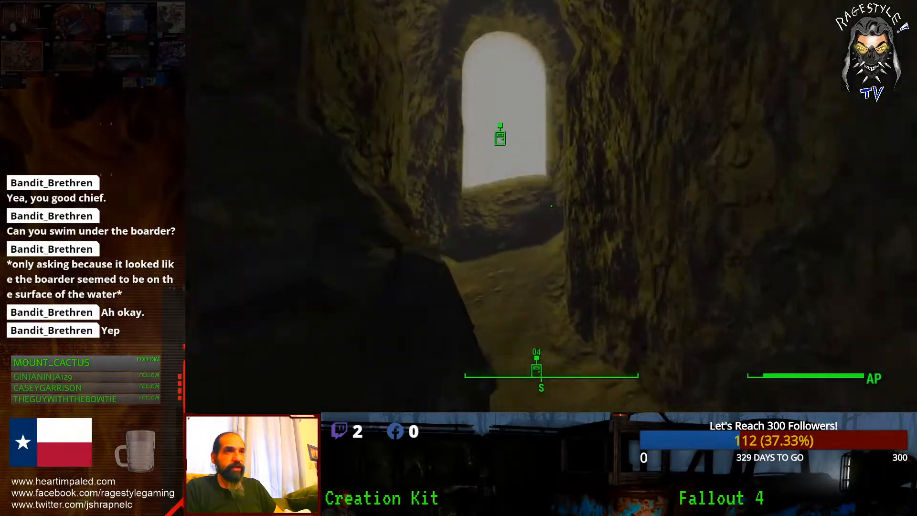
{"action": "key", "text": "Up"}
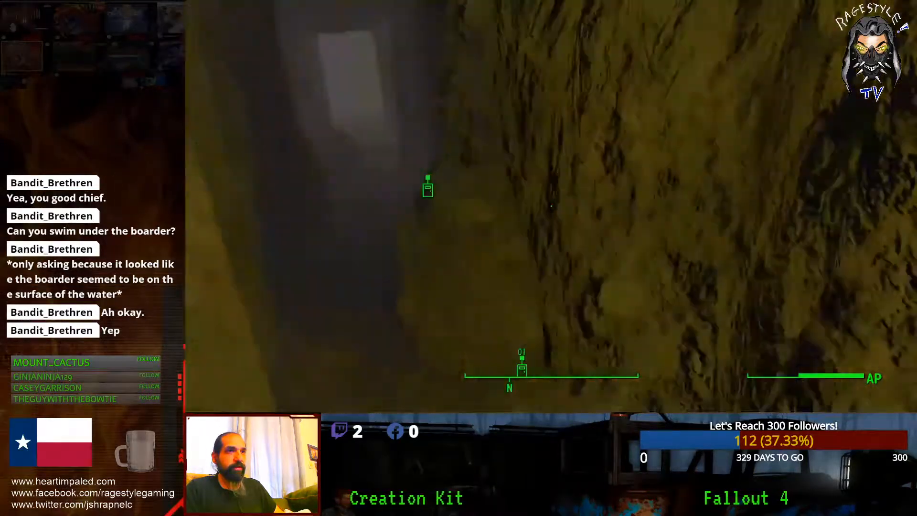
{"action": "key", "text": "Up"}
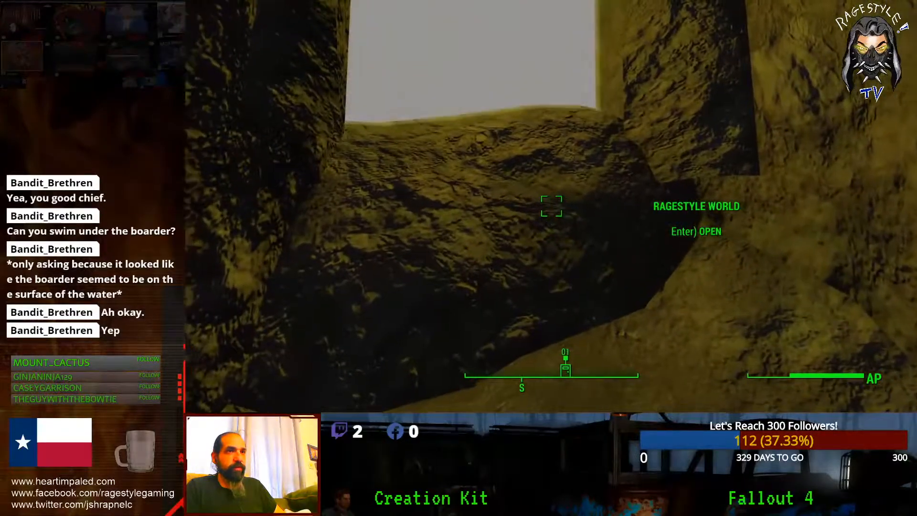
Step: Go through the RAGESTYLE WORLD door and take the beach boat exit to the Commonwealth
{"action": "key", "text": "Return"}
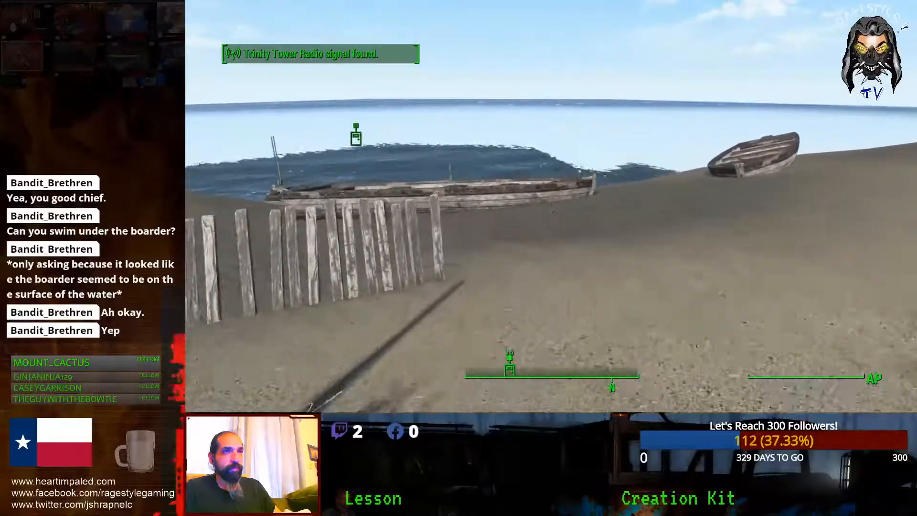
{"action": "key", "text": "w"}
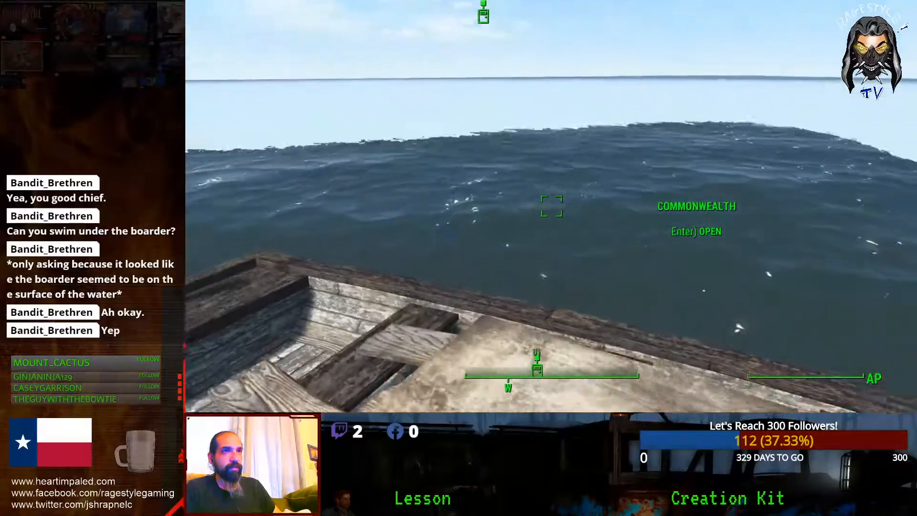
{"action": "key", "text": "e"}
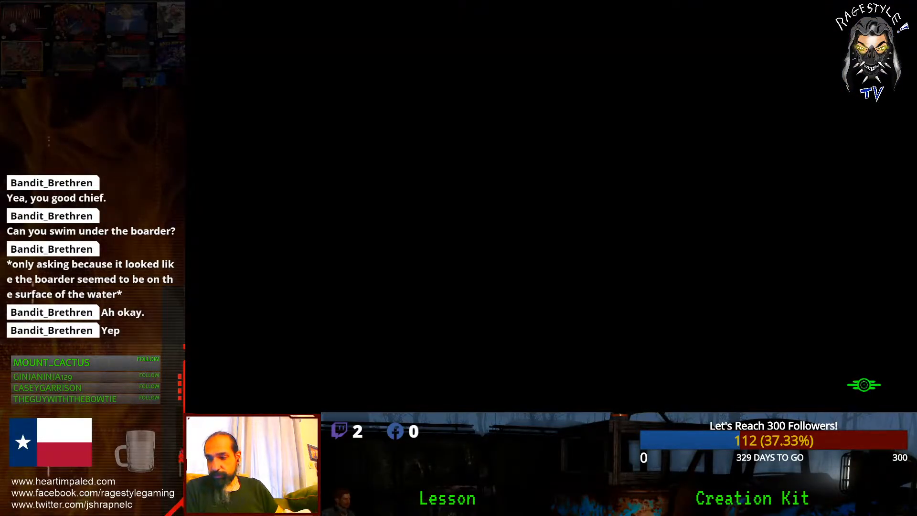